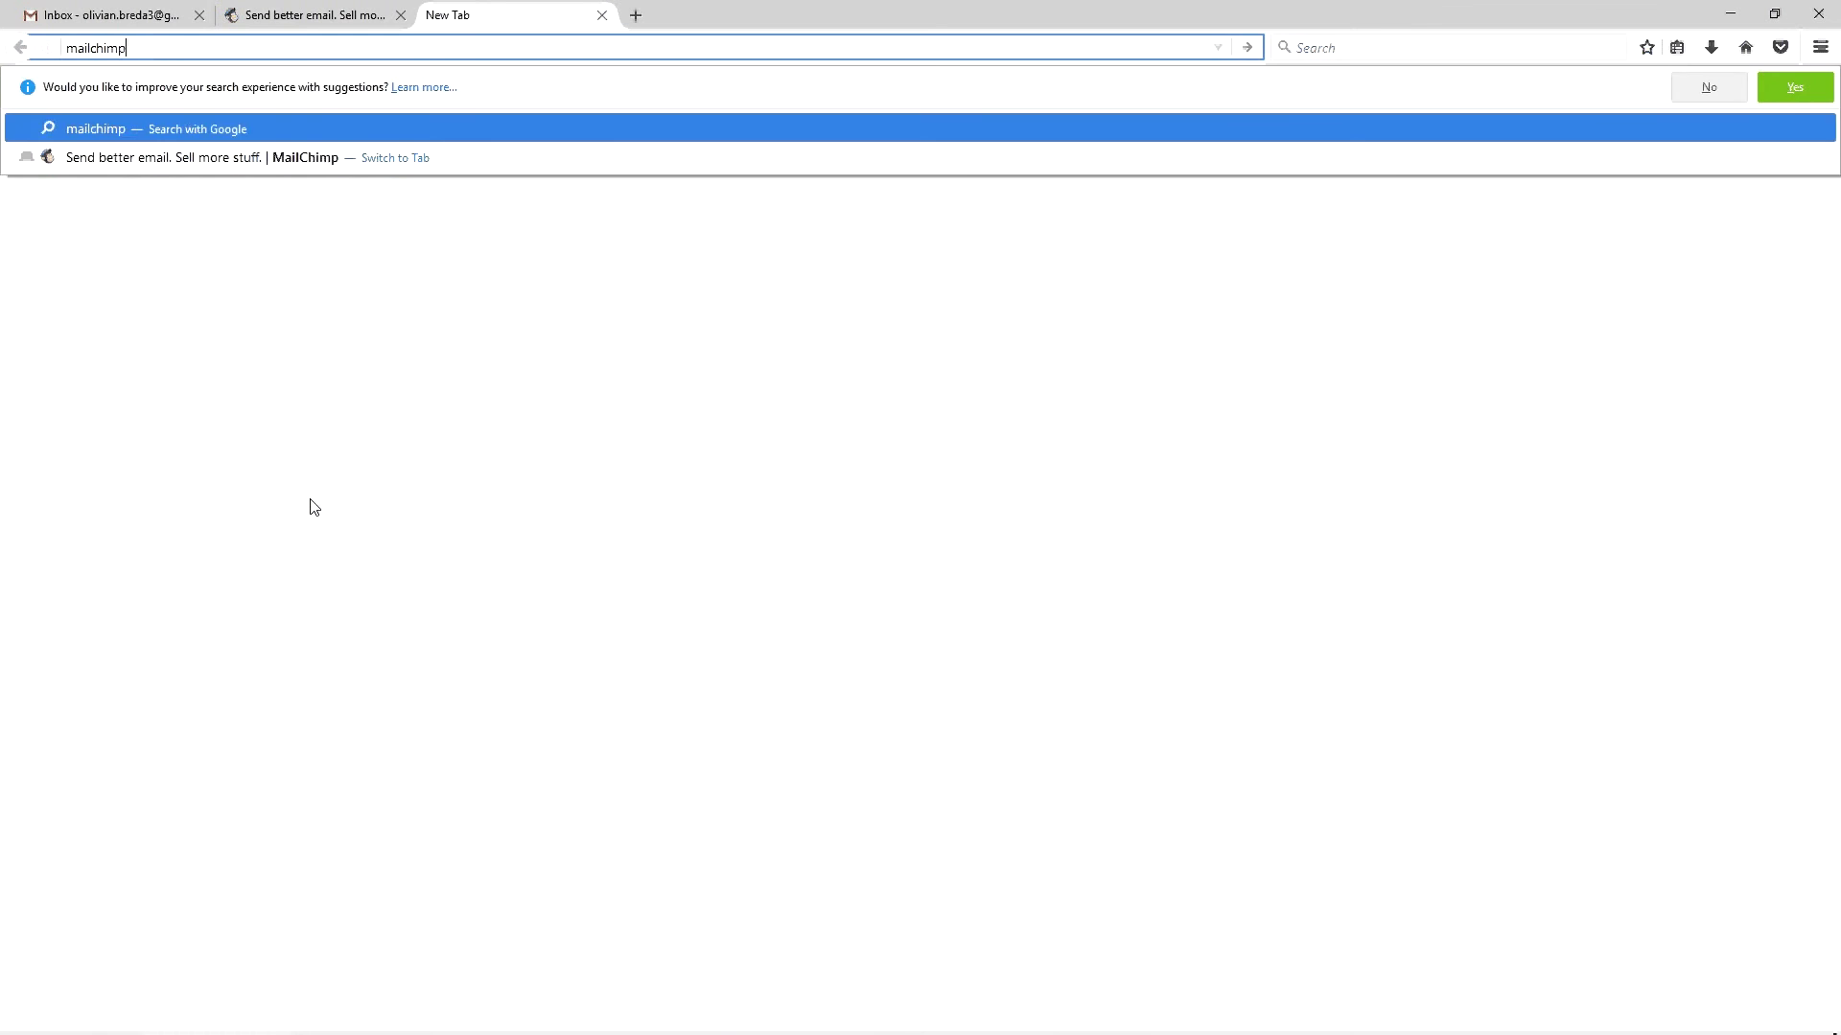
Search Google for mailchimp, then return to mailchimp.com and start a free signup
key("Return")
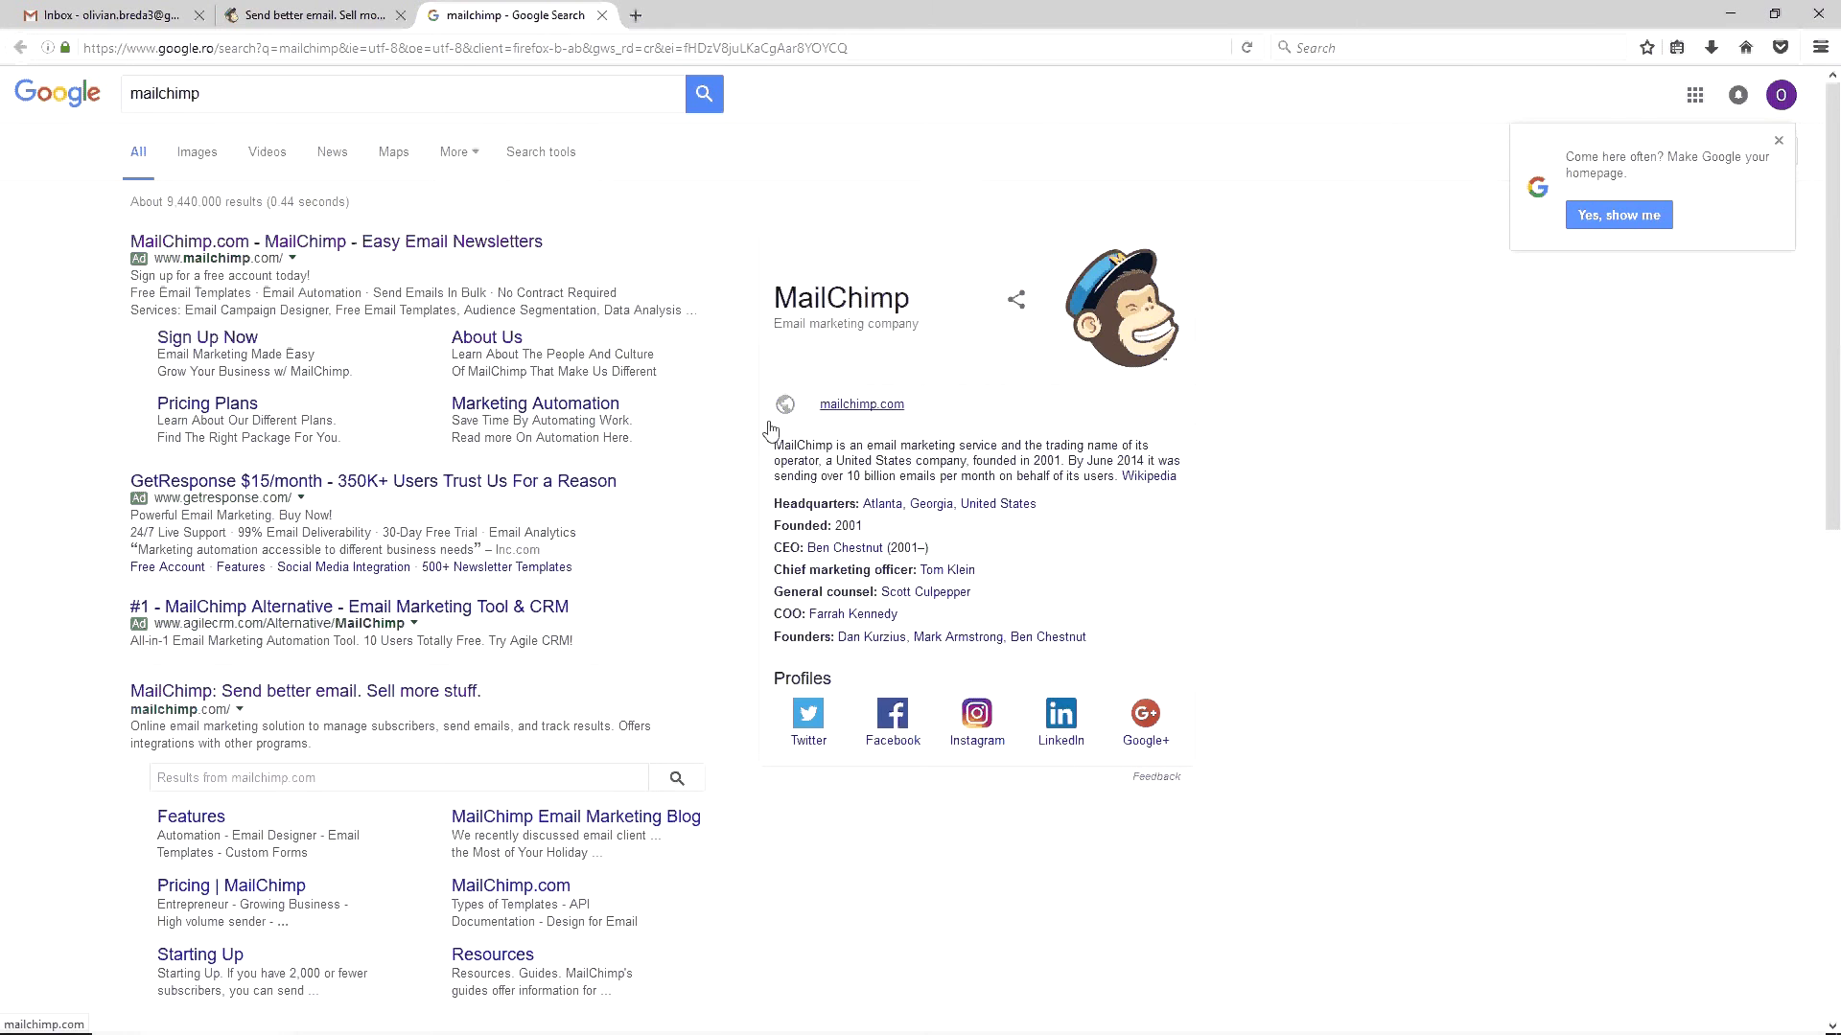
key("ctrl+w")
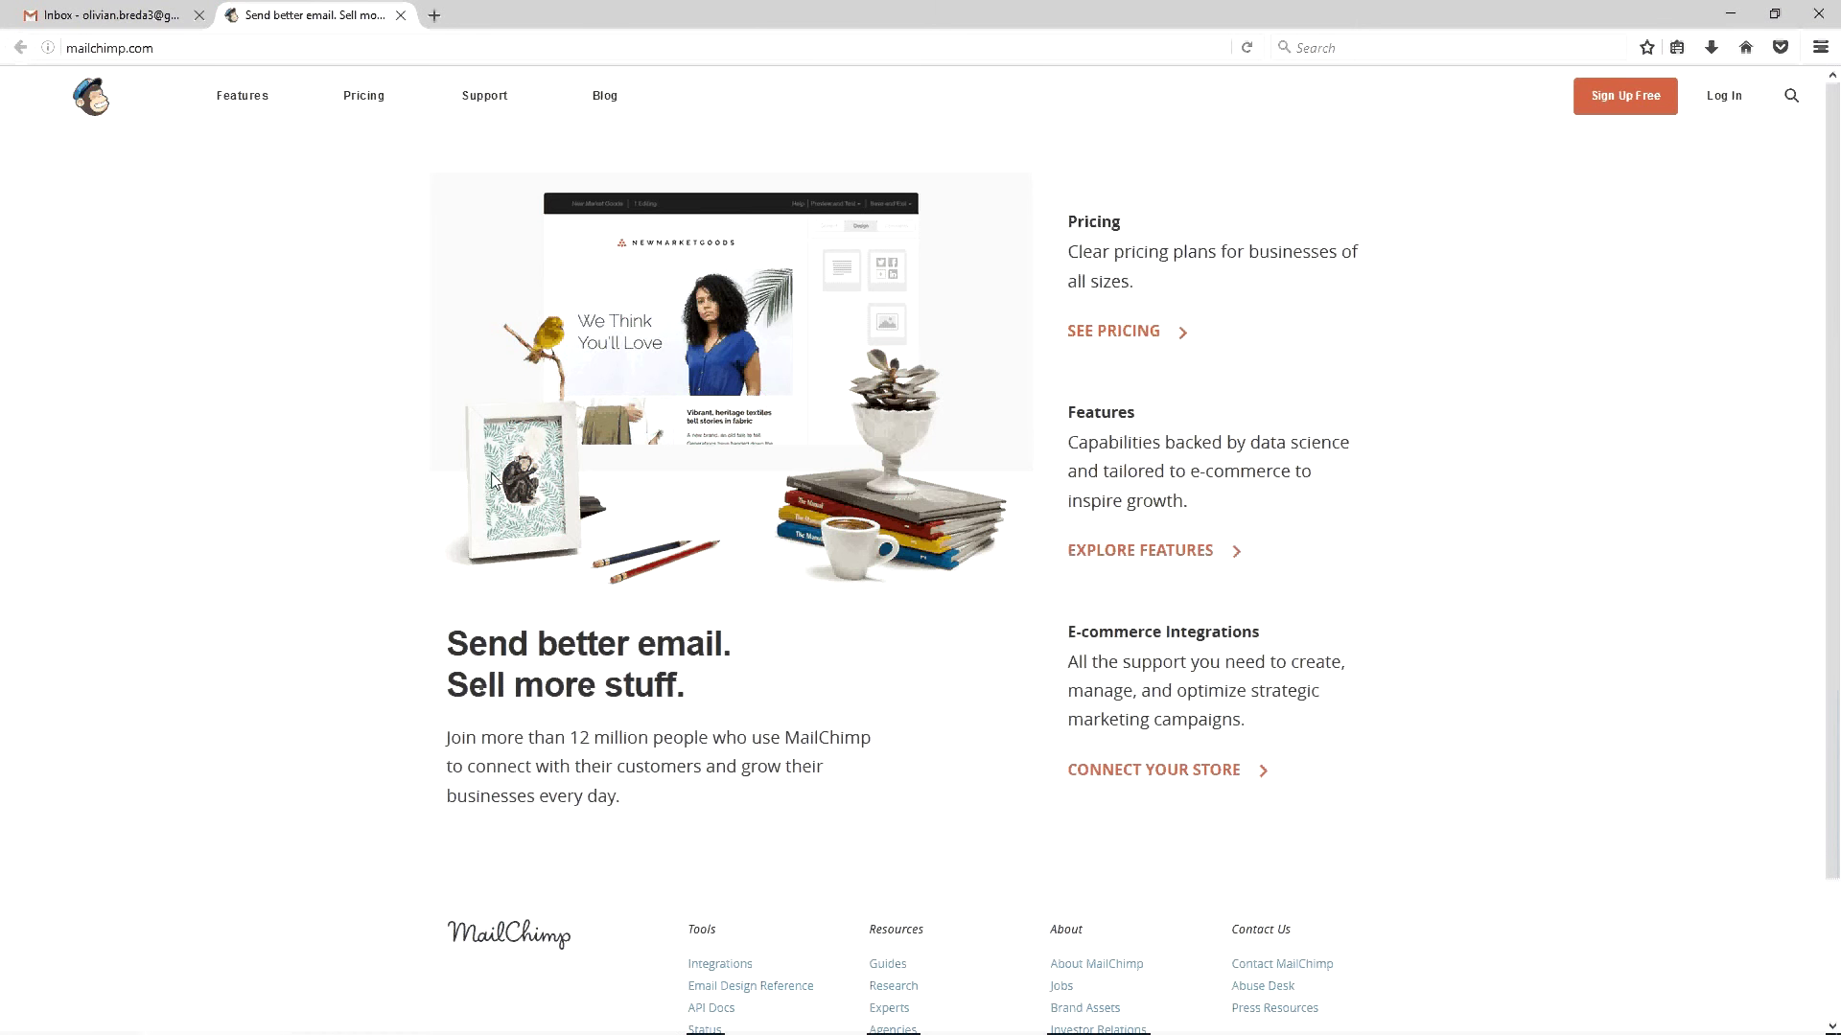
left_click(1622, 97)
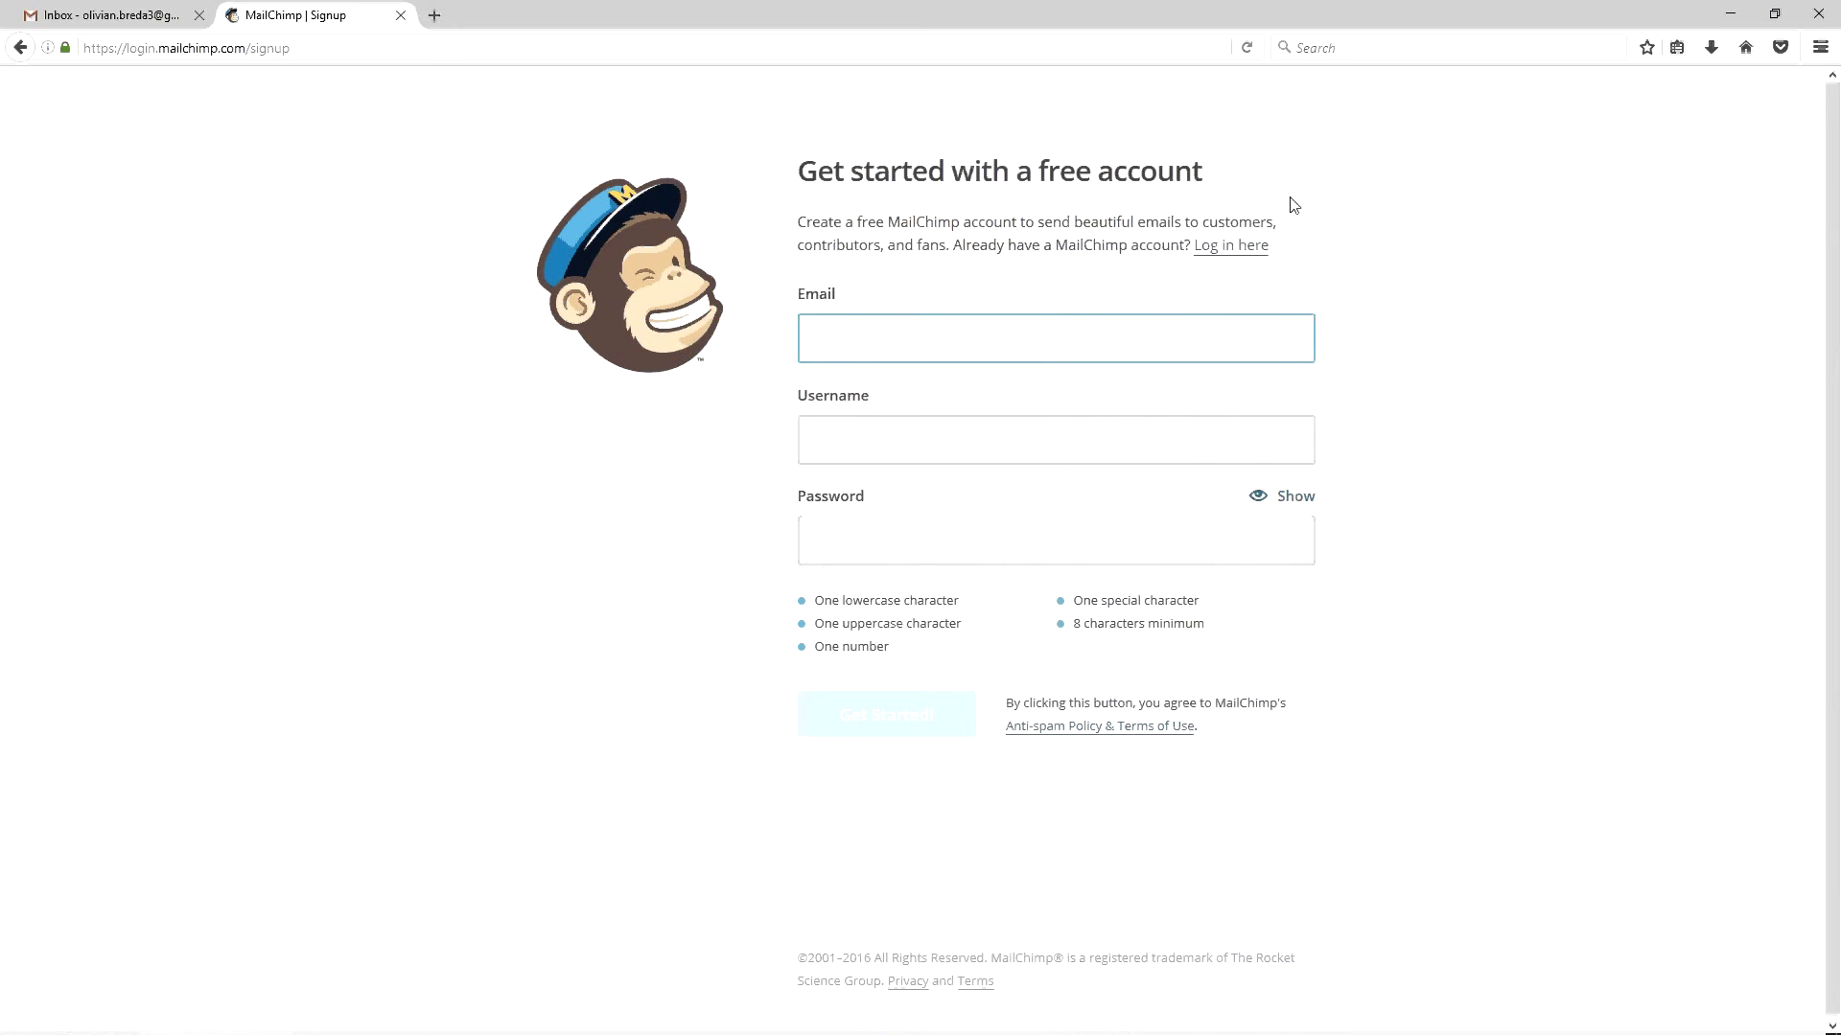
Enter the user's email name and a chosen username on the signup form, selecting the username
key("Tab")
type("mailchimp")
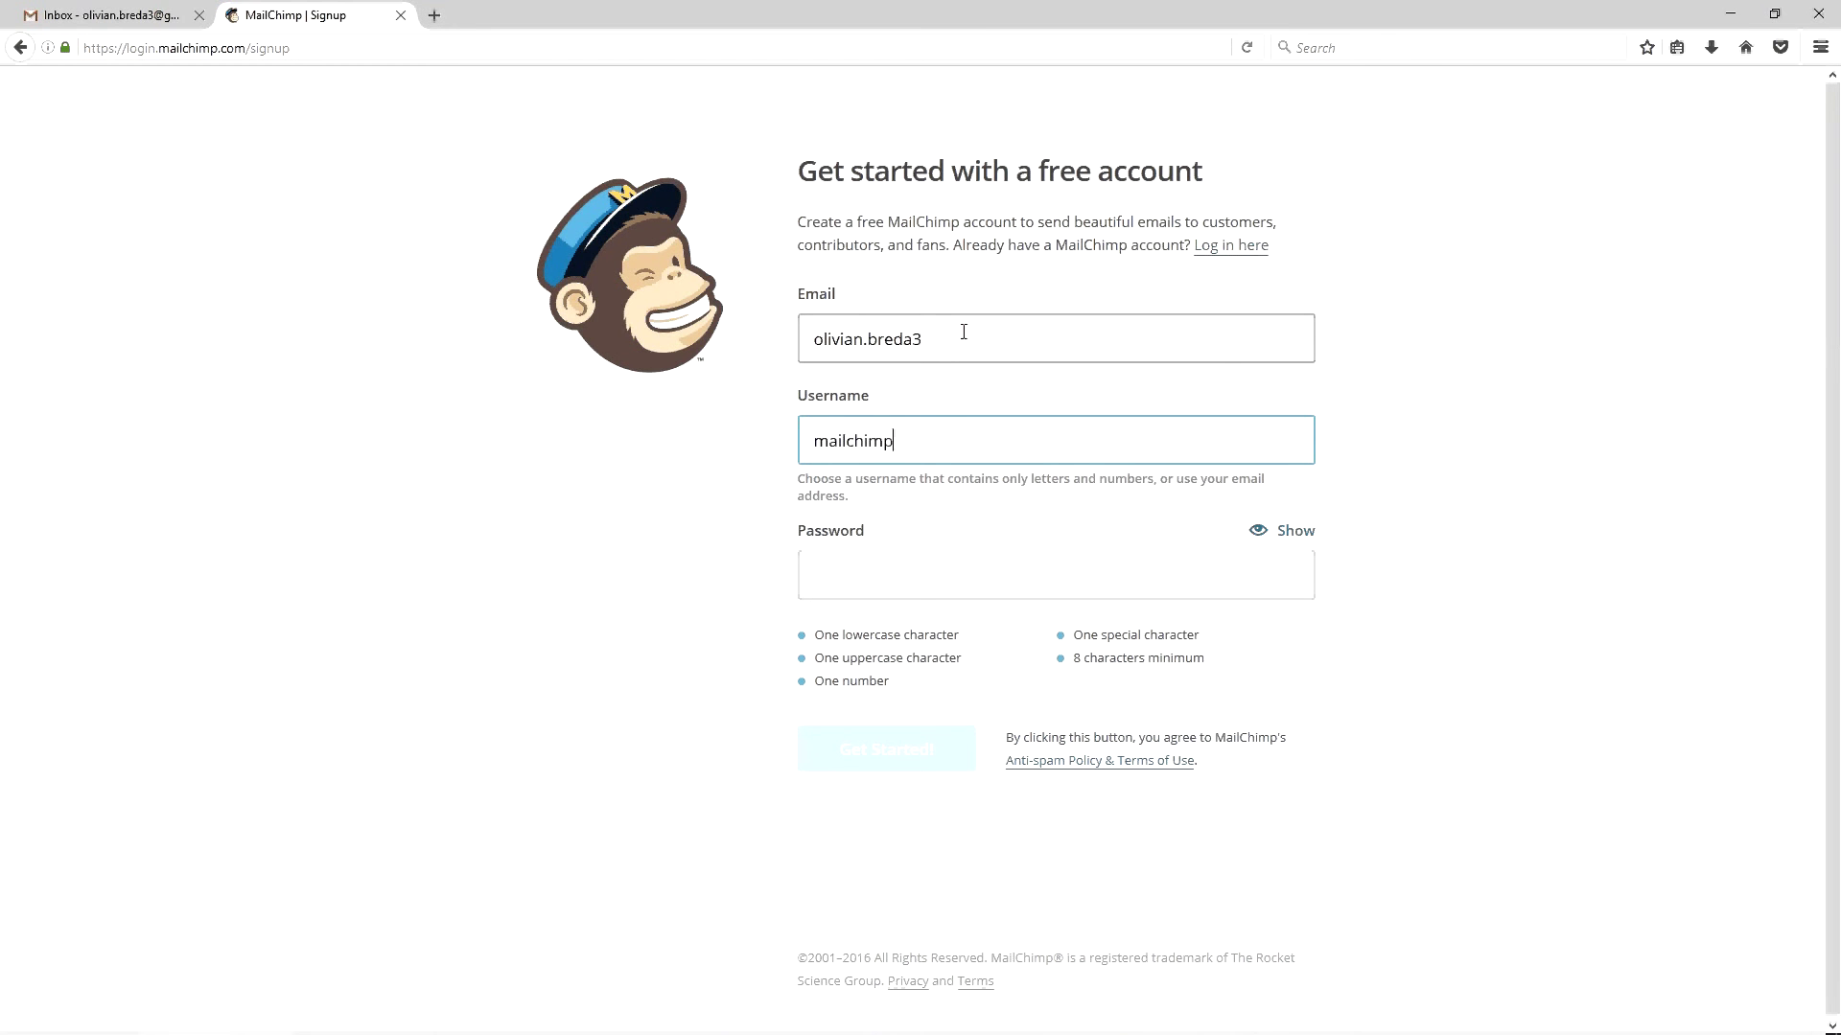
type("democontnou")
key("ctrl+a")
key("ctrl+c")
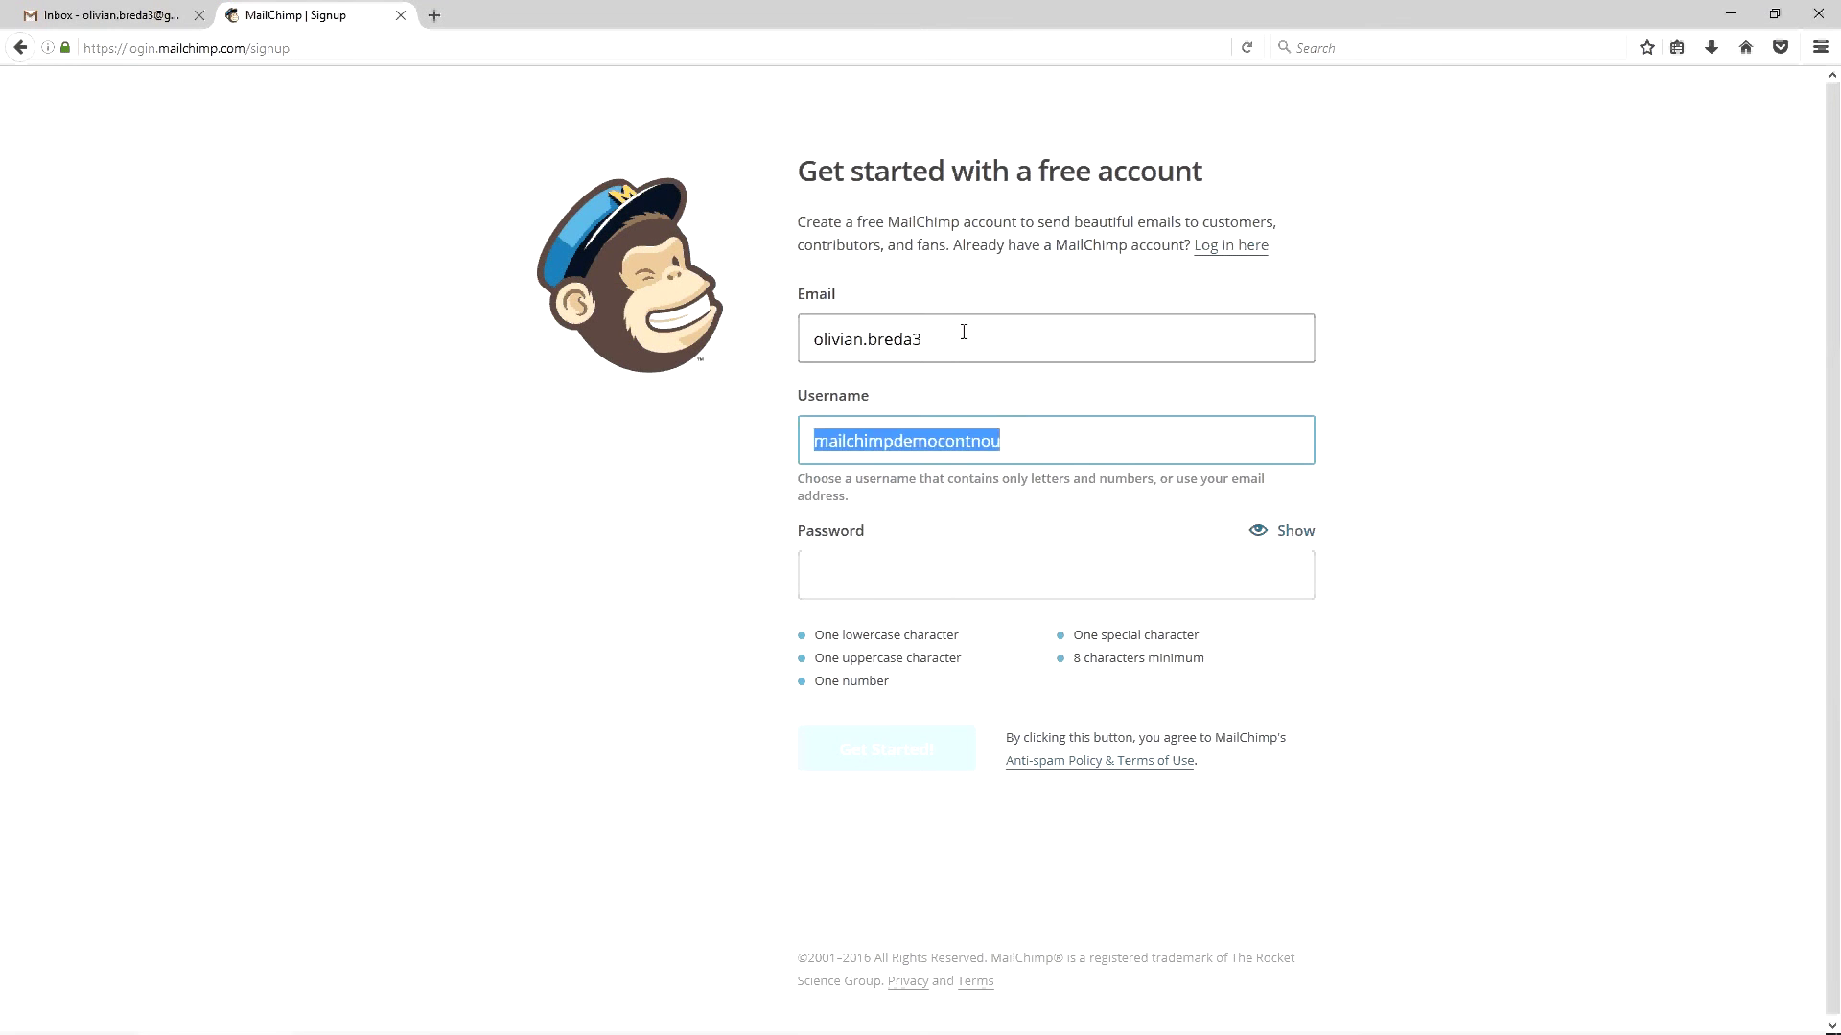
key("alt+Tab")
Save the username in Notepad, draft a long password there and paste it into Password
key("ctrl+v")
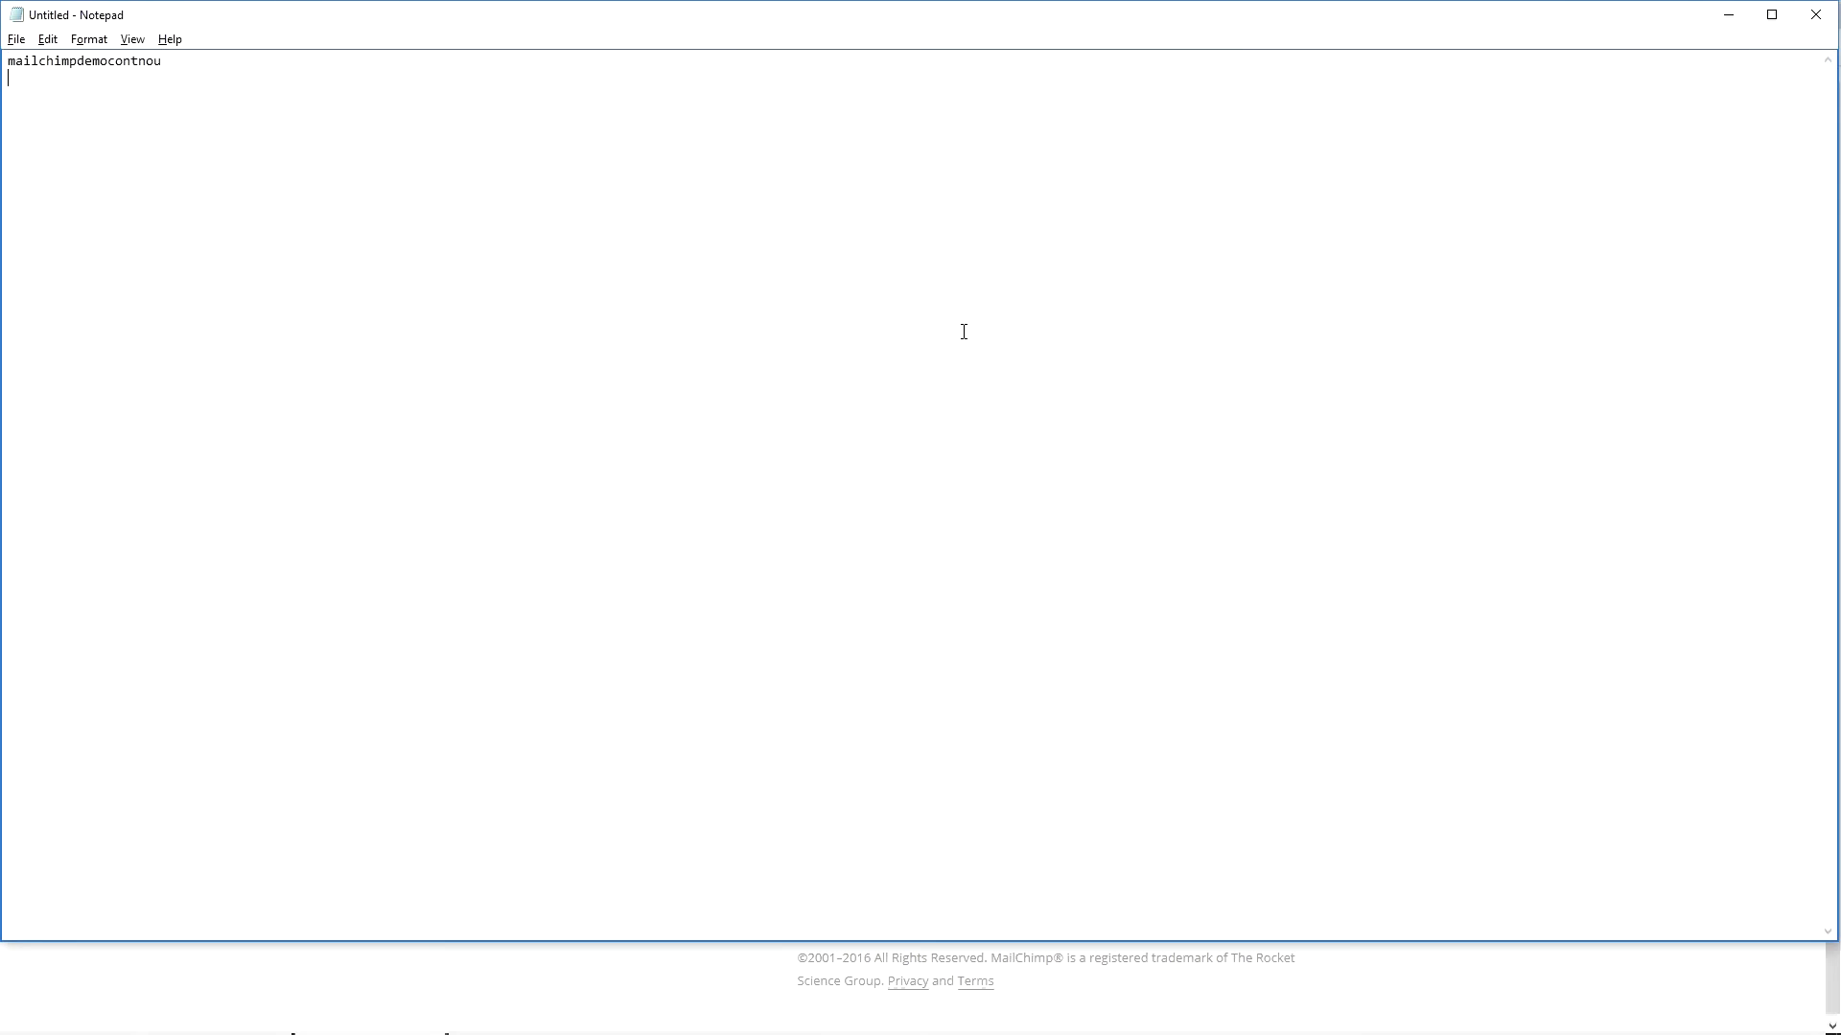
key("alt+Tab")
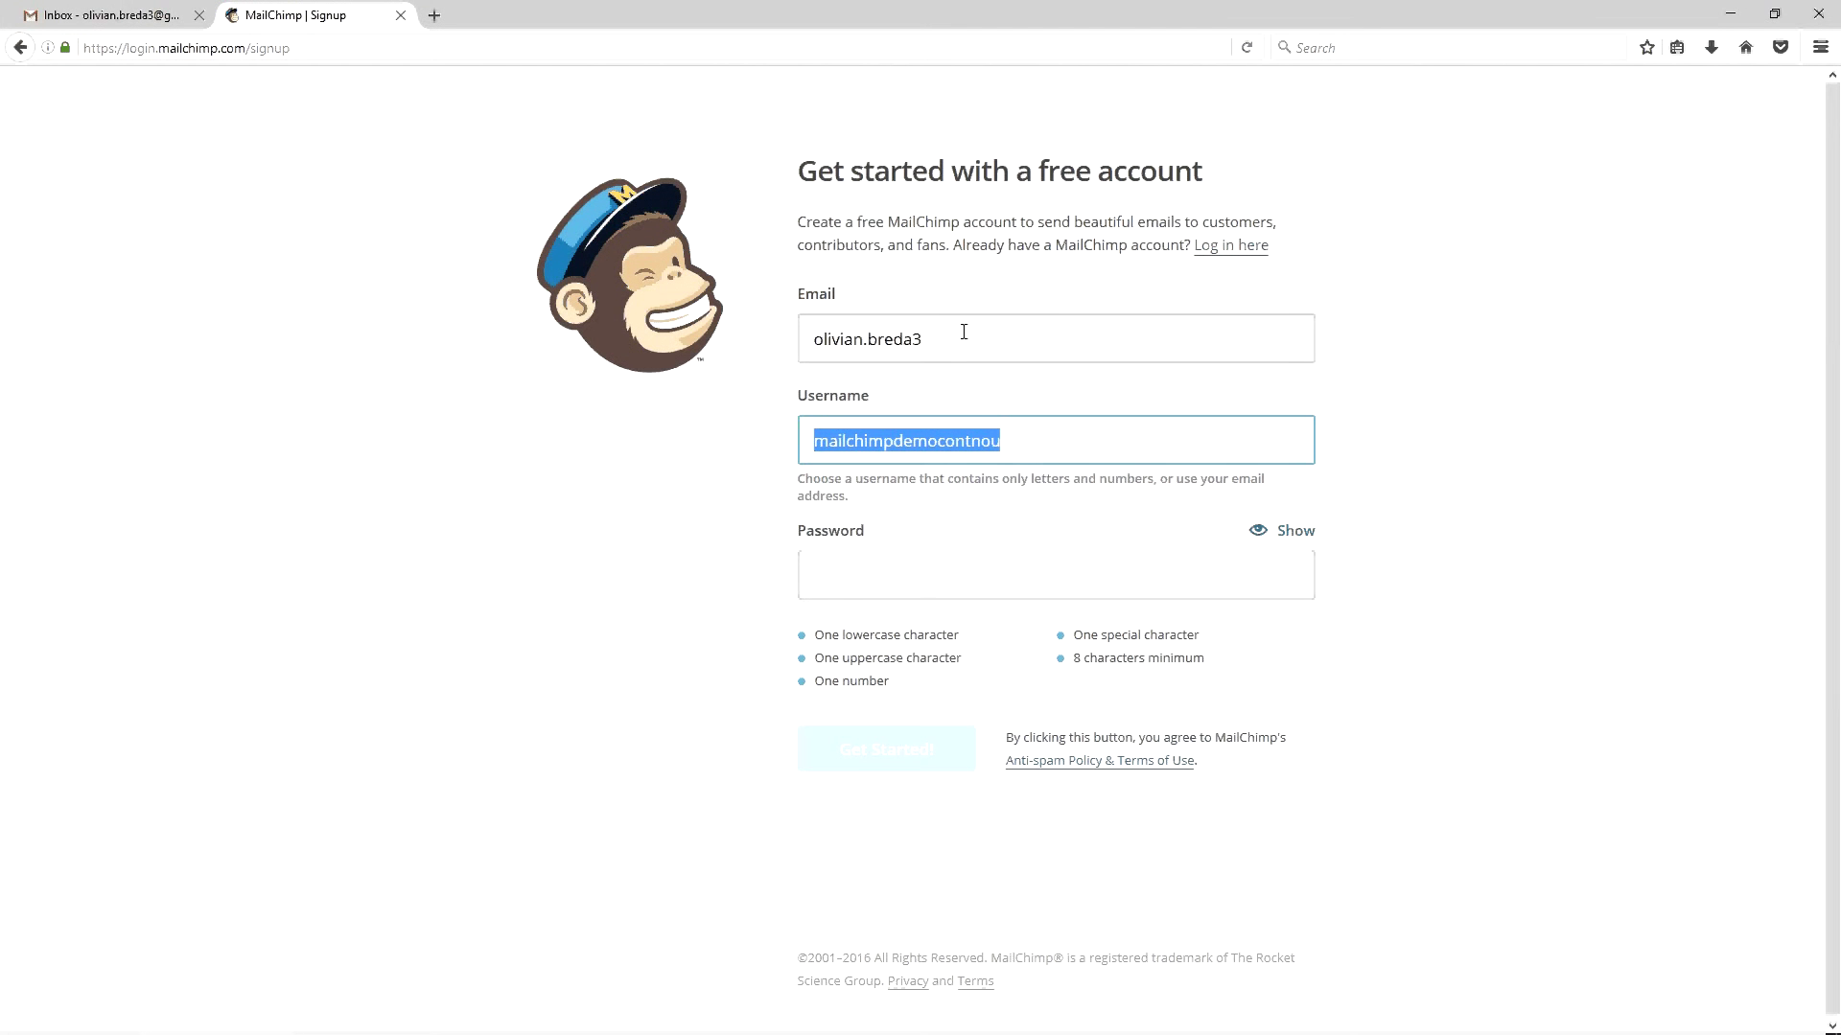
key("alt+Tab")
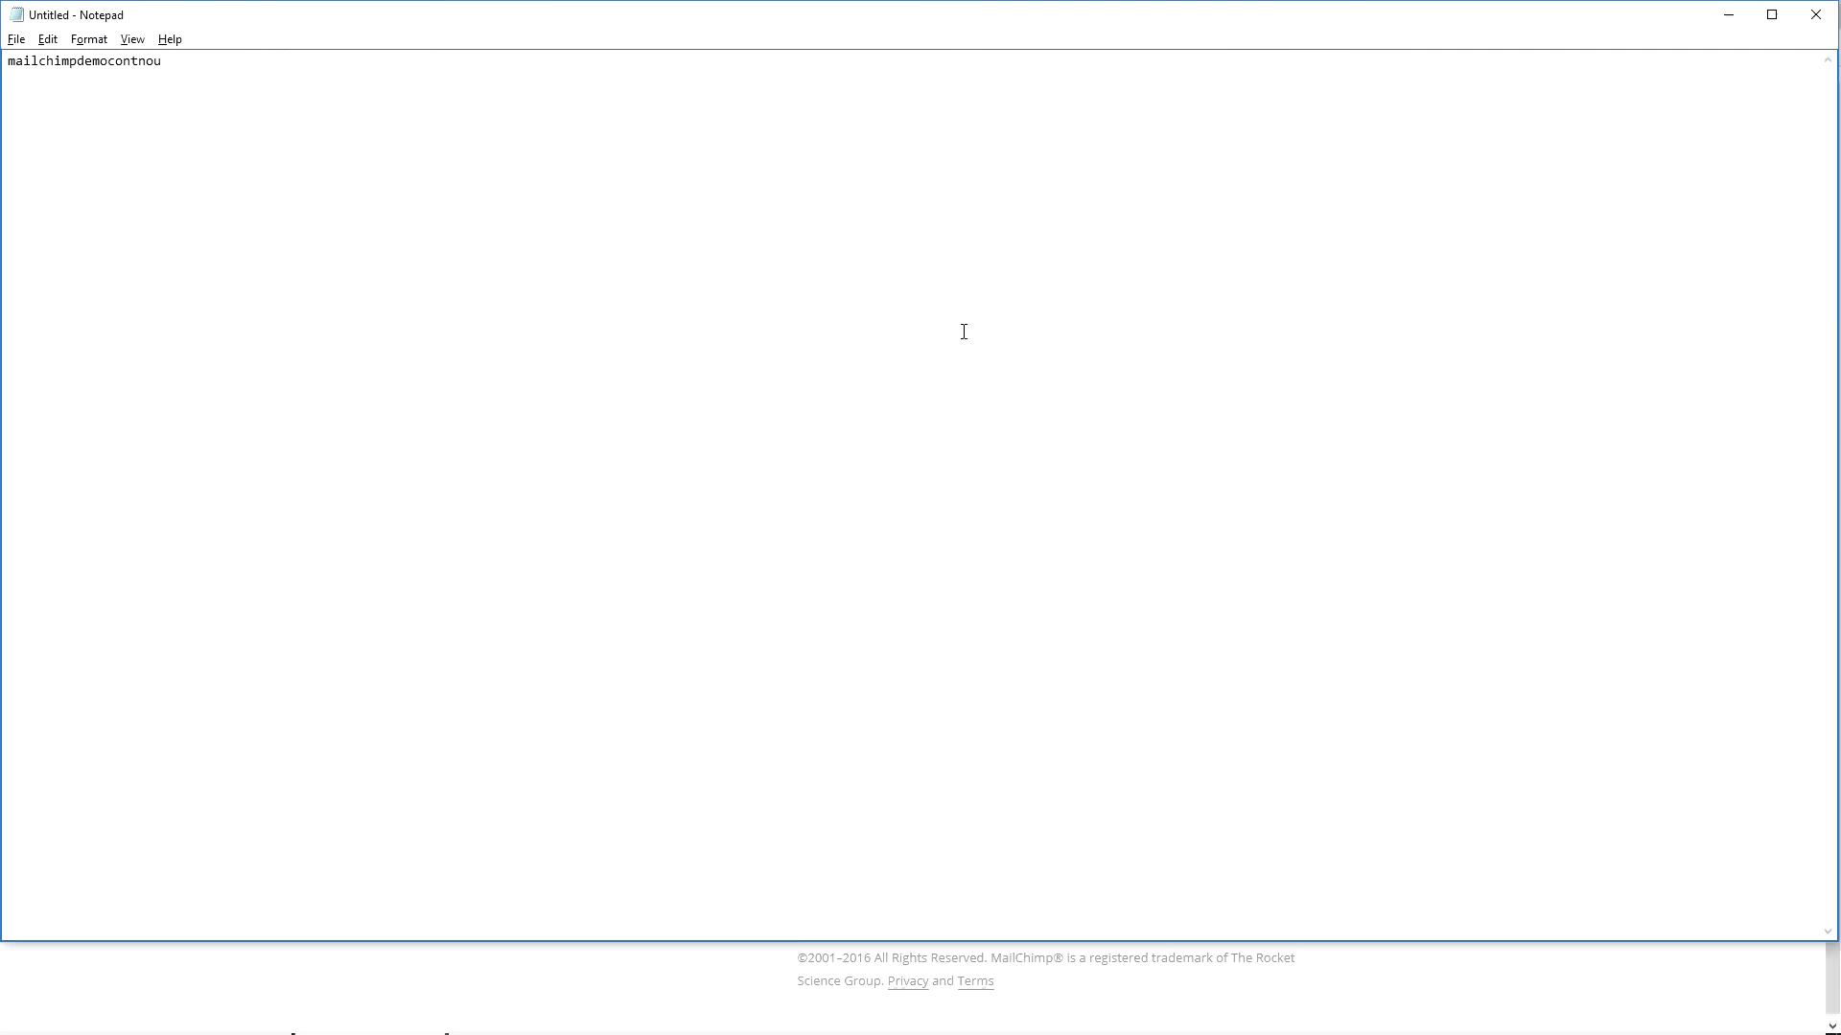
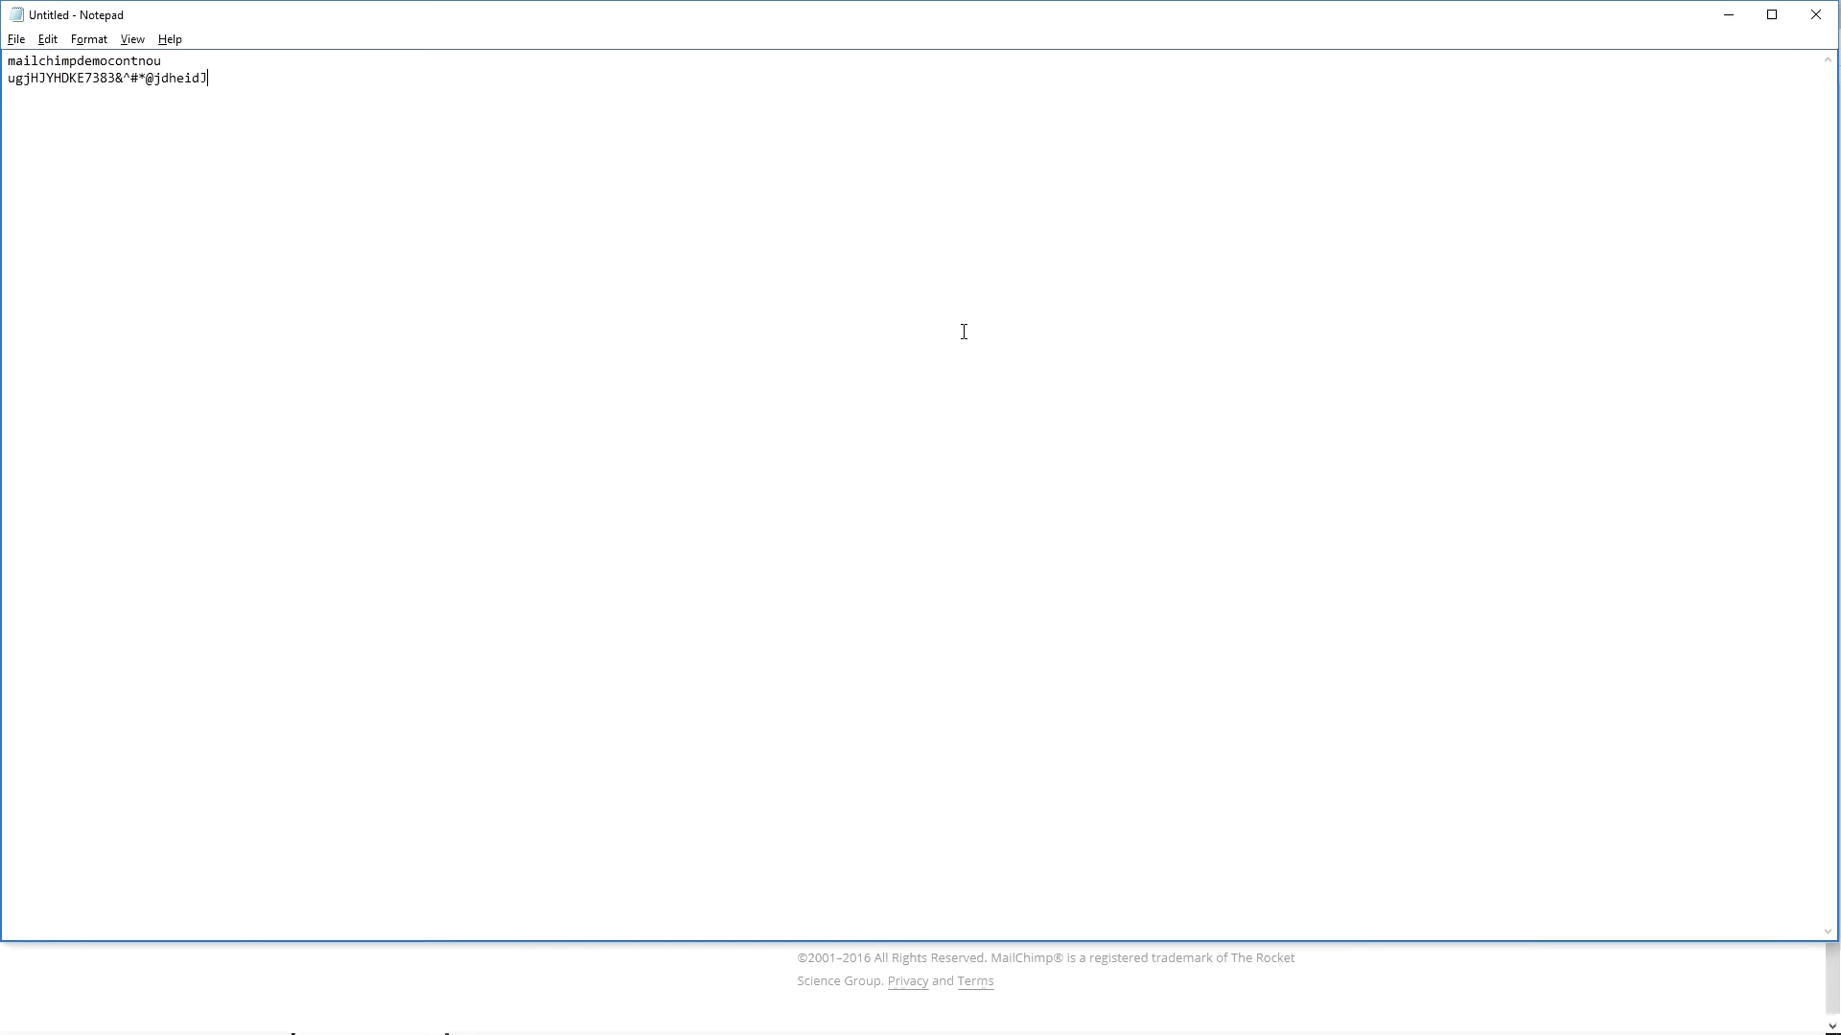
key("shift+Home")
key("alt+Tab")
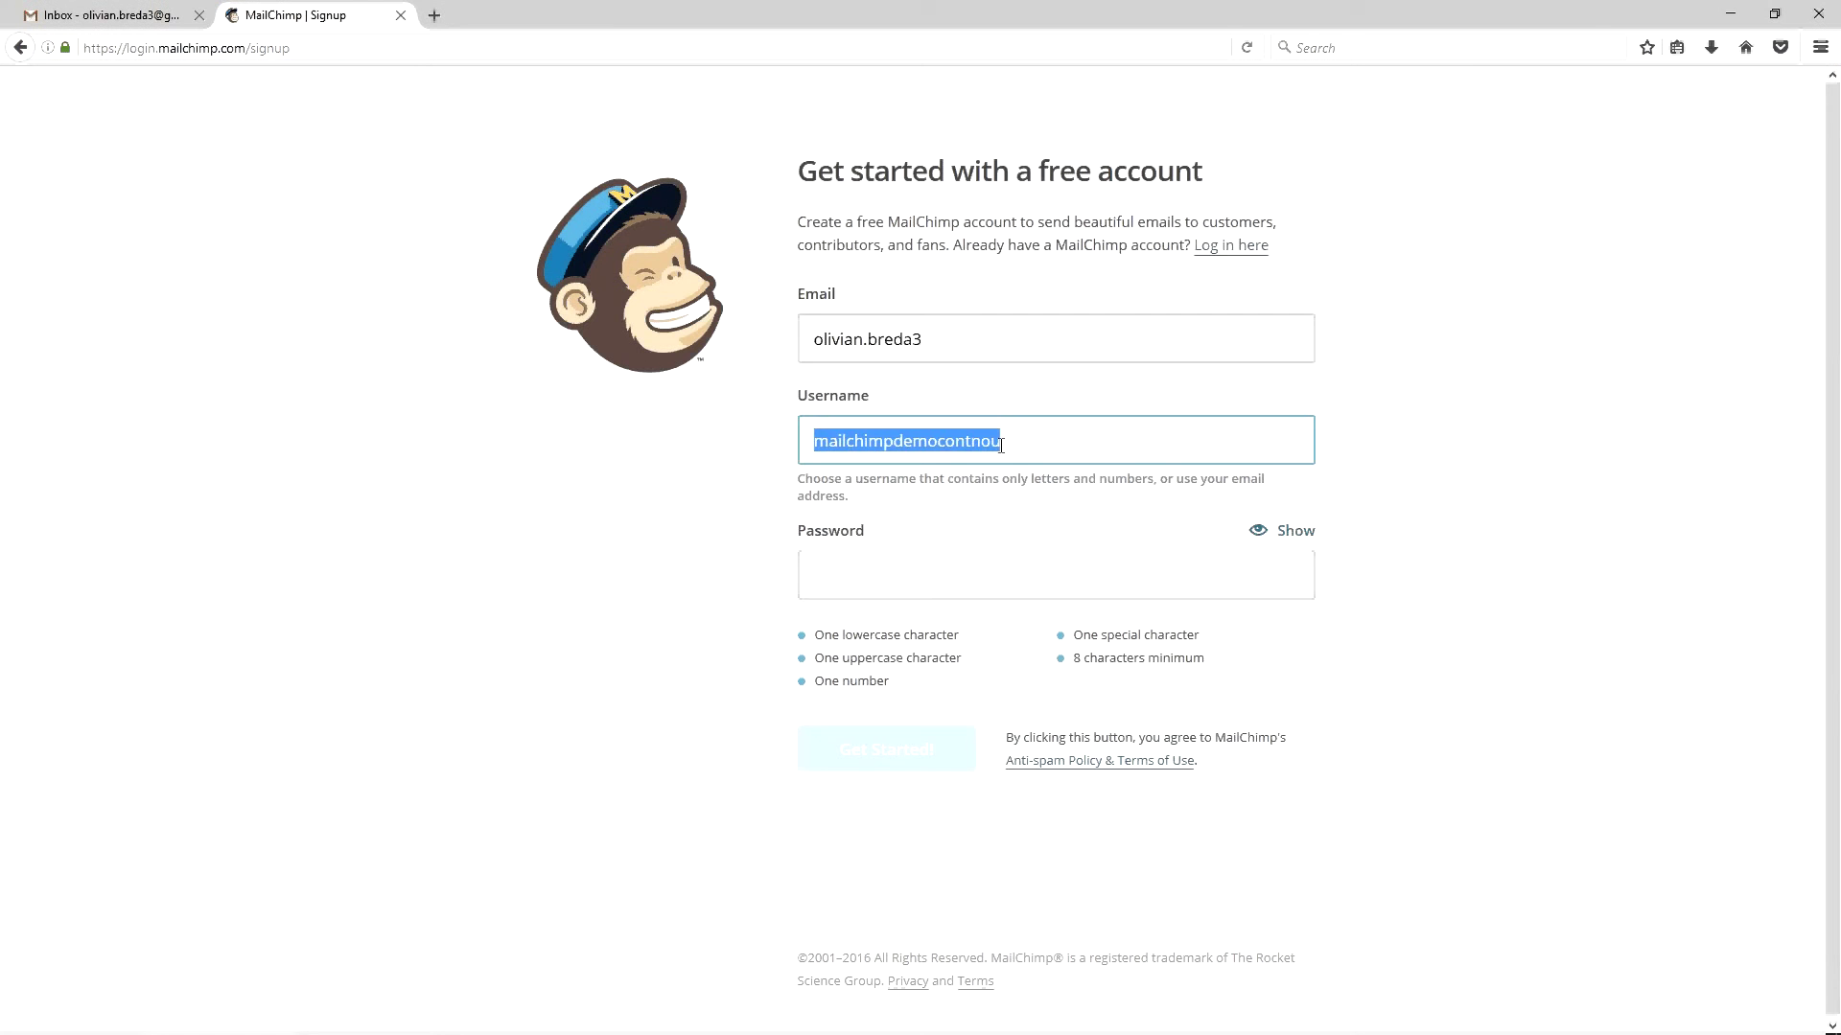
left_click(907, 557)
key("ctrl+v")
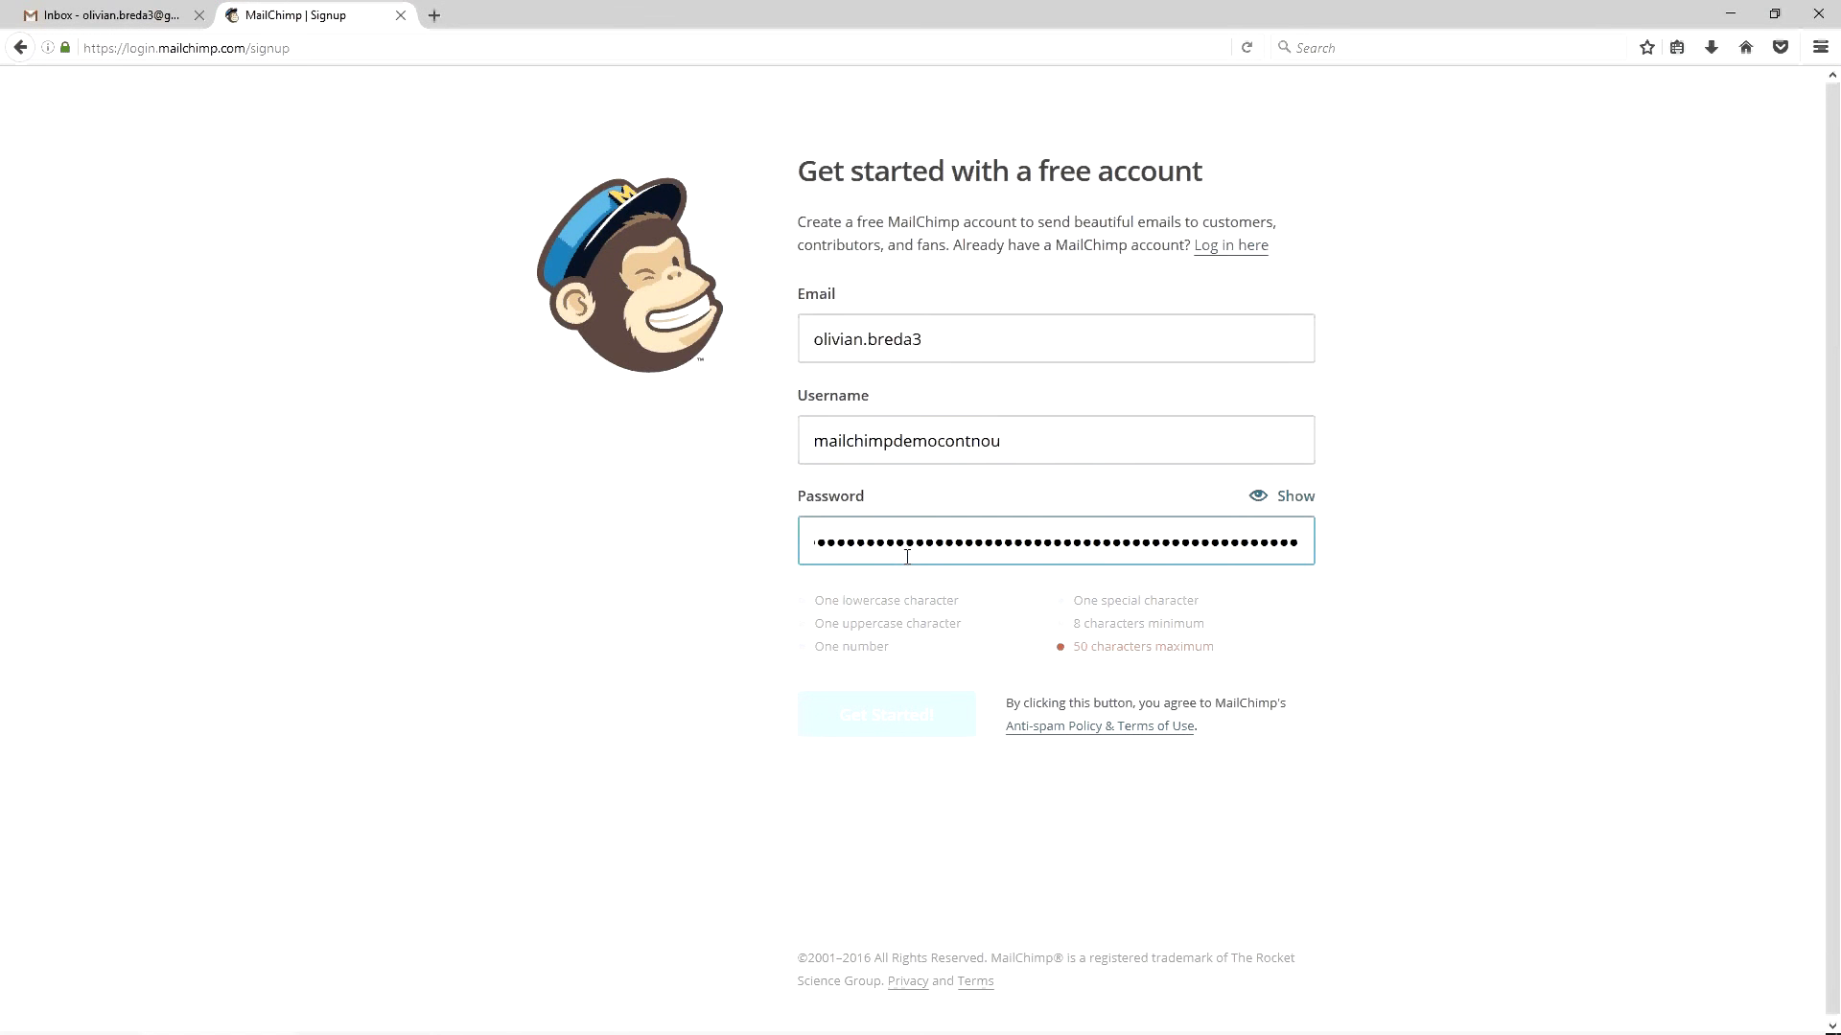
Shorten the password in Notepad and replace the signup field's password with it
key("alt+Tab")
left_click(907, 557)
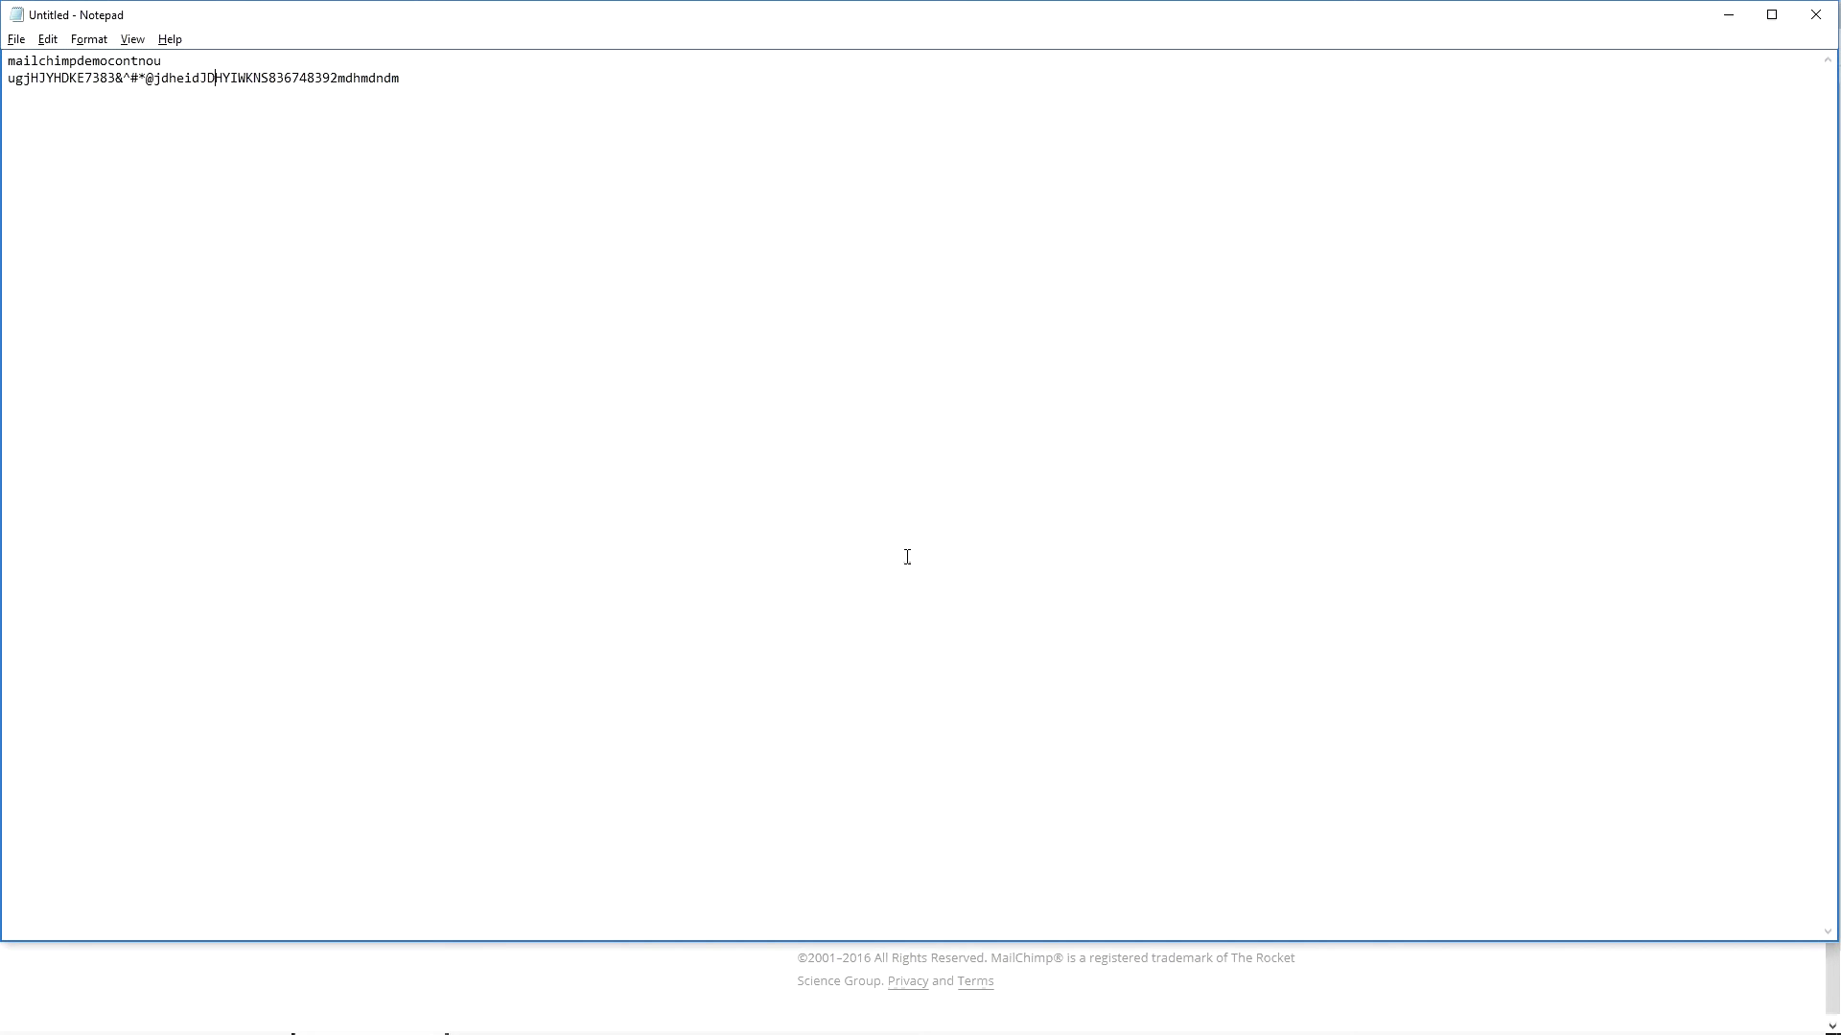
key("shift+Left")
key("shift+Left")
key("shift+Left")
key("shift+Left")
key("BackSpace")
key("Right")
key("Right")
key("Right")
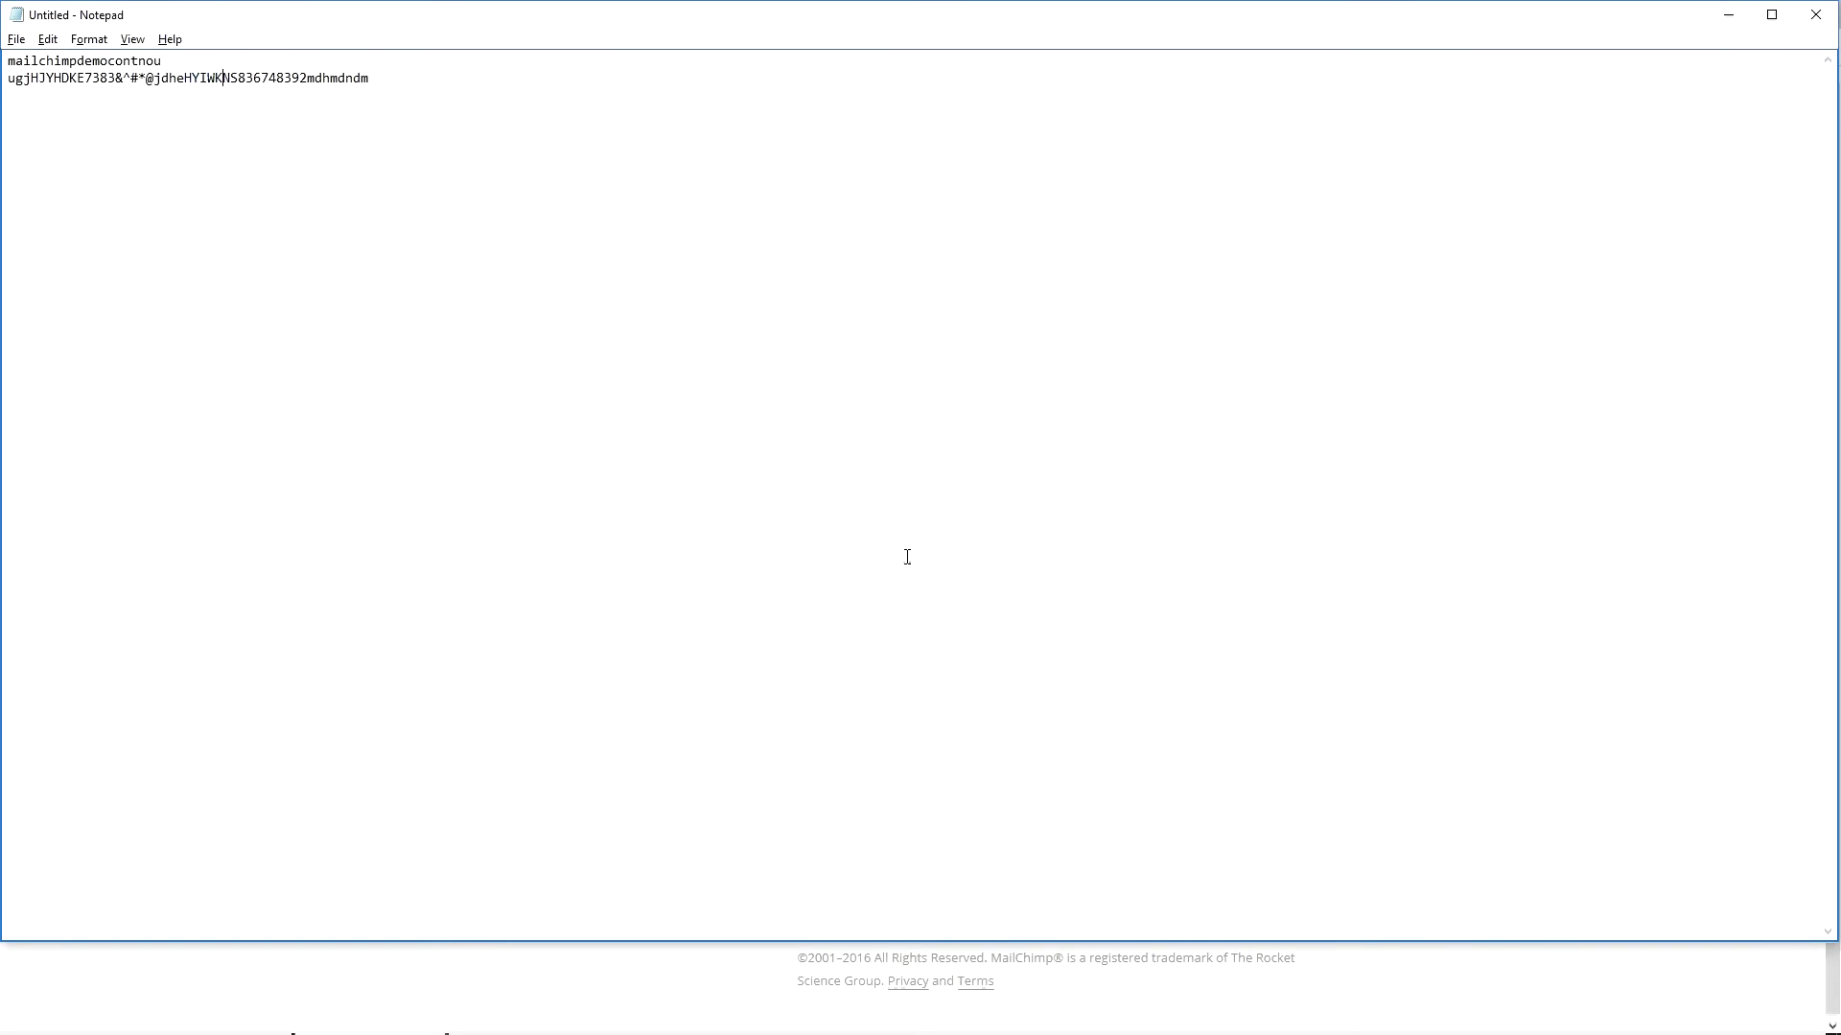
key("shift+Right")
key("shift+Right")
key("shift+Right")
key("shift+Right")
key("shift+Right")
key("BackSpace")
key("End")
key("shift+Home")
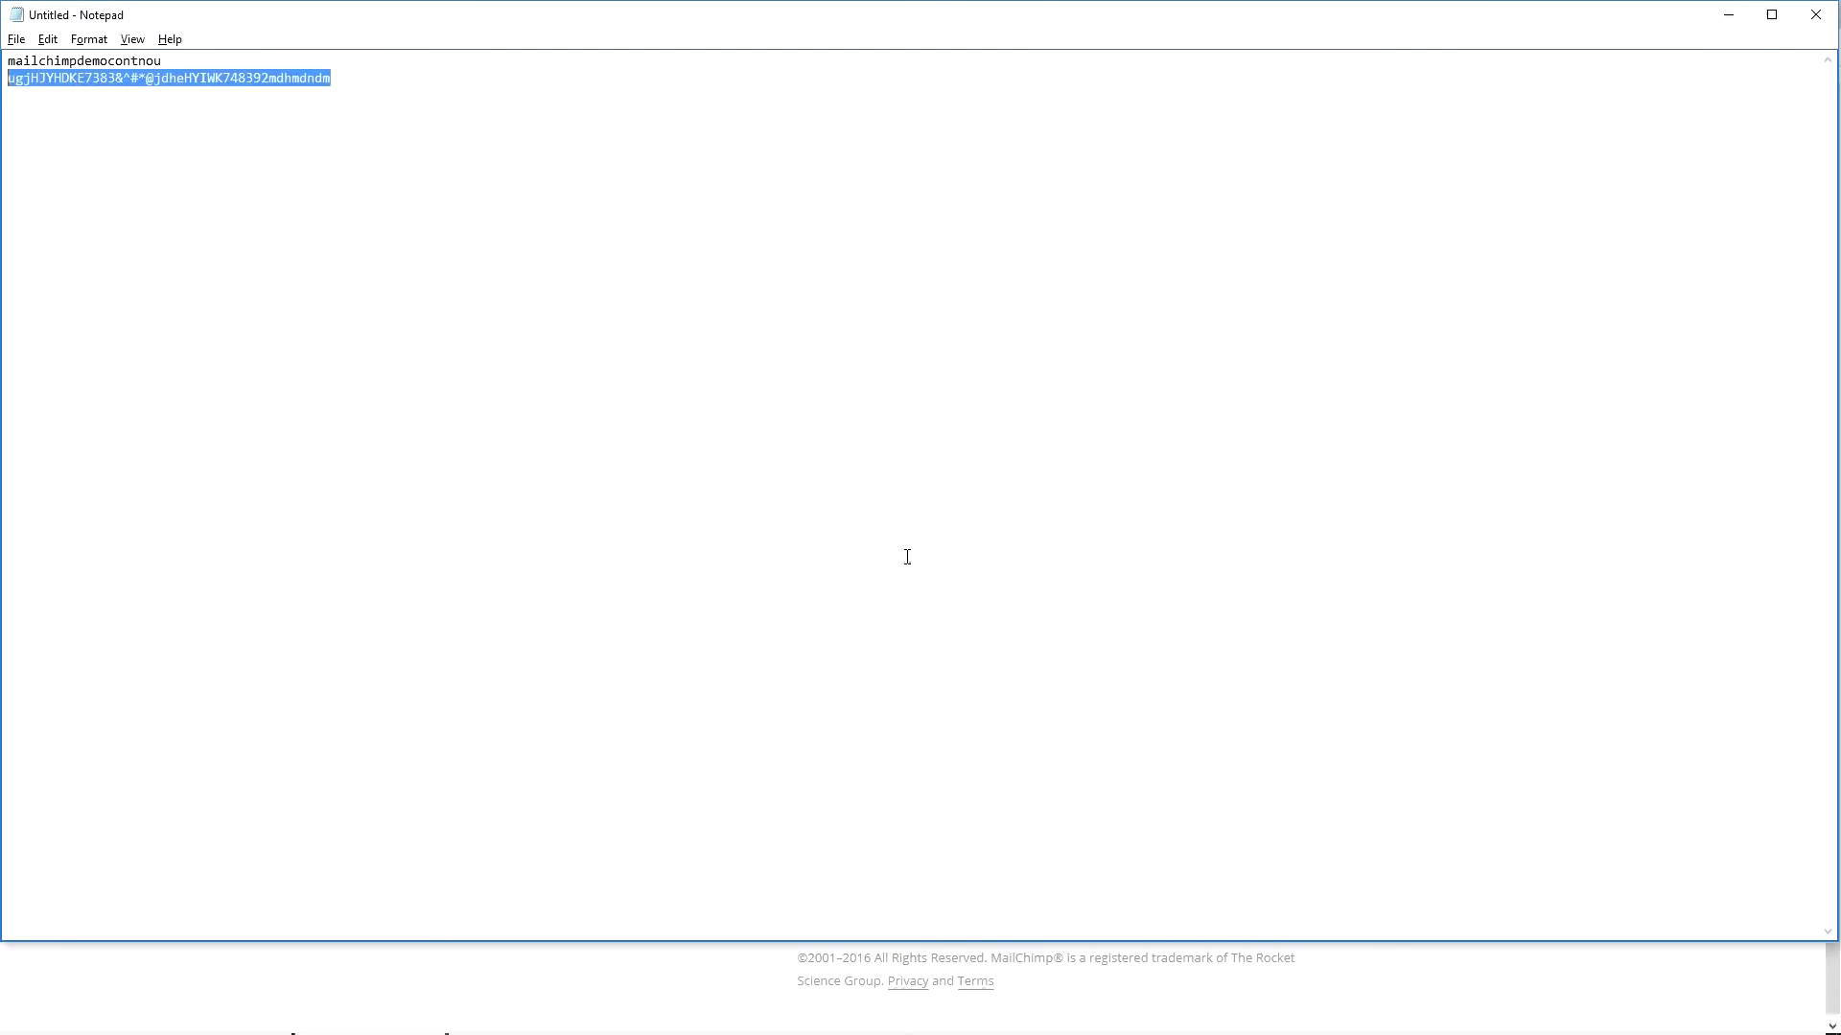
key("ctrl+c")
key("alt+Tab")
key("ctrl+a")
key("ctrl+v")
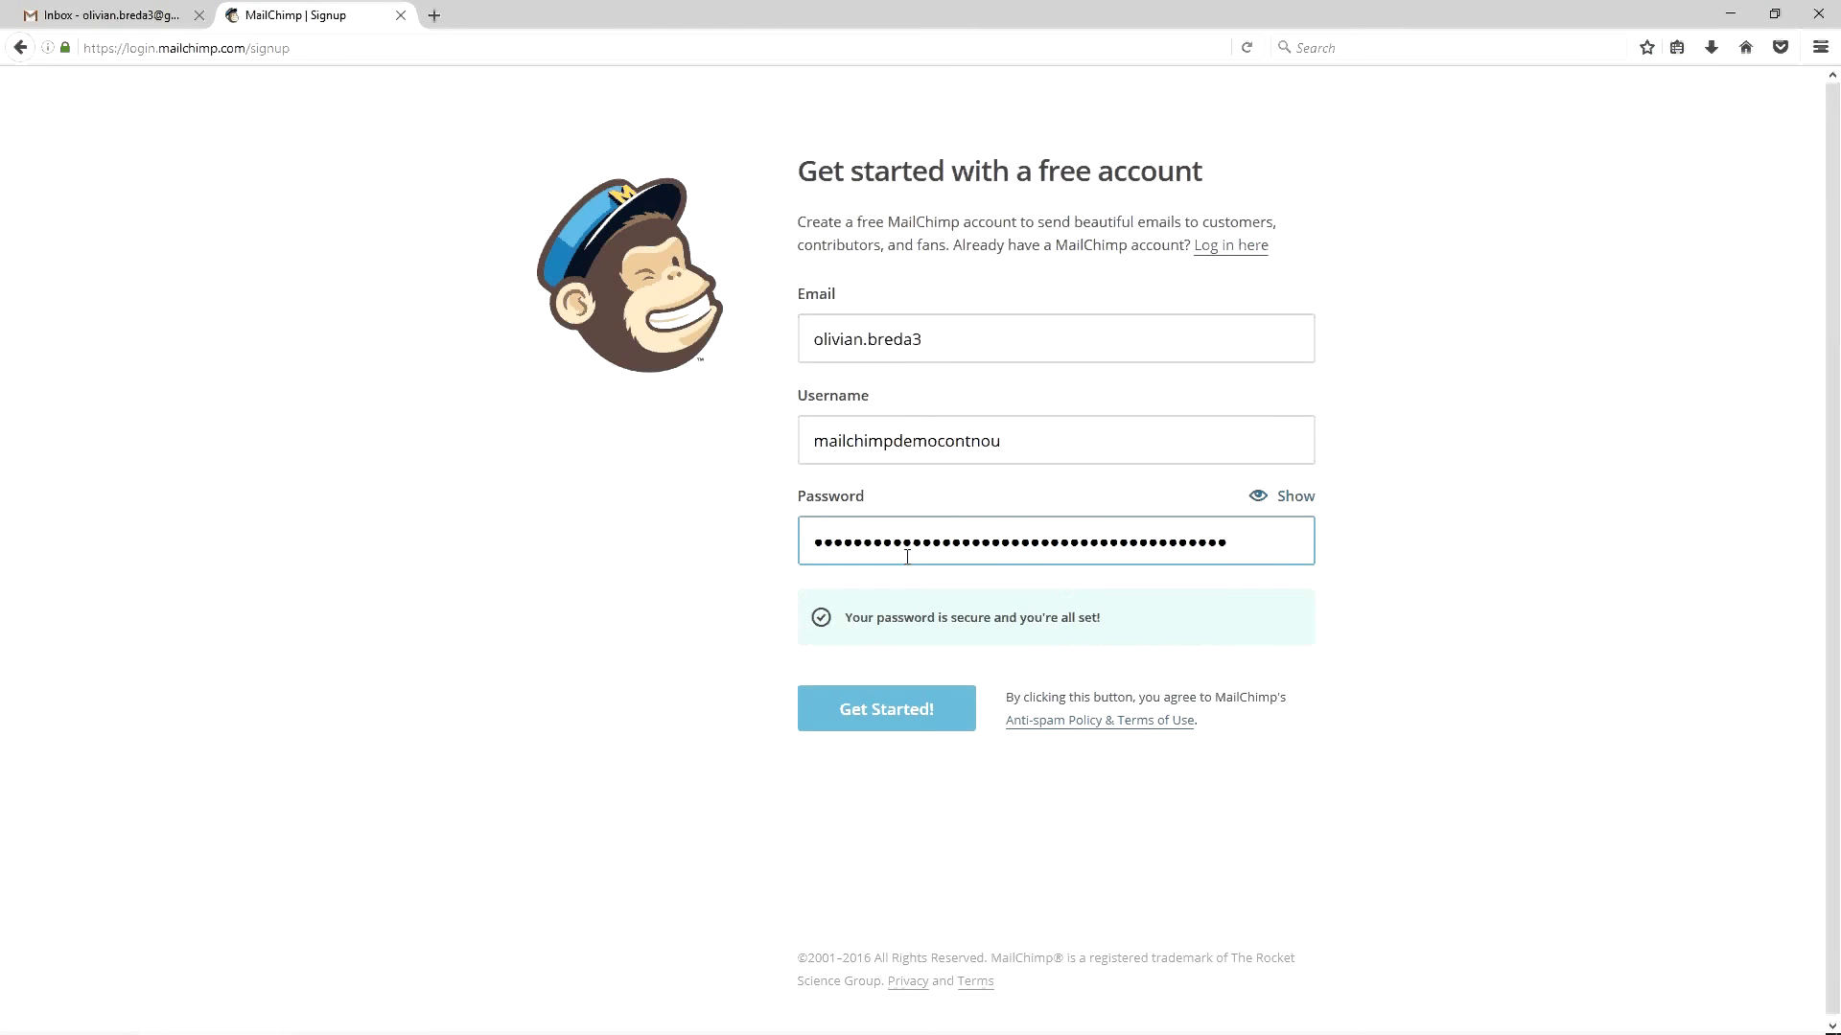
key("alt+Tab")
key("alt+Tab")
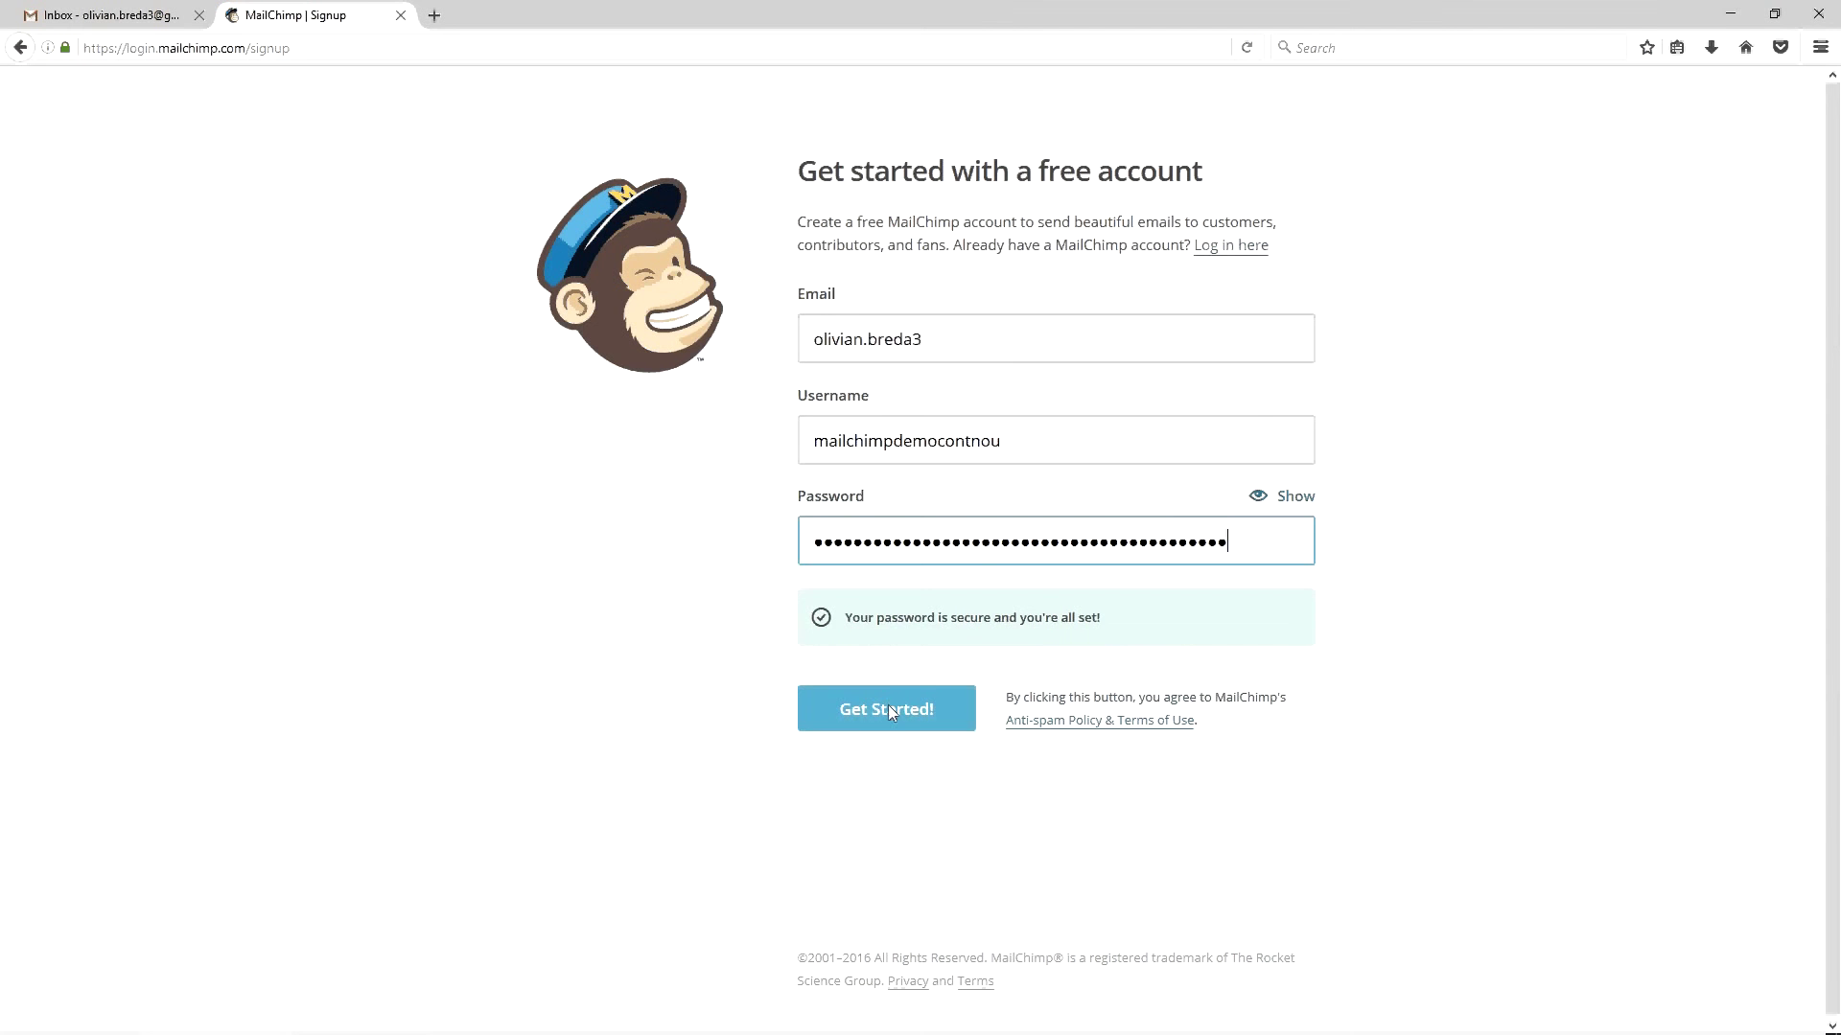
left_click(890, 711)
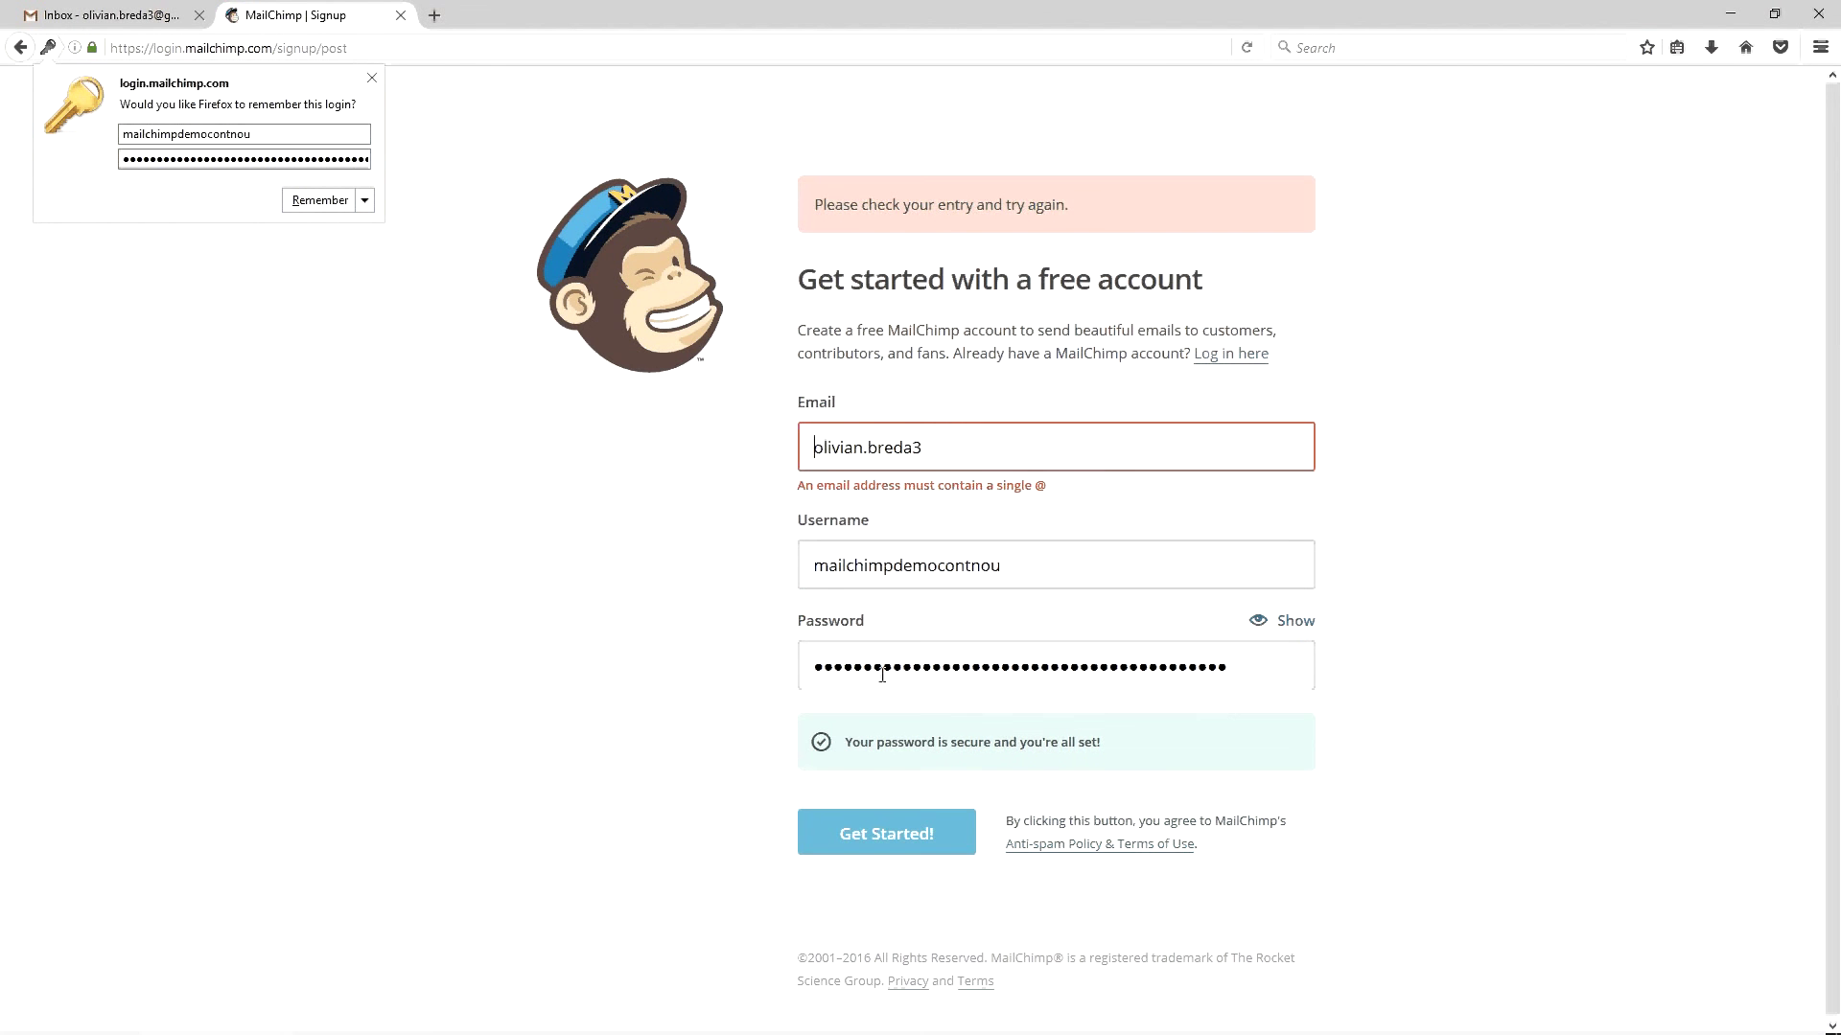
left_click(372, 78)
left_click(998, 455)
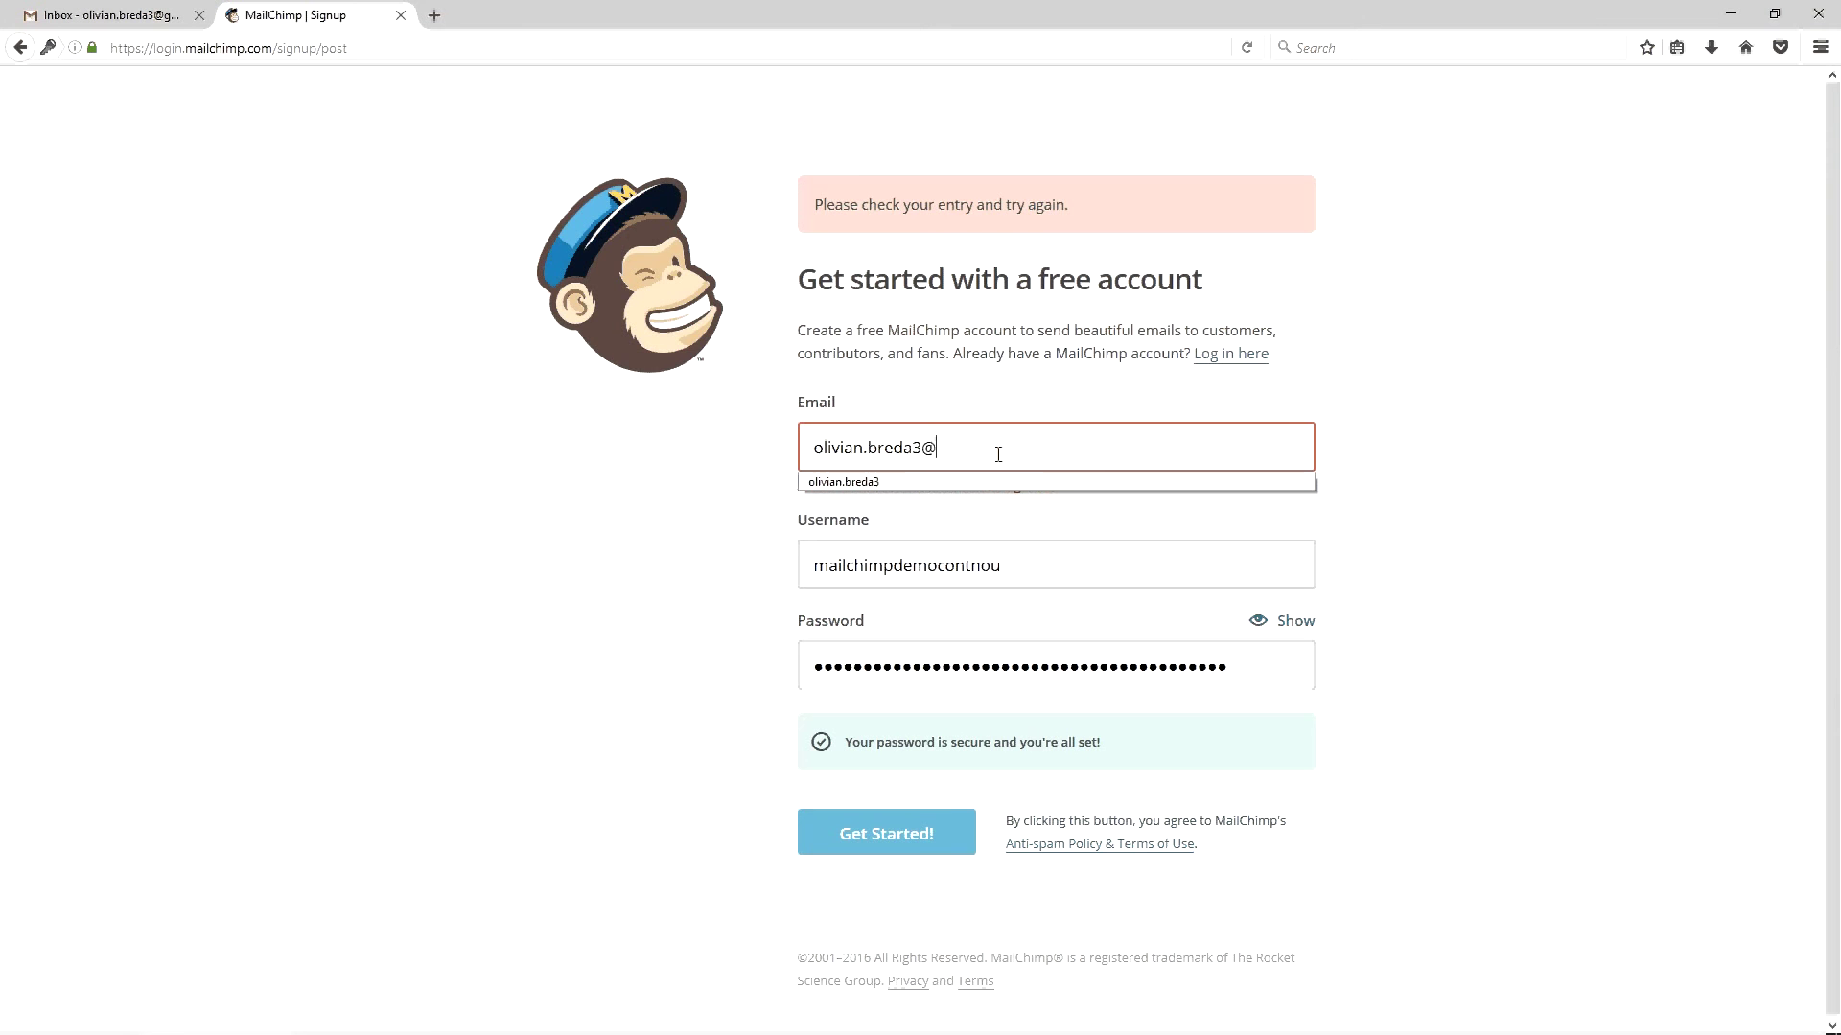
key("BackSpace")
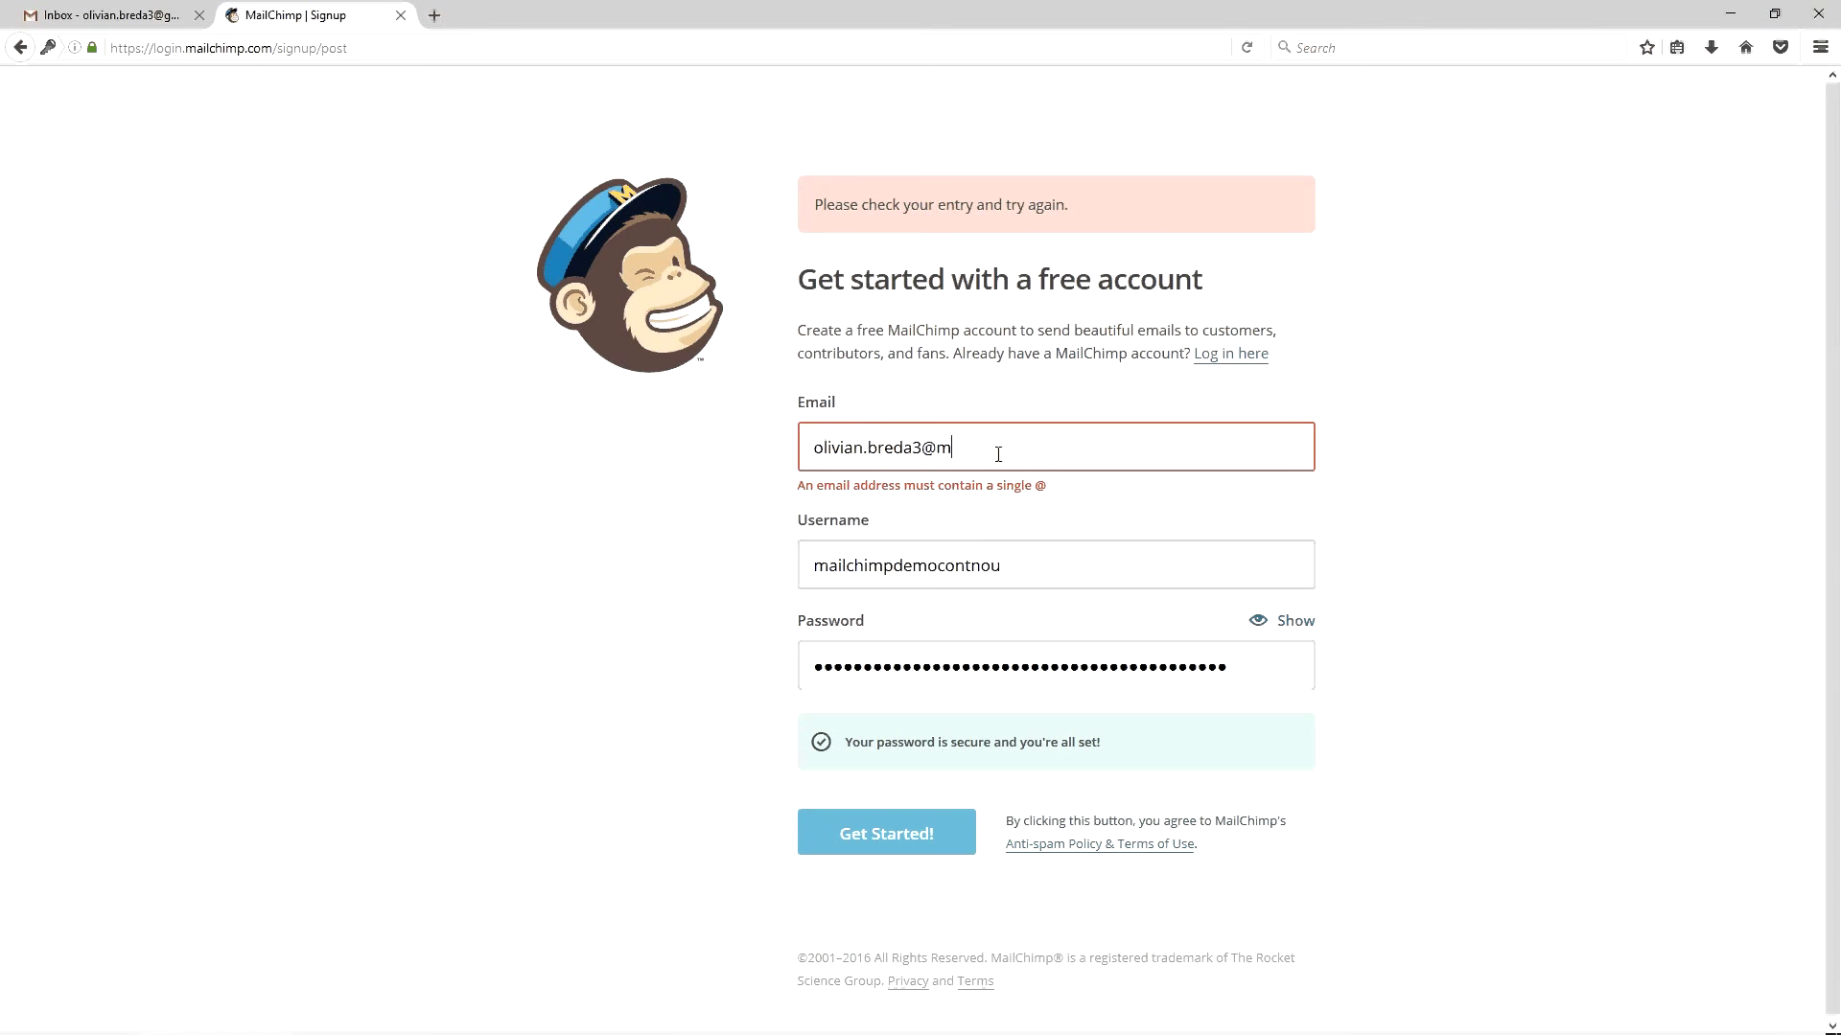
left_click(915, 815)
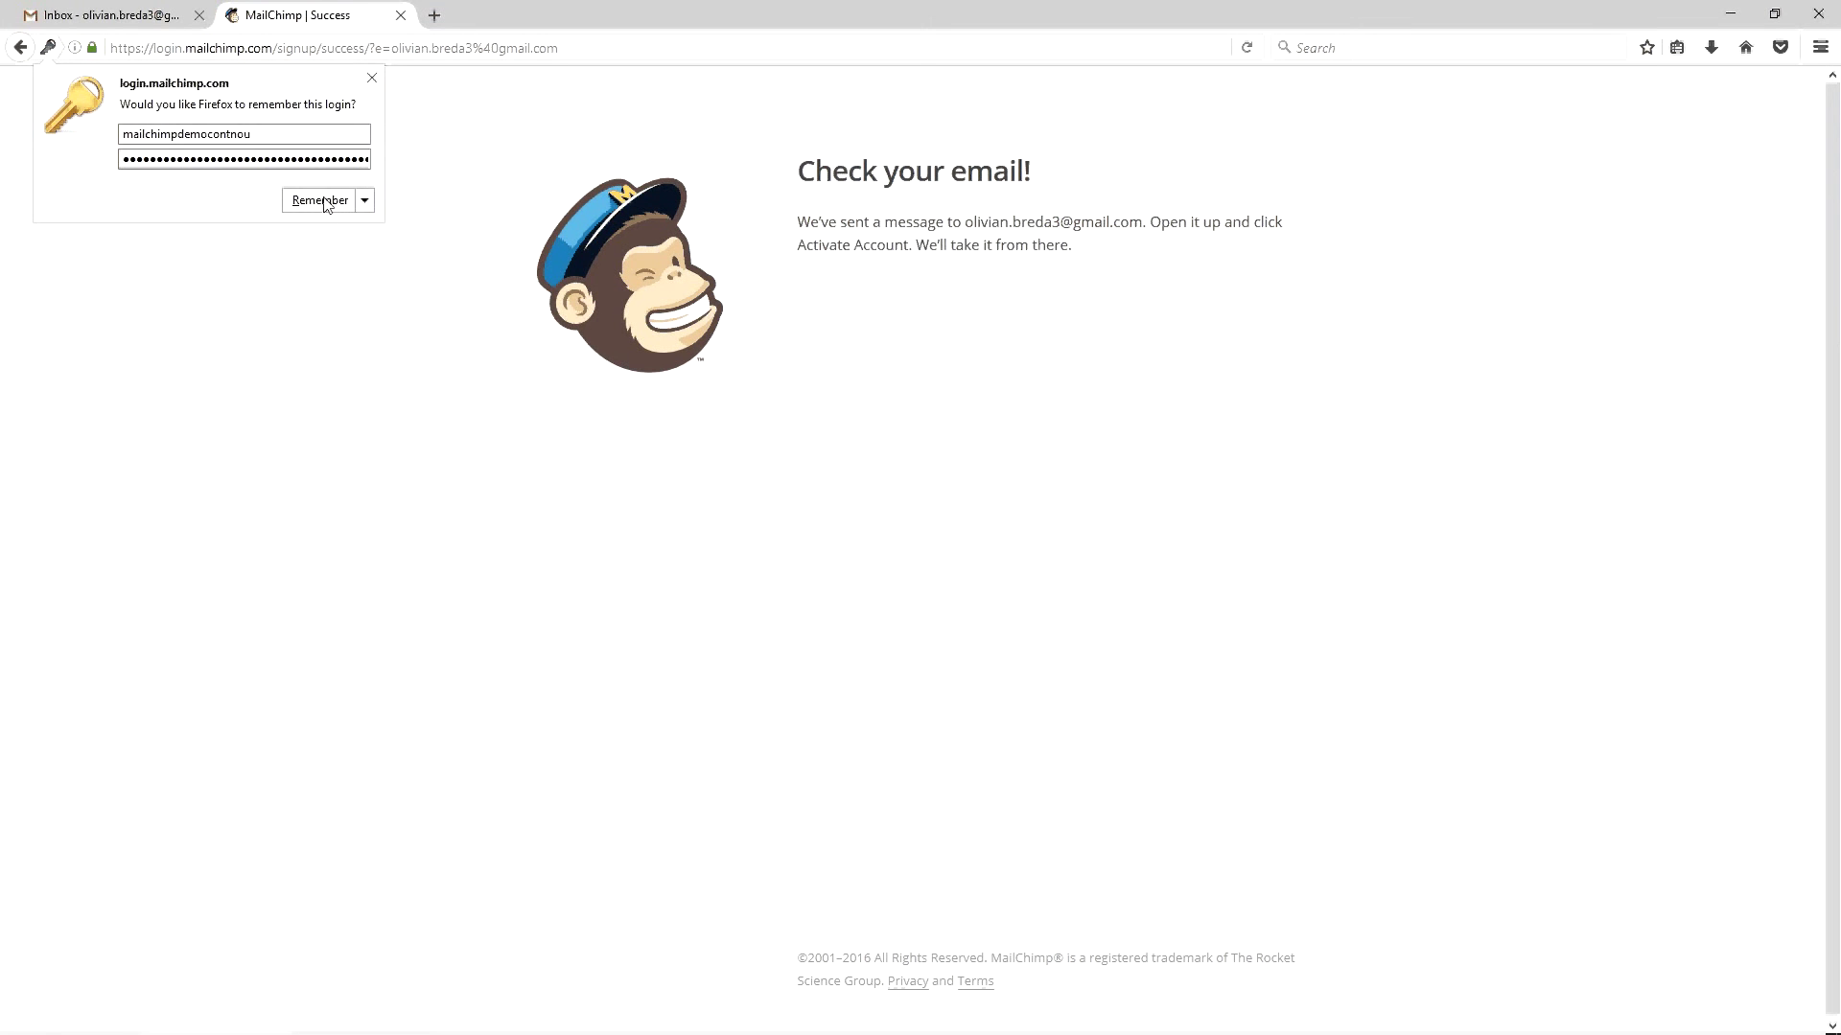
left_click(372, 78)
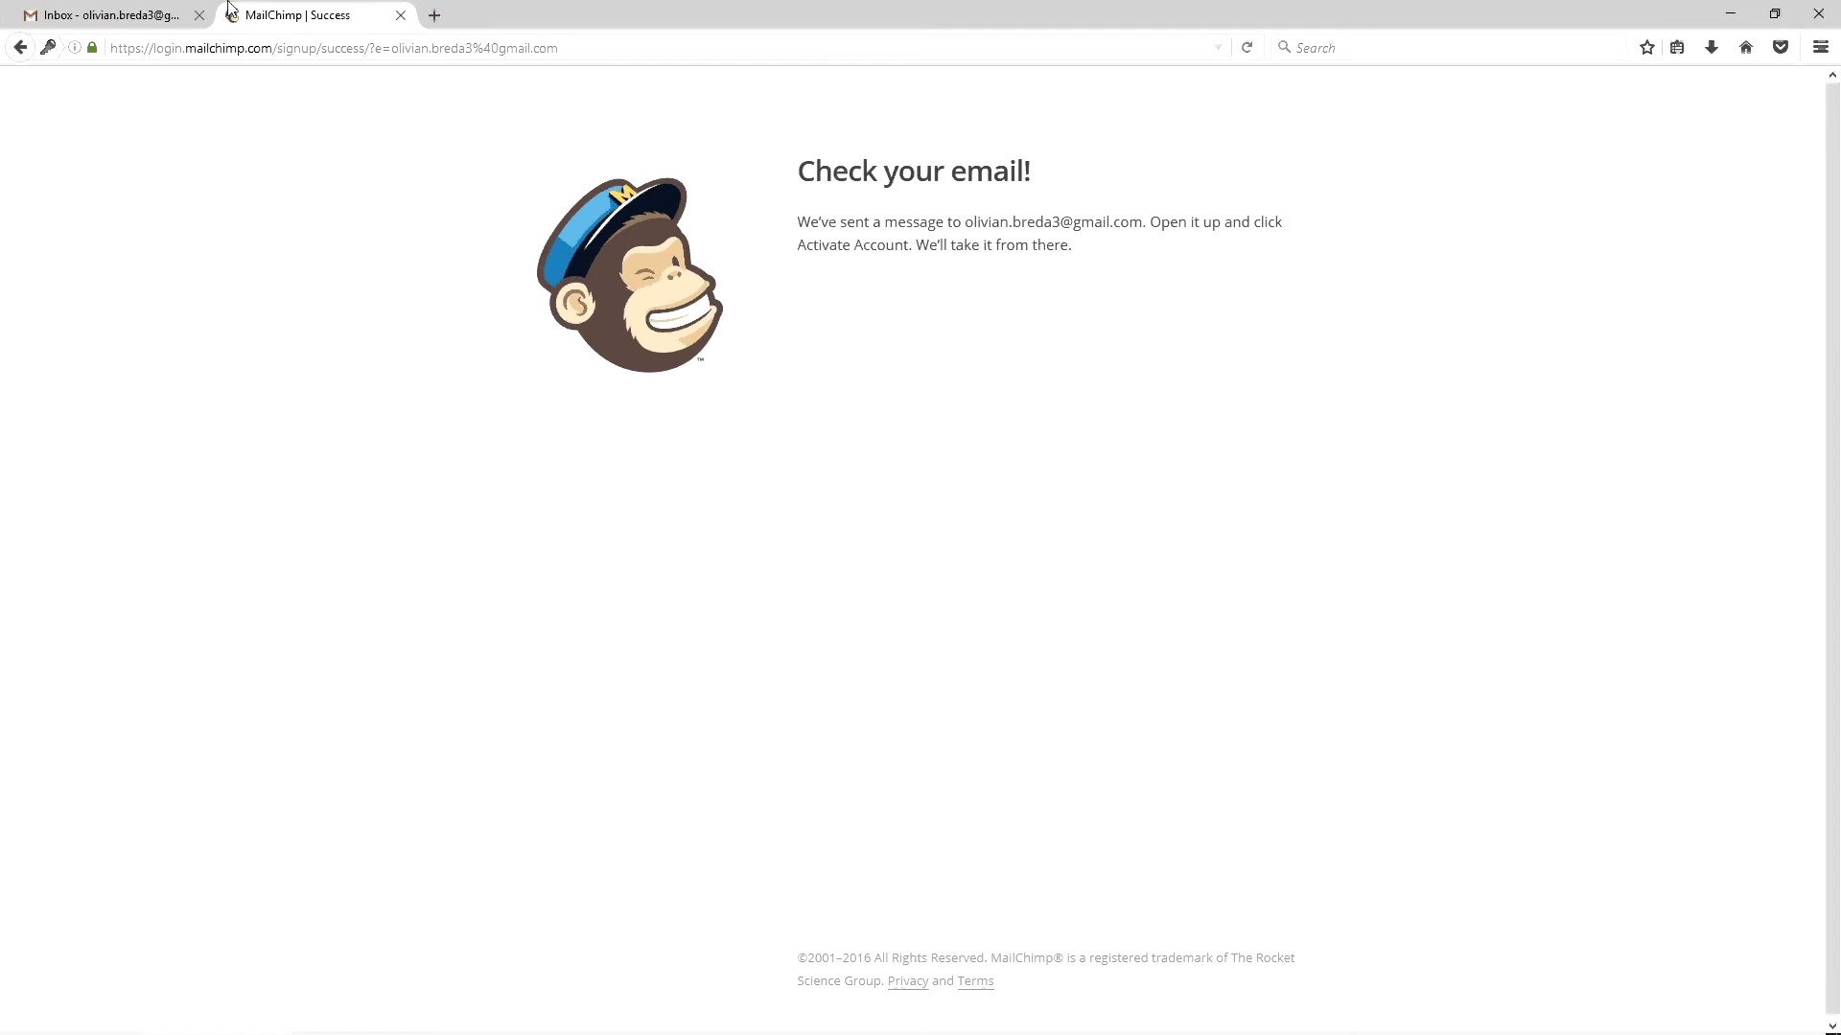
Switch to the Gmail tab and refresh the inbox, which still shows no new mail
left_click(173, 15)
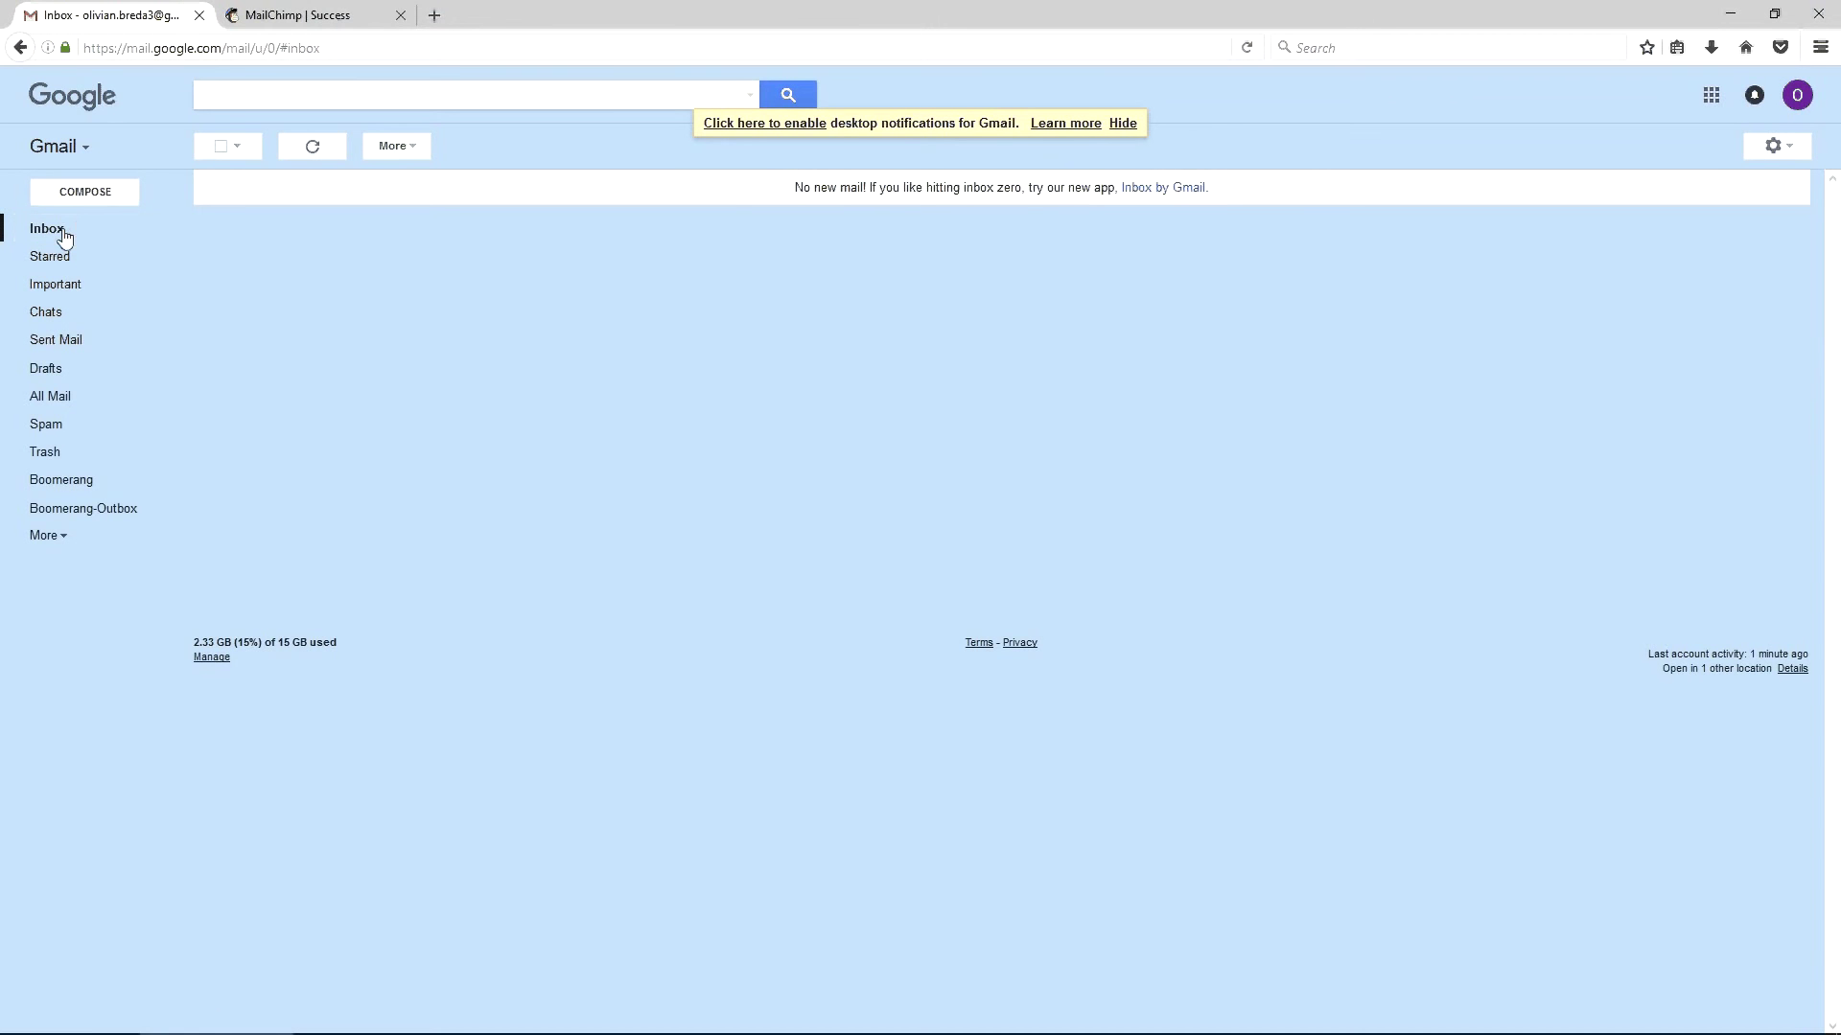
left_click(320, 20)
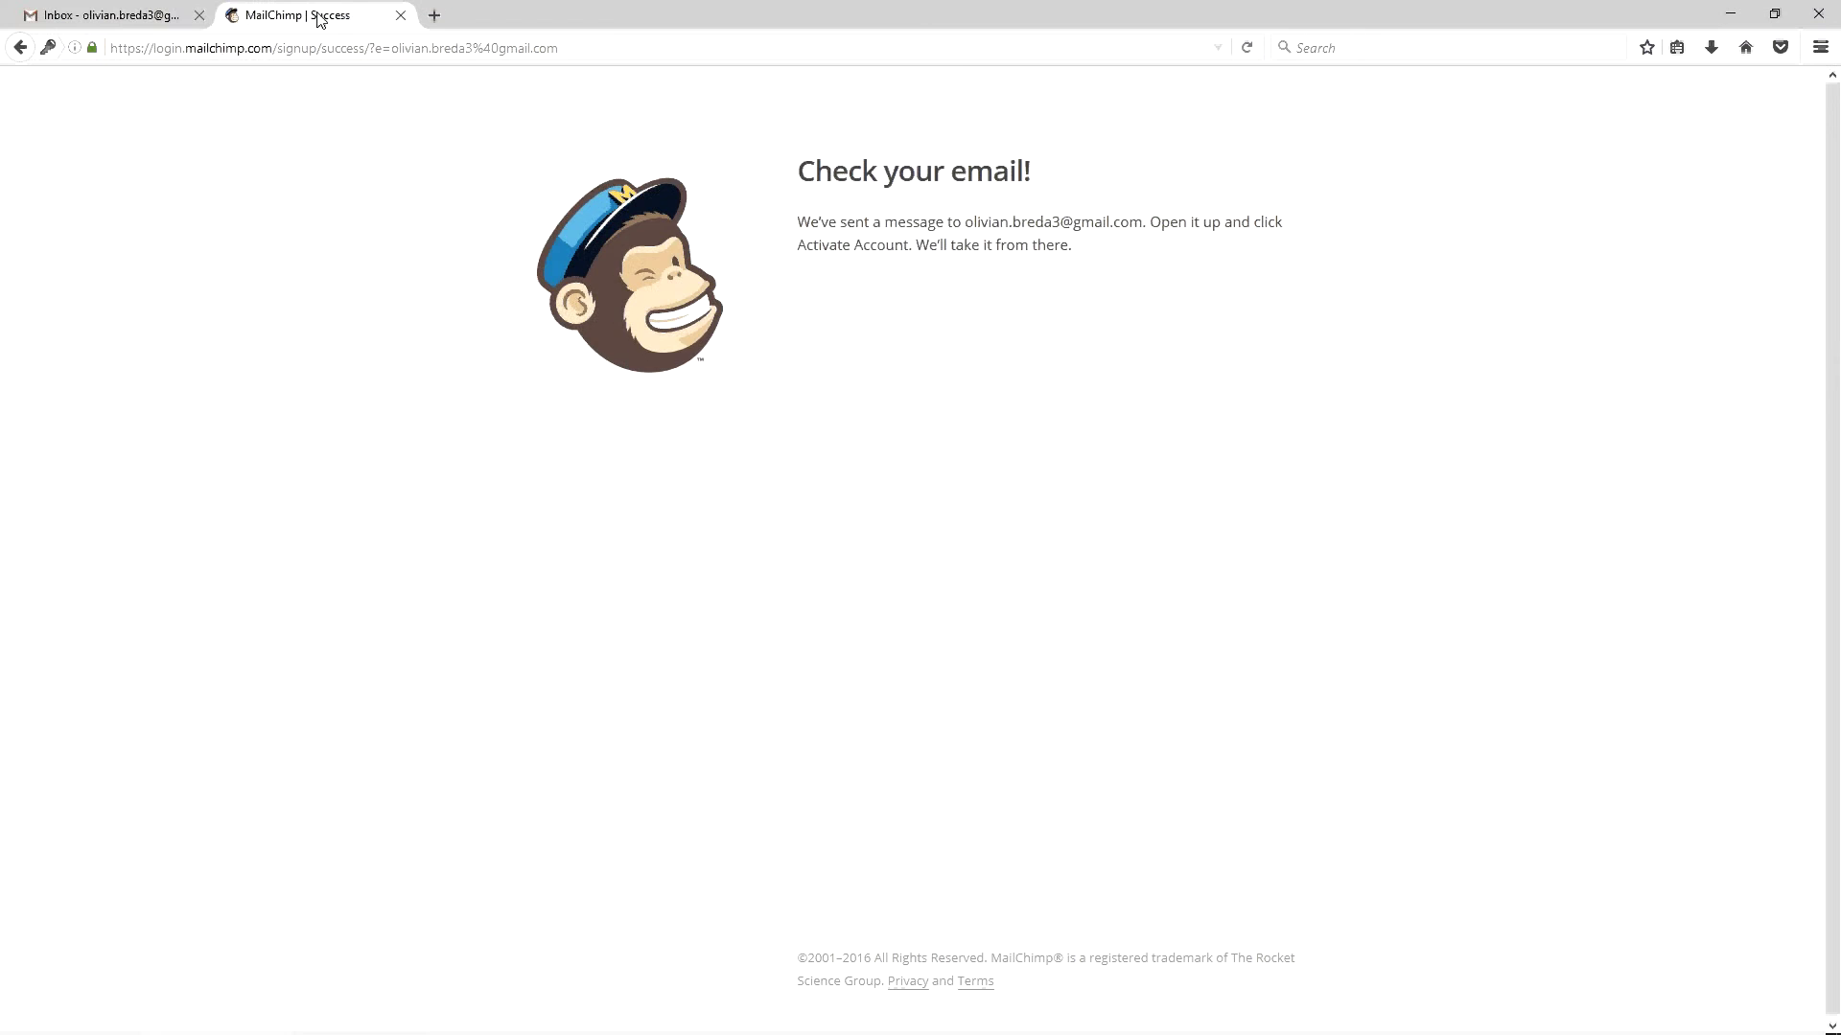
left_click(177, 9)
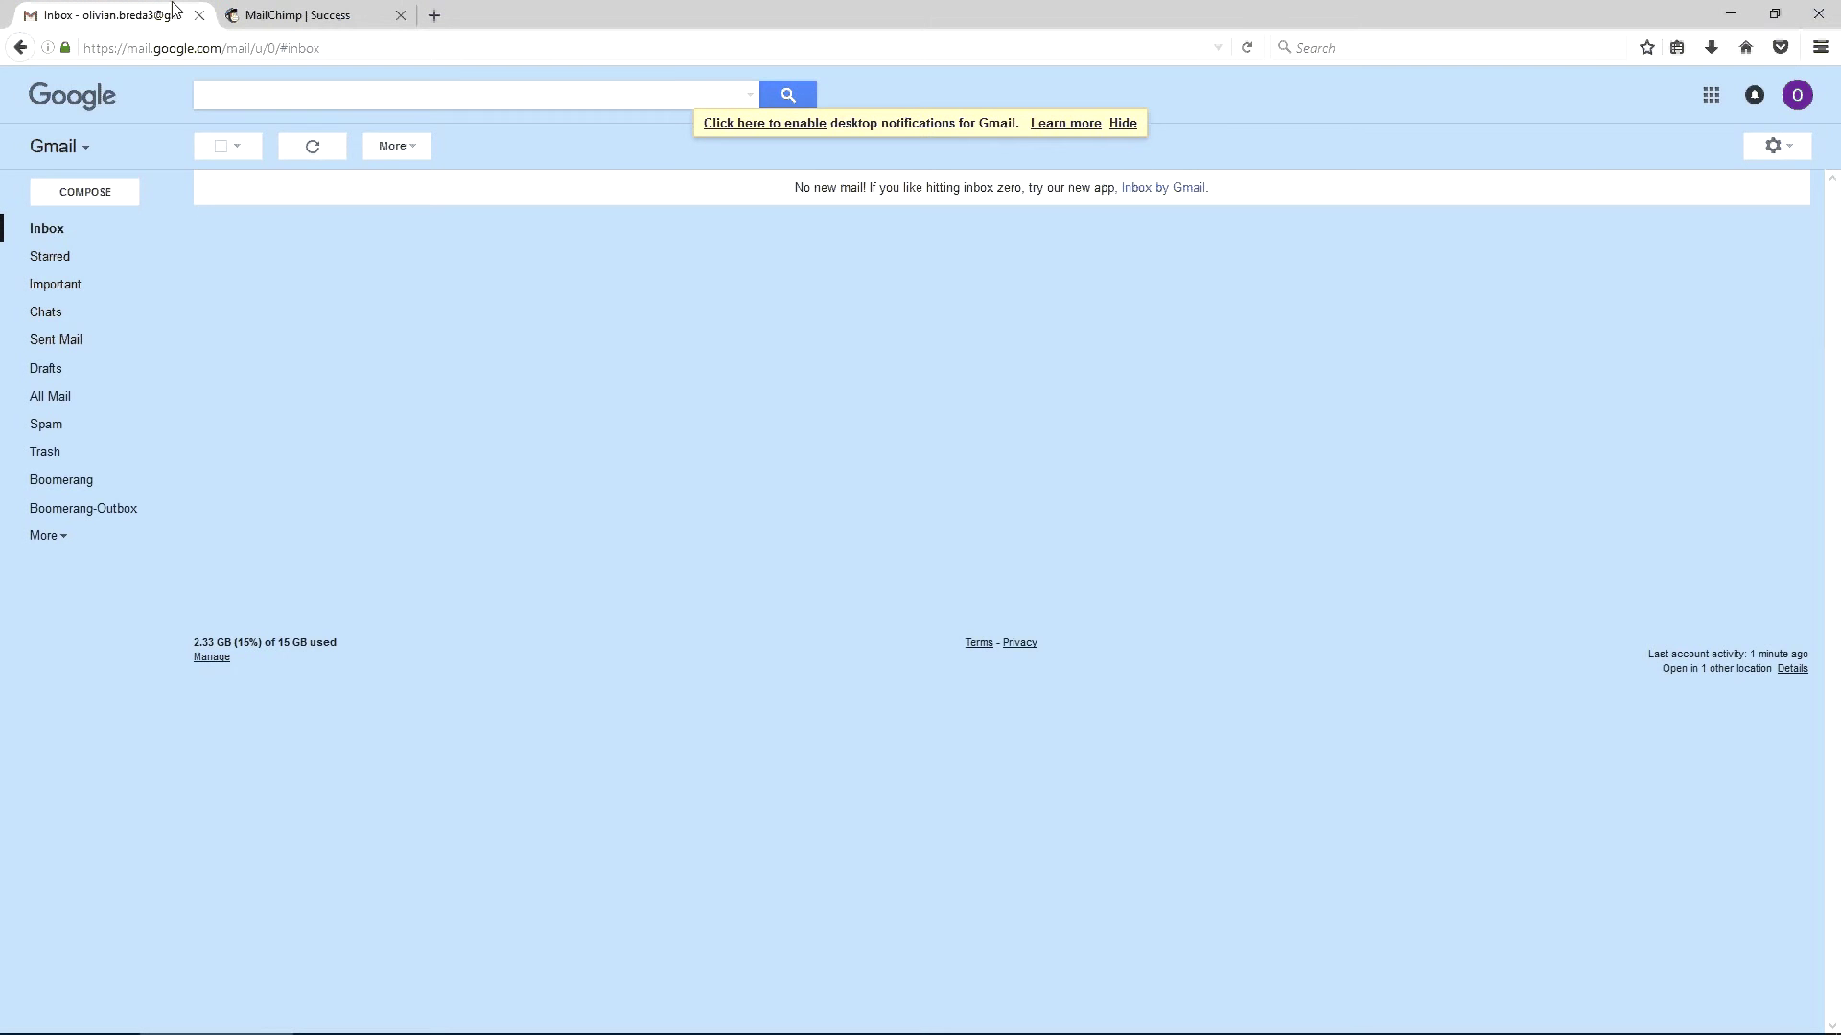
left_click(56, 231)
left_click(67, 146)
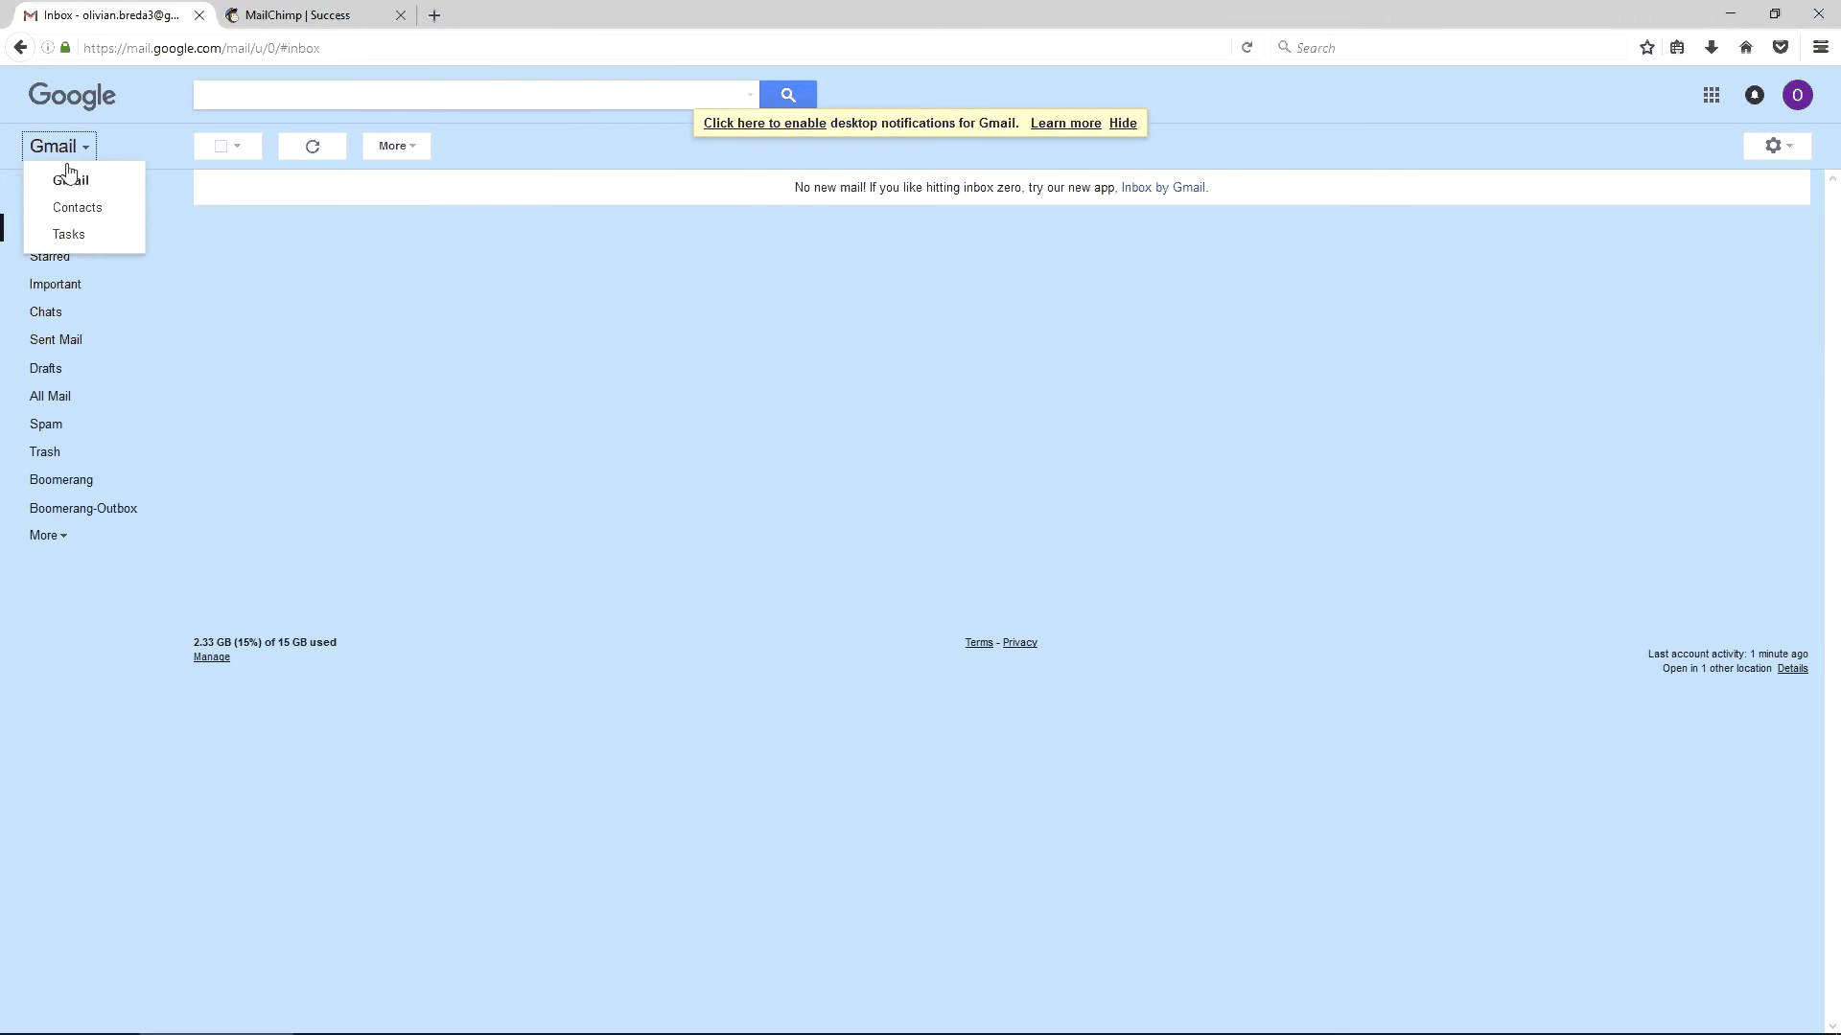
left_click(278, 238)
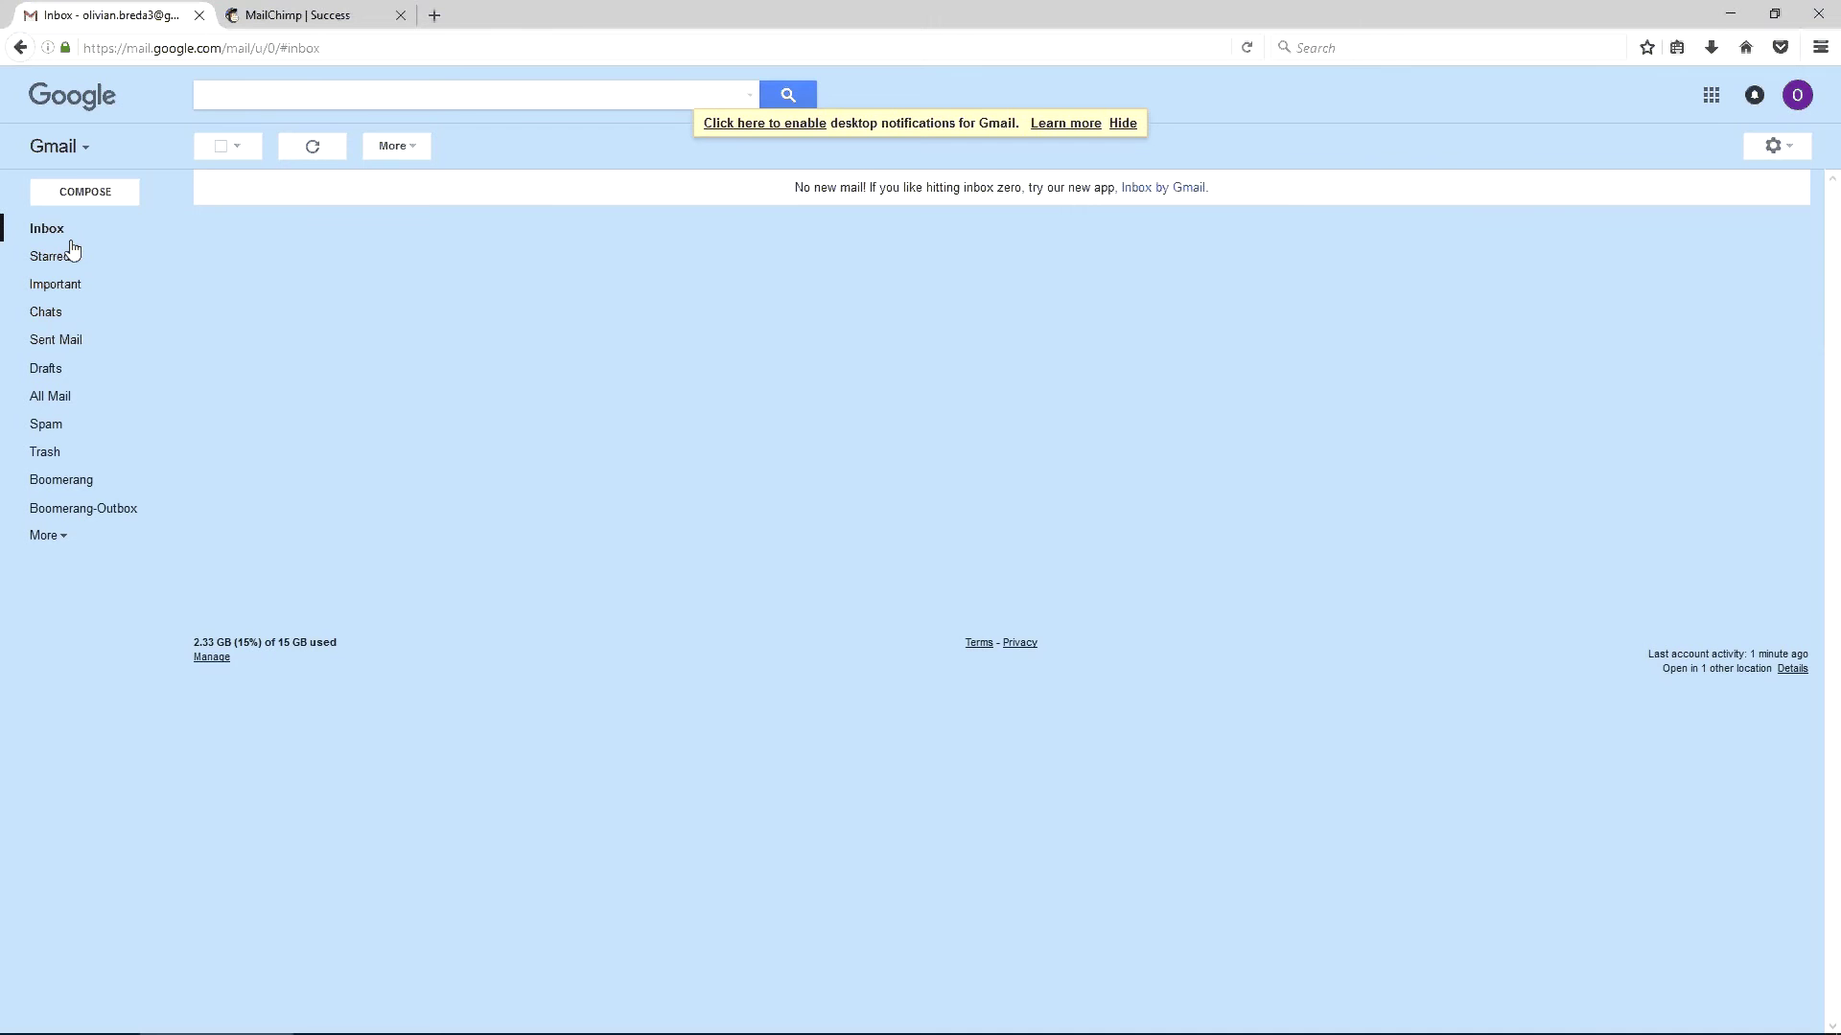
key("alt+Tab")
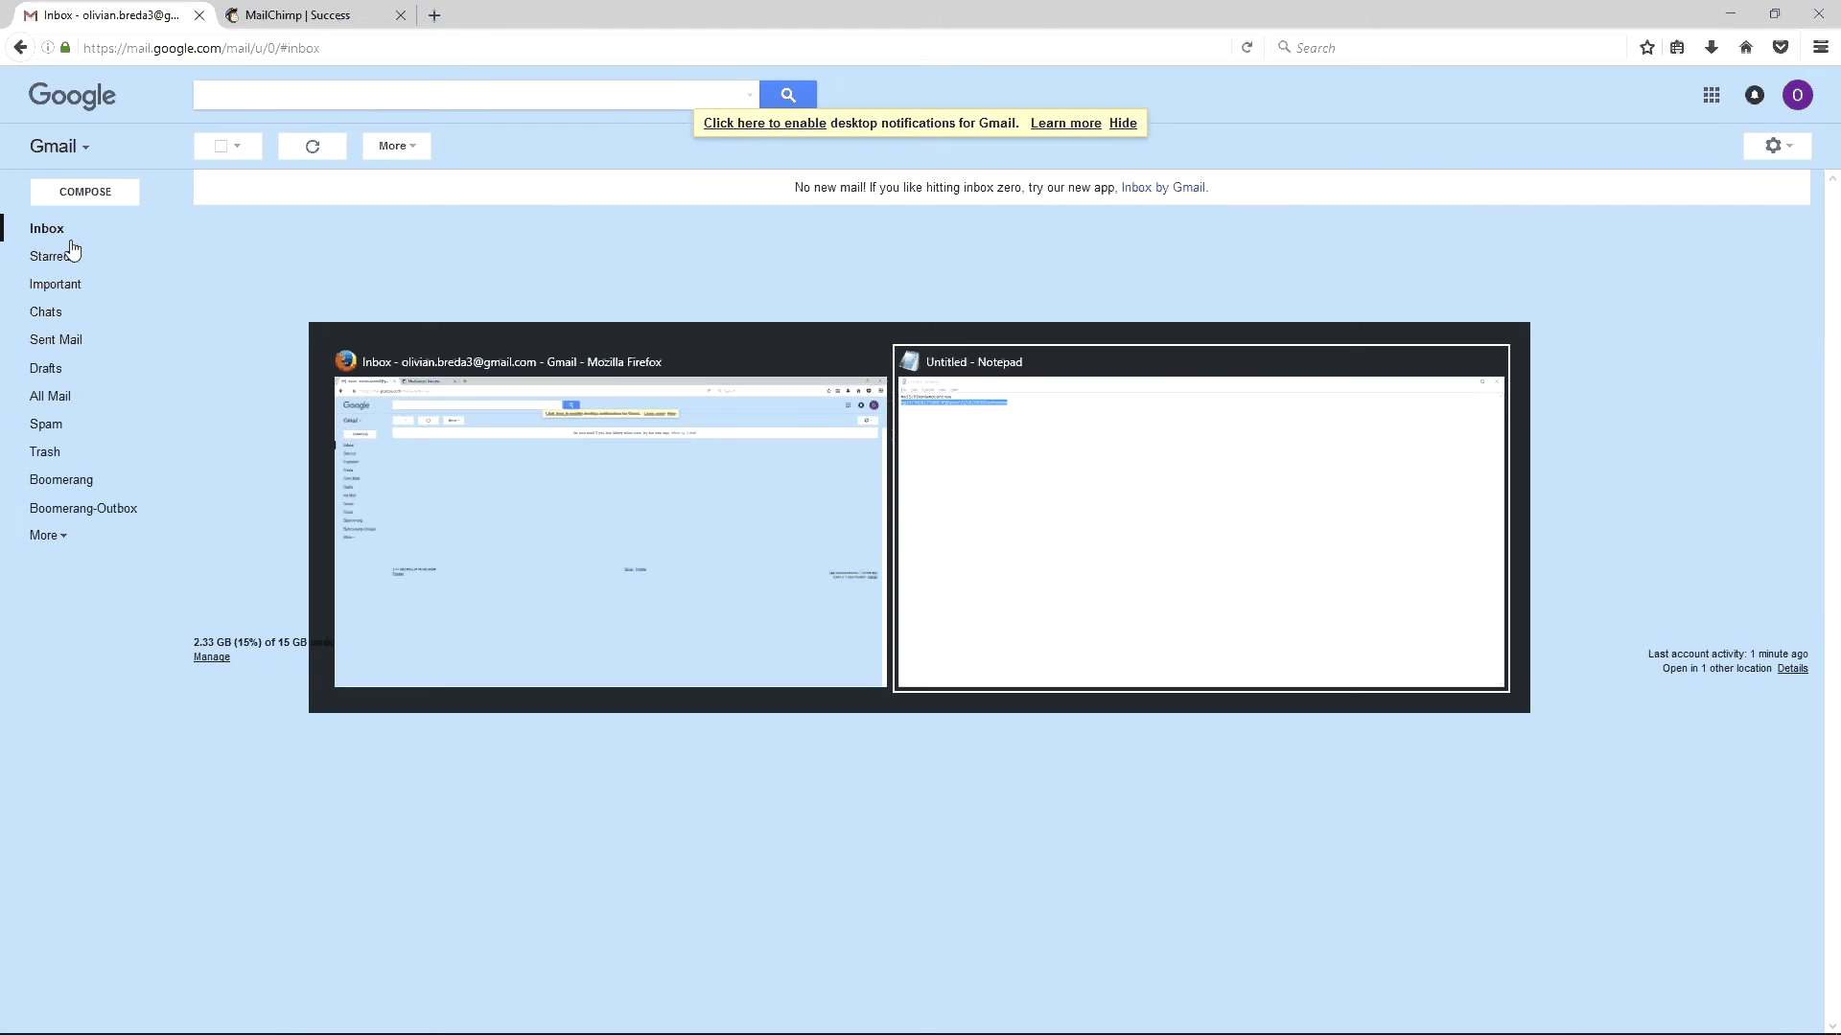
key("Escape")
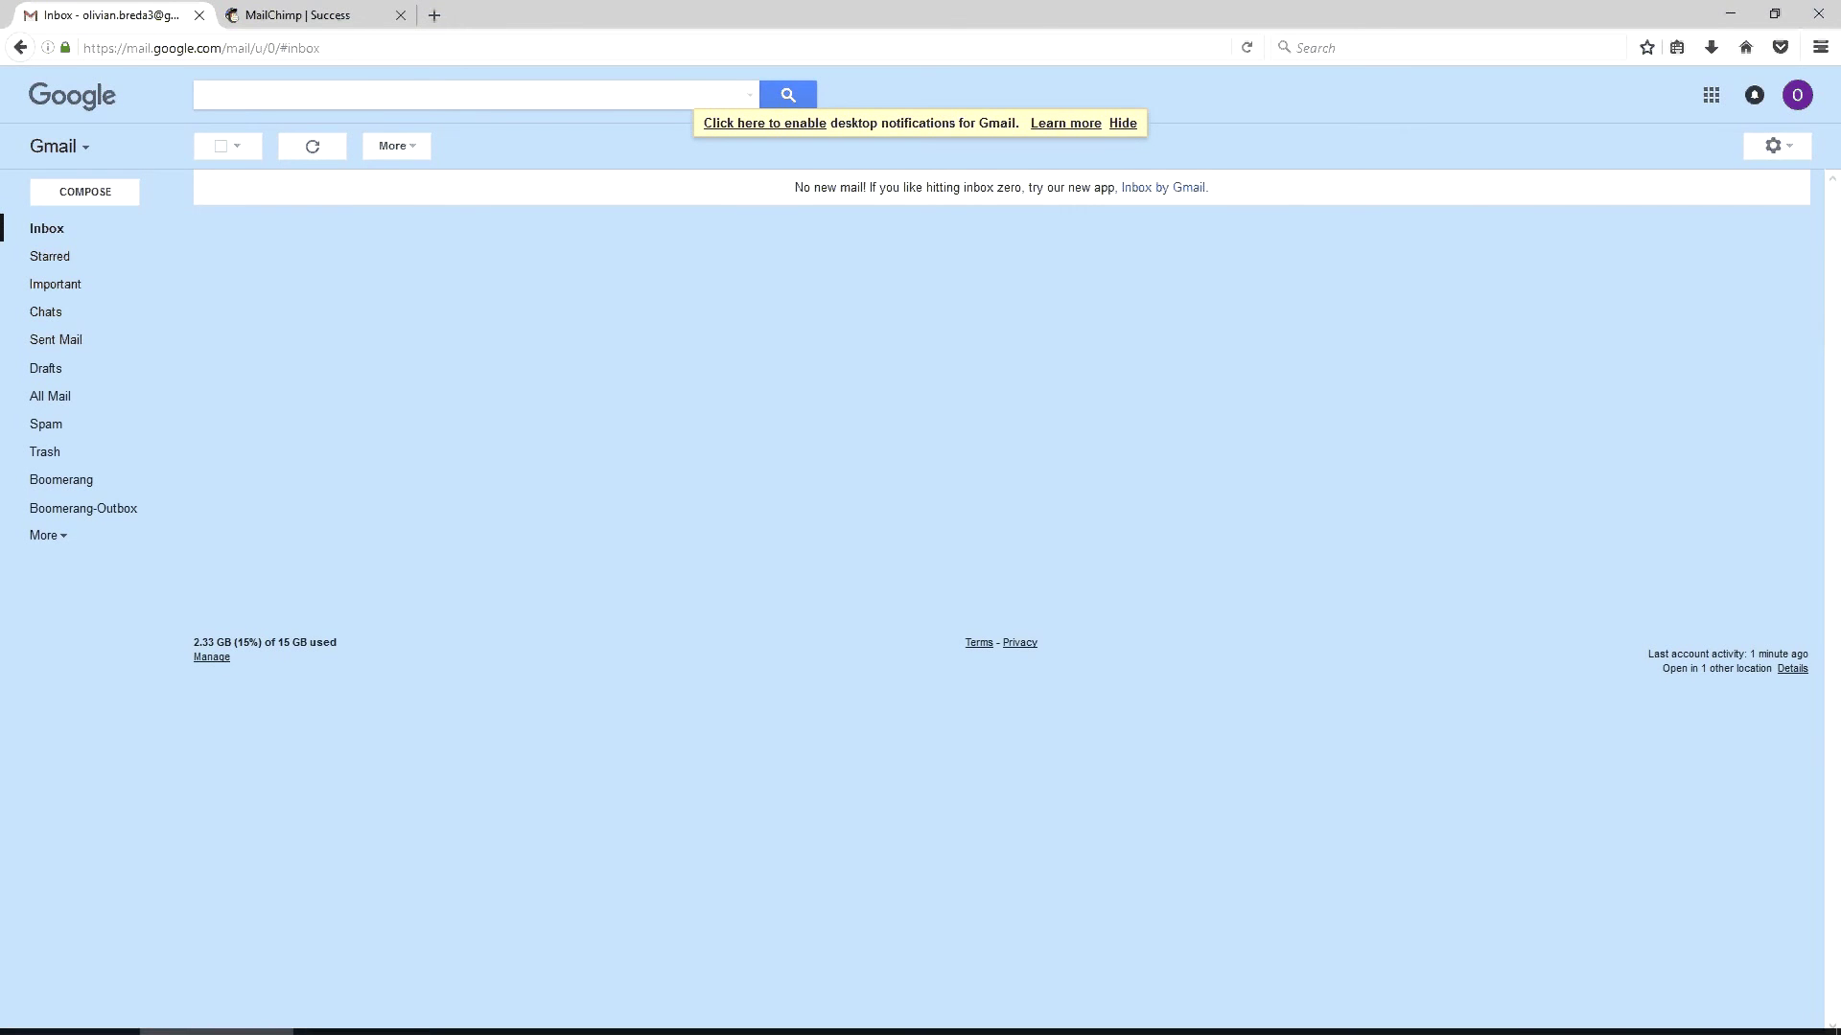
Open the 'Activate Your MailChimp Account' email and follow its Activate Account button
mouse_move(1206, 1026)
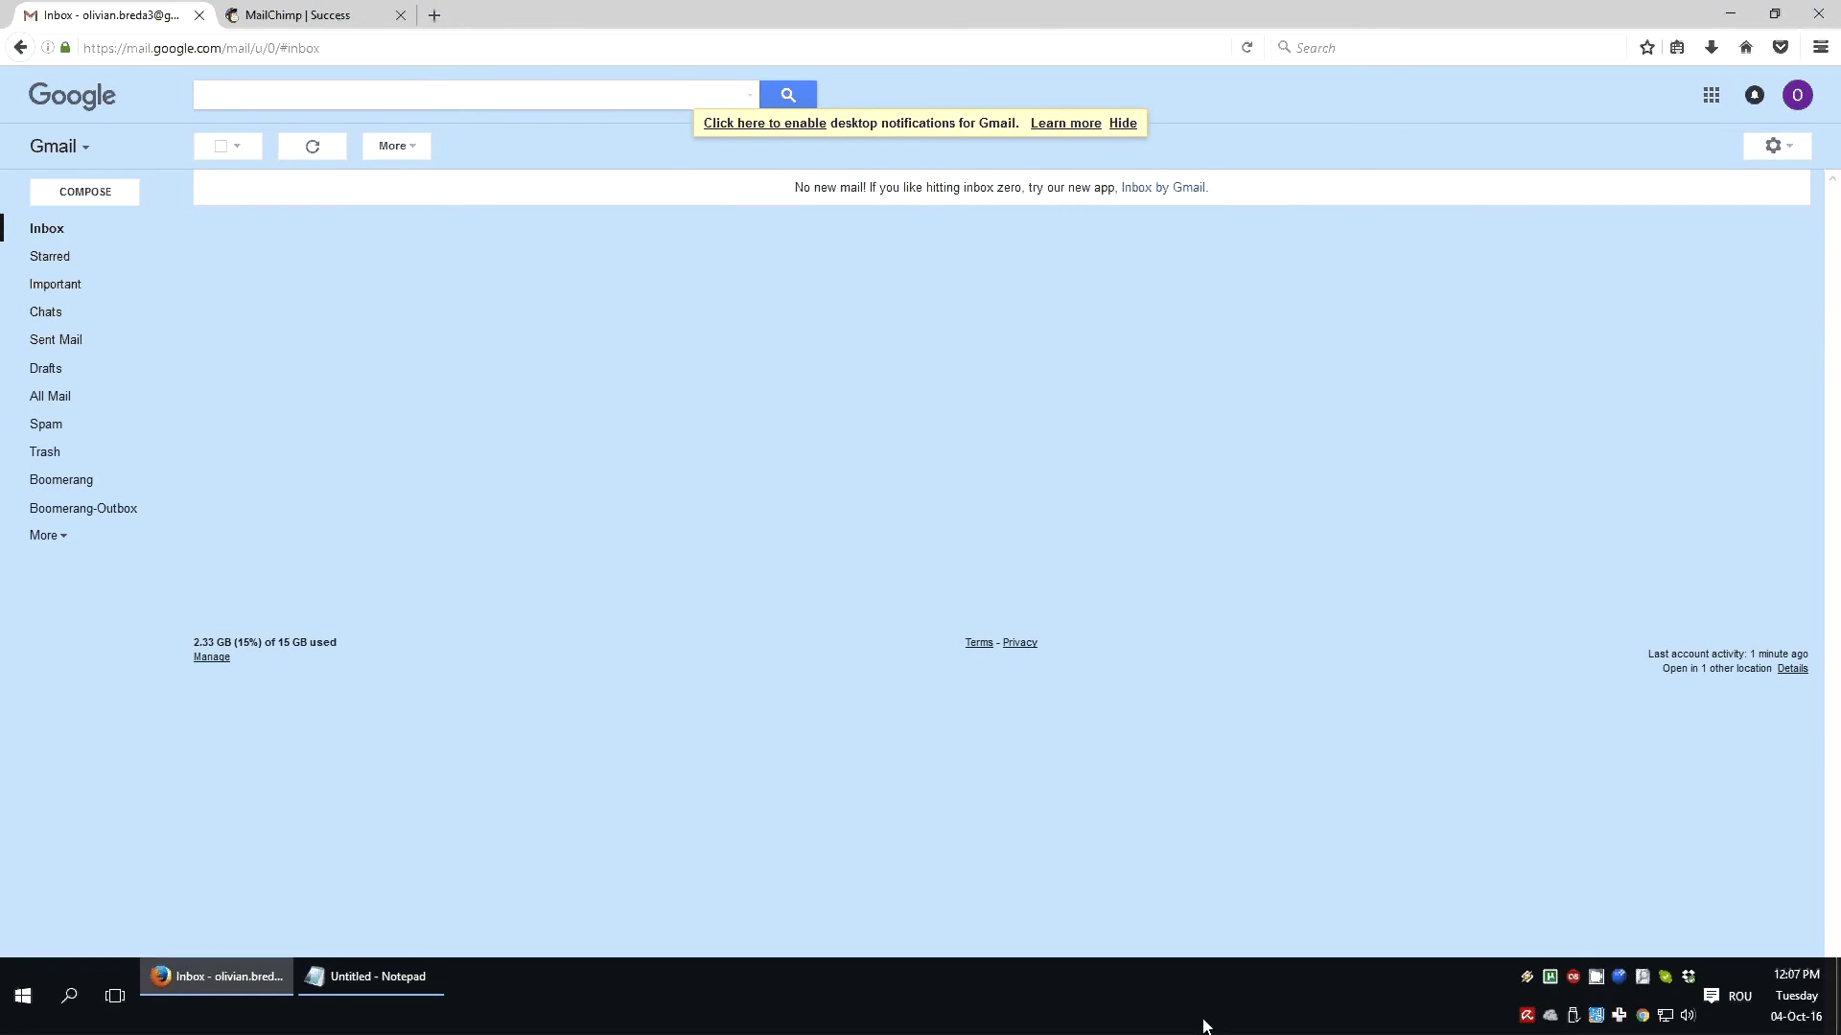
left_click(1598, 977)
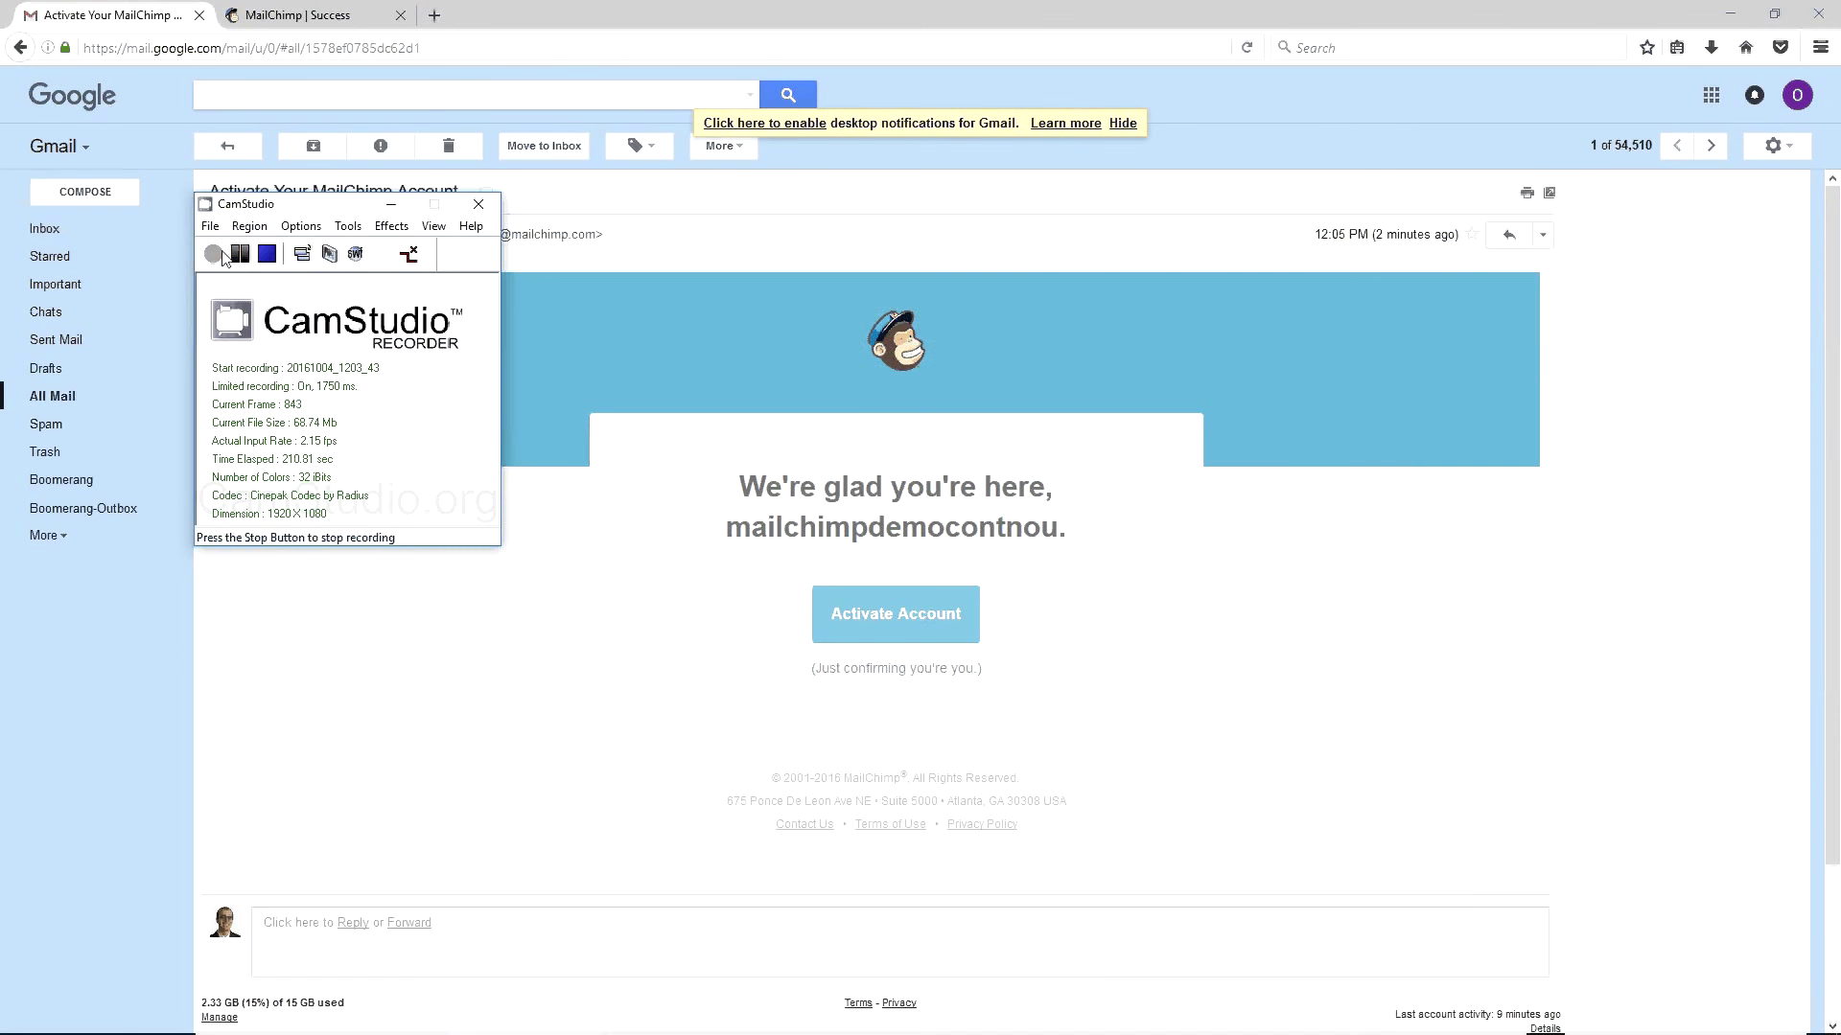
left_click(572, 421)
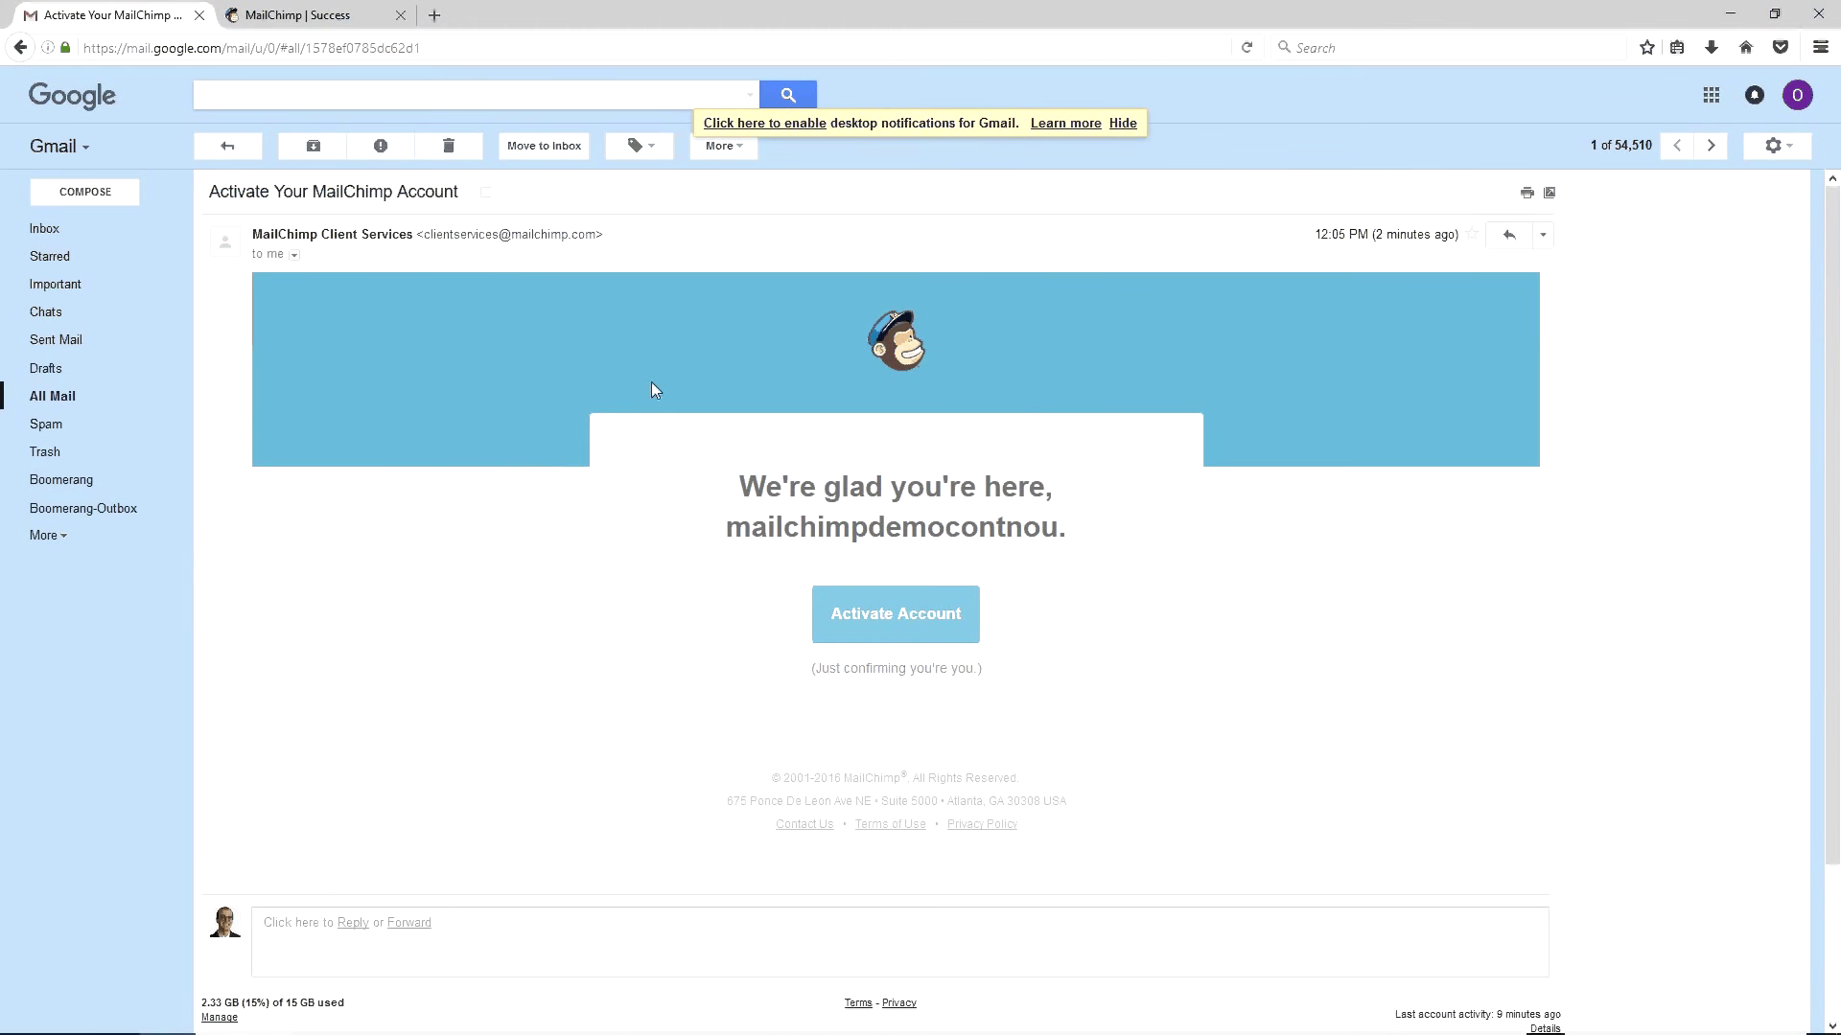
left_click(835, 616)
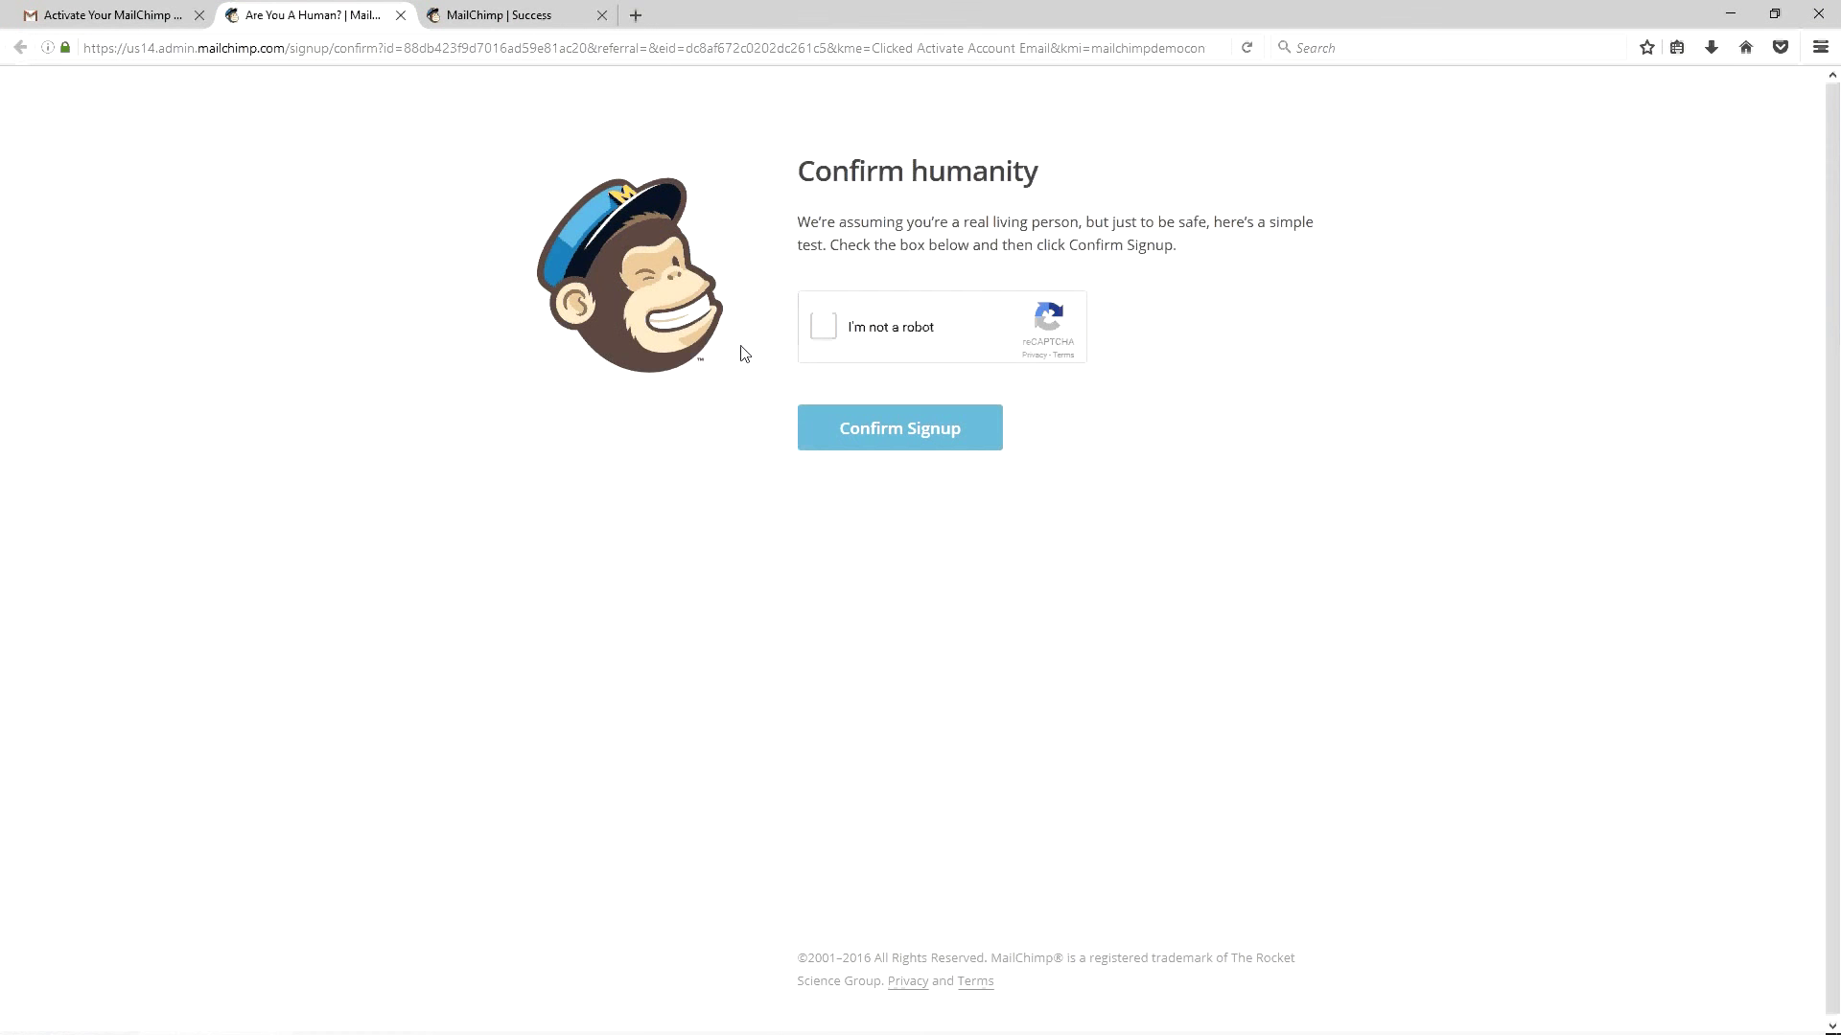
Pass the reCAPTCHA, confirm signup, and enter the account holder's first and last name
left_click(816, 331)
left_click(843, 431)
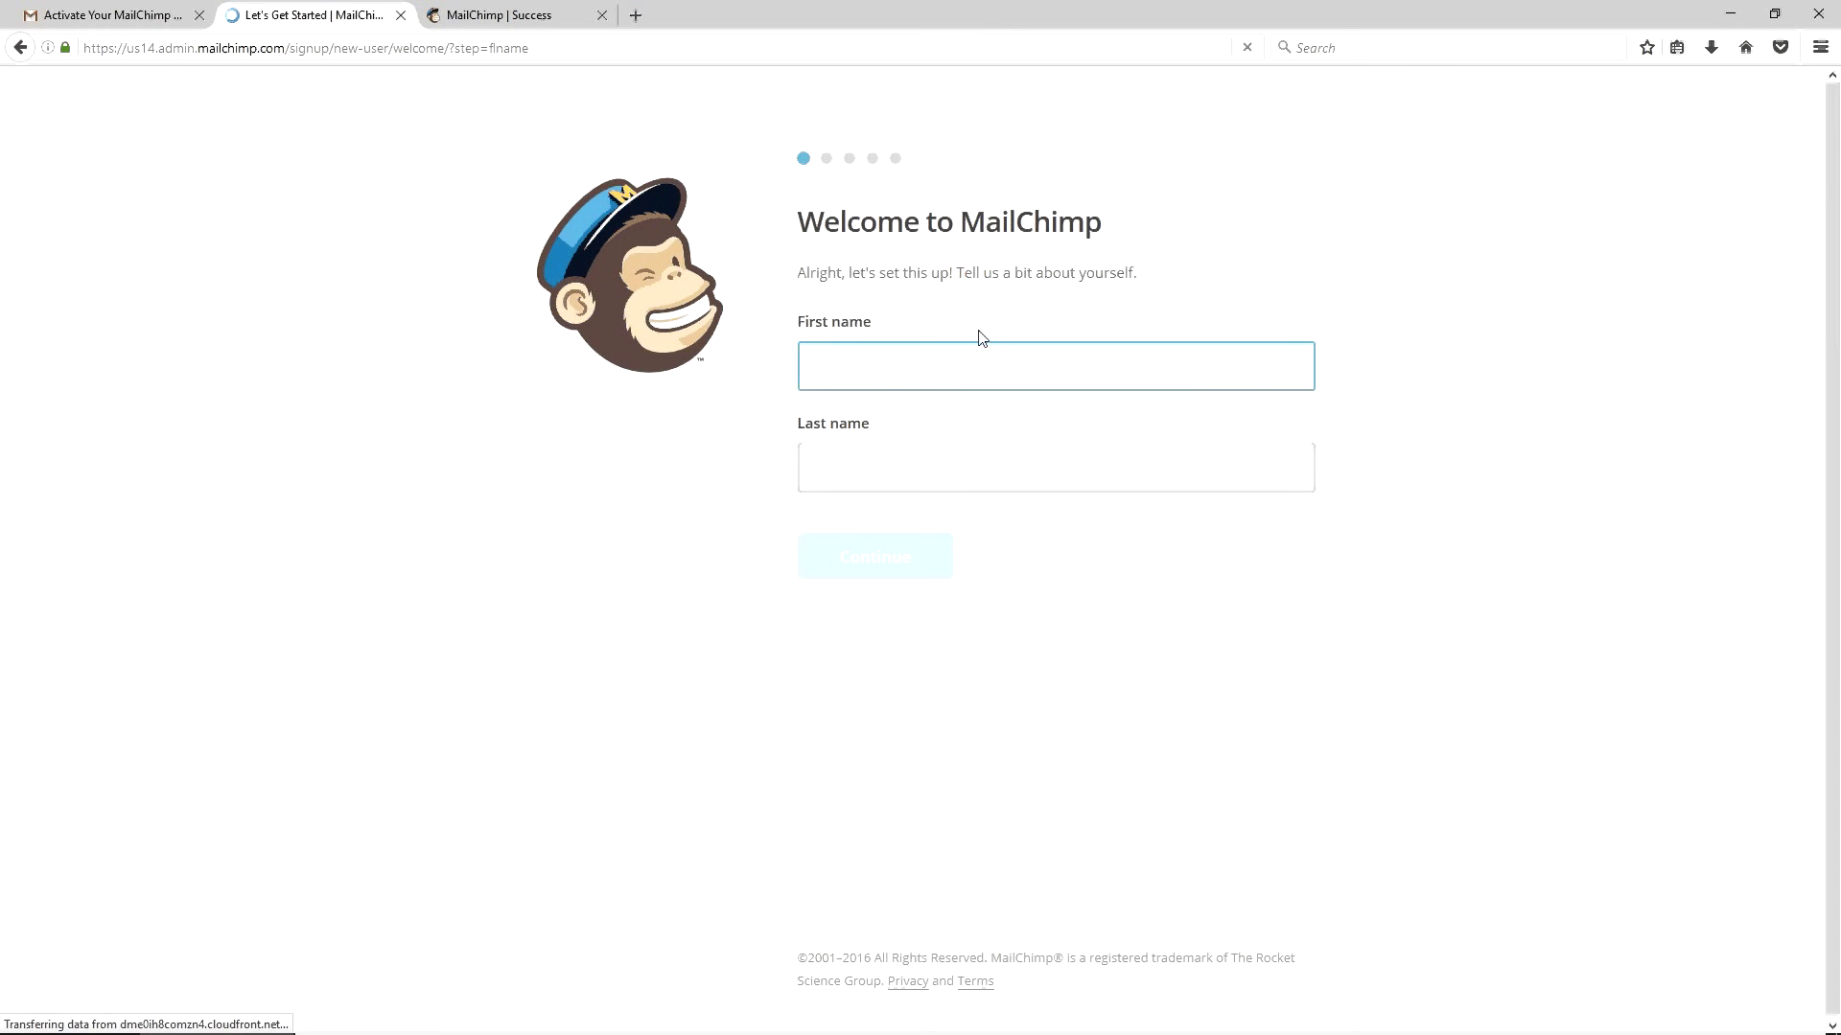
key("Tab")
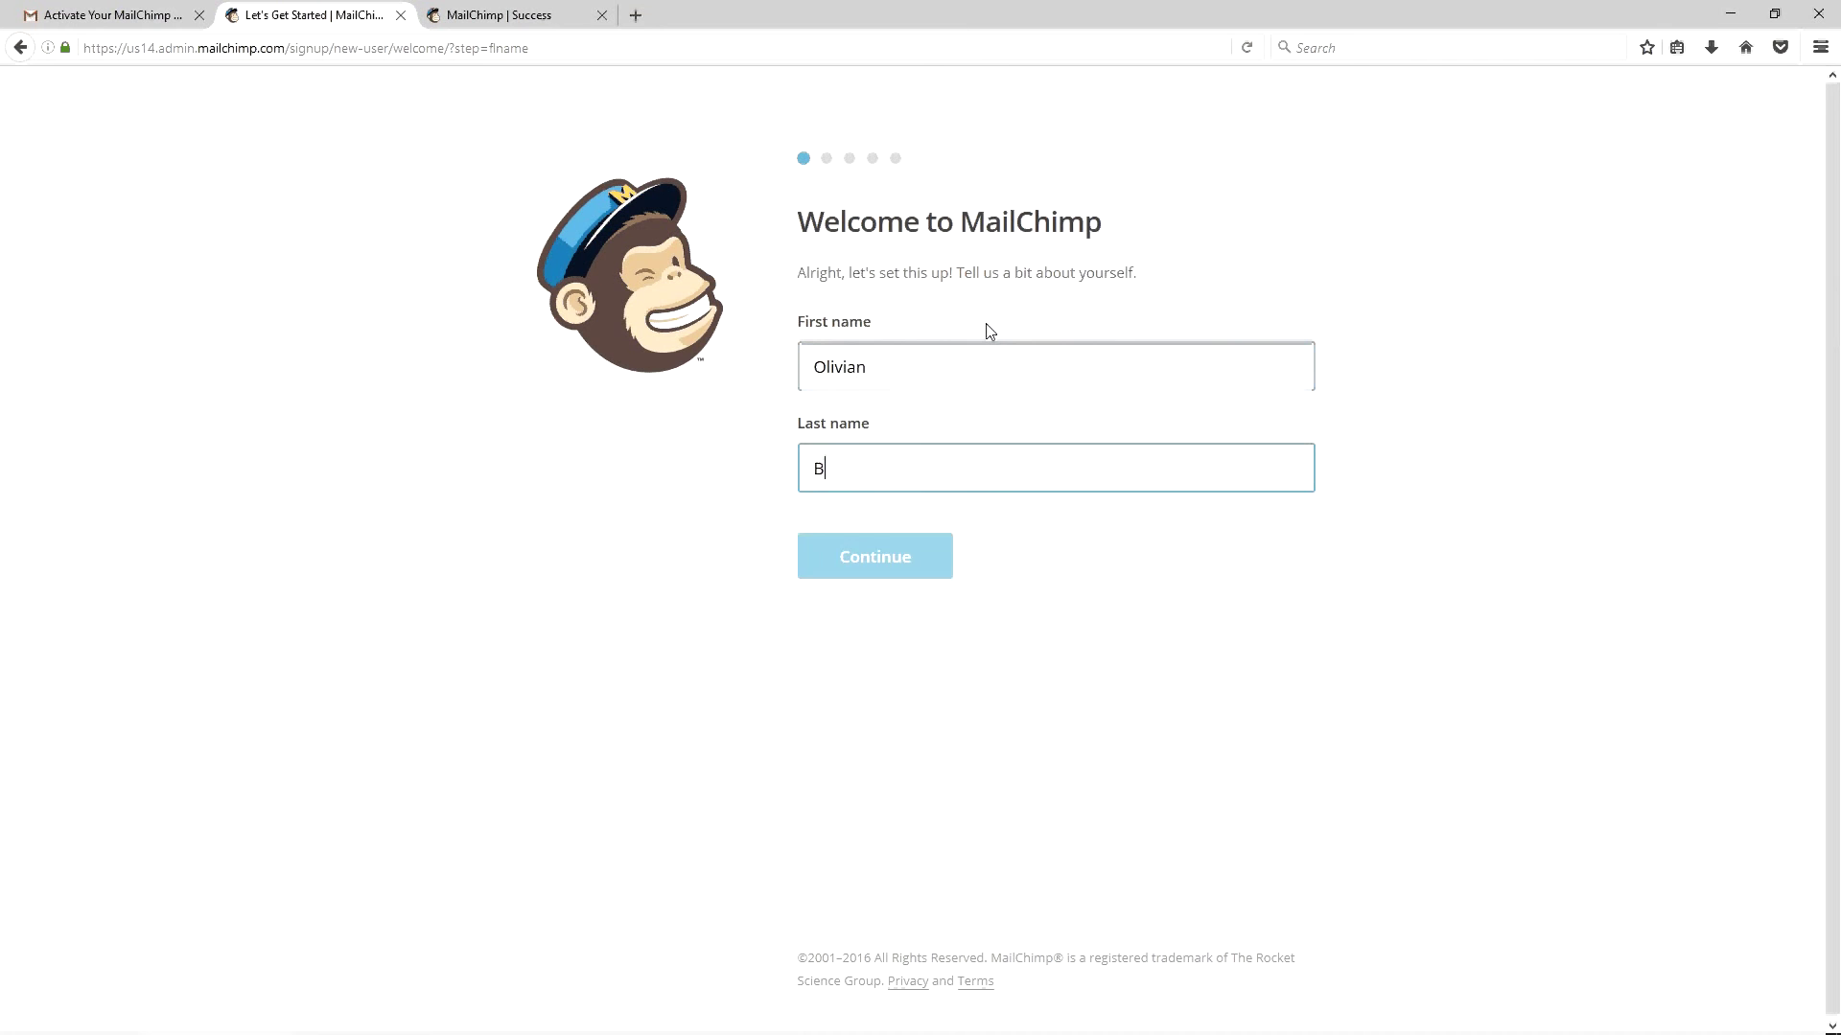
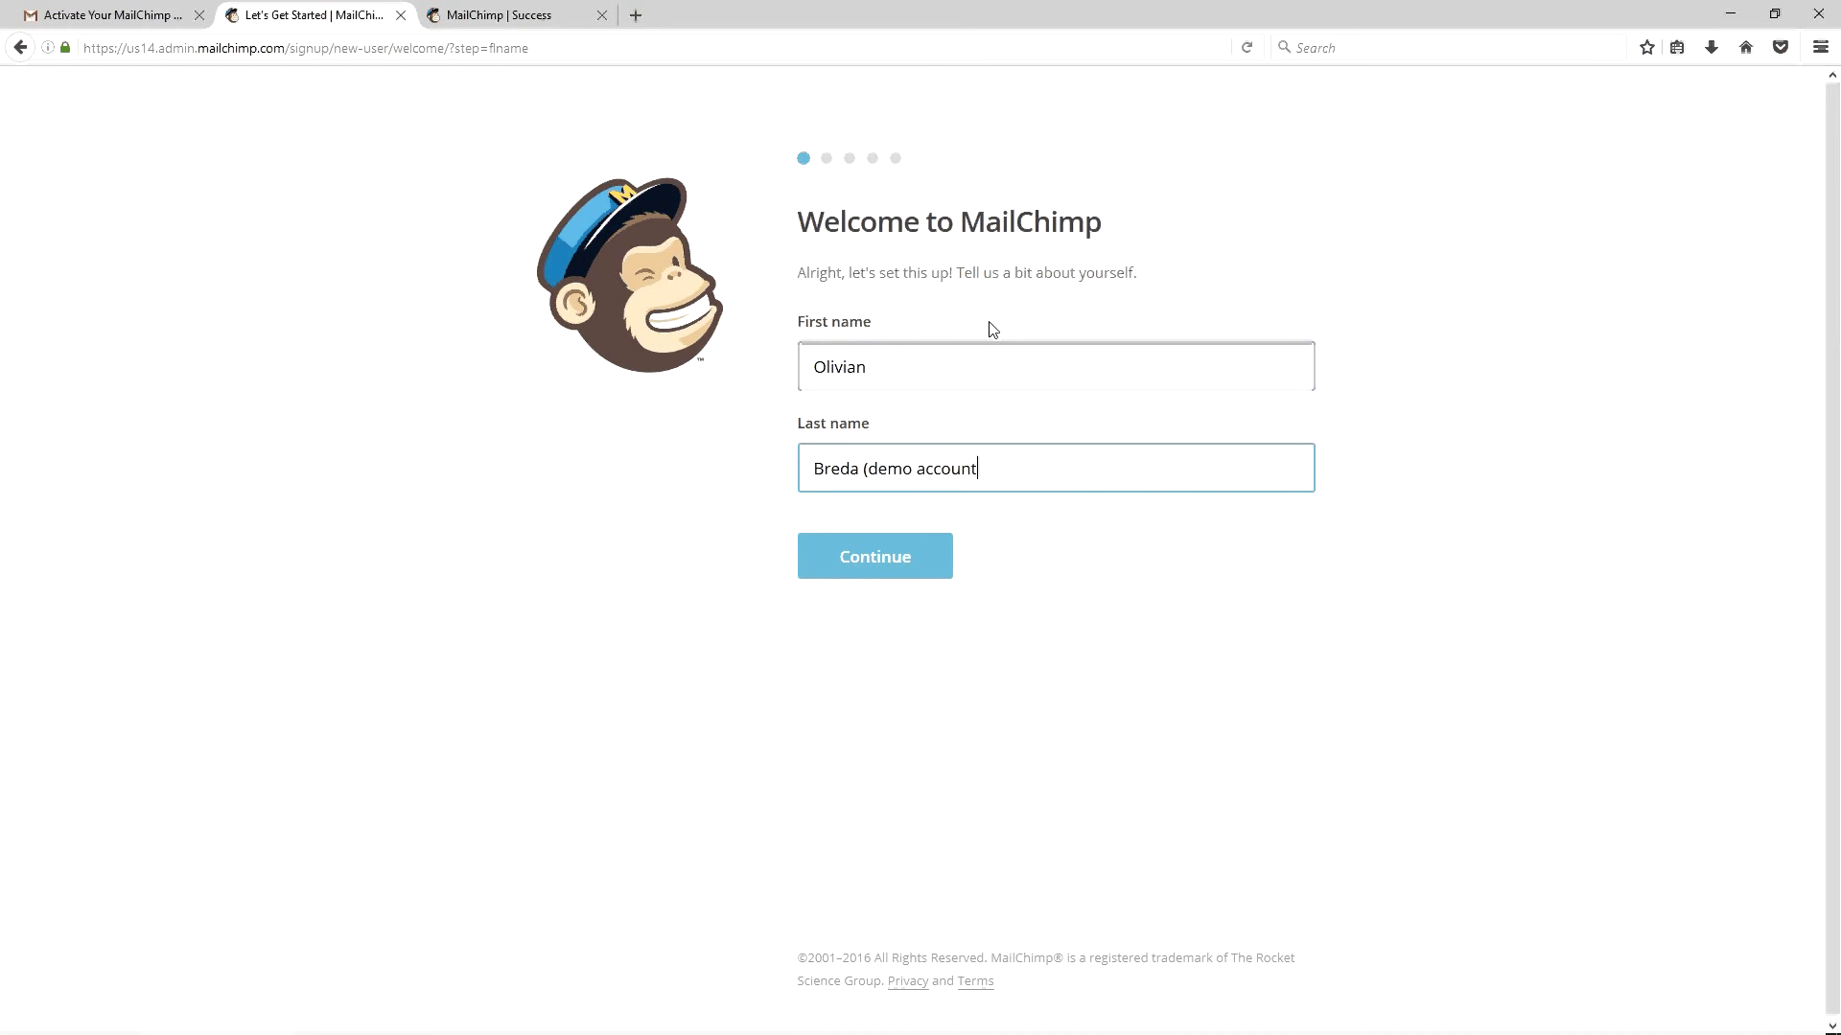
left_click(853, 555)
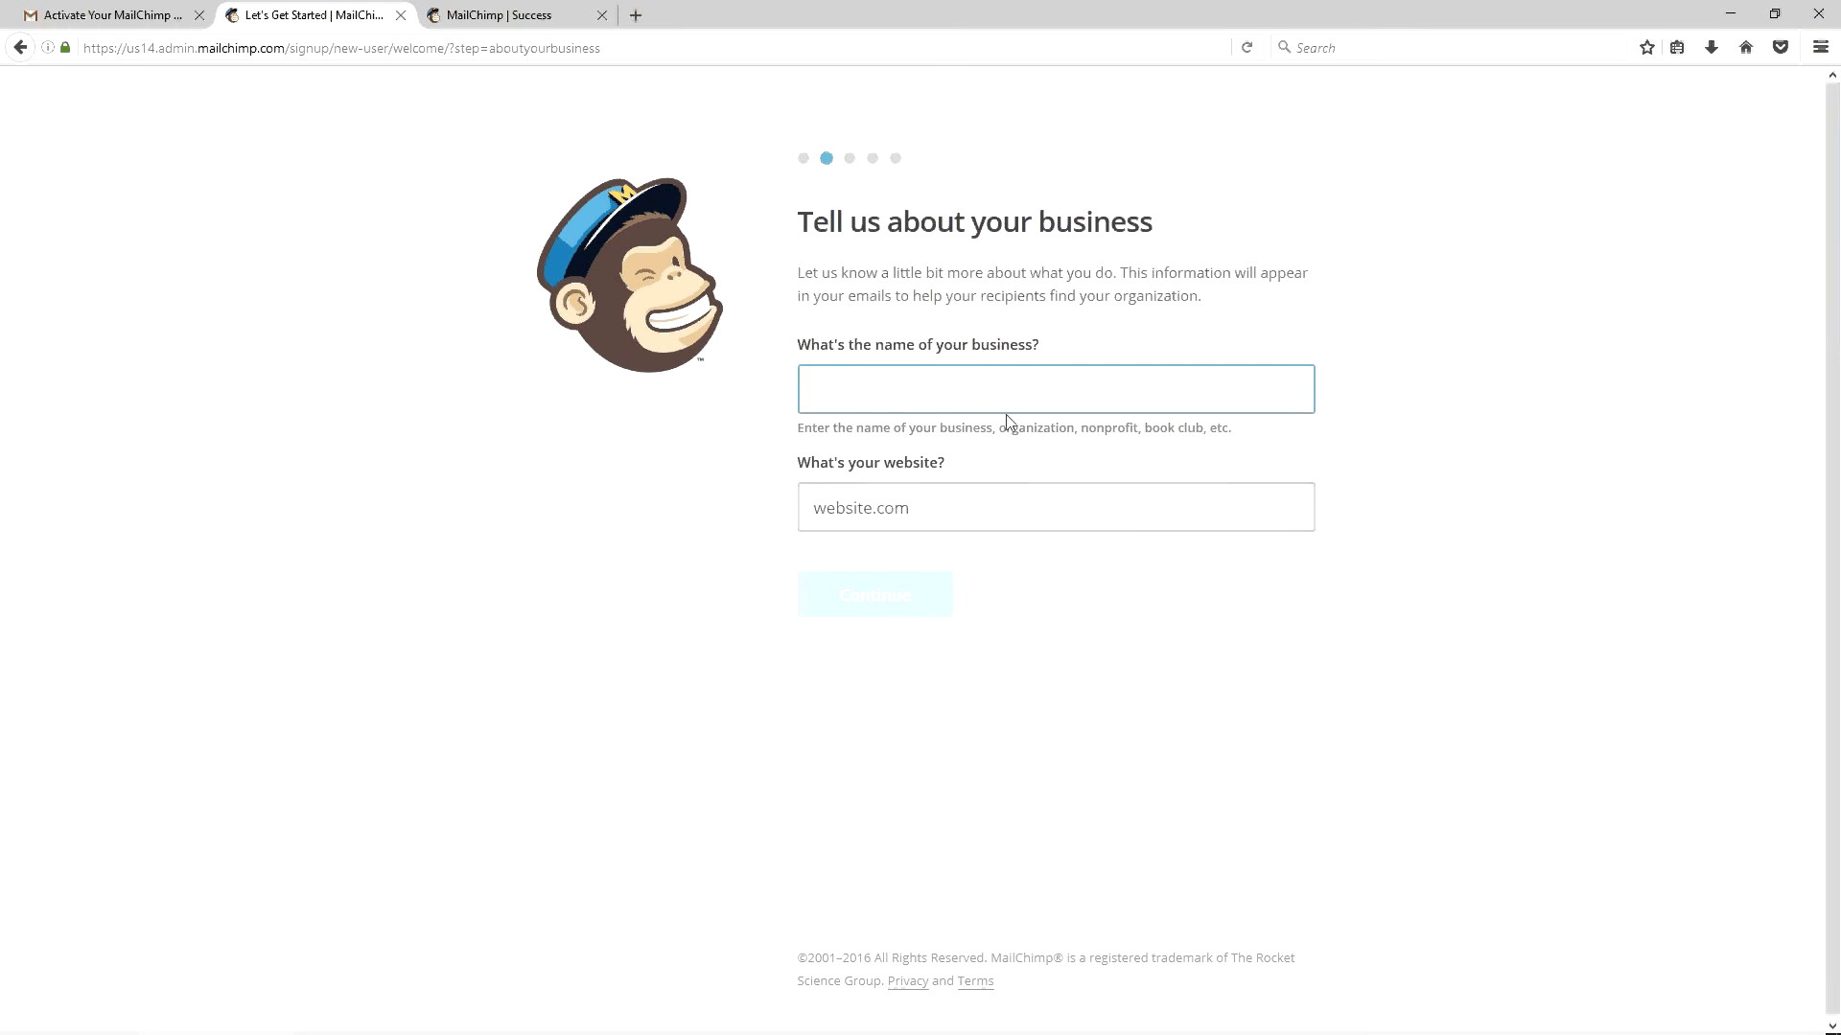
Enter the business website URL and business name, then continue to the address step
left_click(969, 505)
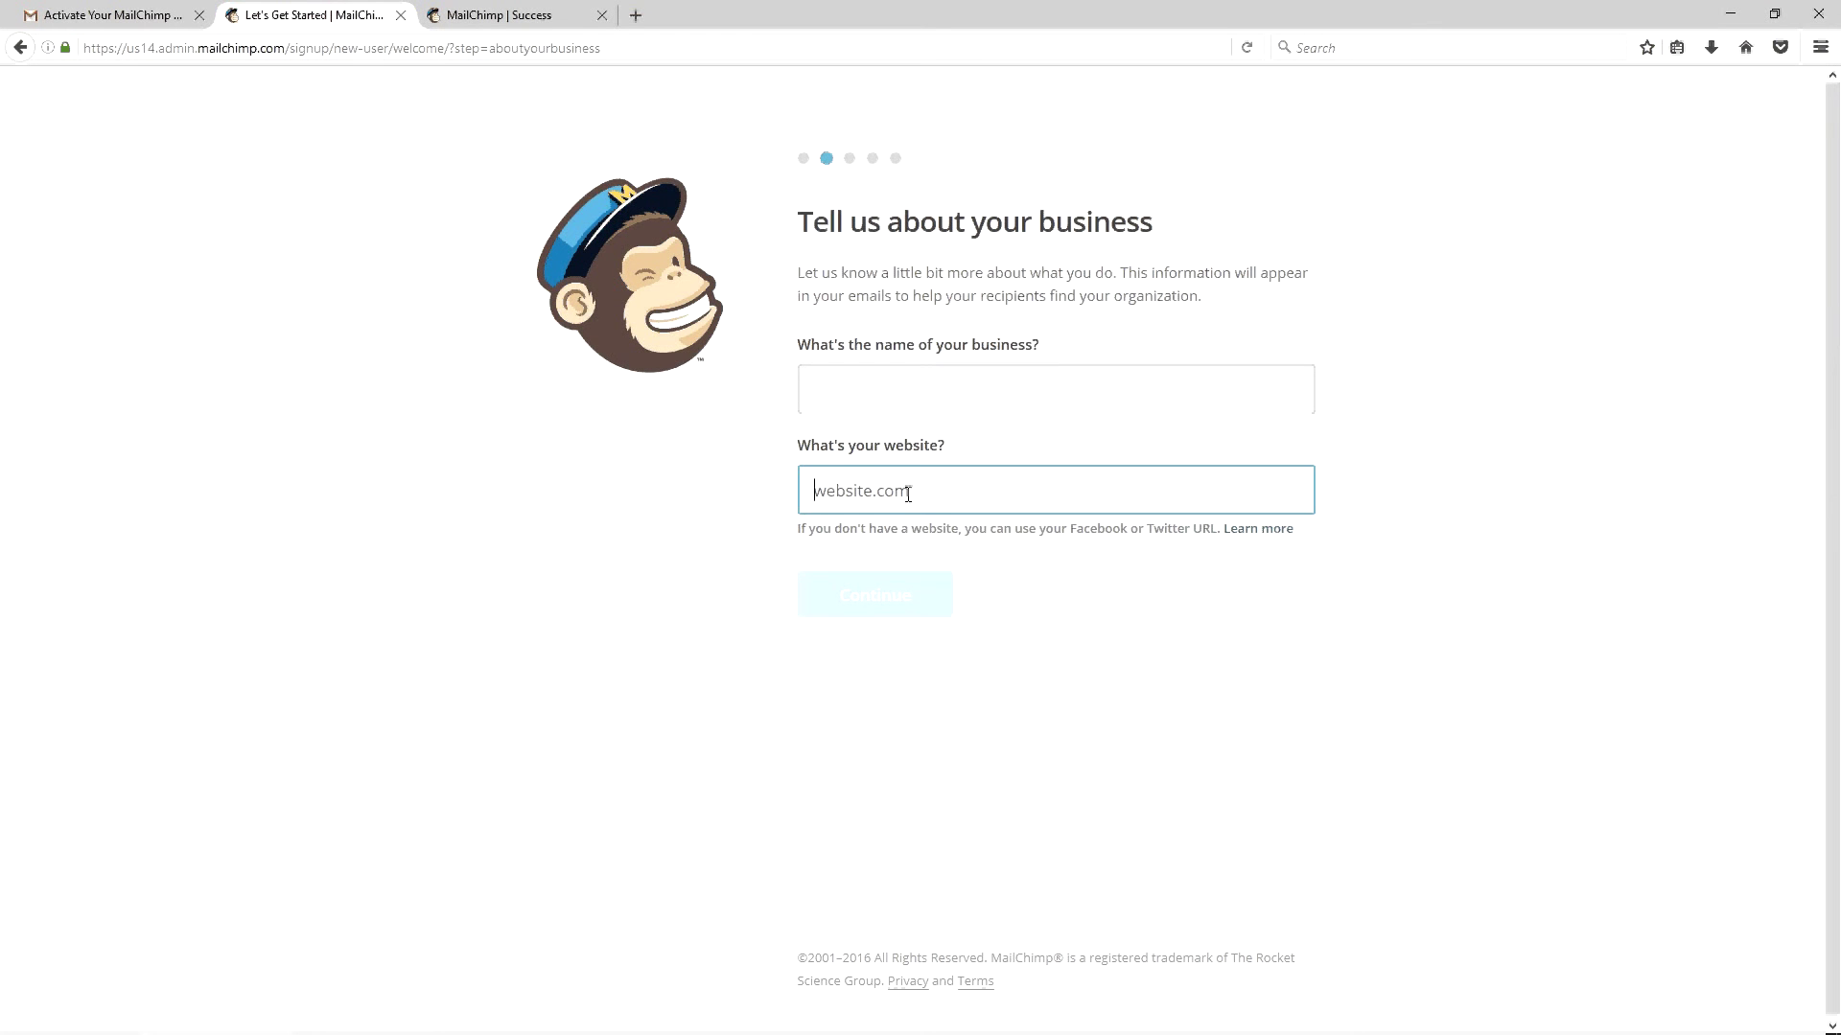
type("https://olivian.ro")
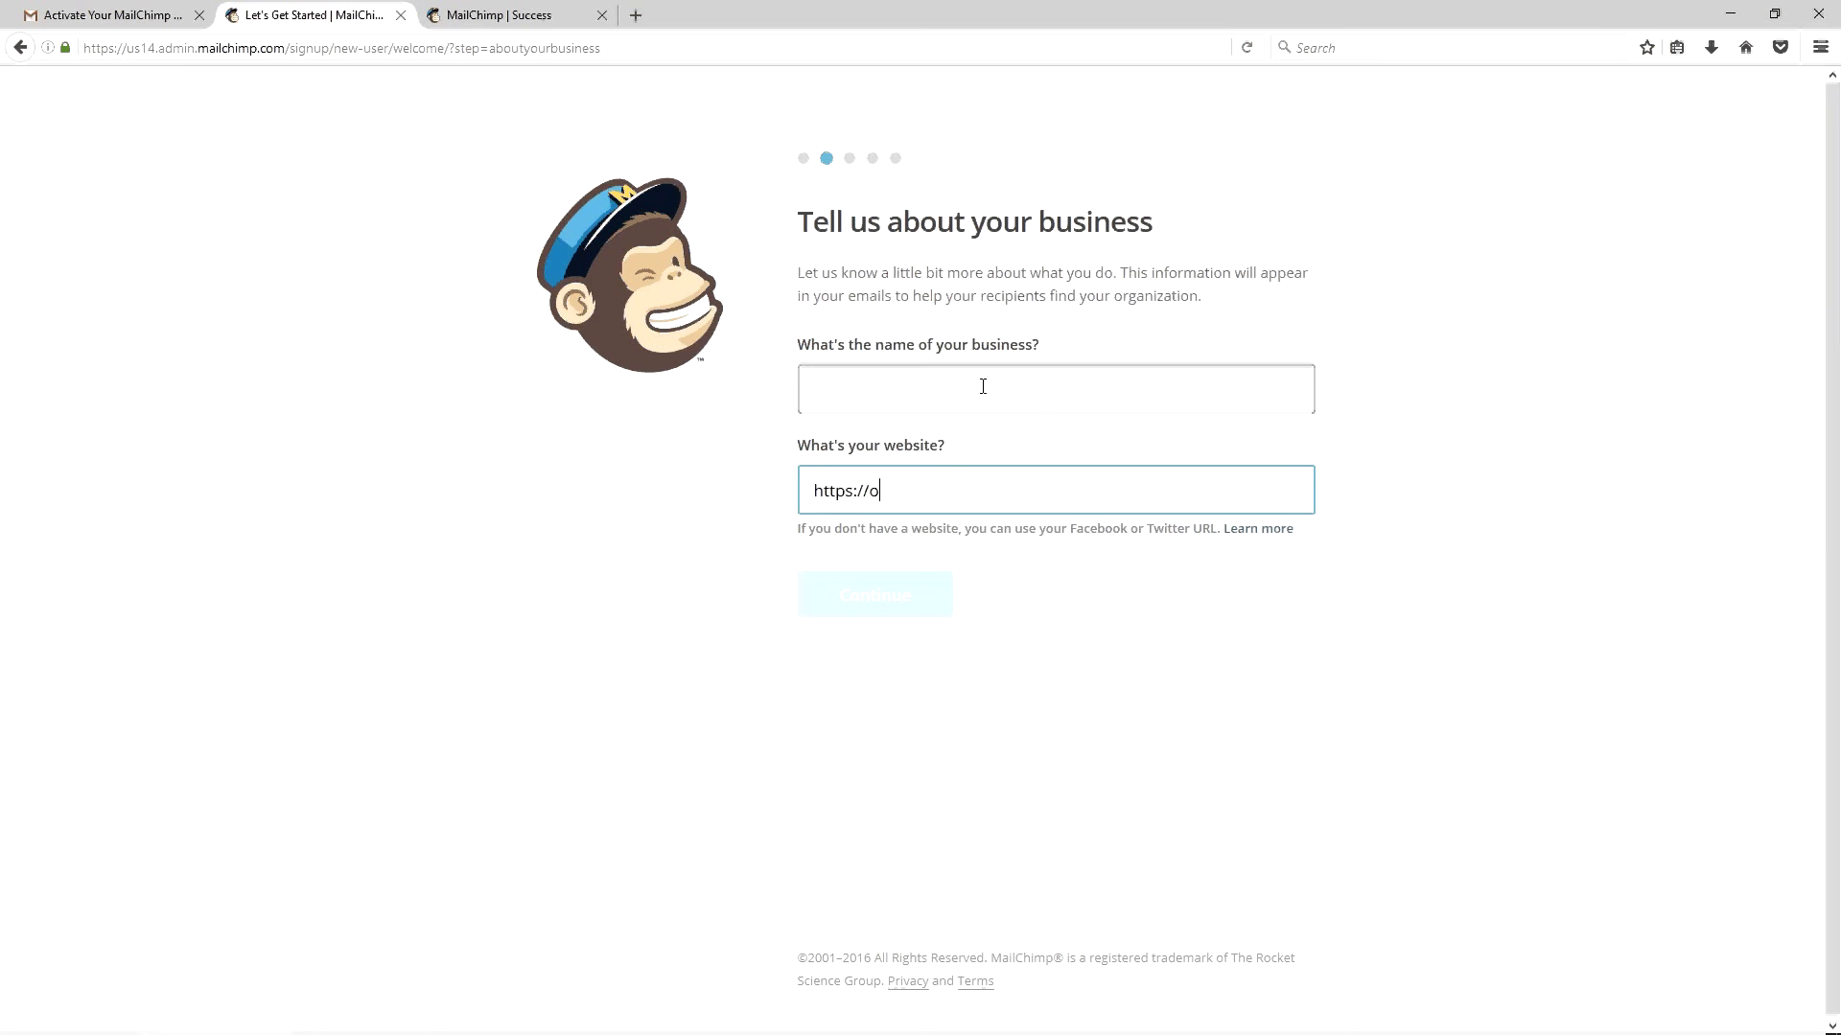
left_click(948, 391)
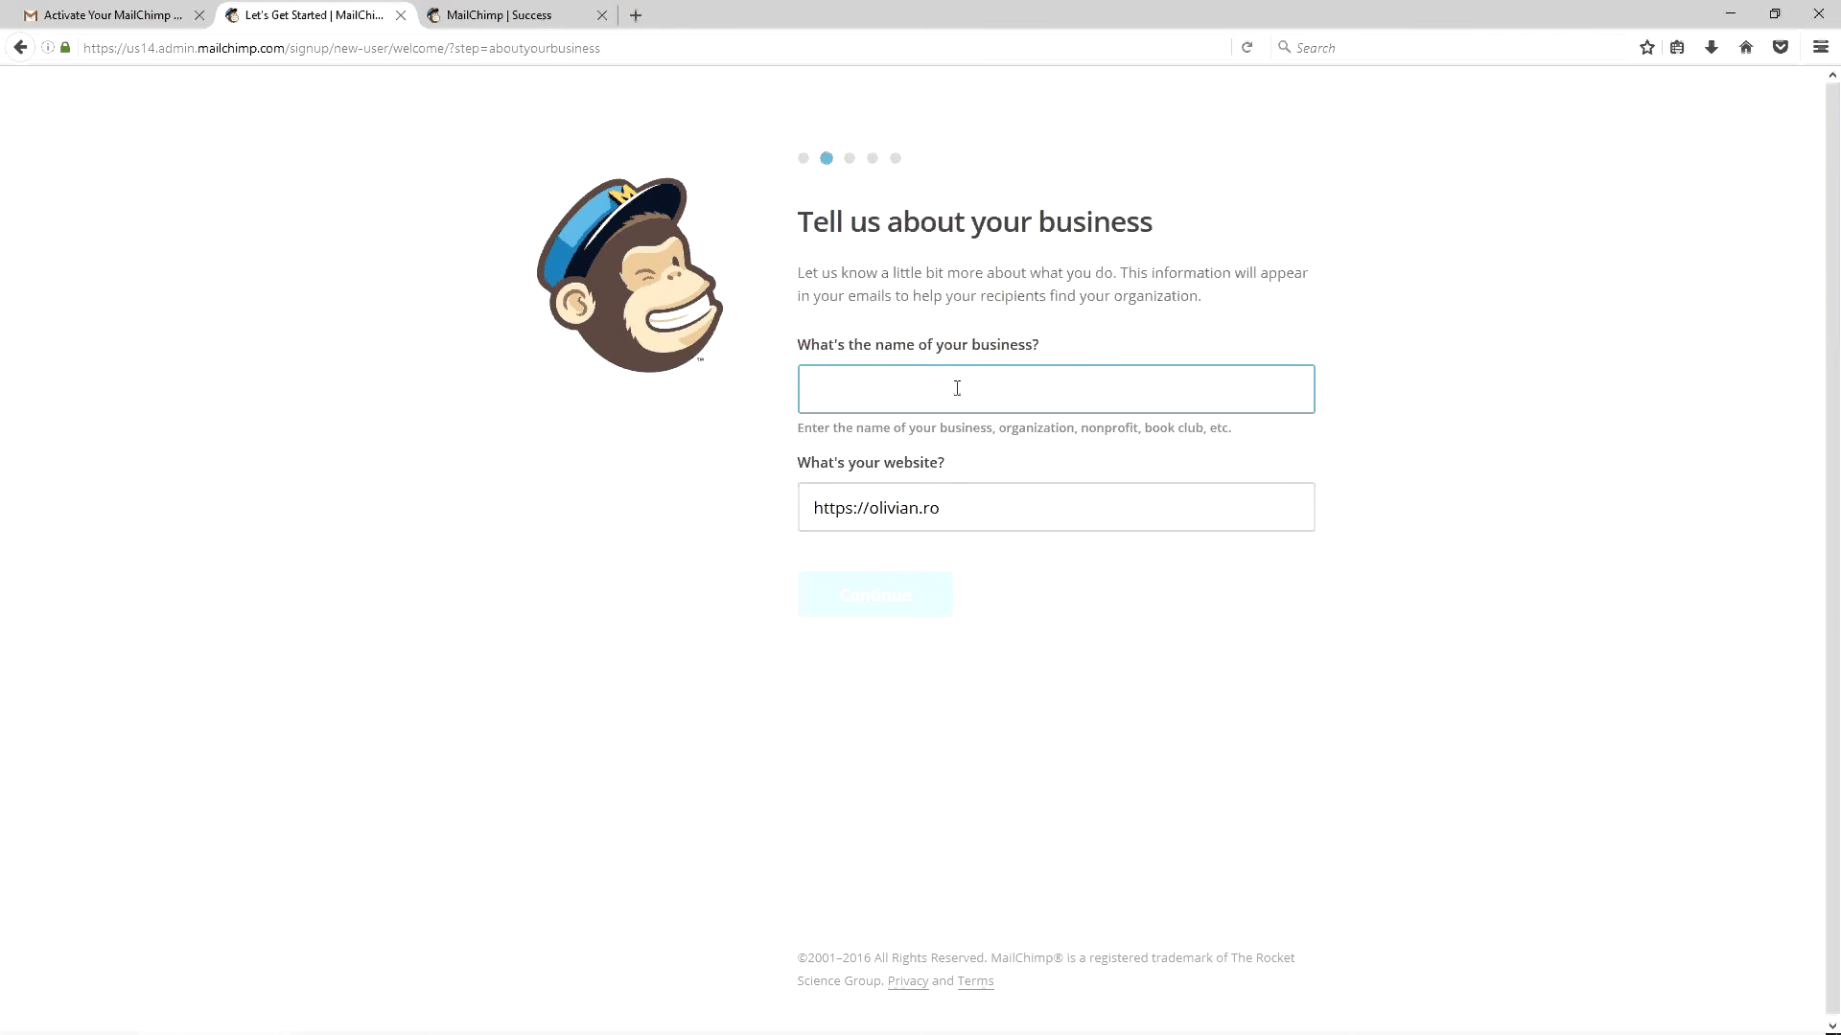
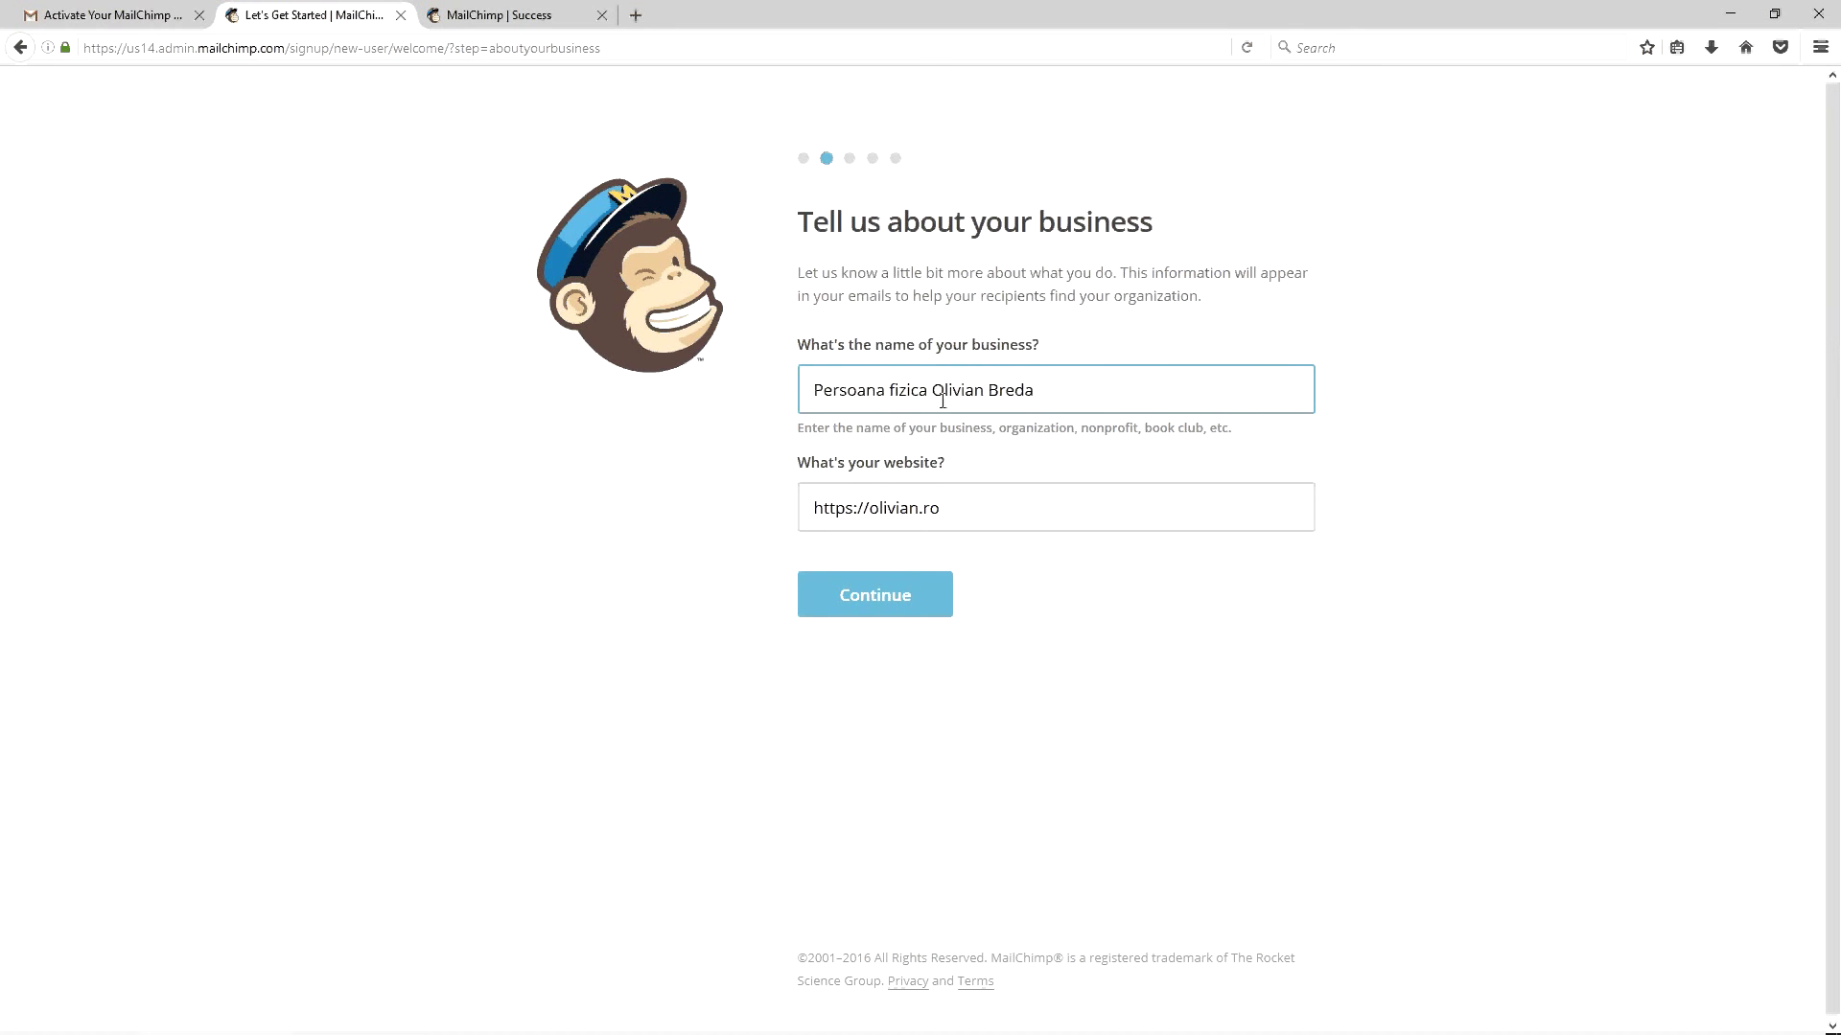
left_click(895, 572)
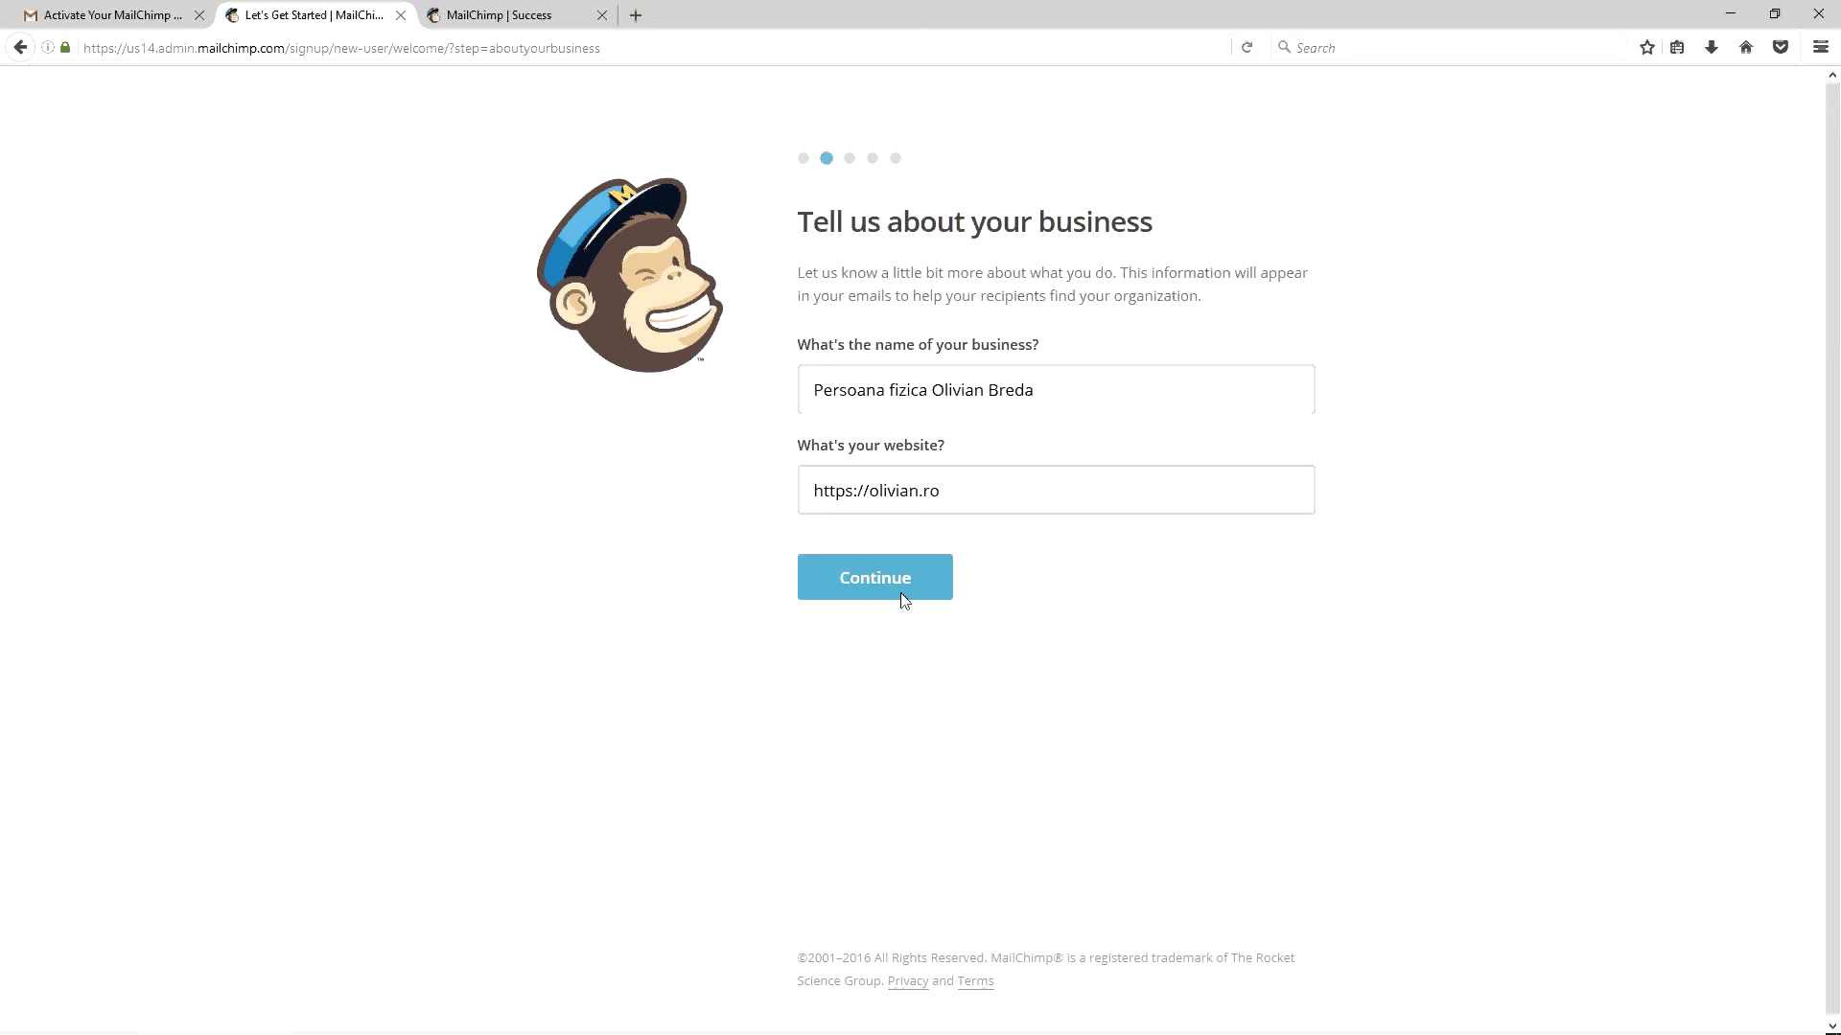
left_click(894, 569)
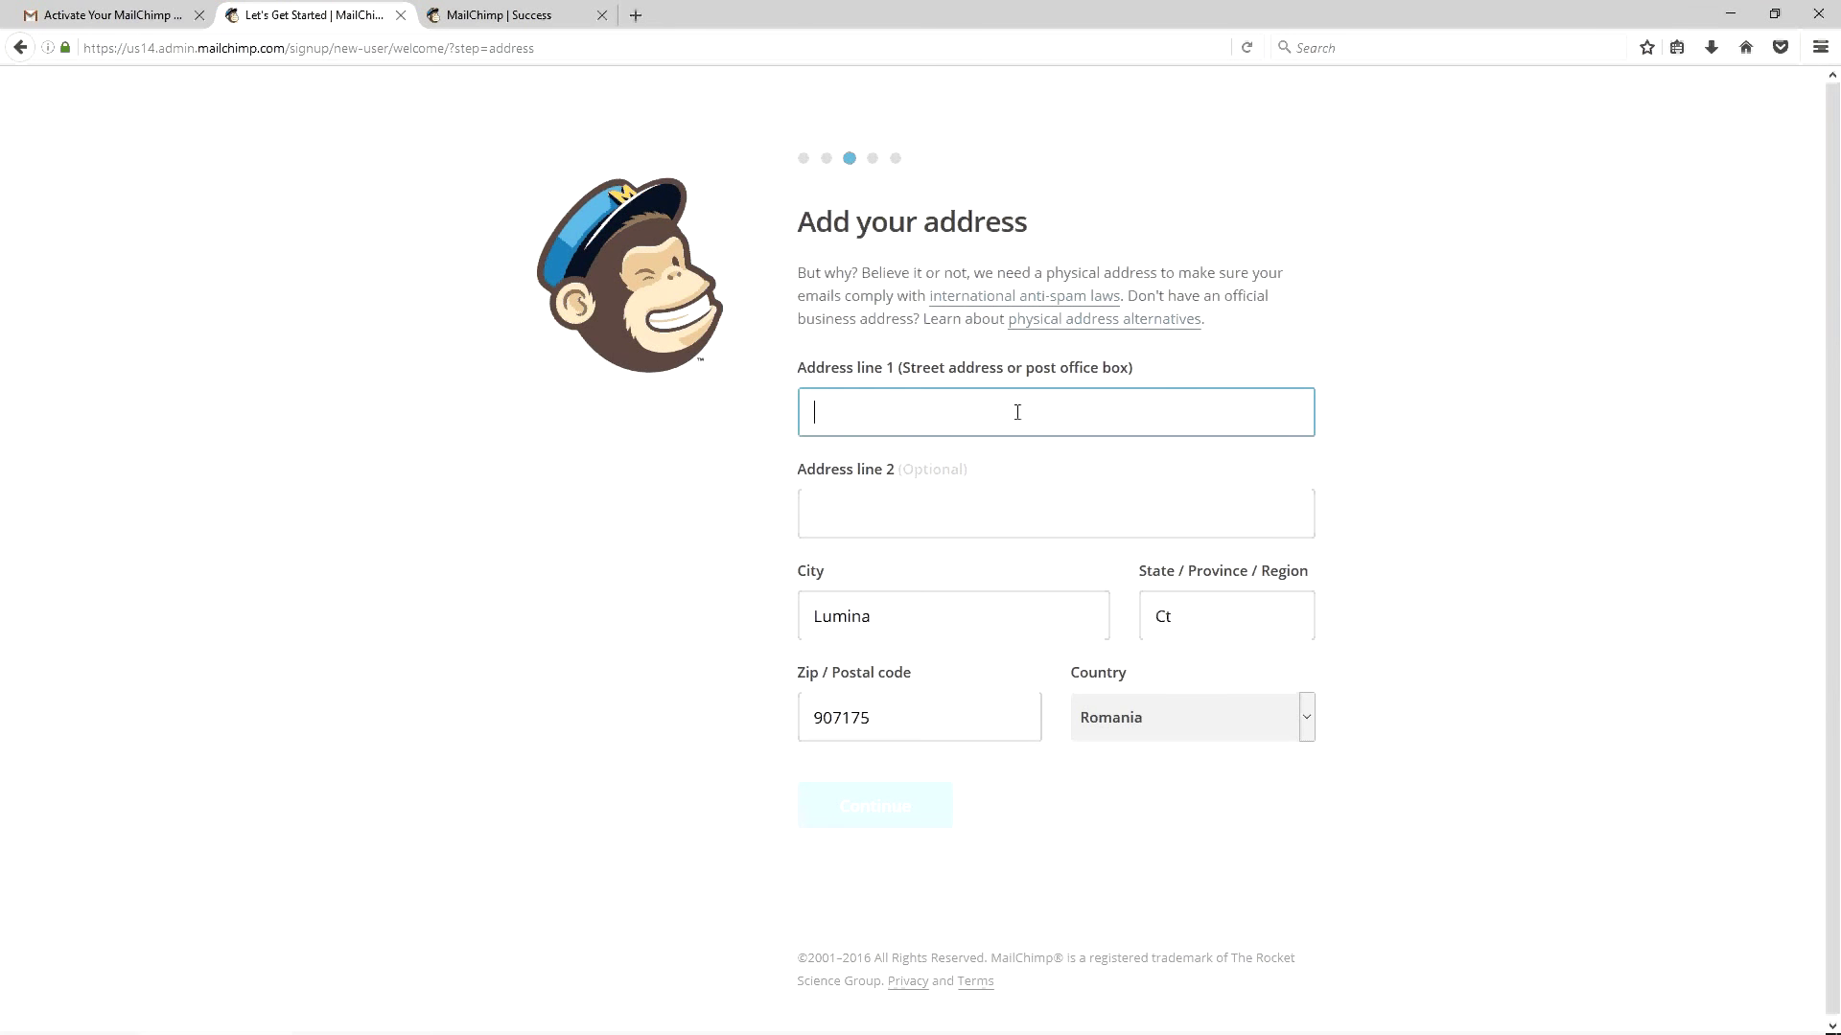
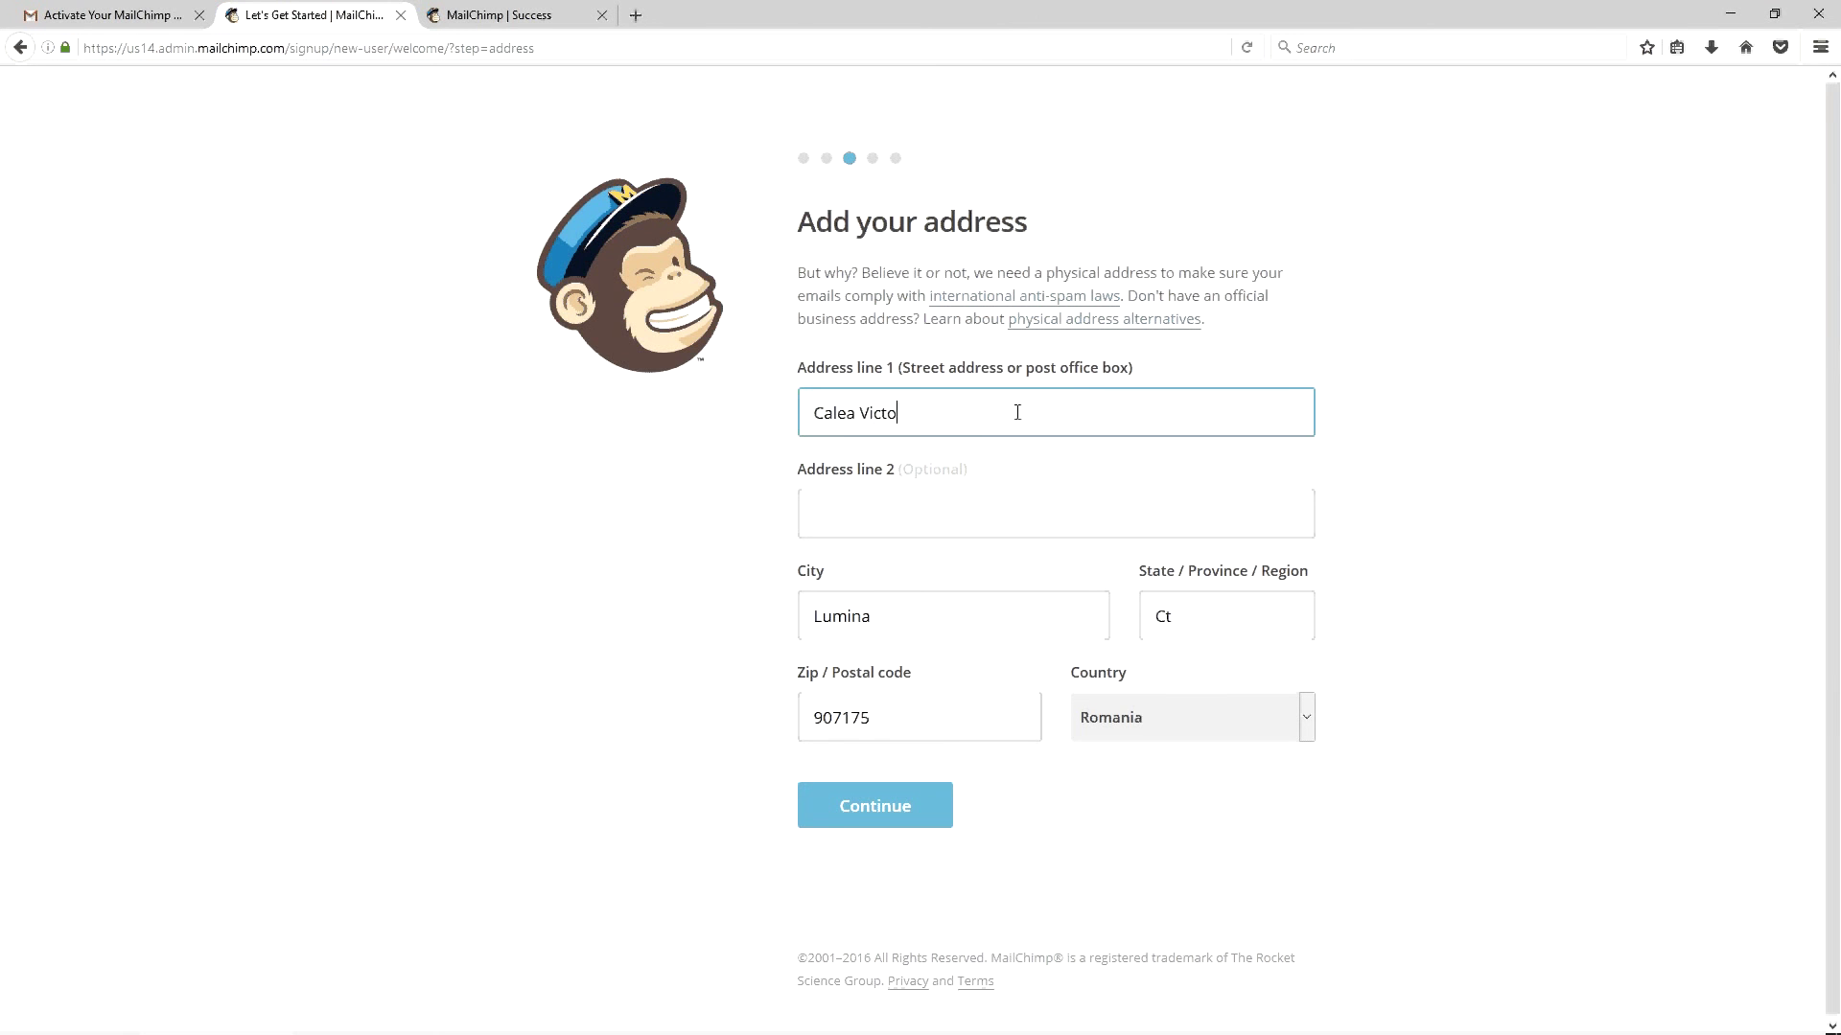
Fill in the street address, city and region fields with the user's real address
key("Tab")
key("Tab")
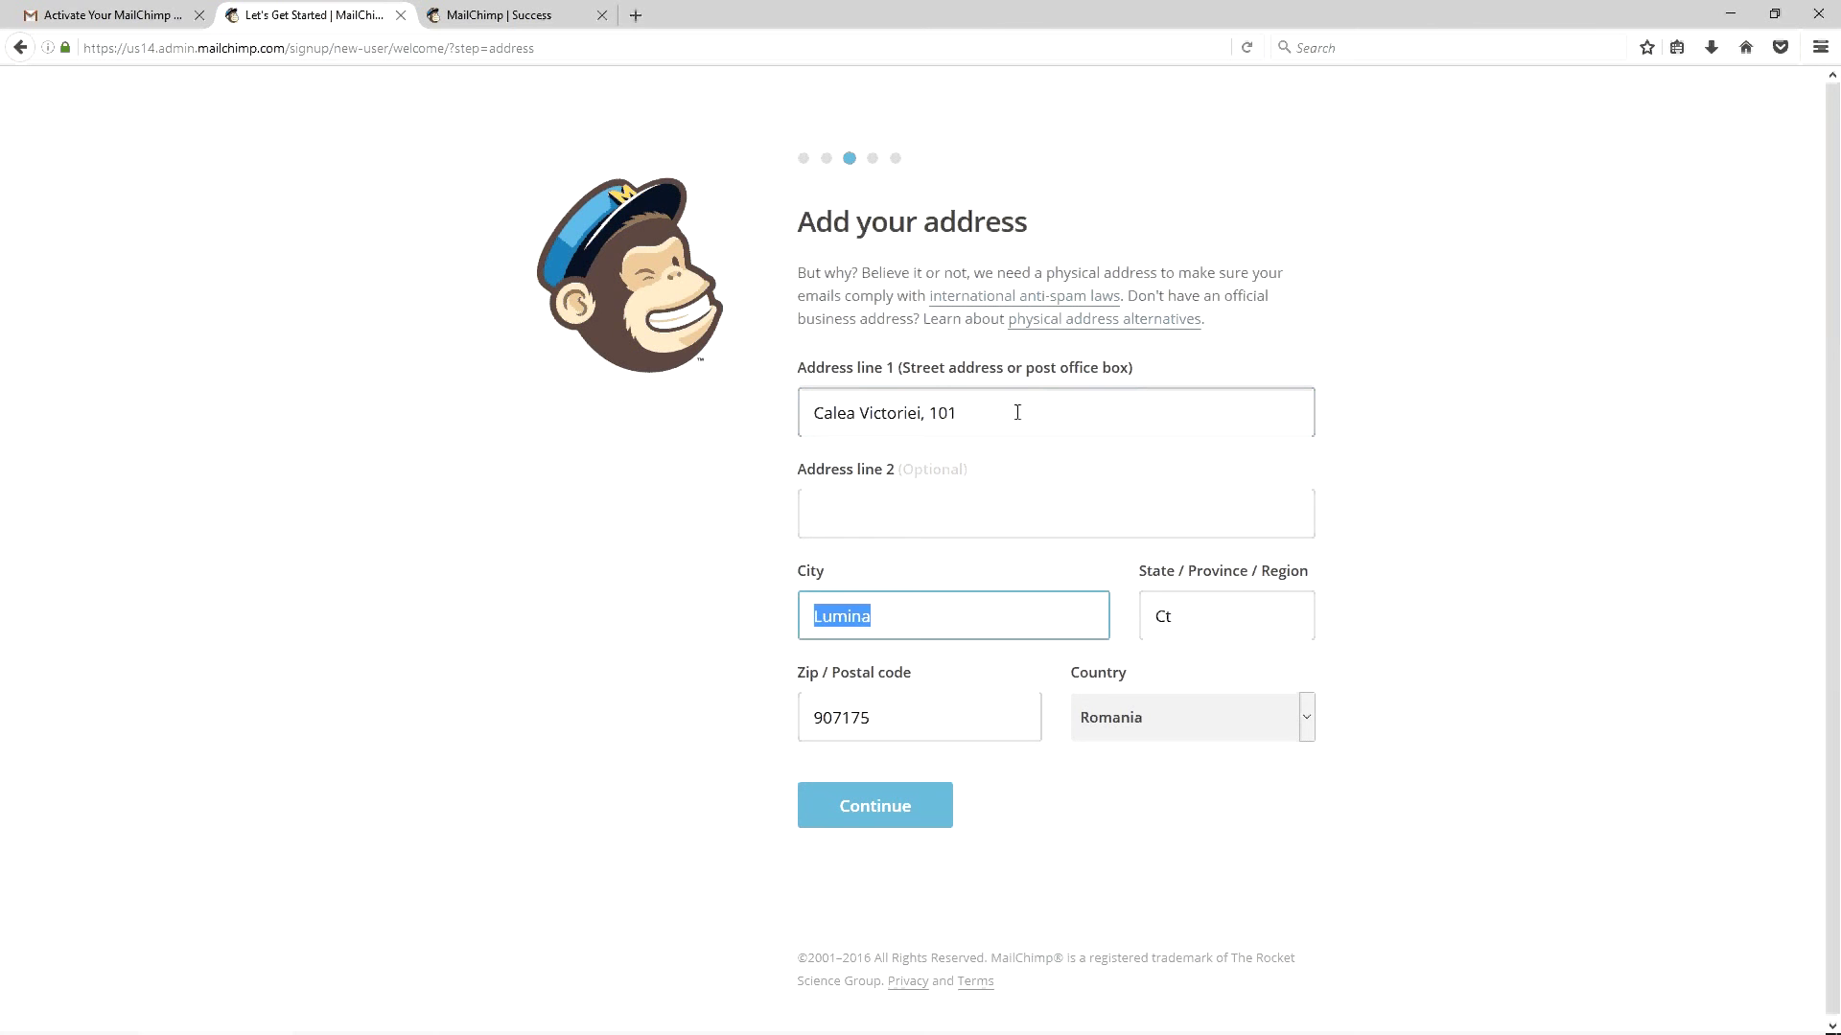
type("Bucuresti")
key("Tab")
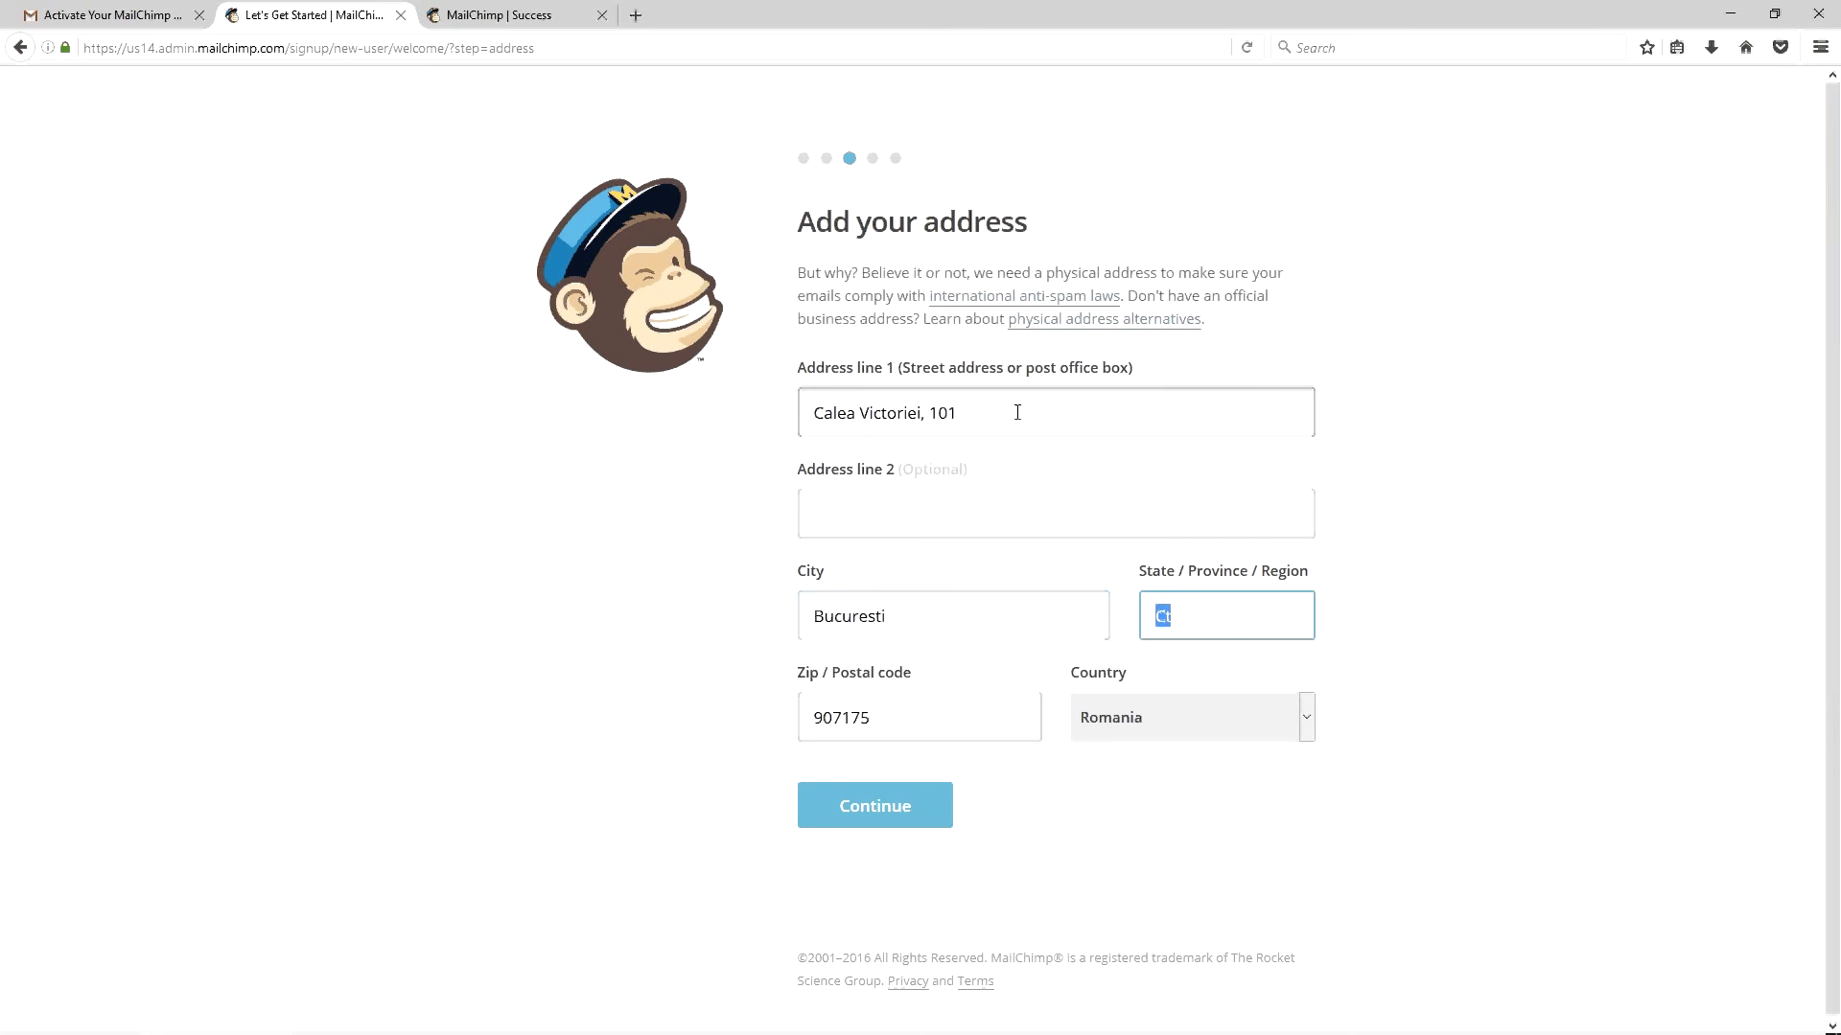
type("Bucu")
key("BackSpace")
key("BackSpace")
key("BackSpace")
key("BackSpace")
type("Sector 2")
key("Tab")
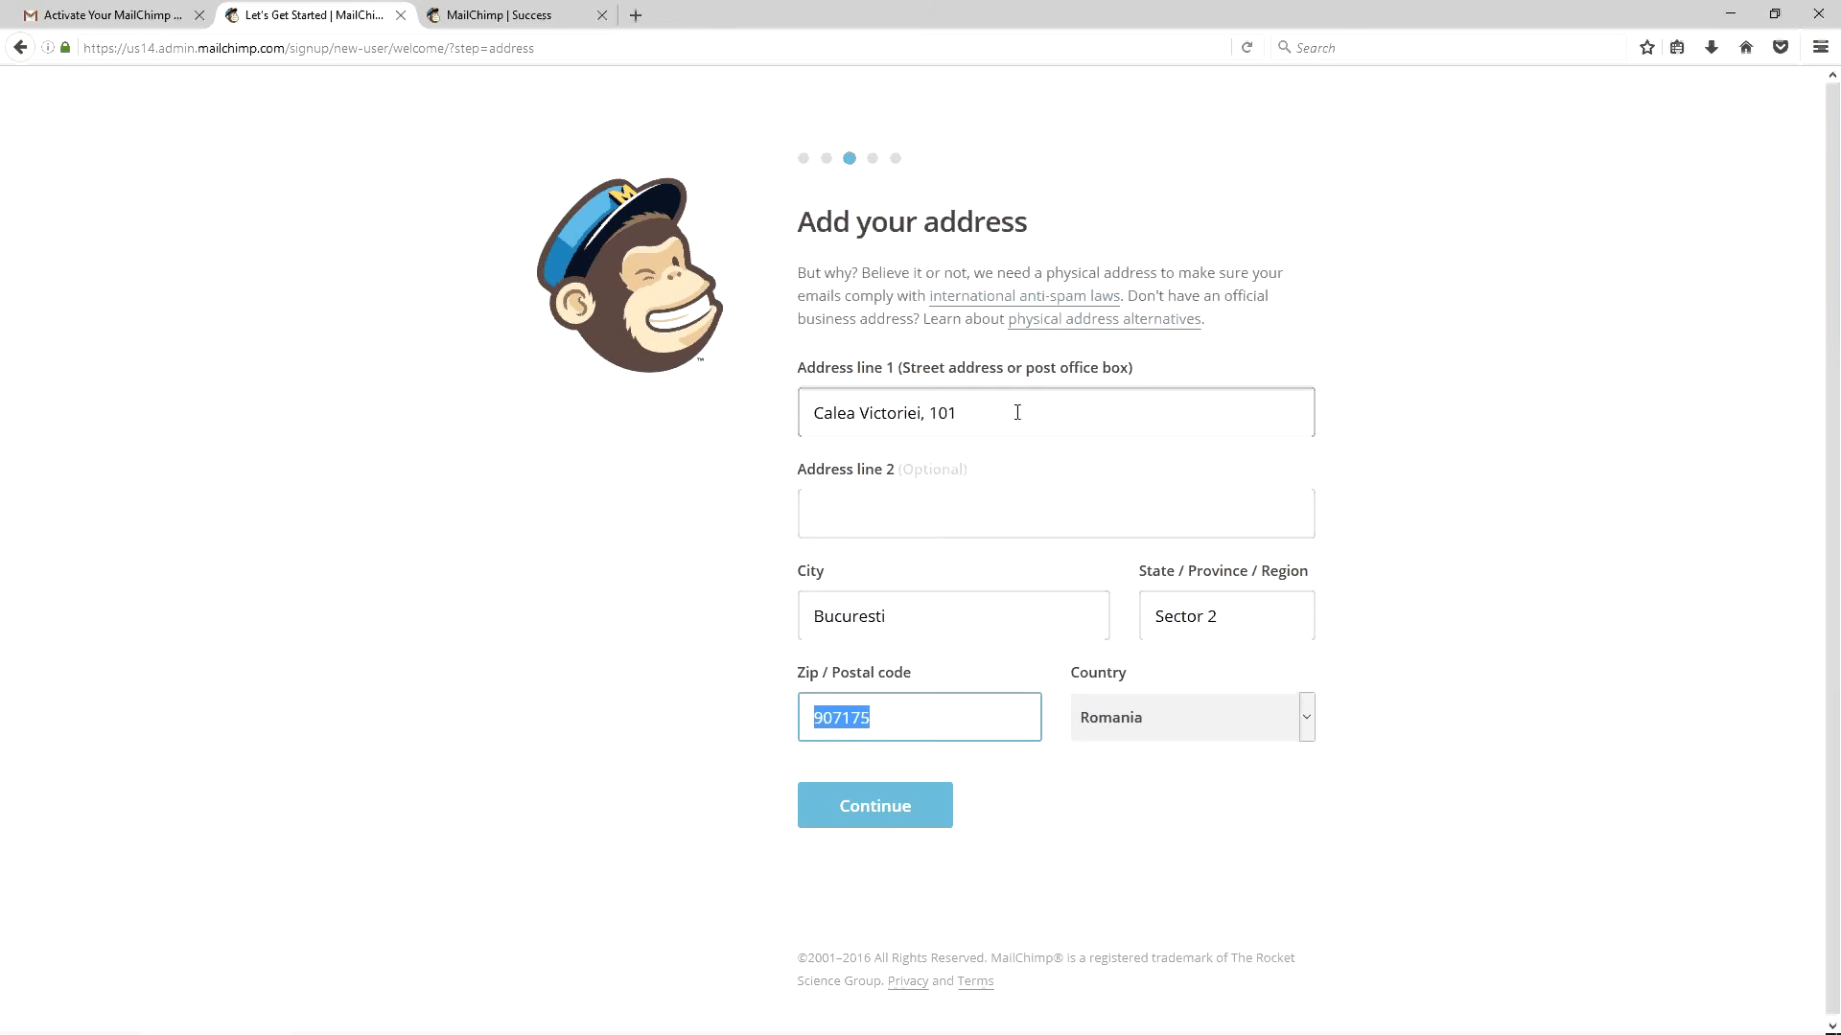
Correct the postal code by dropping the leading 9 and appending 1, then continue
left_click(834, 734)
key("Home")
key("Delete")
key("End")
type("1")
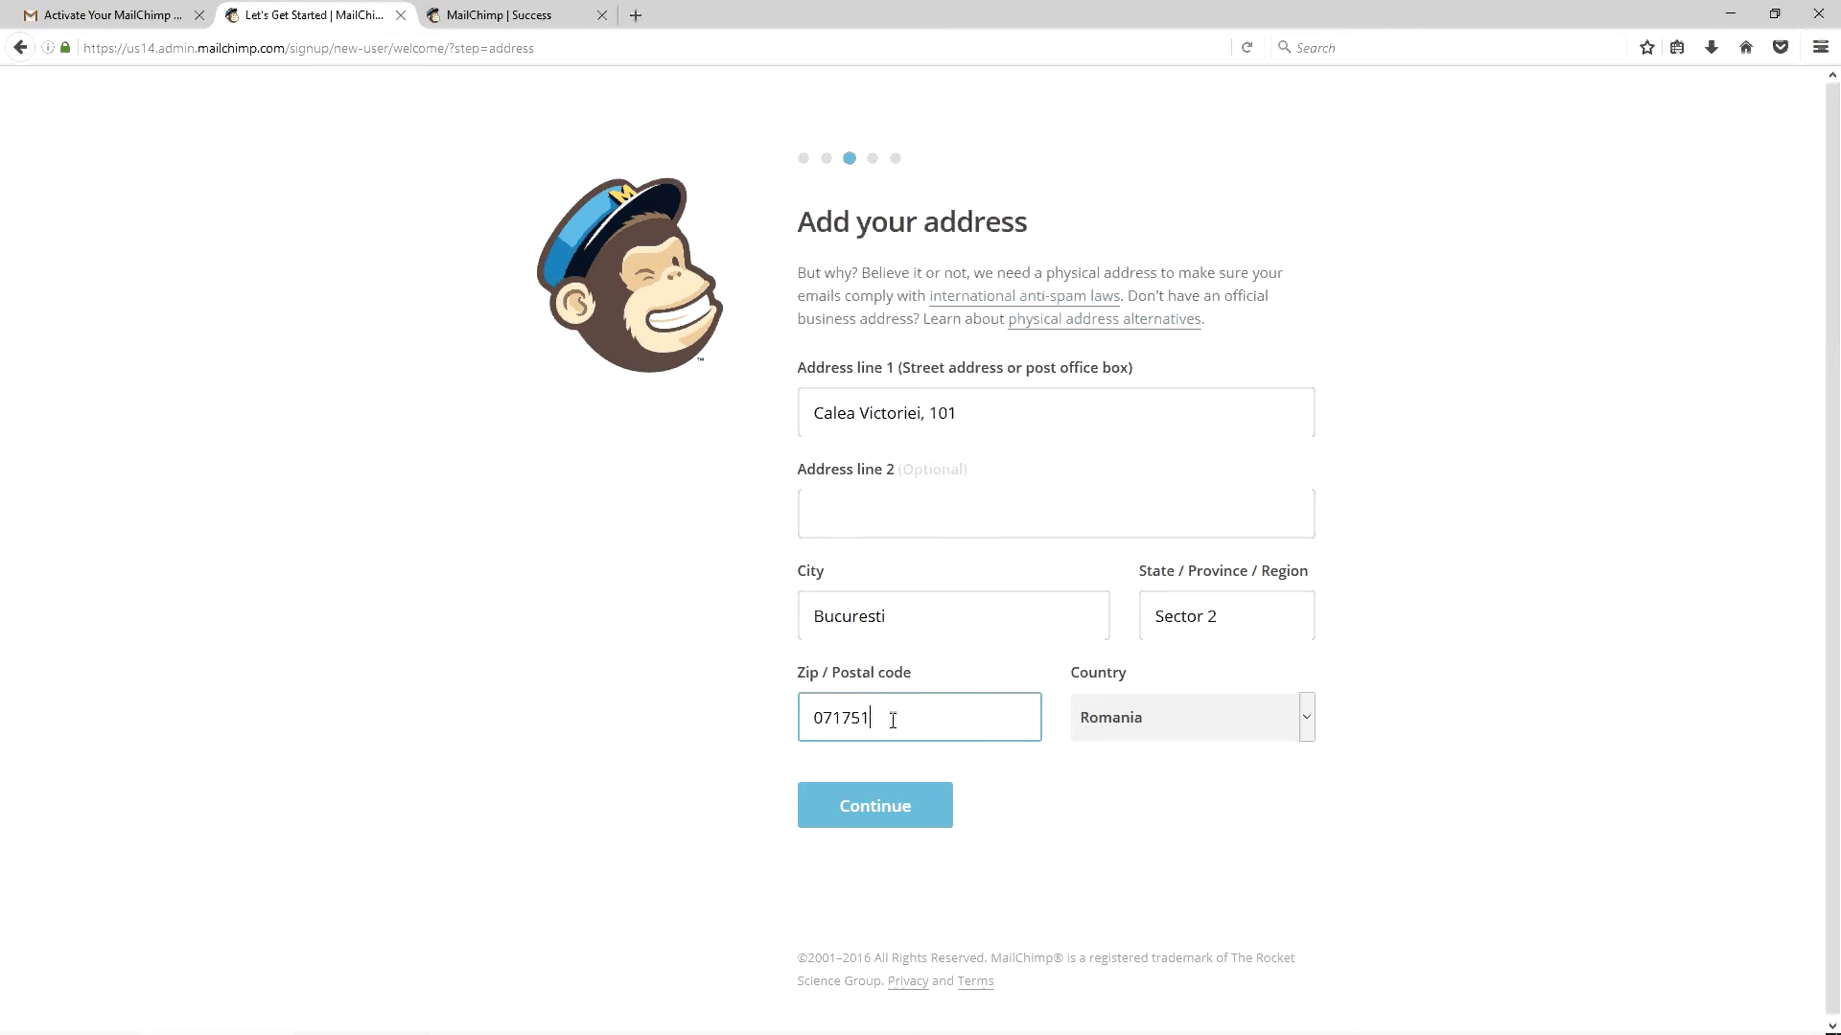
left_click(894, 796)
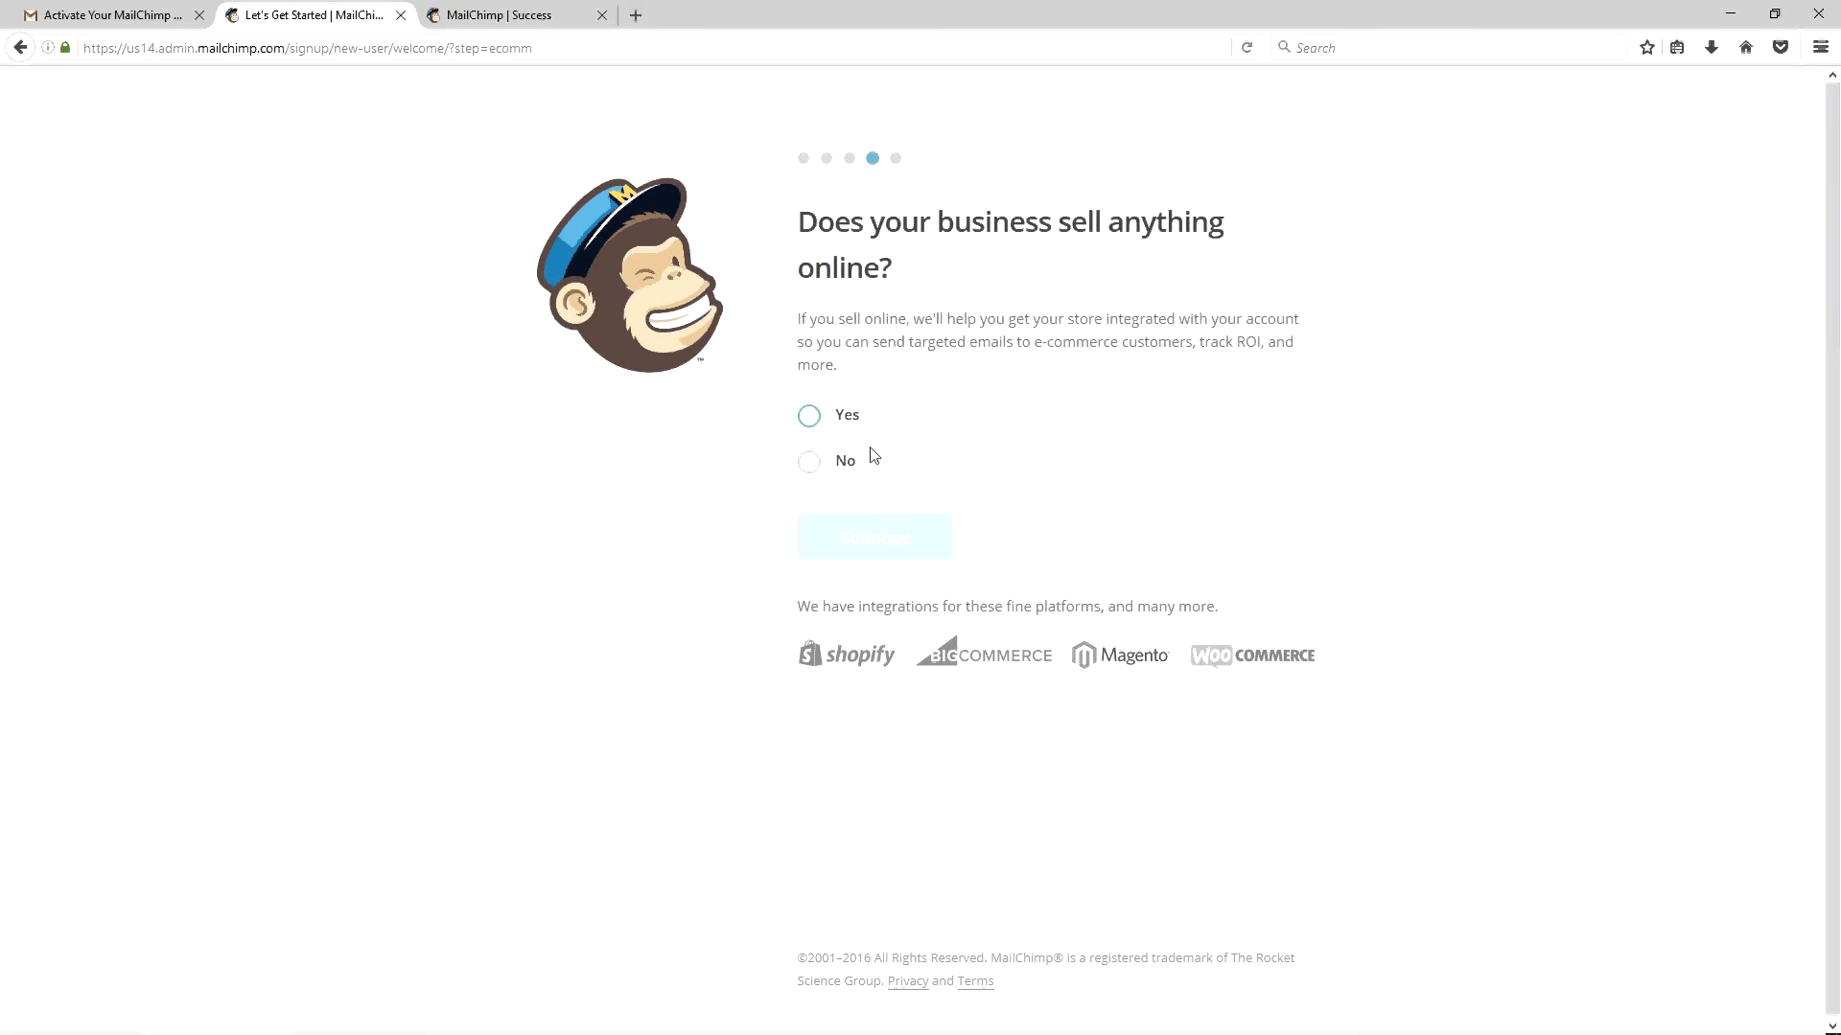
Answer No to selling online, skip the Facebook connection, and finish with Let's Go!
left_click(813, 463)
left_click(844, 529)
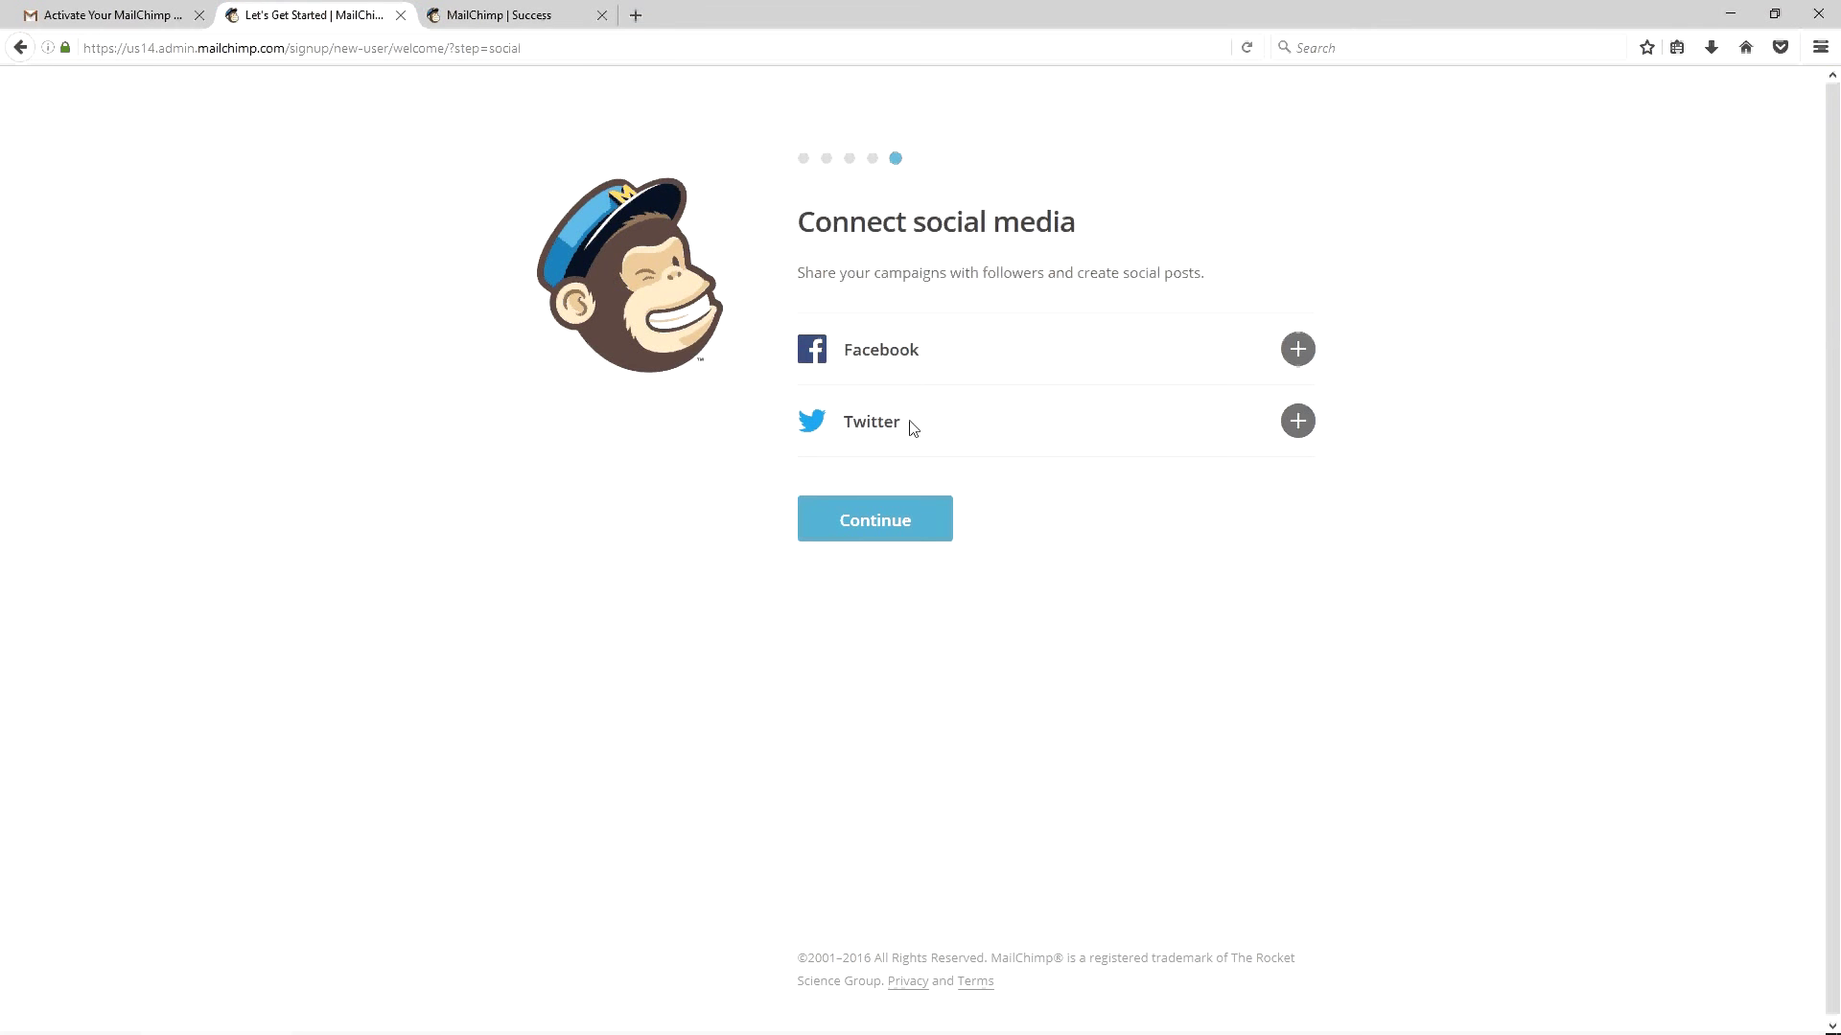
left_click(1298, 349)
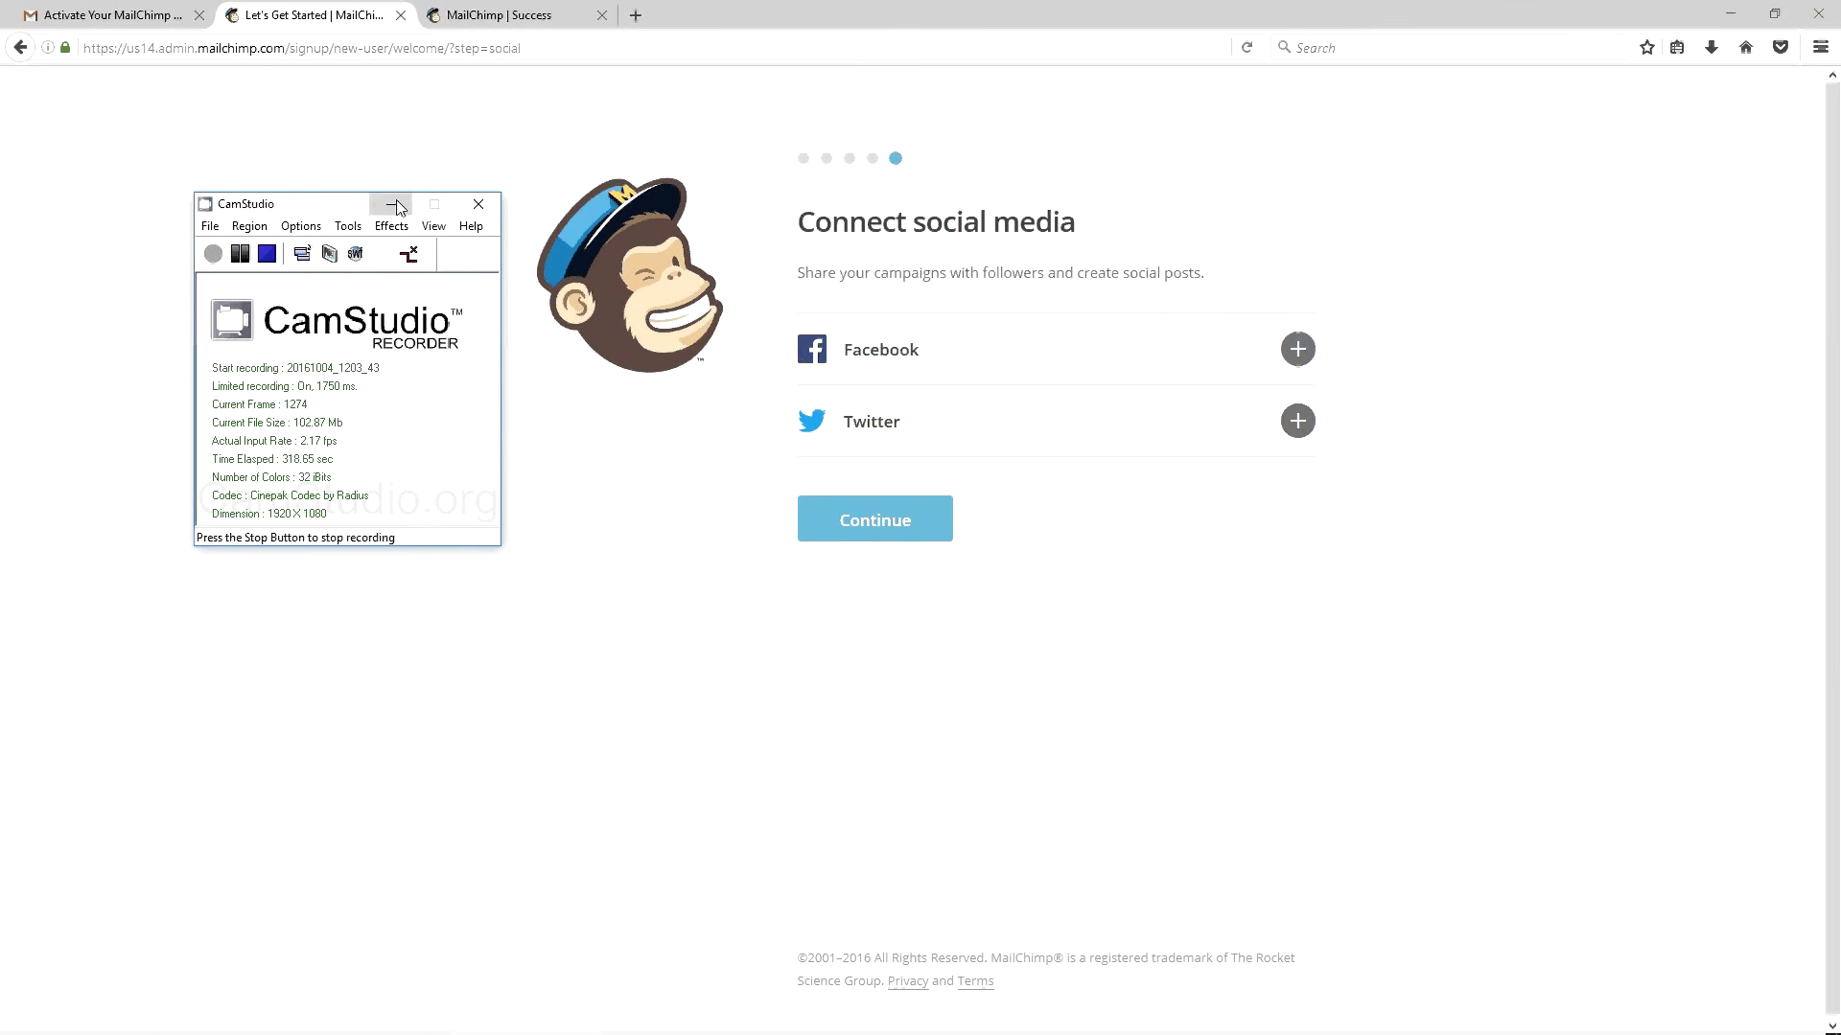
left_click(391, 203)
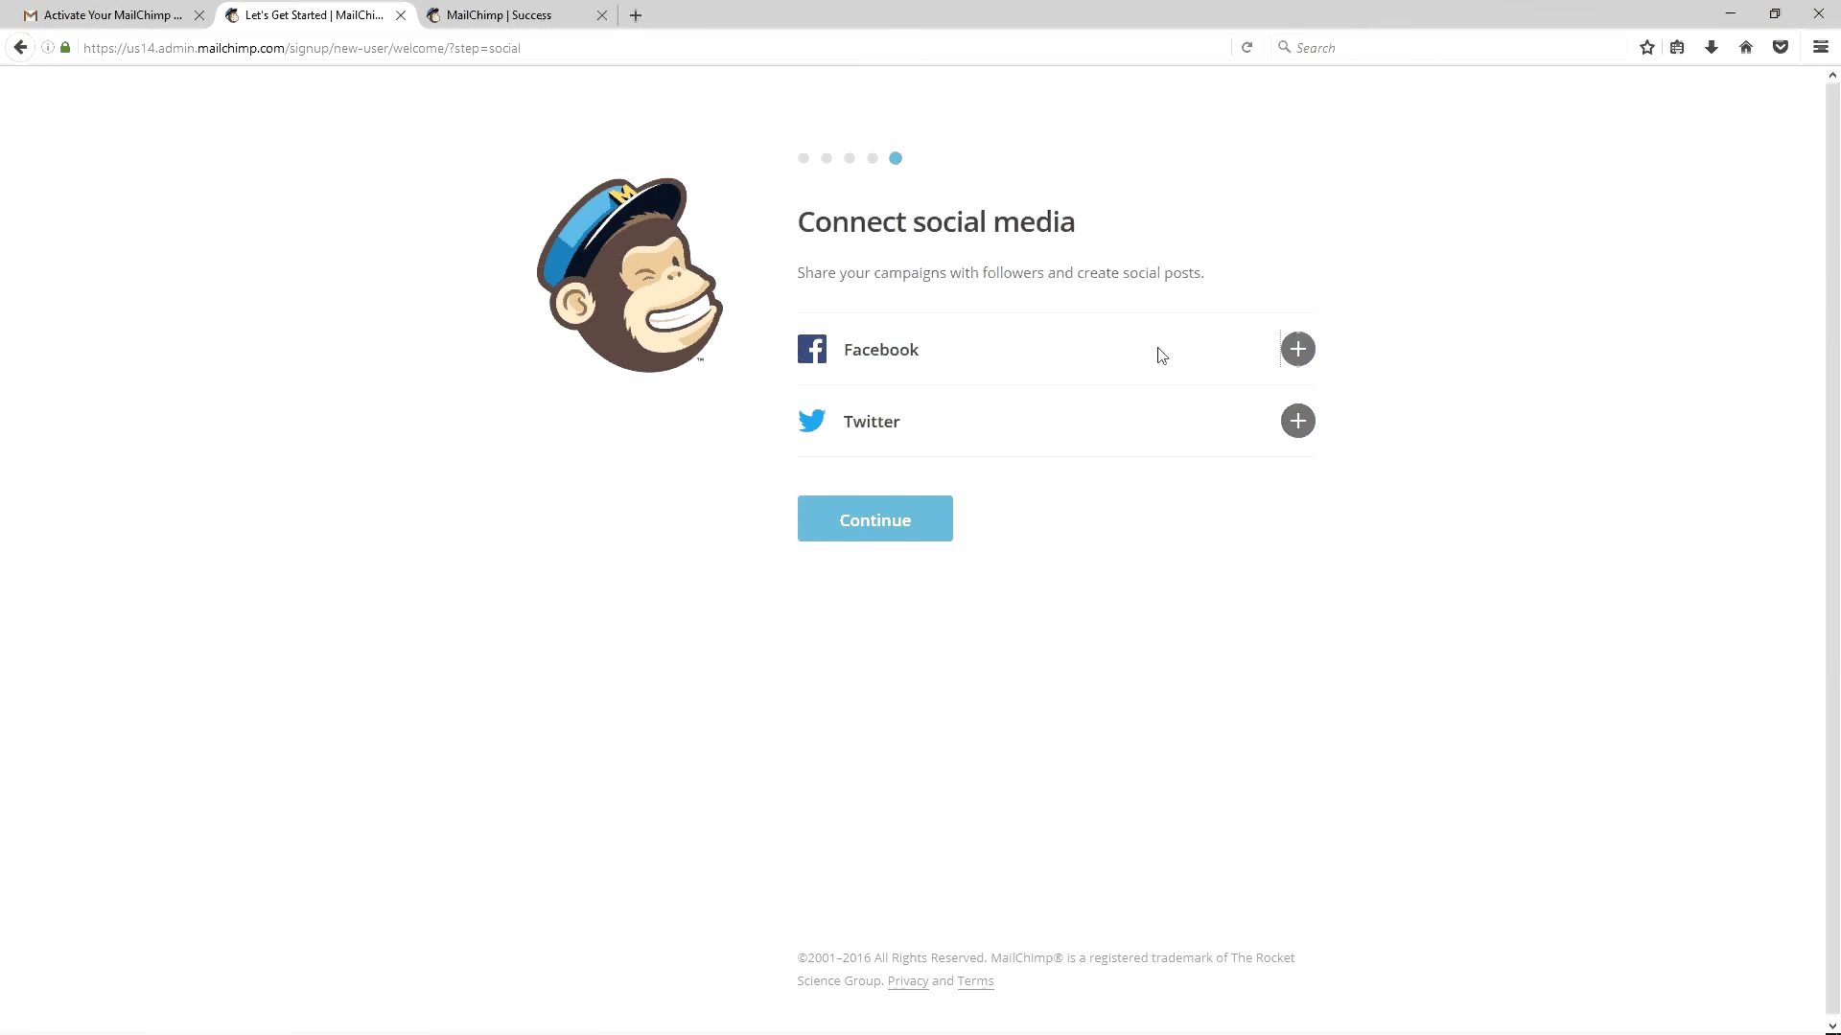
left_click(864, 526)
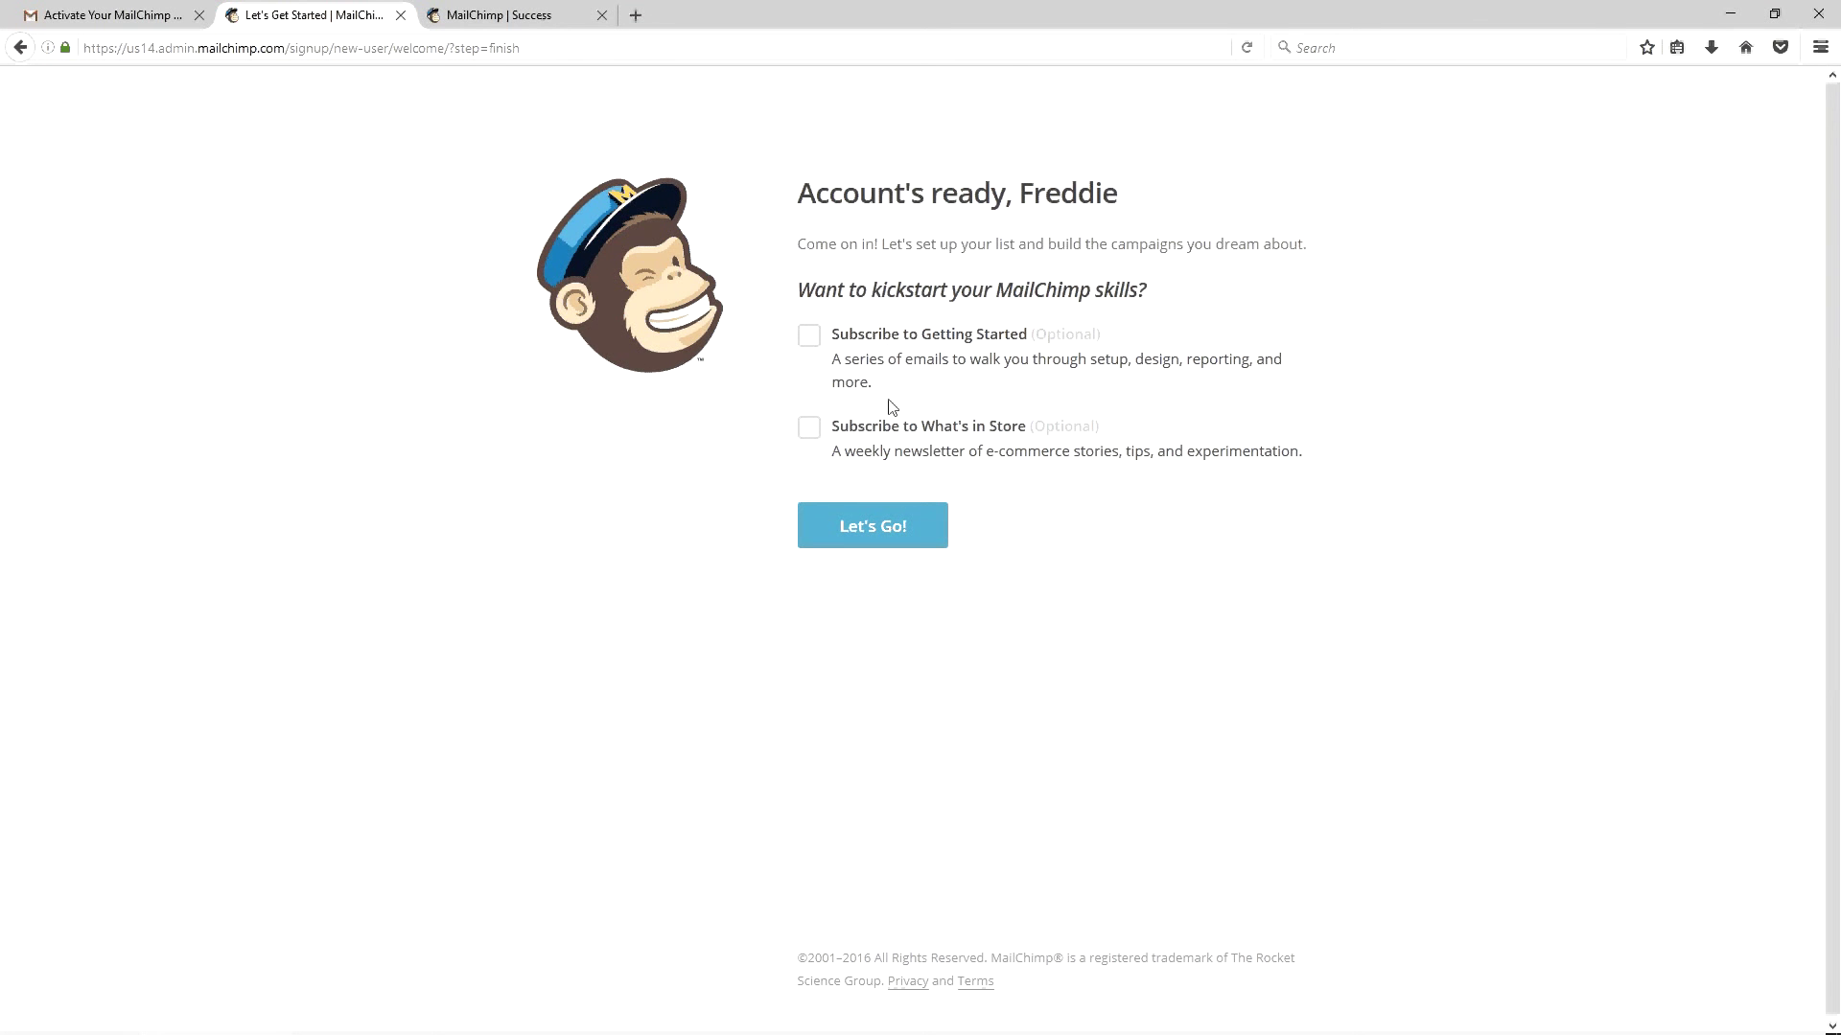
left_click(935, 518)
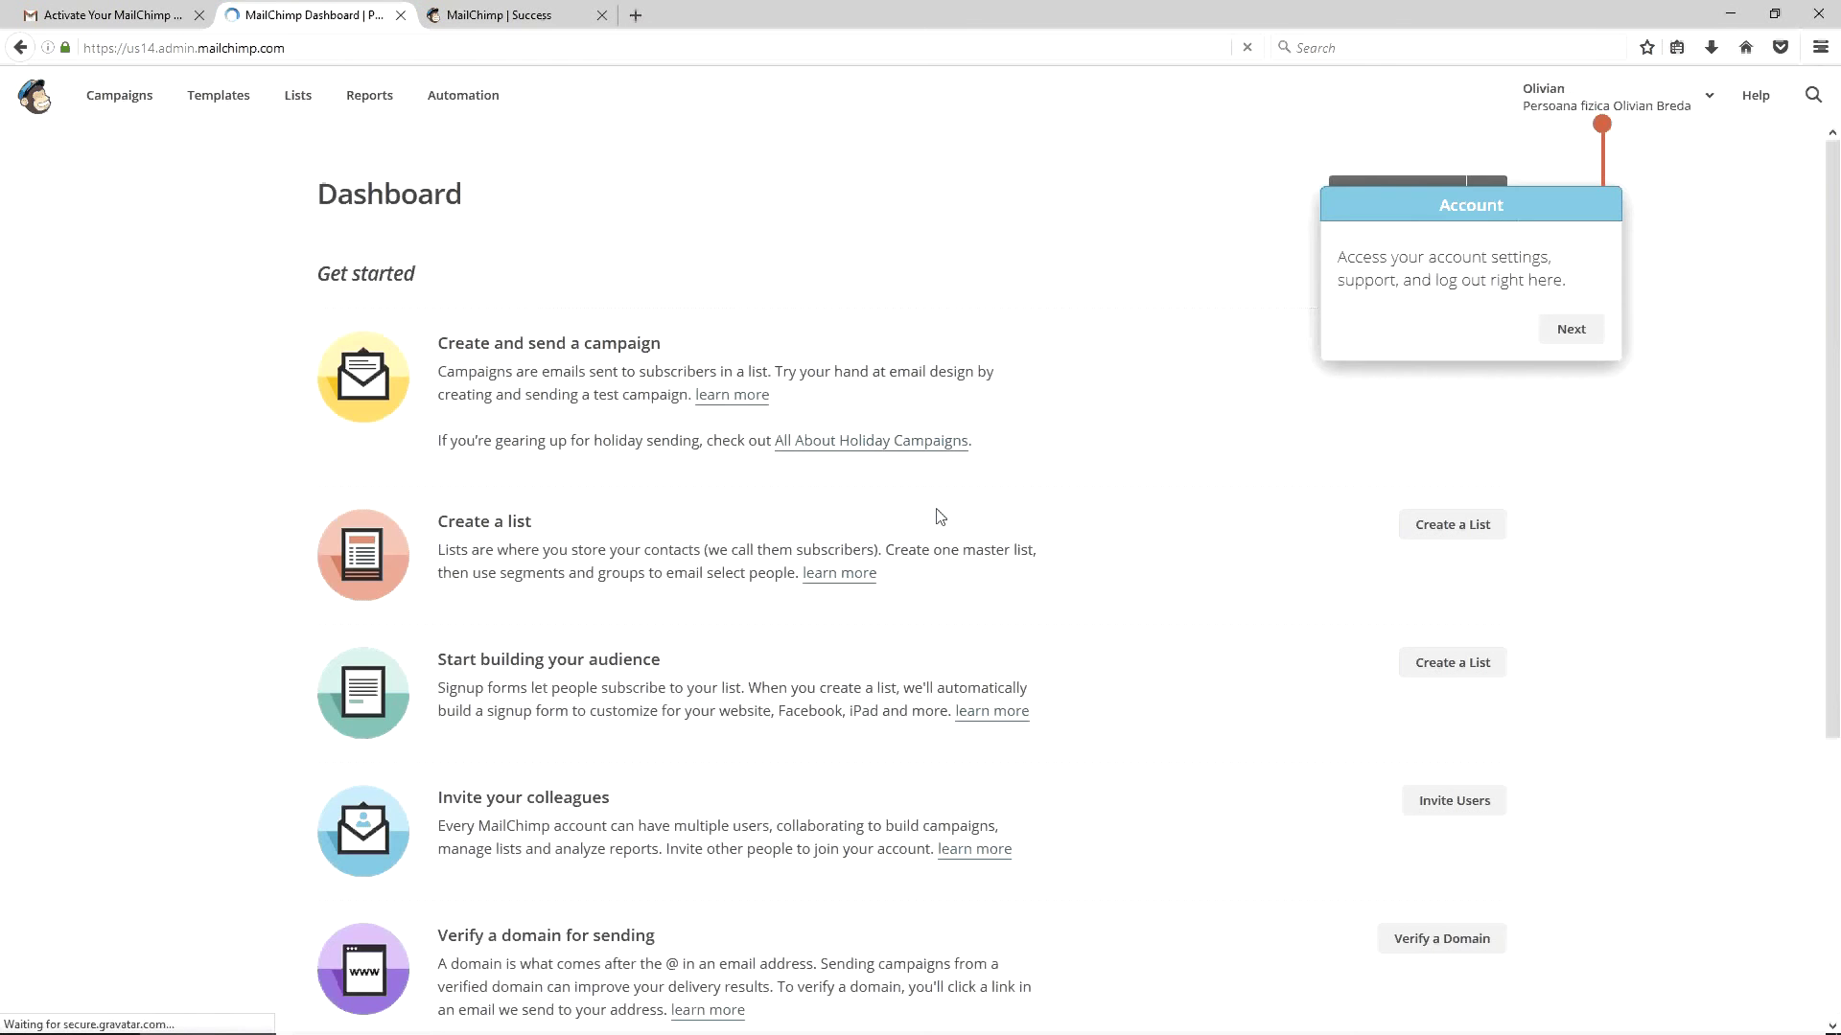
Close the dashboard tour and open the Create List form from the empty Lists page
left_click(1556, 332)
left_click(1773, 357)
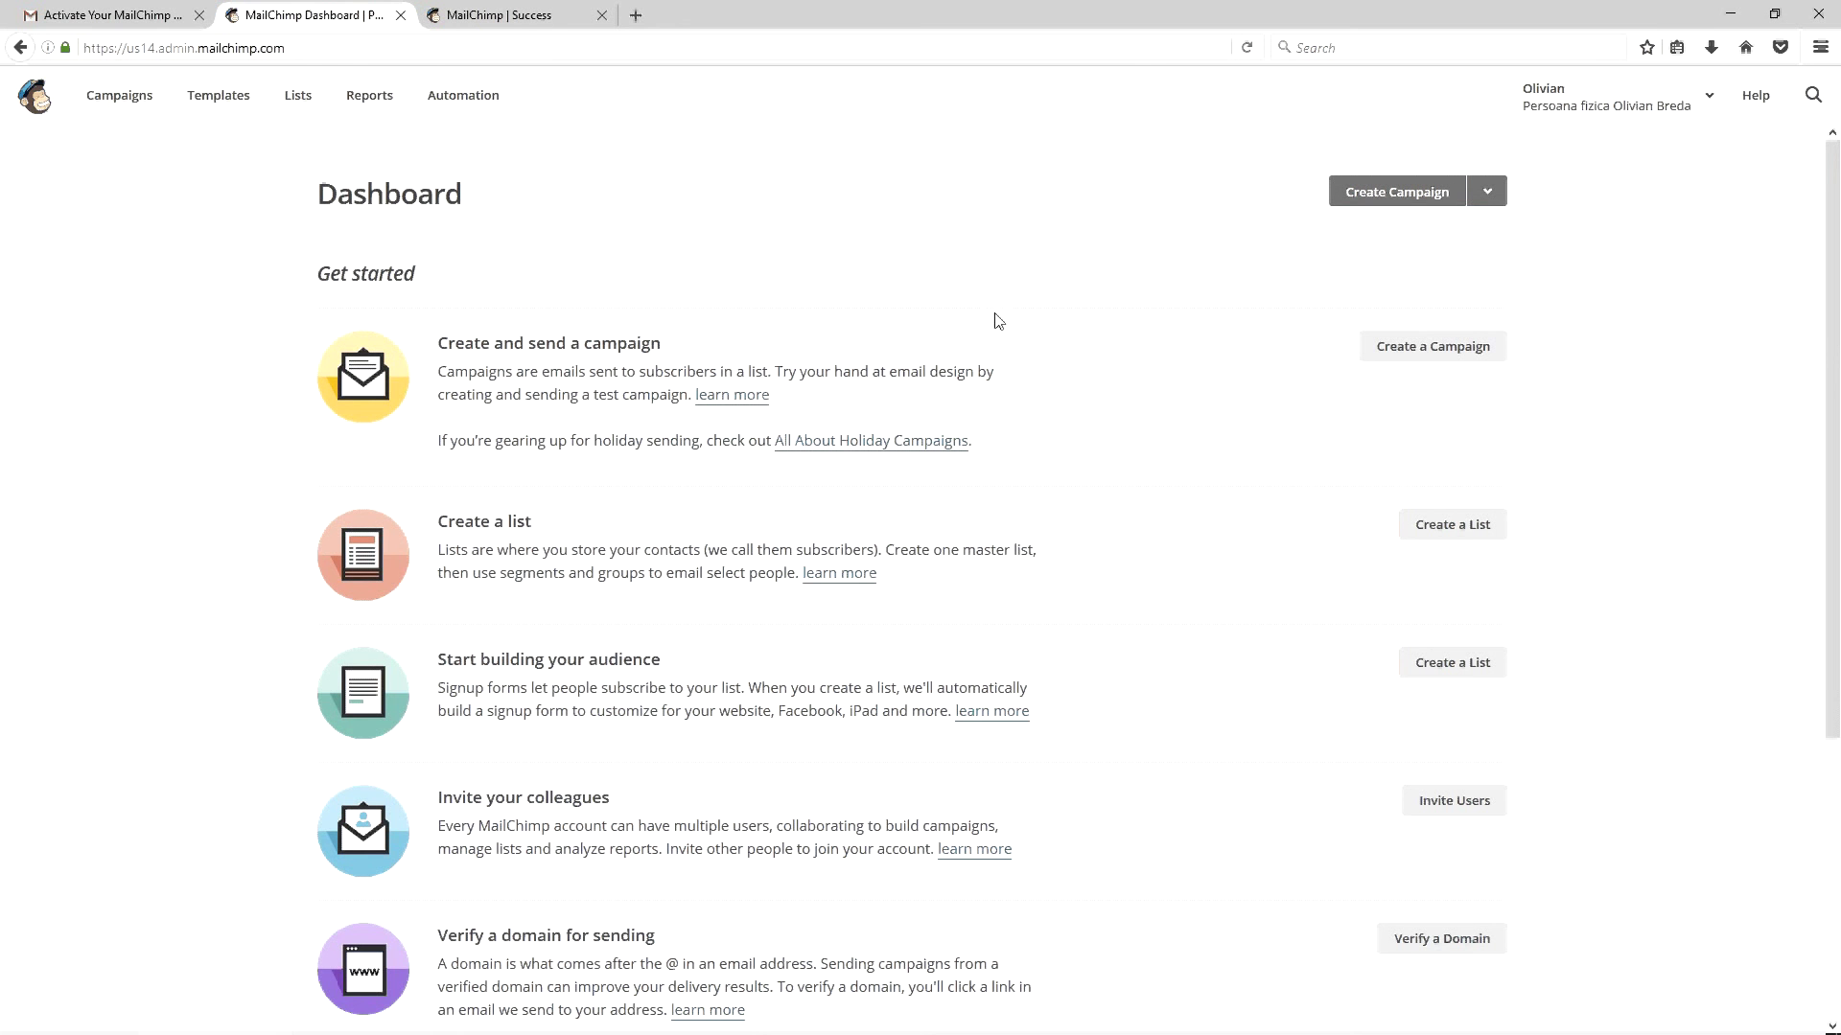
left_click(1454, 529)
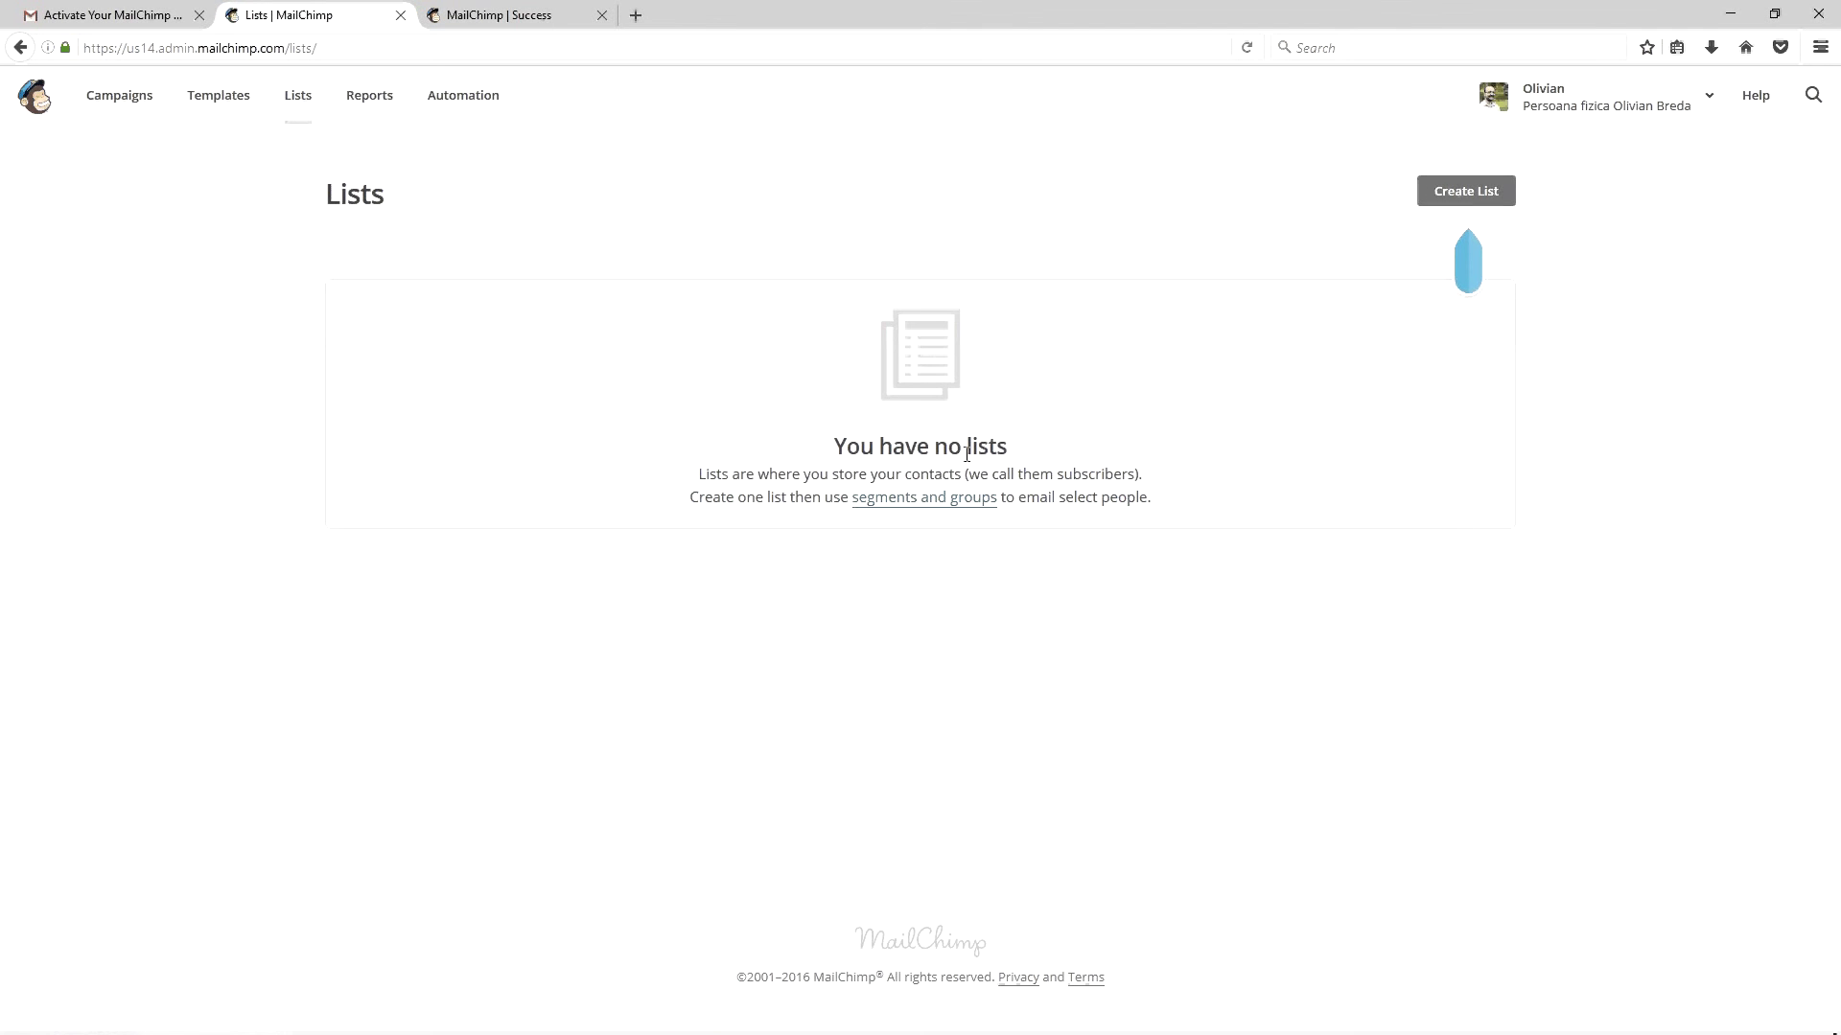
left_click(1465, 191)
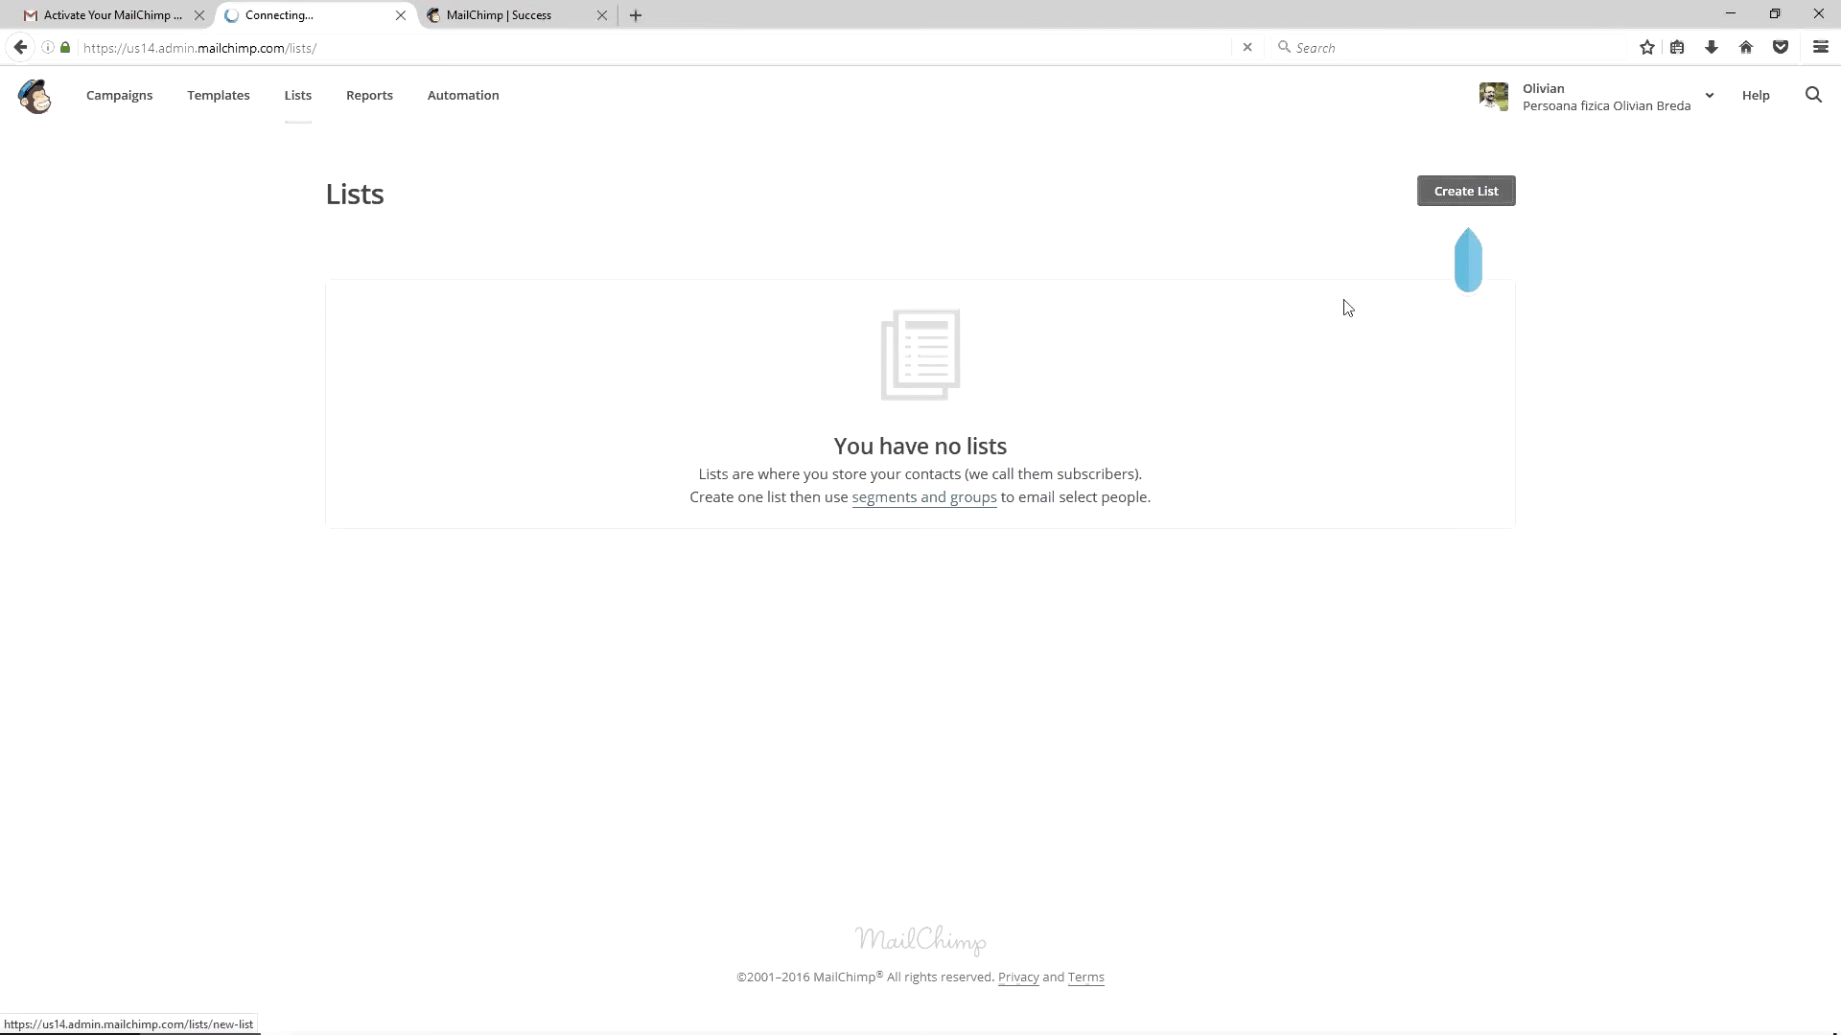
left_click(621, 352)
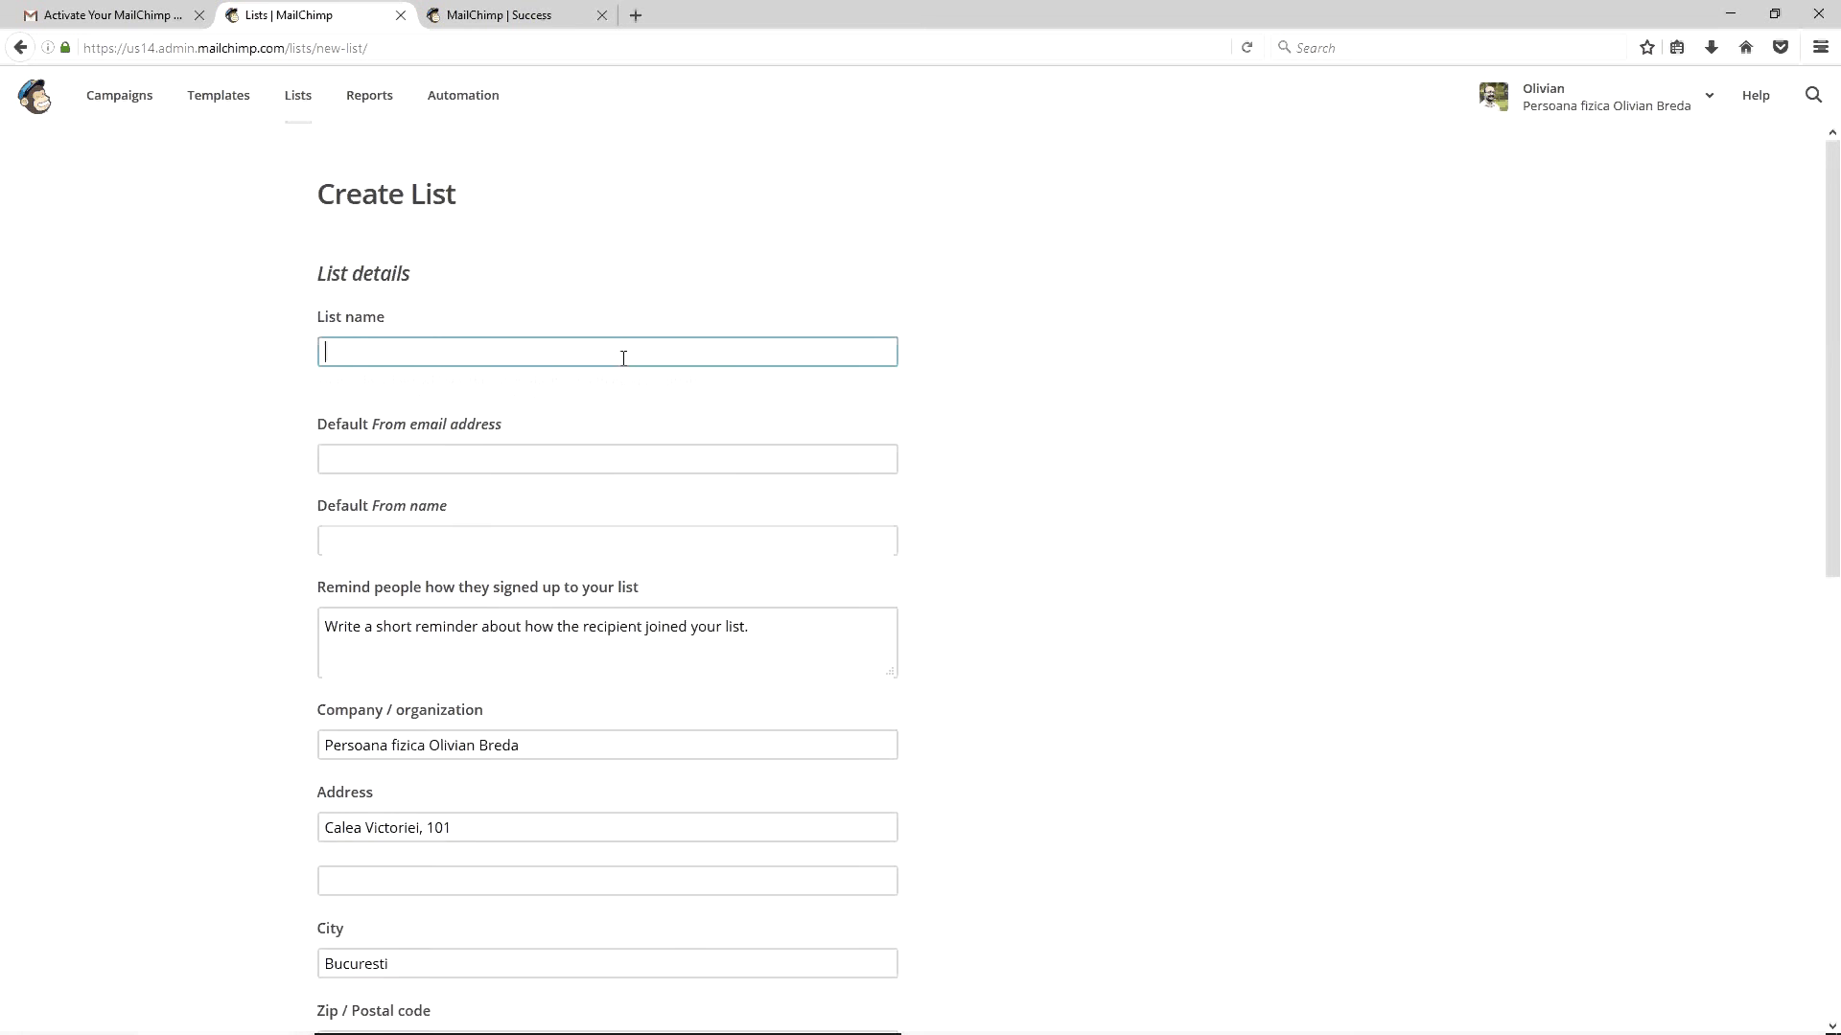
Enter the friends list name ('Lista prieteni …') and the owner's Gmail address as default From email
type("Lista ")
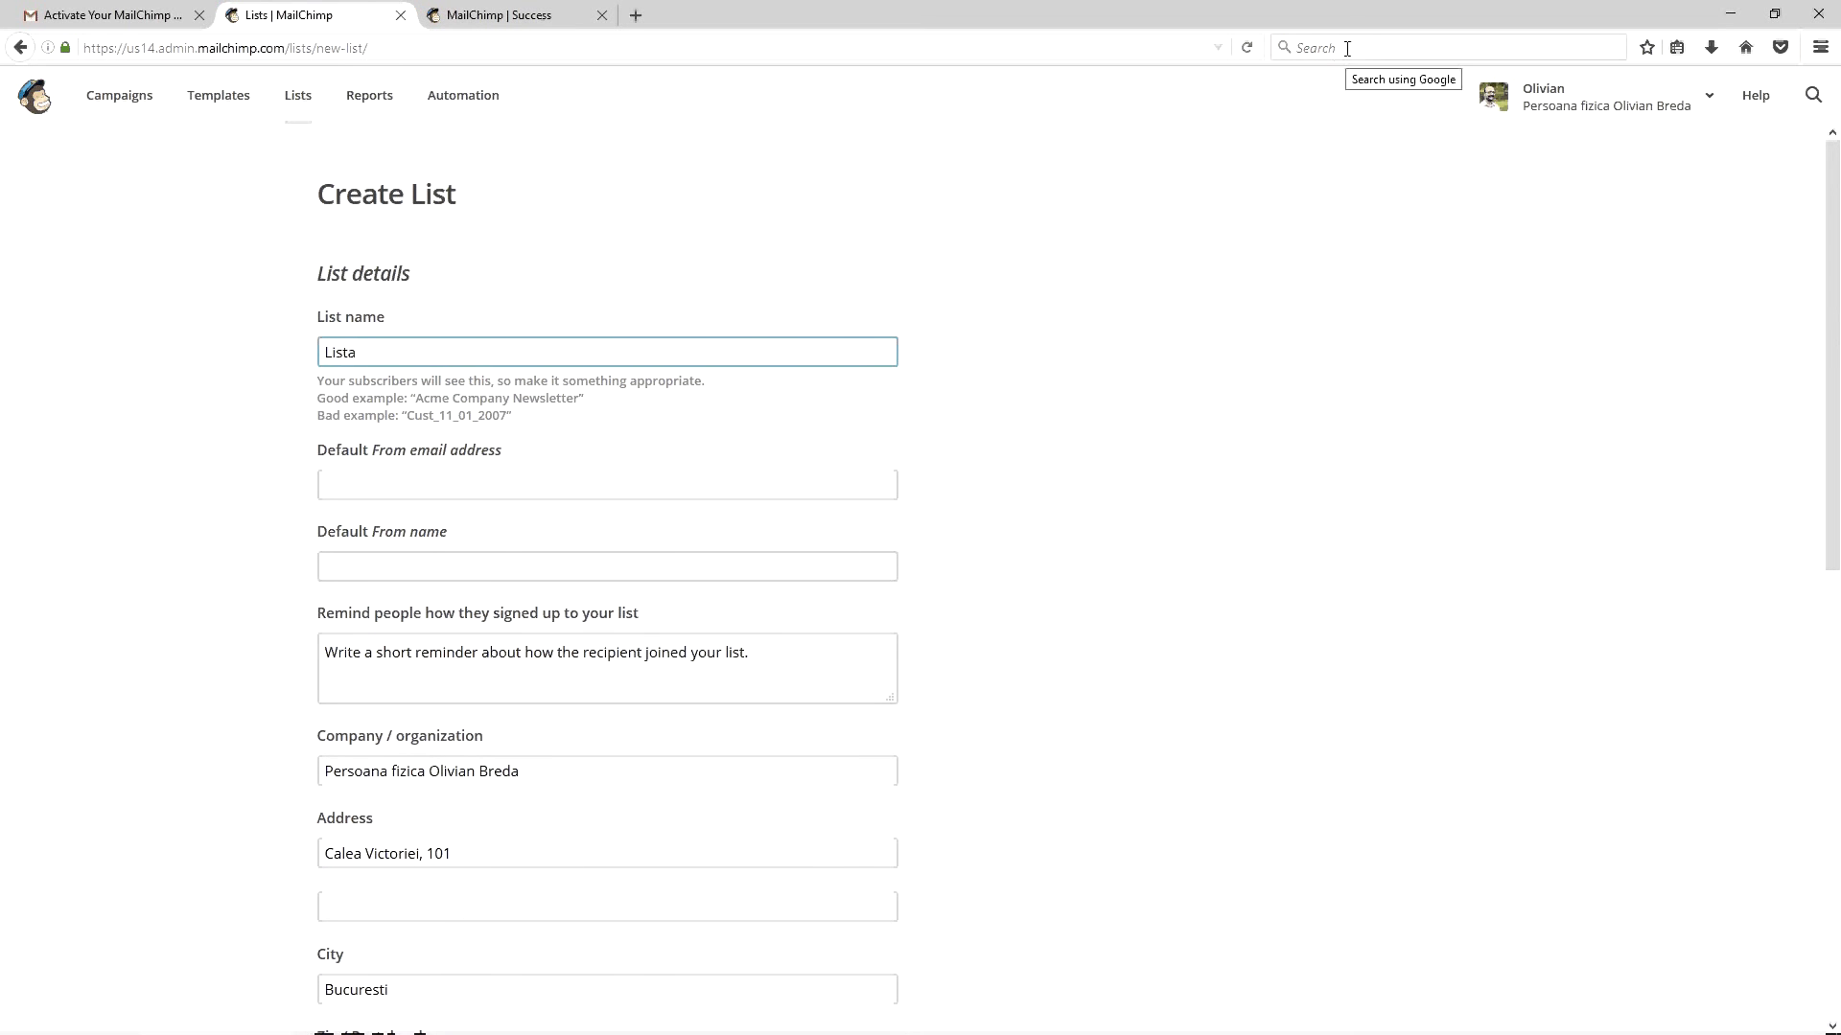
type("prieteni ")
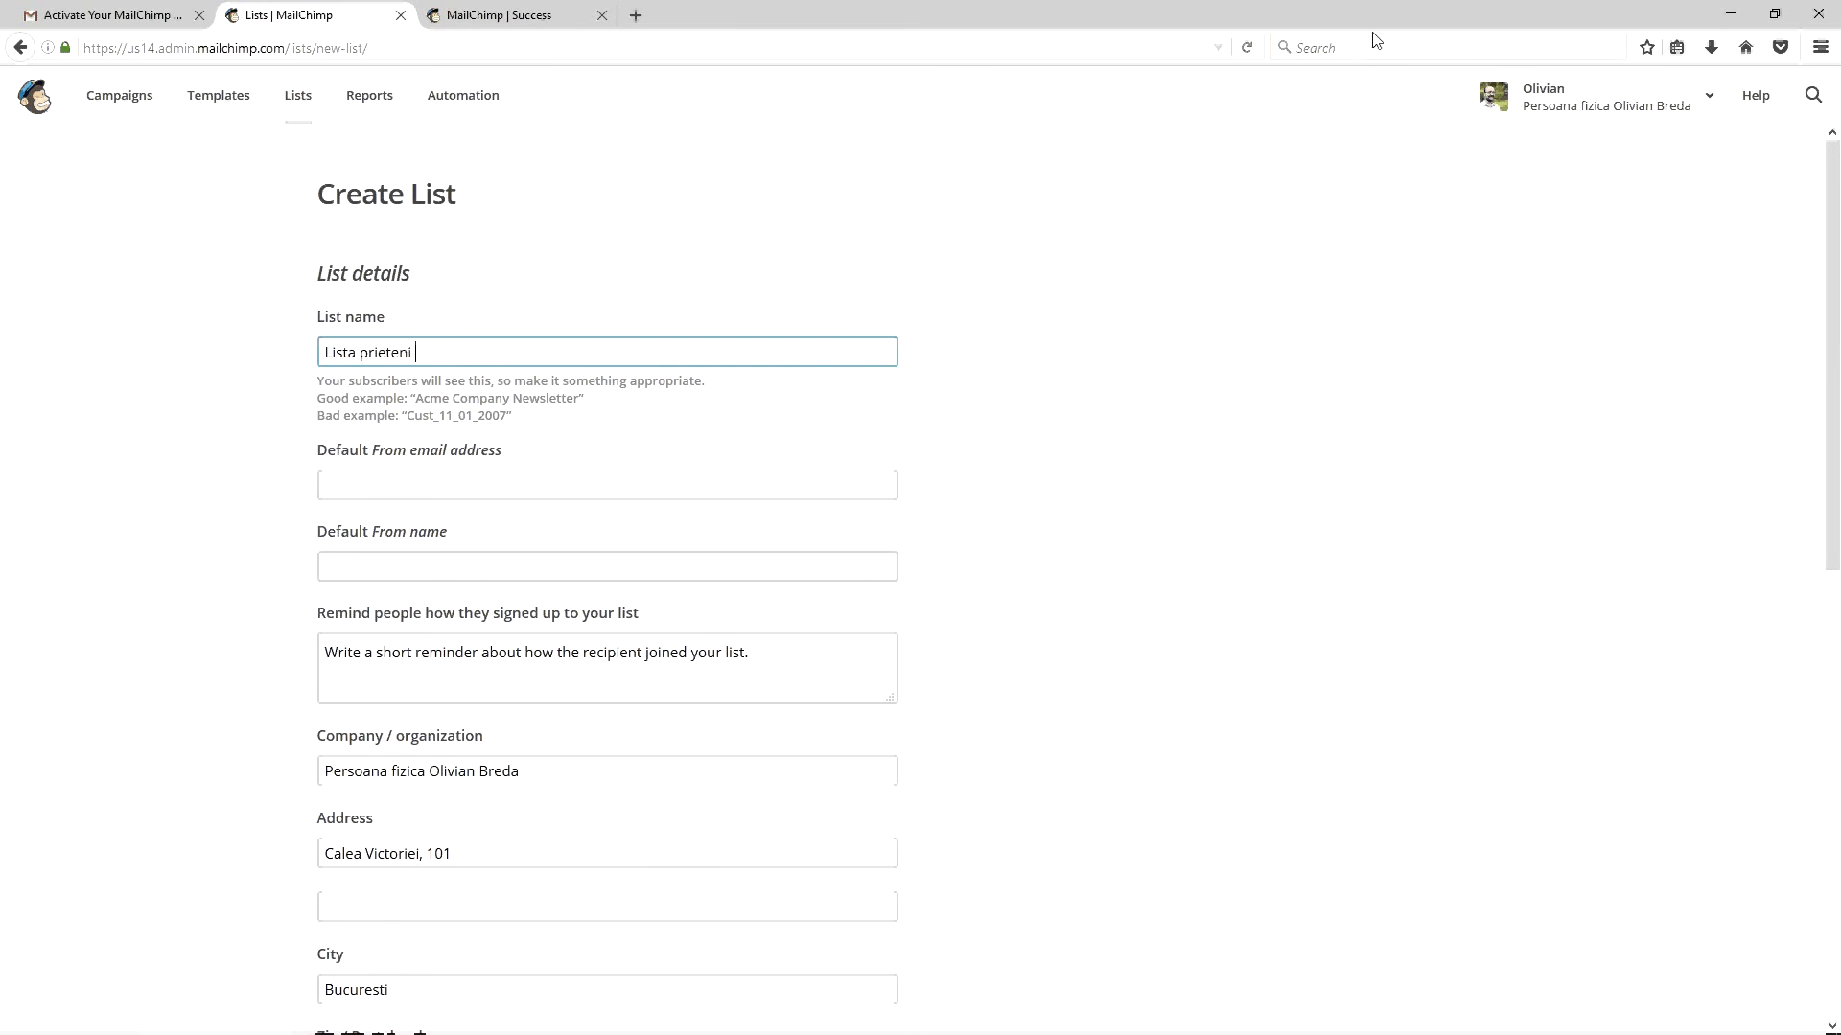
key("Tab")
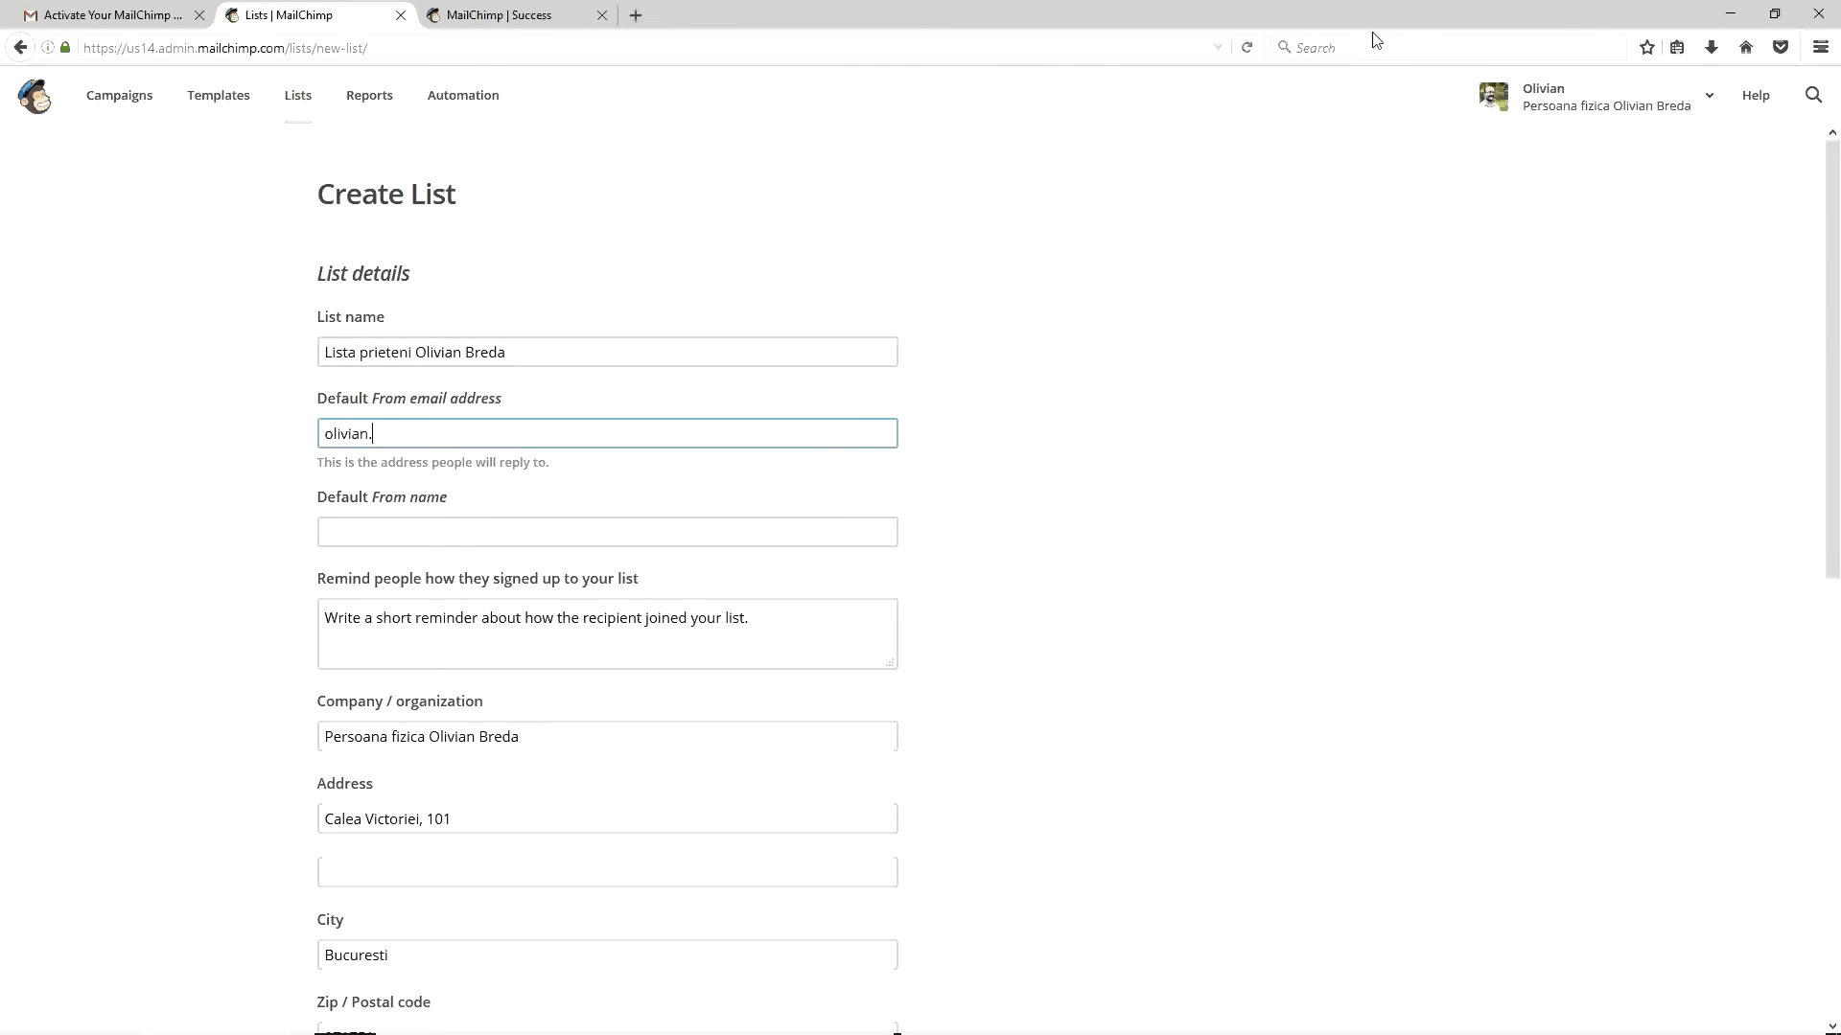
key("Tab")
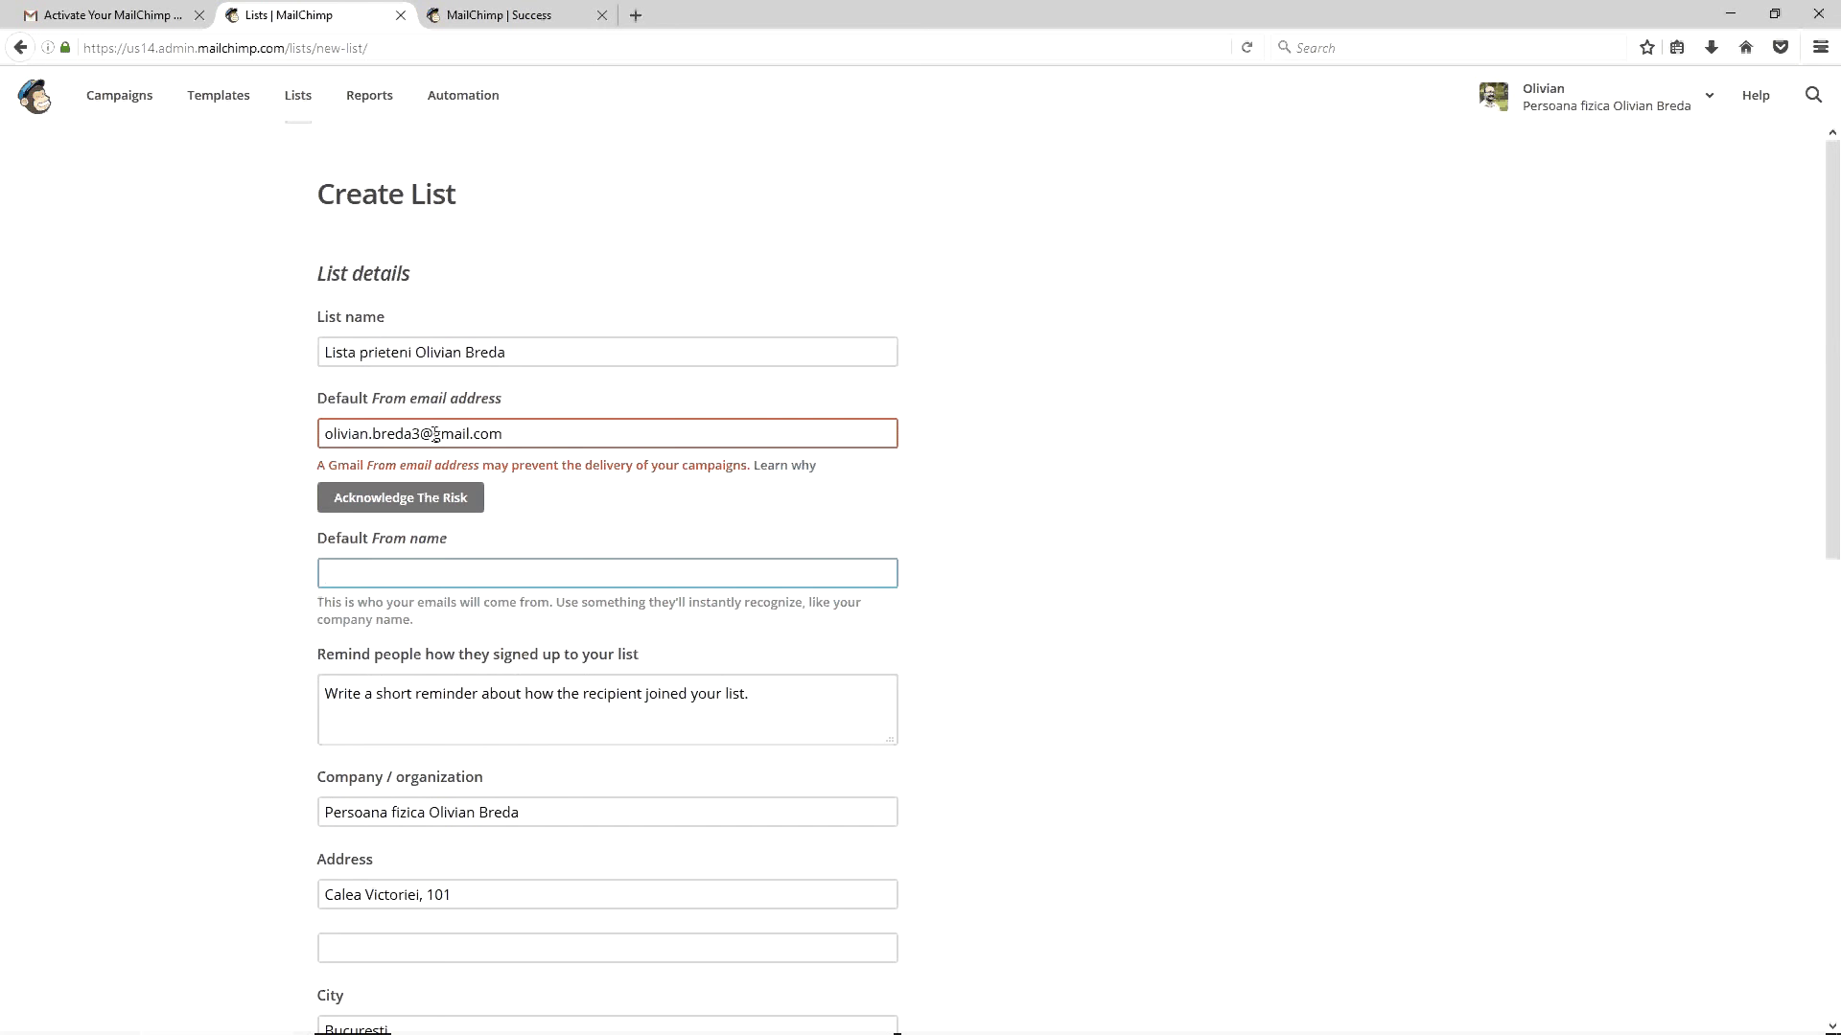
Acknowledge the Gmail sender warning and accept the deliverability risk
left_click(444, 499)
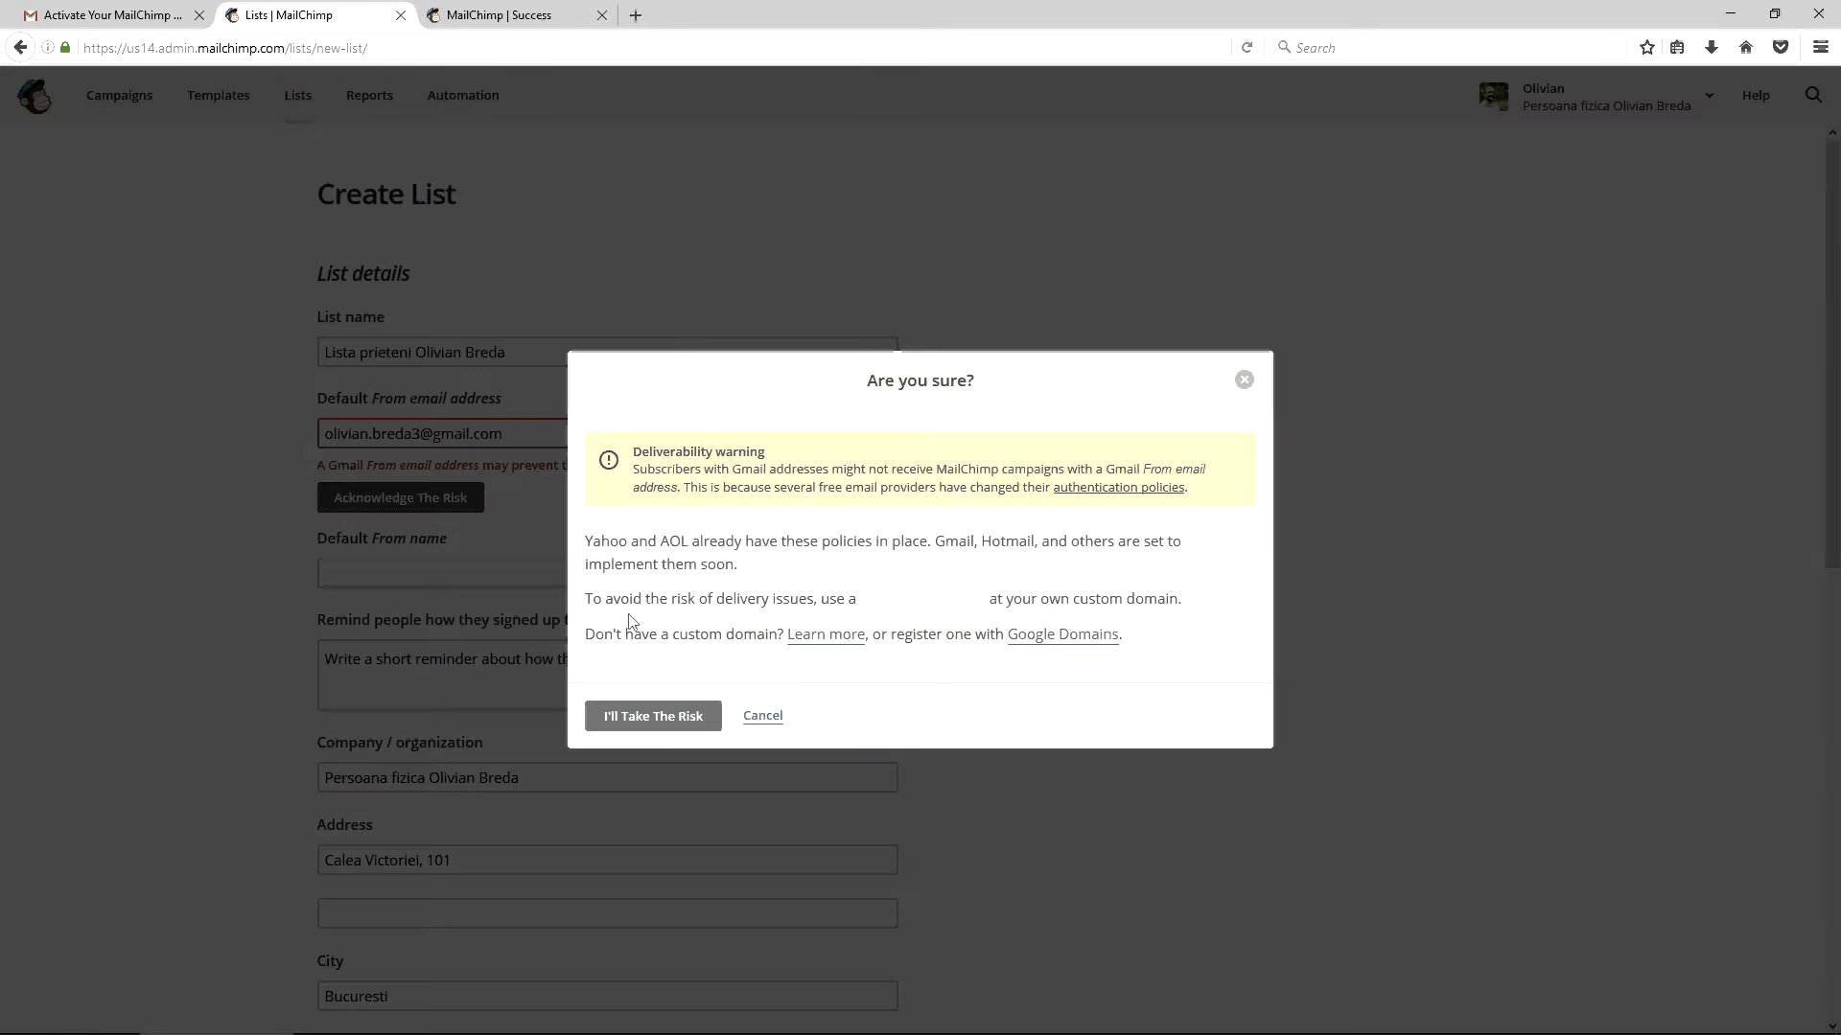
left_click(648, 712)
left_click(413, 429)
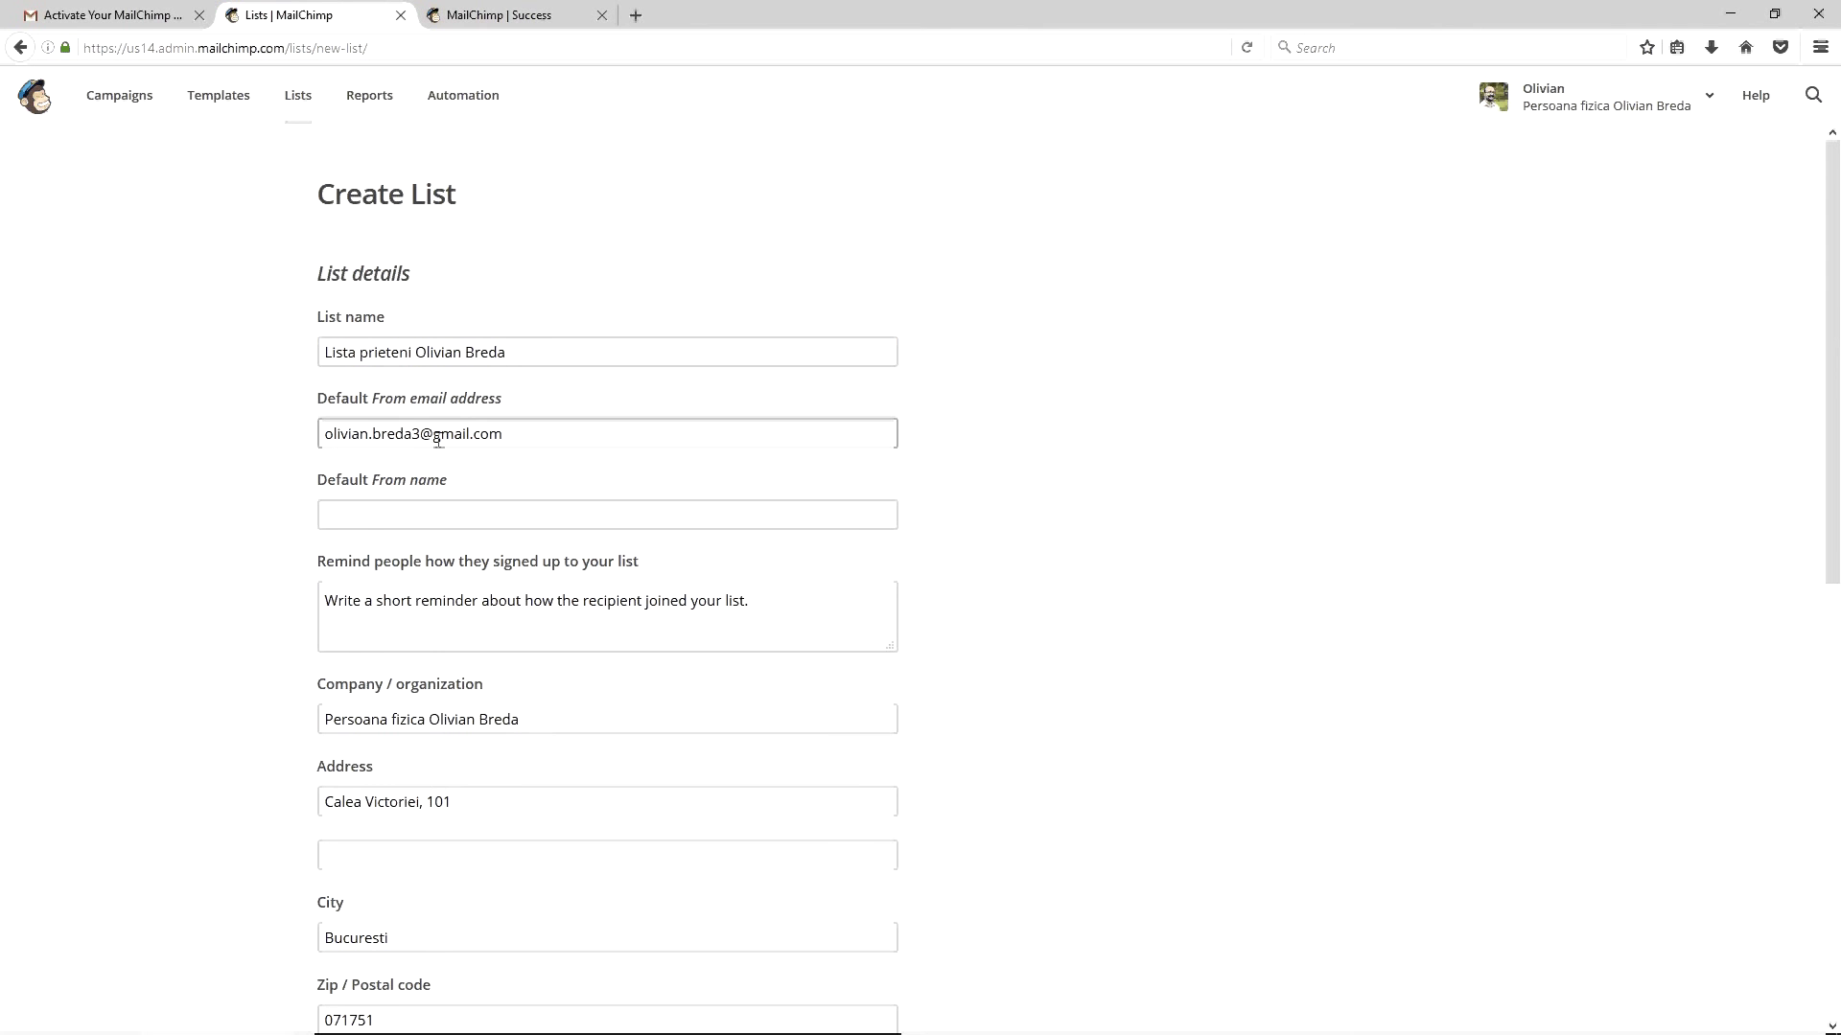
Reopen the warning, read the Yahoo and custom-domain advice, and accept the risk again
double_click(416, 433)
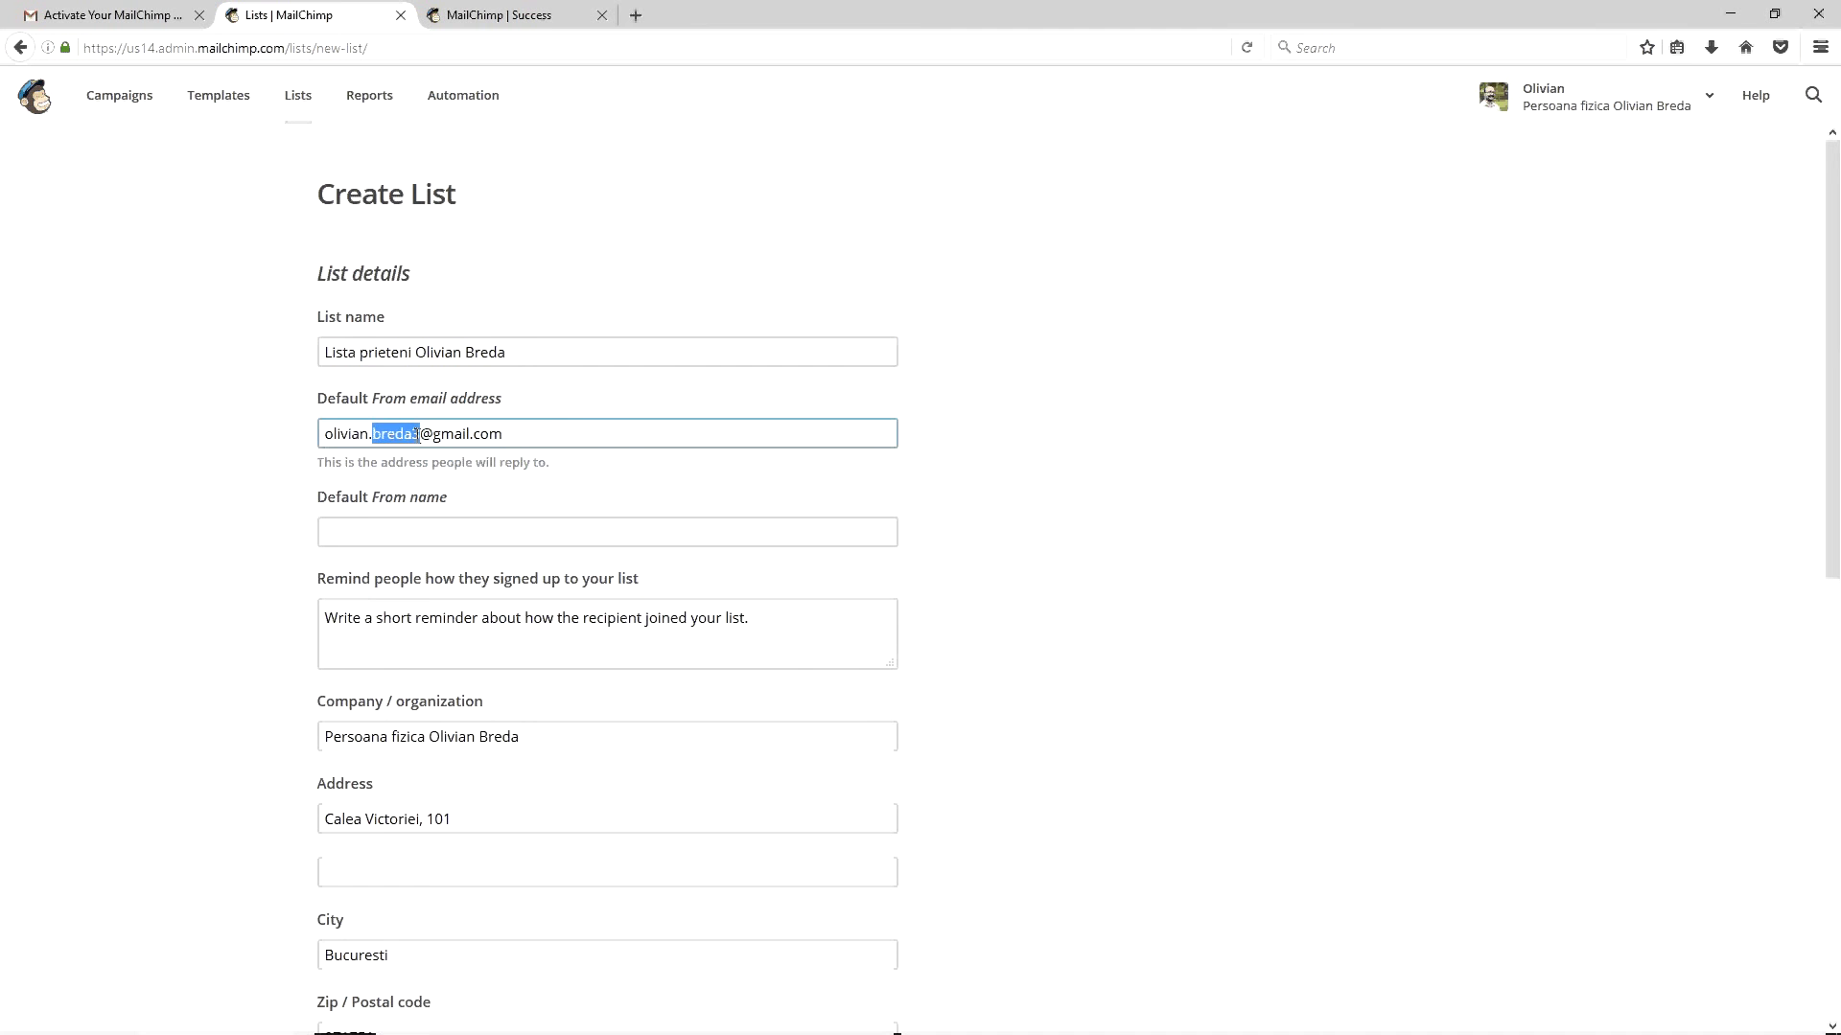
left_click(409, 534)
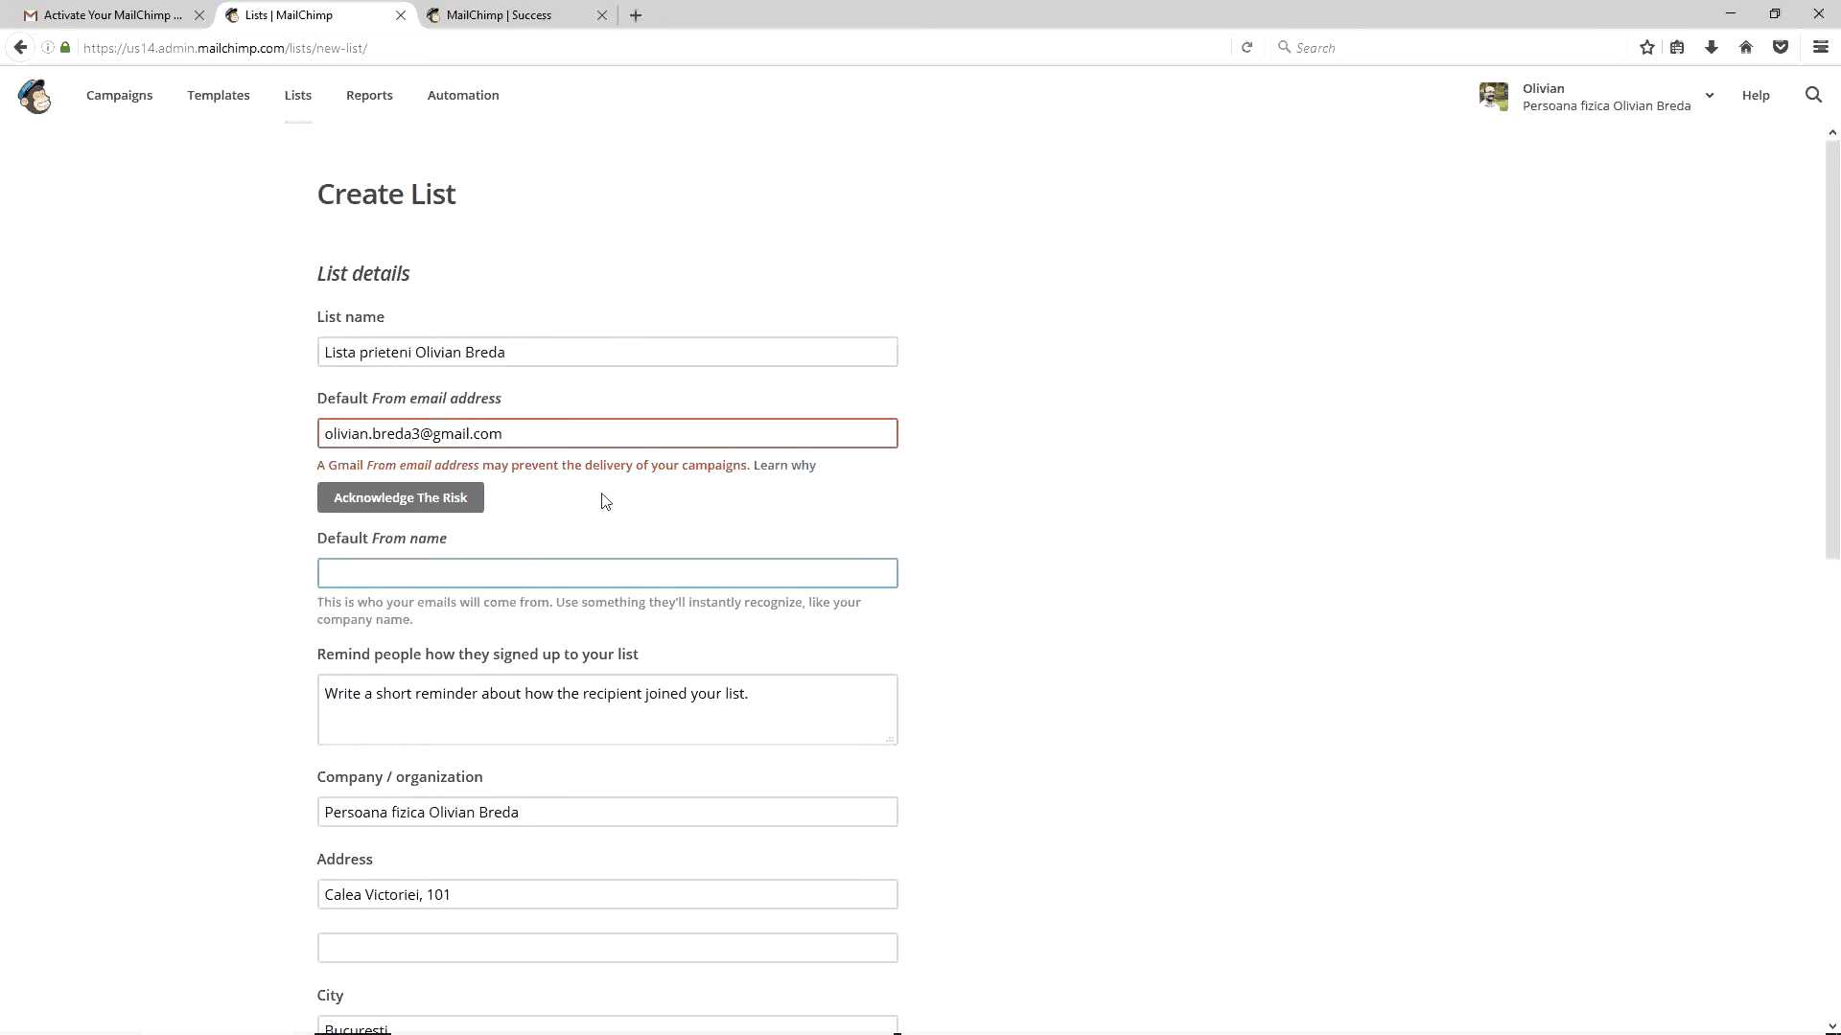
left_click(403, 500)
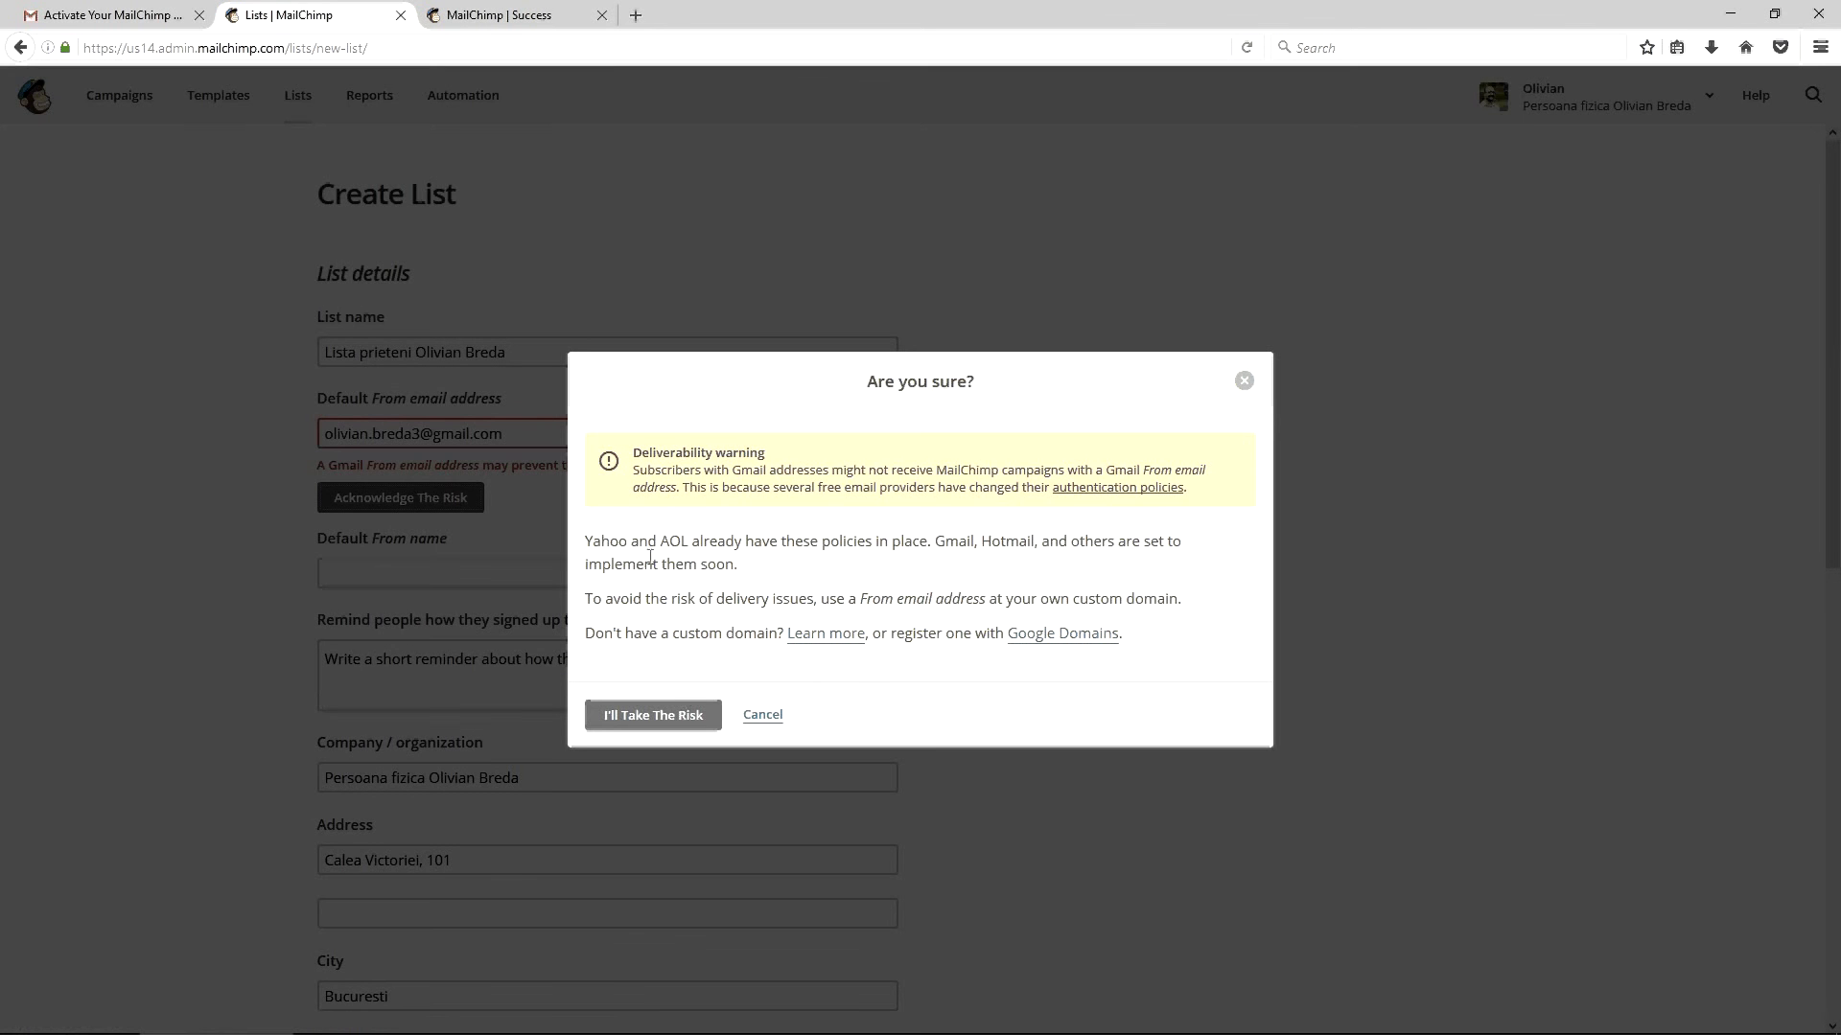
double_click(608, 542)
left_click_drag(713, 601, 947, 635)
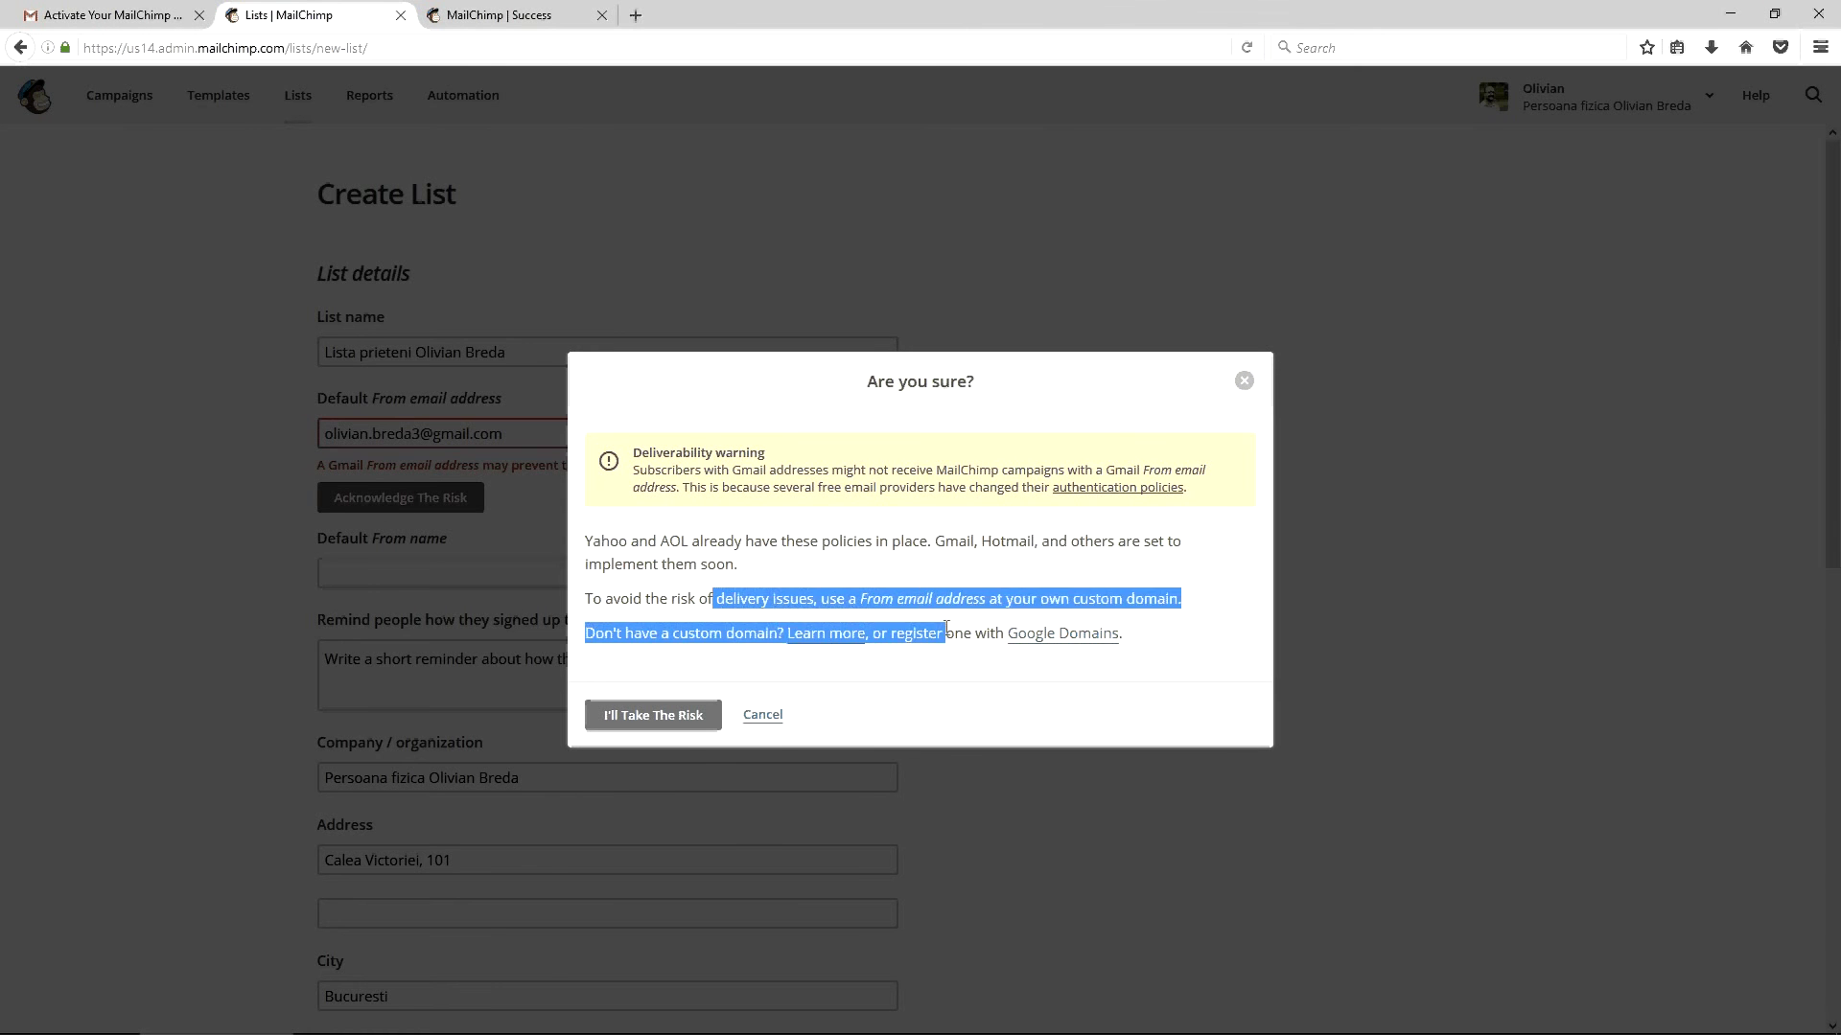
left_click(683, 707)
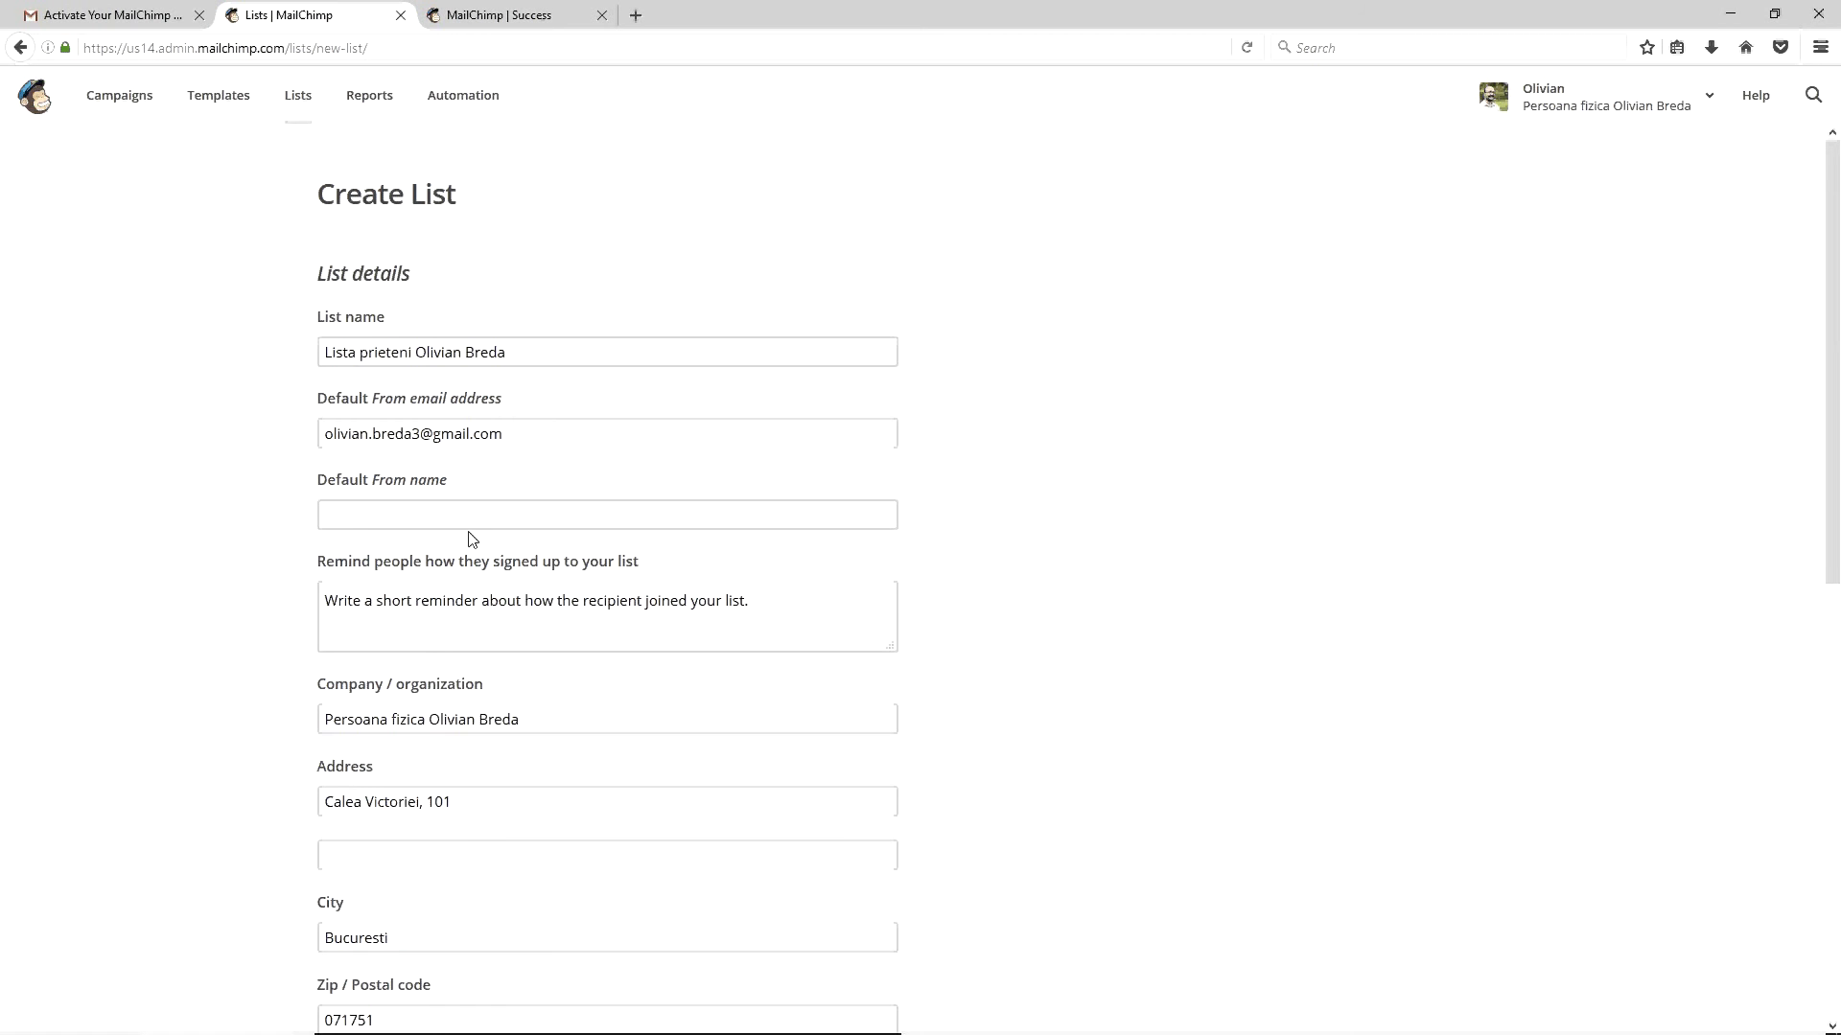
Enter the owner's name marked '(cont demo)' as sender and a Romanian sign-up reminder
left_click(594, 519)
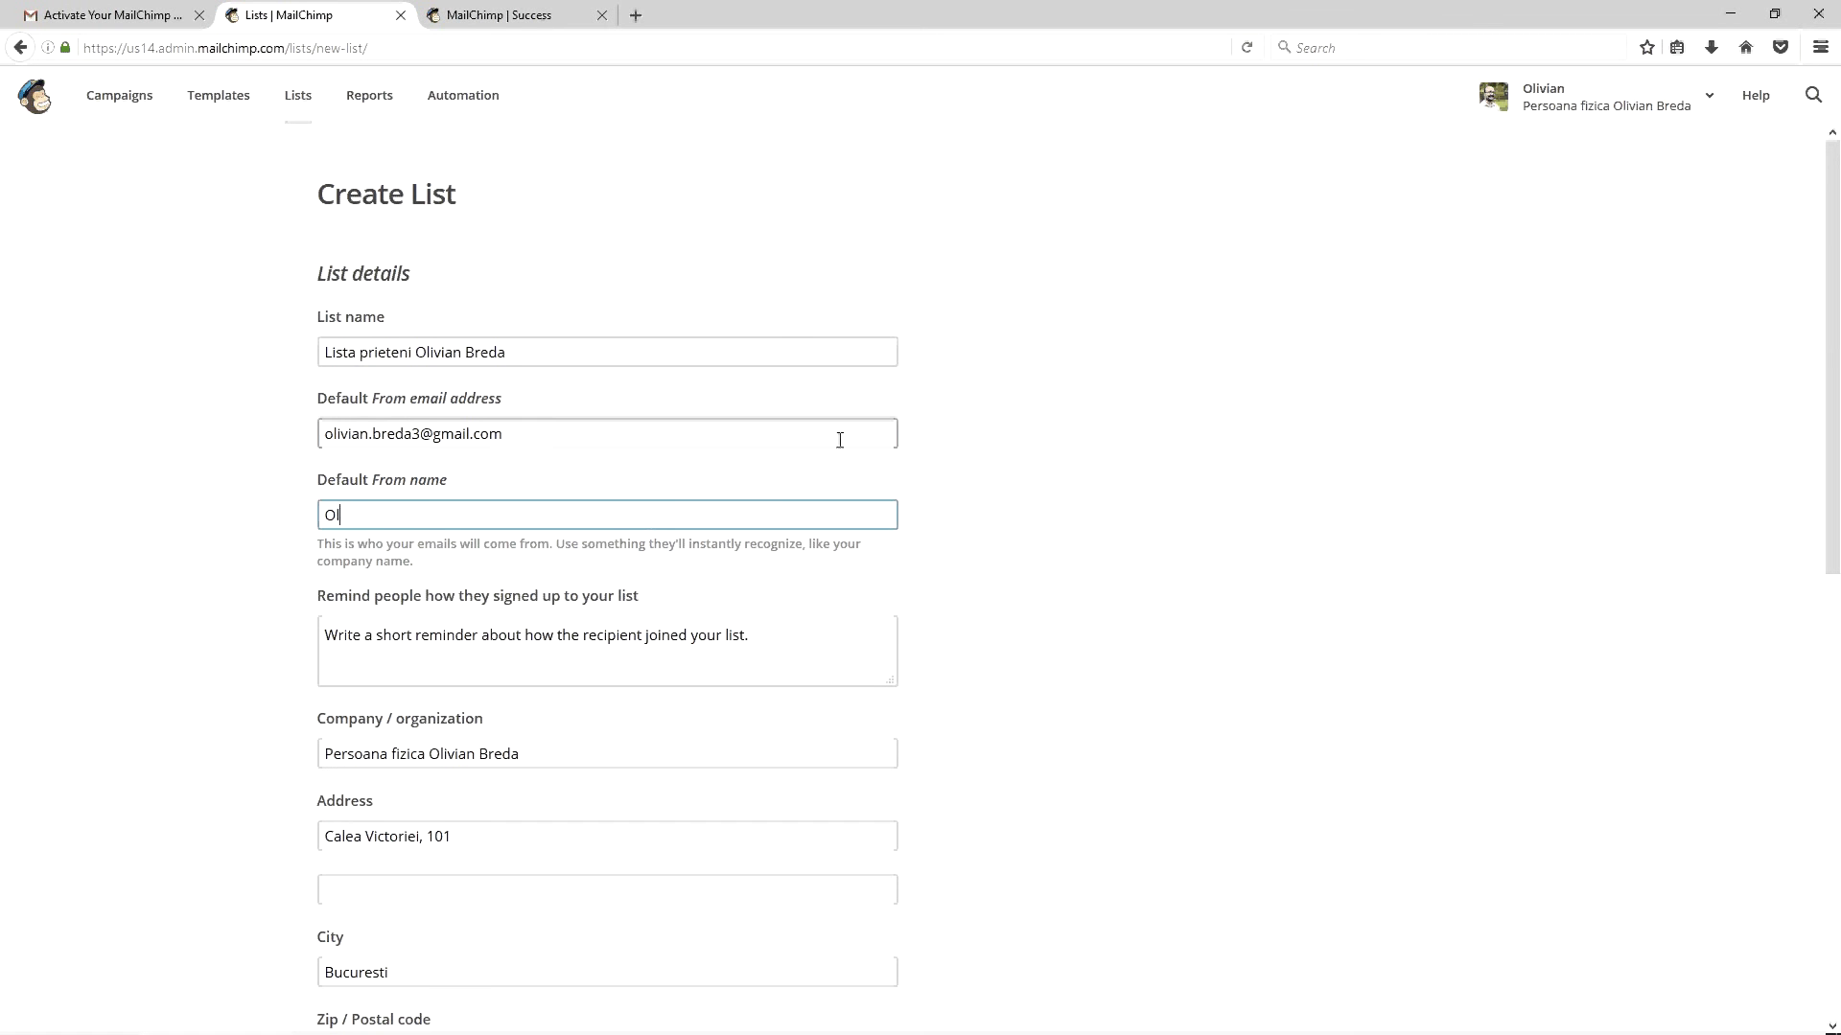
key("Tab")
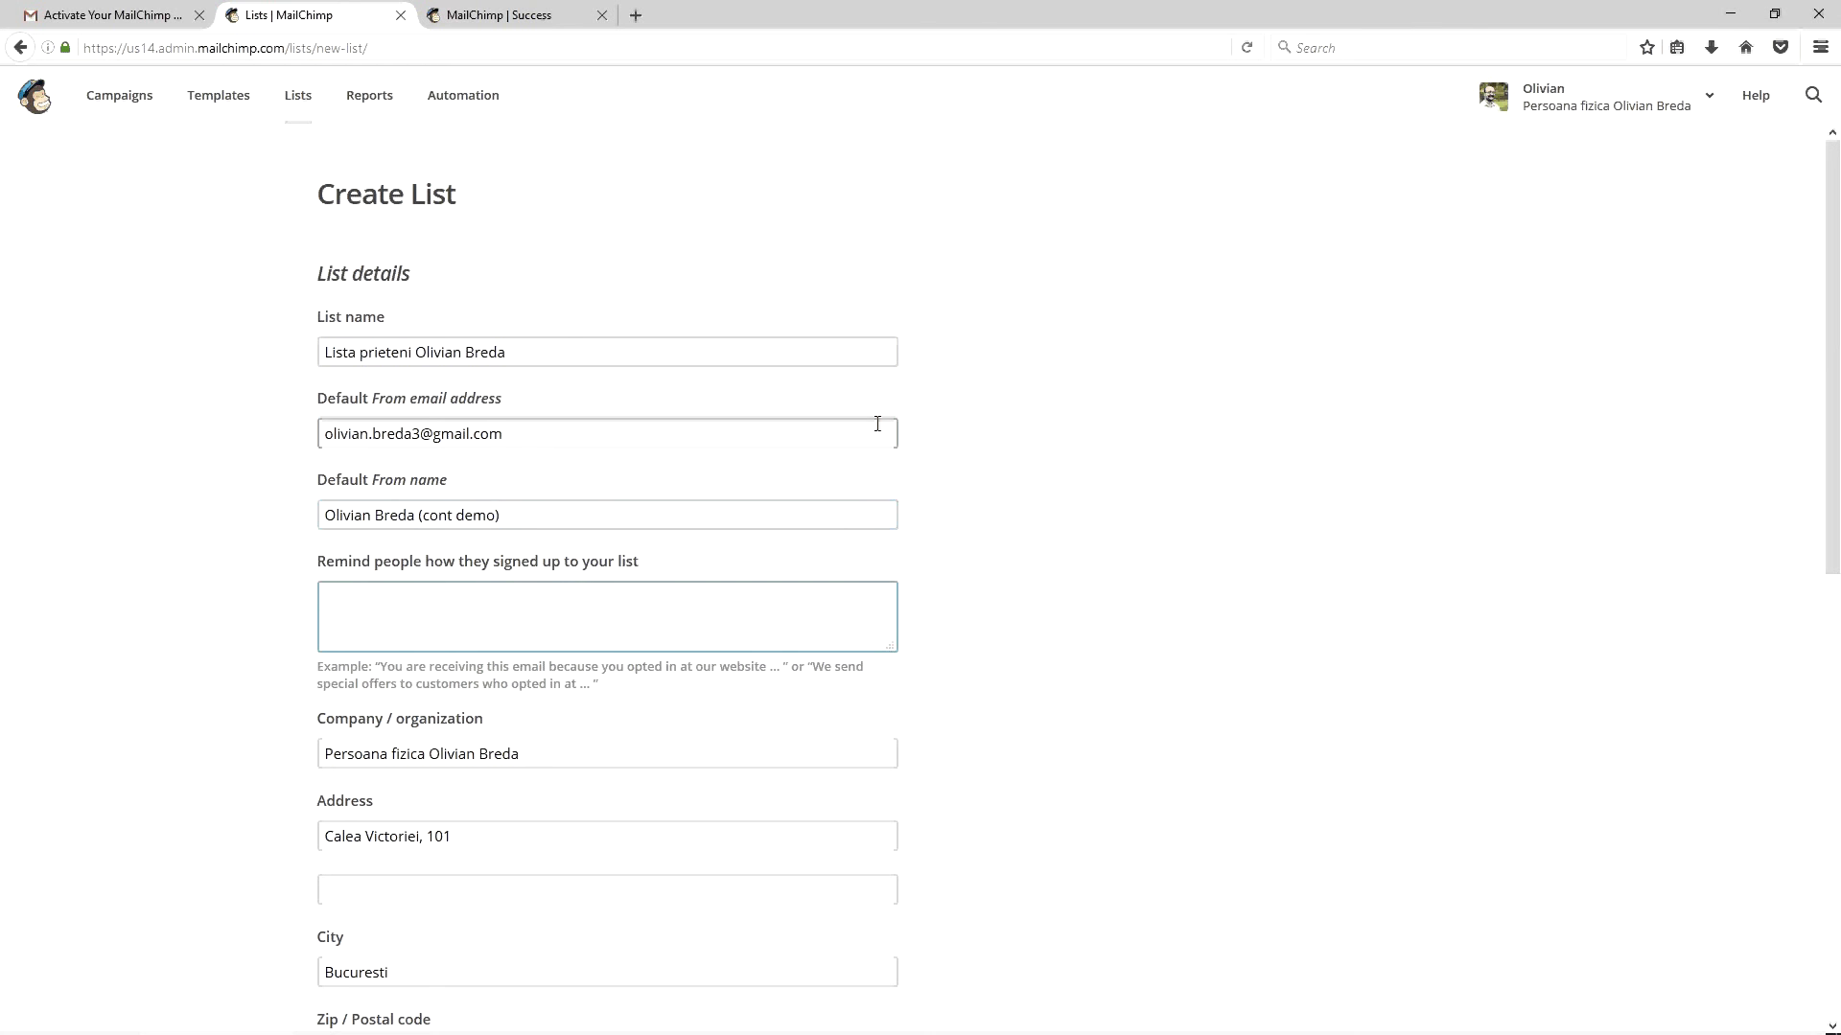
type("V-ati abonat pe site-ul ")
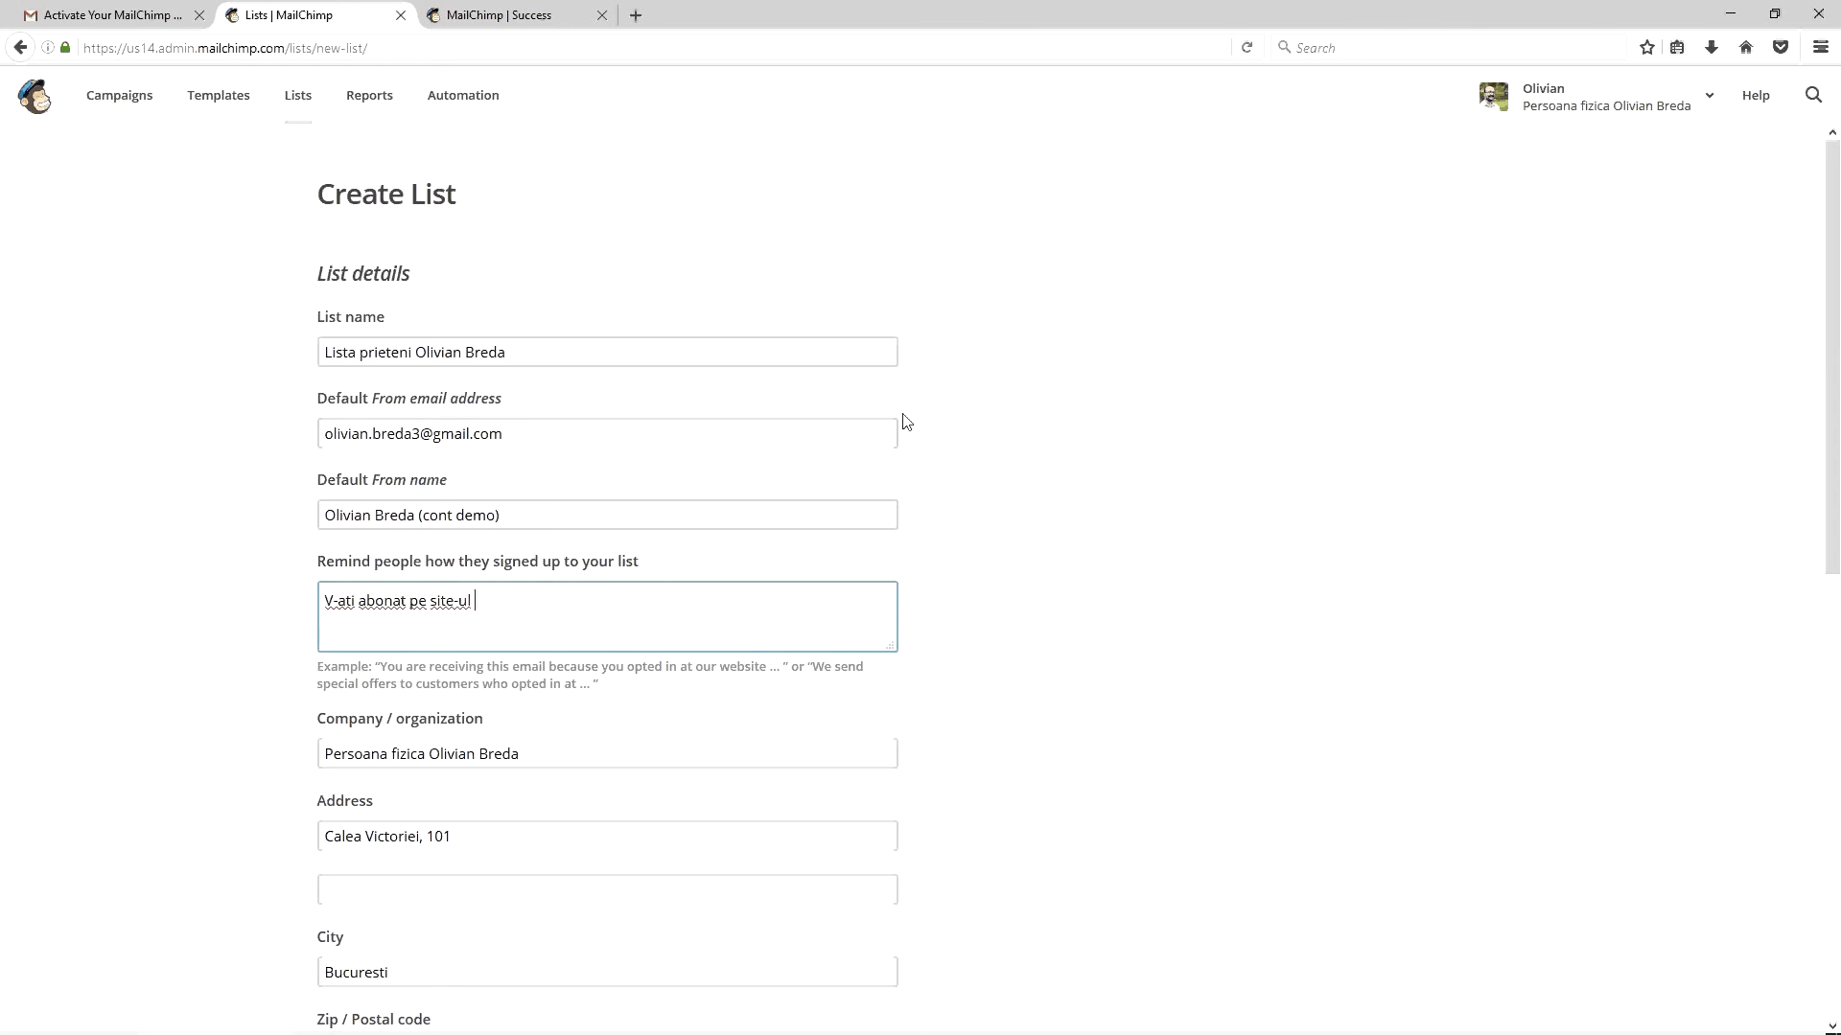
type("Olivian.ro")
type(".")
type("au mi-ați cer")
type("ut să vă ")
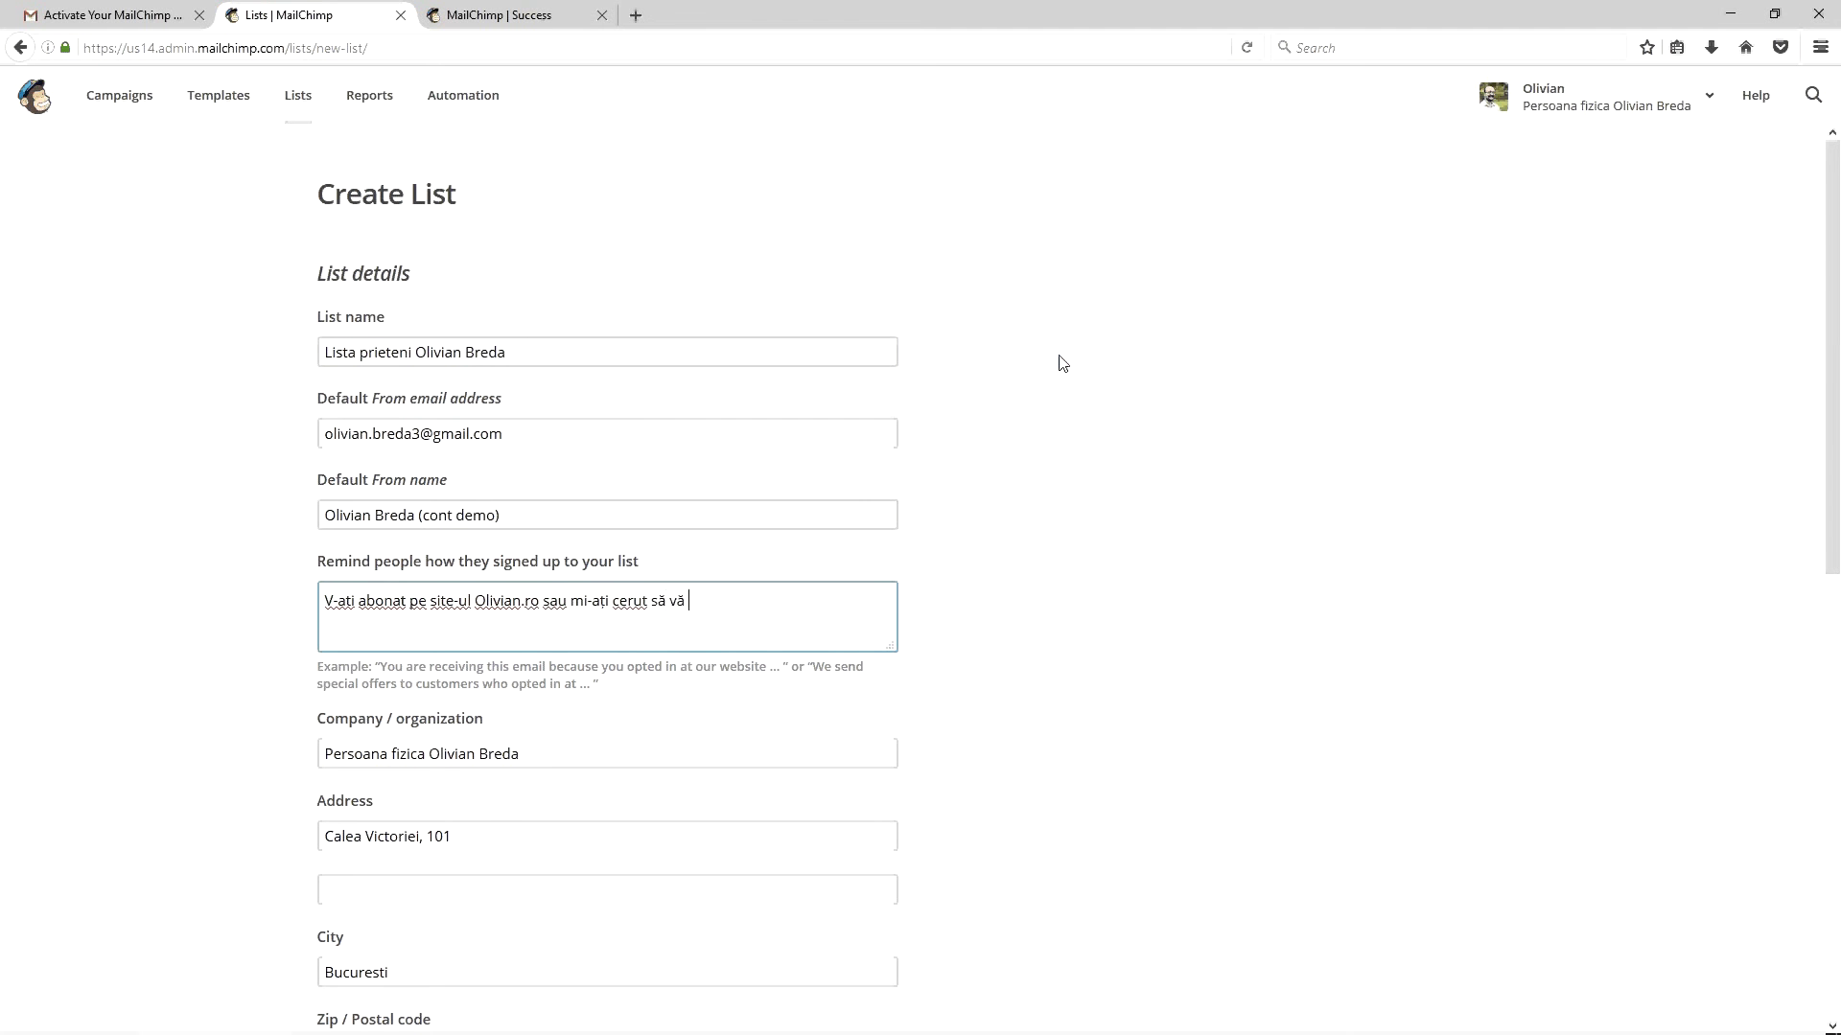
type("înscrieți pe listă.")
Fill in the contact phone number and save the new list
scroll(867, 520, "down", 5)
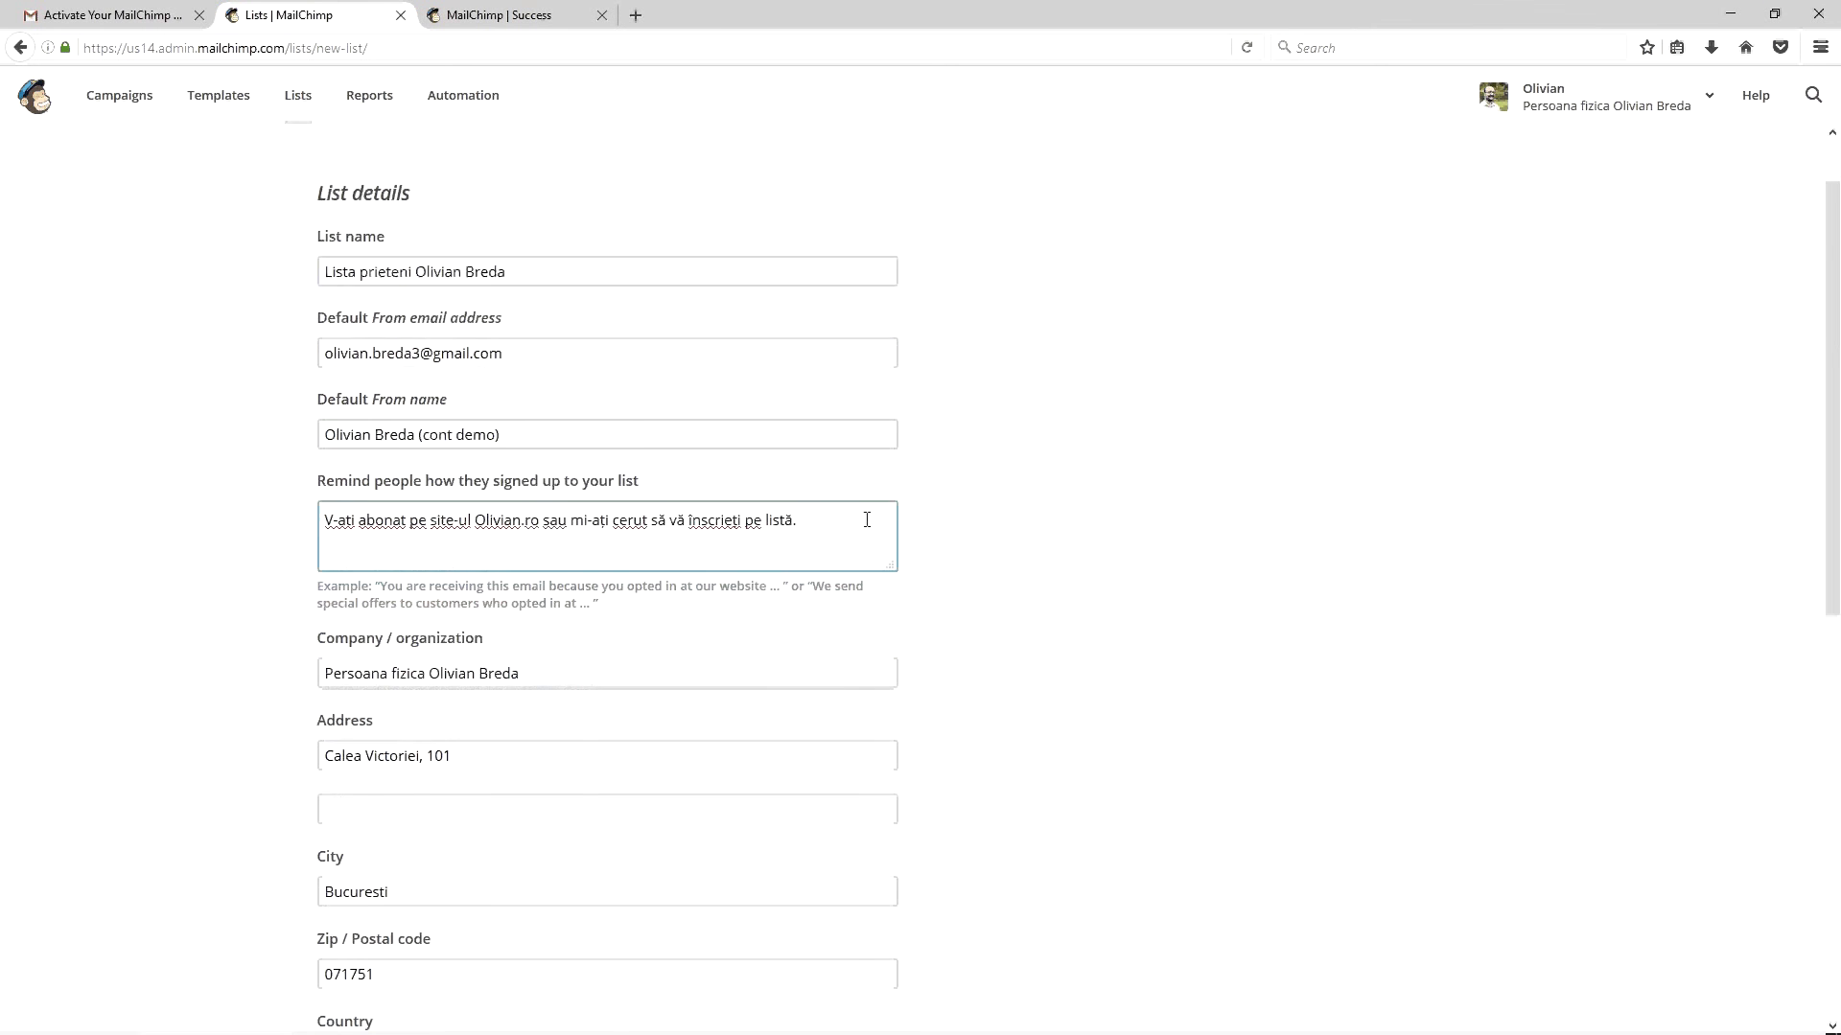
scroll(867, 520, "down", 3)
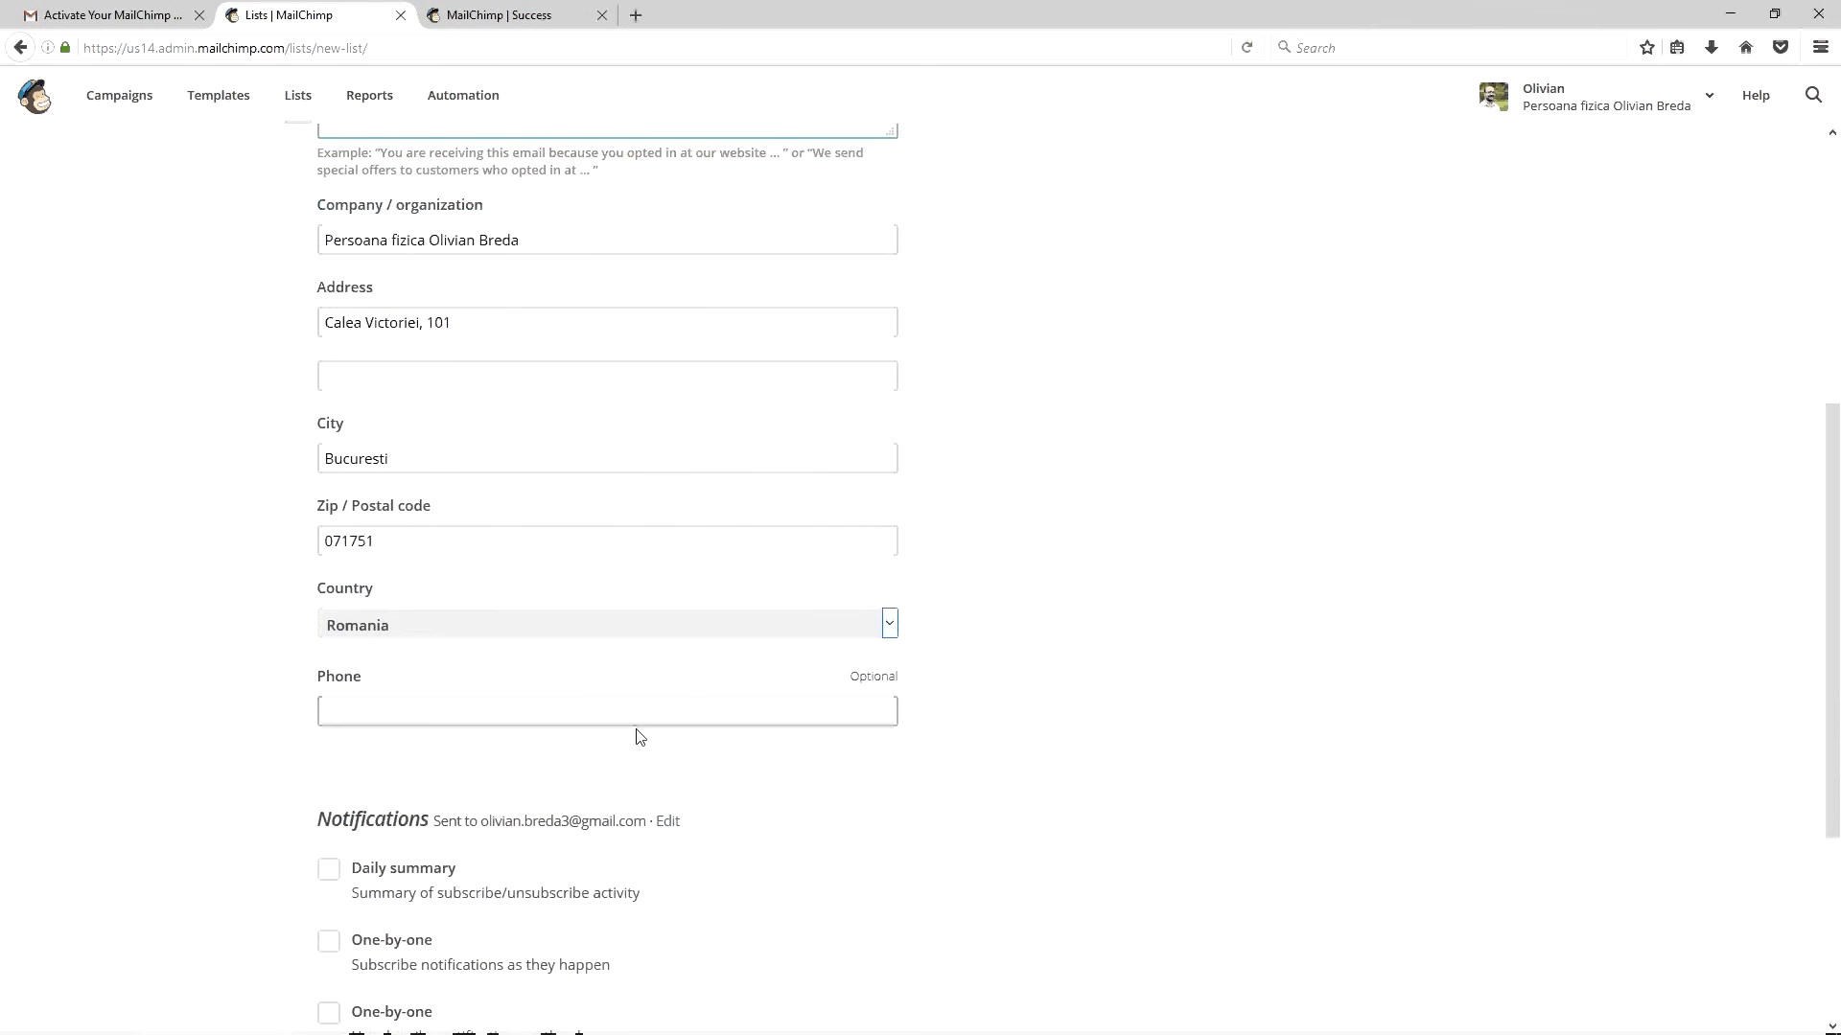
left_click(766, 625)
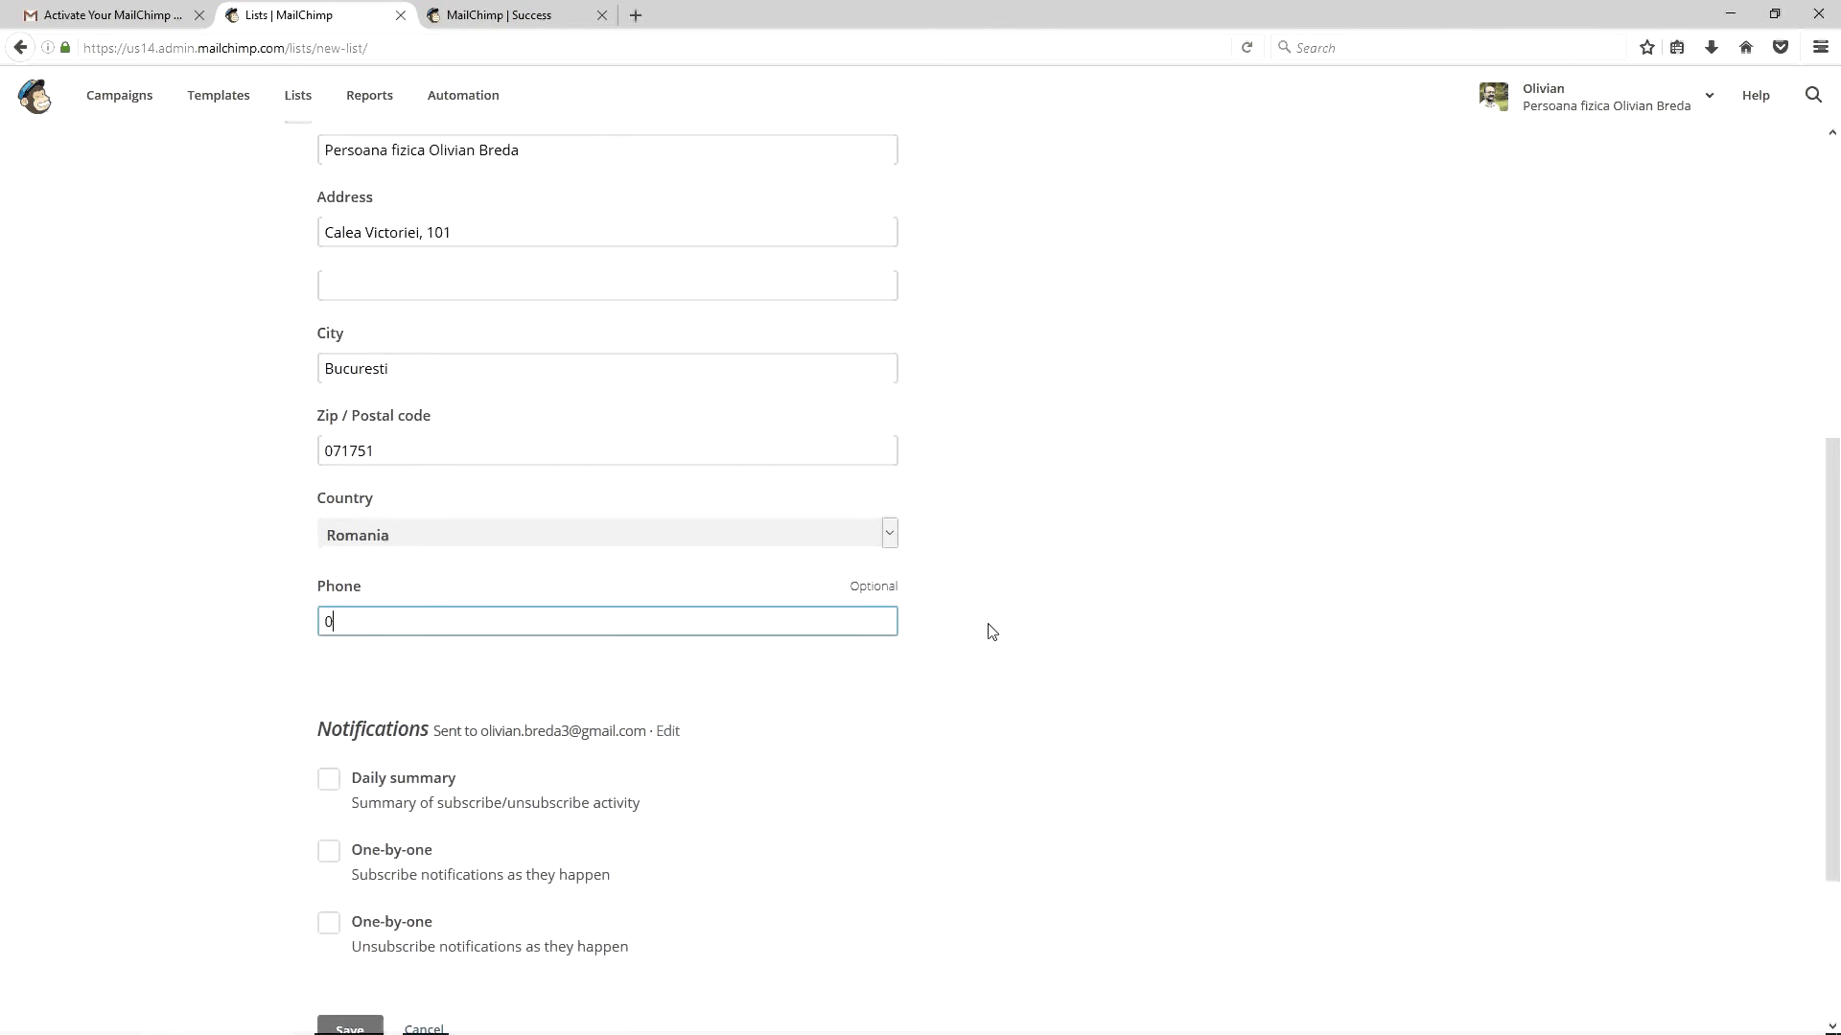
scroll(767, 648, "down", 4)
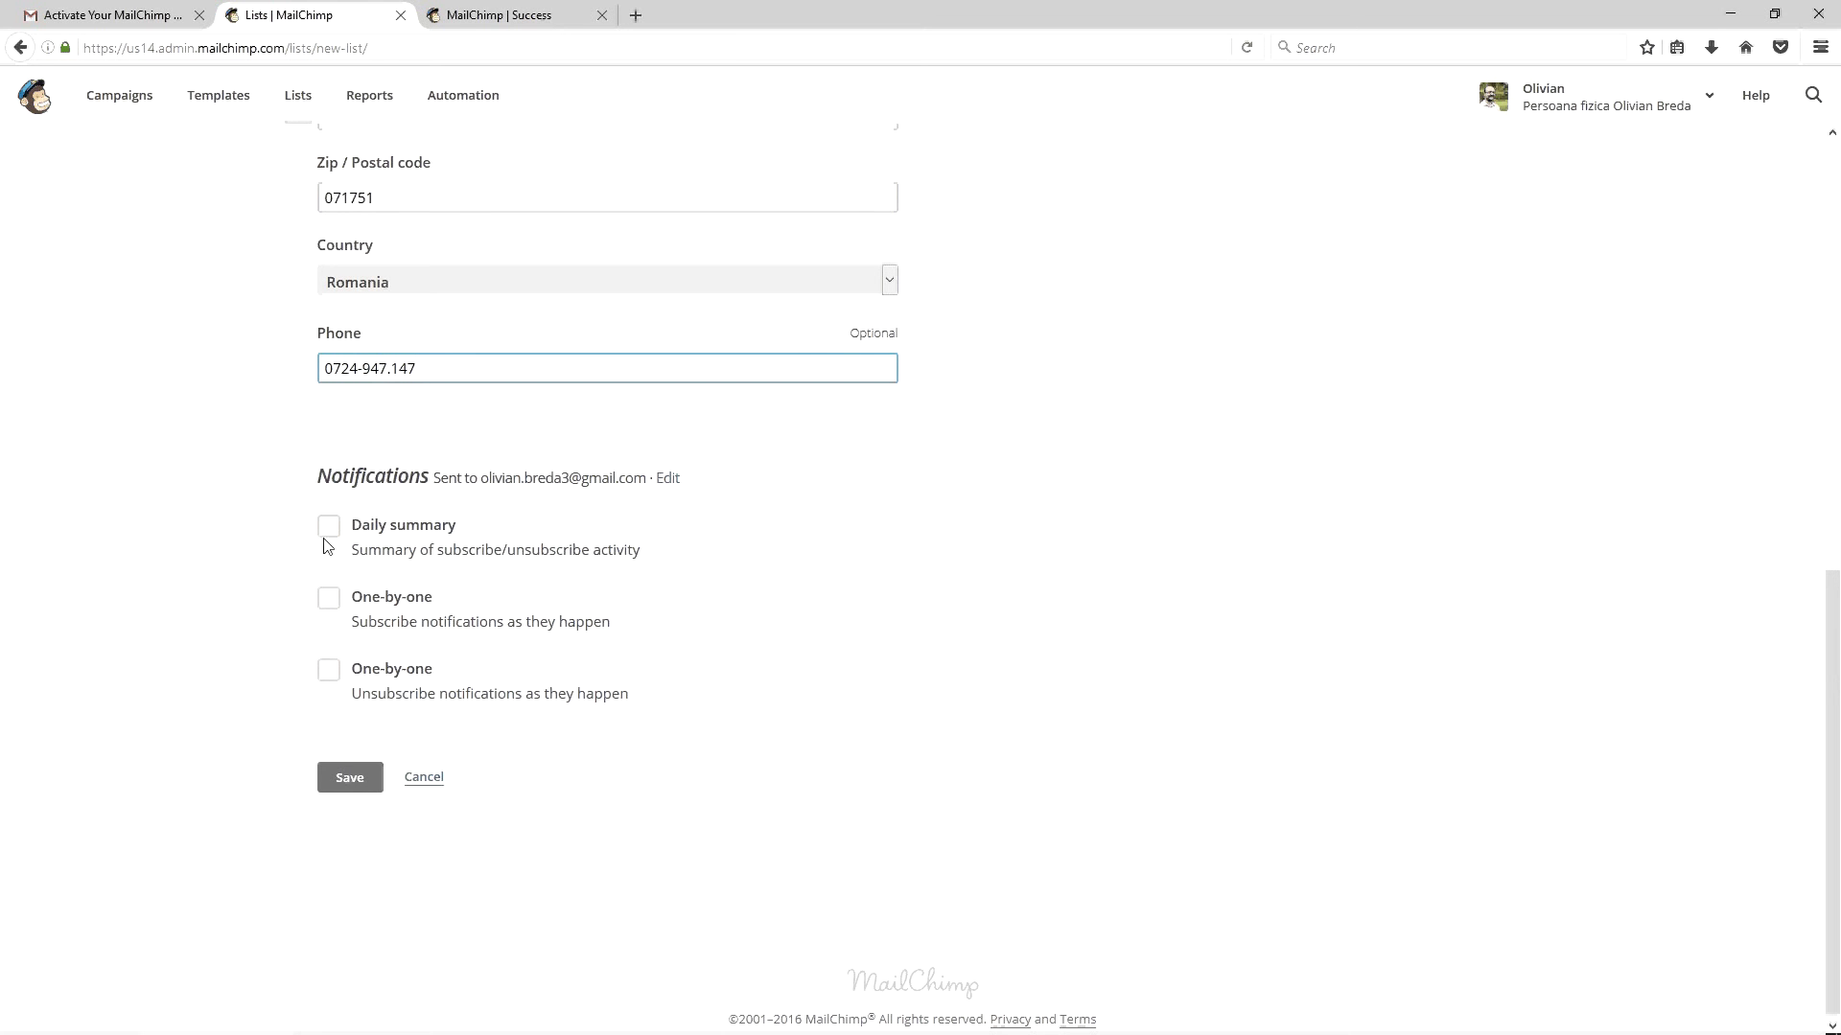
left_click(353, 773)
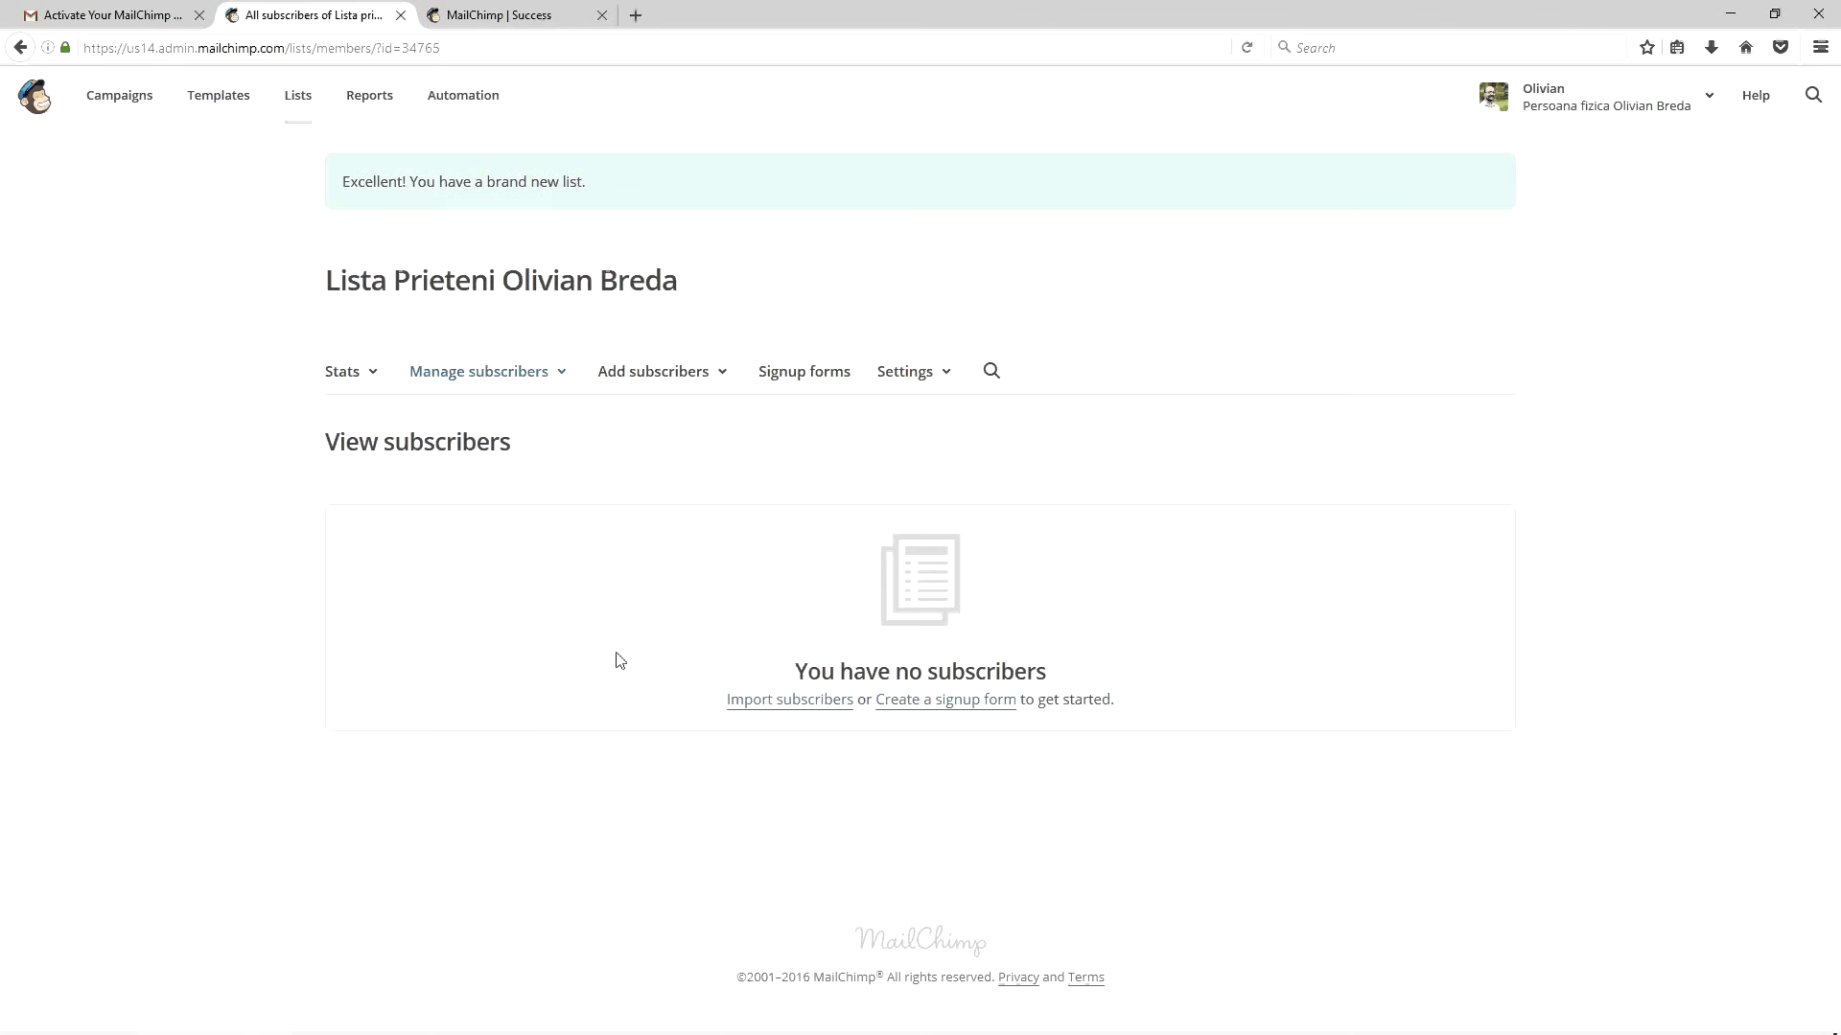
Start a subscriber import using Copy/paste from file and continue to the paste step
left_click(774, 707)
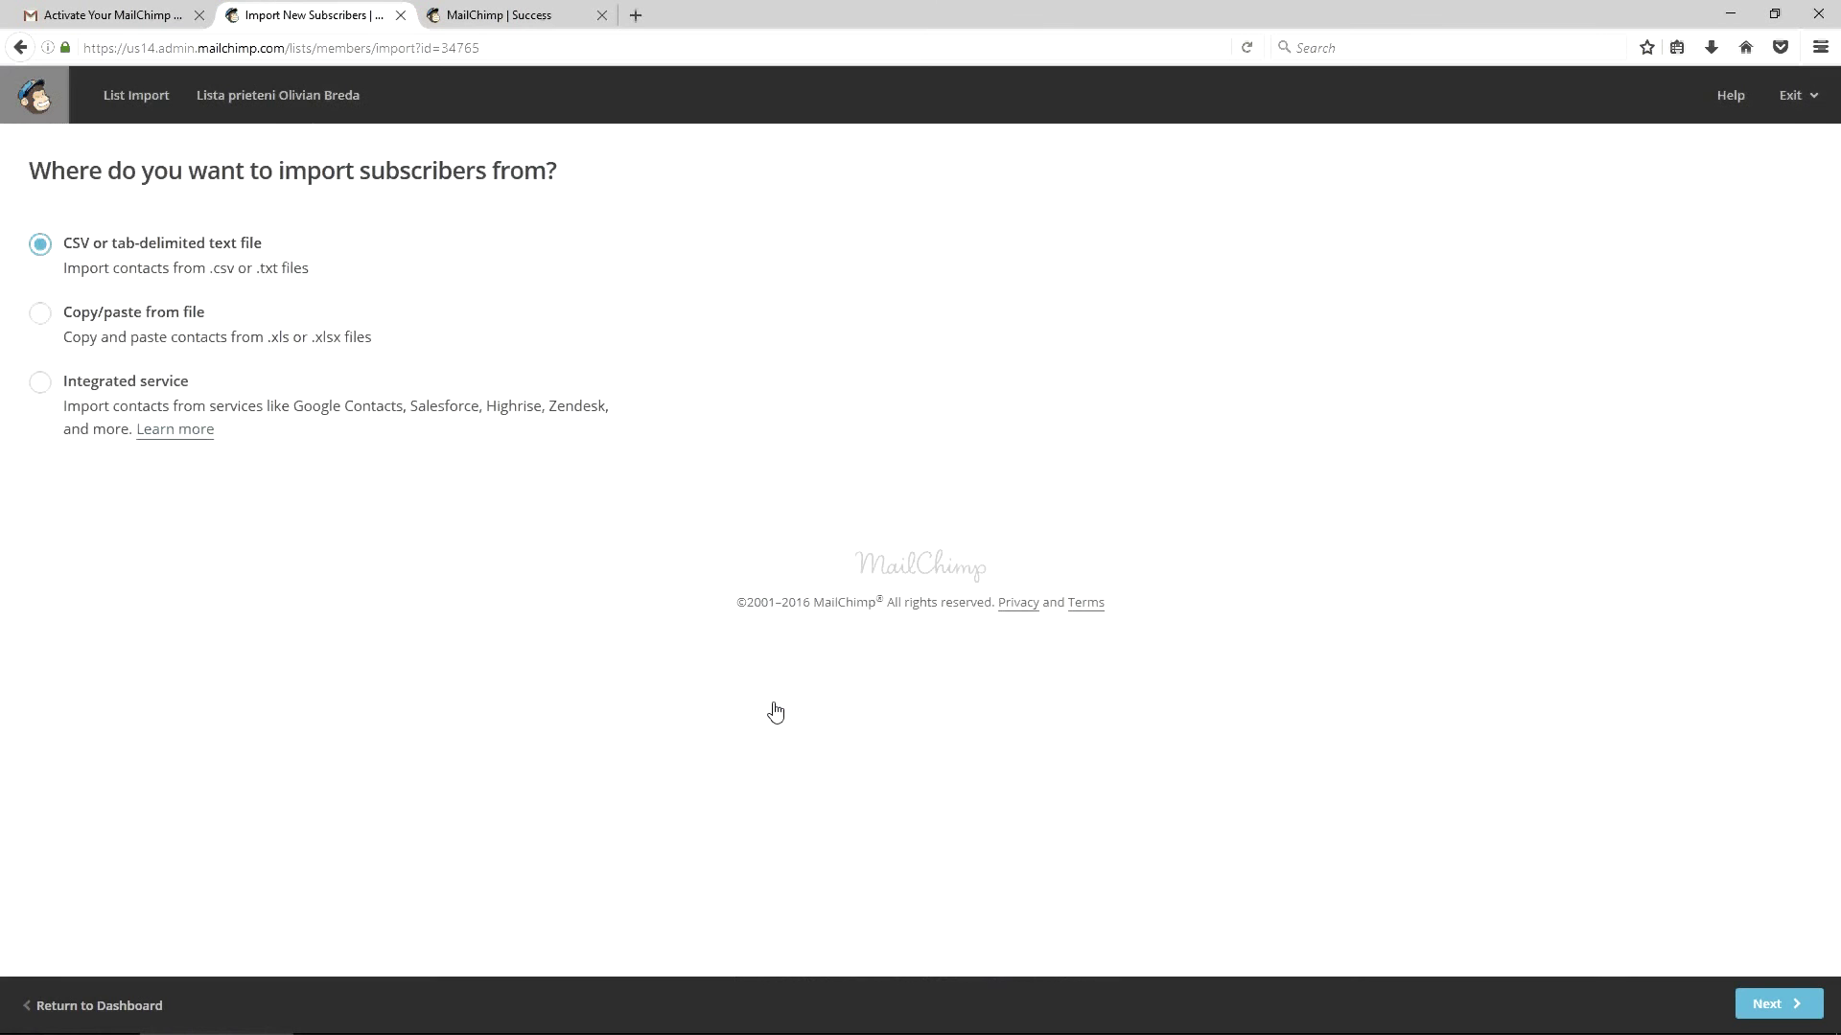
left_click(135, 321)
left_click(1765, 1000)
Launch Excel 2016 and enter the headers Email and Nume in A1:B1
key("alt+space")
type("exc")
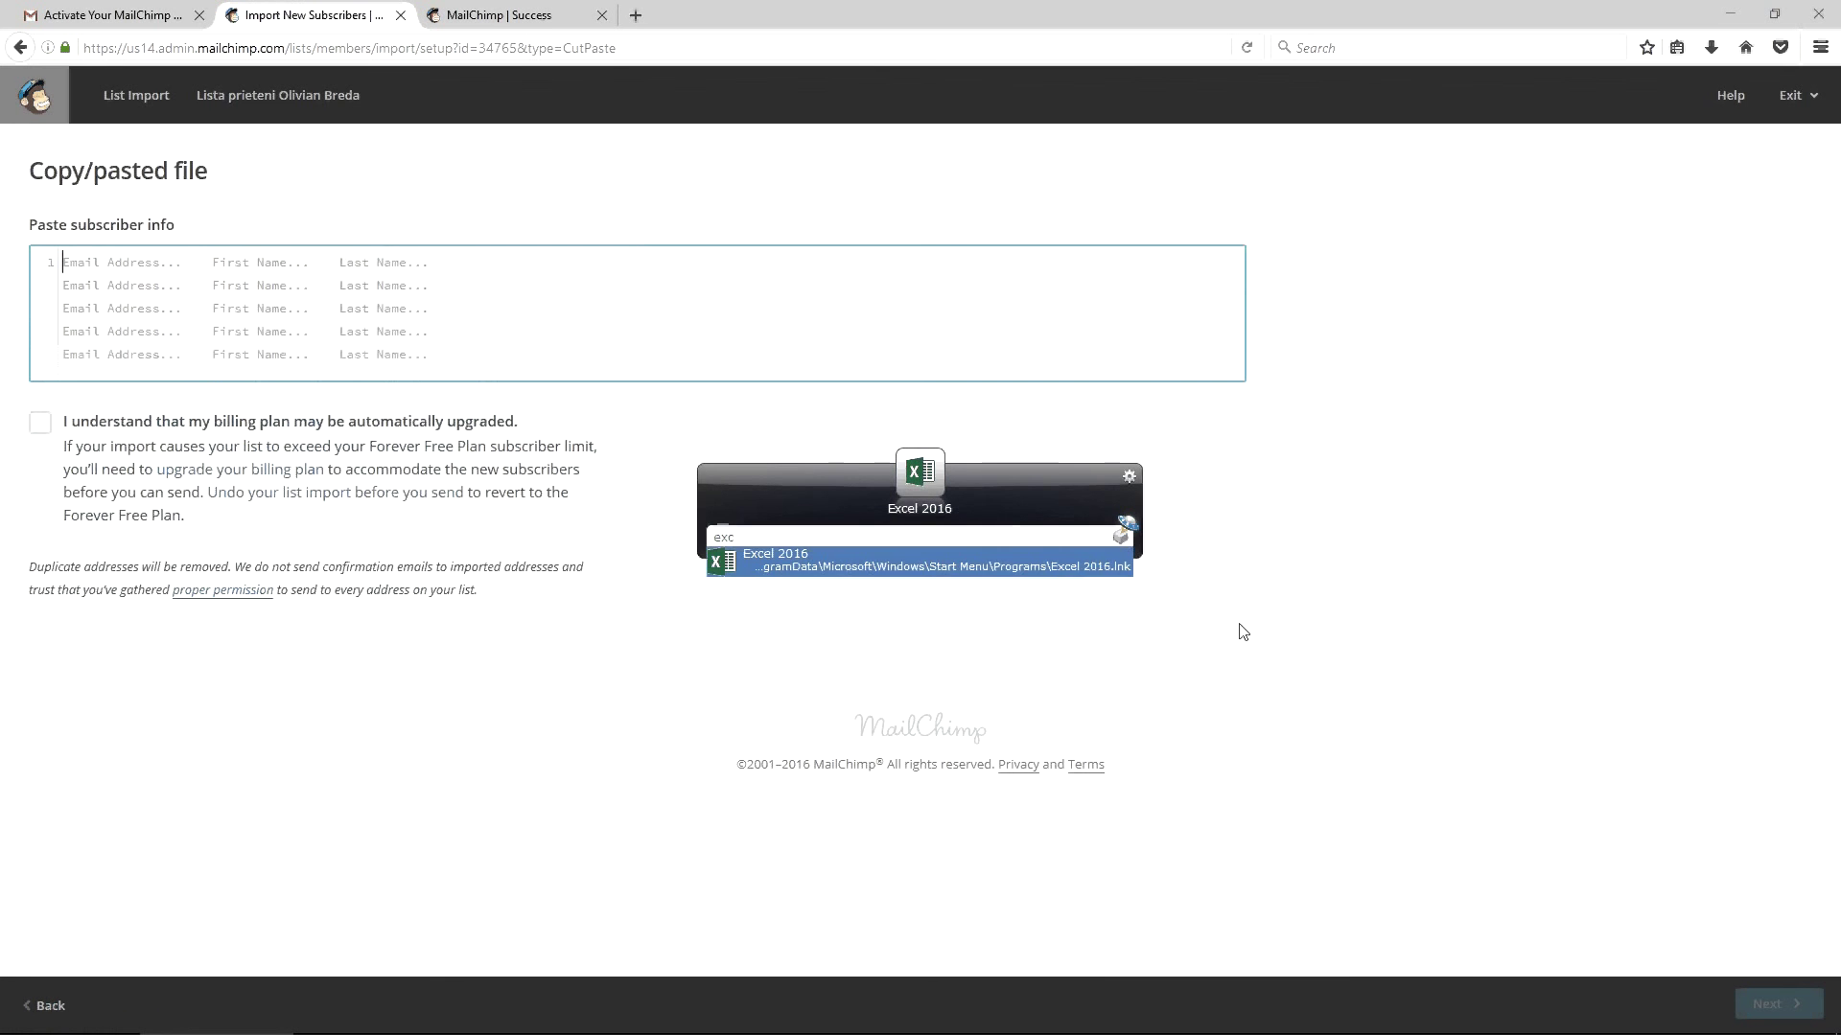
key("Return")
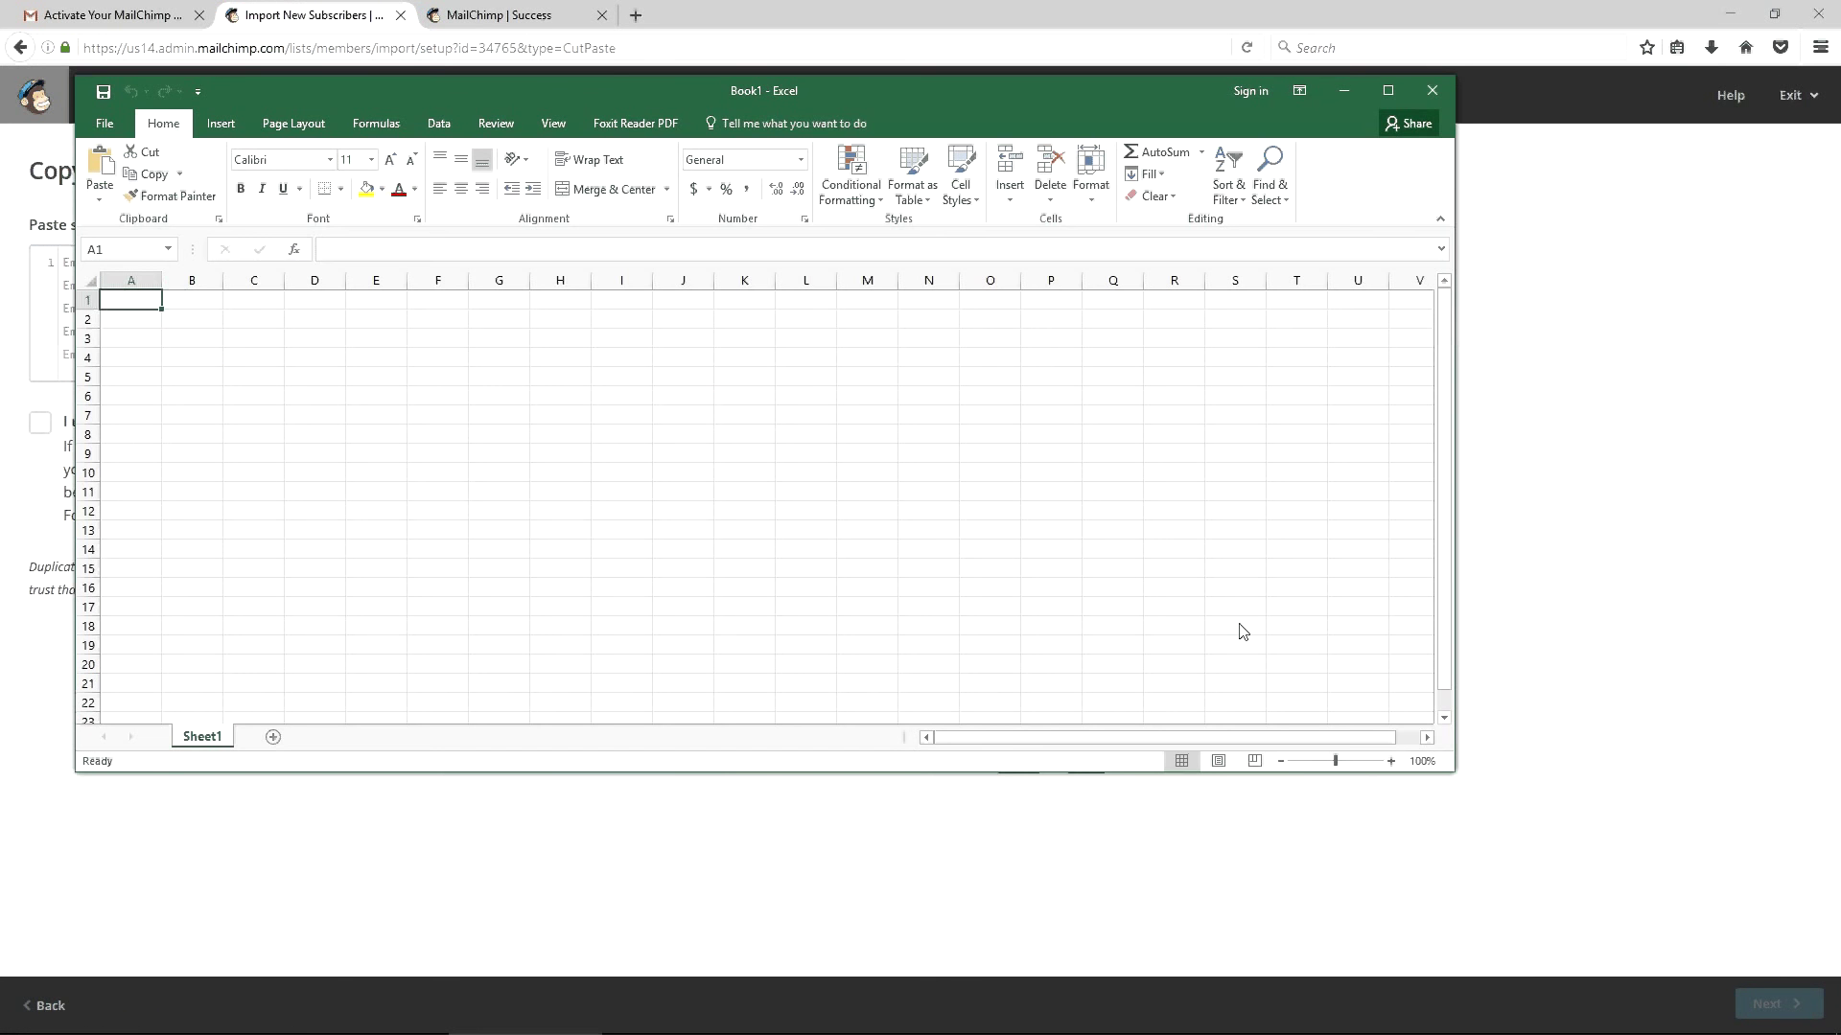
type("N")
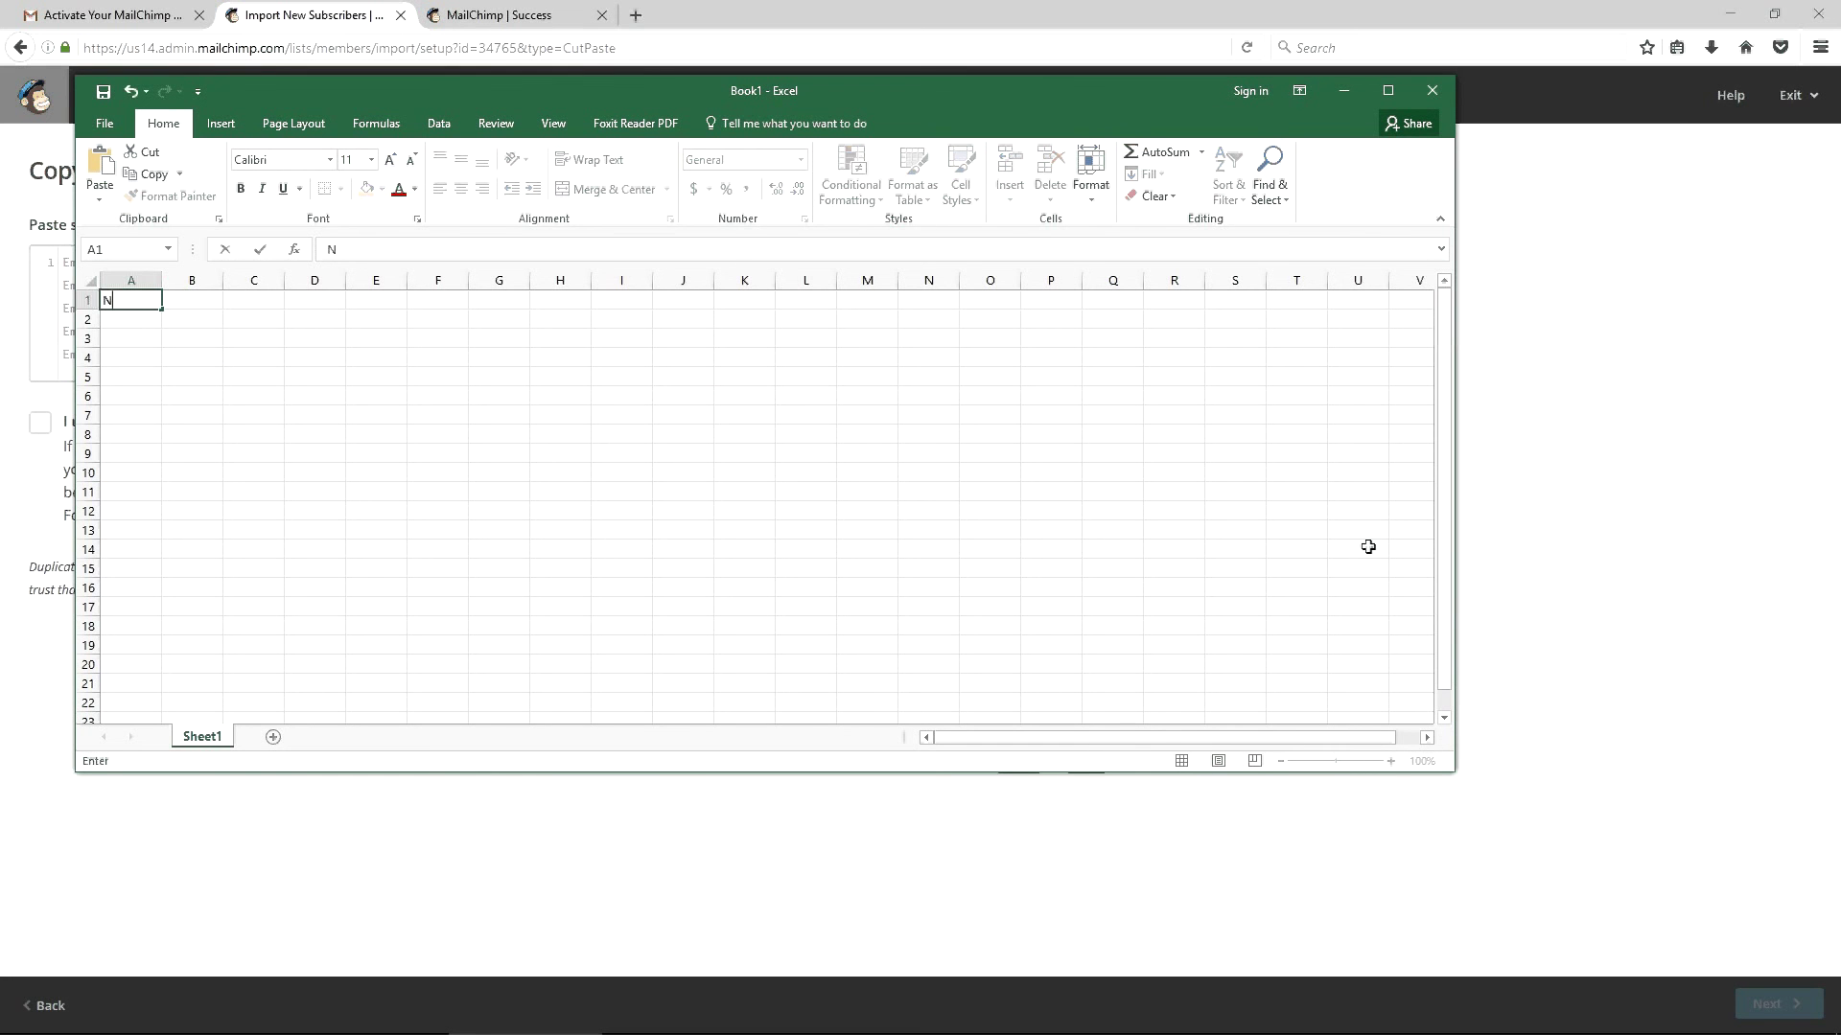
key("BackSpace")
type("Email")
key("Tab")
type("Num")
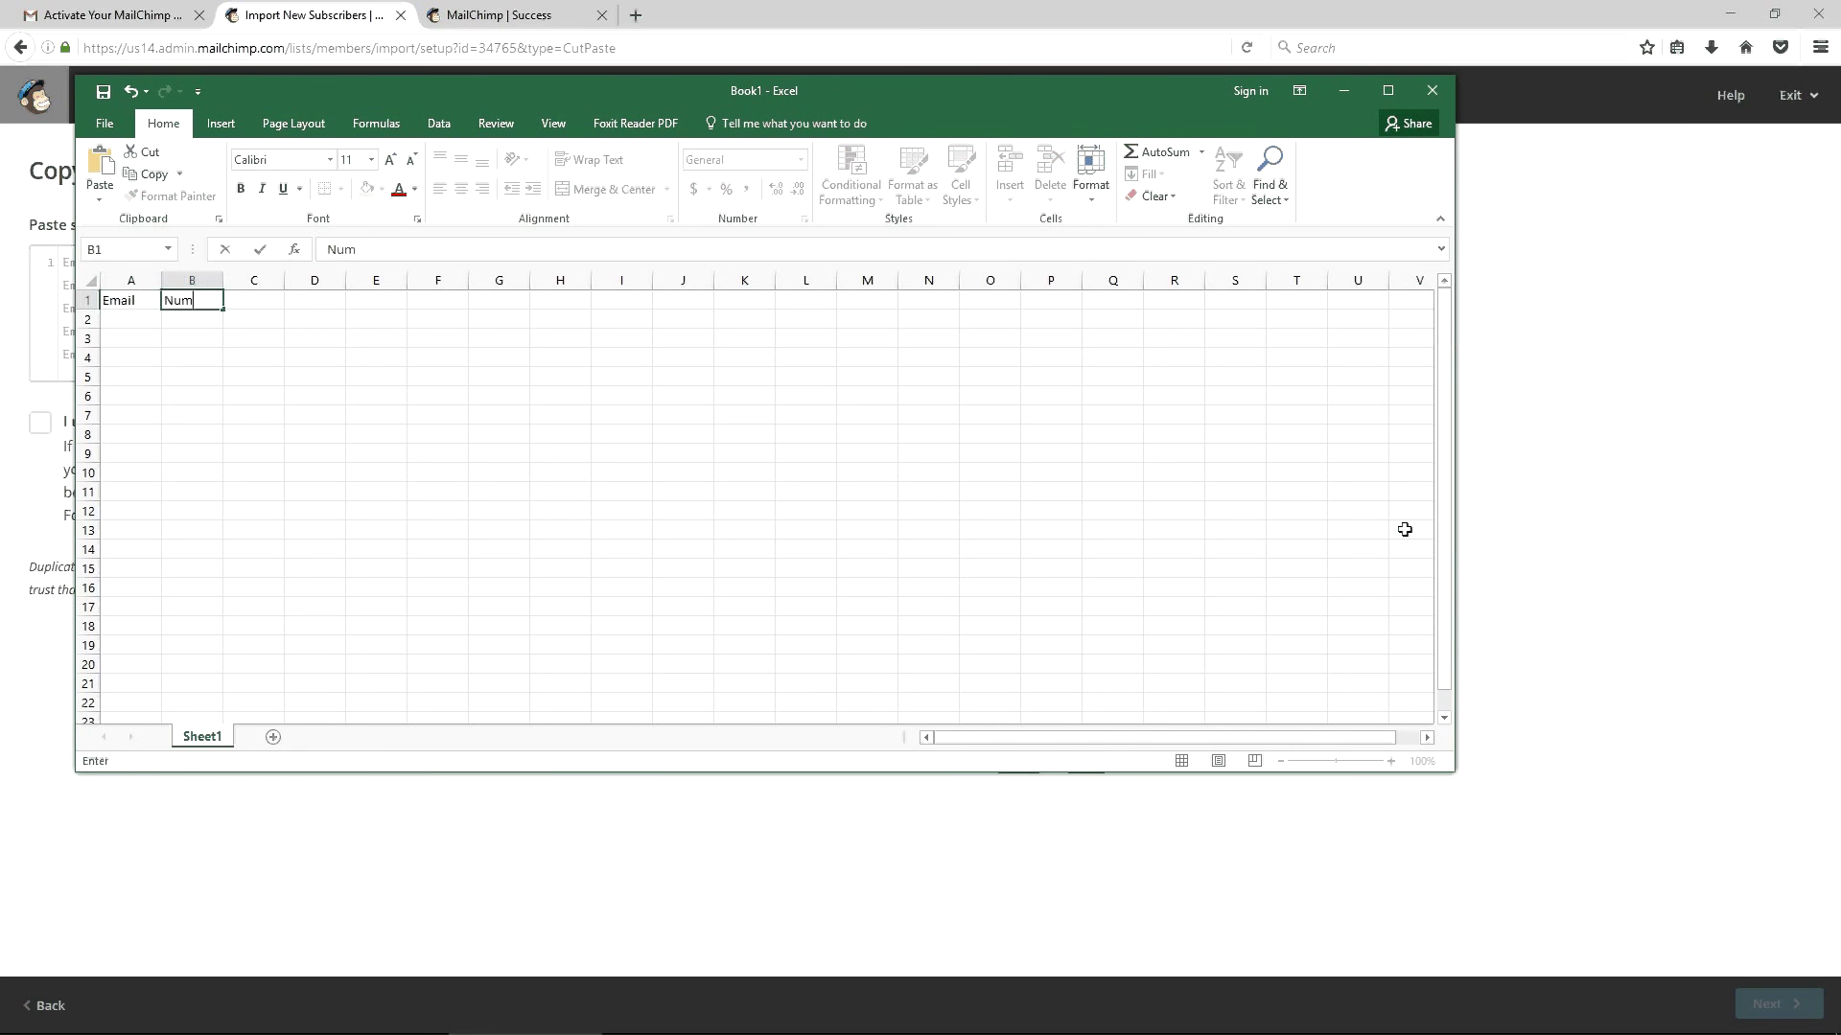
type("e")
key("Return")
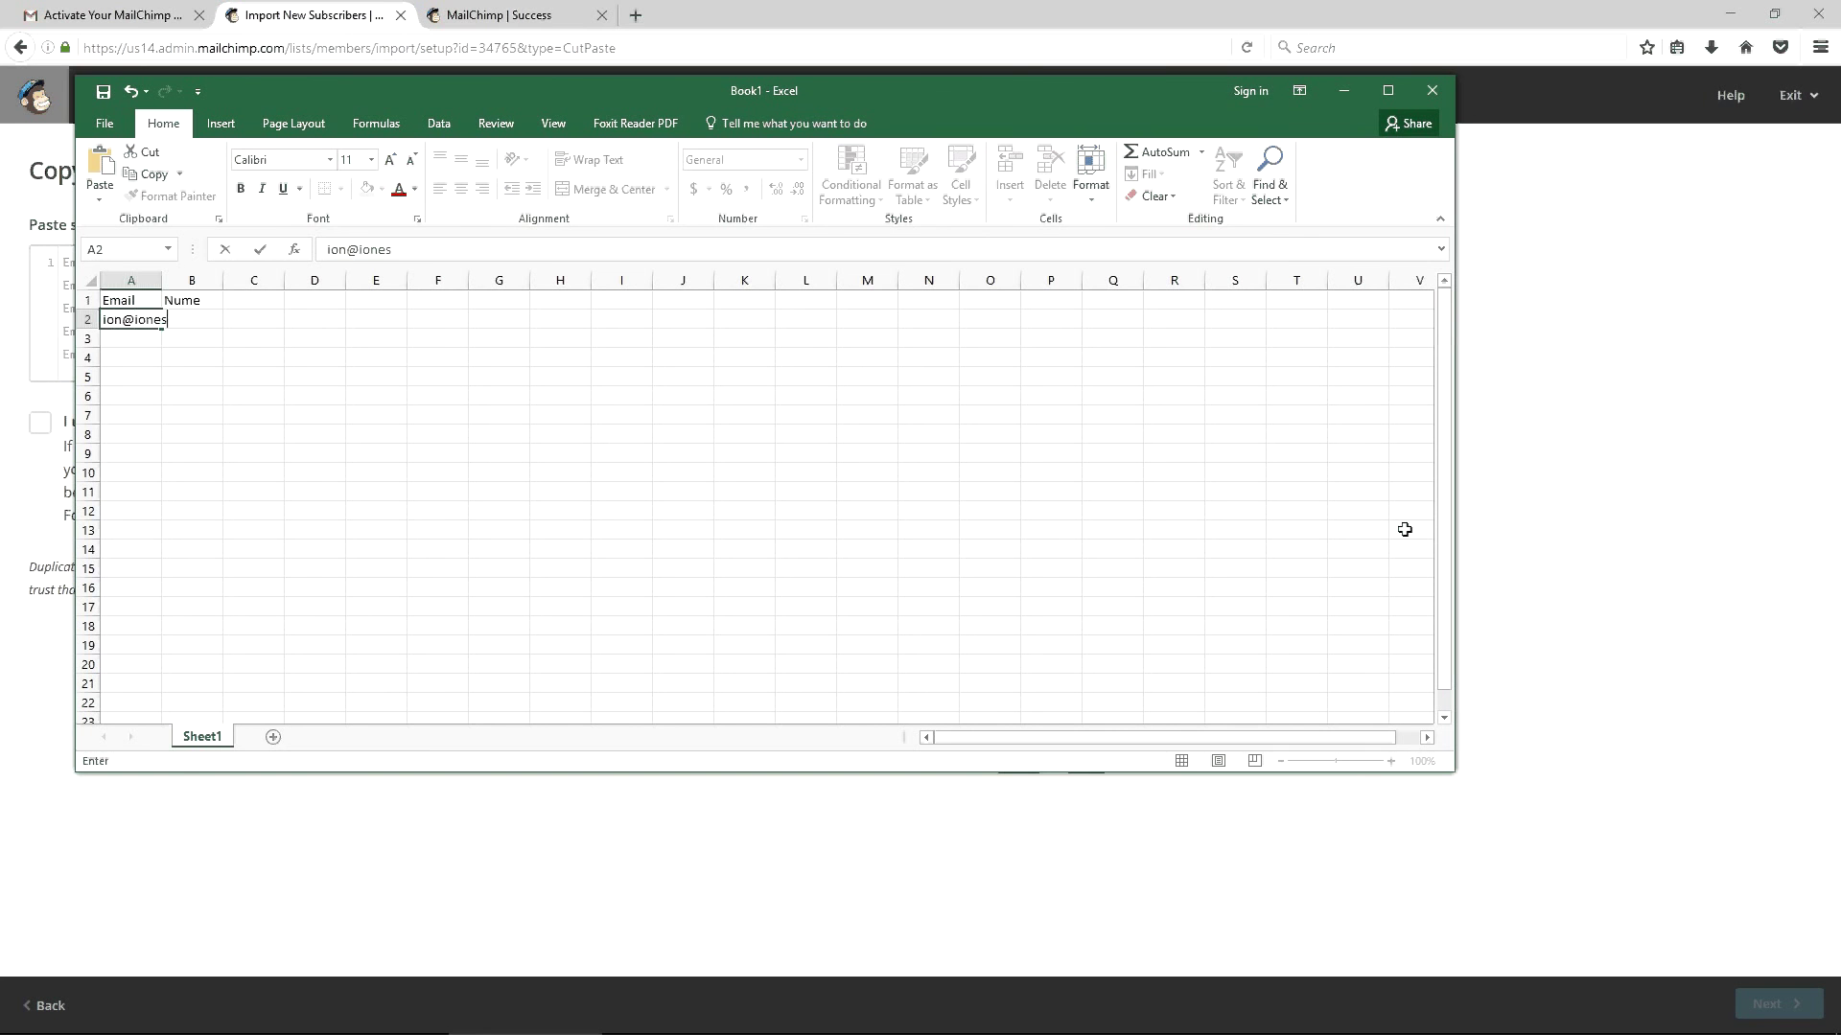
Fill rows 2–5 with four sample addresses named A, B, C and D, then select the table
key("Tab")
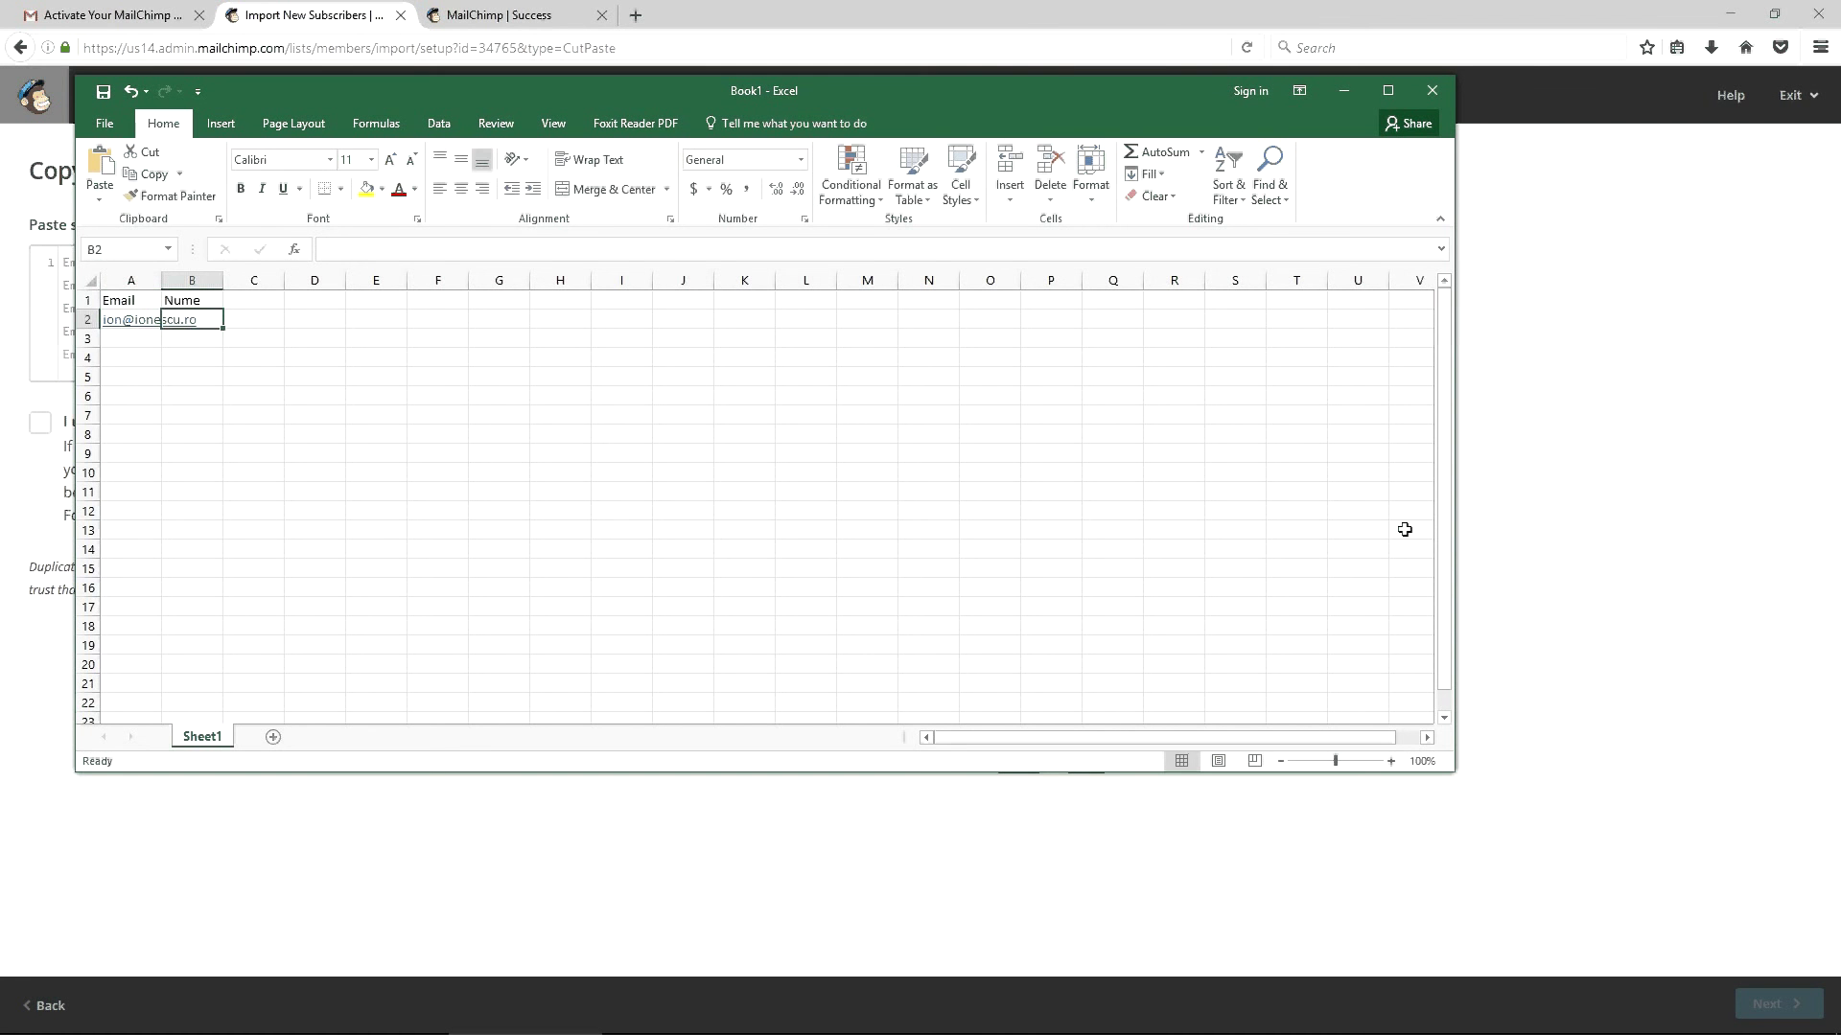
key("ctrl+z")
type("a@k.ro")
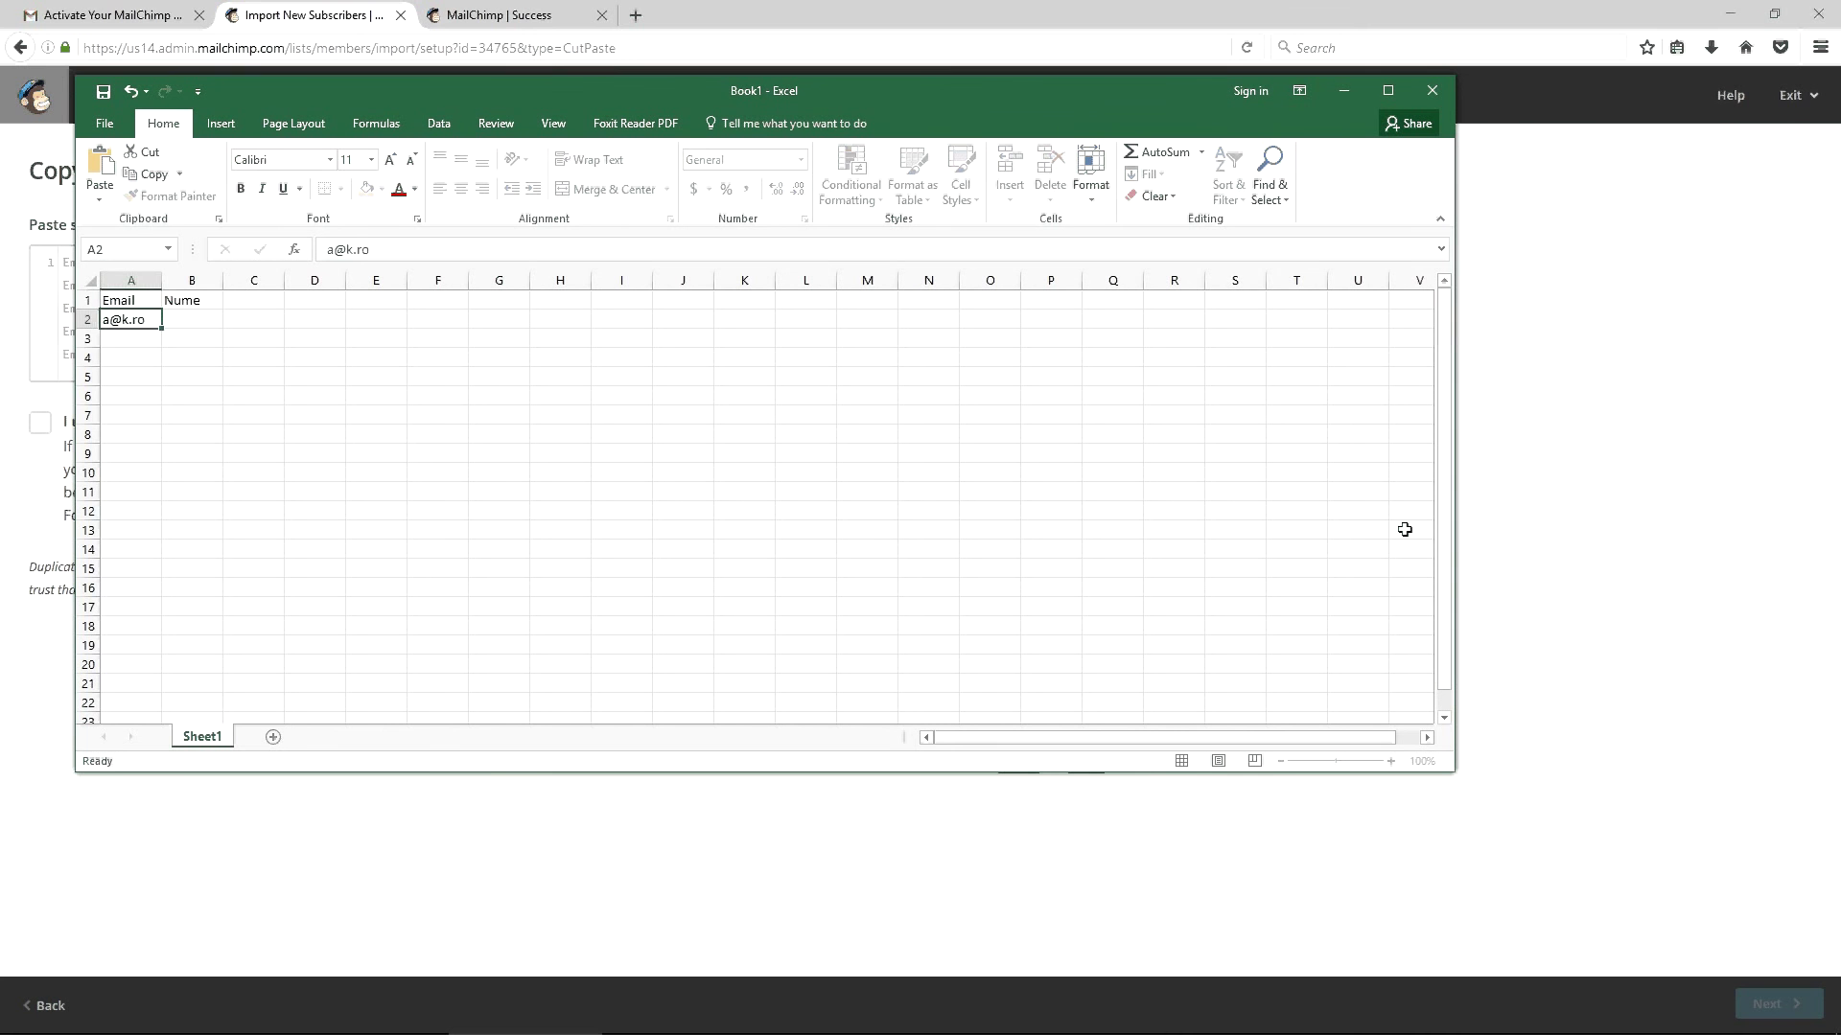
key("Tab")
type("A")
key("Return")
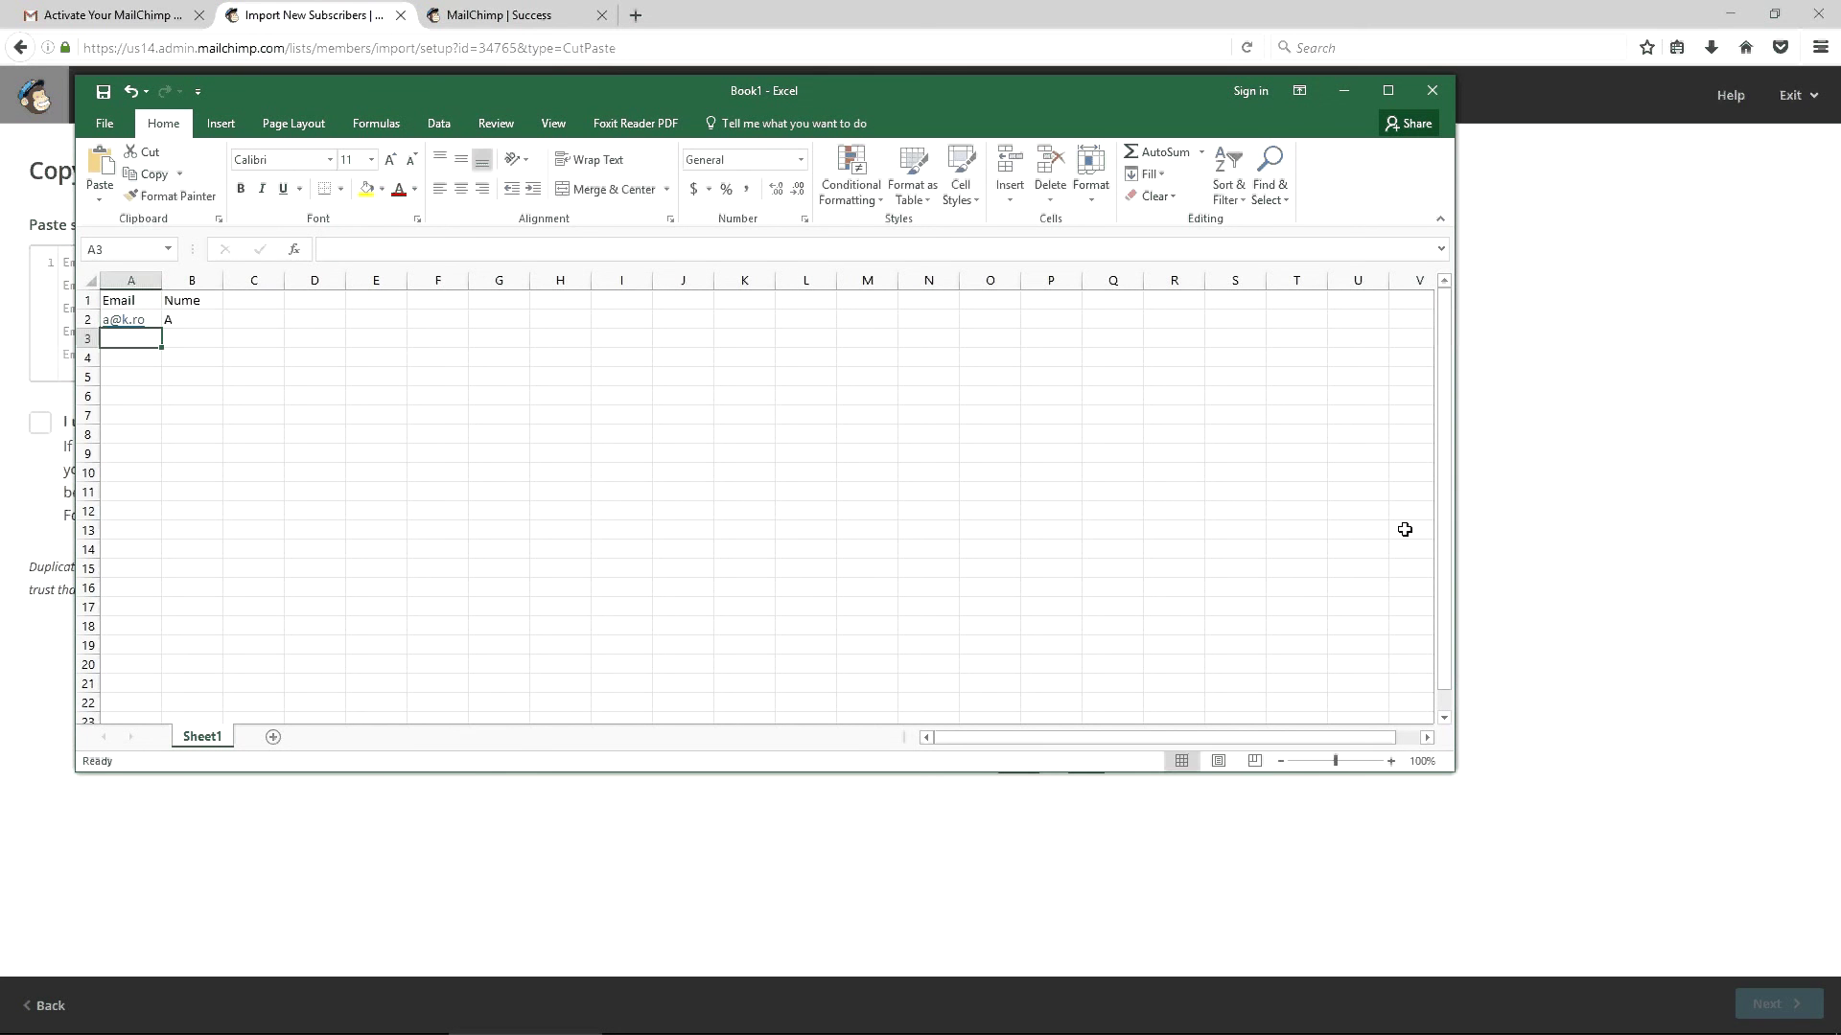
type("b@k.ro")
key("Tab")
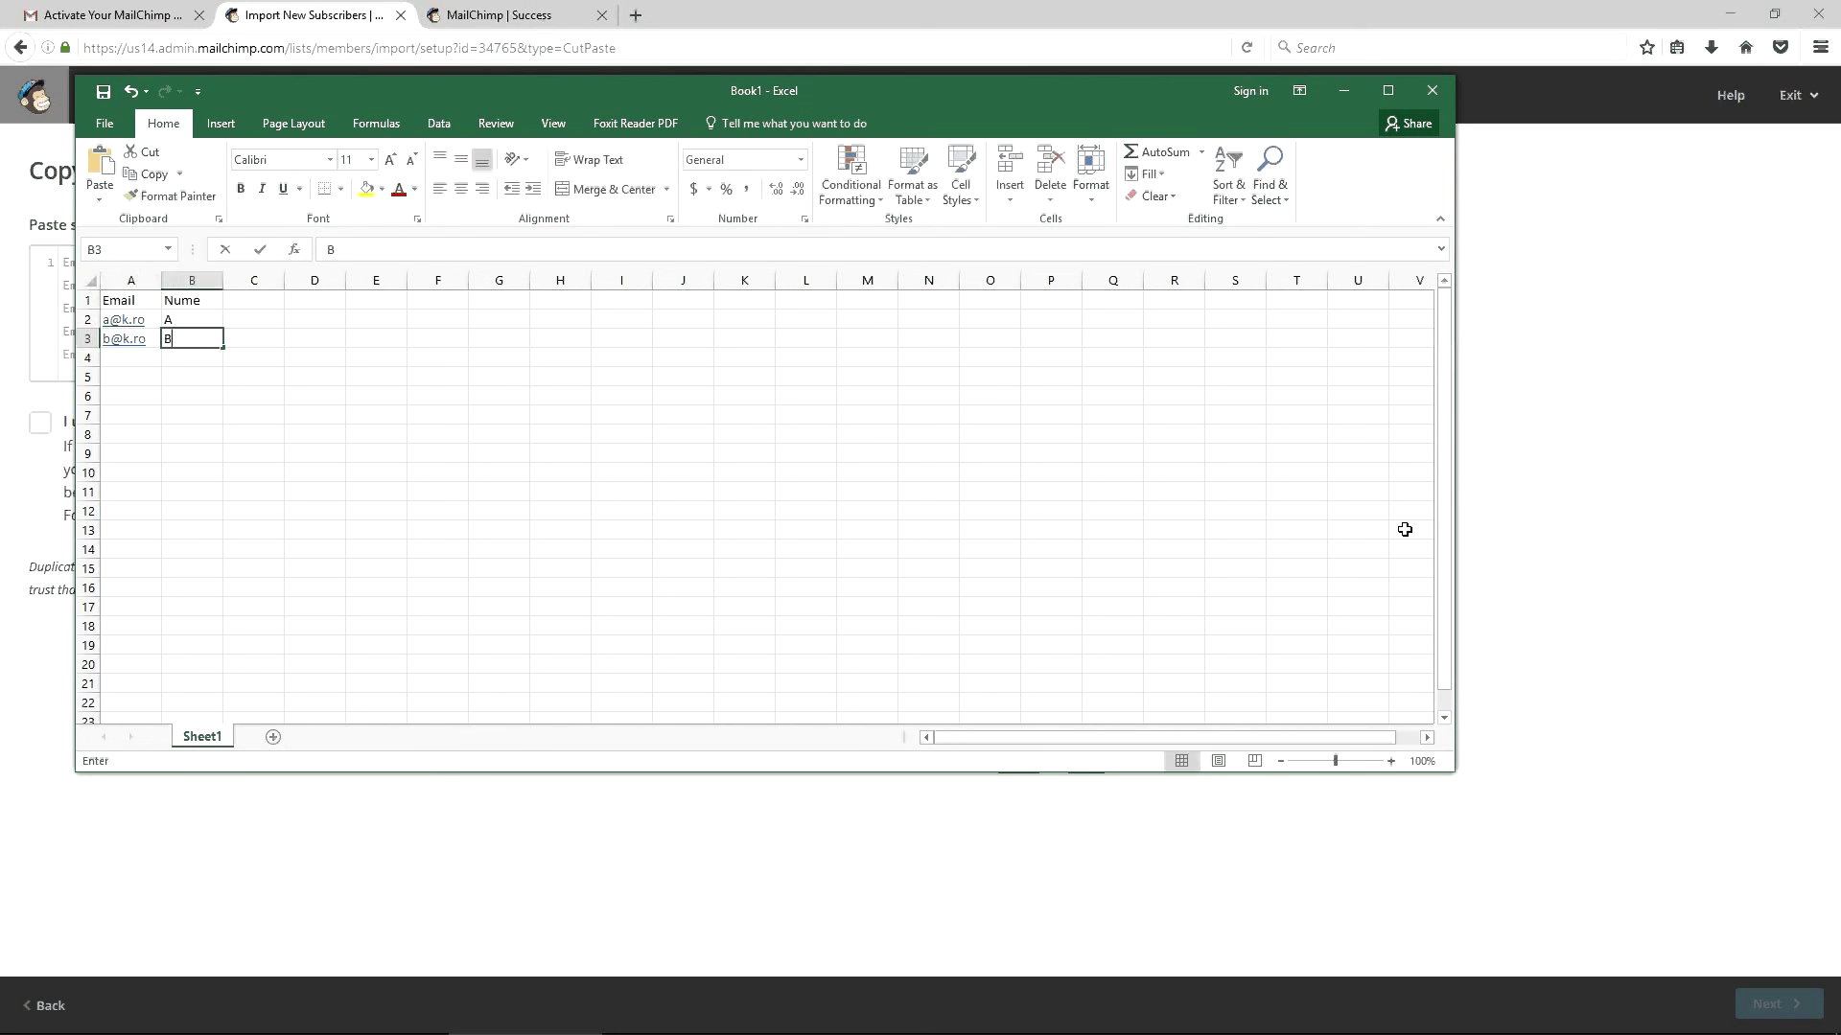
type("B")
key("Return")
type("c@k.ro")
key("Tab")
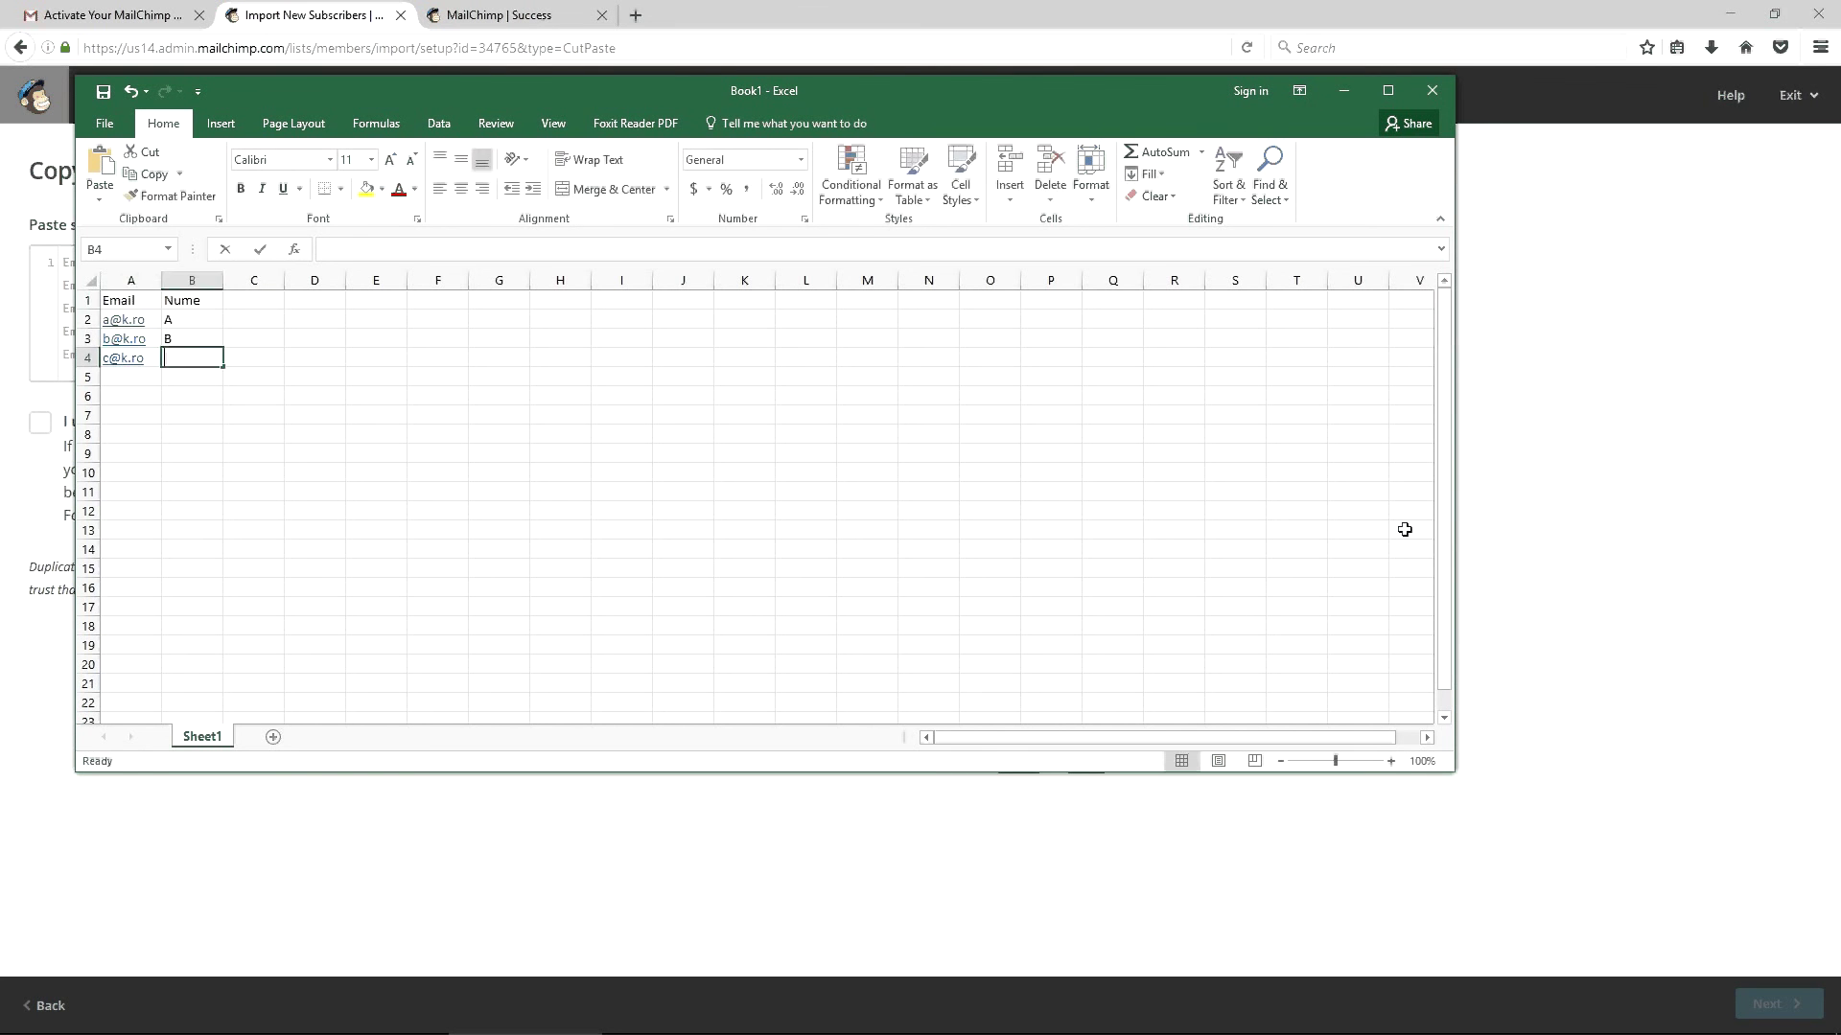
type("C")
key("Return")
type("d@k.")
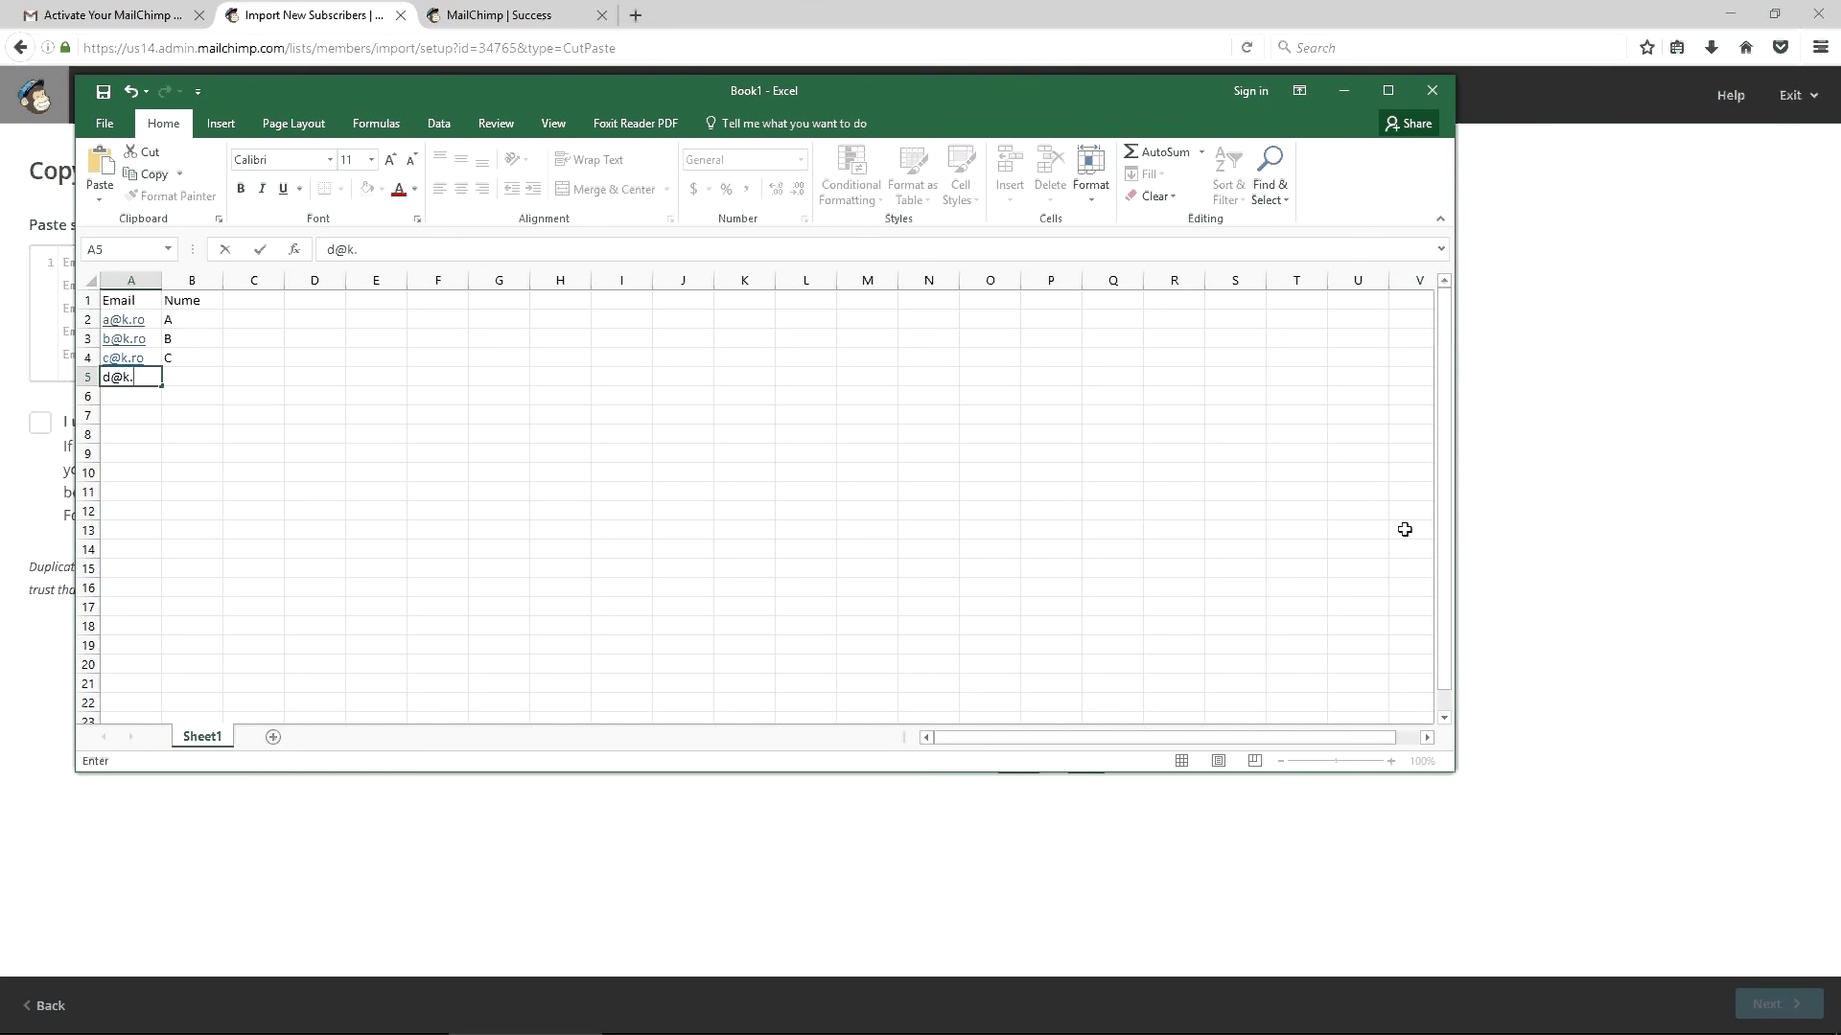
type("ro")
key("Tab")
type("D")
key("Return")
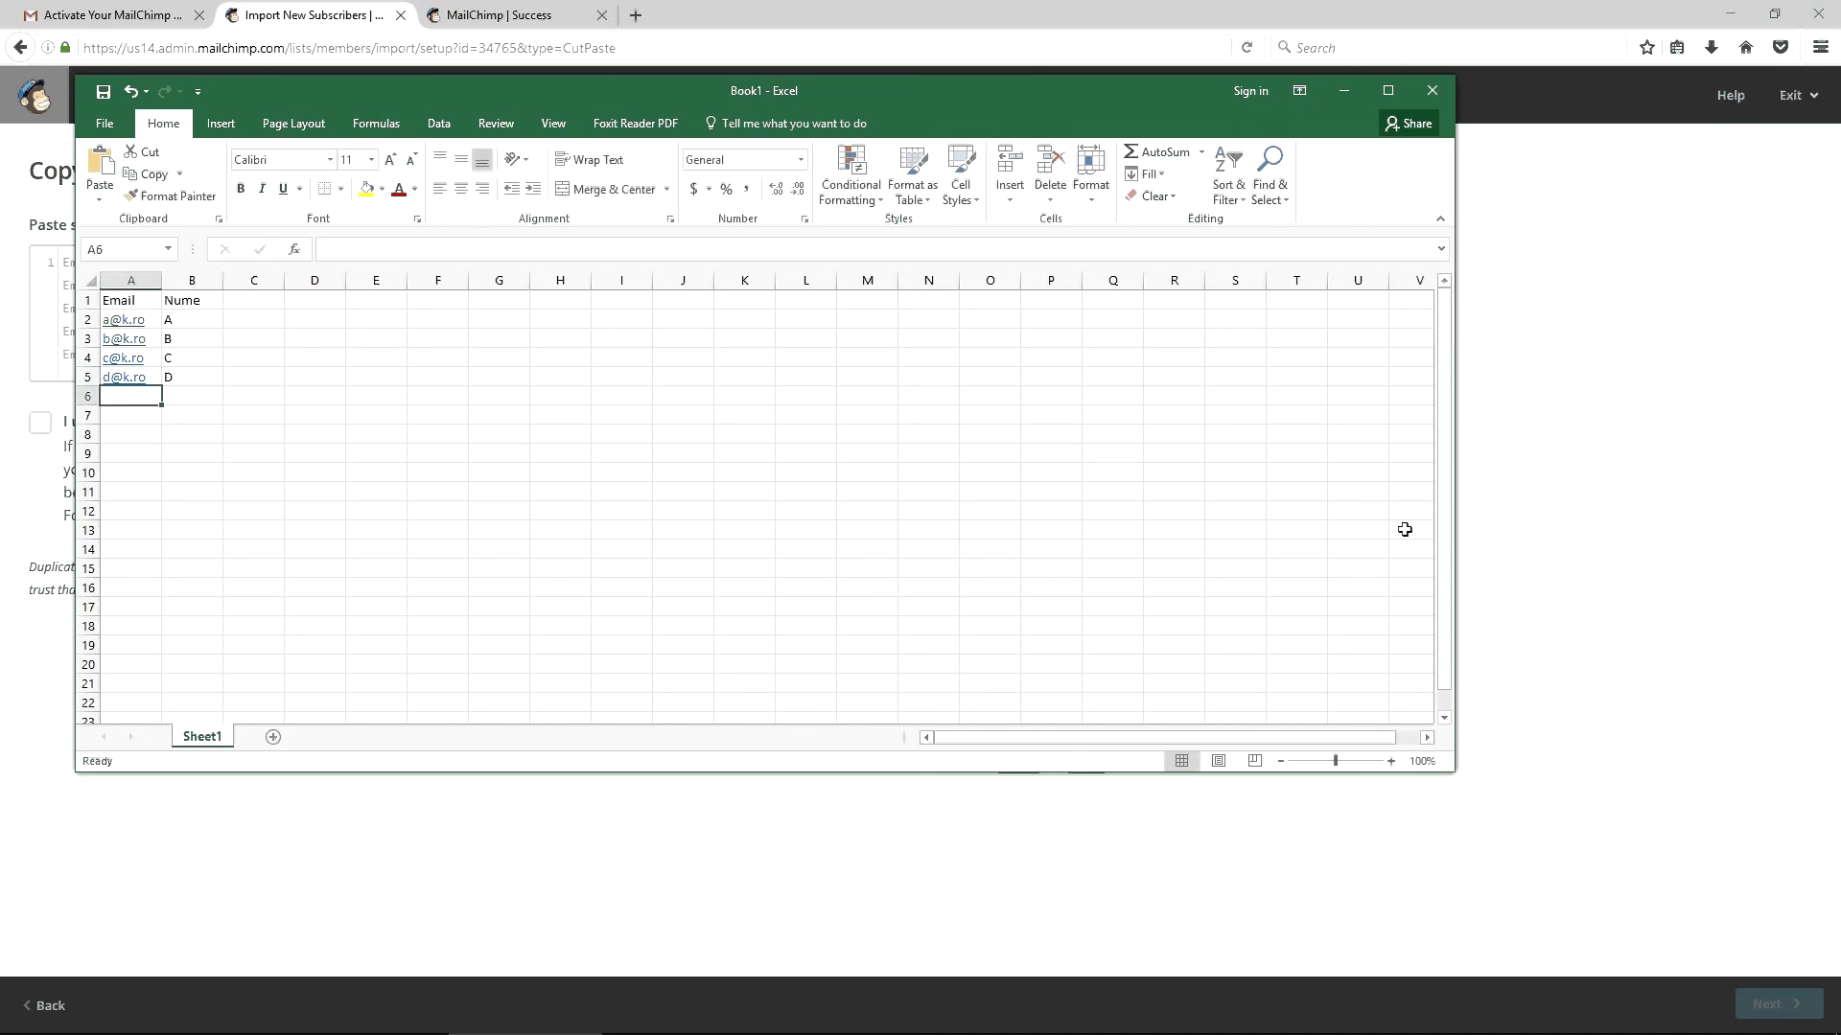
key("Up")
key("Right")
key("ctrl+a")
Paste the copied A1:B5 table into MailChimp's import box and accept the possible billing upgrade
key("ctrl+c")
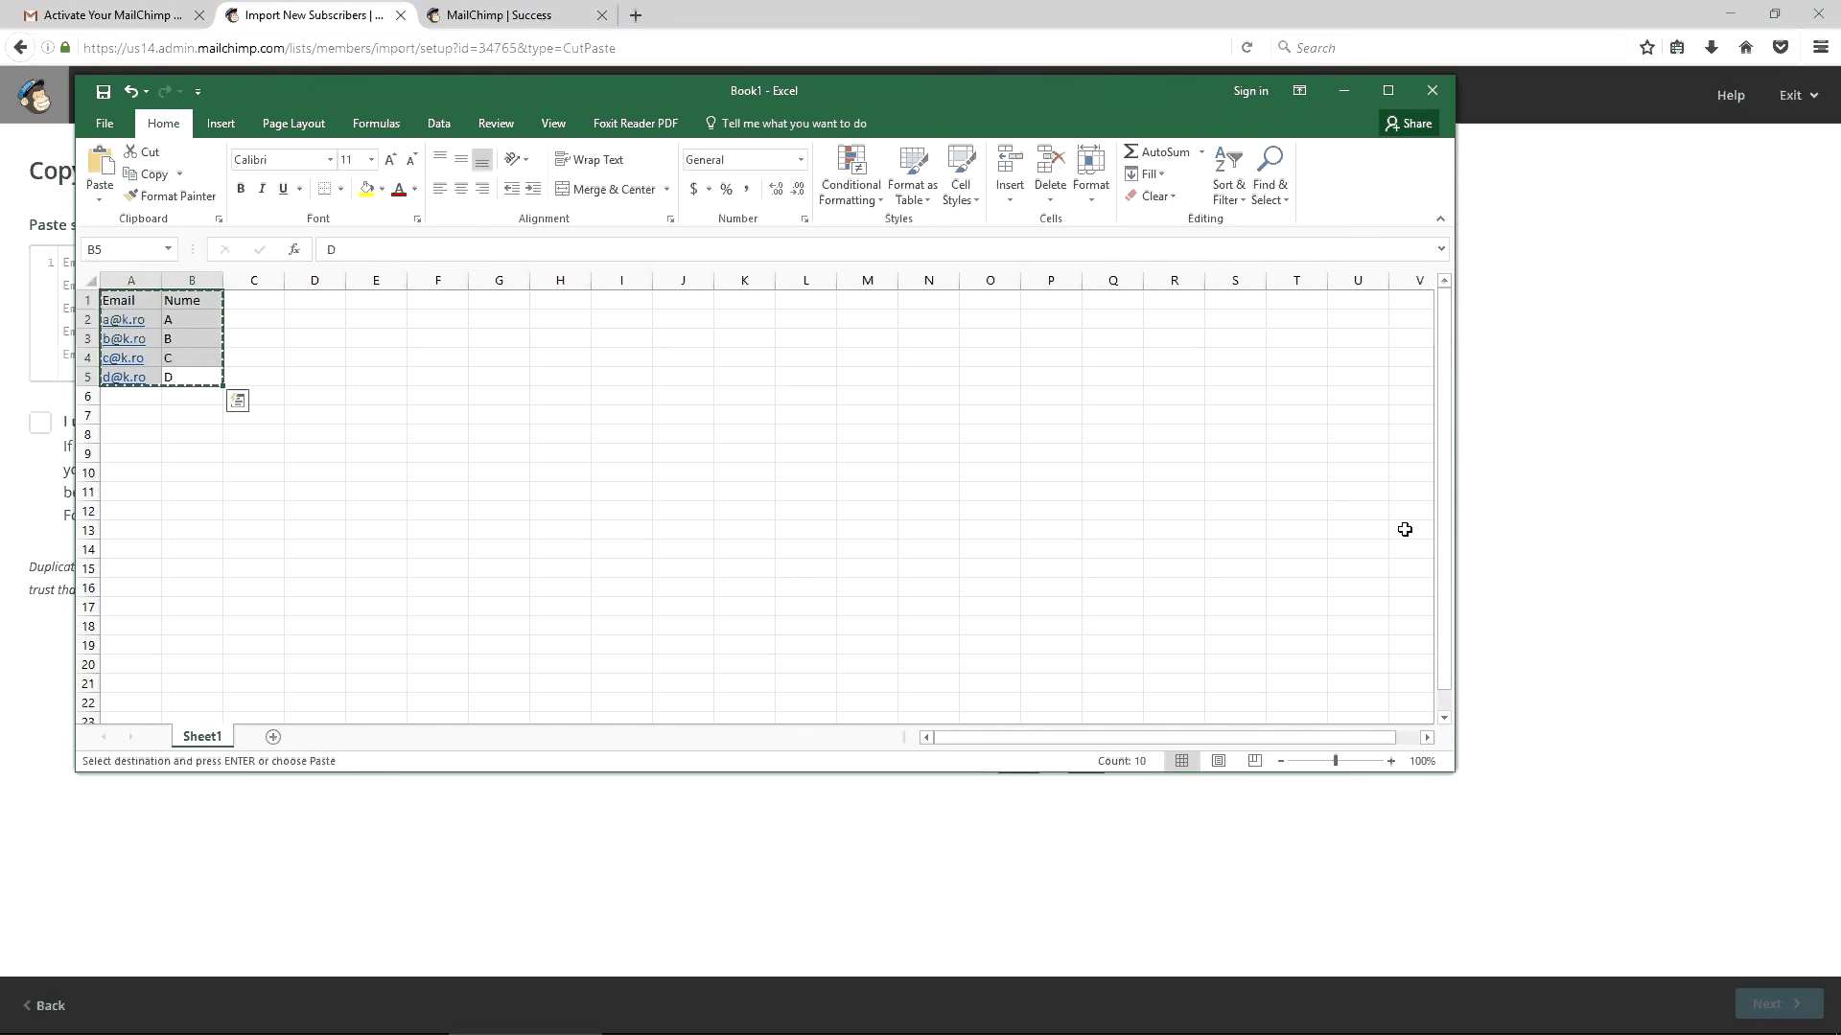
key("alt+Tab")
key("ctrl+v")
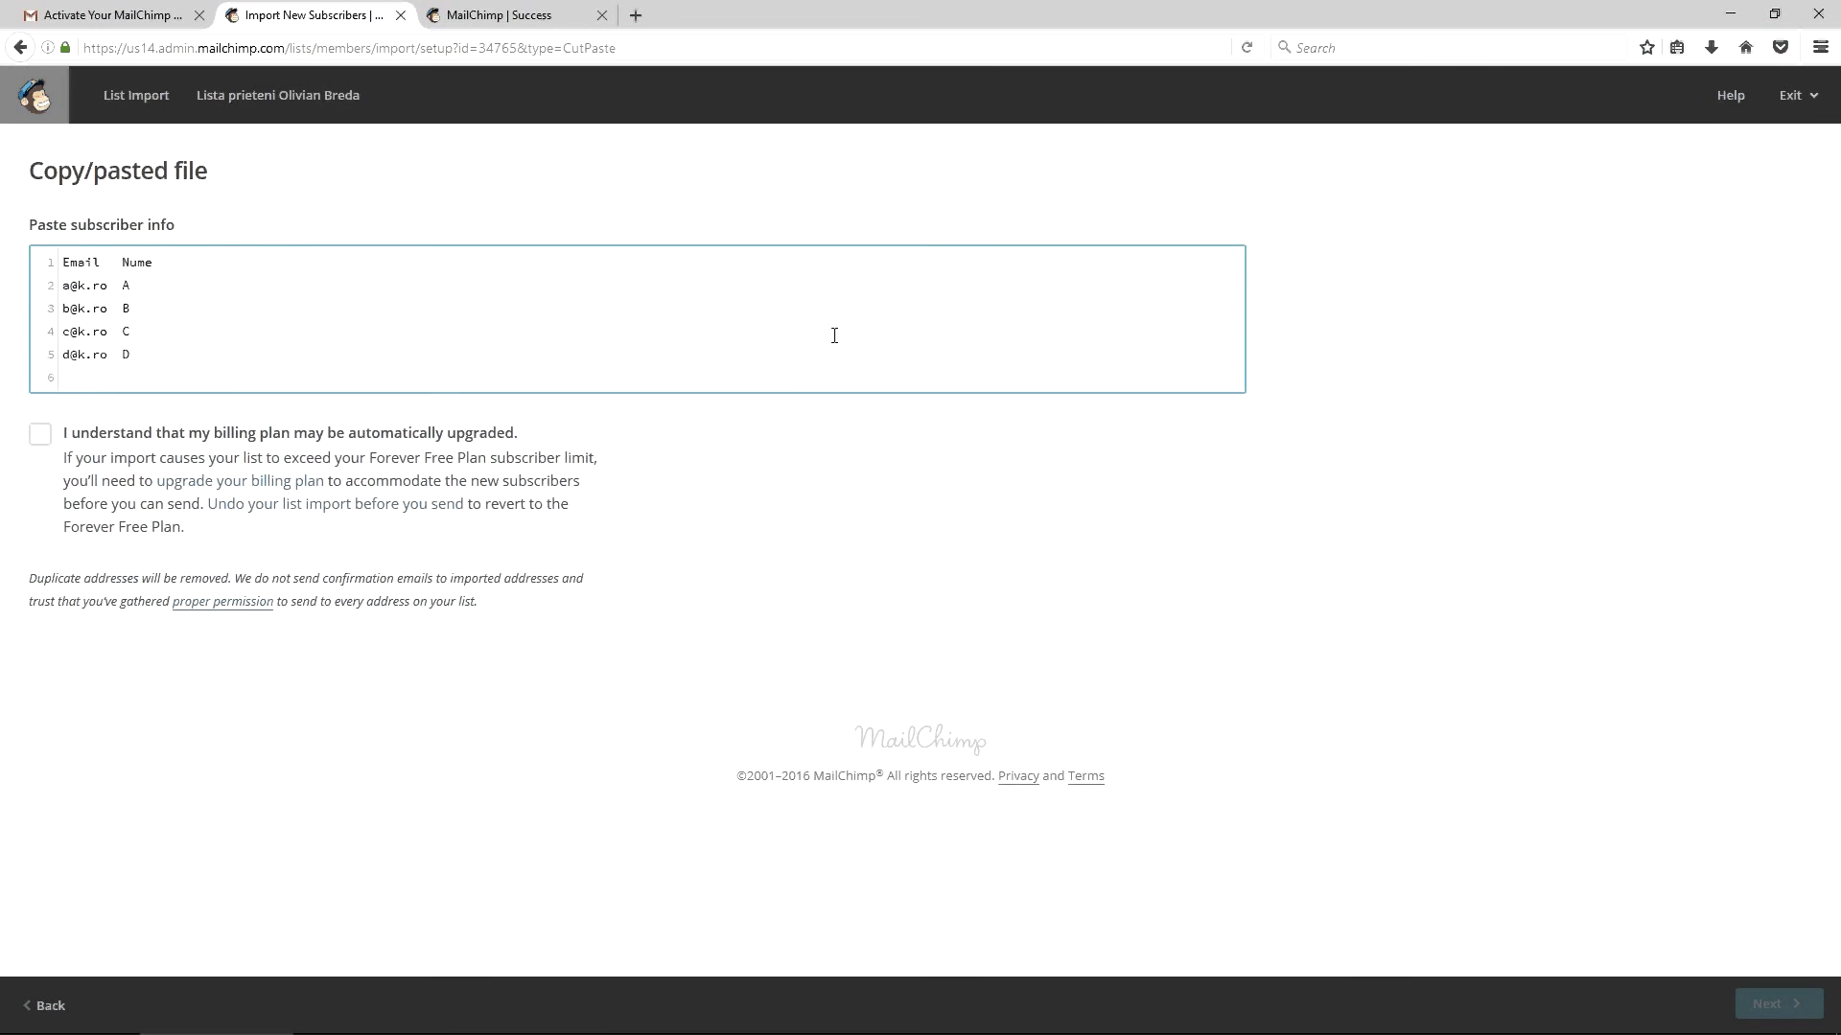
left_click(38, 436)
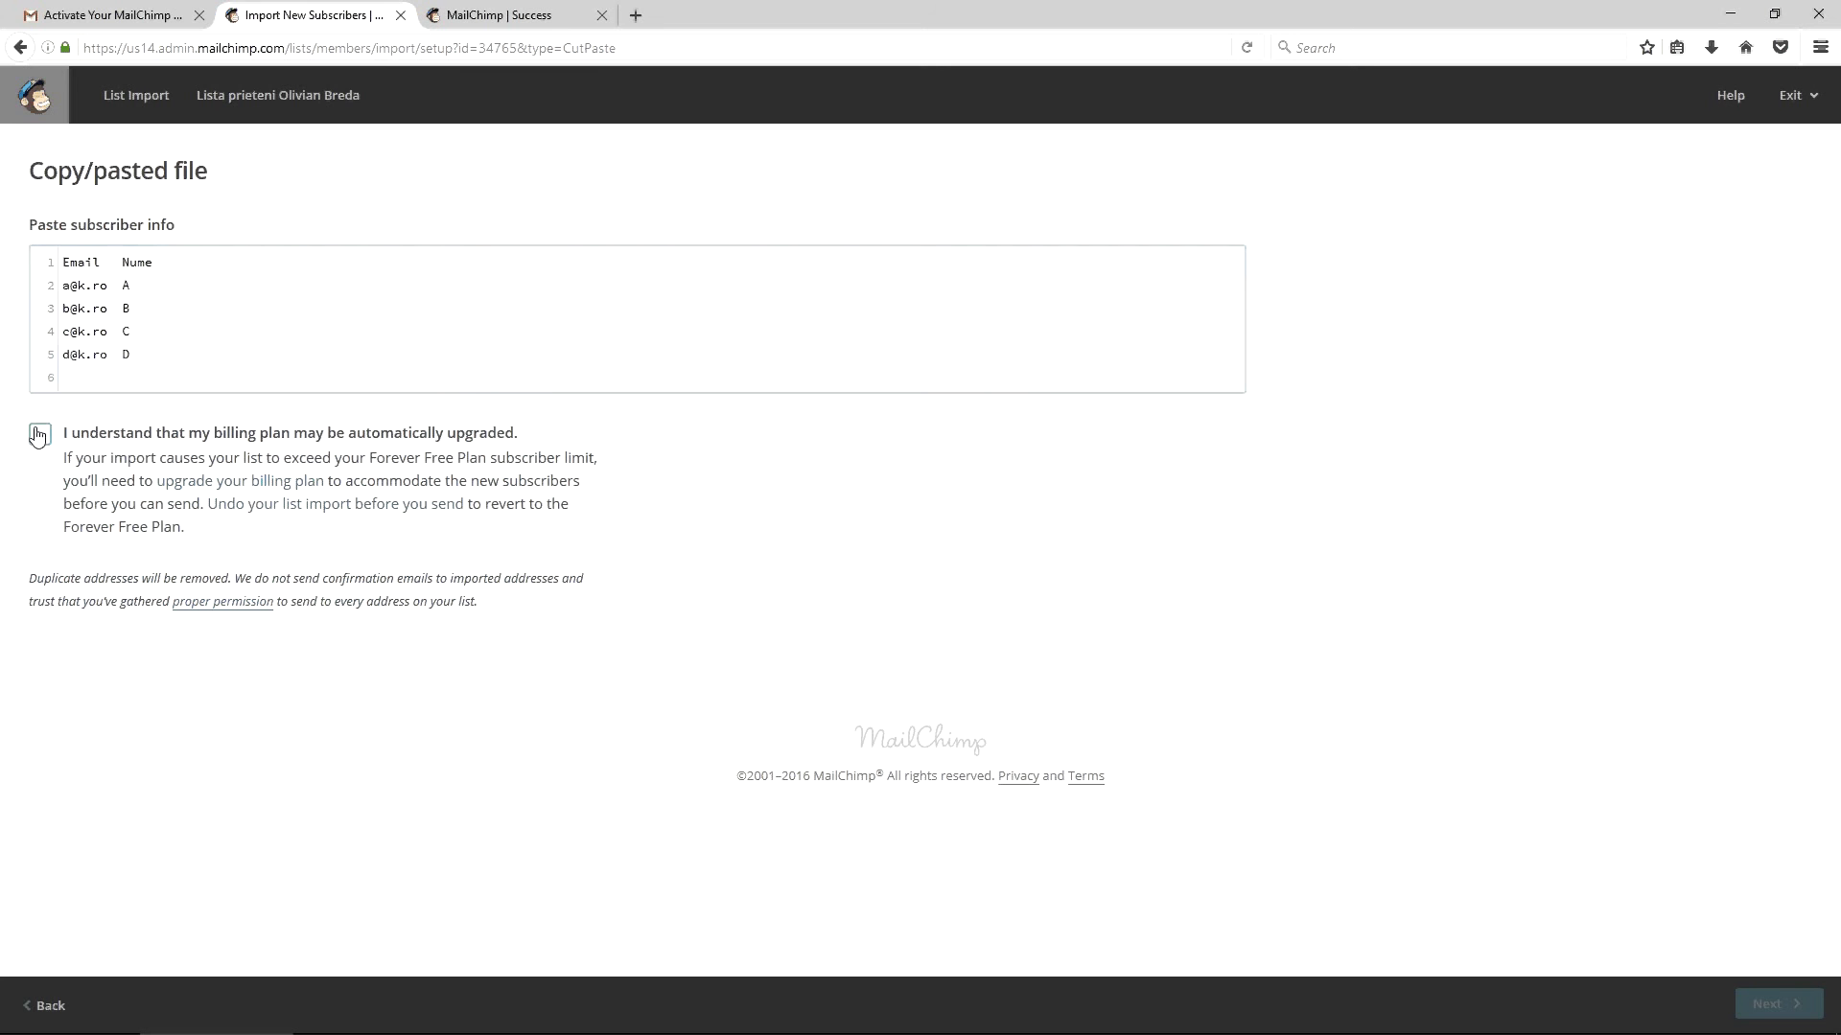
left_click(1793, 1007)
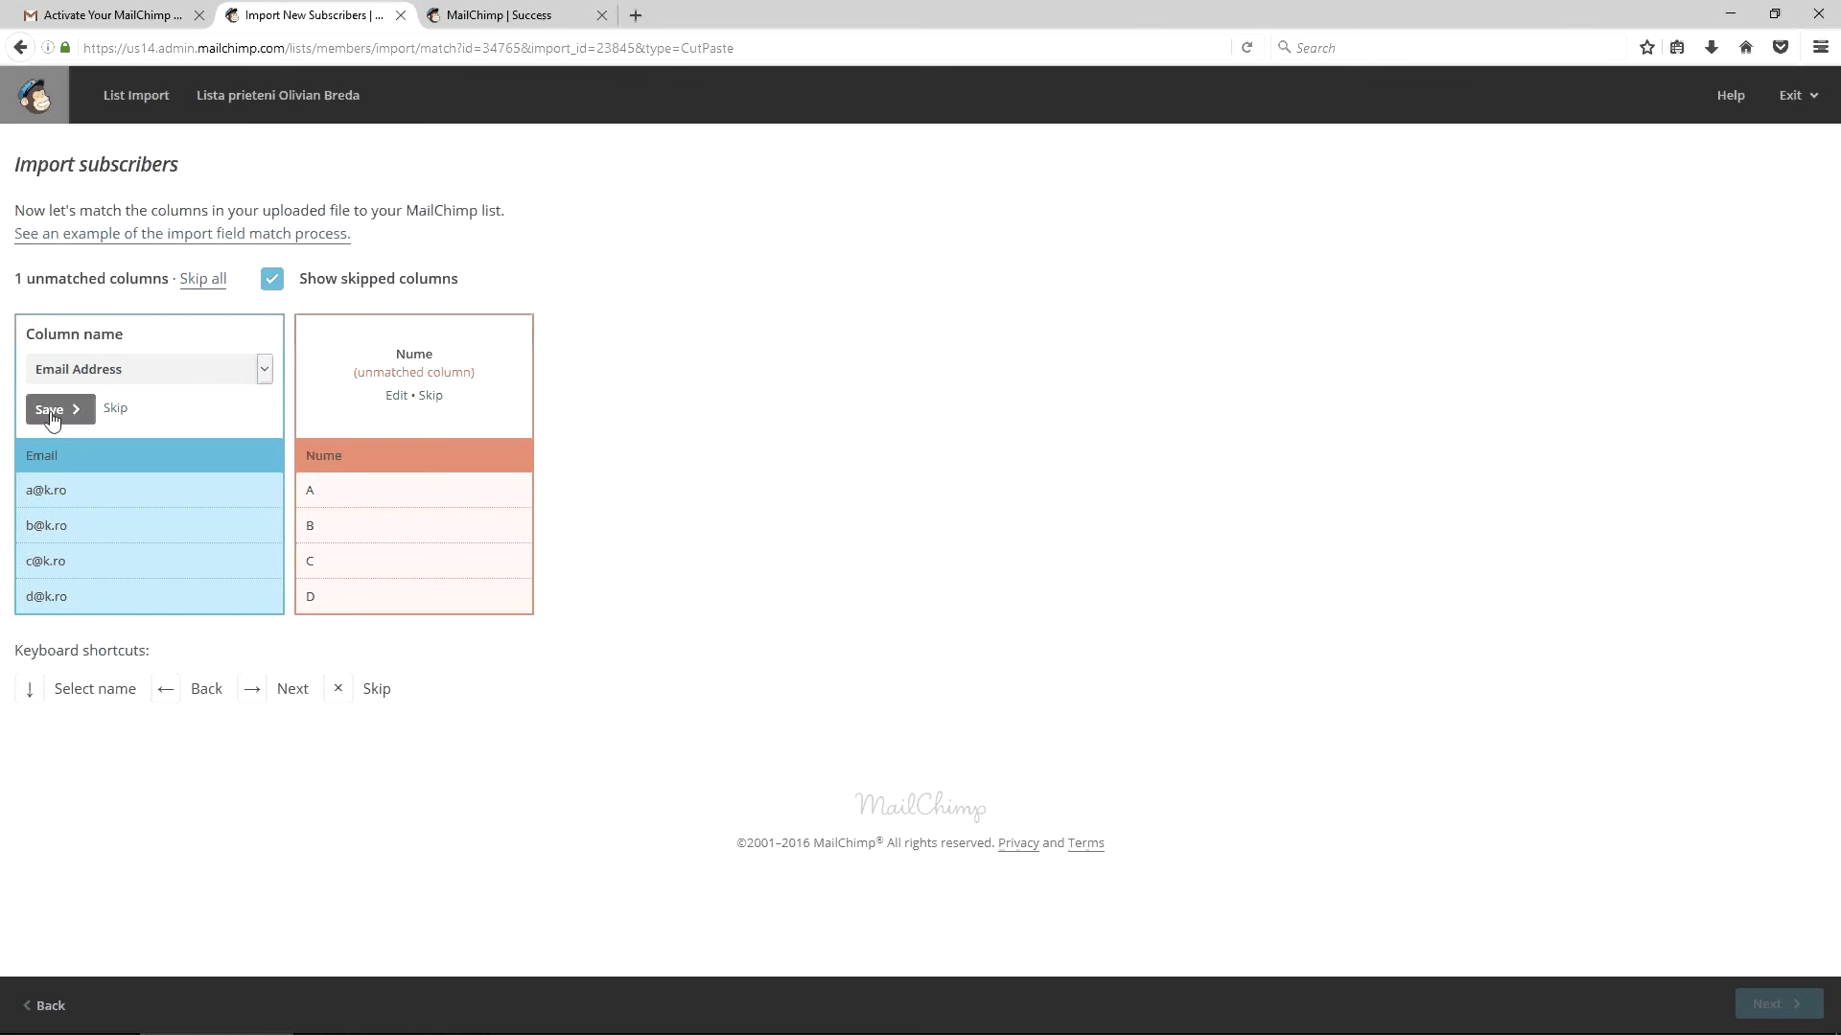
Save Email as the Email Address column and try mapping Nume to First Name
left_click(51, 413)
left_click(365, 374)
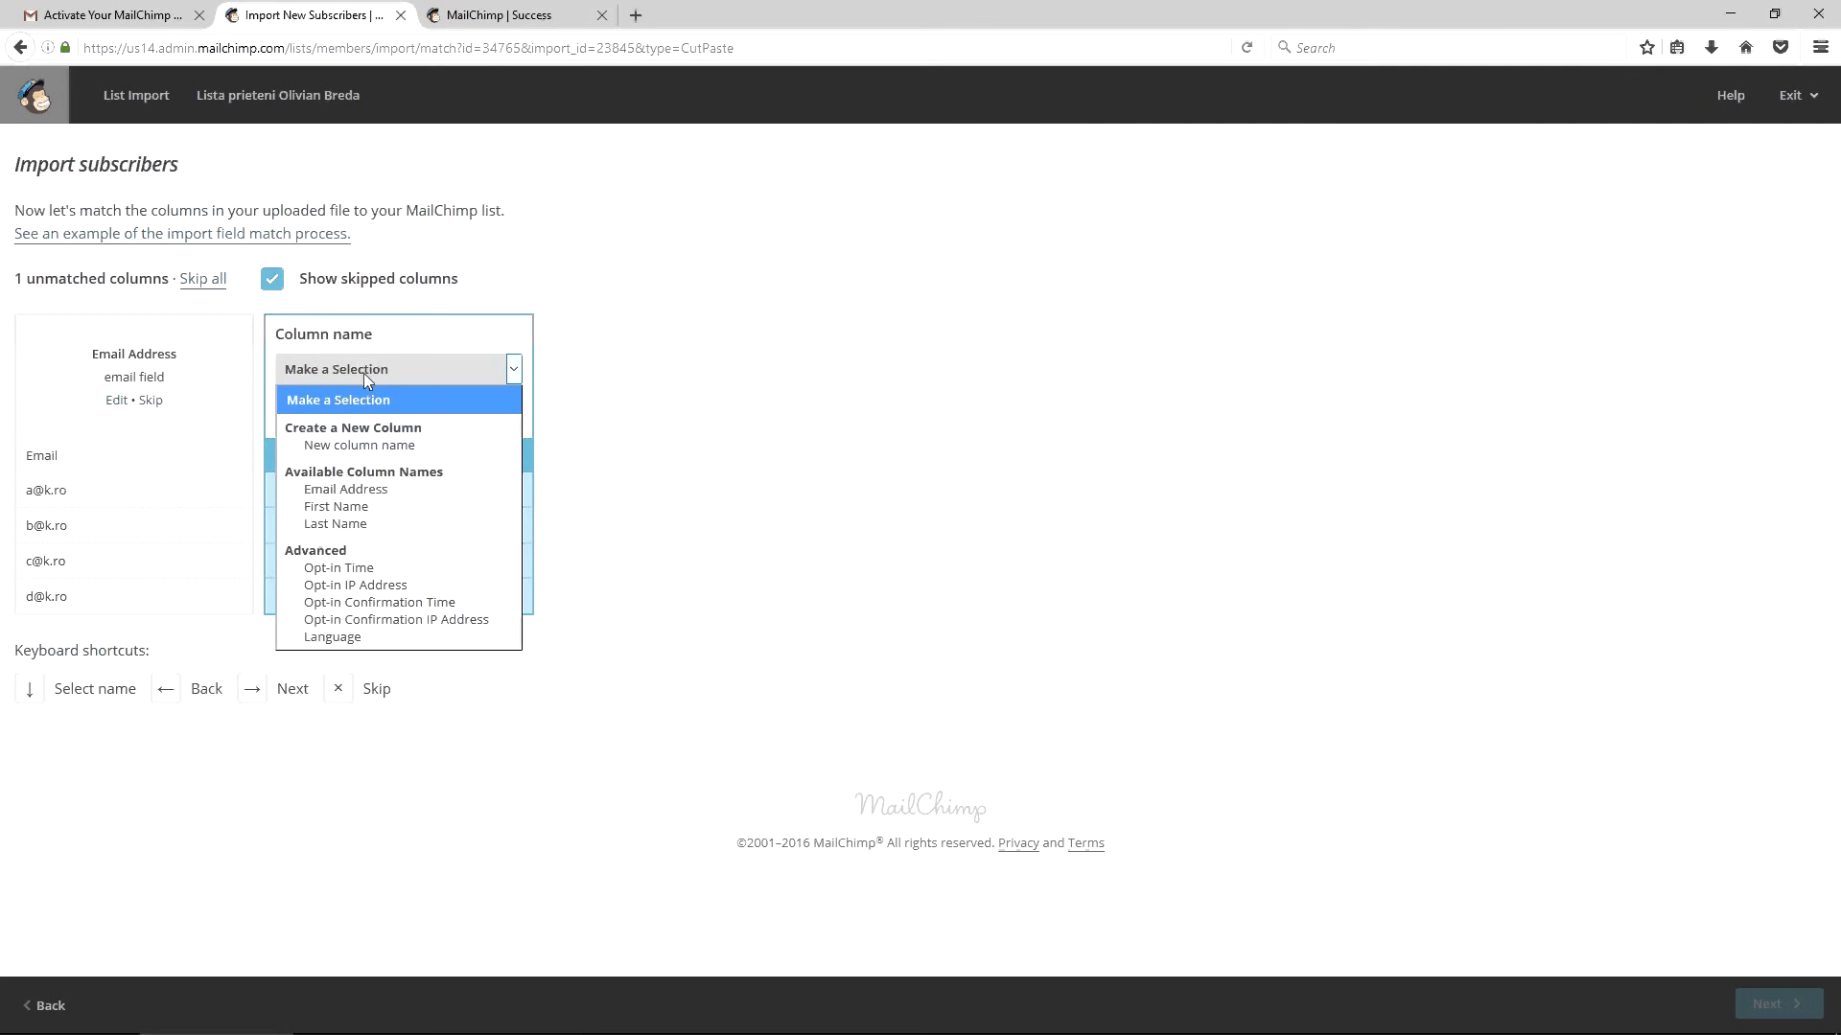
left_click(373, 508)
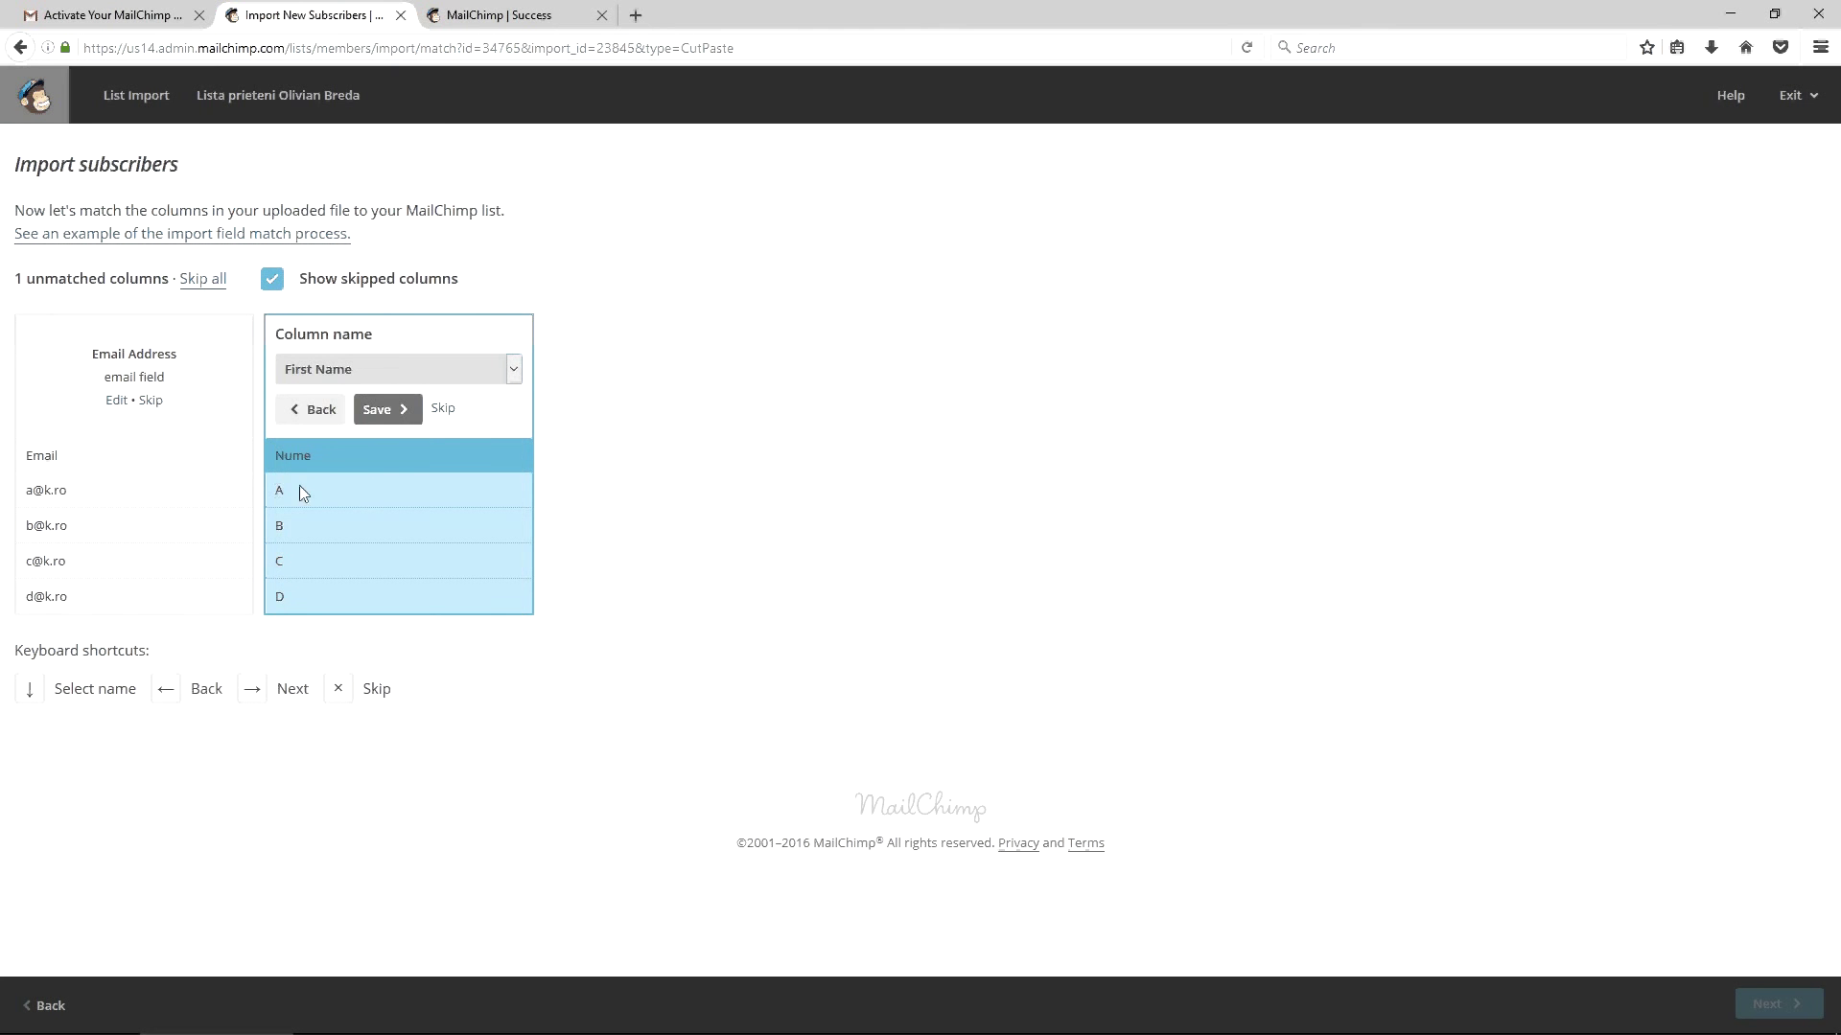
Map Nume to a new text column named 'Nume complet' and proceed to the import review
left_click(371, 365)
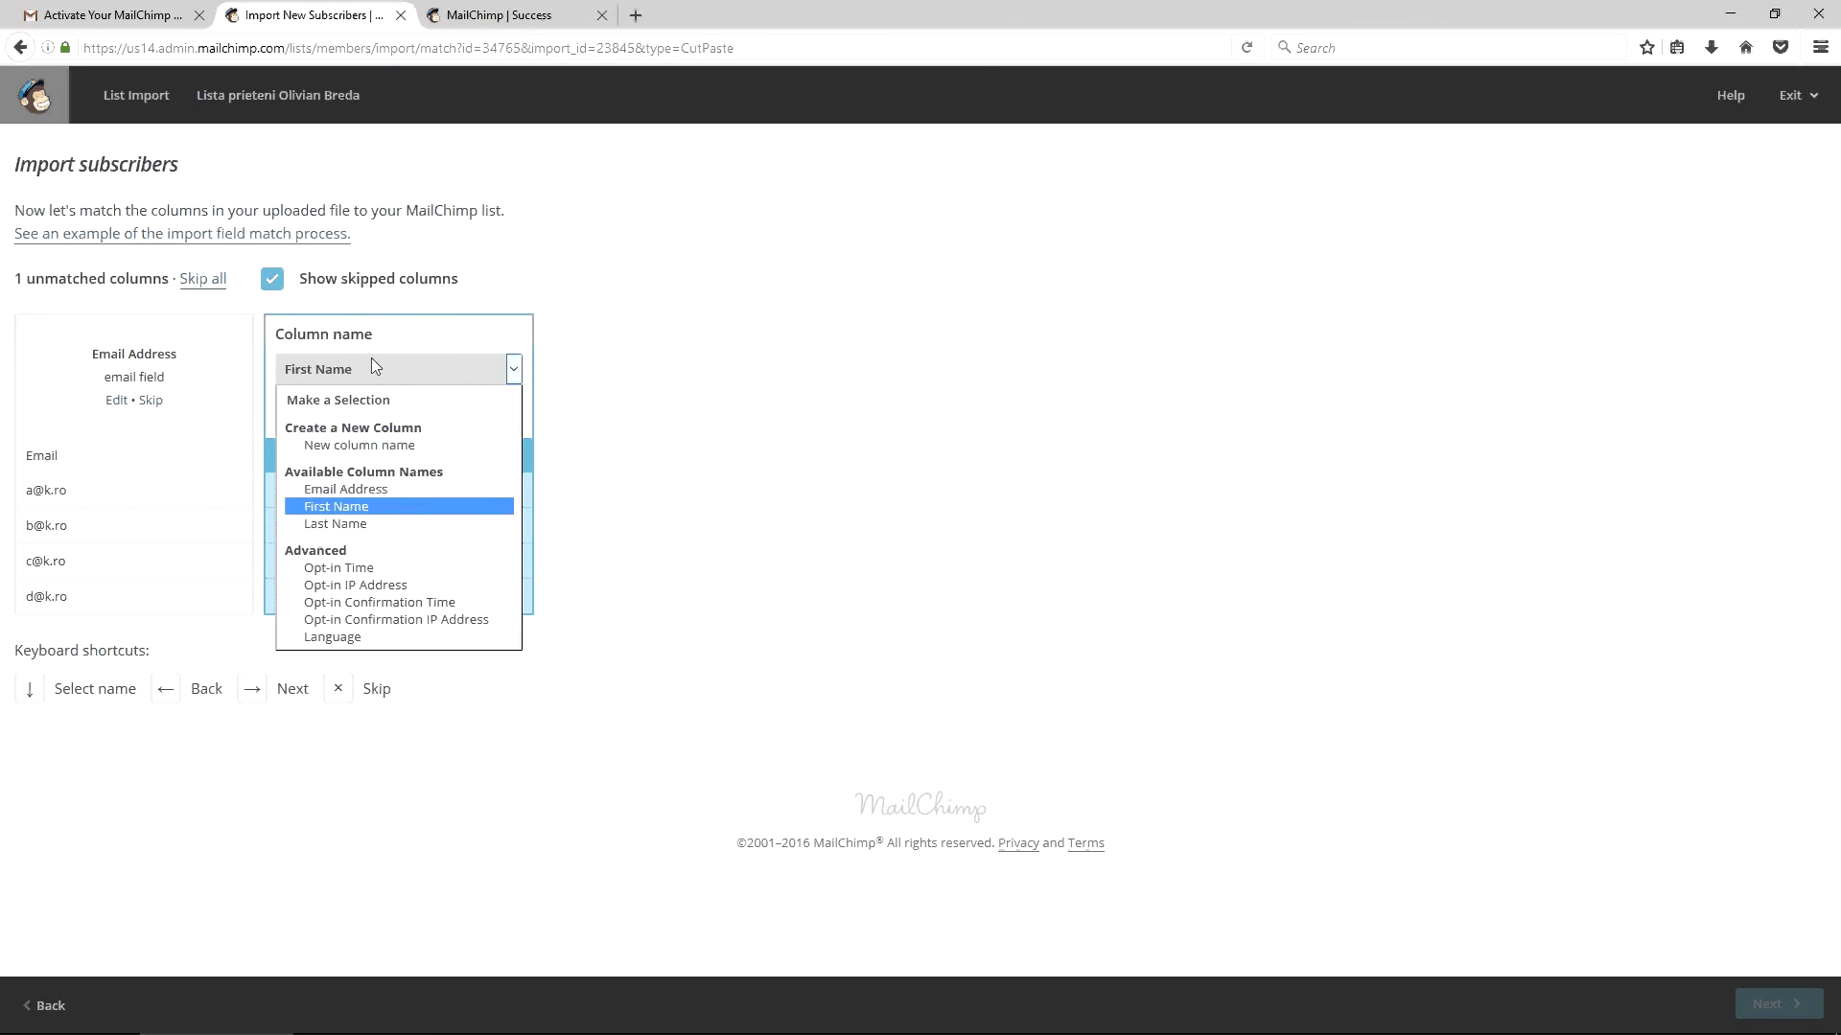
left_click(363, 447)
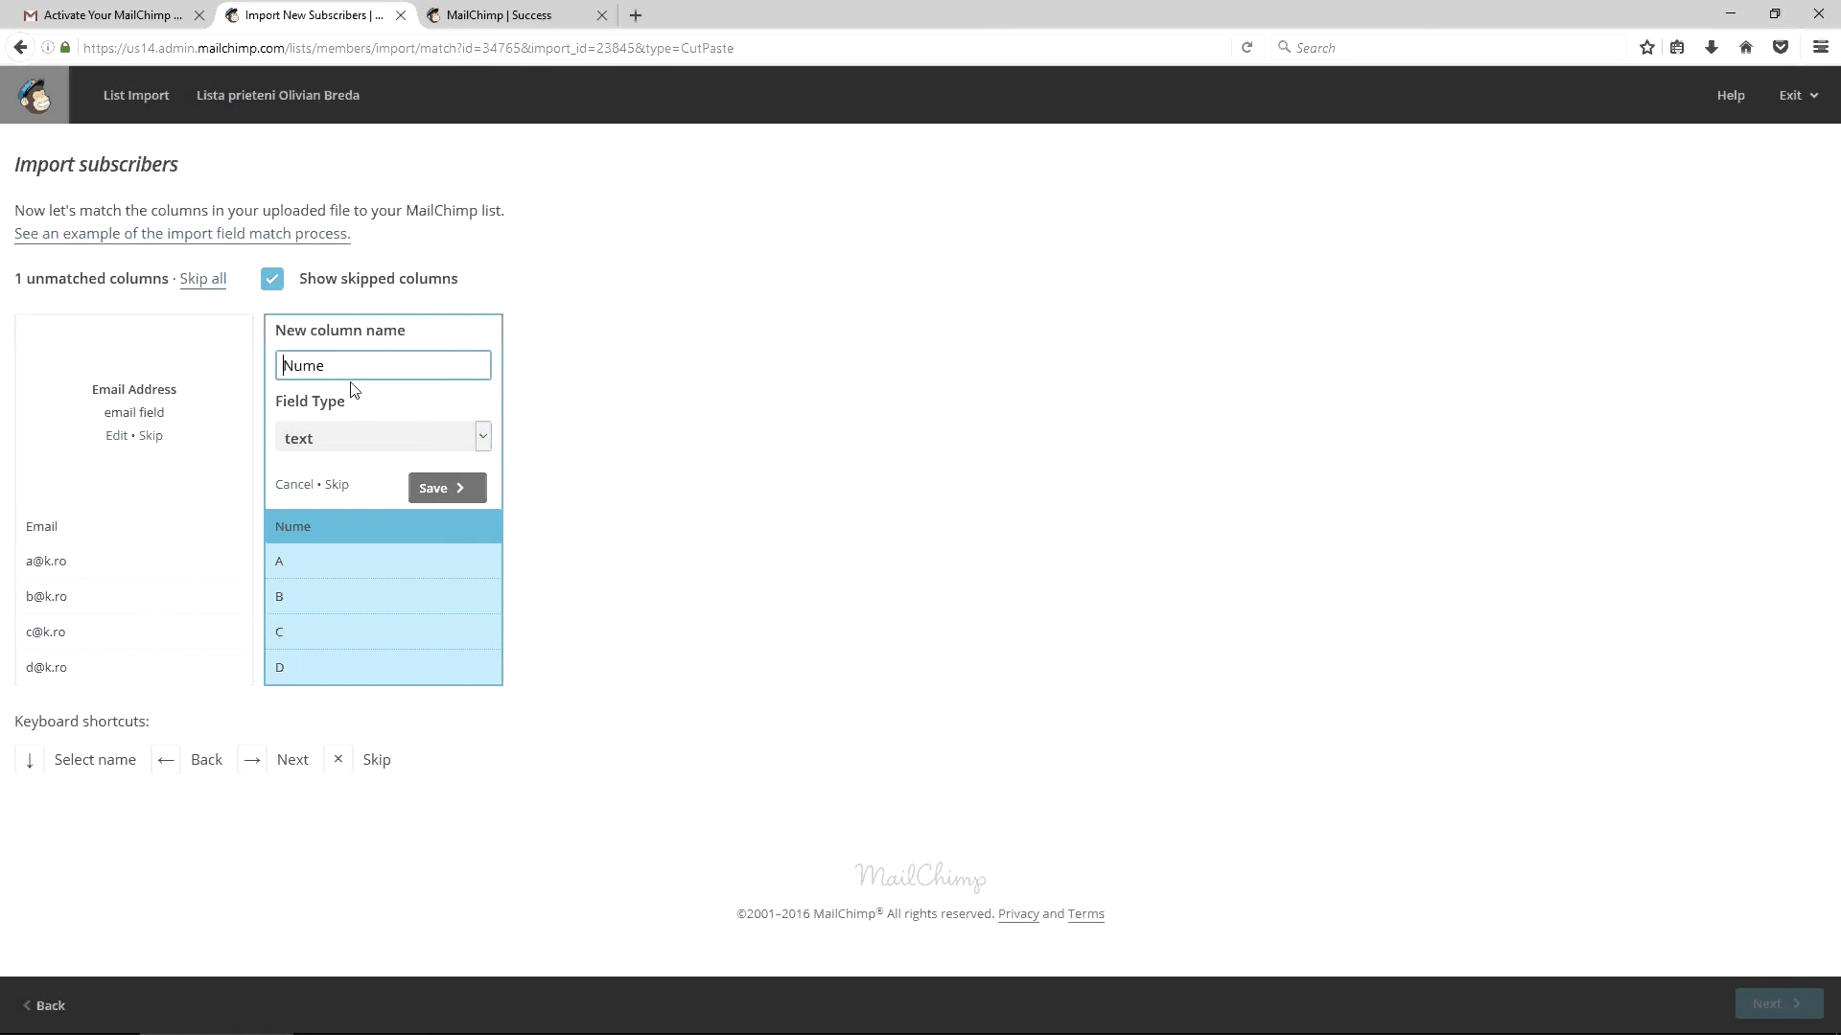
type("Nume")
key("shift+Home")
key("BackSpace")
key("End")
type("complet")
left_click(445, 480)
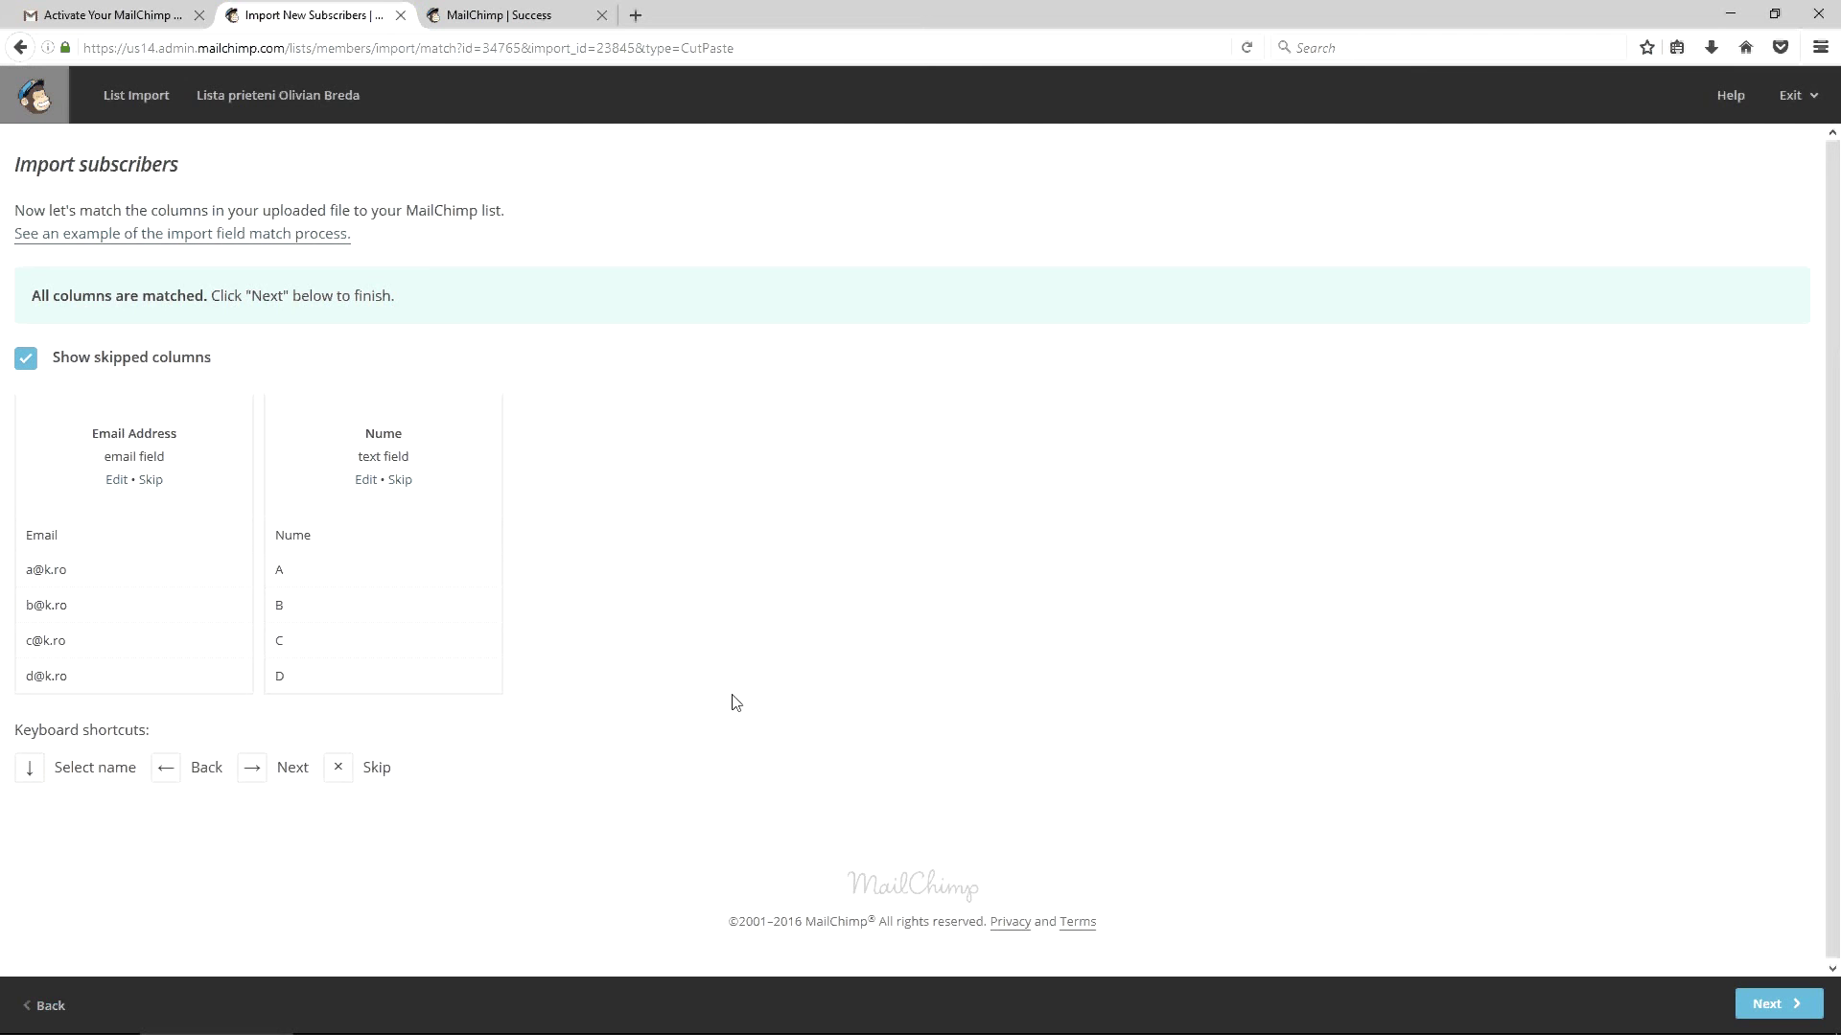
left_click(1767, 1004)
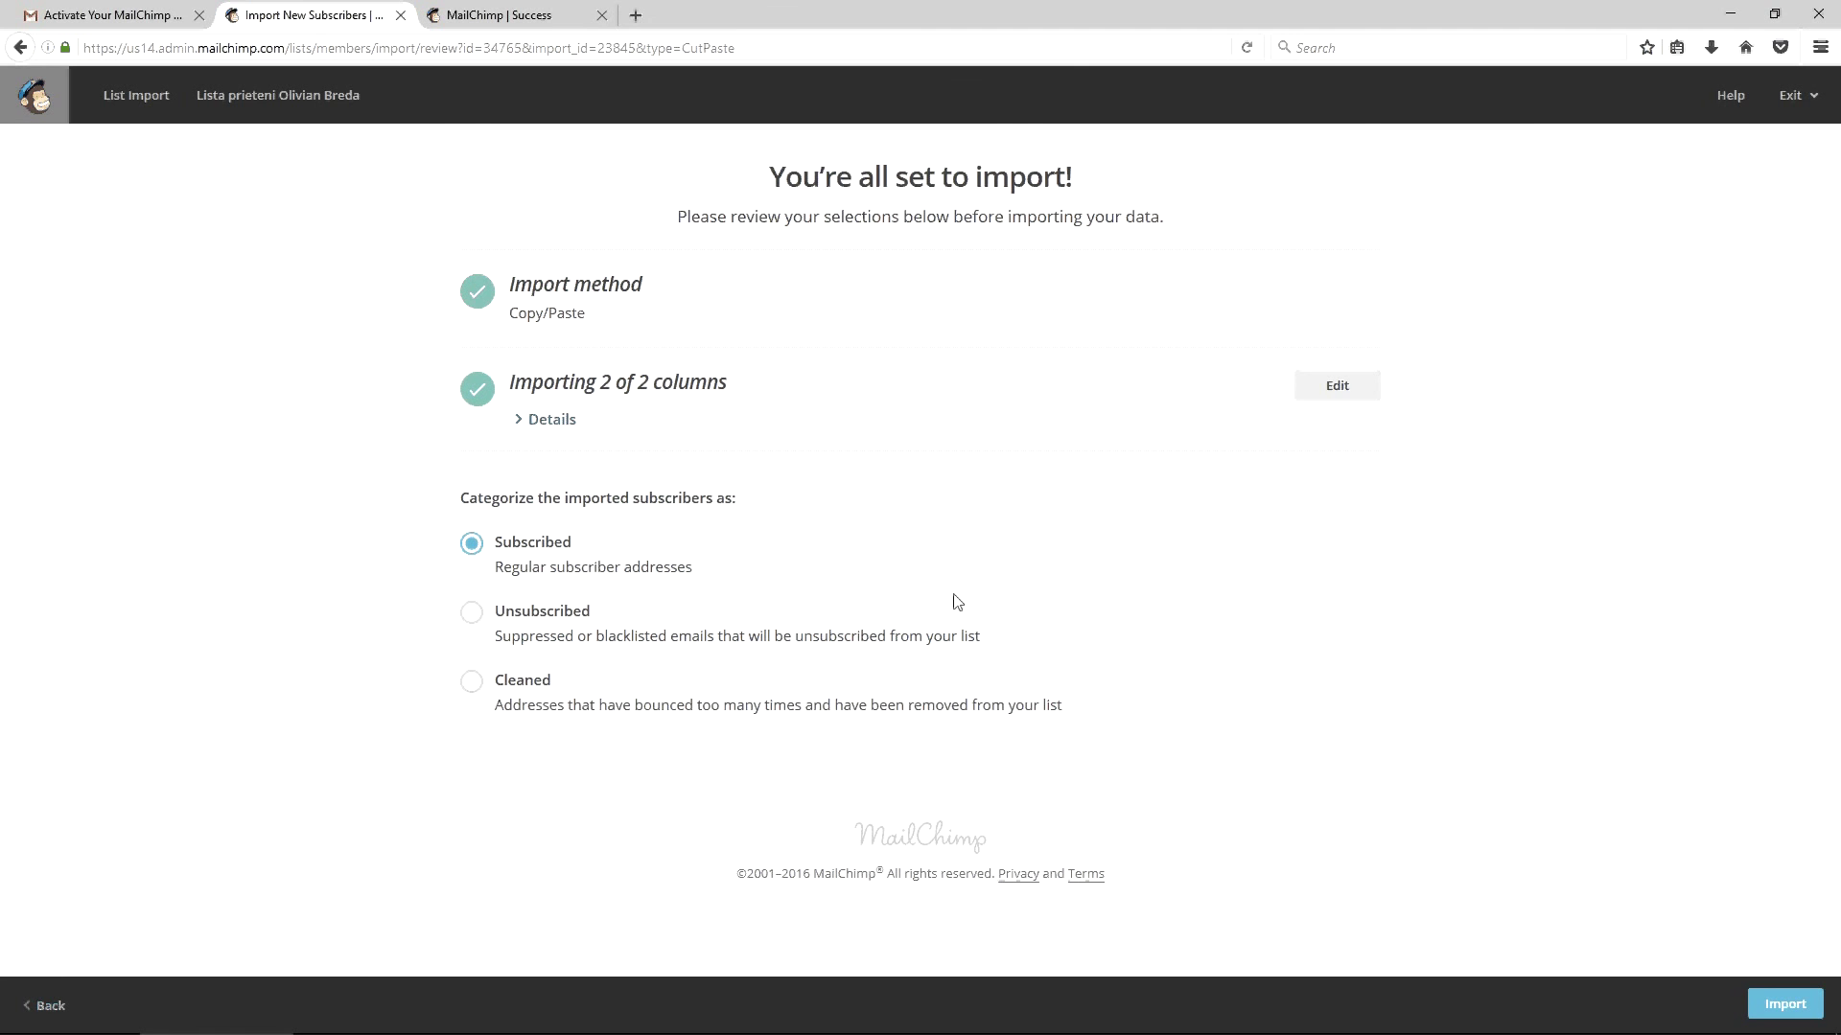
Import the four subscribers with status Subscribed and go to the Campaigns page
left_click(1770, 1001)
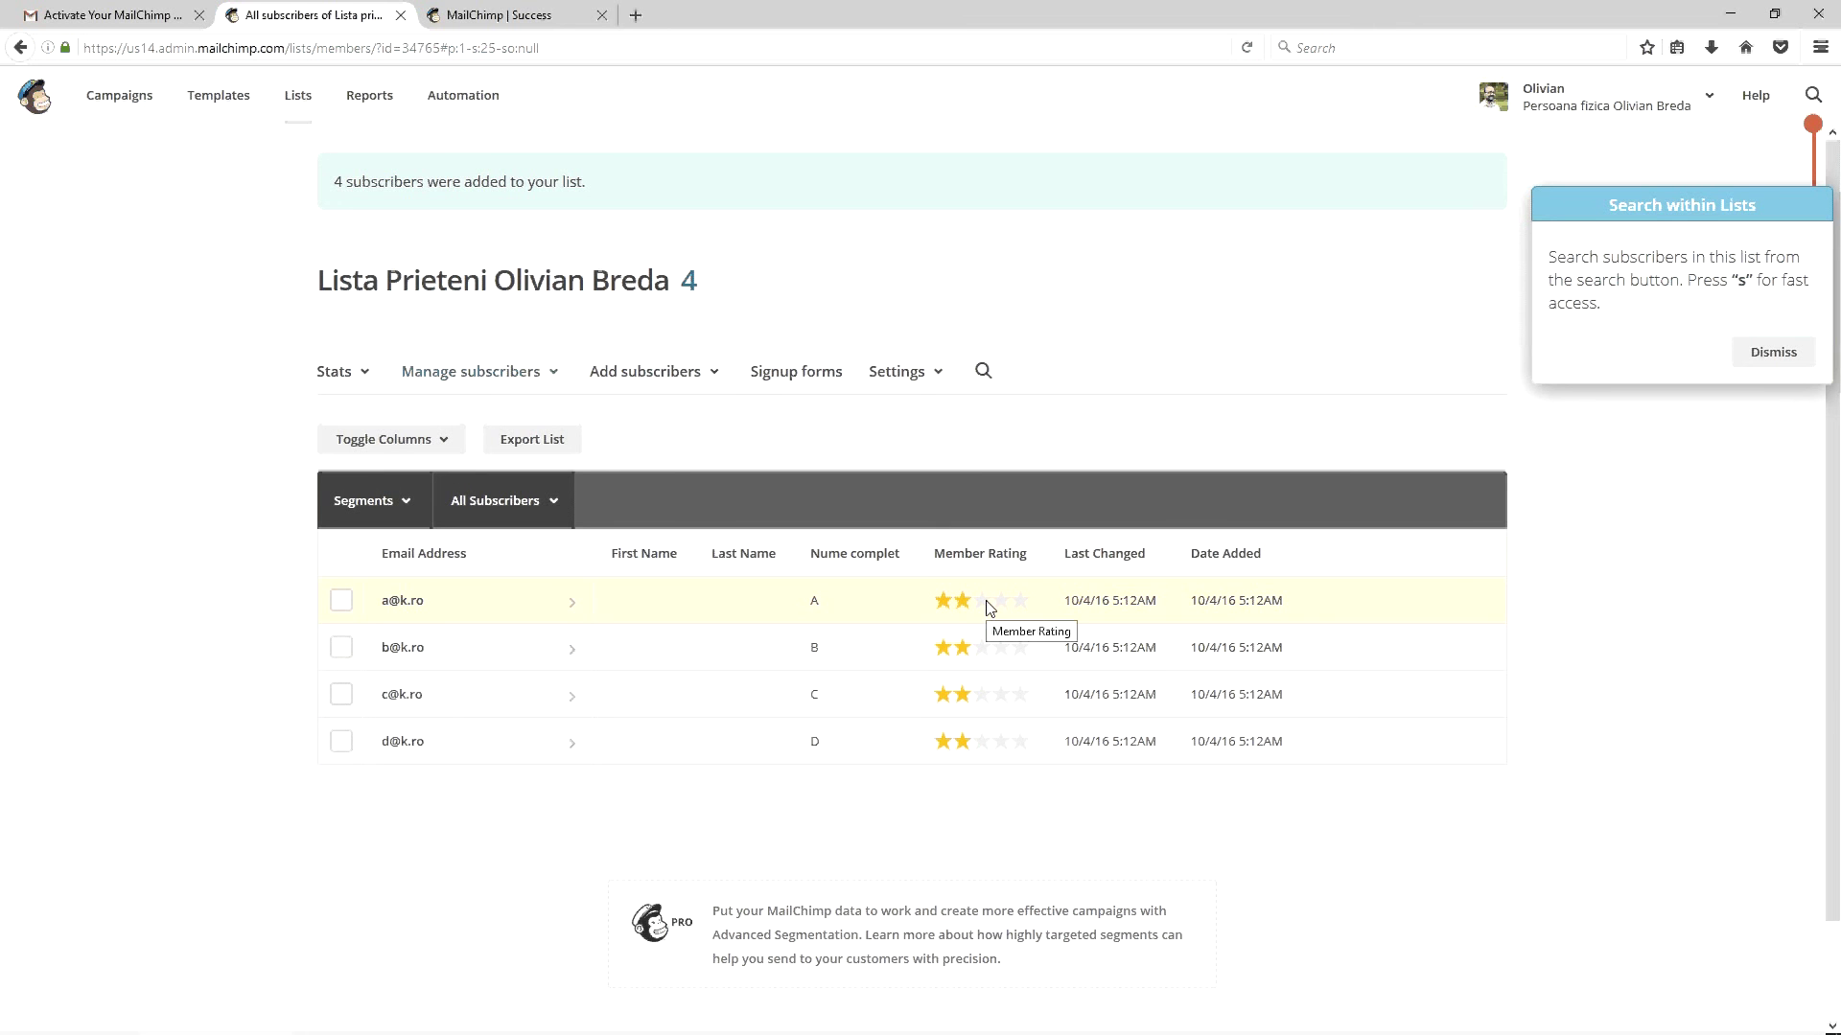
left_click(117, 101)
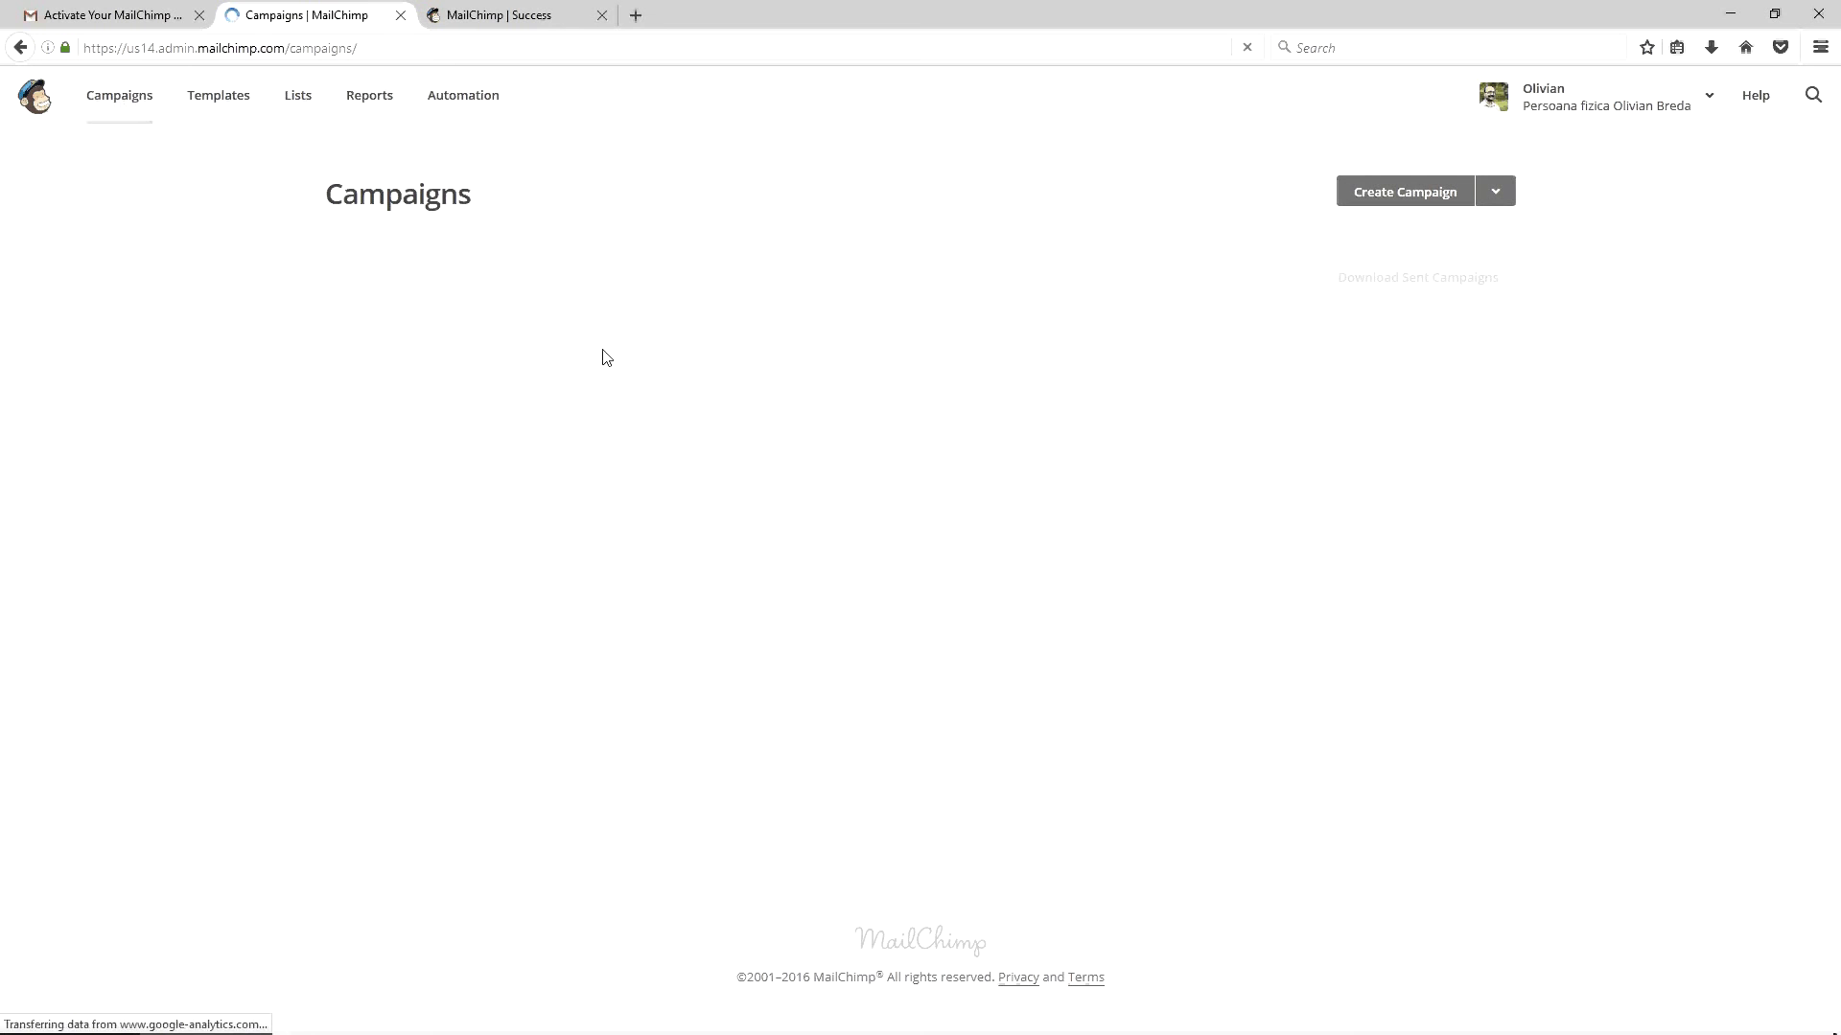
Create a new Regular campaign in the Campaign Builder
left_click(1373, 197)
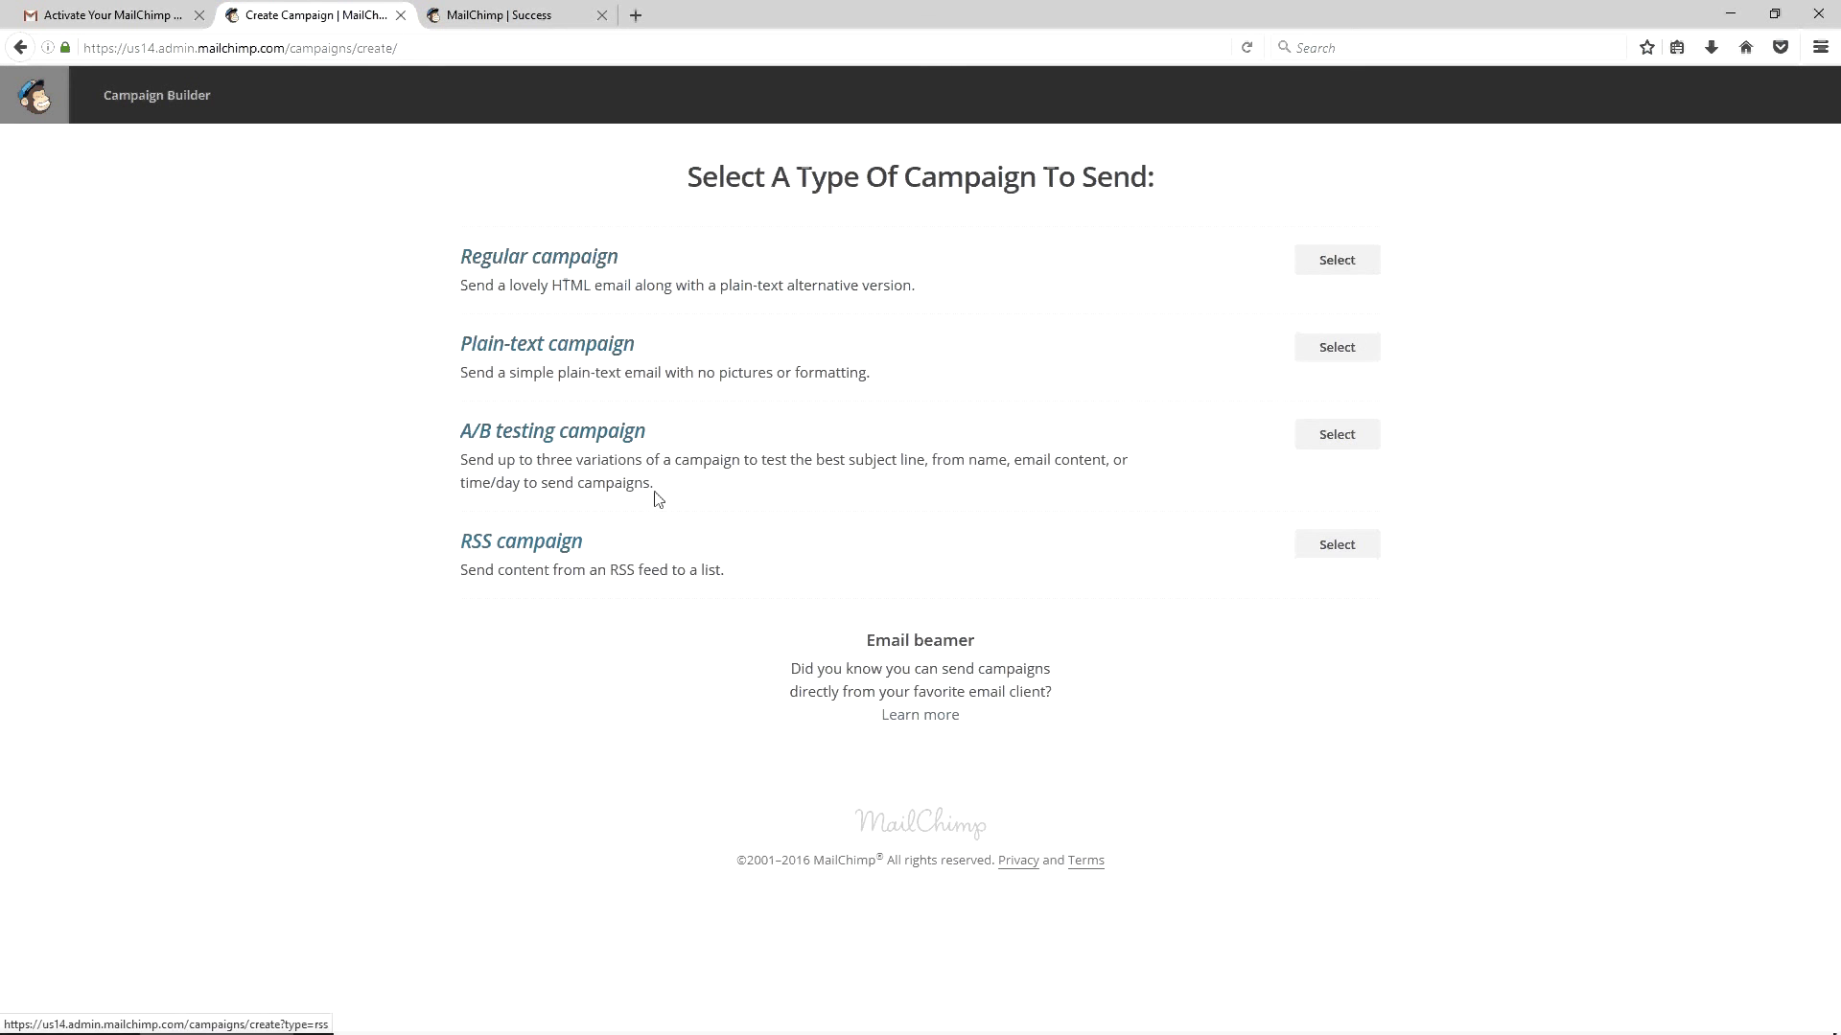
left_click(1365, 263)
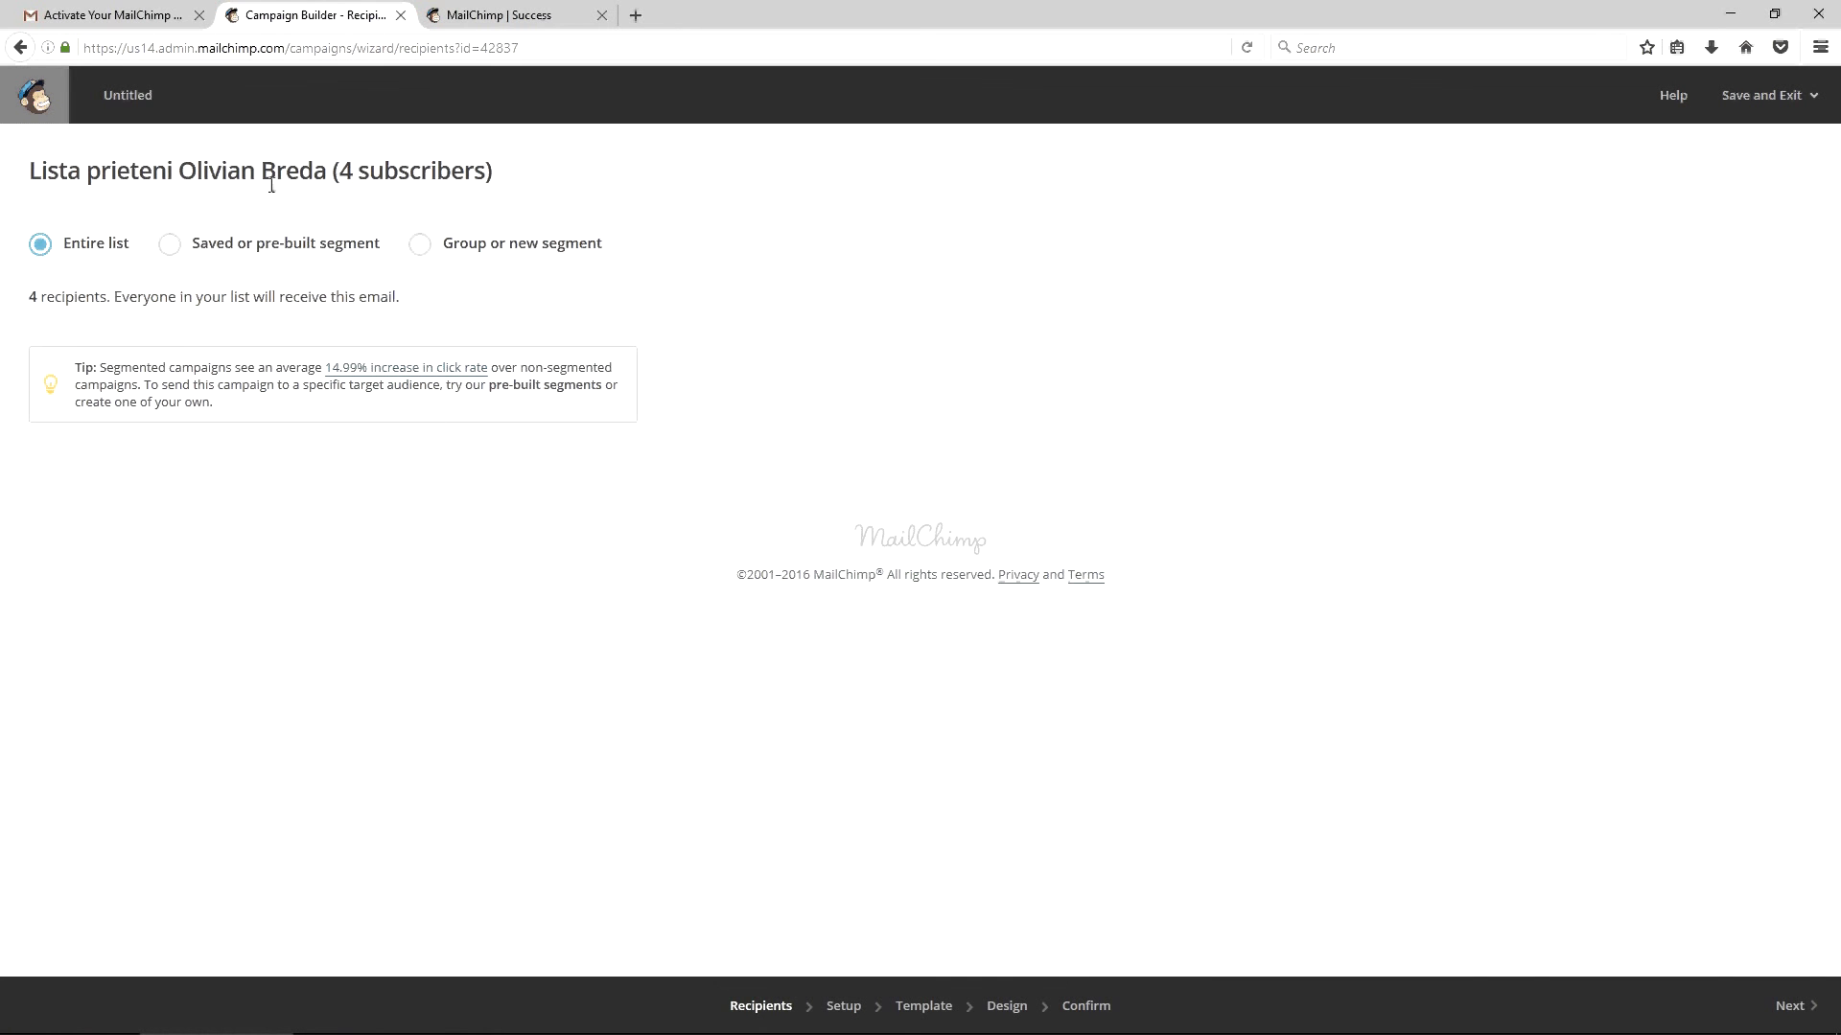
Try a segment where Email Address contains 'a' and update the recipient count
left_click(419, 246)
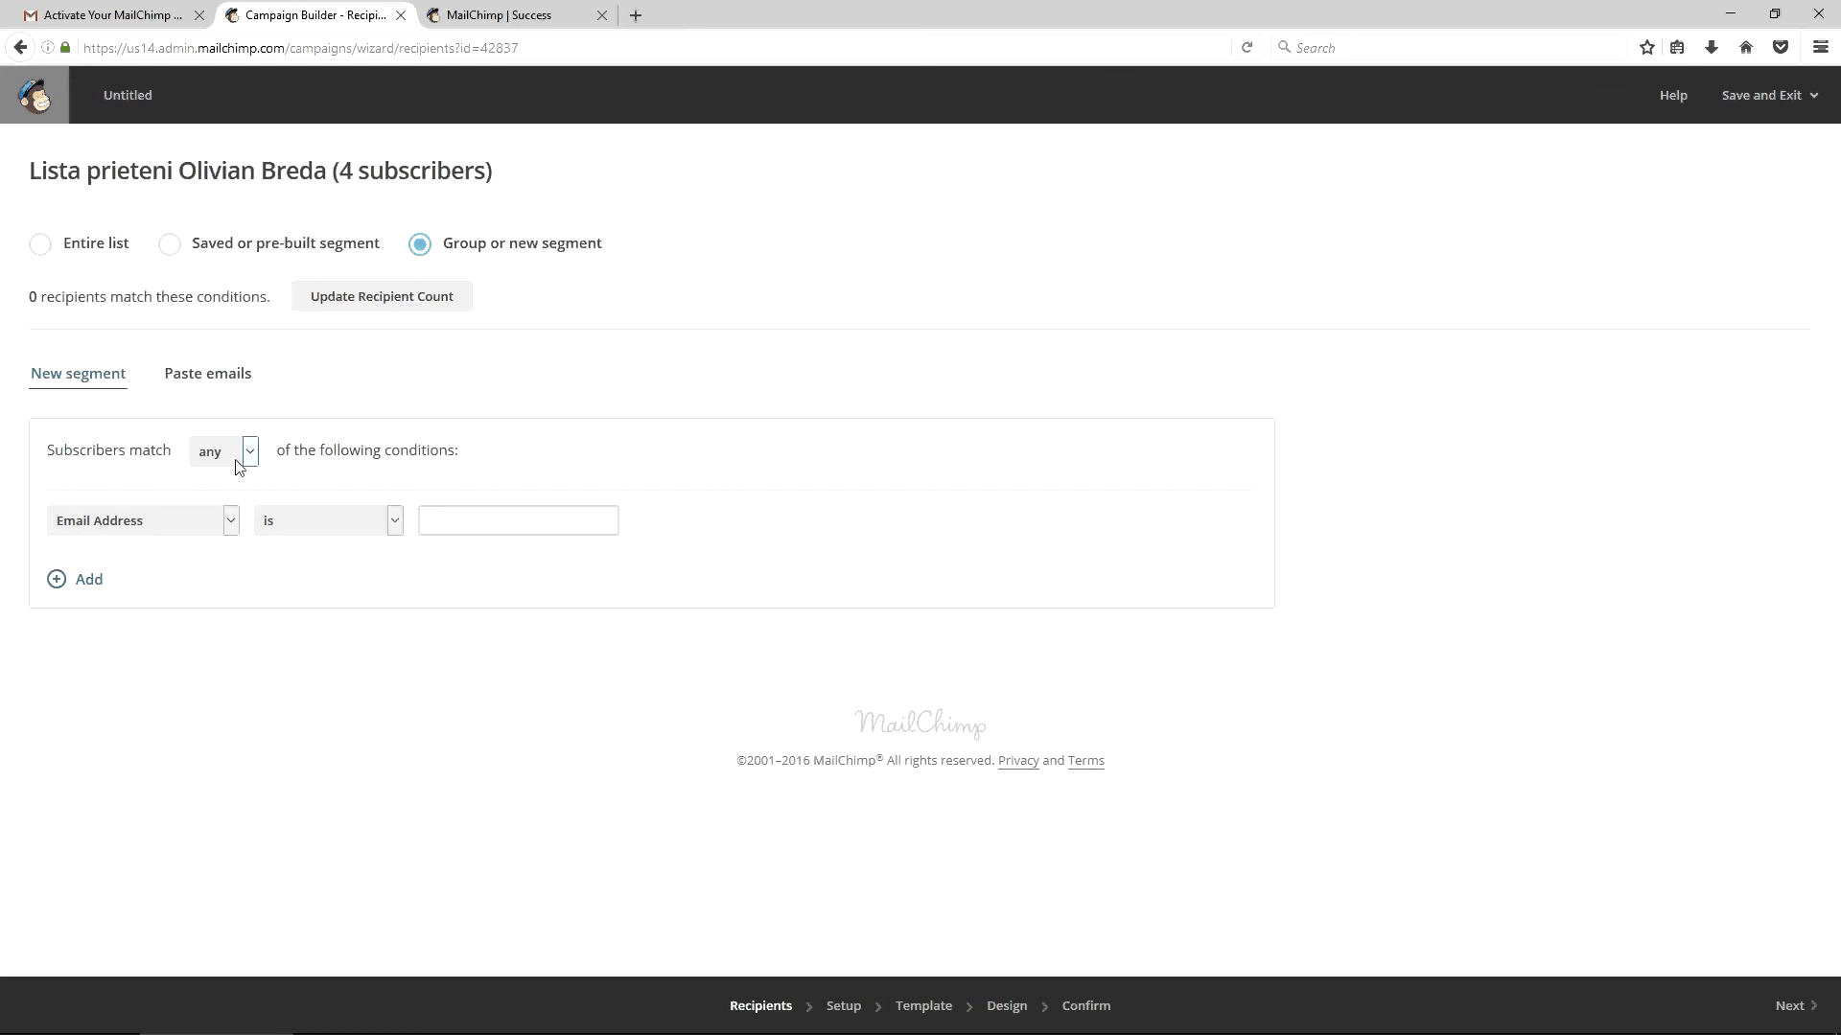
left_click(362, 525)
left_click(362, 609)
left_click(480, 520)
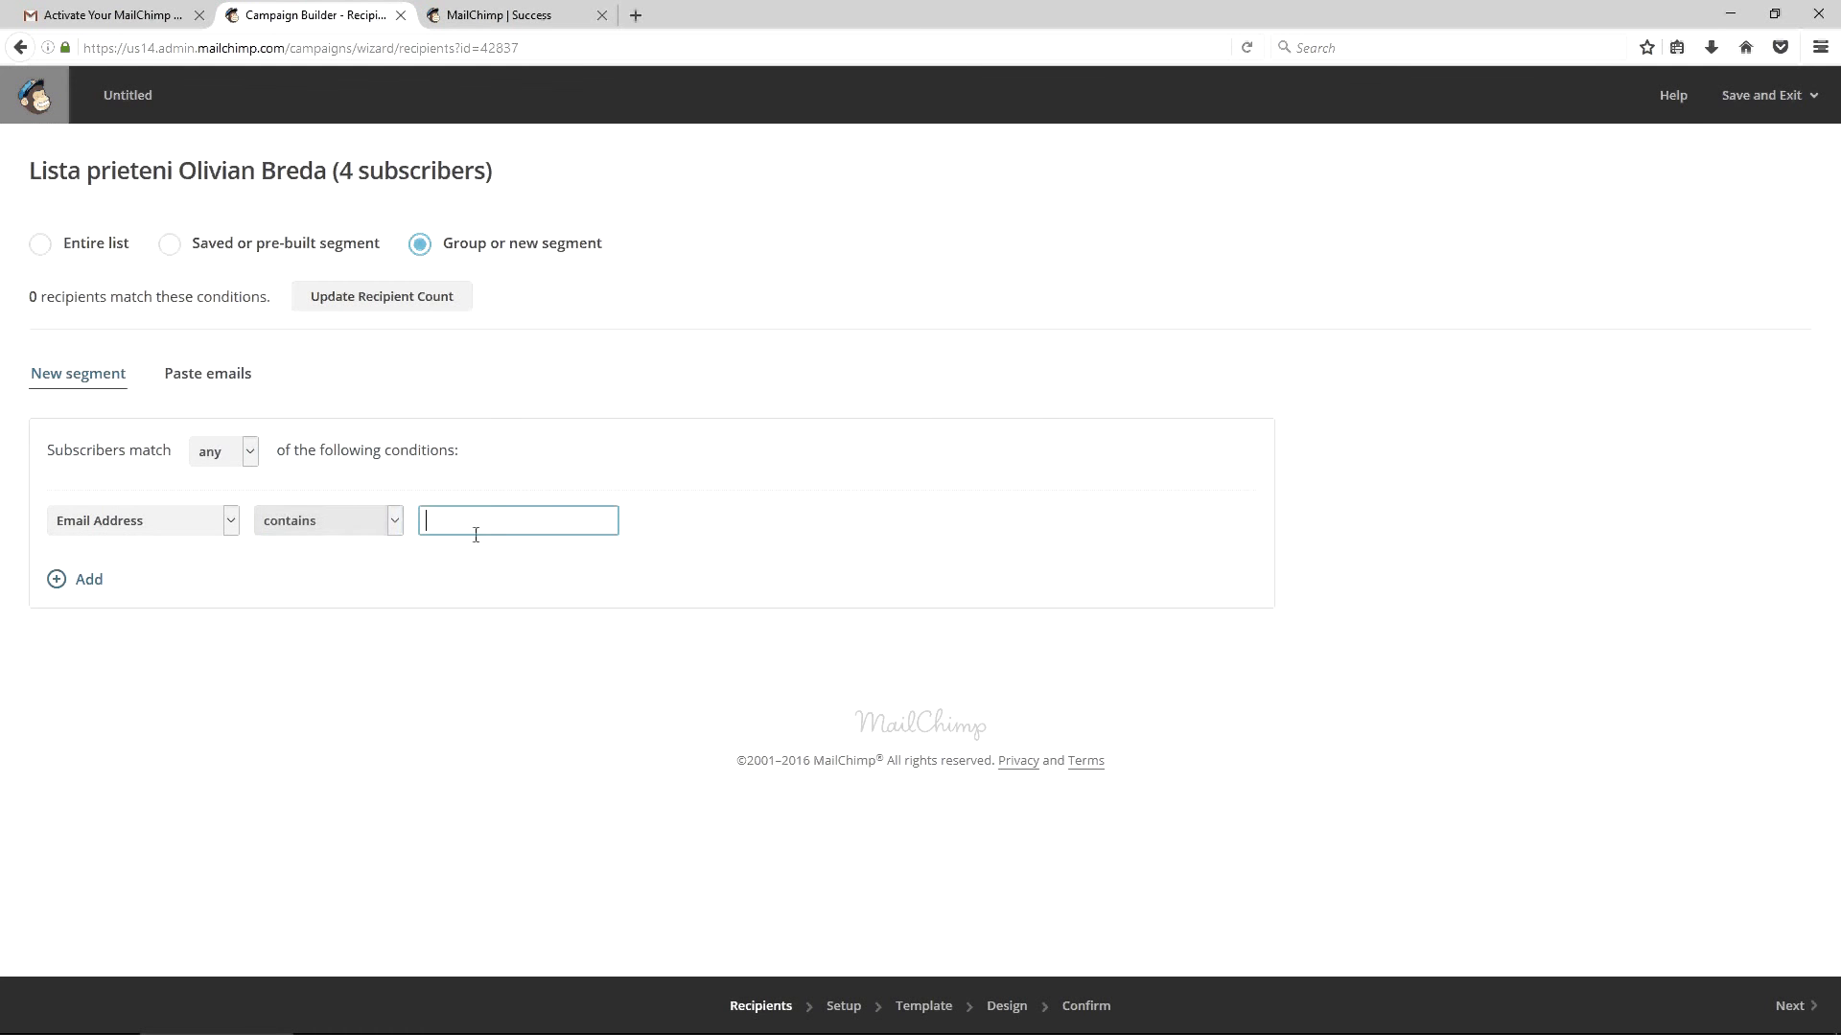
type("a")
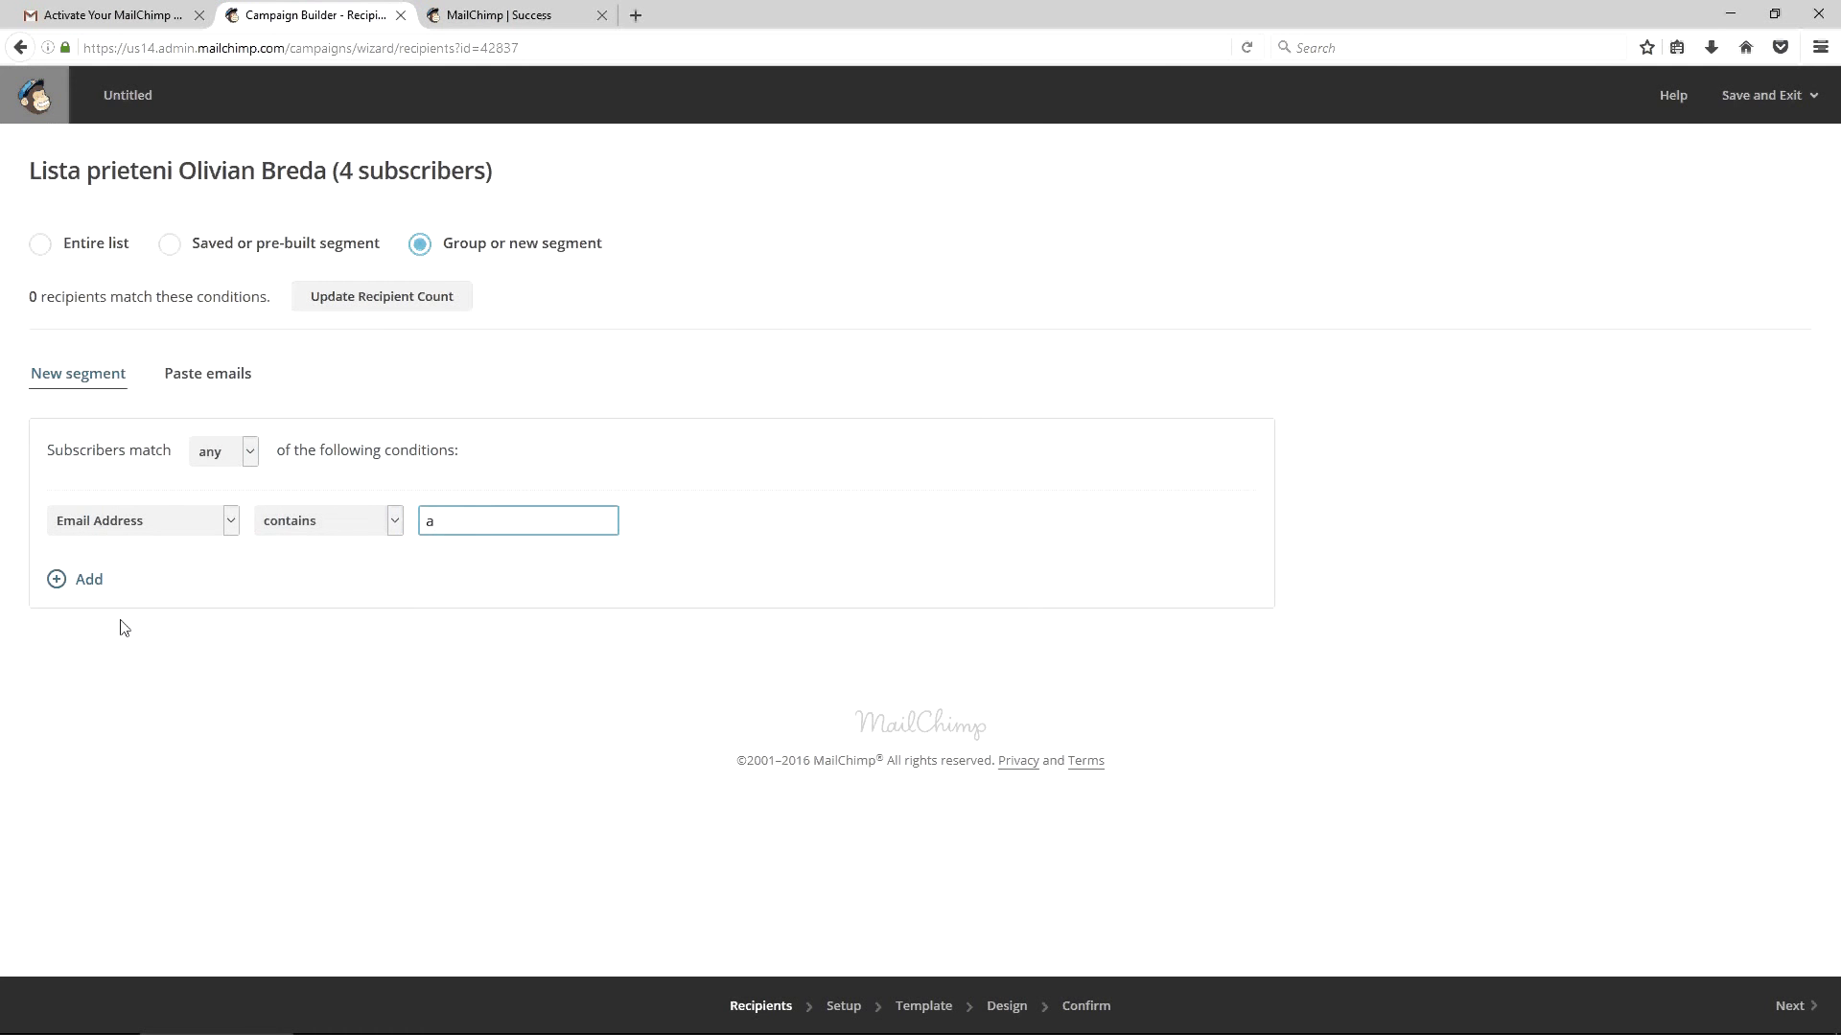
left_click(343, 306)
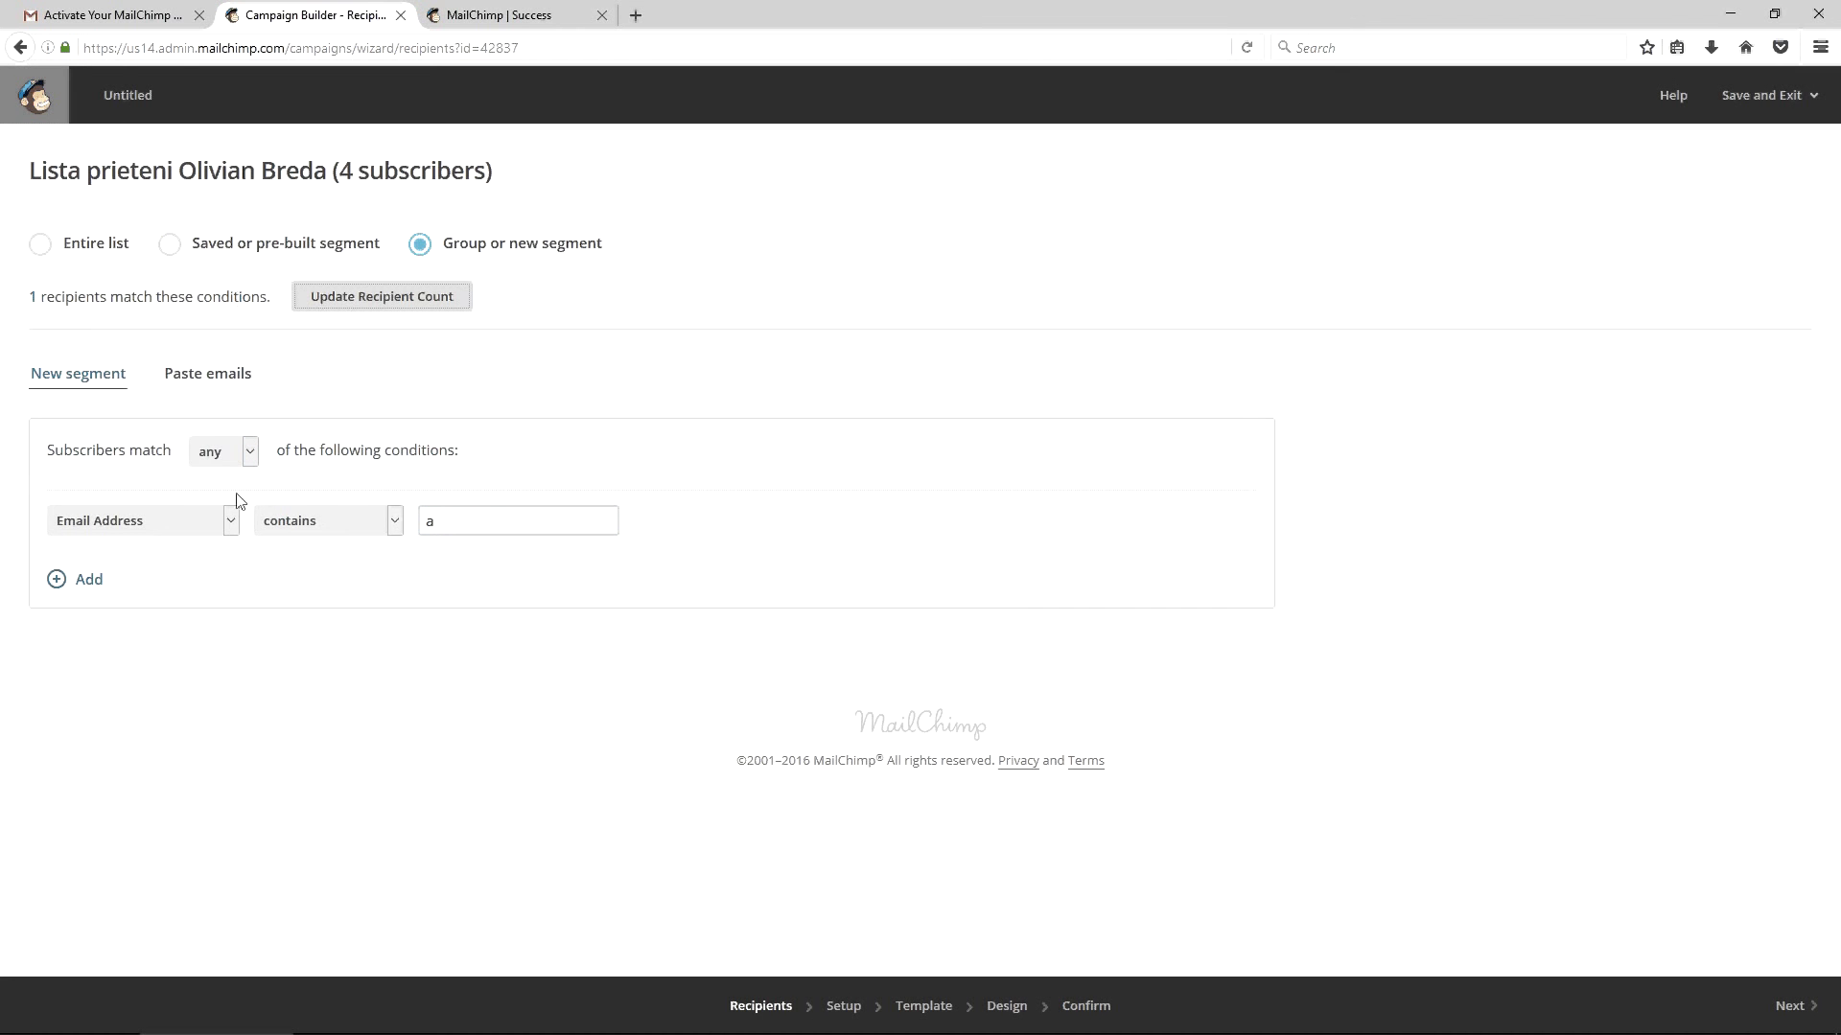
Switch recipients back to the entire list and continue to campaign setup
left_click(230, 521)
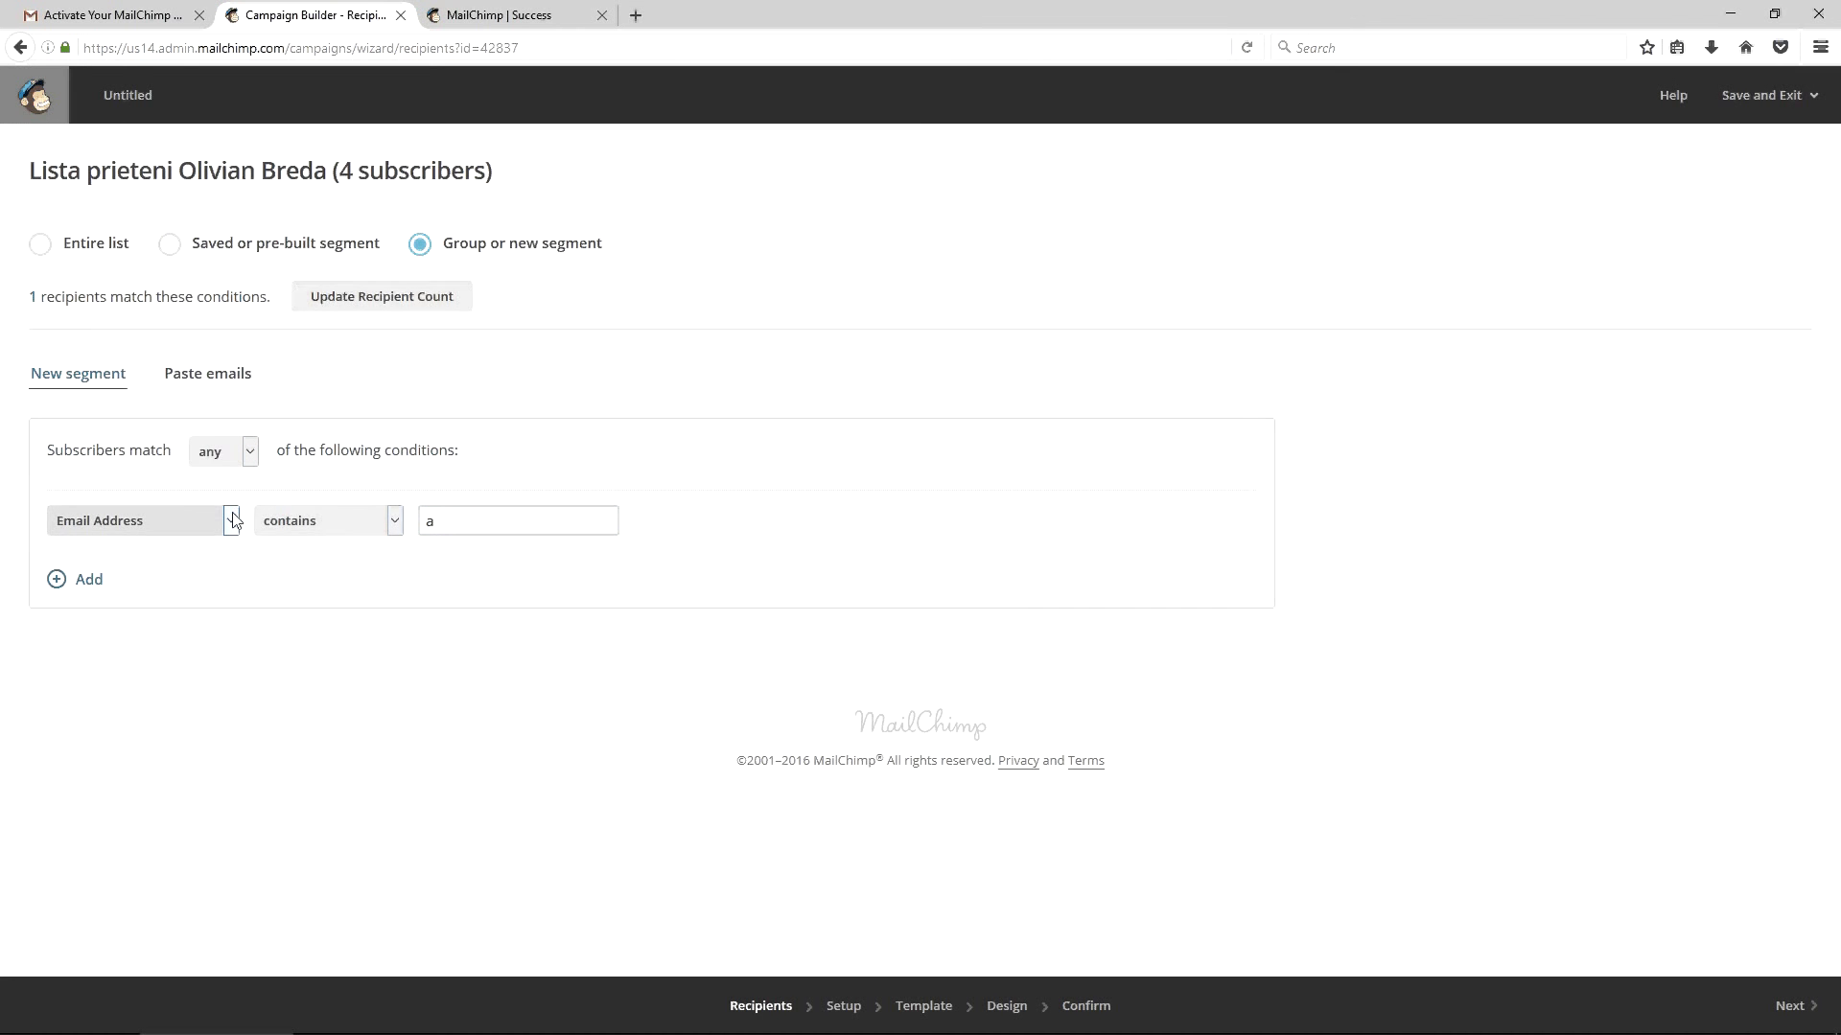
left_click(72, 243)
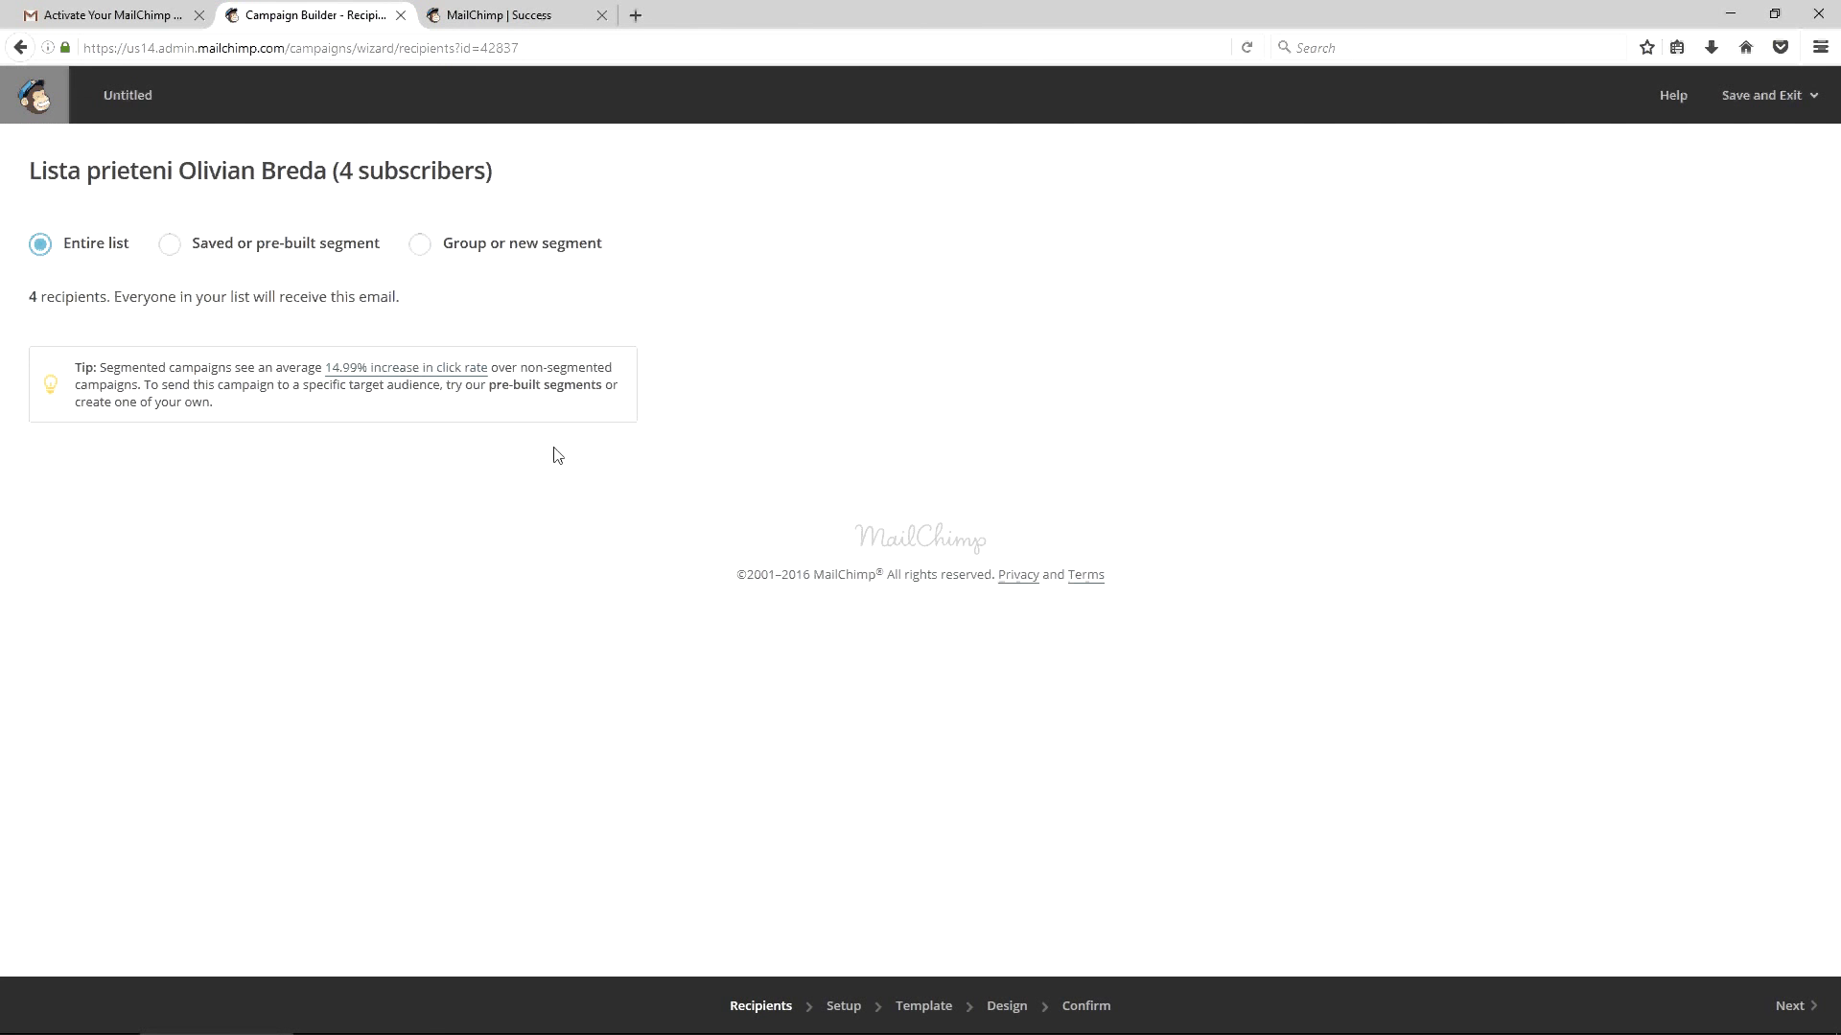
left_click(1788, 1008)
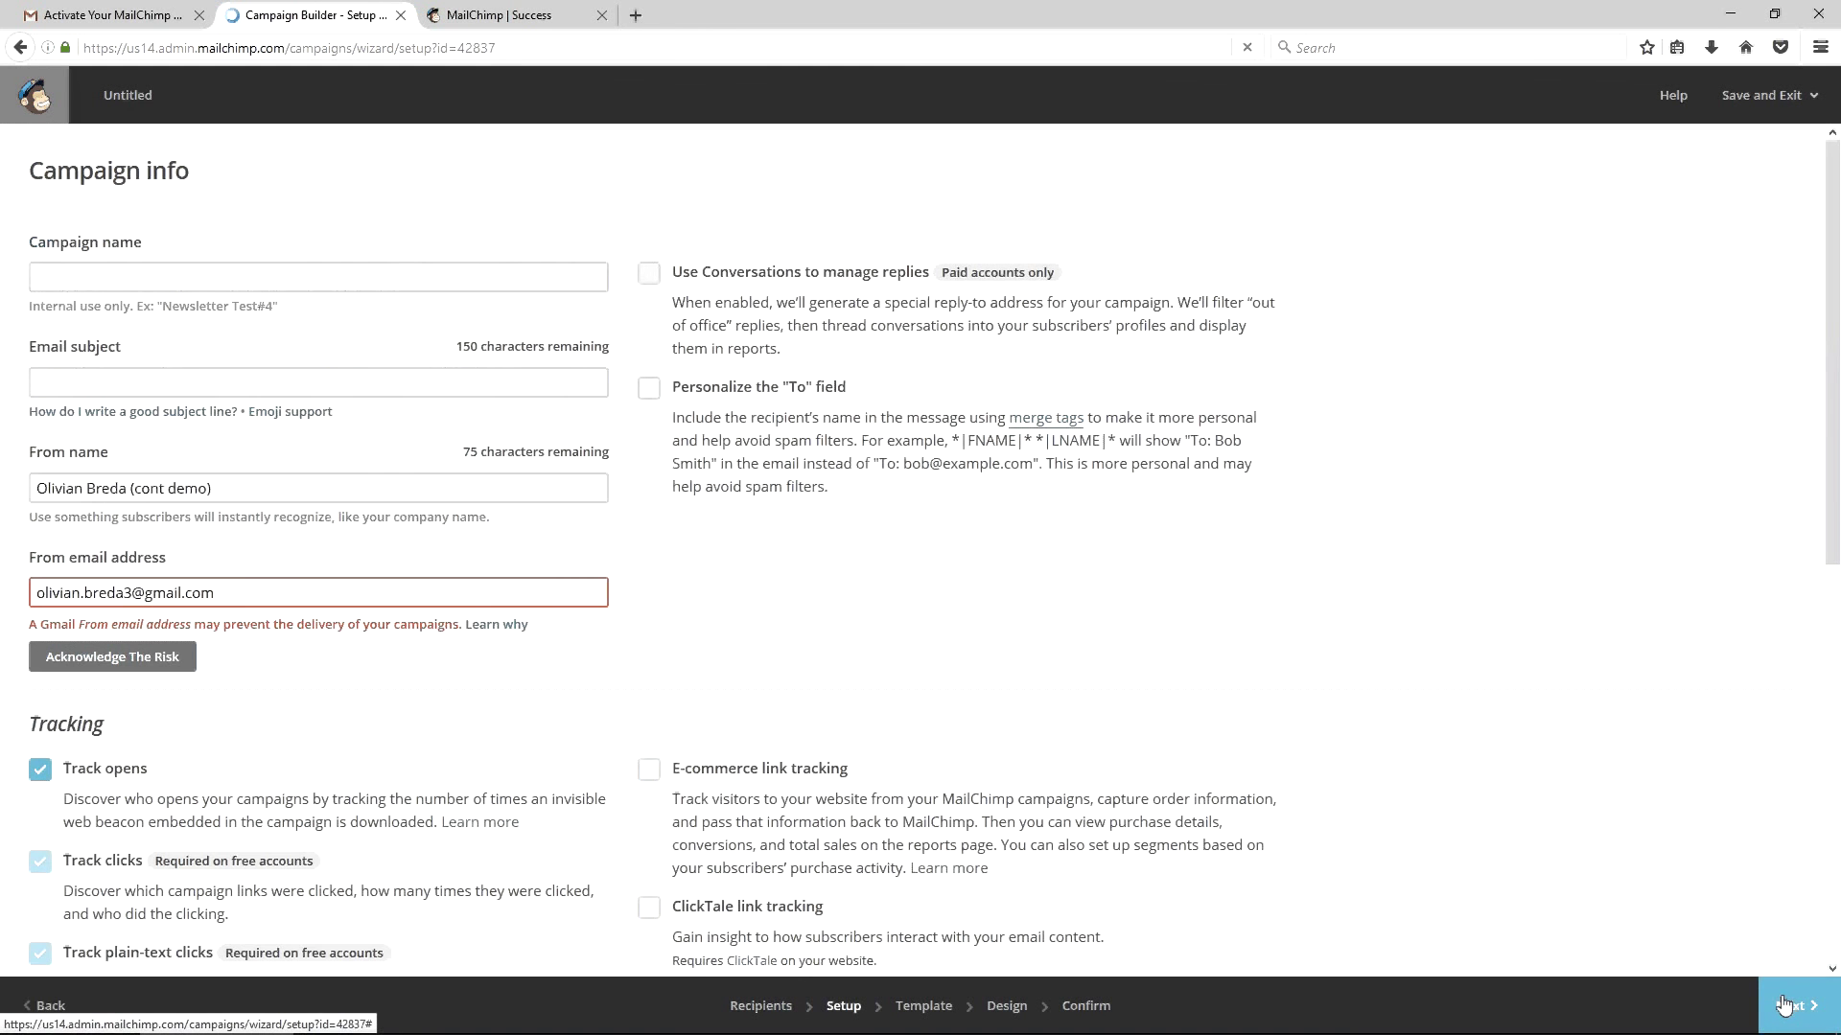
Accept the Gmail sender-address delivery warning and view the emoji support information
left_click(143, 658)
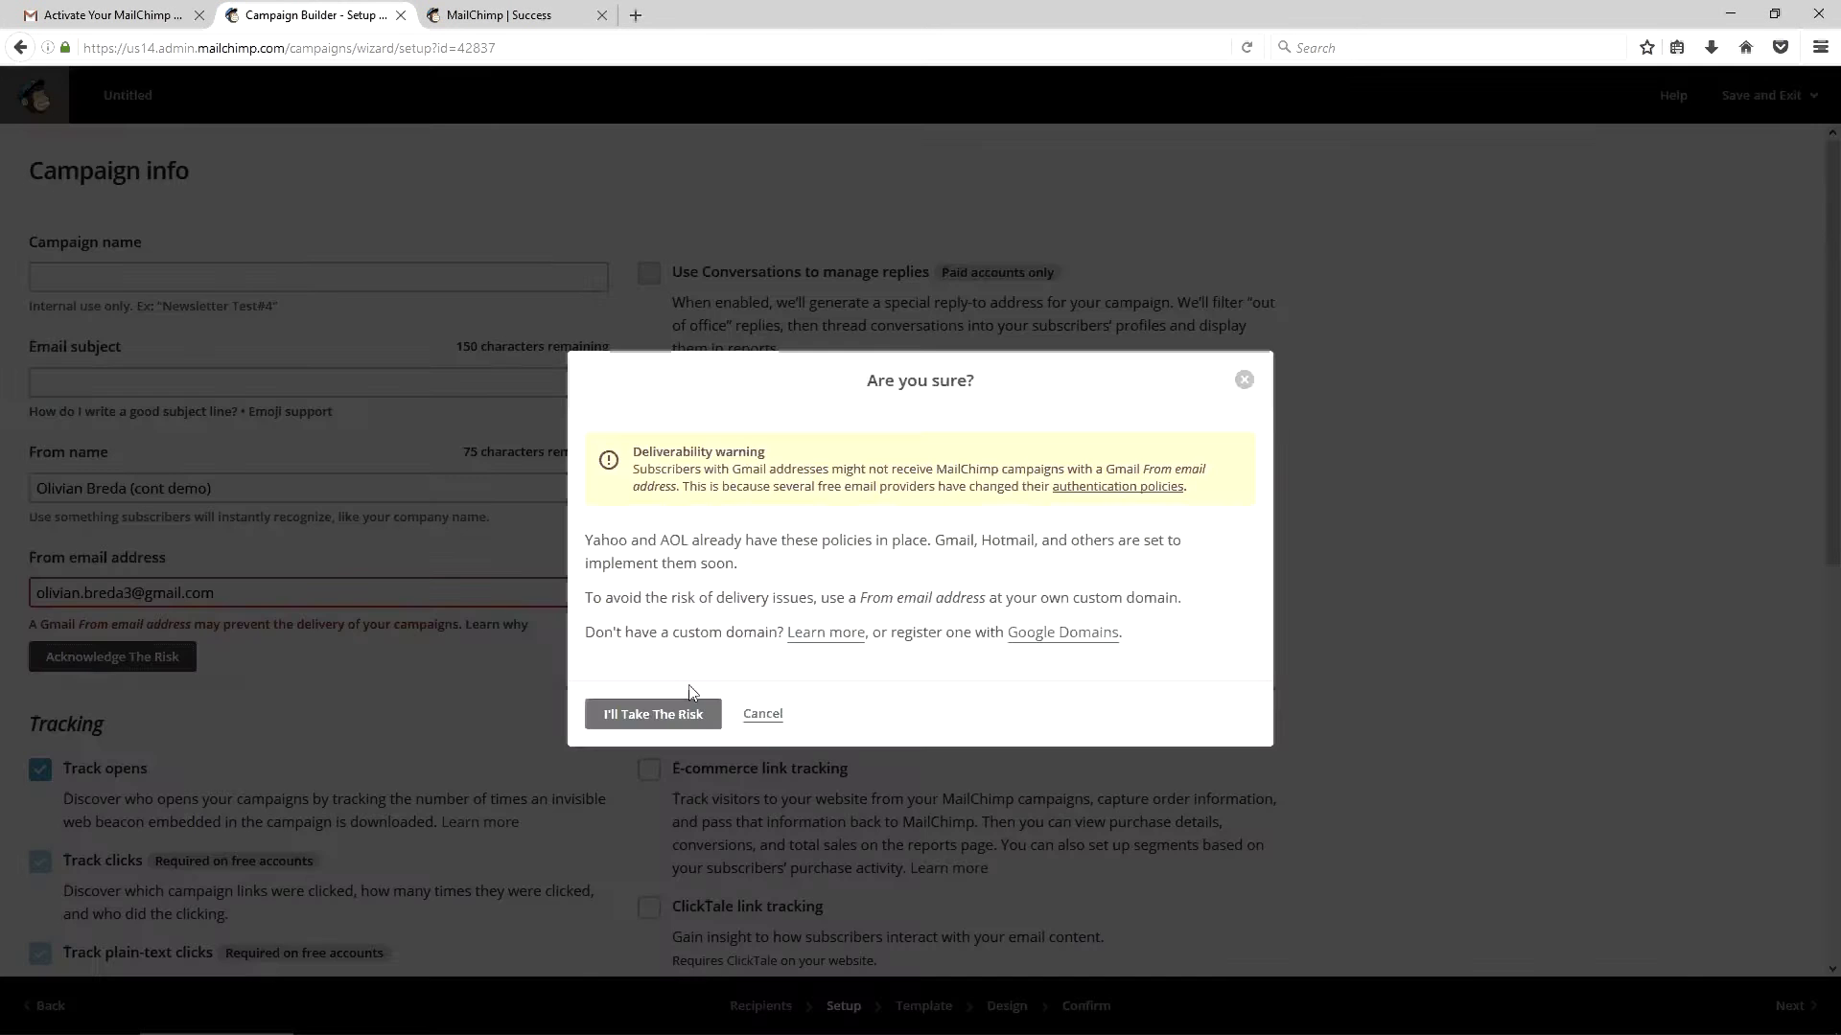
left_click(679, 715)
left_click(278, 411)
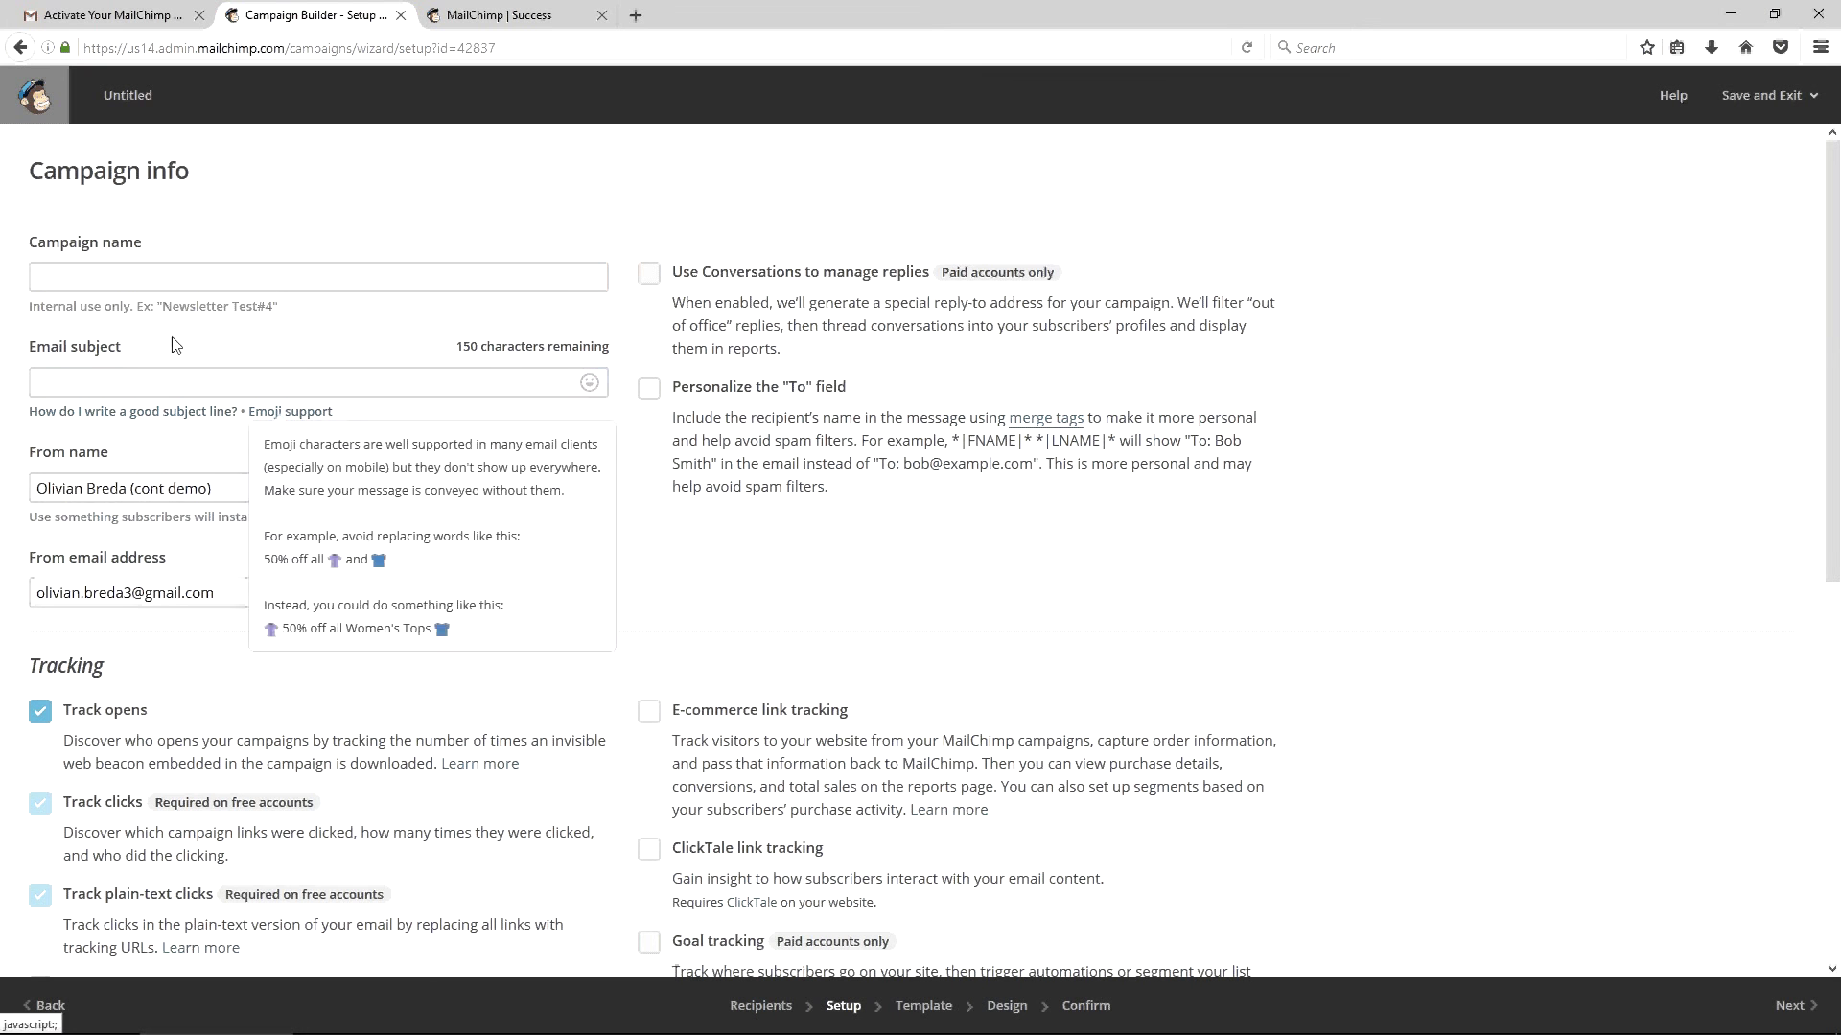
Begin the subject 'Primul meu newsletter (' and open olivian.ro/mailchimp in a new tab
left_click(175, 345)
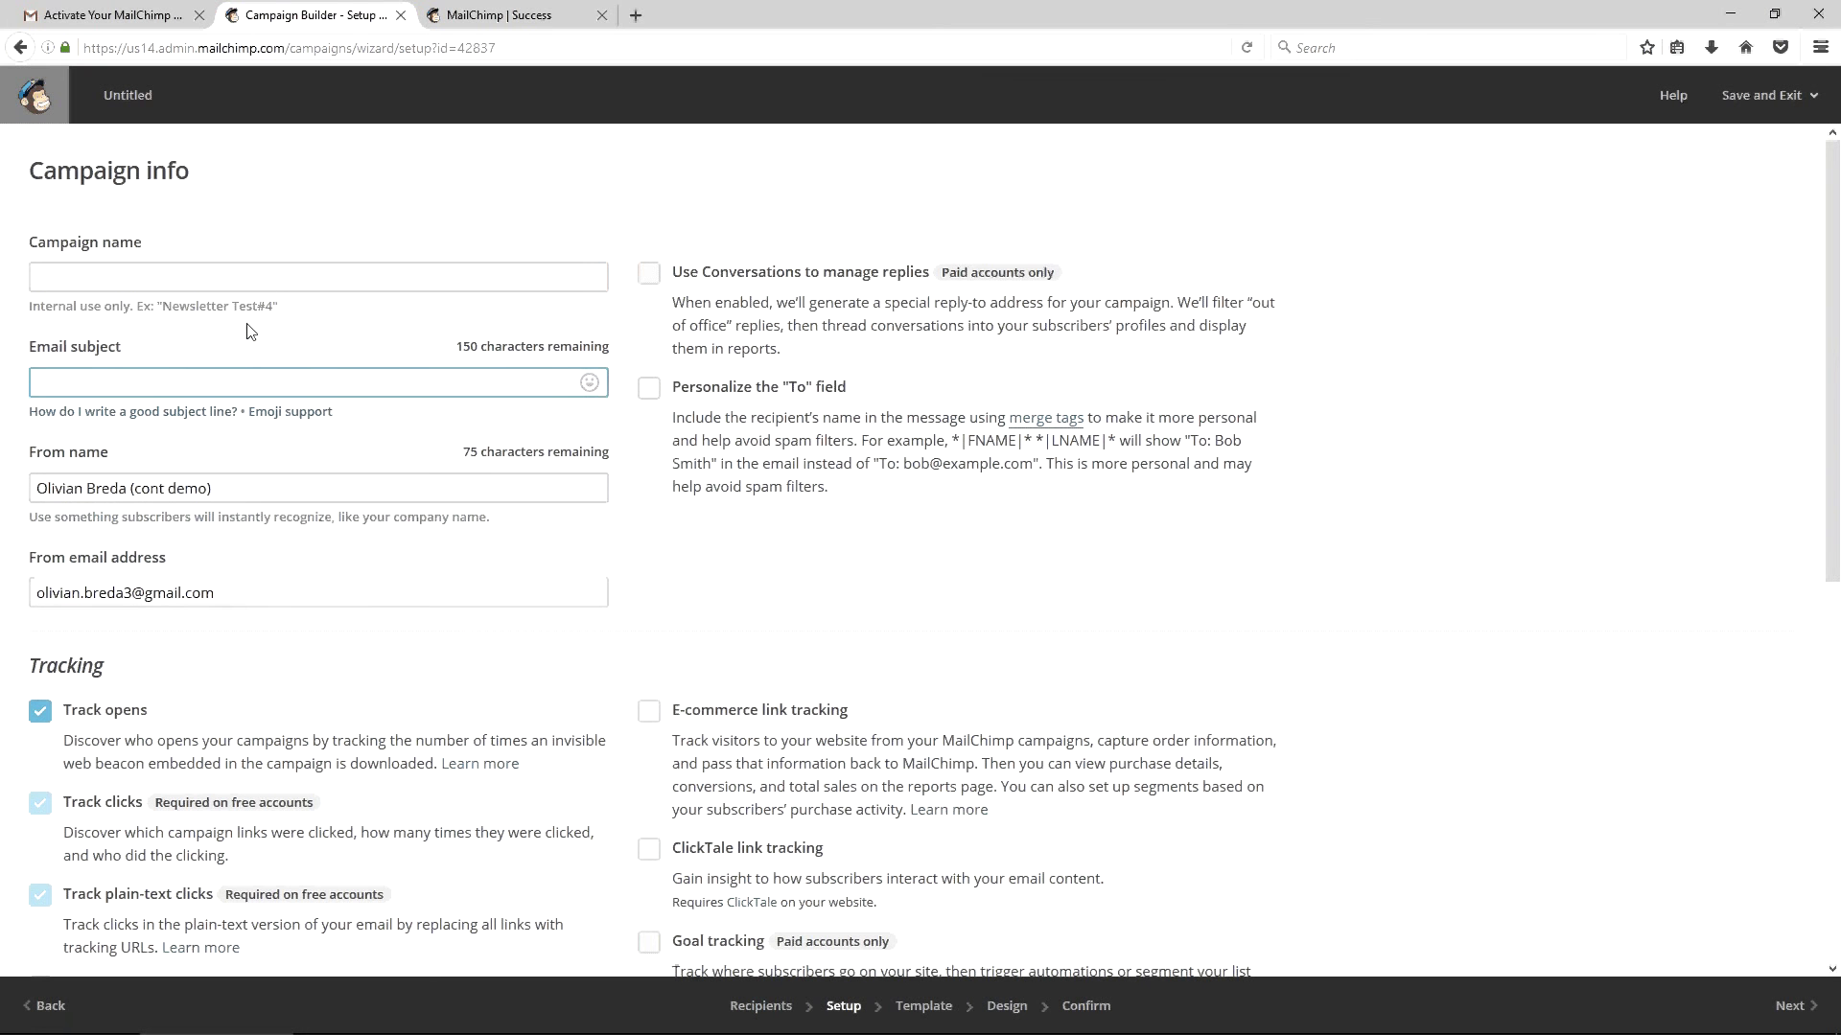
type("Primul meu")
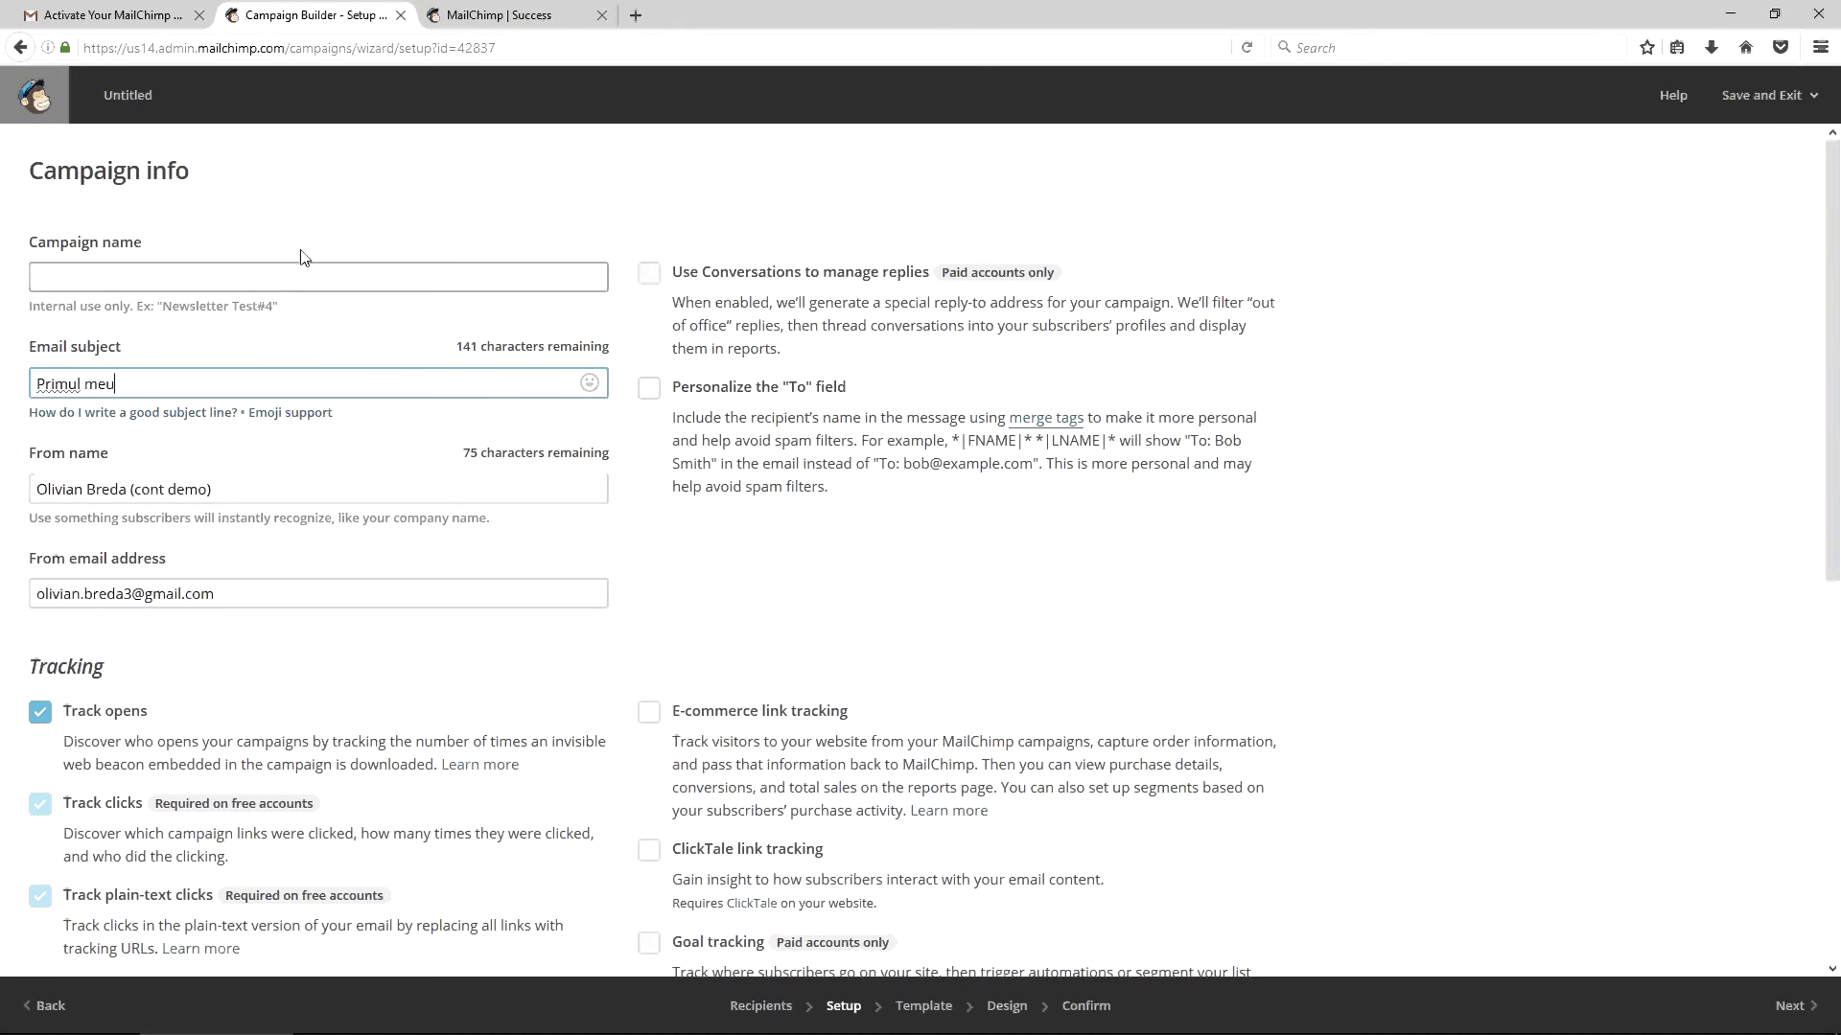
type(" newsletter (")
key("ctrl+t")
type("olivian")
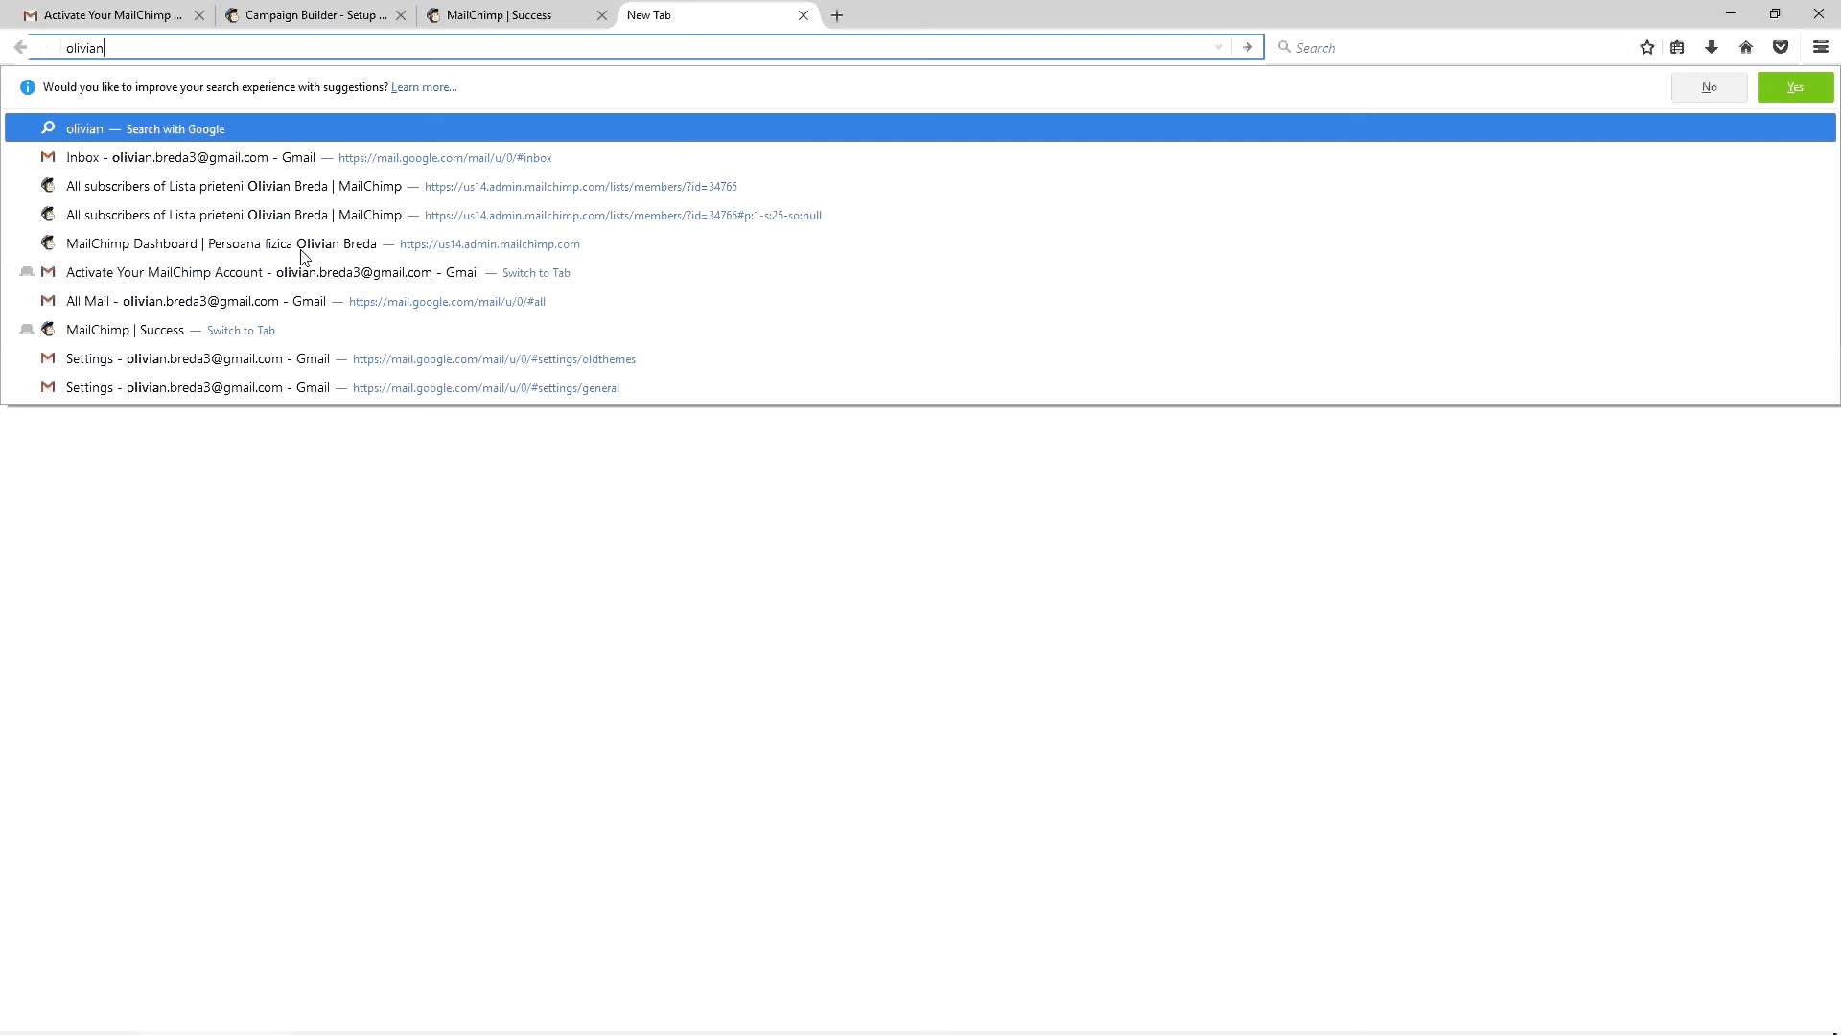
type(".ro/mailchimp")
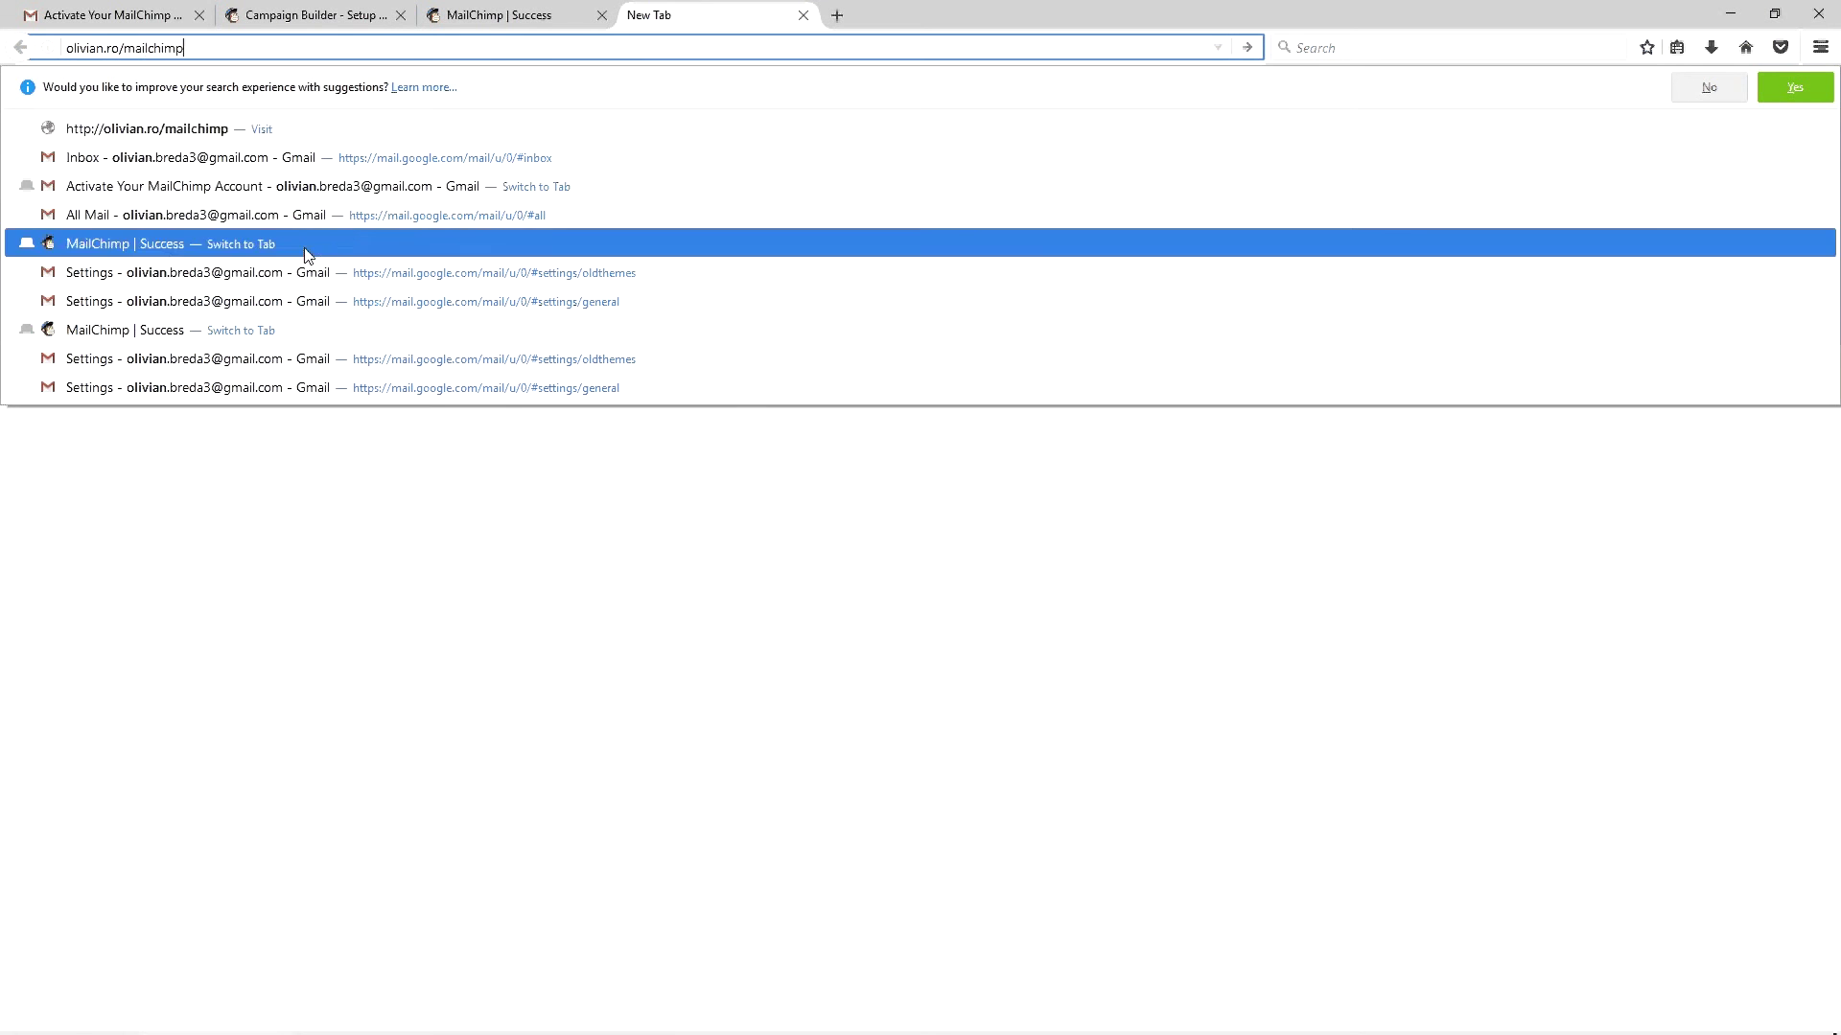
Load the olivian.ro/mailchimp article, select its RSS subject line, and return to Campaign Builder
key("Return")
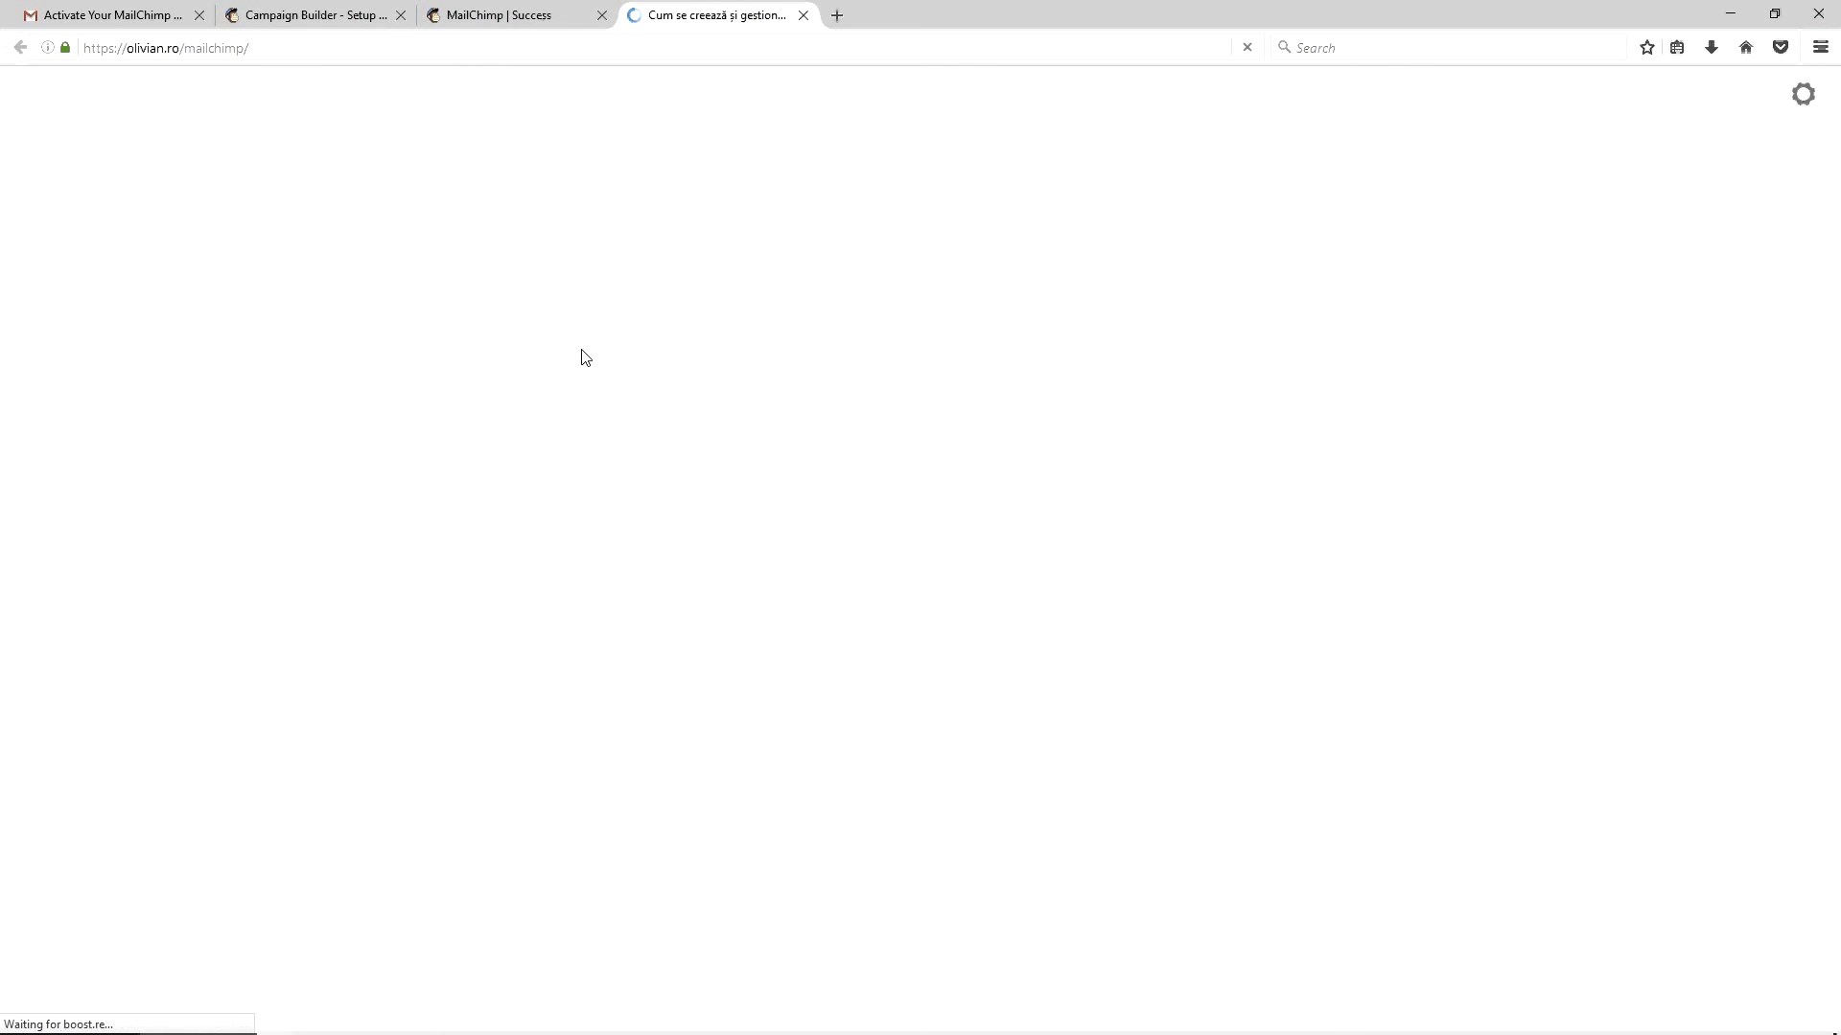
scroll(652, 433, "down", 5)
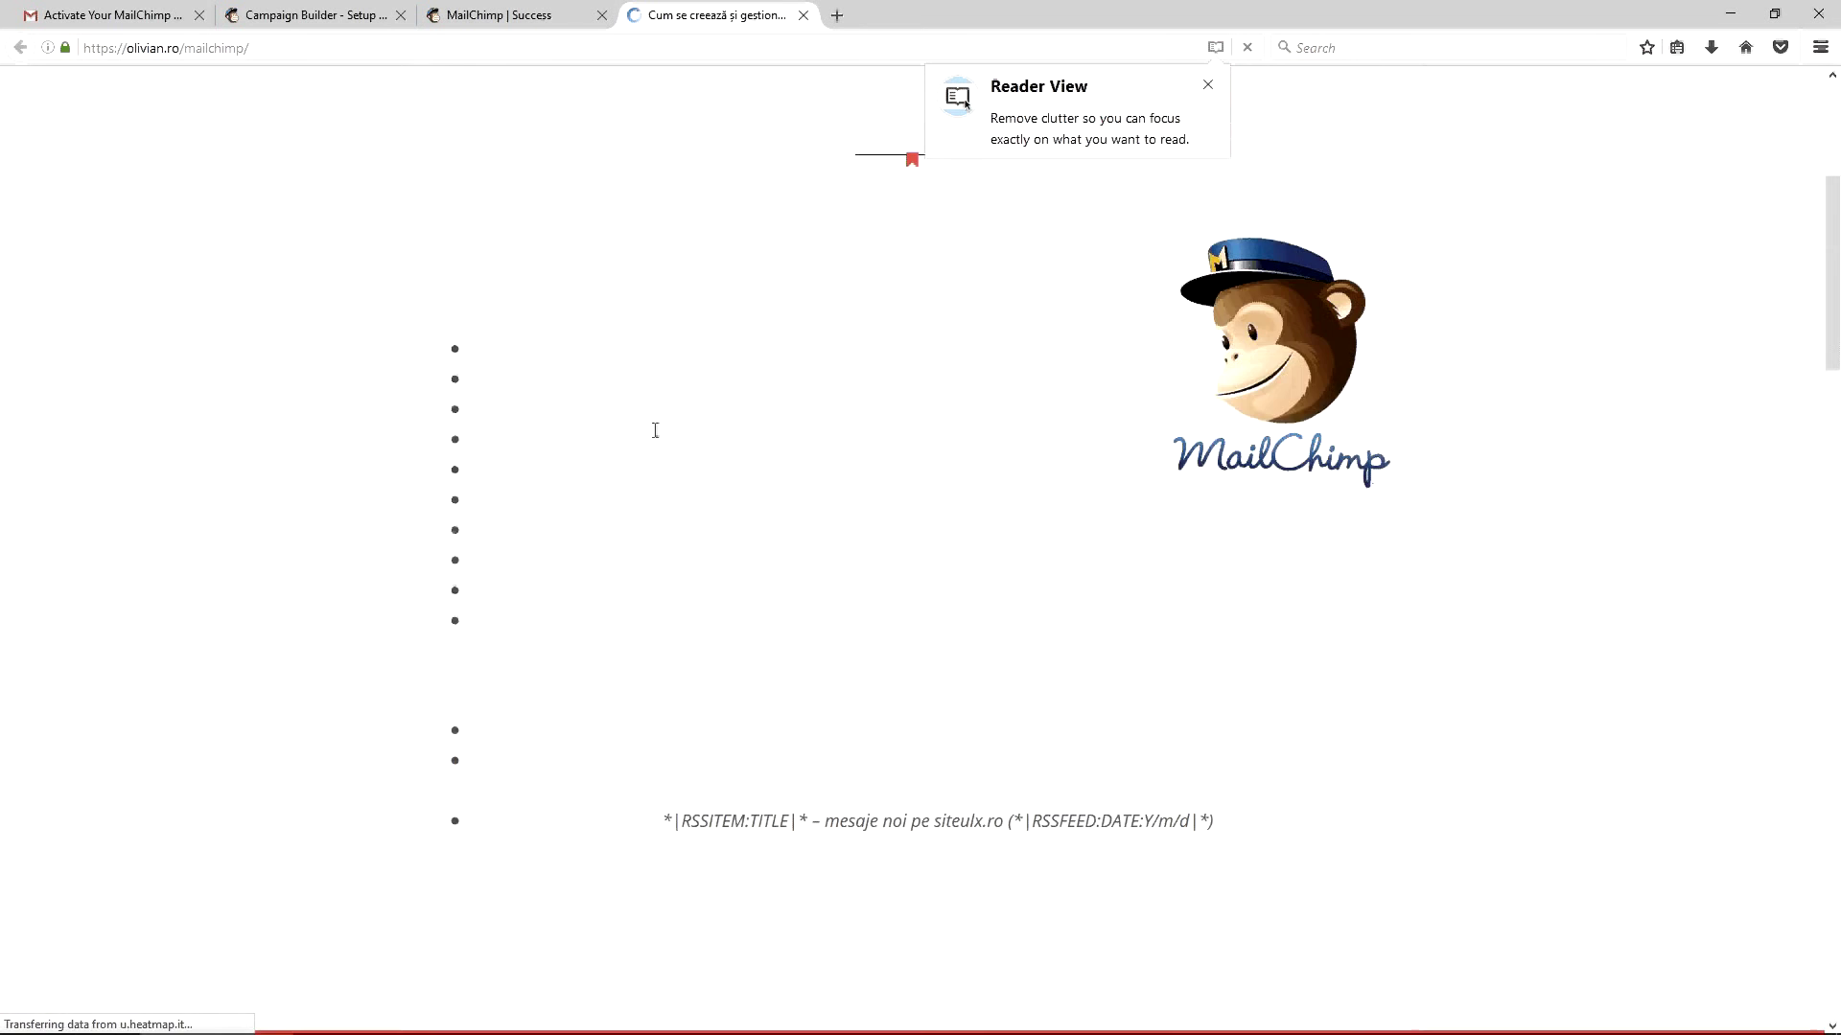
scroll(656, 430, "down", 4)
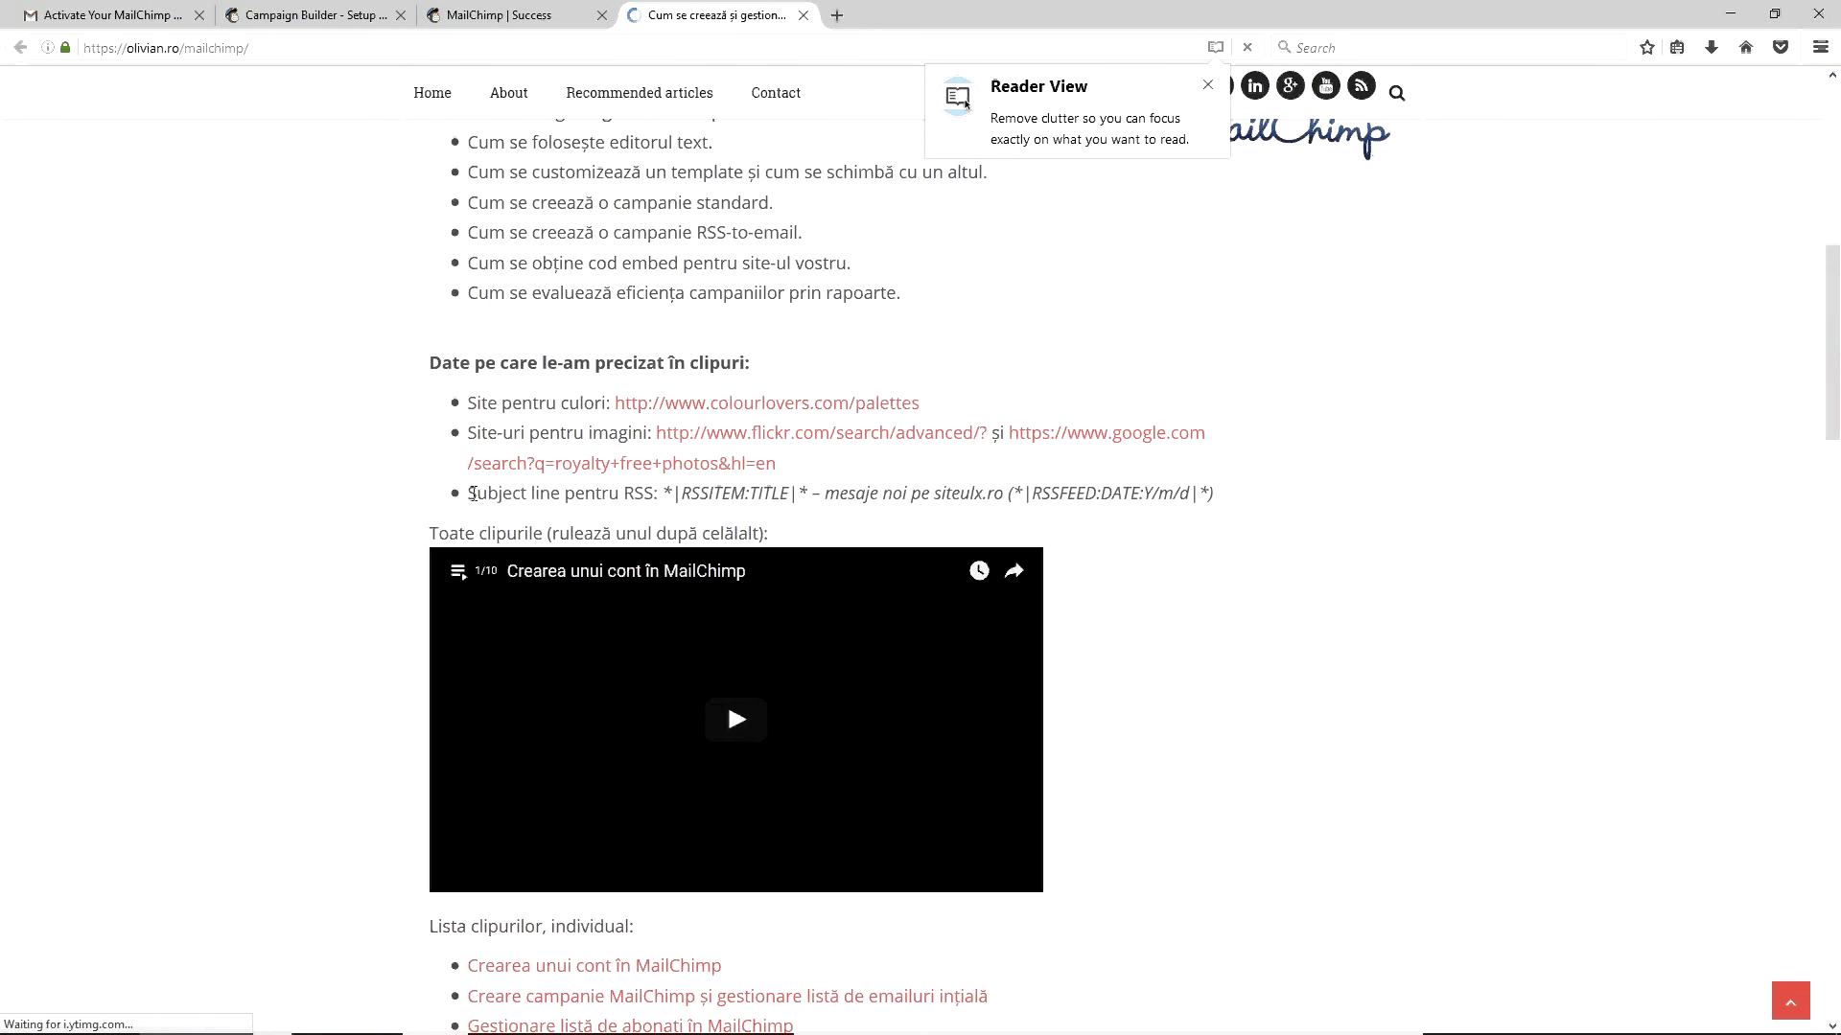
left_click_drag(470, 493, 1260, 524)
key("ctrl+c")
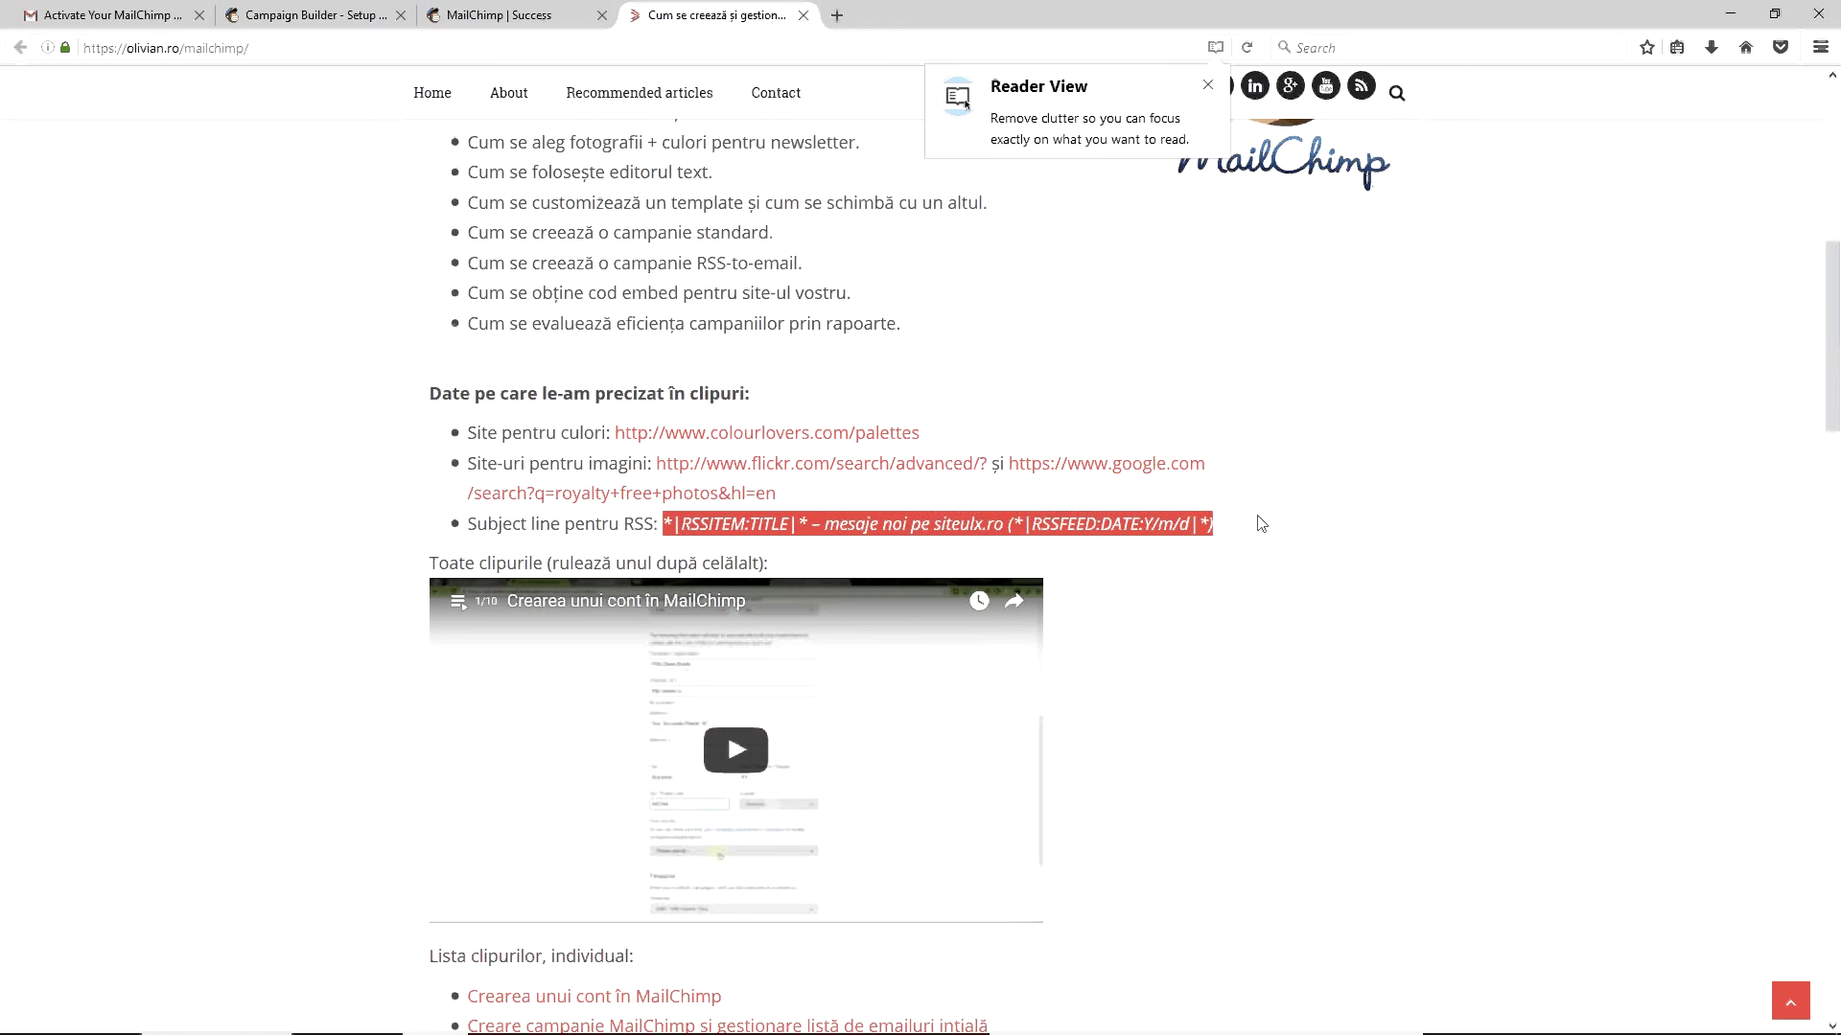
left_click(307, 14)
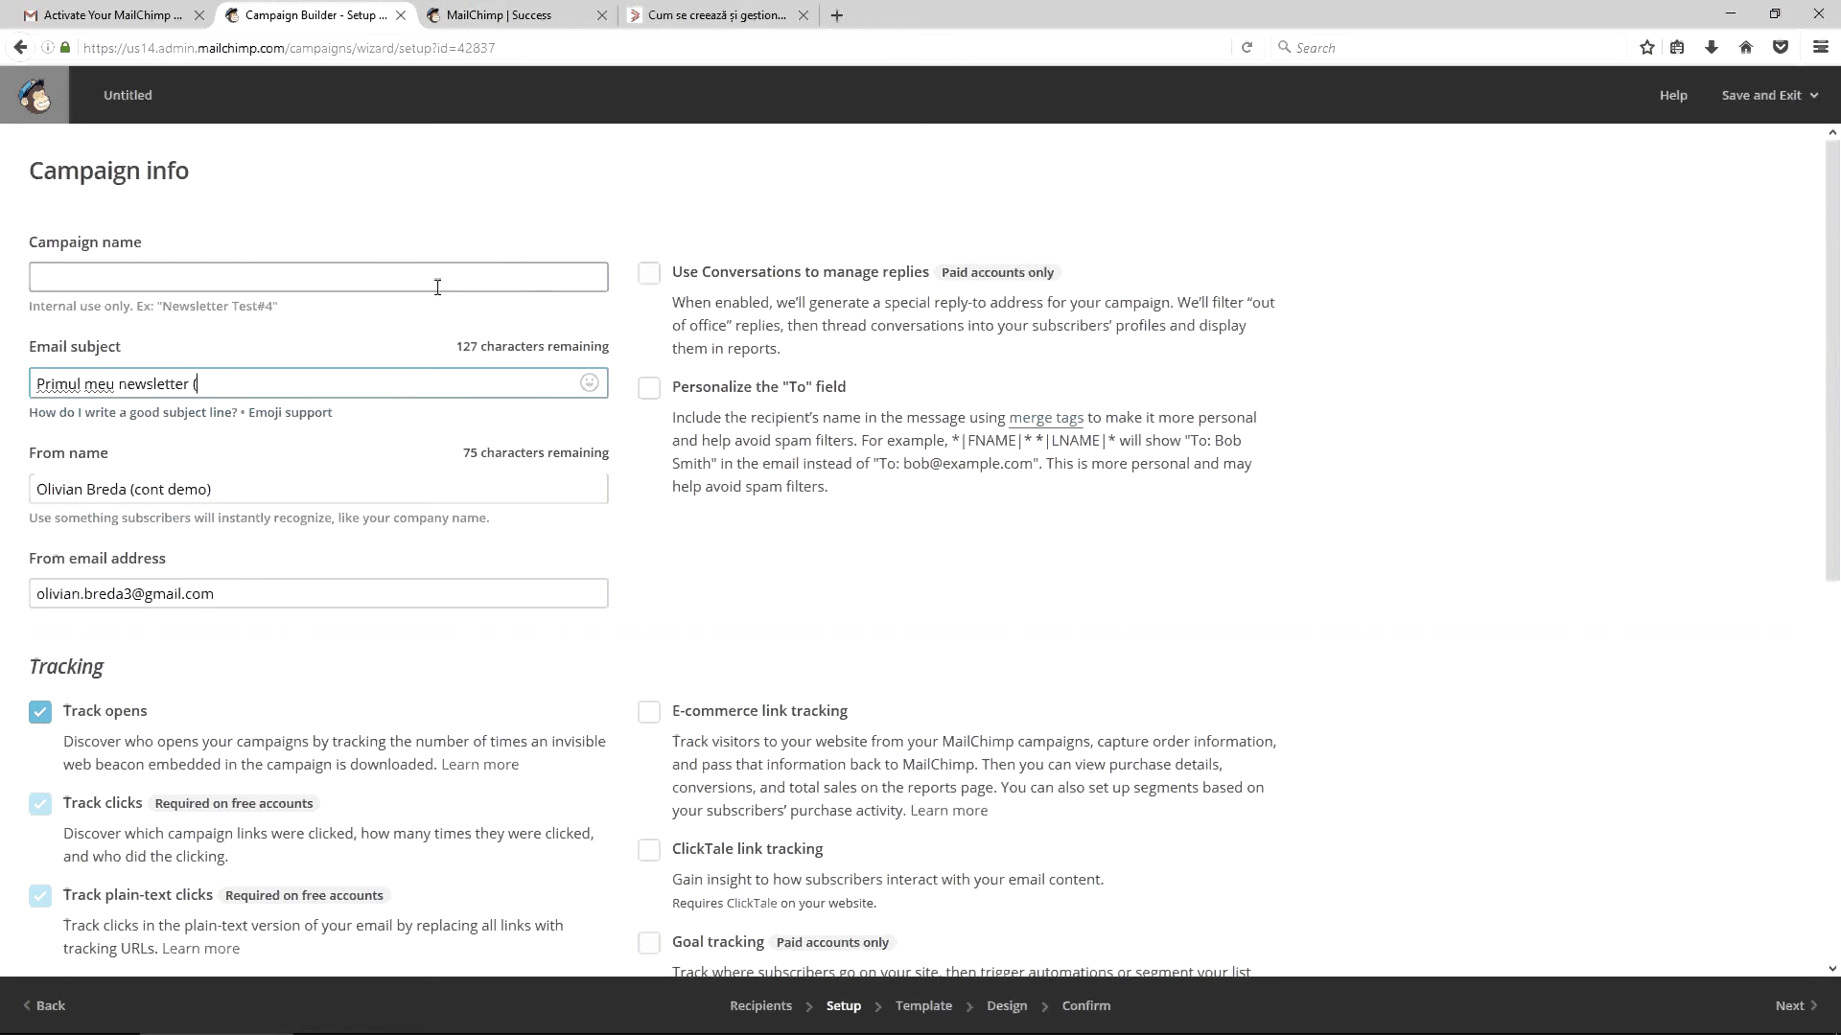
Make the email subject 'Primul meu newsletter (bine v-am găsit!)'
left_click(242, 384)
key("ctrl+a")
key("ctrl+v")
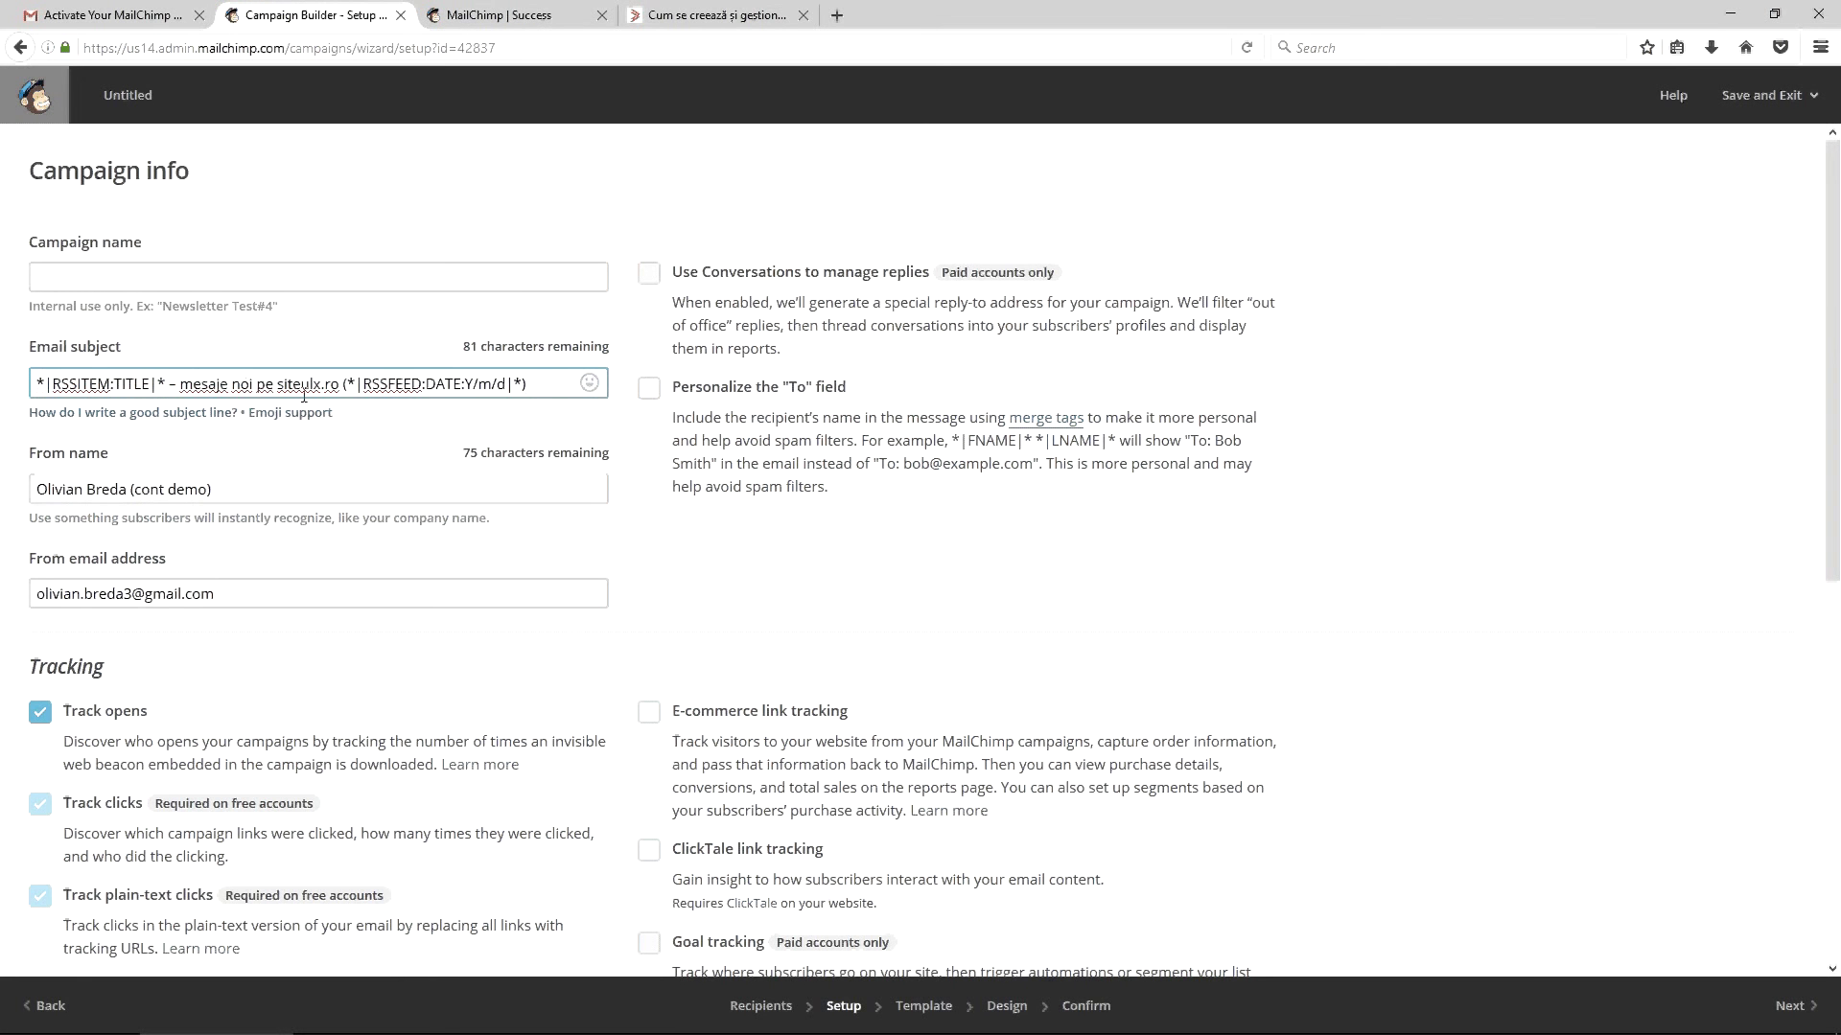
double_click(374, 384)
left_click(259, 384)
double_click(121, 384)
left_click(233, 381)
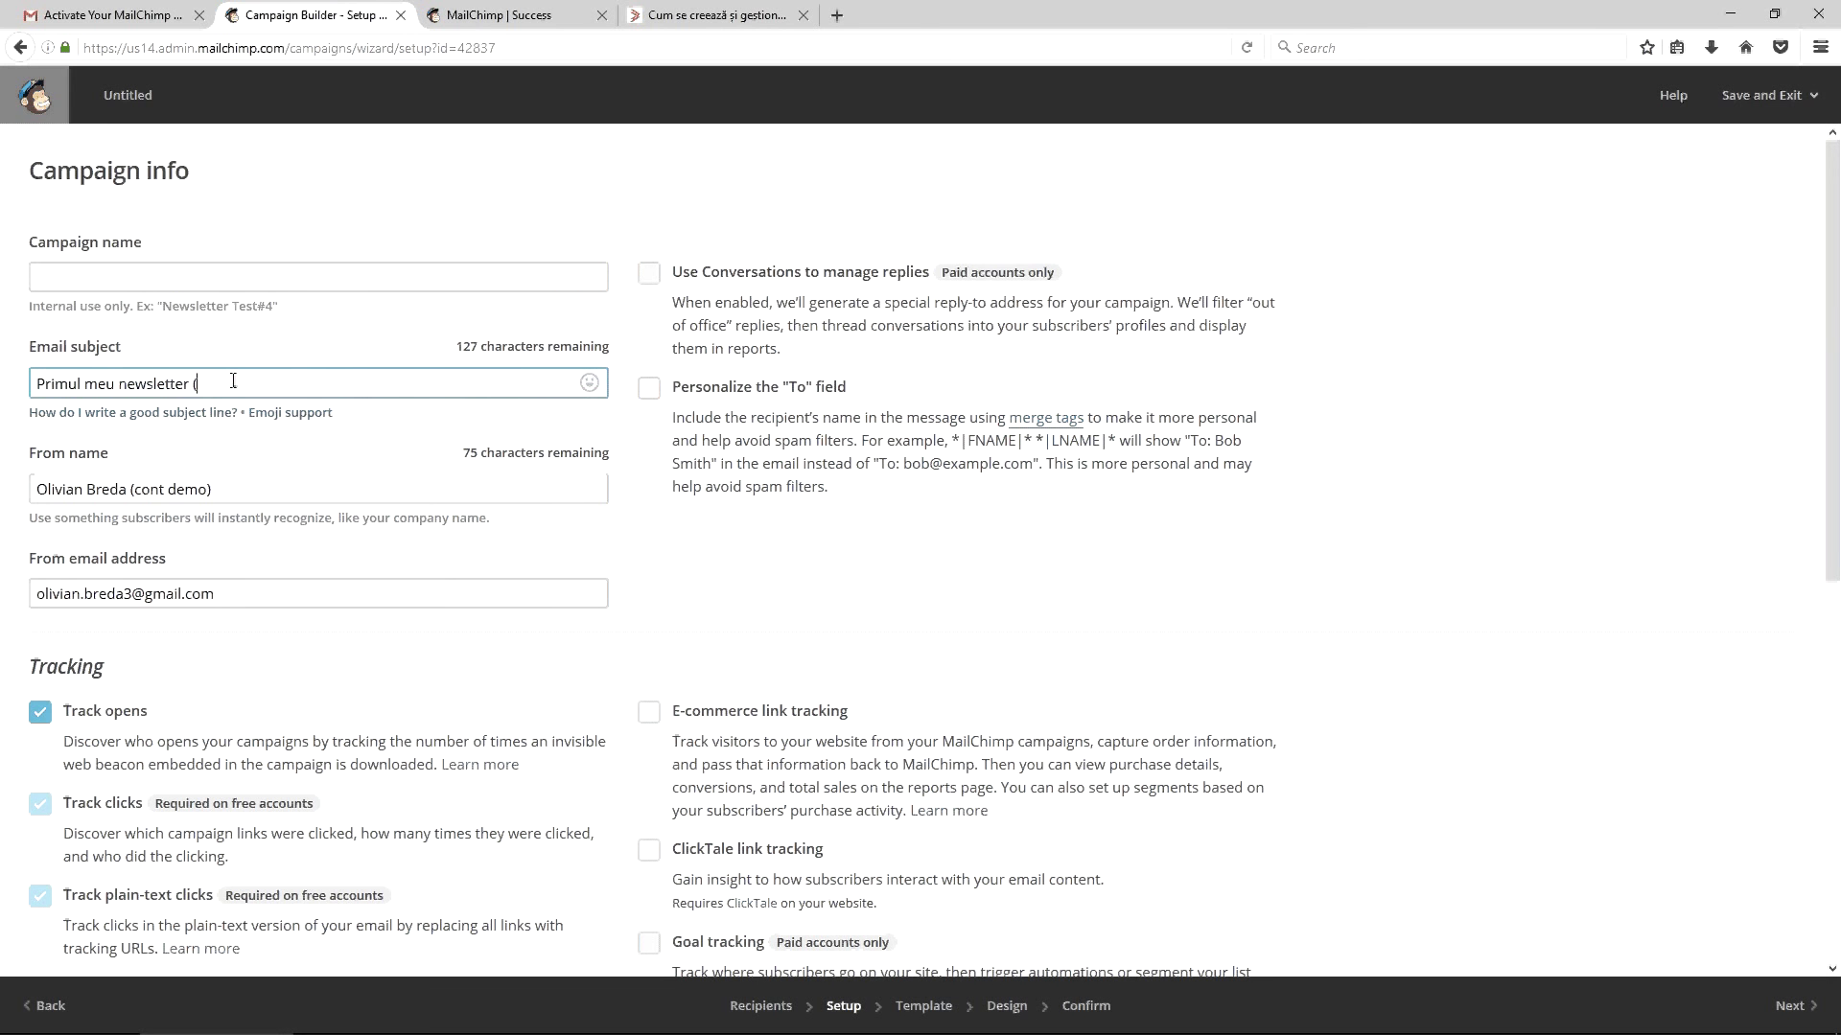
type("bine v-am găsit!)")
Name the campaign 'Prima campanie' and review the rest of the setup form
left_click(255, 279)
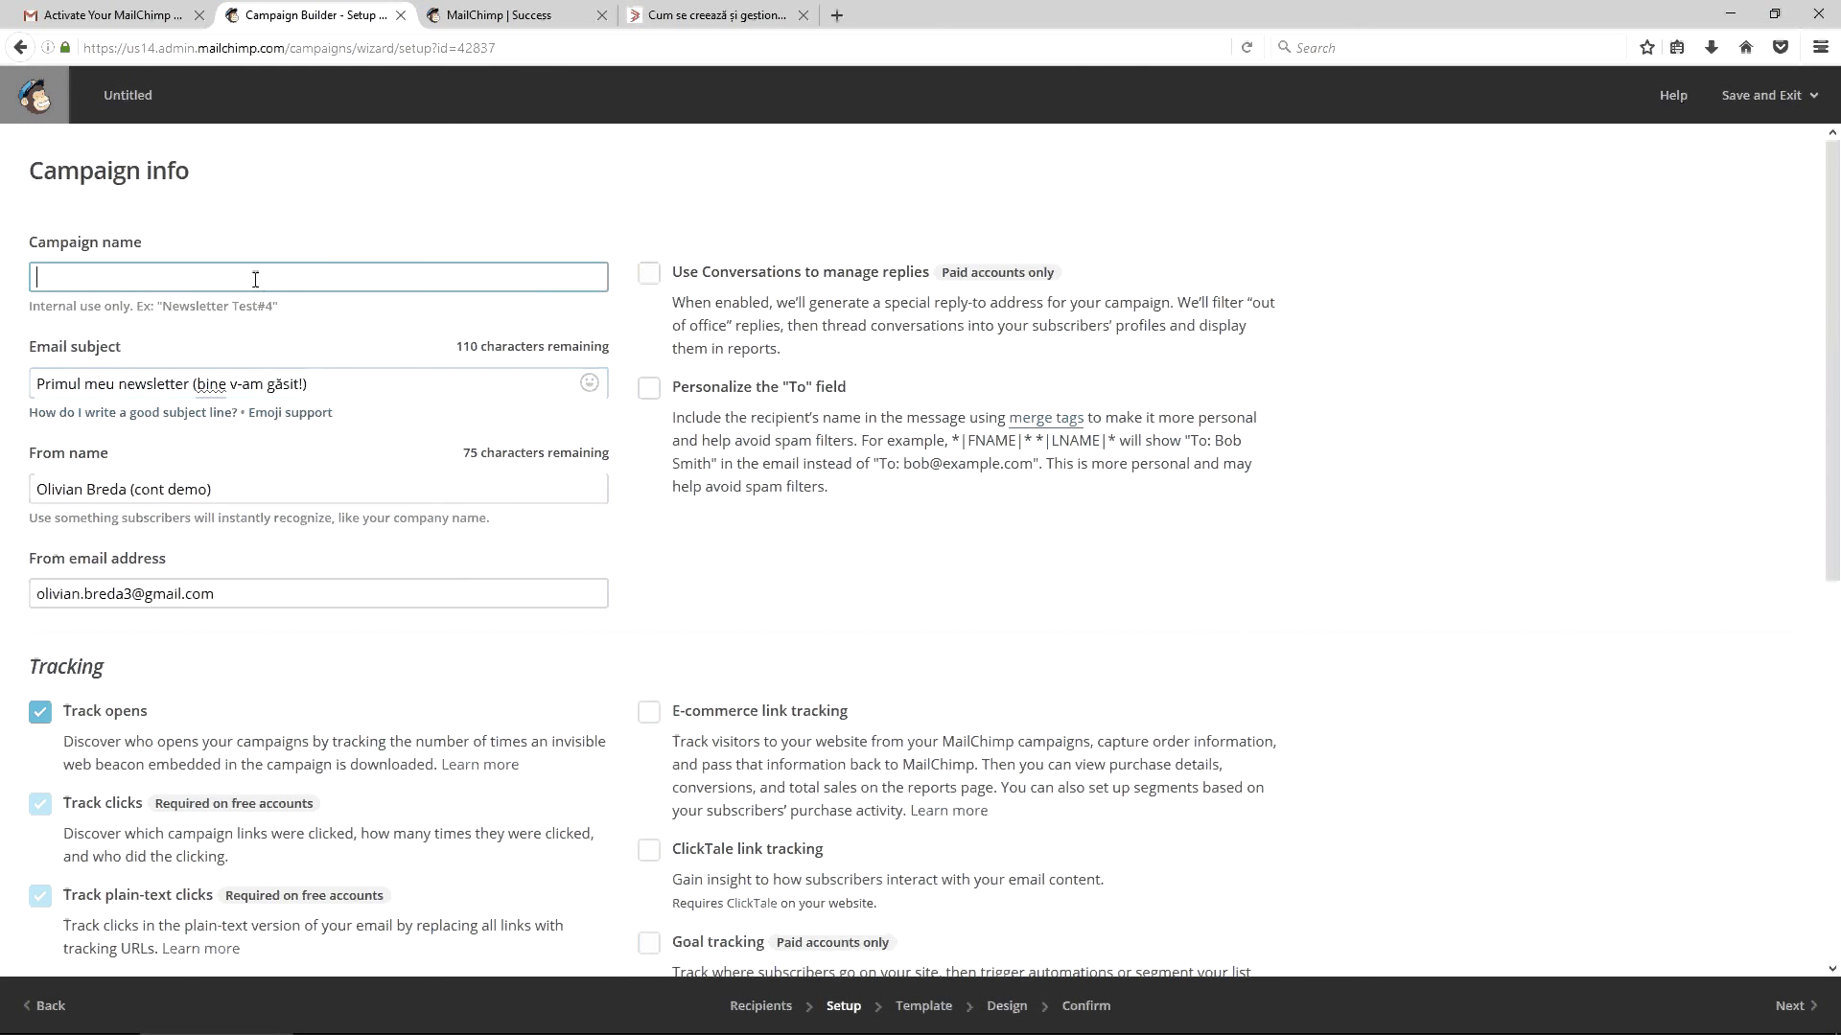
type("Prima campanie")
scroll(464, 460, "down", 3)
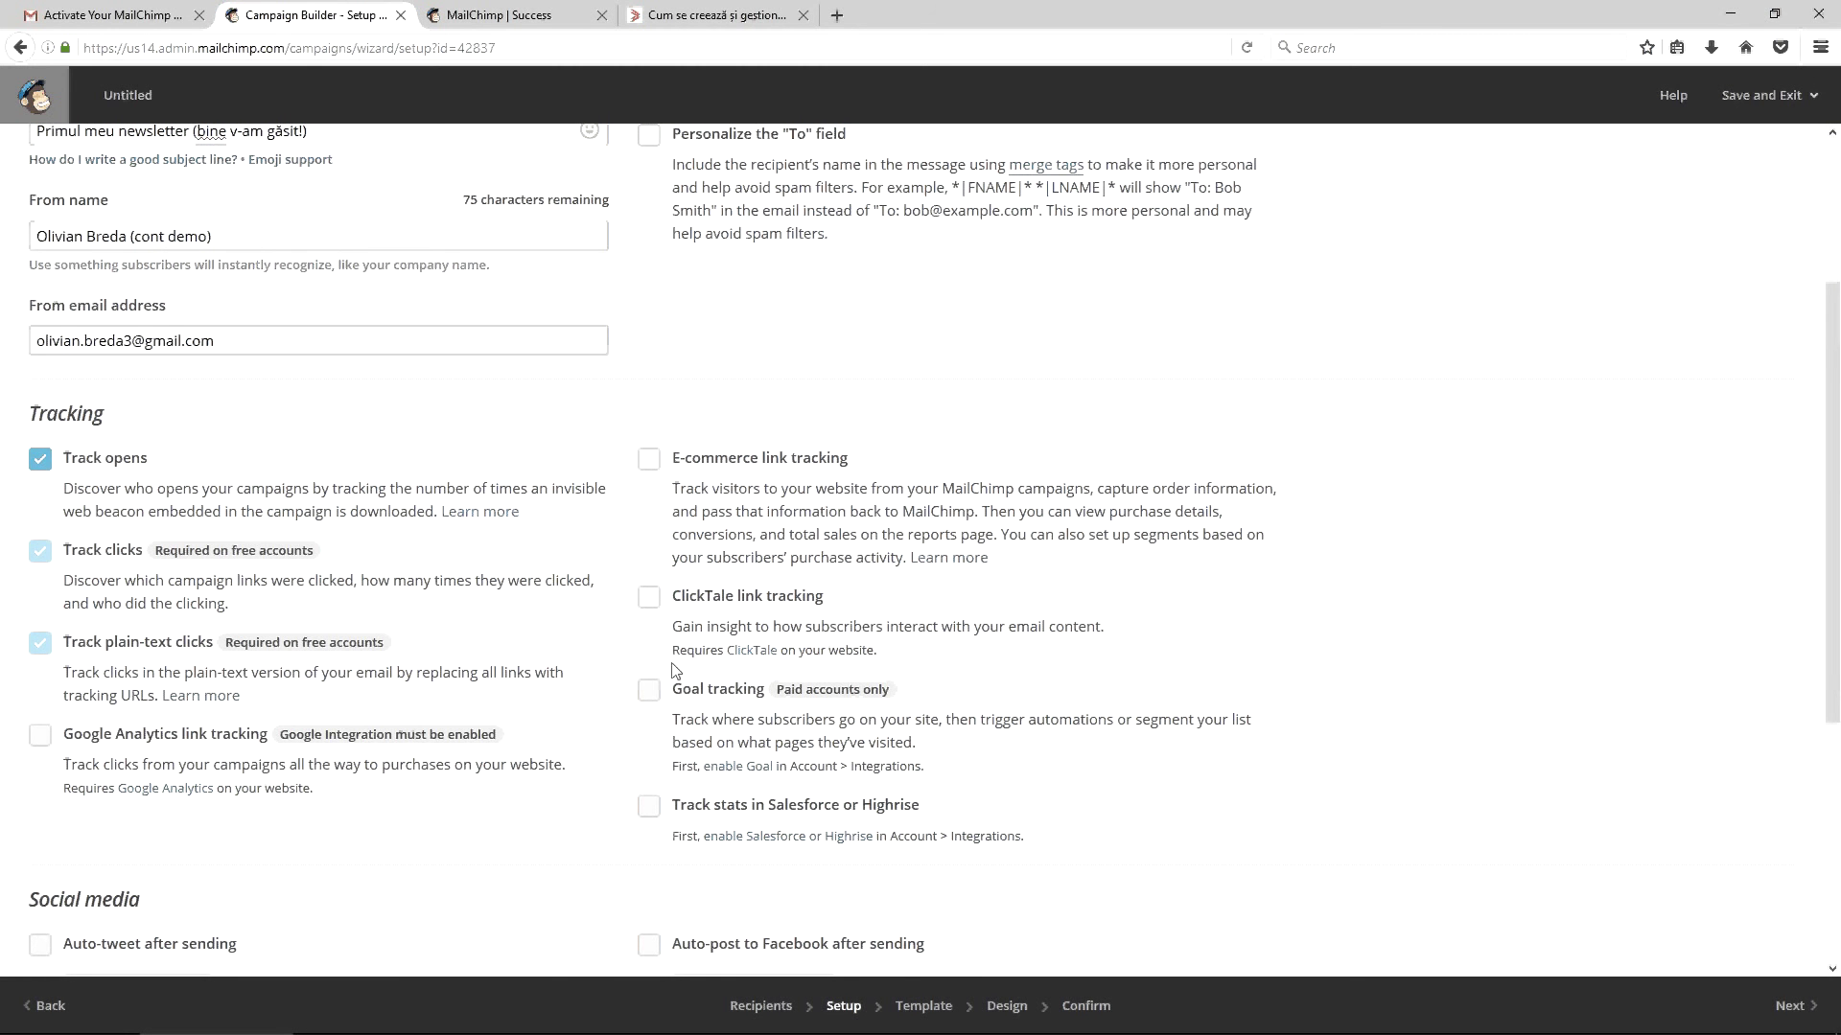
scroll(680, 642, "down", 3)
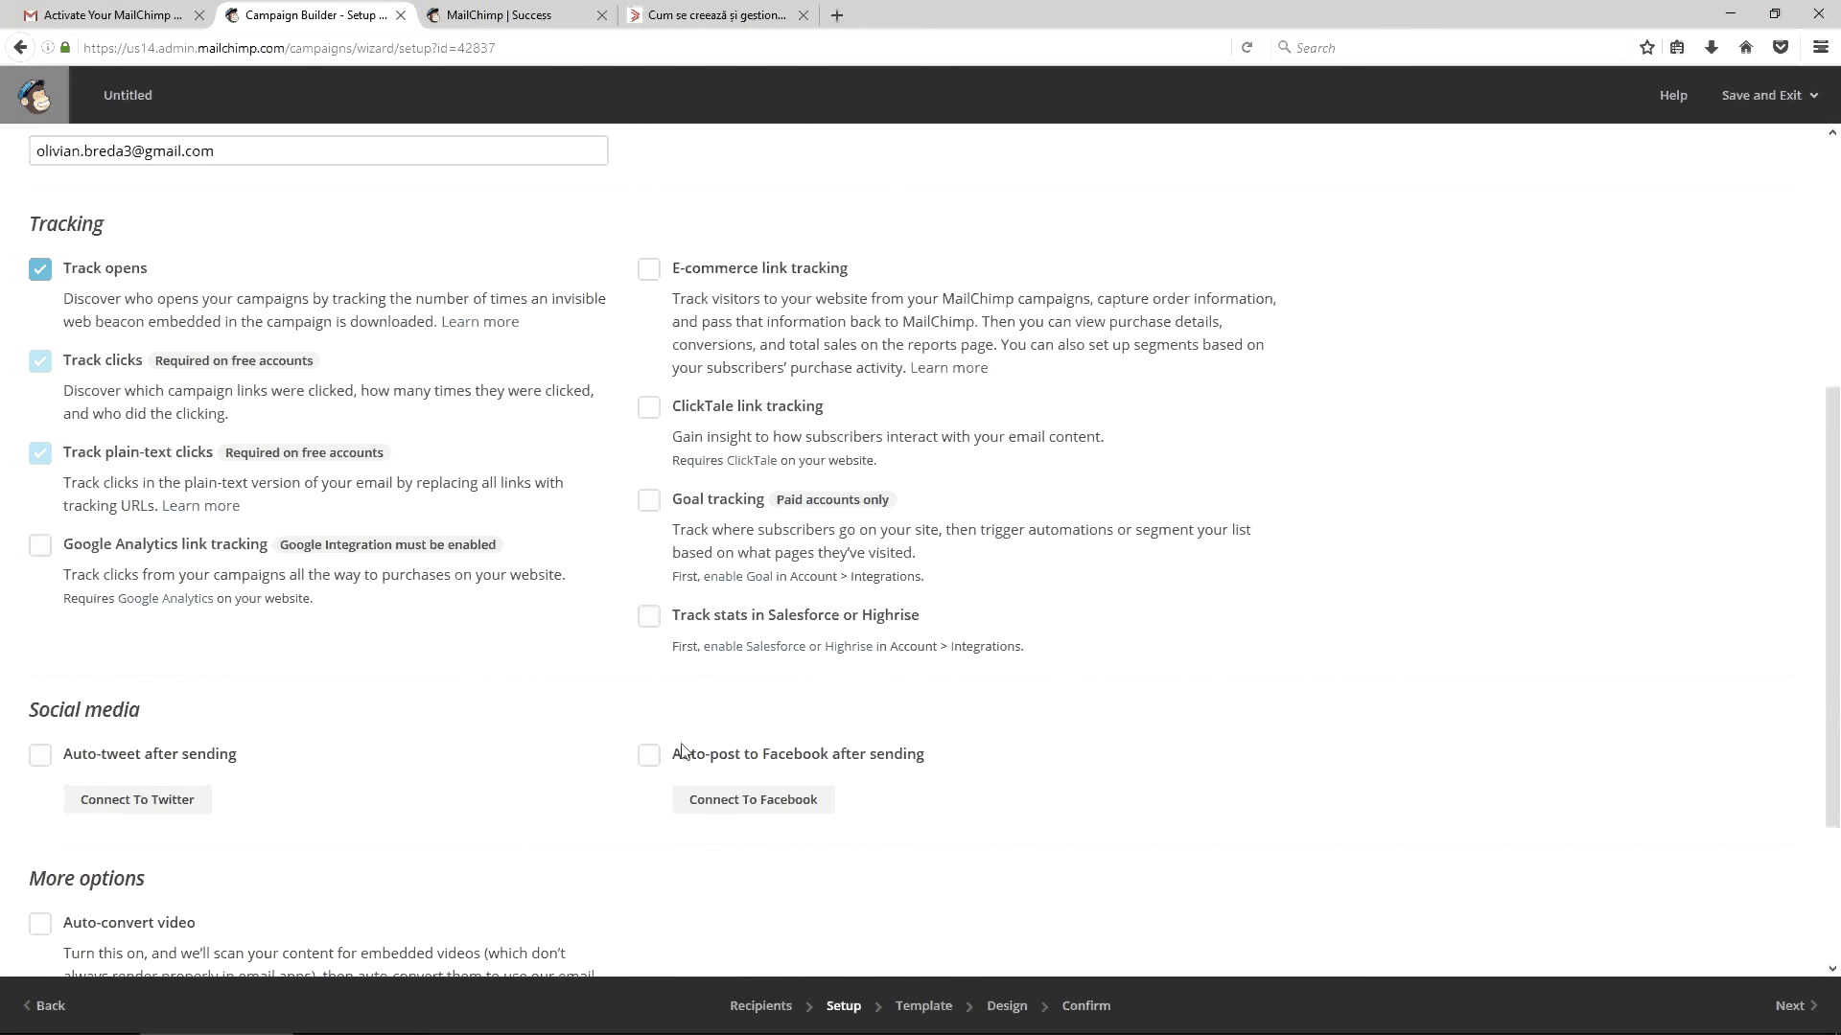
scroll(192, 758, "down", 4)
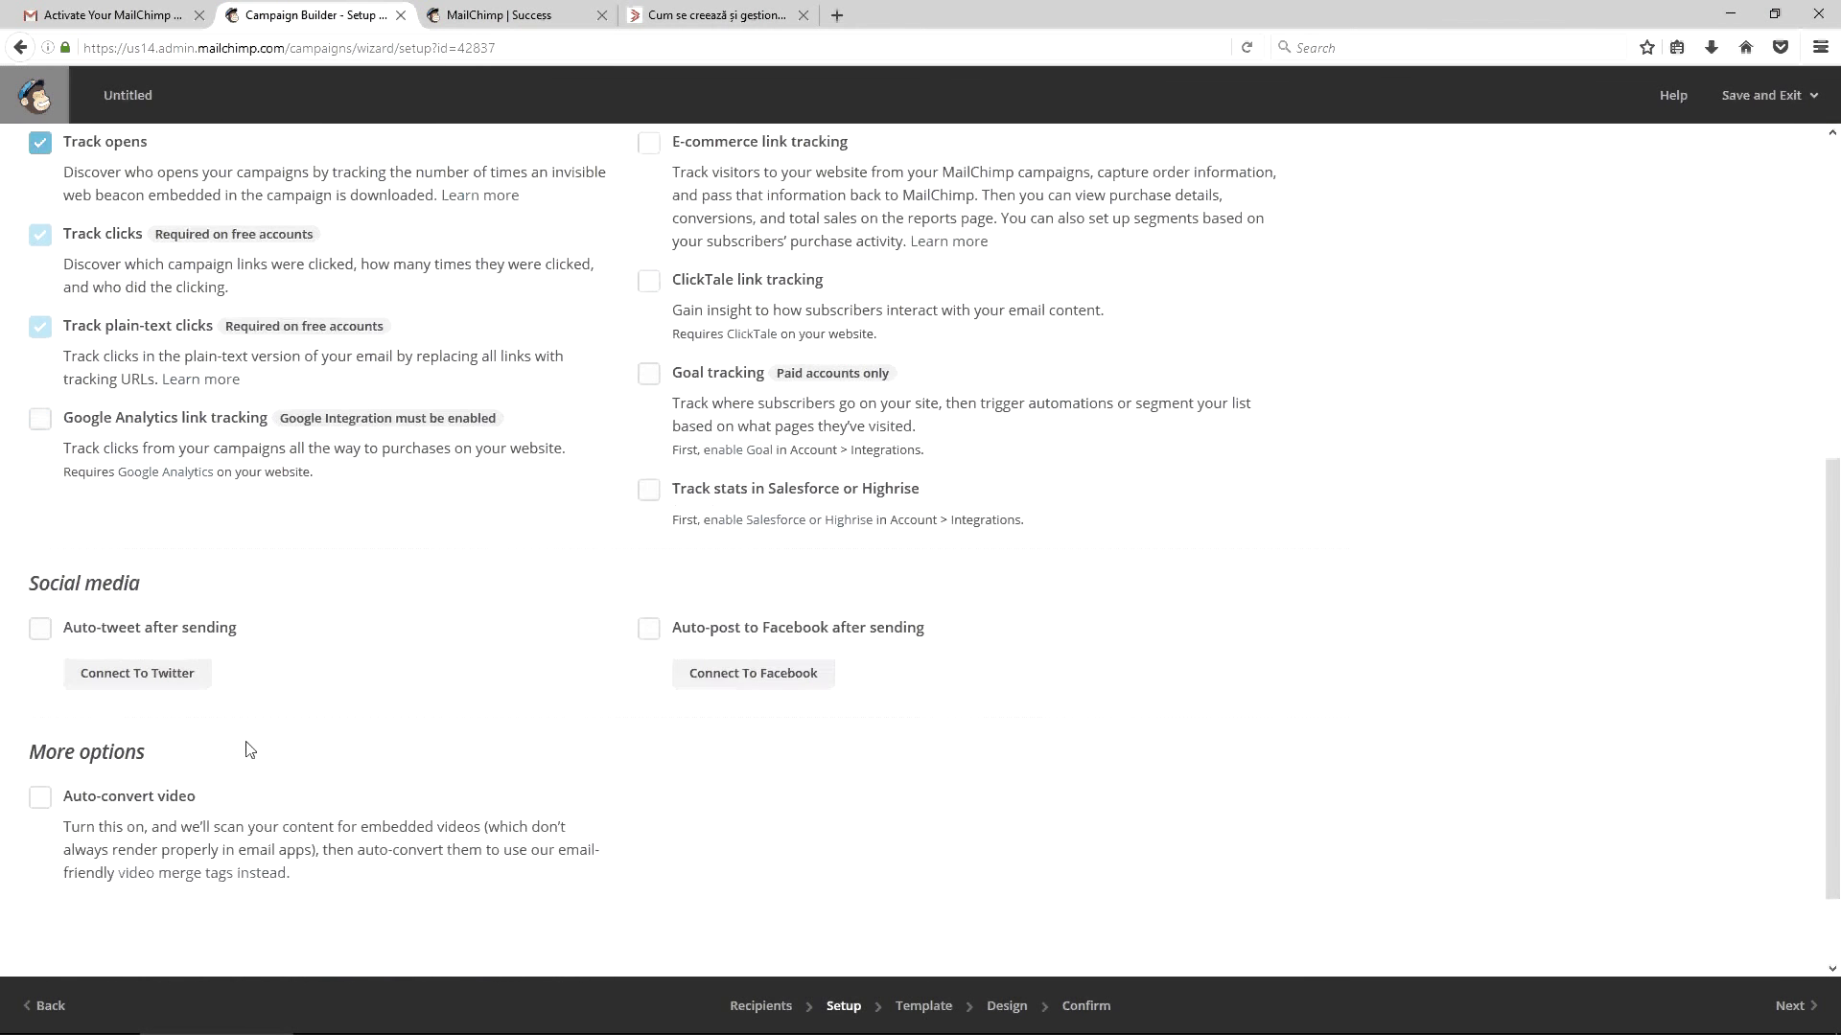
scroll(623, 704, "up", 4)
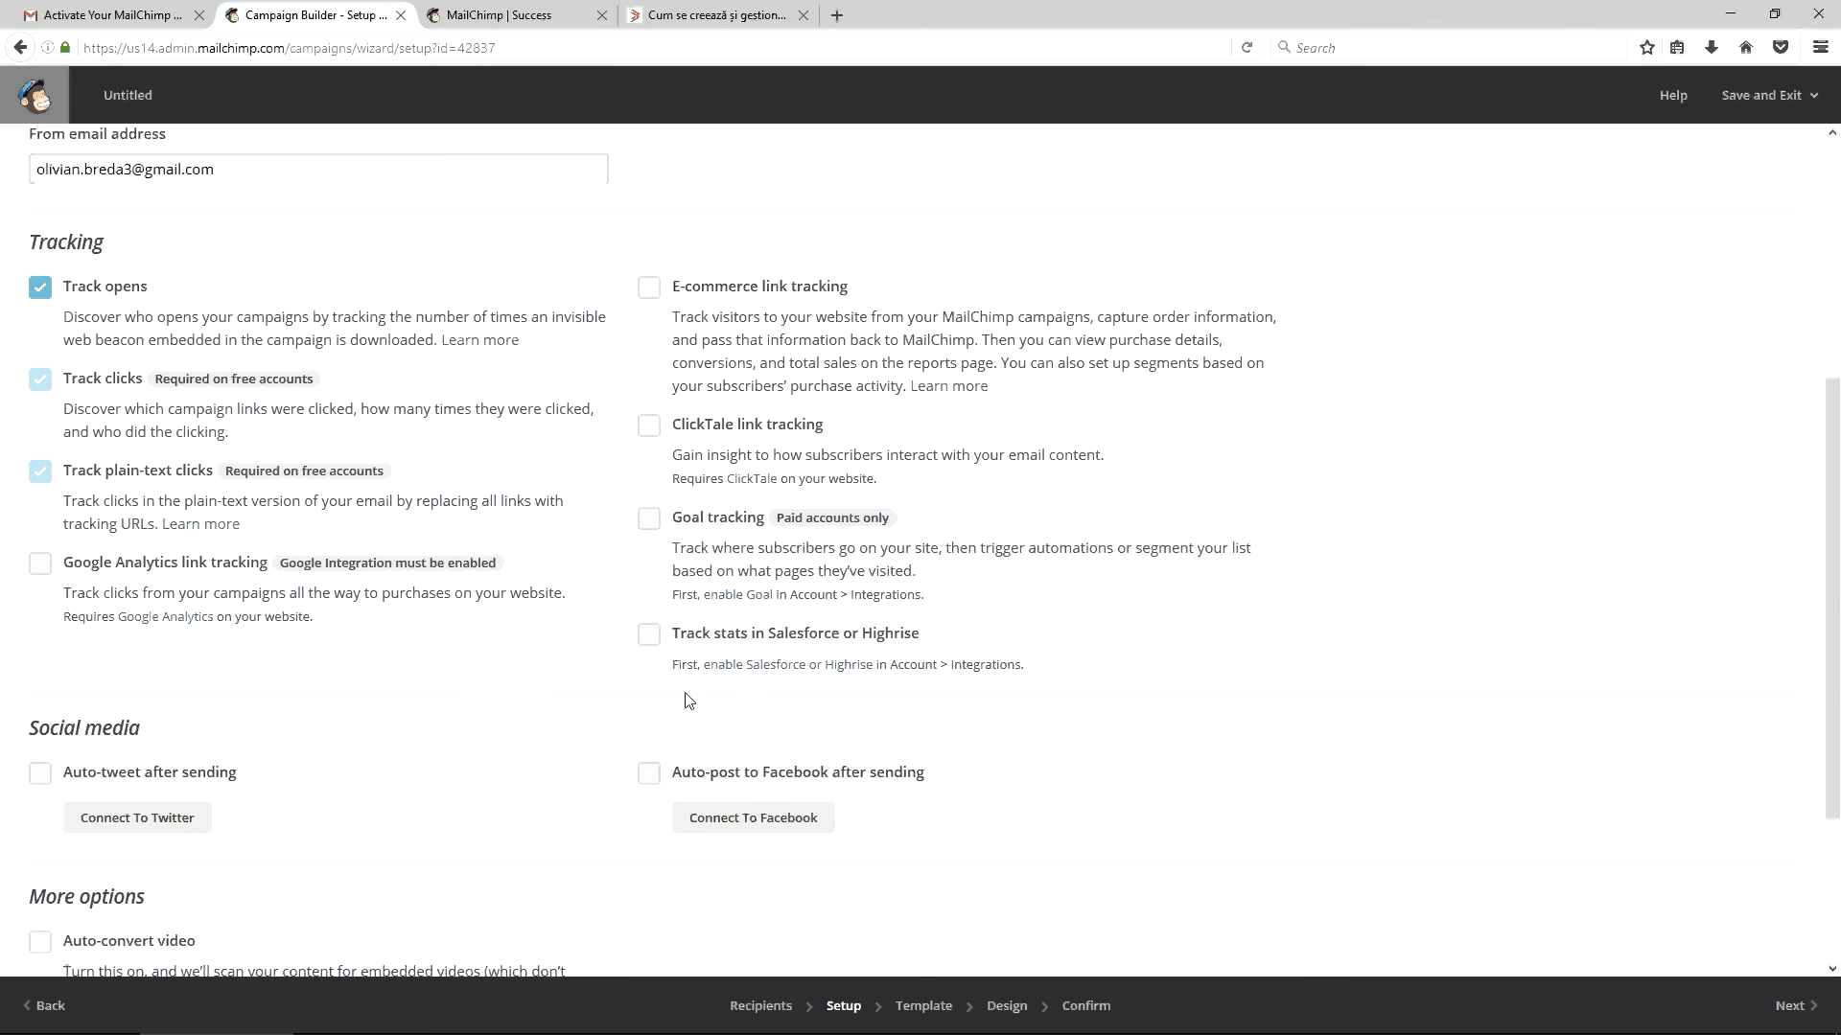
scroll(695, 576, "up", 1)
scroll(681, 426, "up", 6)
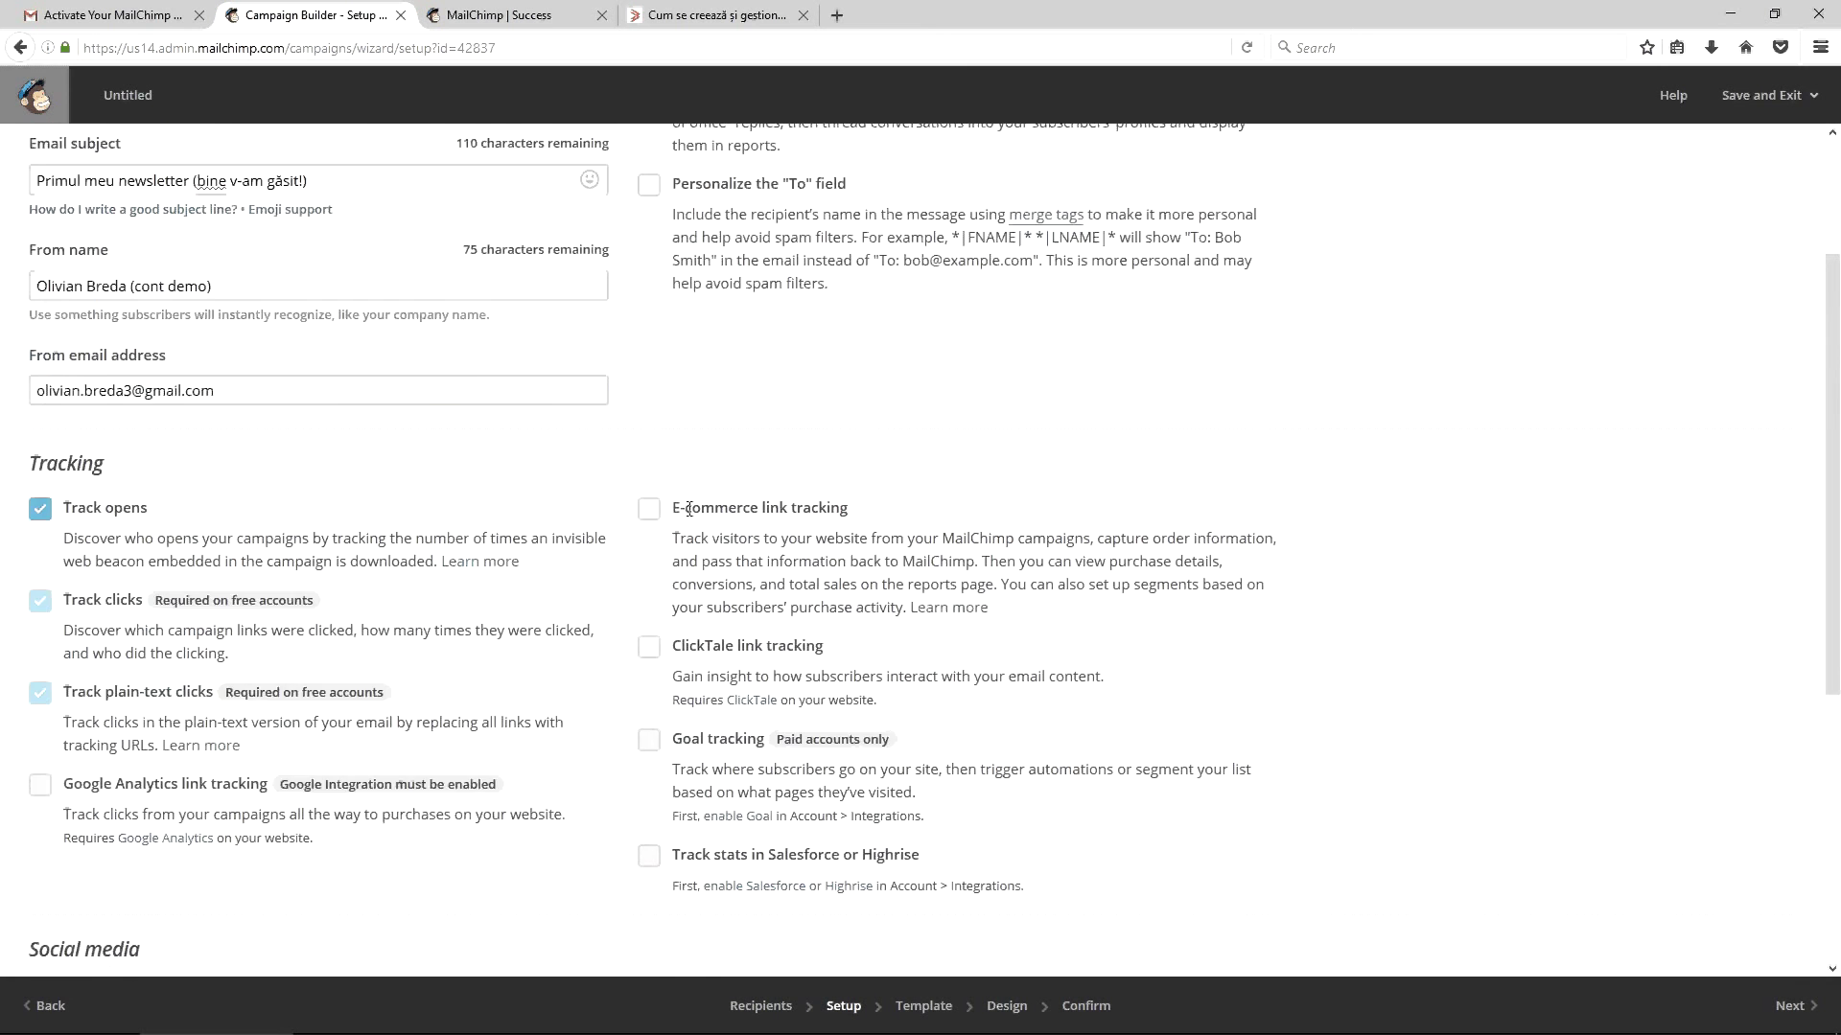
Turn on To-field personalization and copy the *|MMERGE3|* tag from the merge tags list
left_click(649, 387)
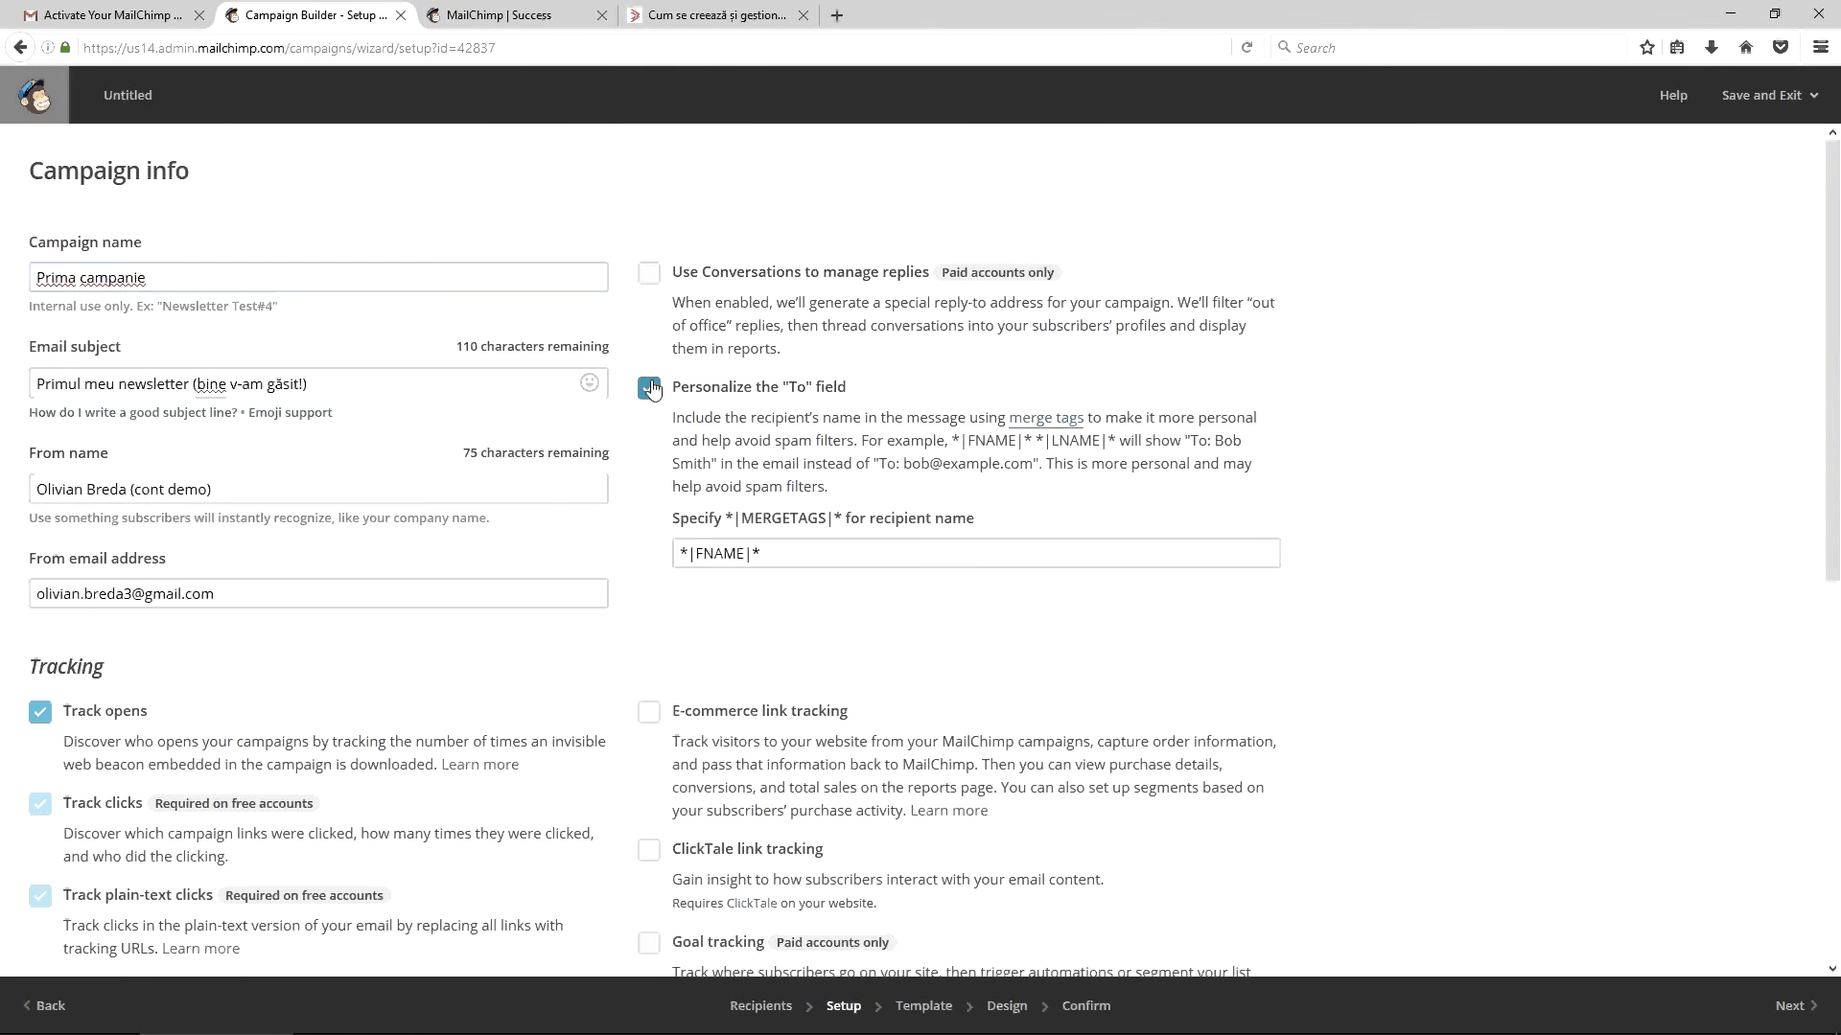
left_click(764, 553)
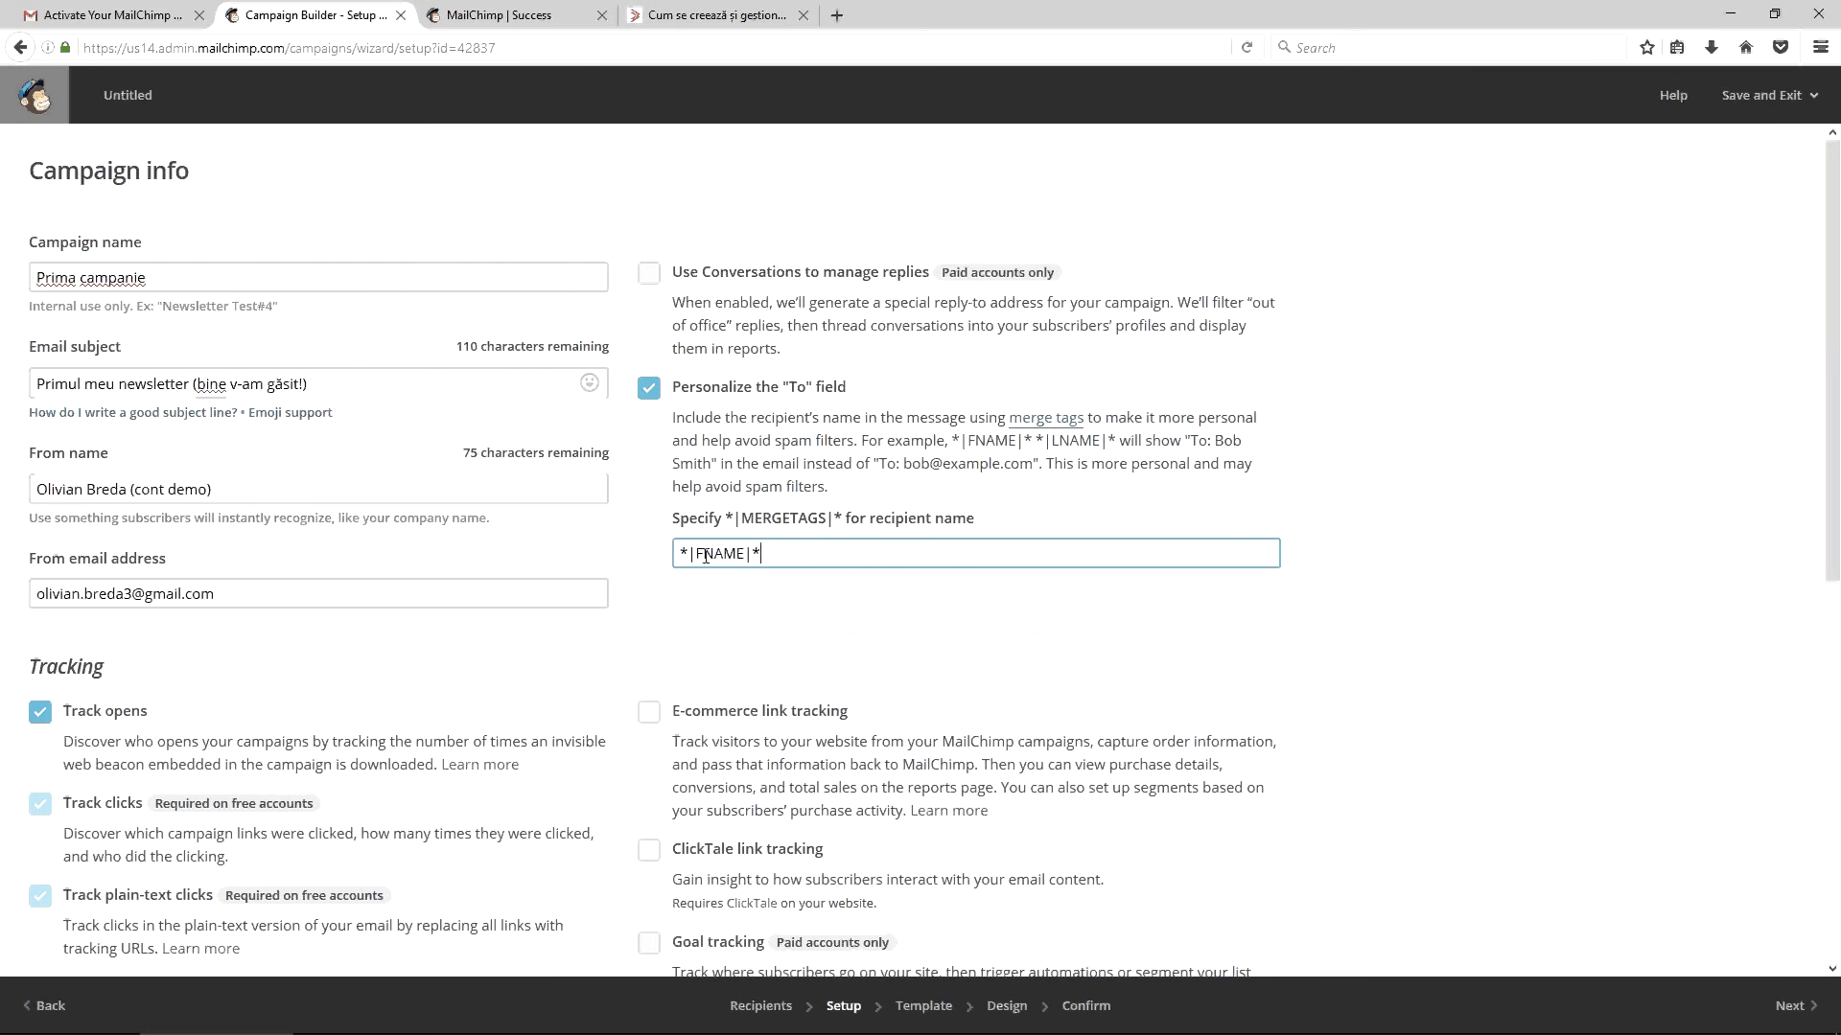
left_click(1046, 418)
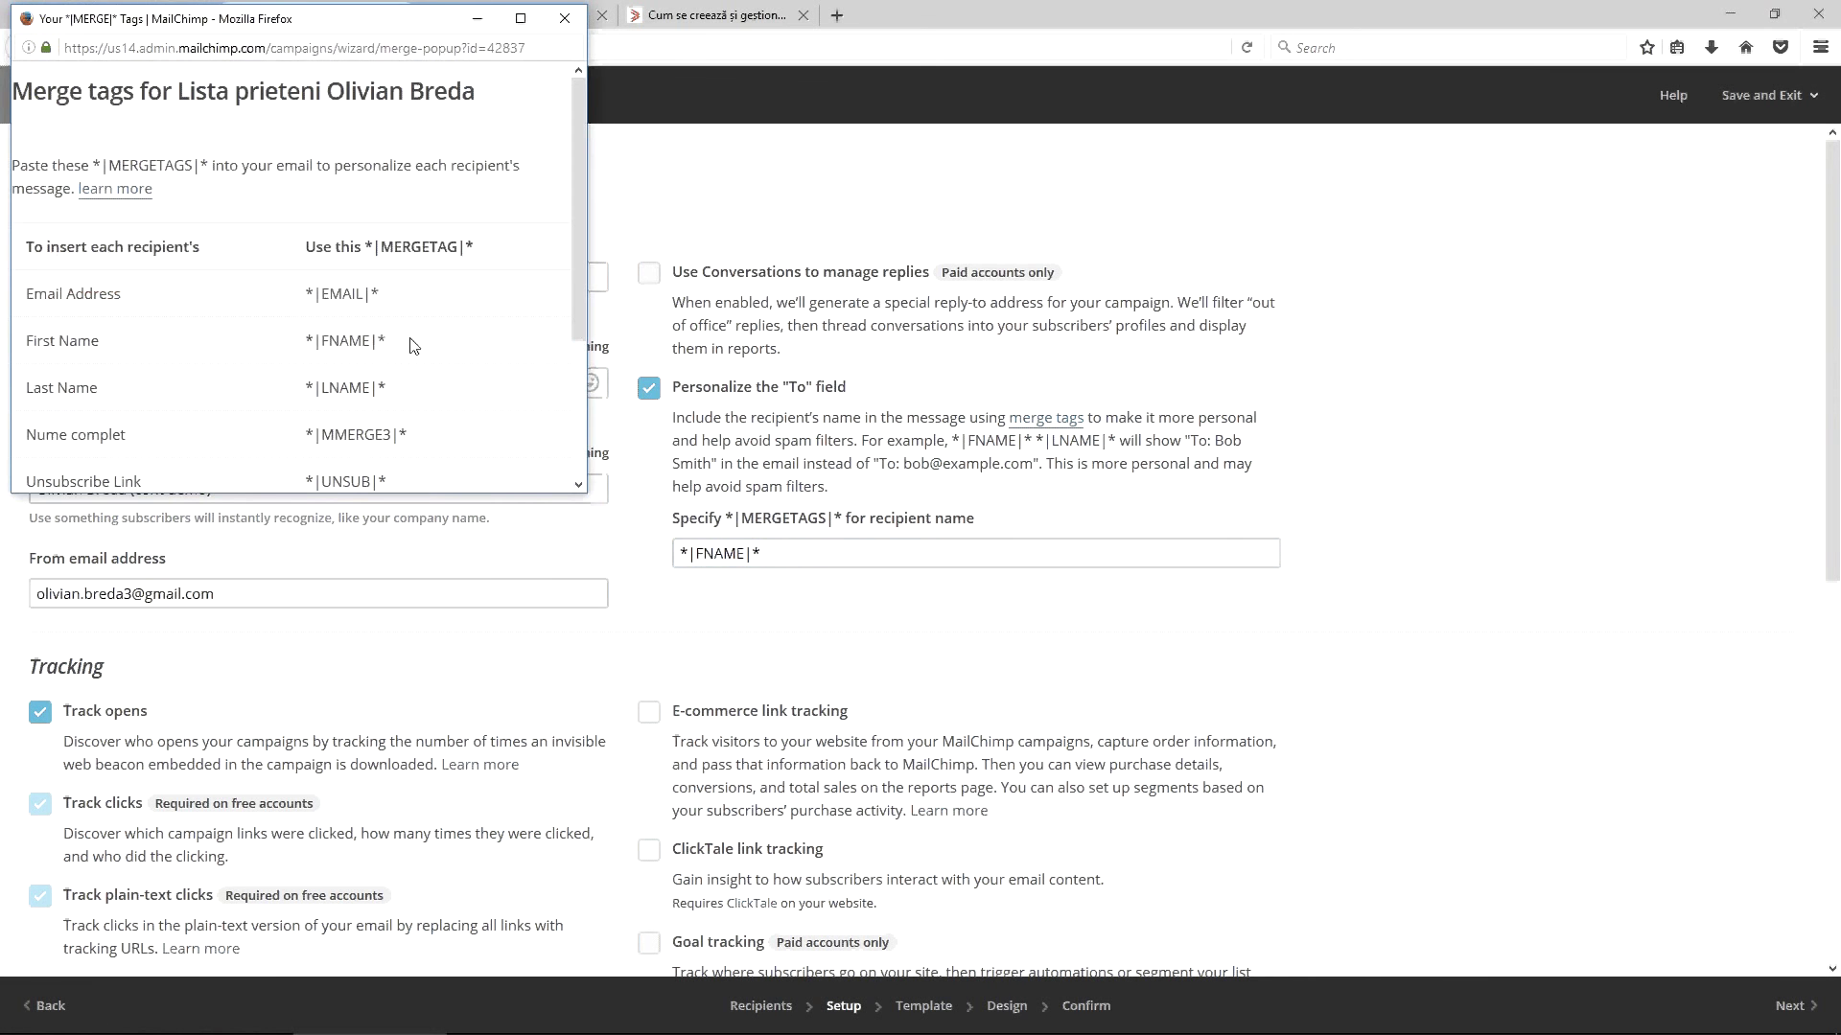
scroll(414, 345, "down", 3)
left_click_drag(301, 241, 417, 247)
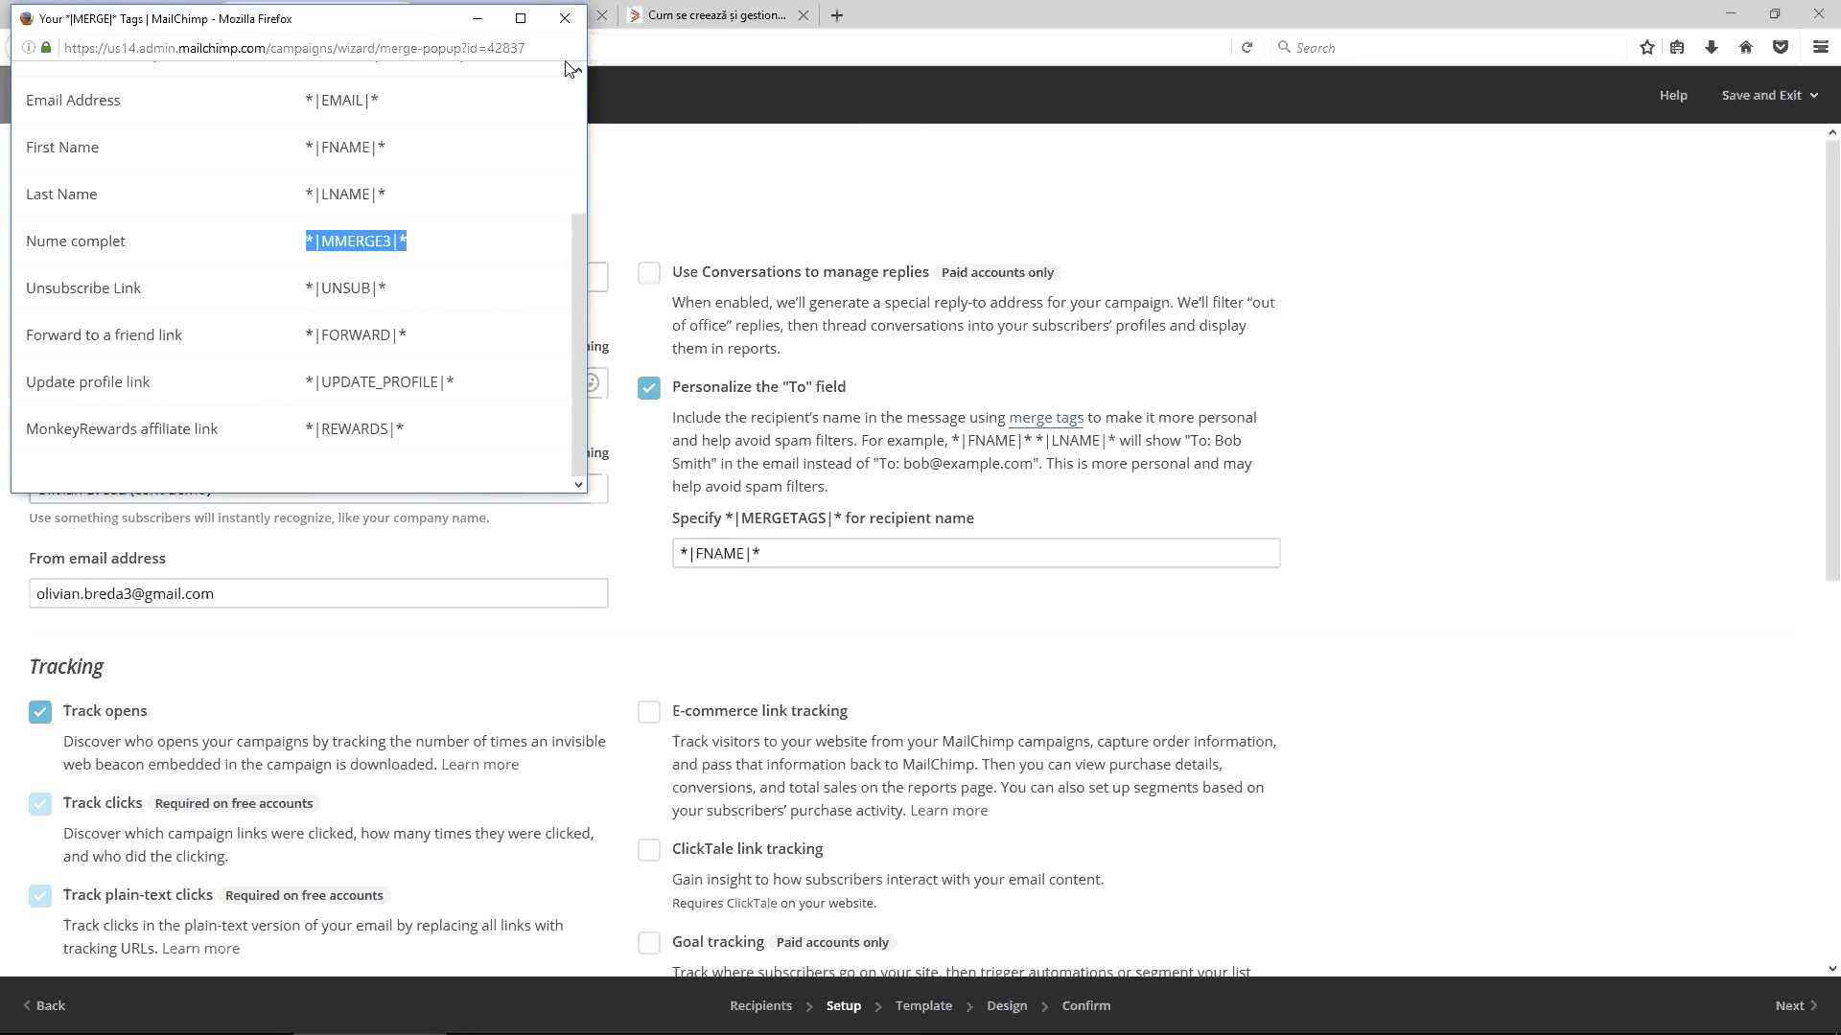
key("ctrl+c")
Replace *|FNAME|* with *|MMERGE3|* in the To field and continue to templates
left_click(608, 95)
triple_click(834, 554)
key("ctrl+v")
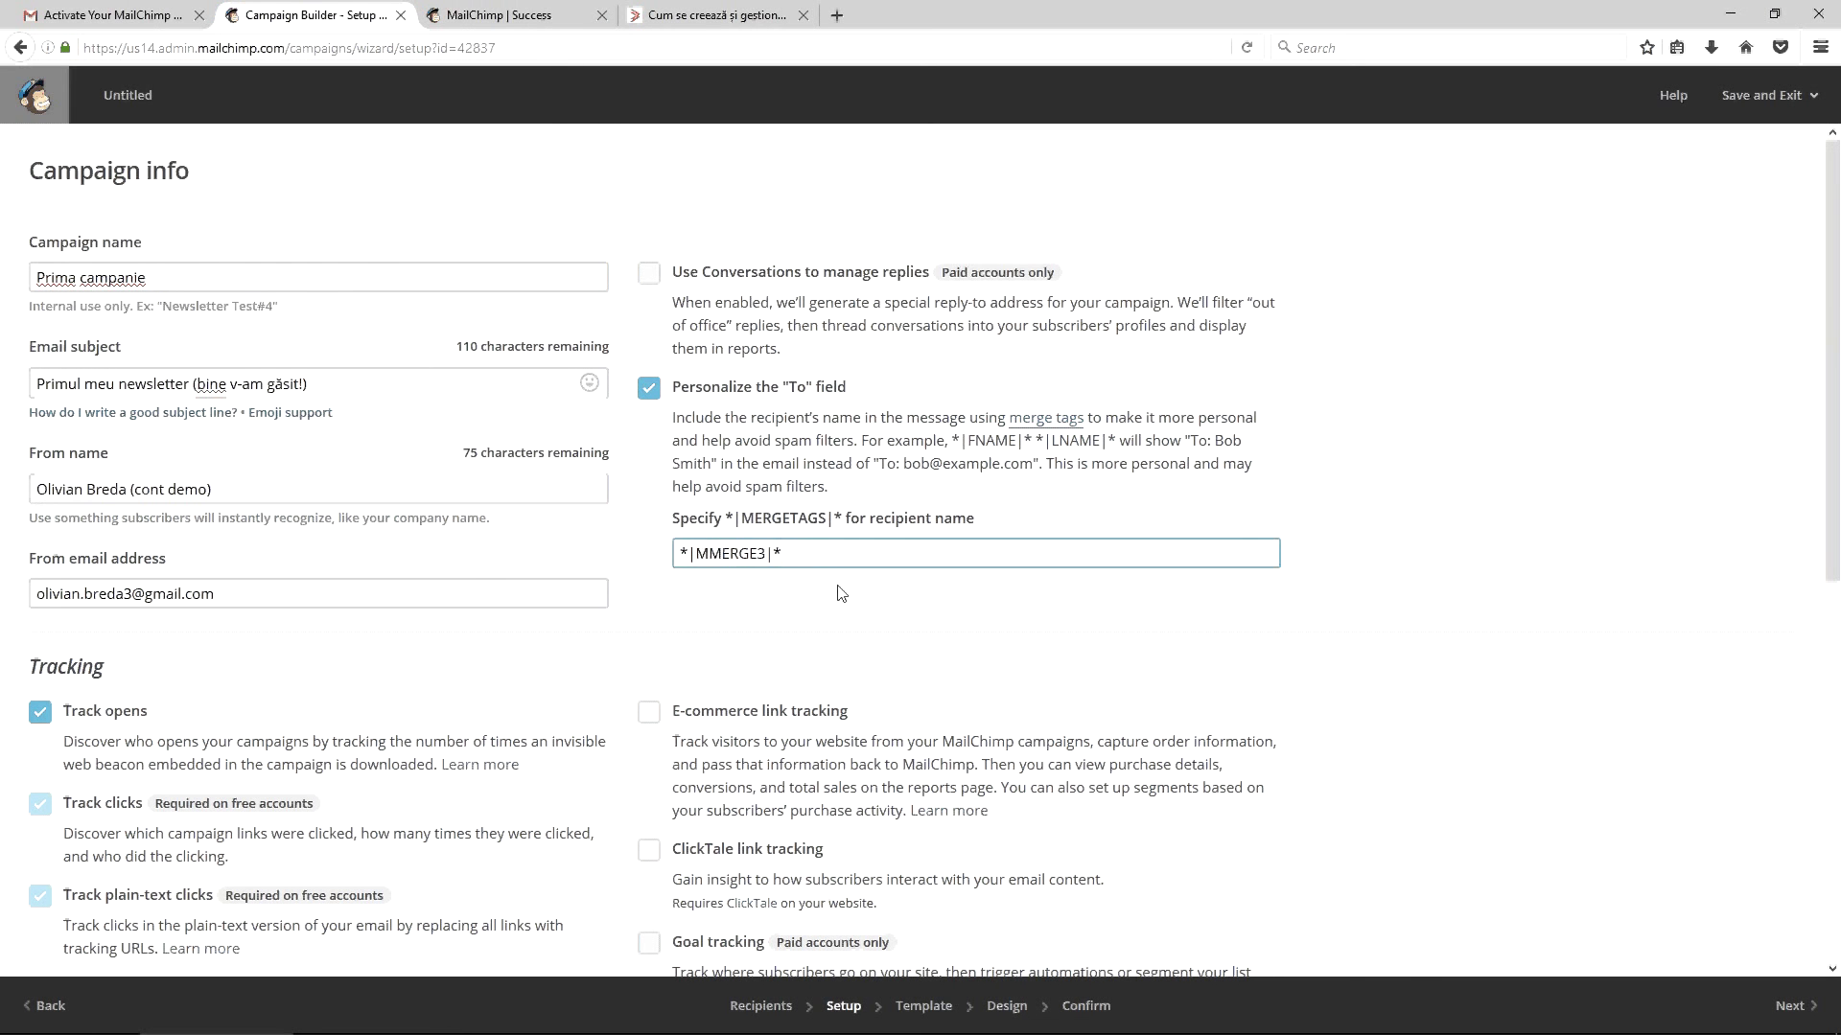
left_click(842, 592)
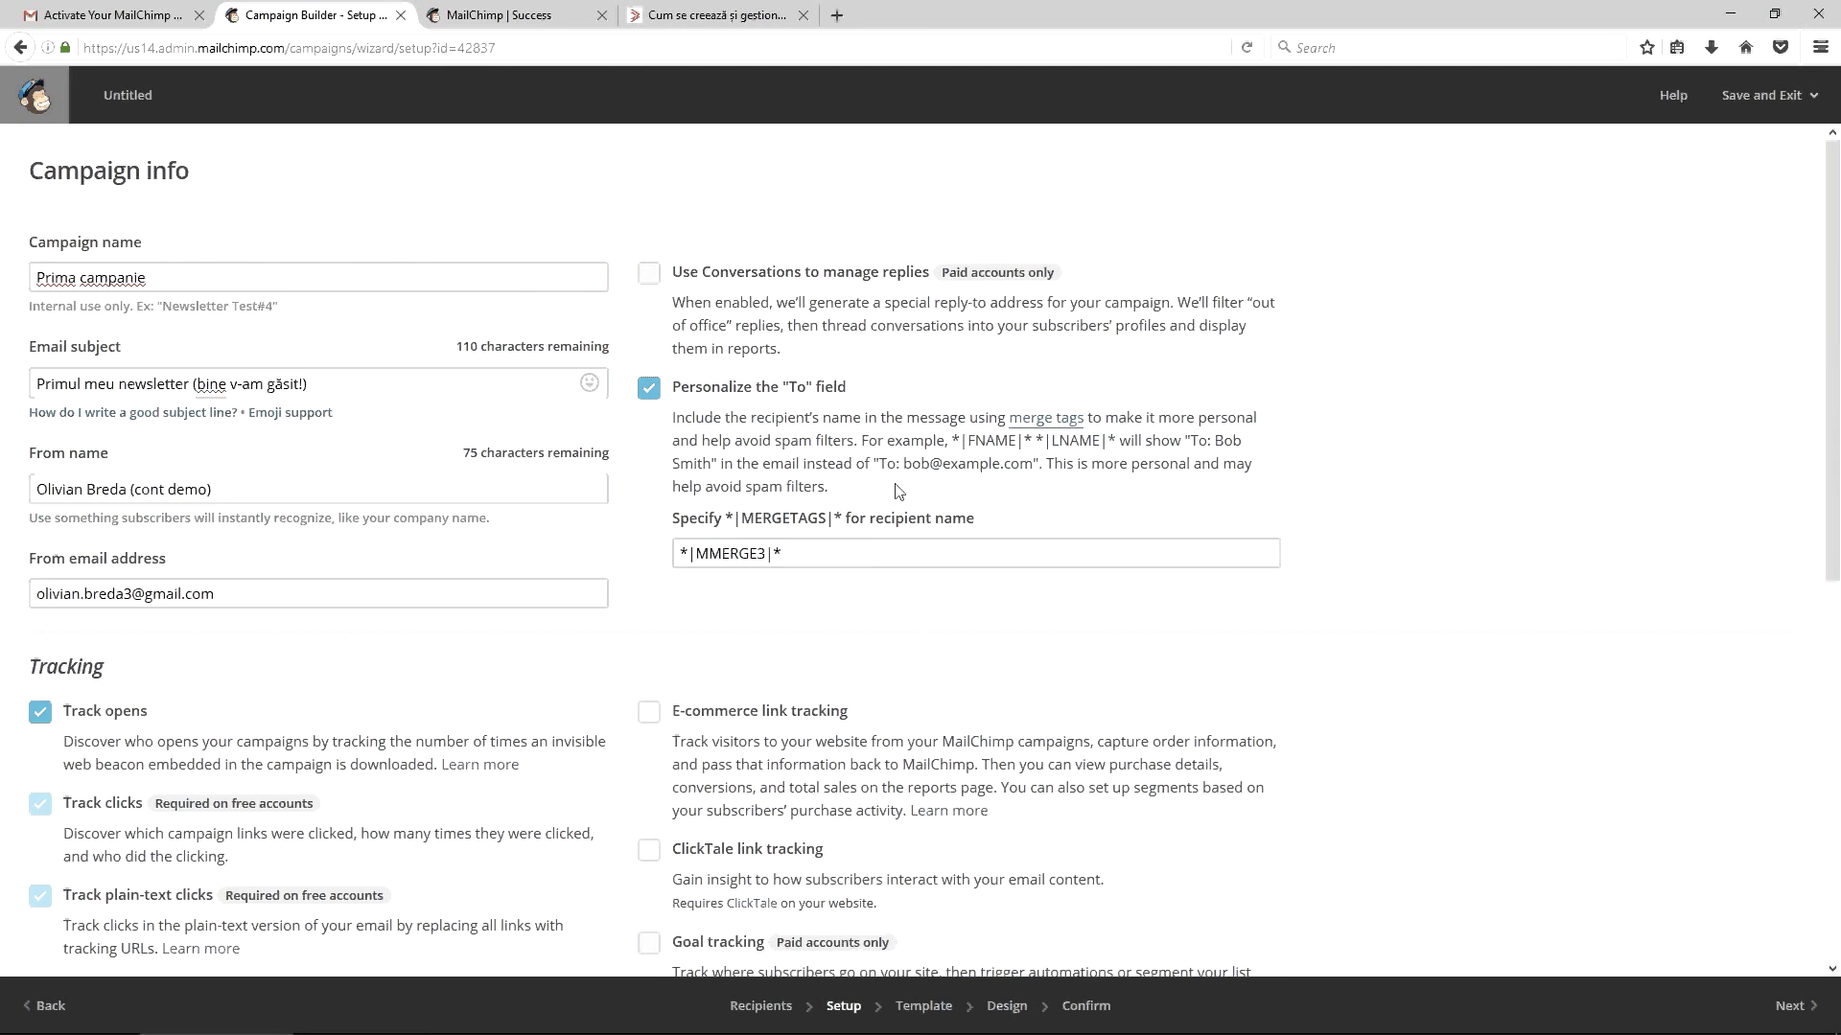
scroll(898, 492, "down", 5)
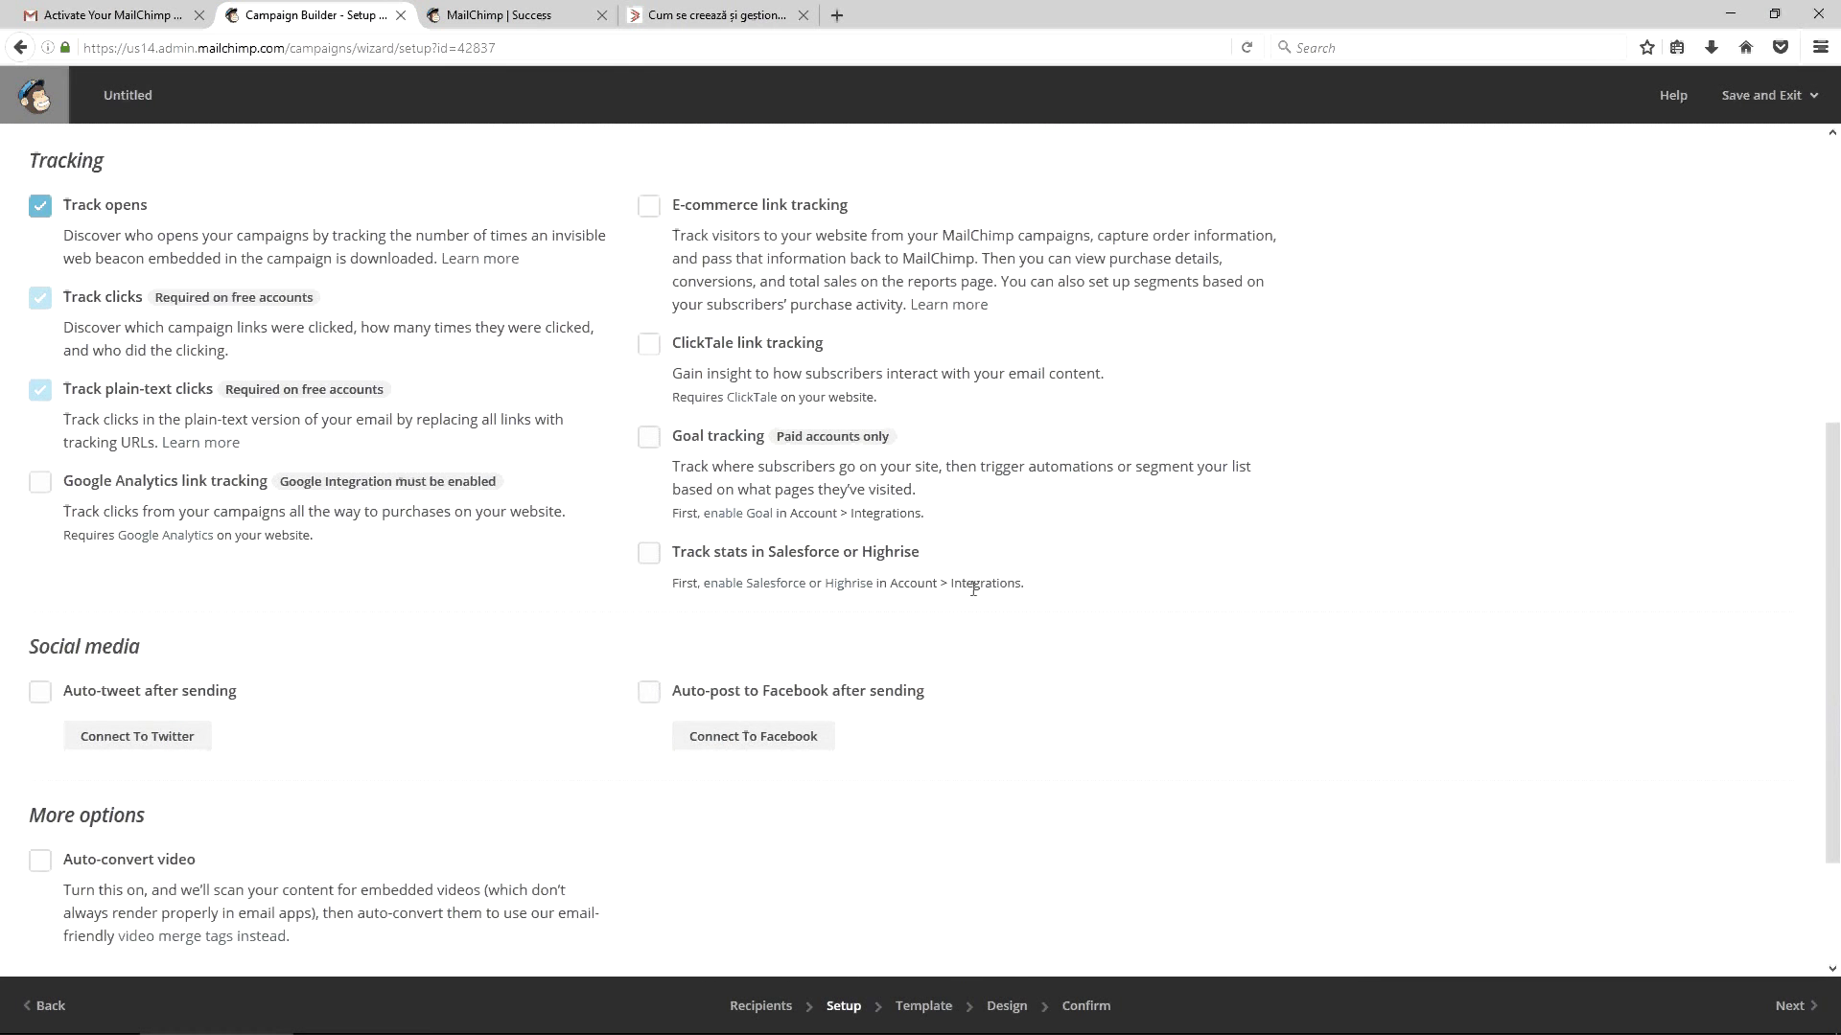
scroll(987, 614, "down", 2)
left_click(1796, 1002)
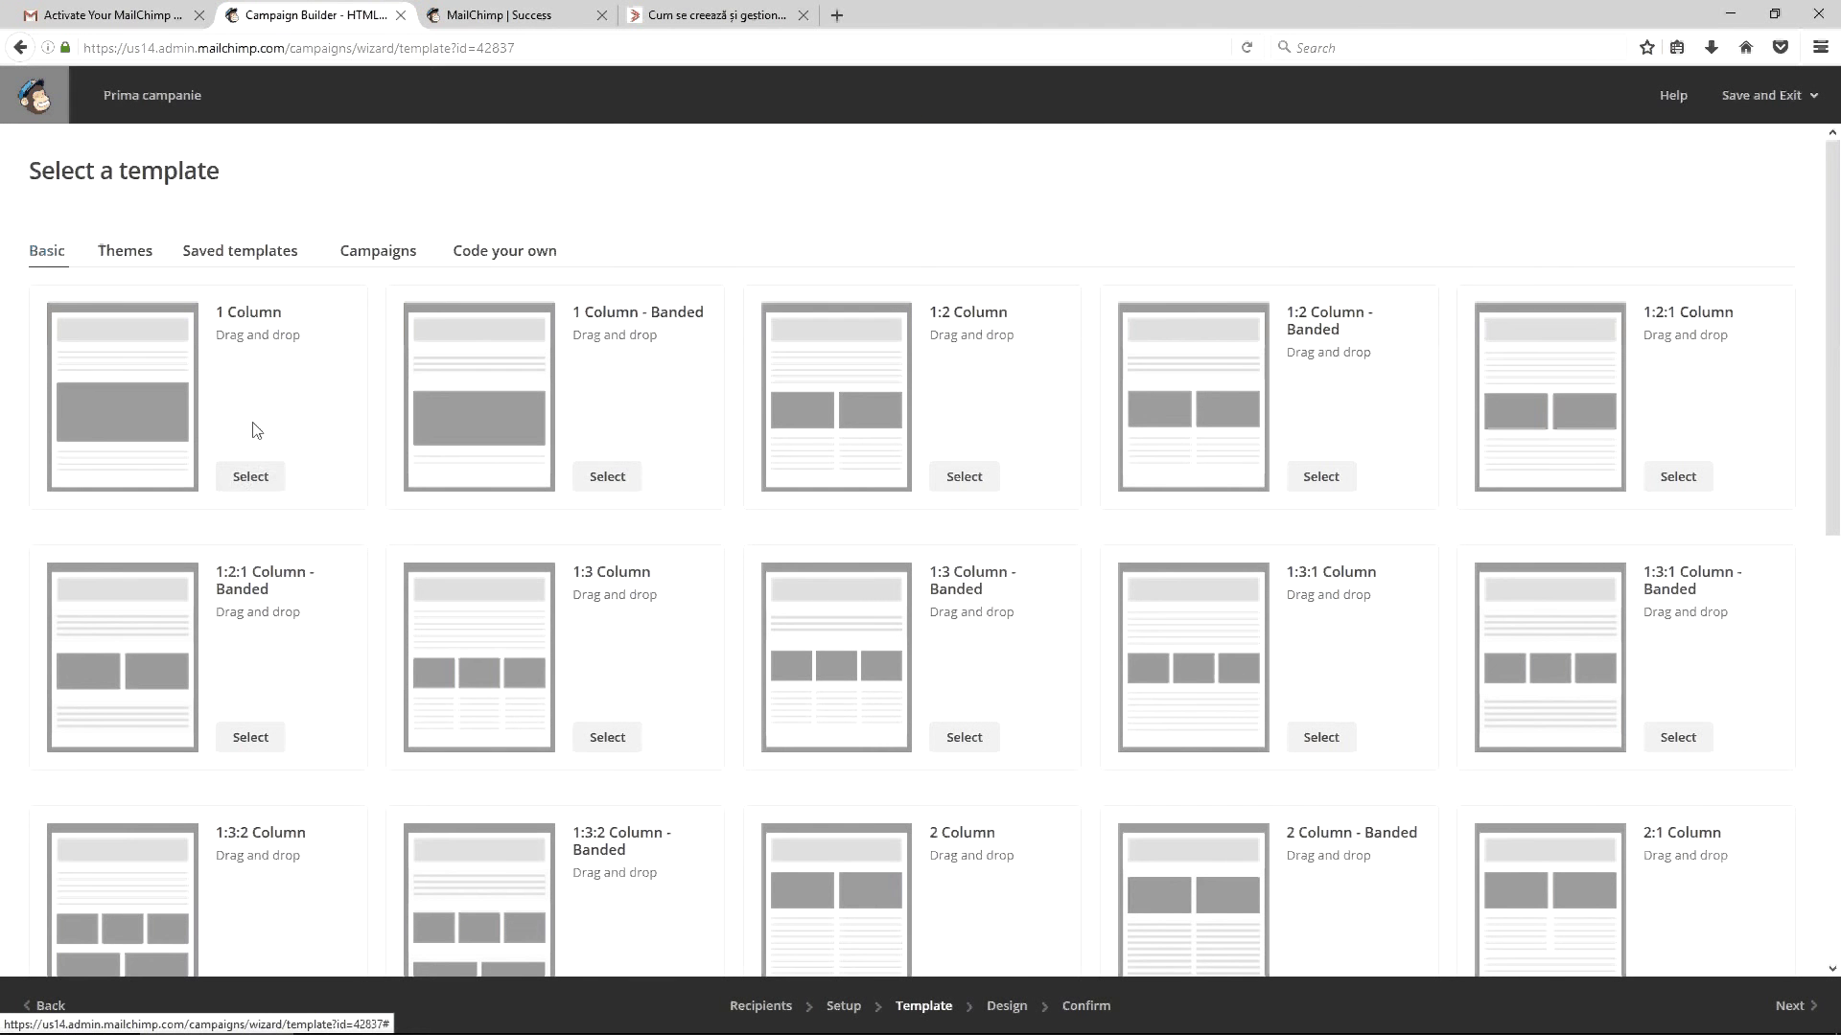
scroll(527, 534, "down", 8)
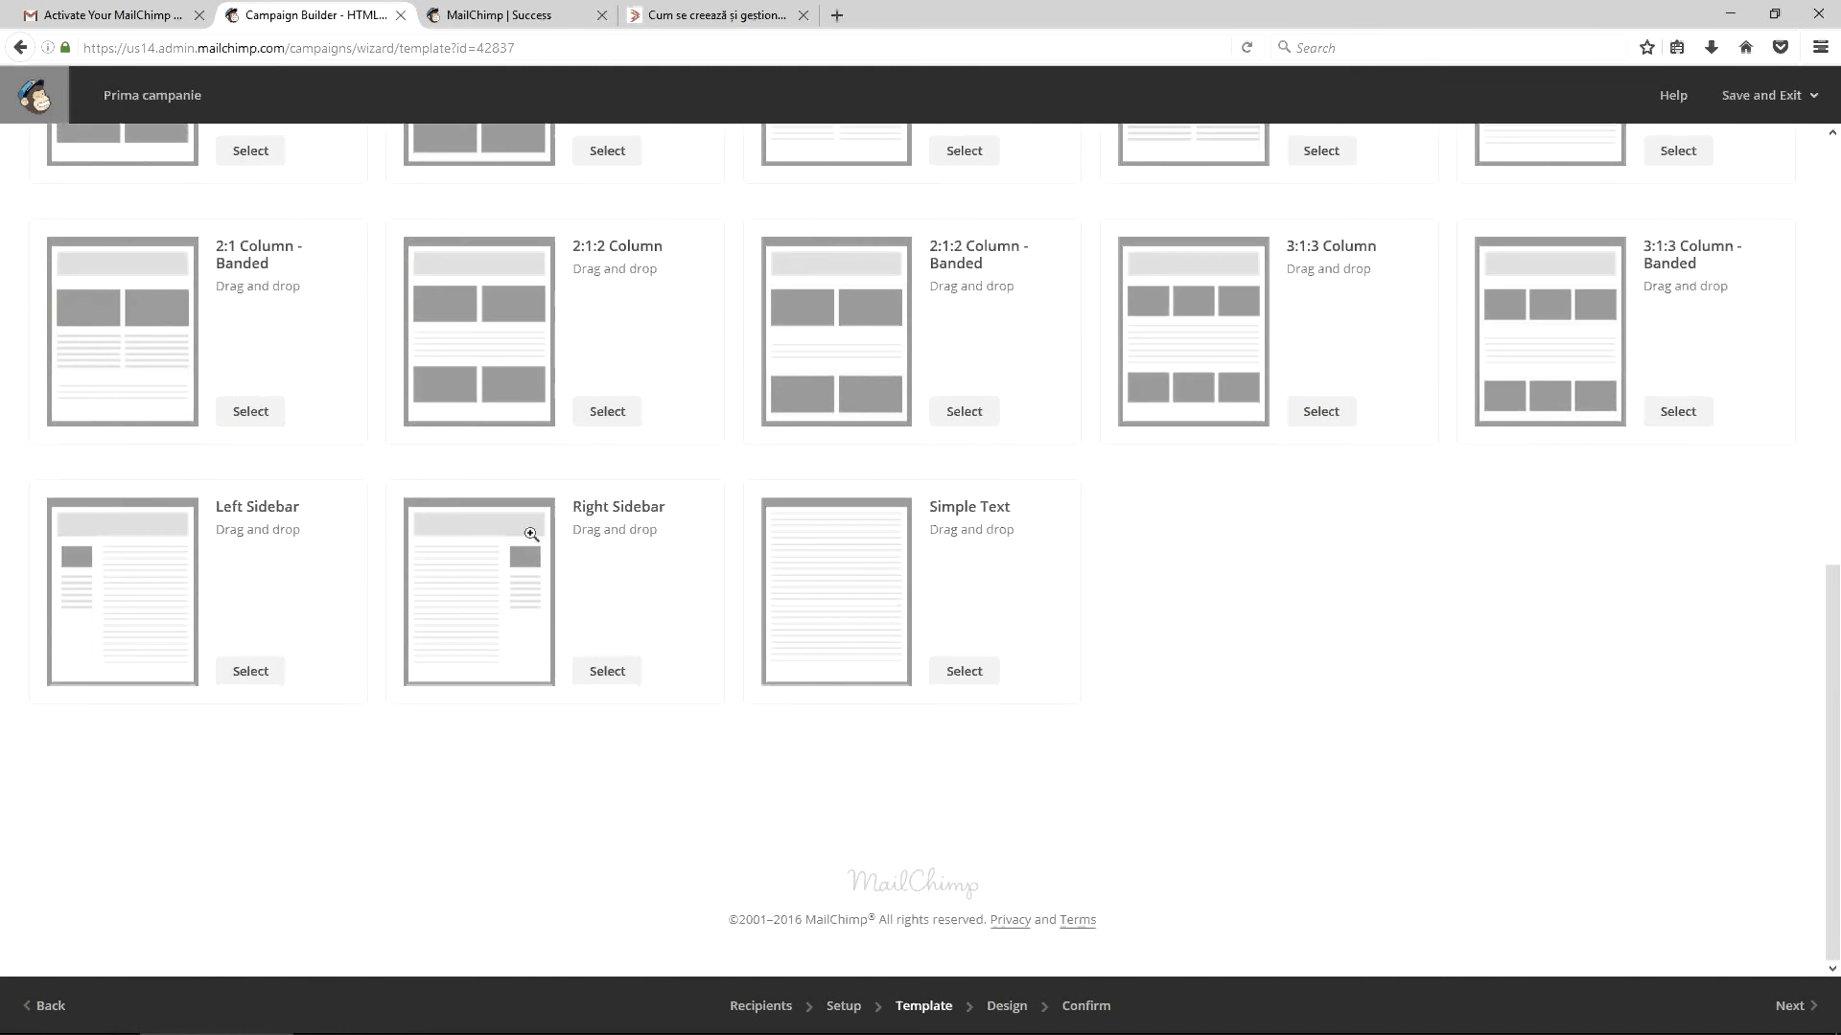
scroll(530, 517, "up", 10)
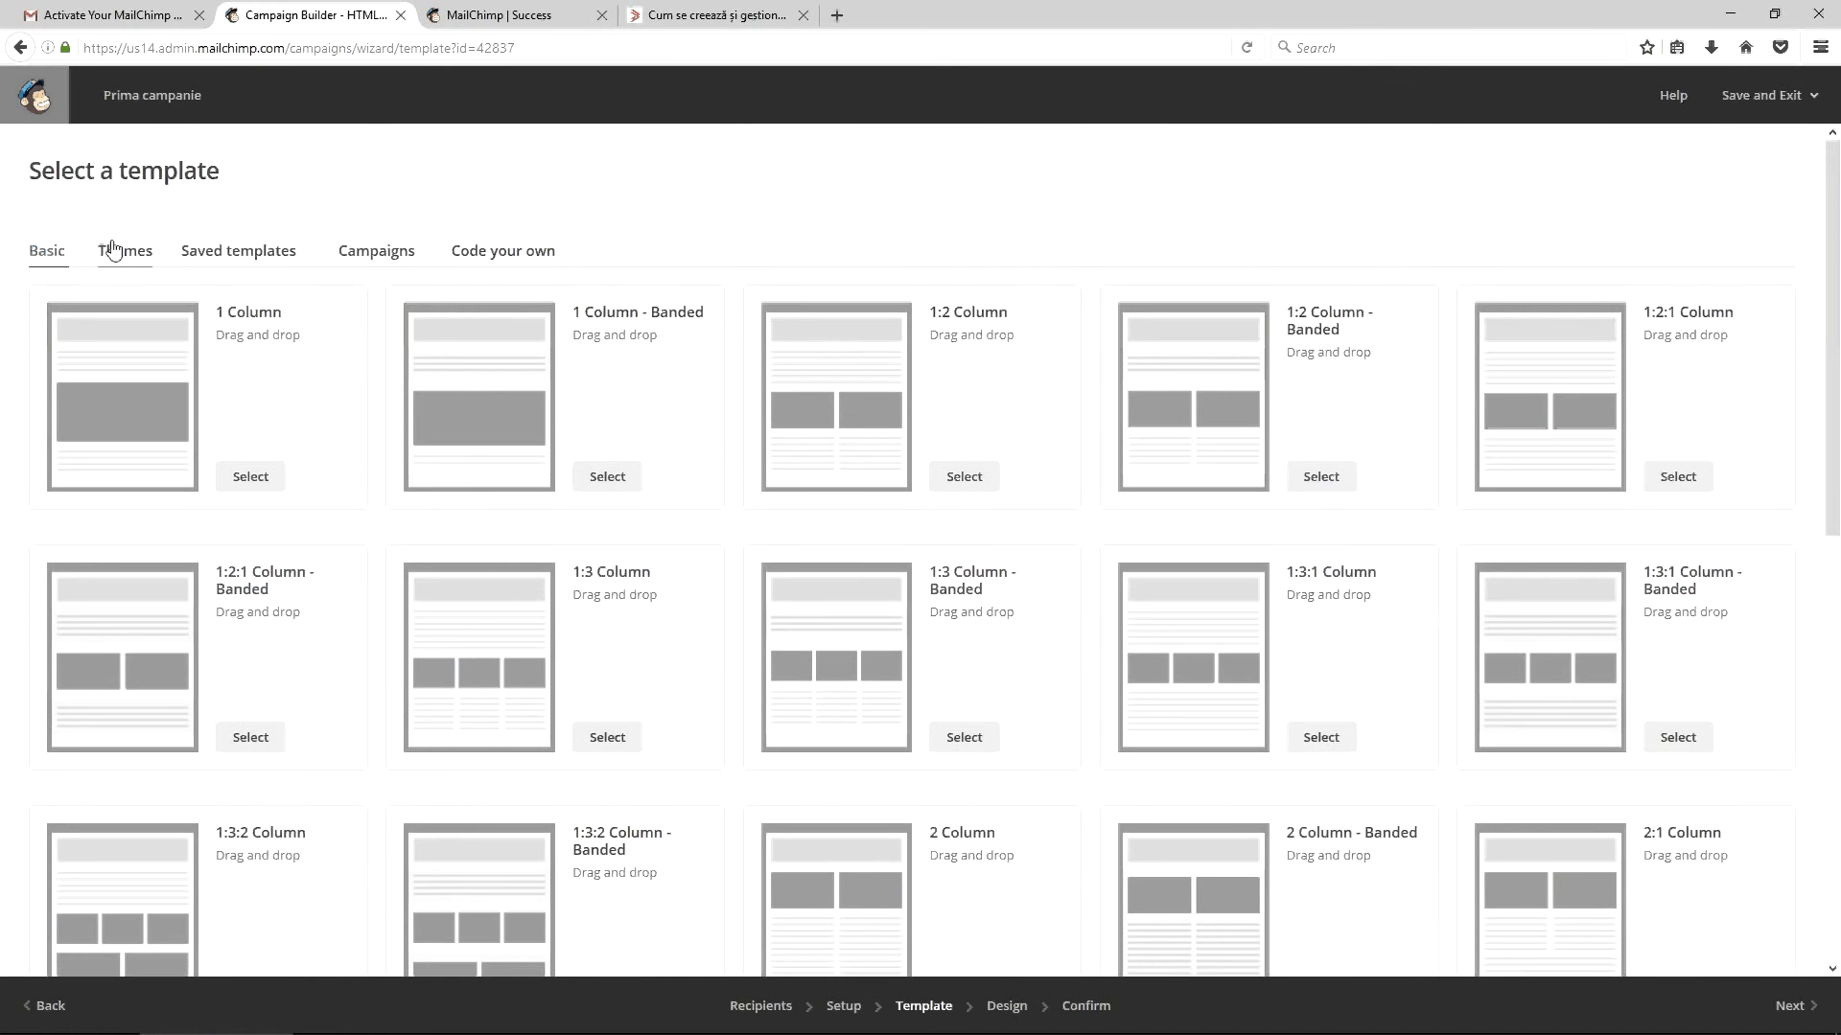
left_click(119, 250)
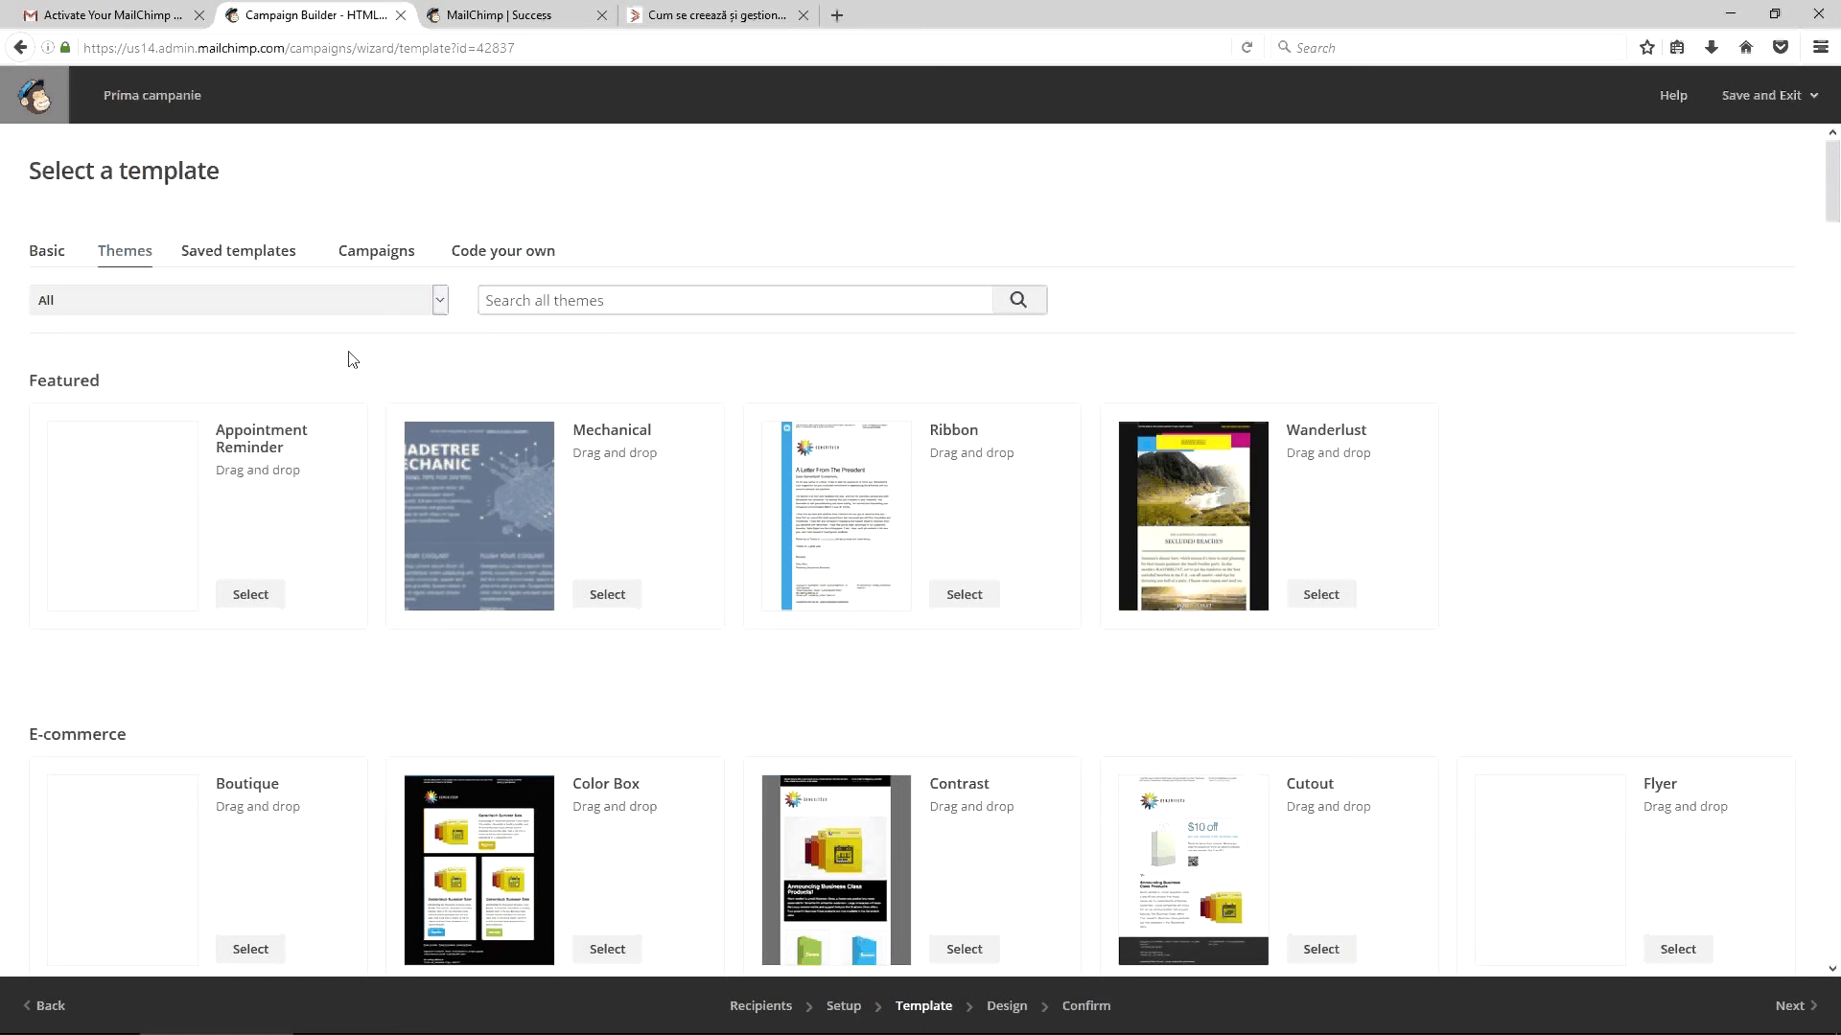
left_click(375, 299)
left_click(376, 299)
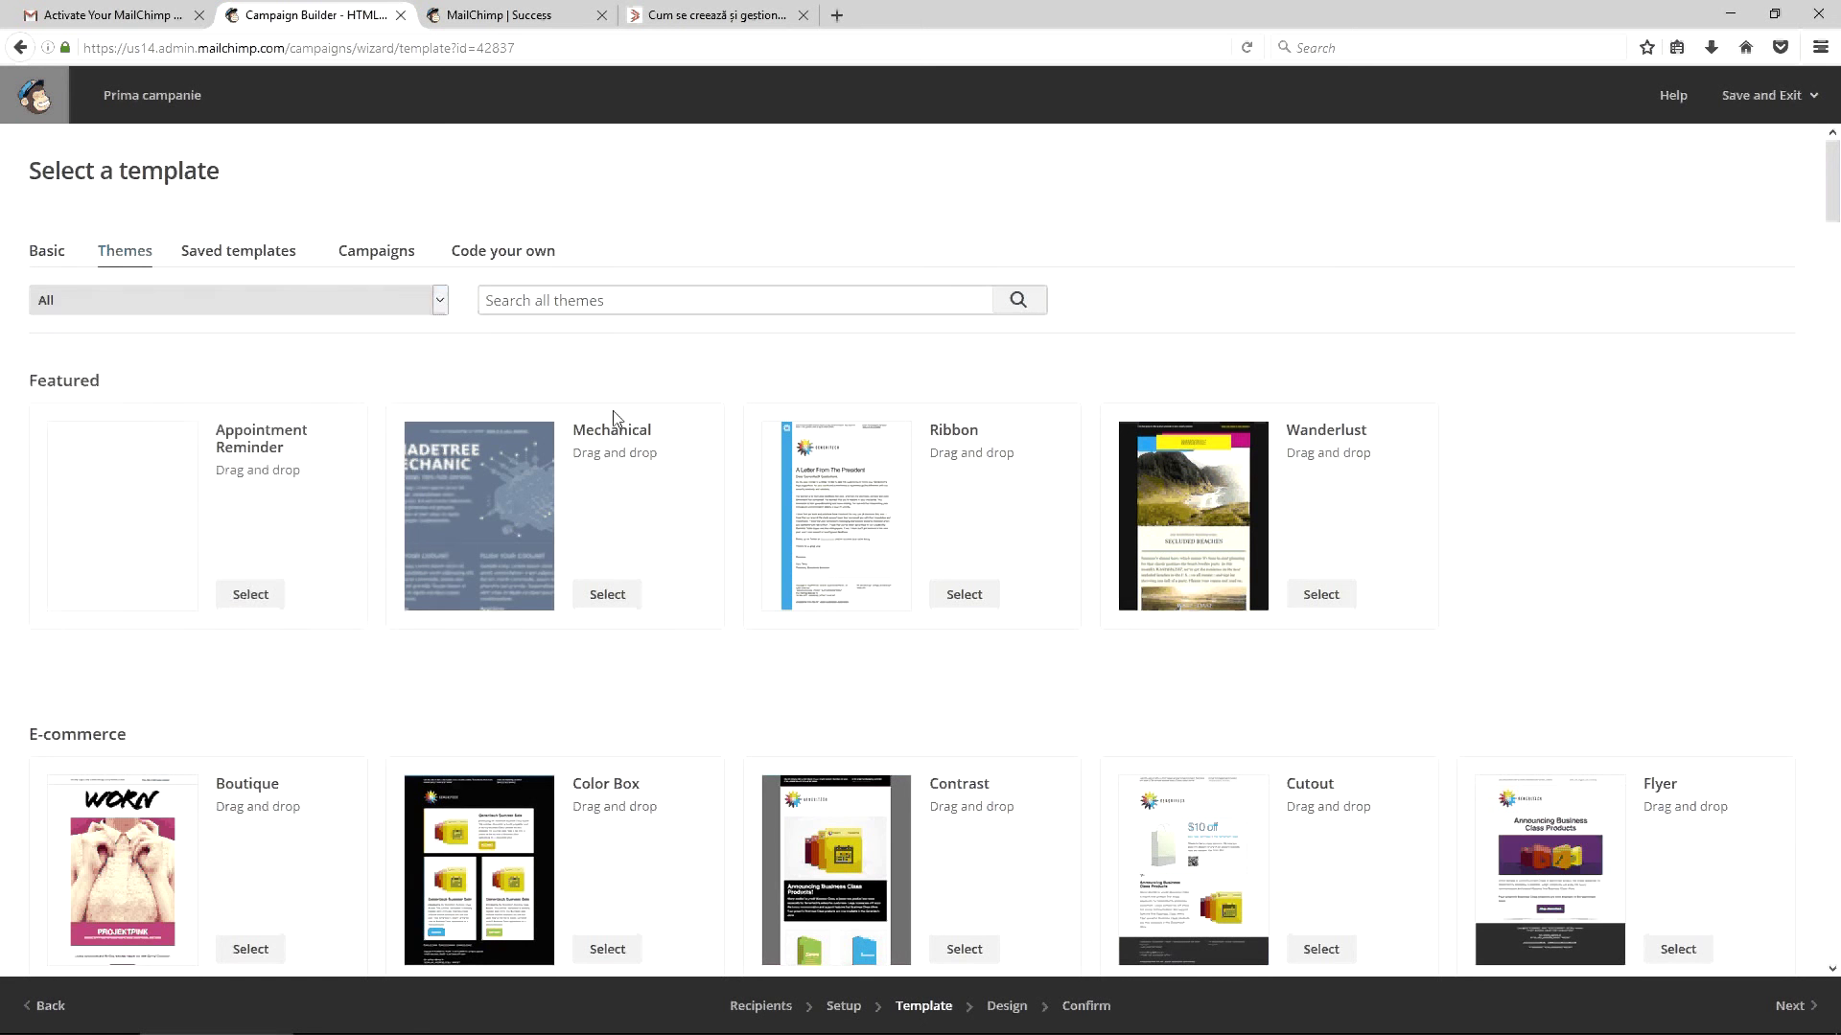
scroll(706, 473, "down", 2)
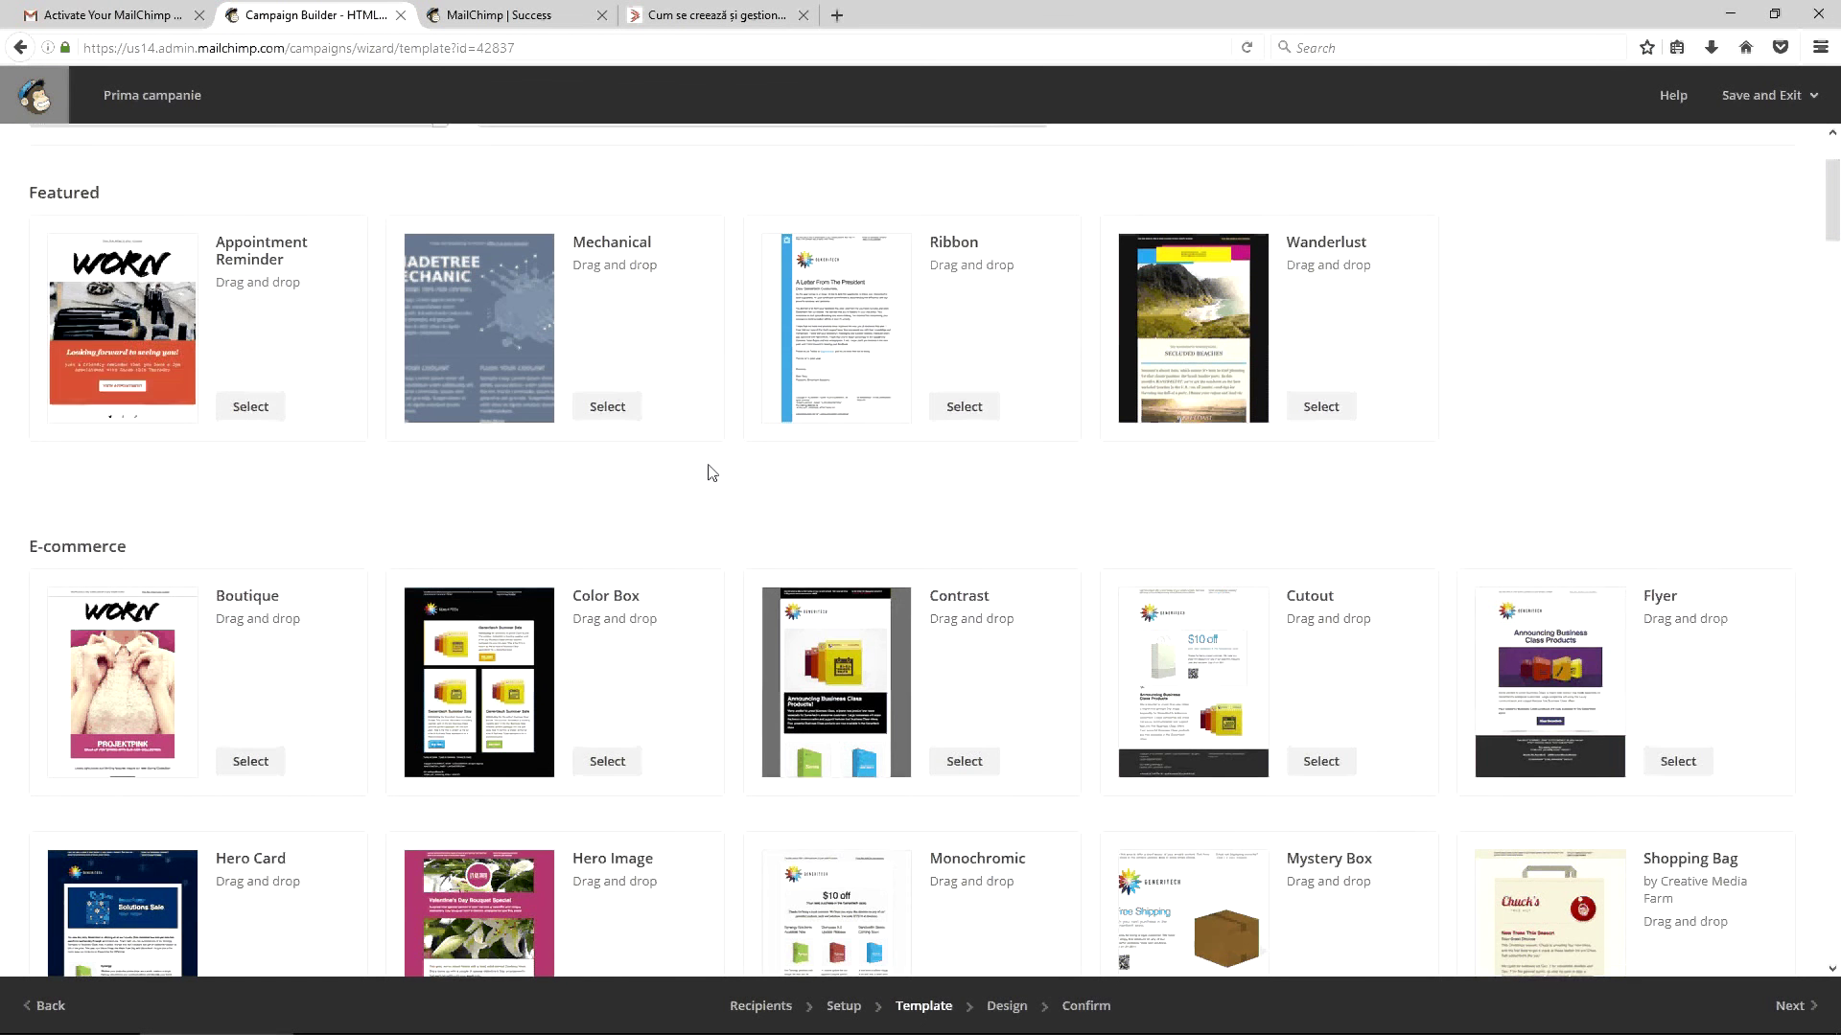
scroll(381, 474, "up", 1)
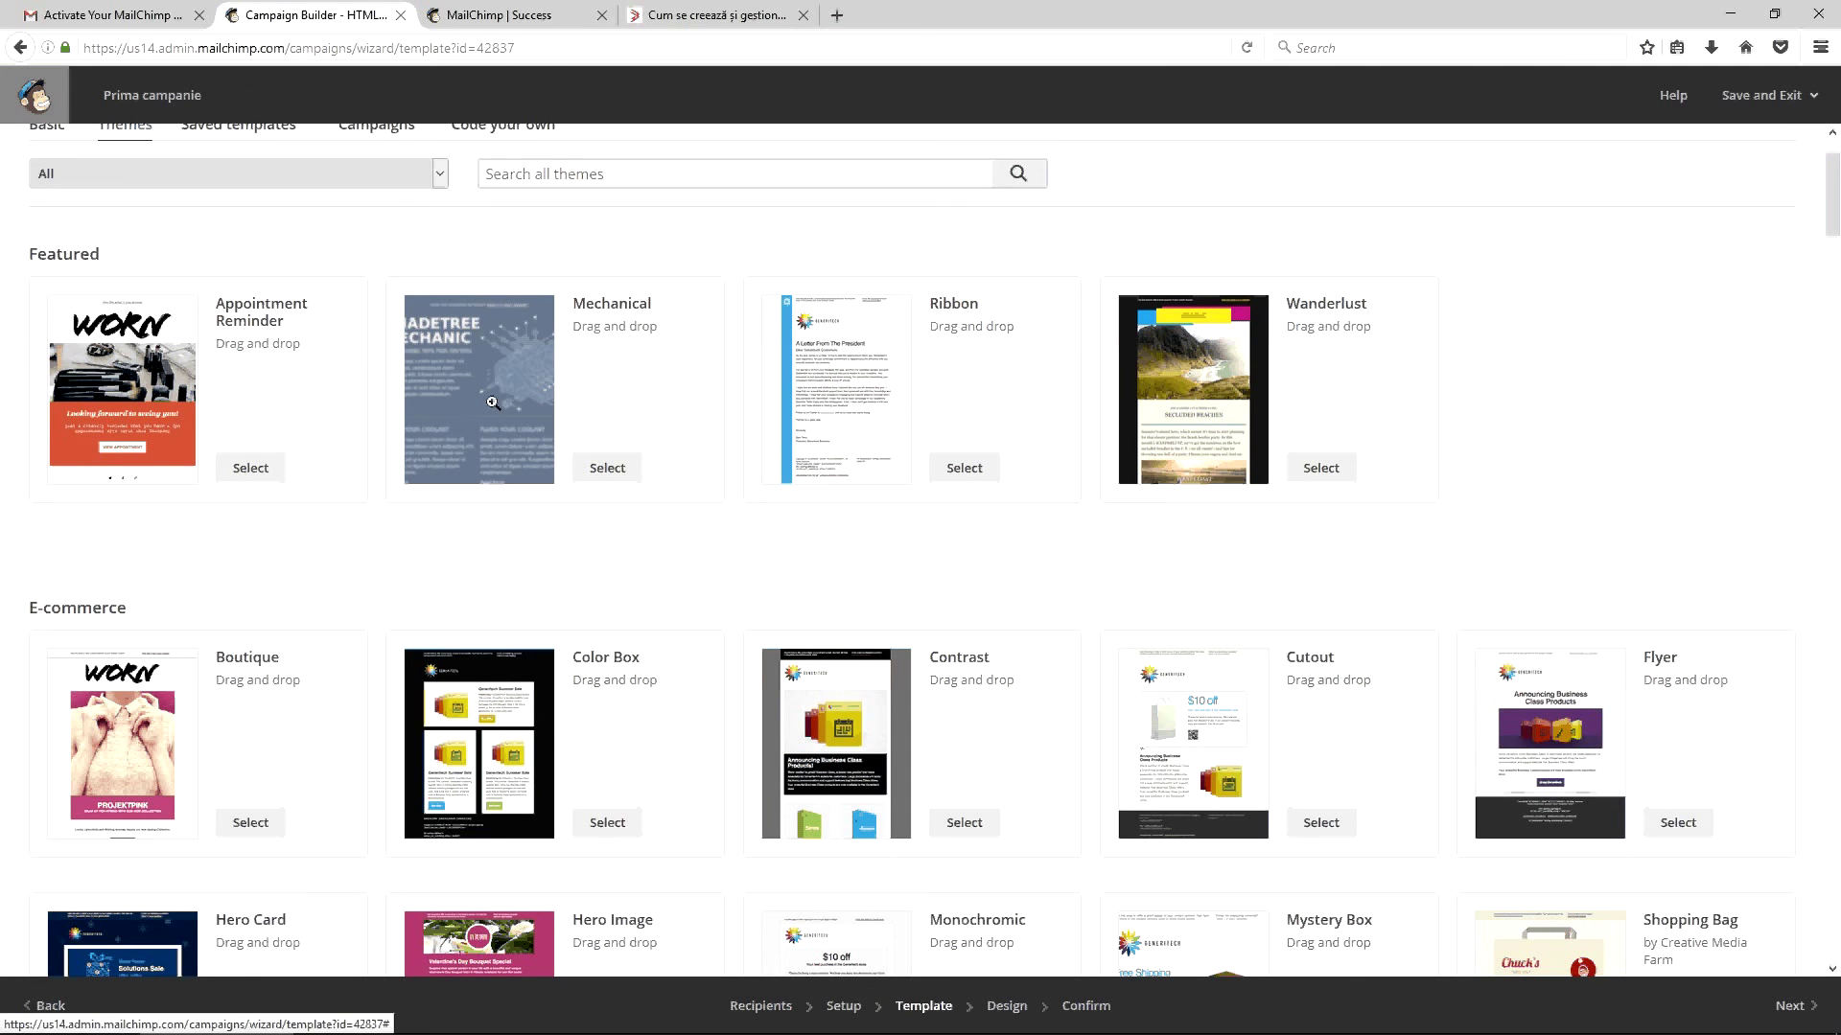
scroll(582, 490, "down", 4)
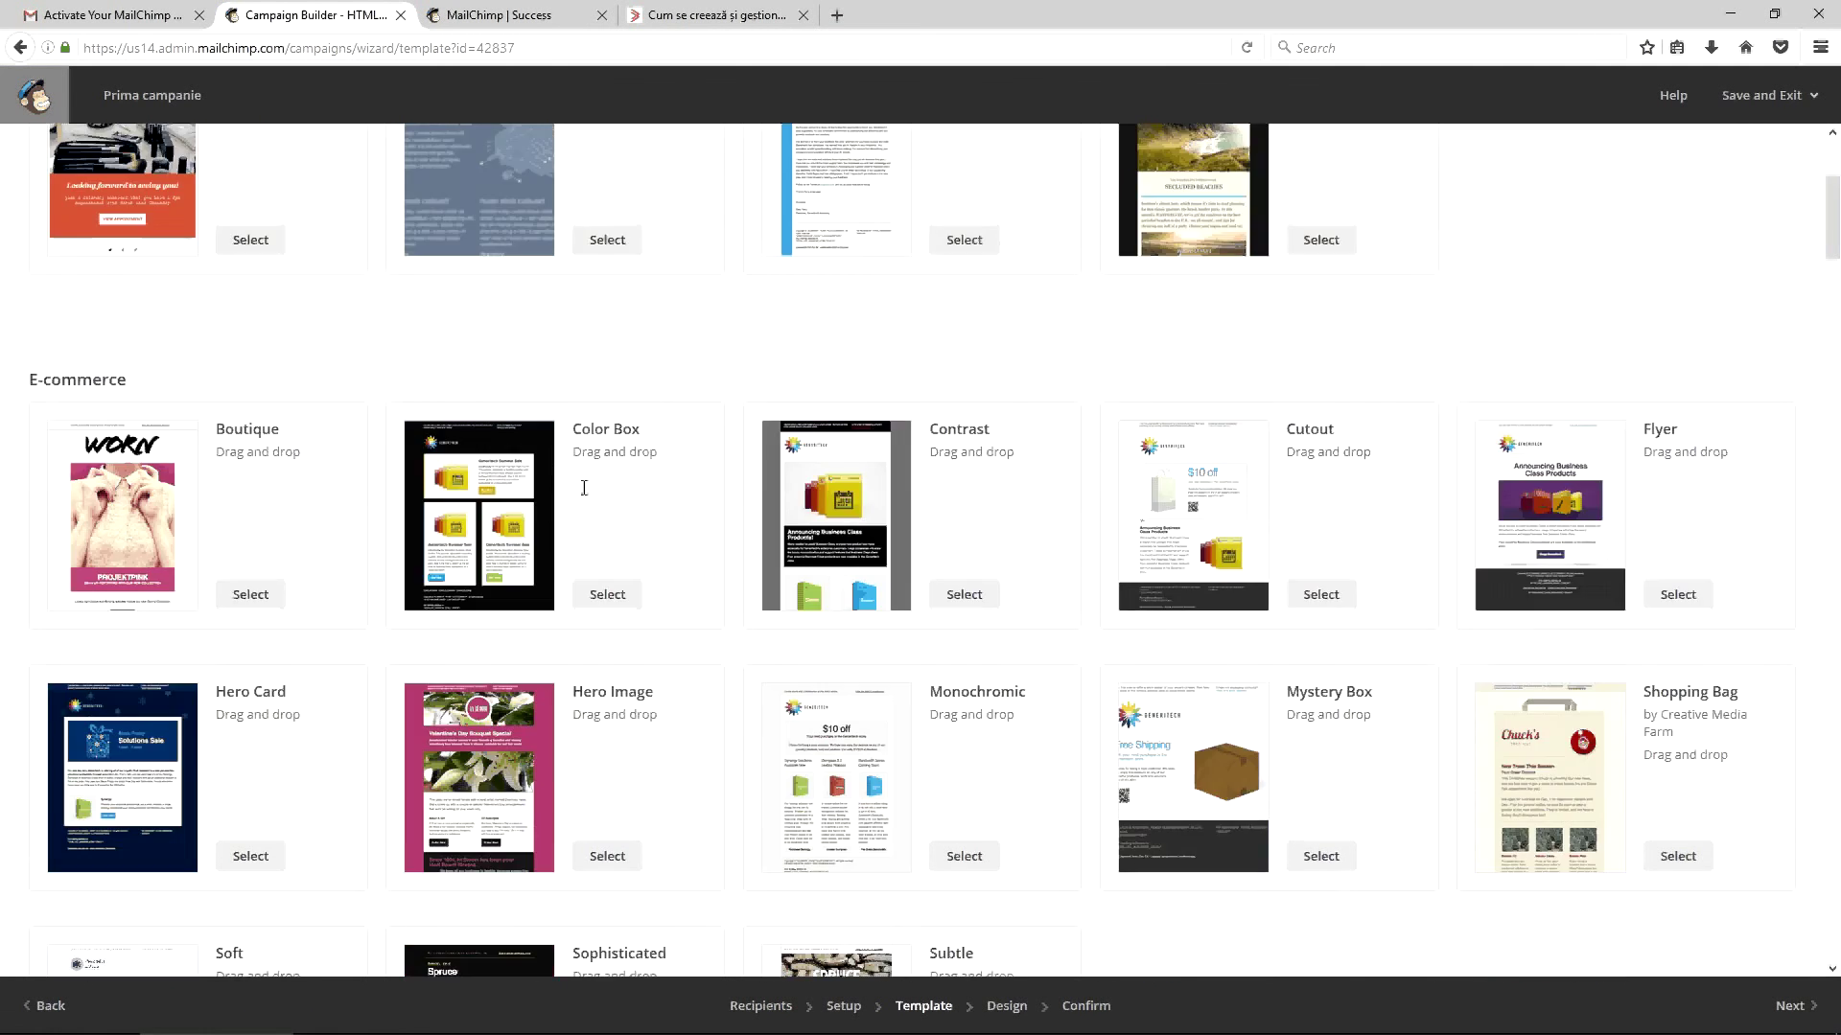
scroll(584, 488, "down", 2)
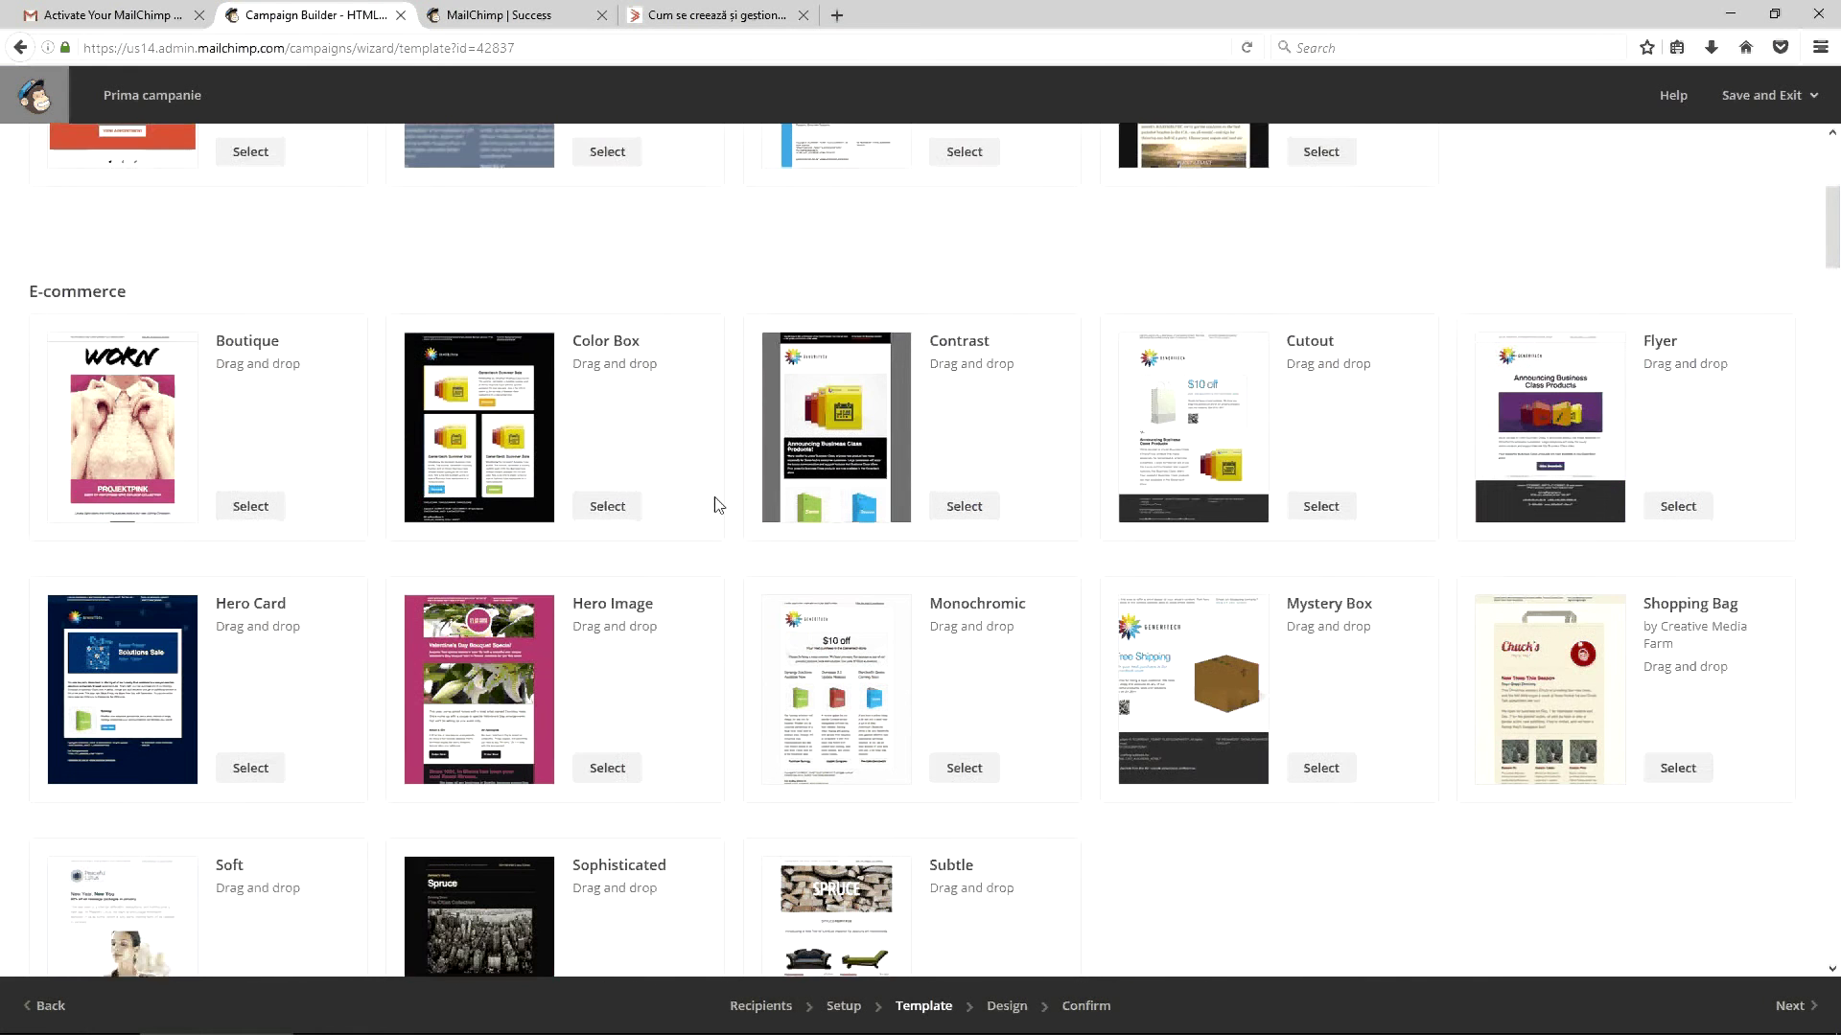
scroll(715, 497, "down", 3)
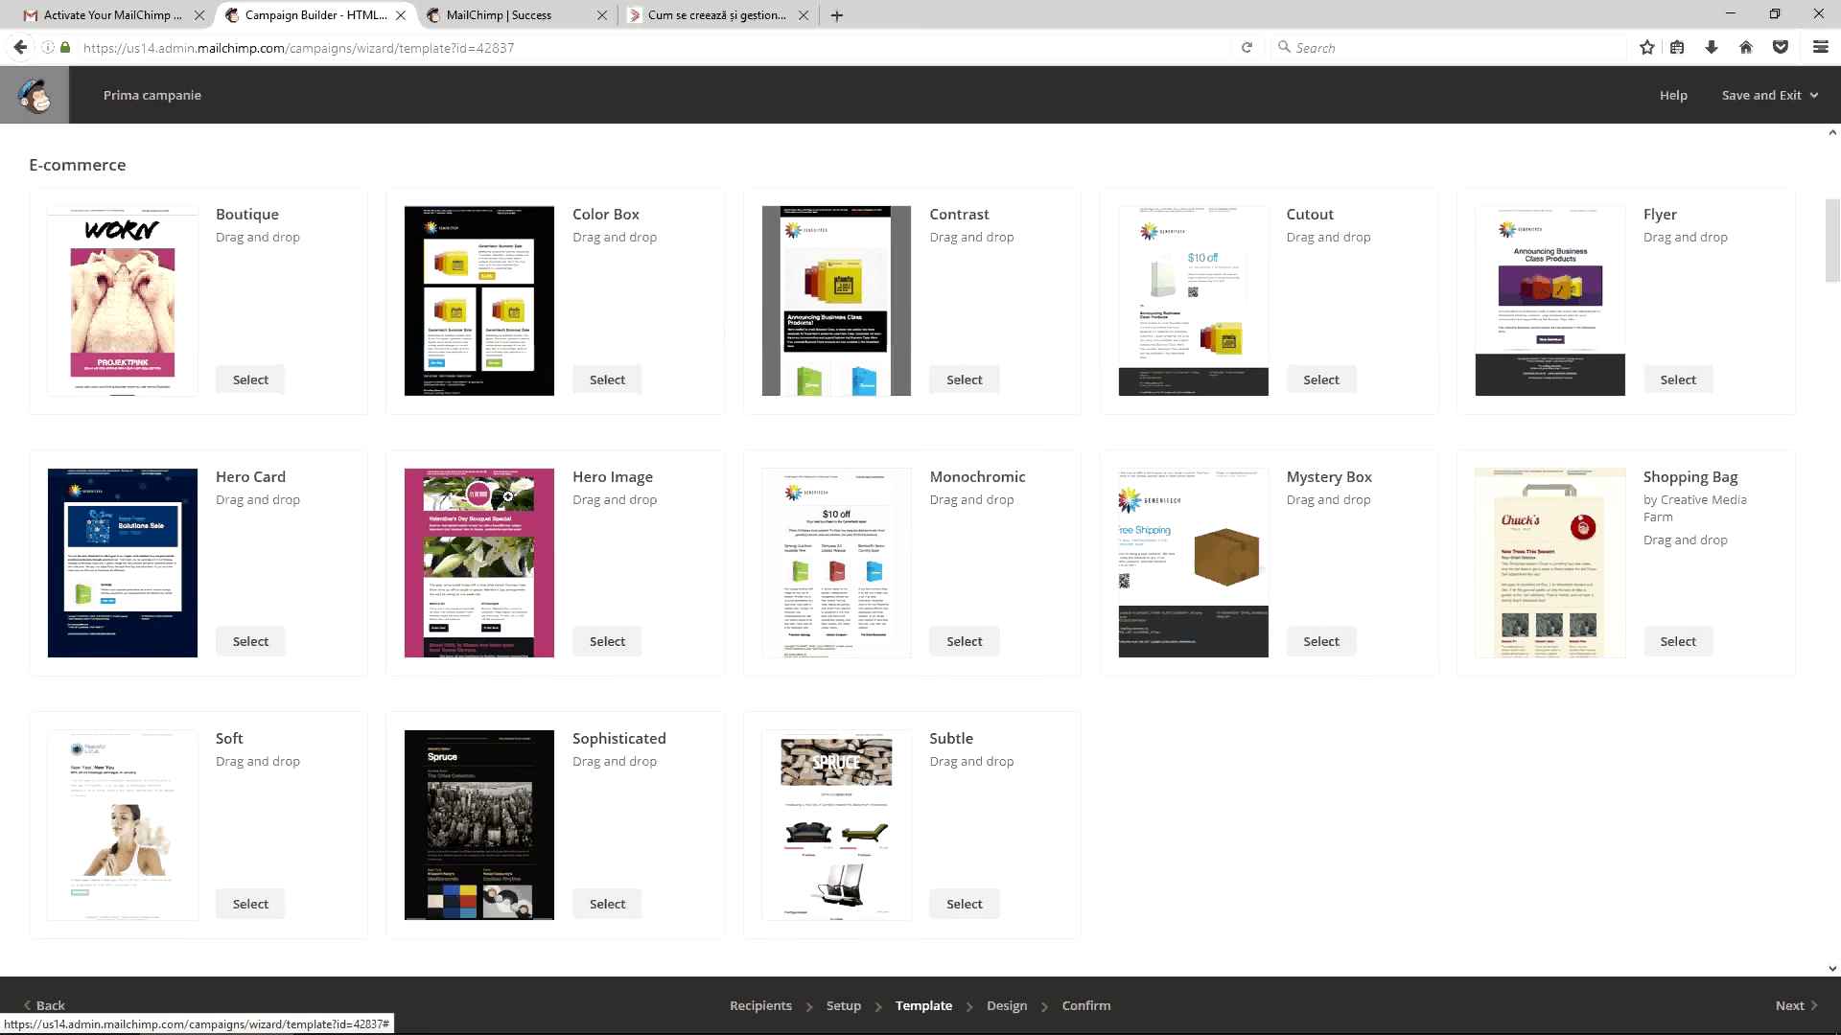
scroll(508, 497, "down", 3)
scroll(508, 496, "down", 2)
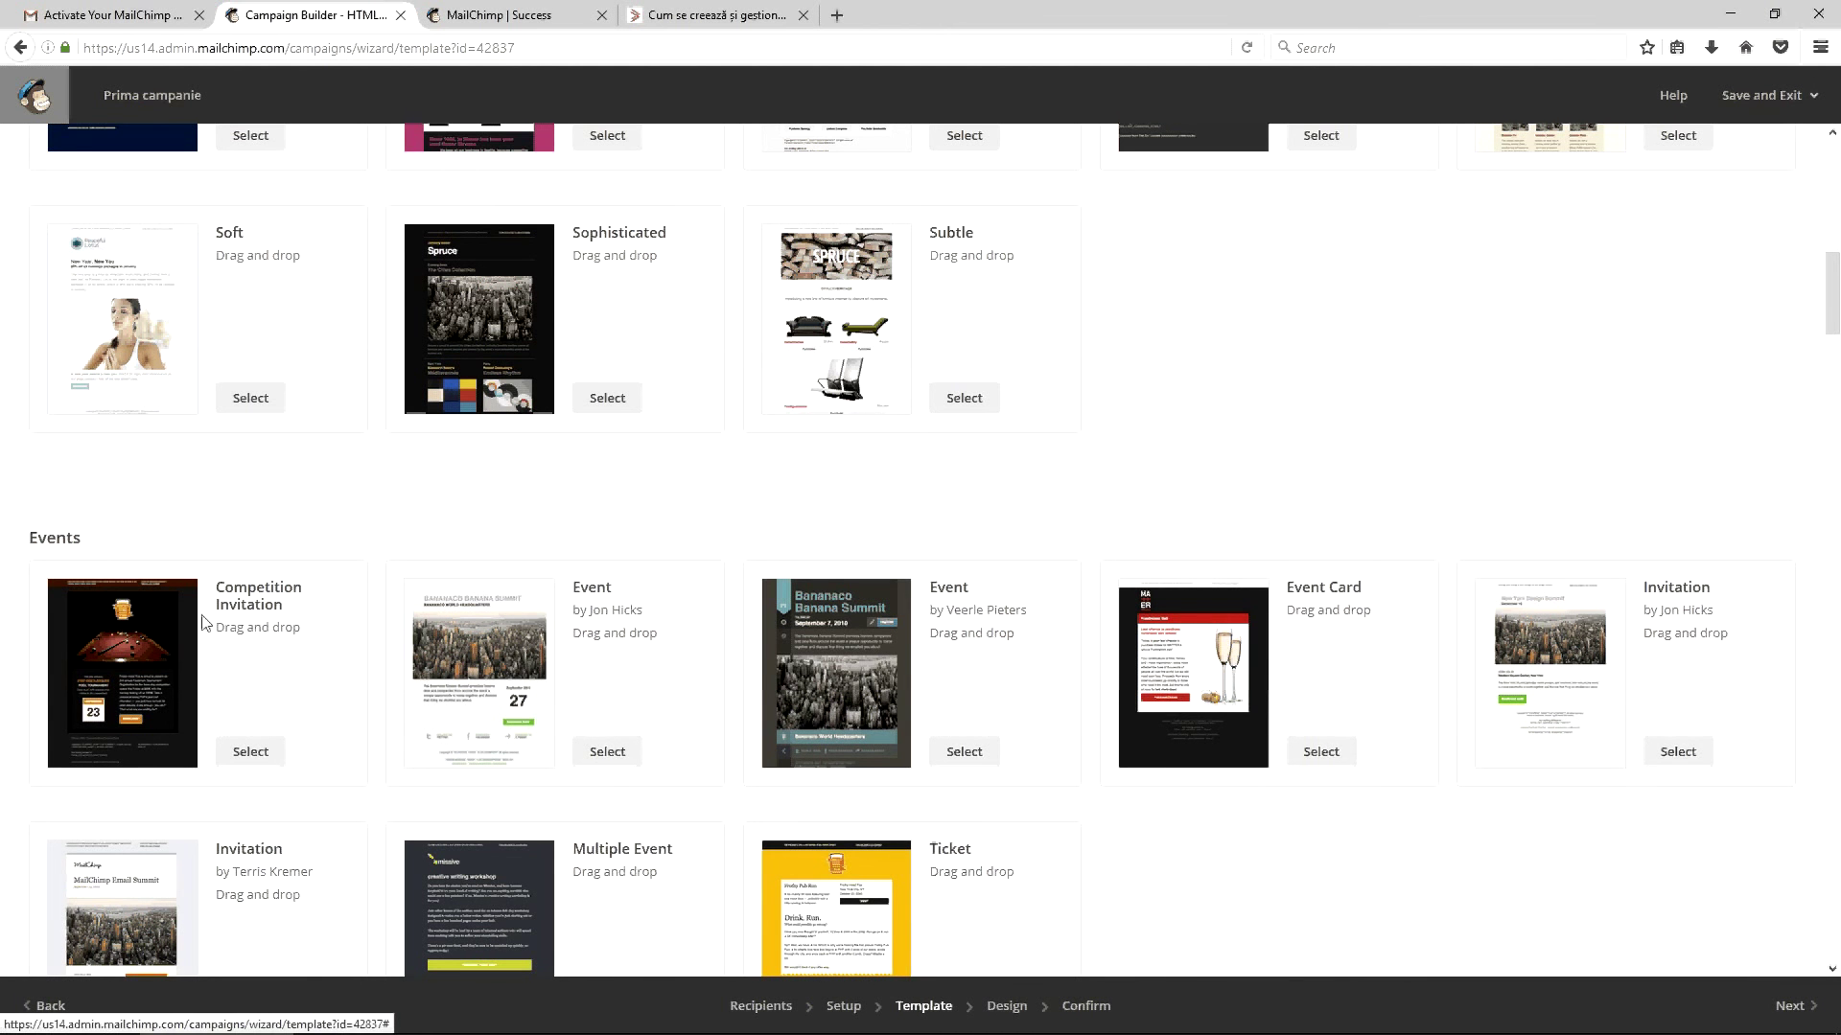
scroll(291, 624, "down", 3)
scroll(297, 628, "down", 2)
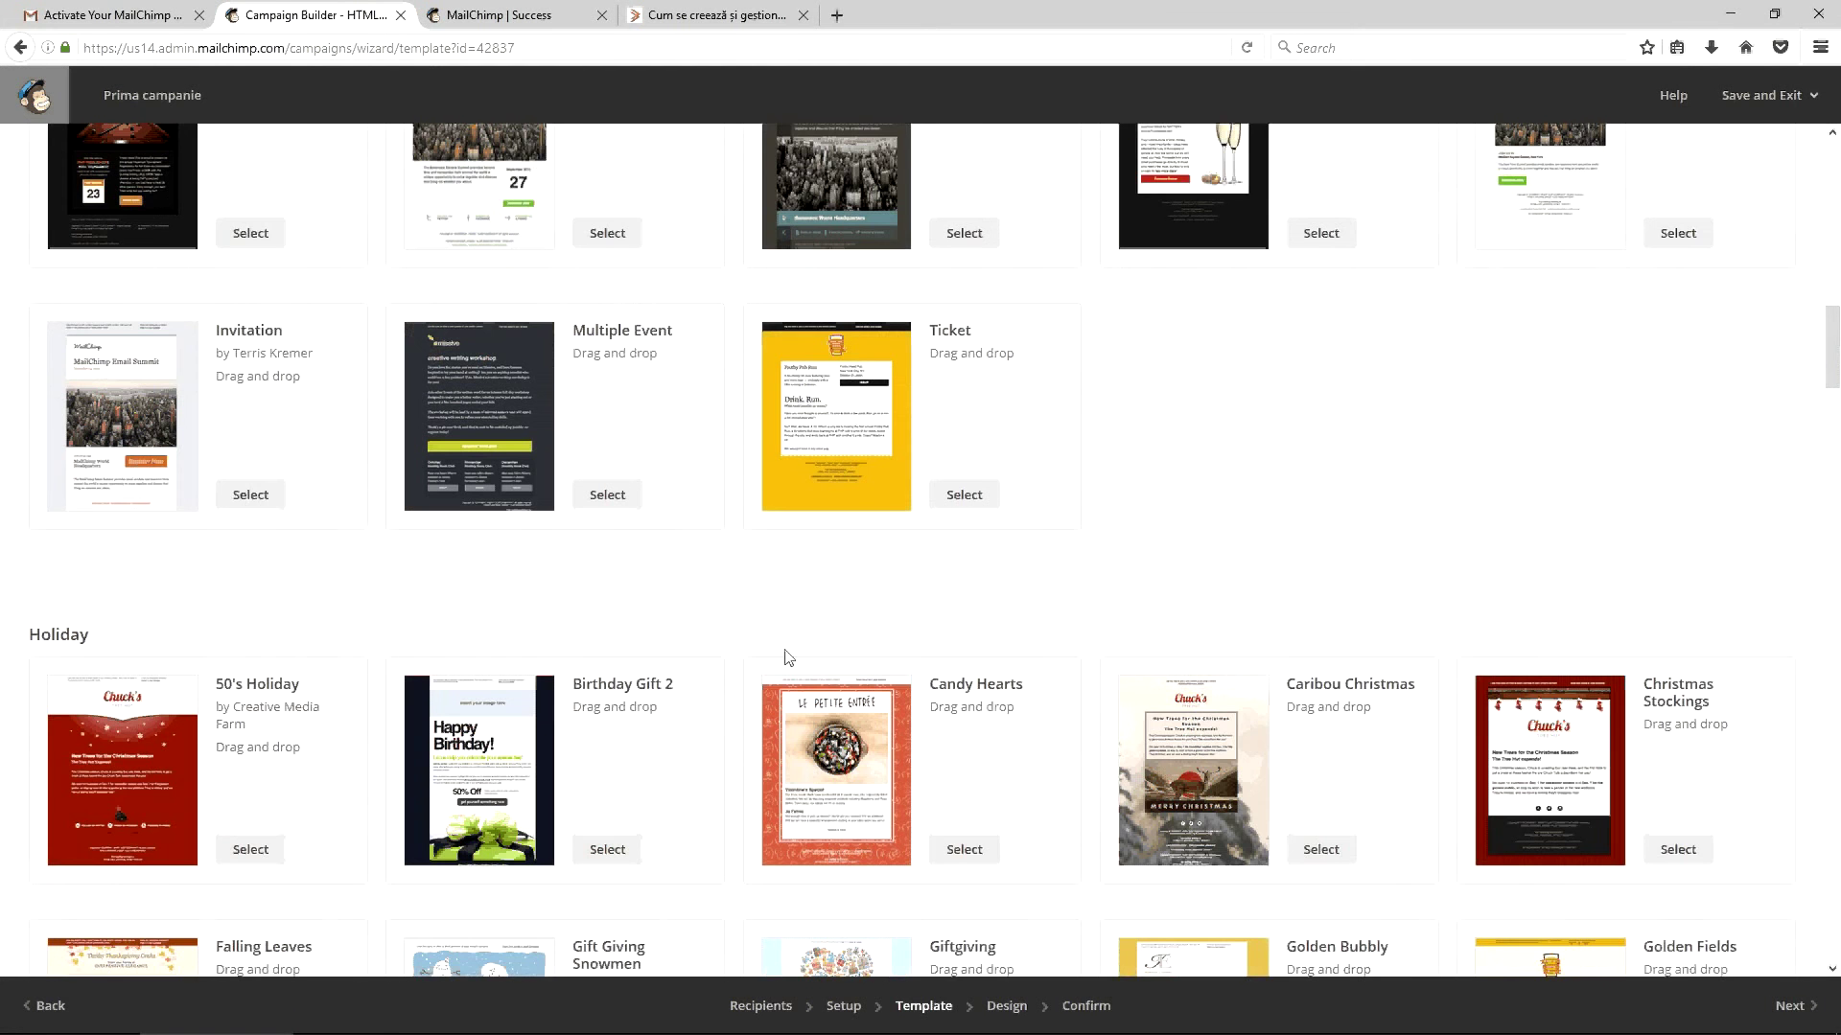
scroll(825, 613, "down", 2)
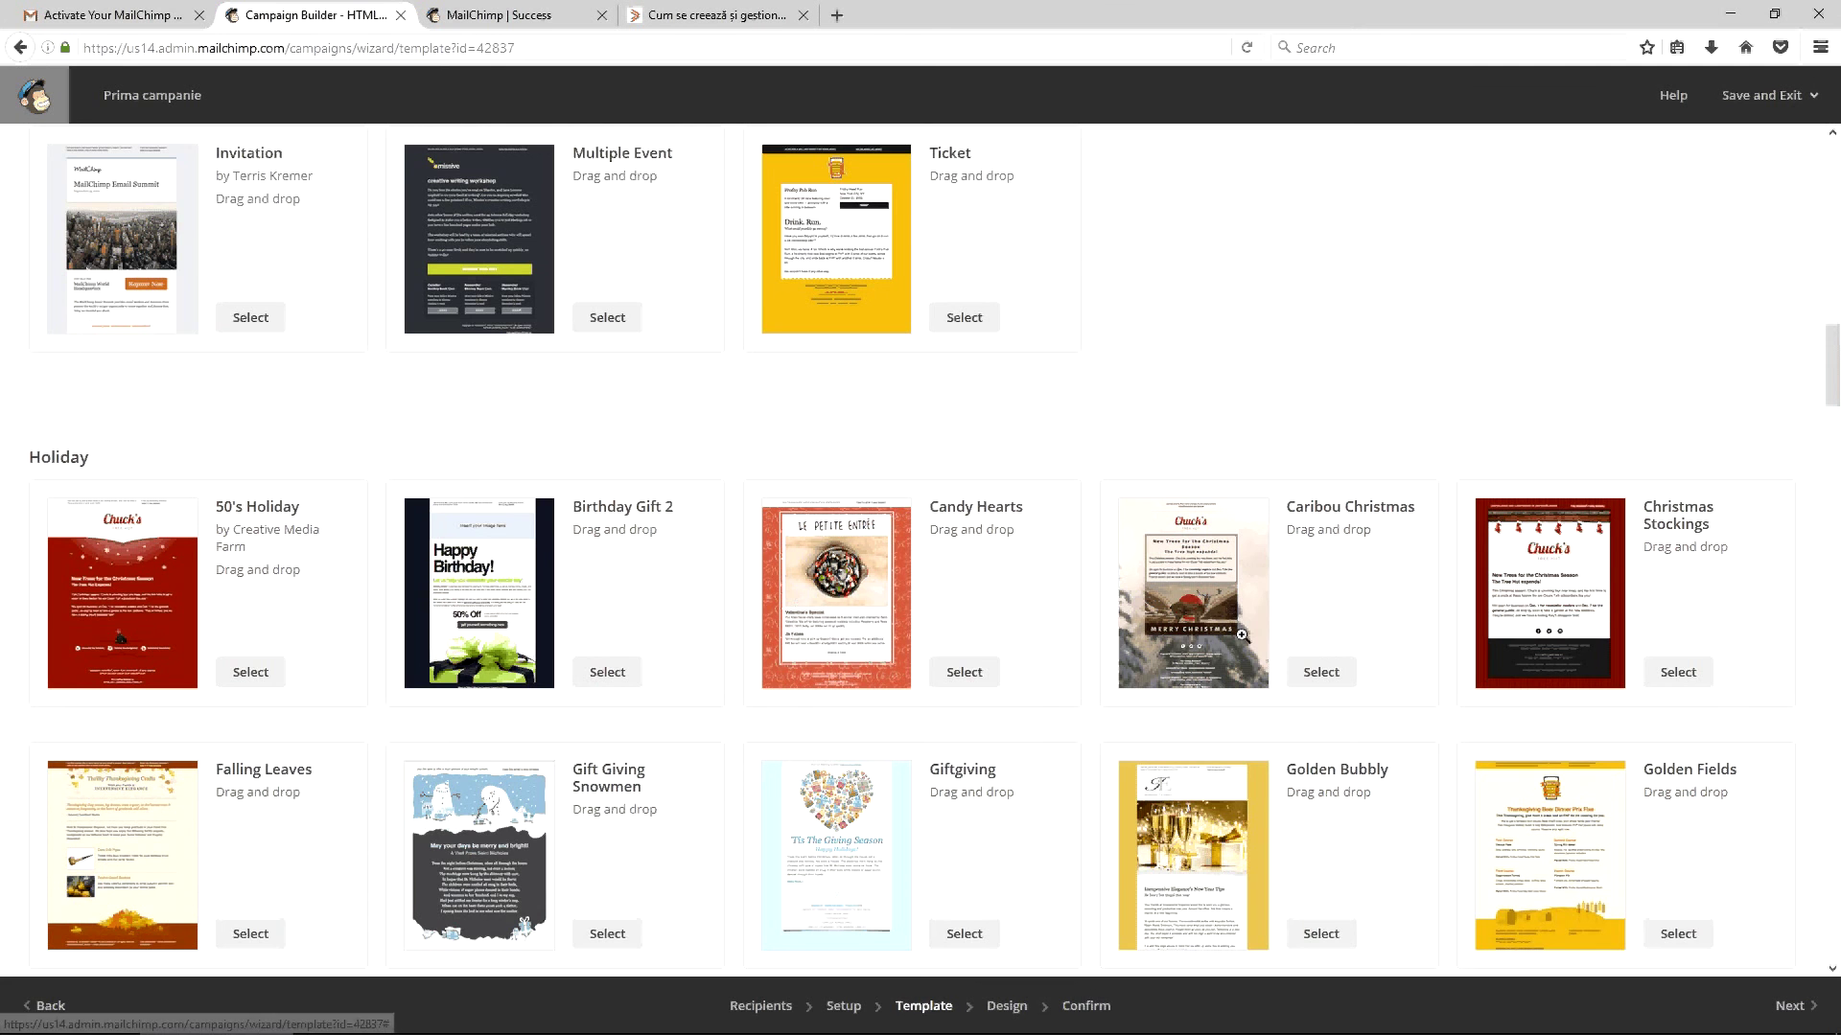
scroll(1202, 641, "down", 3)
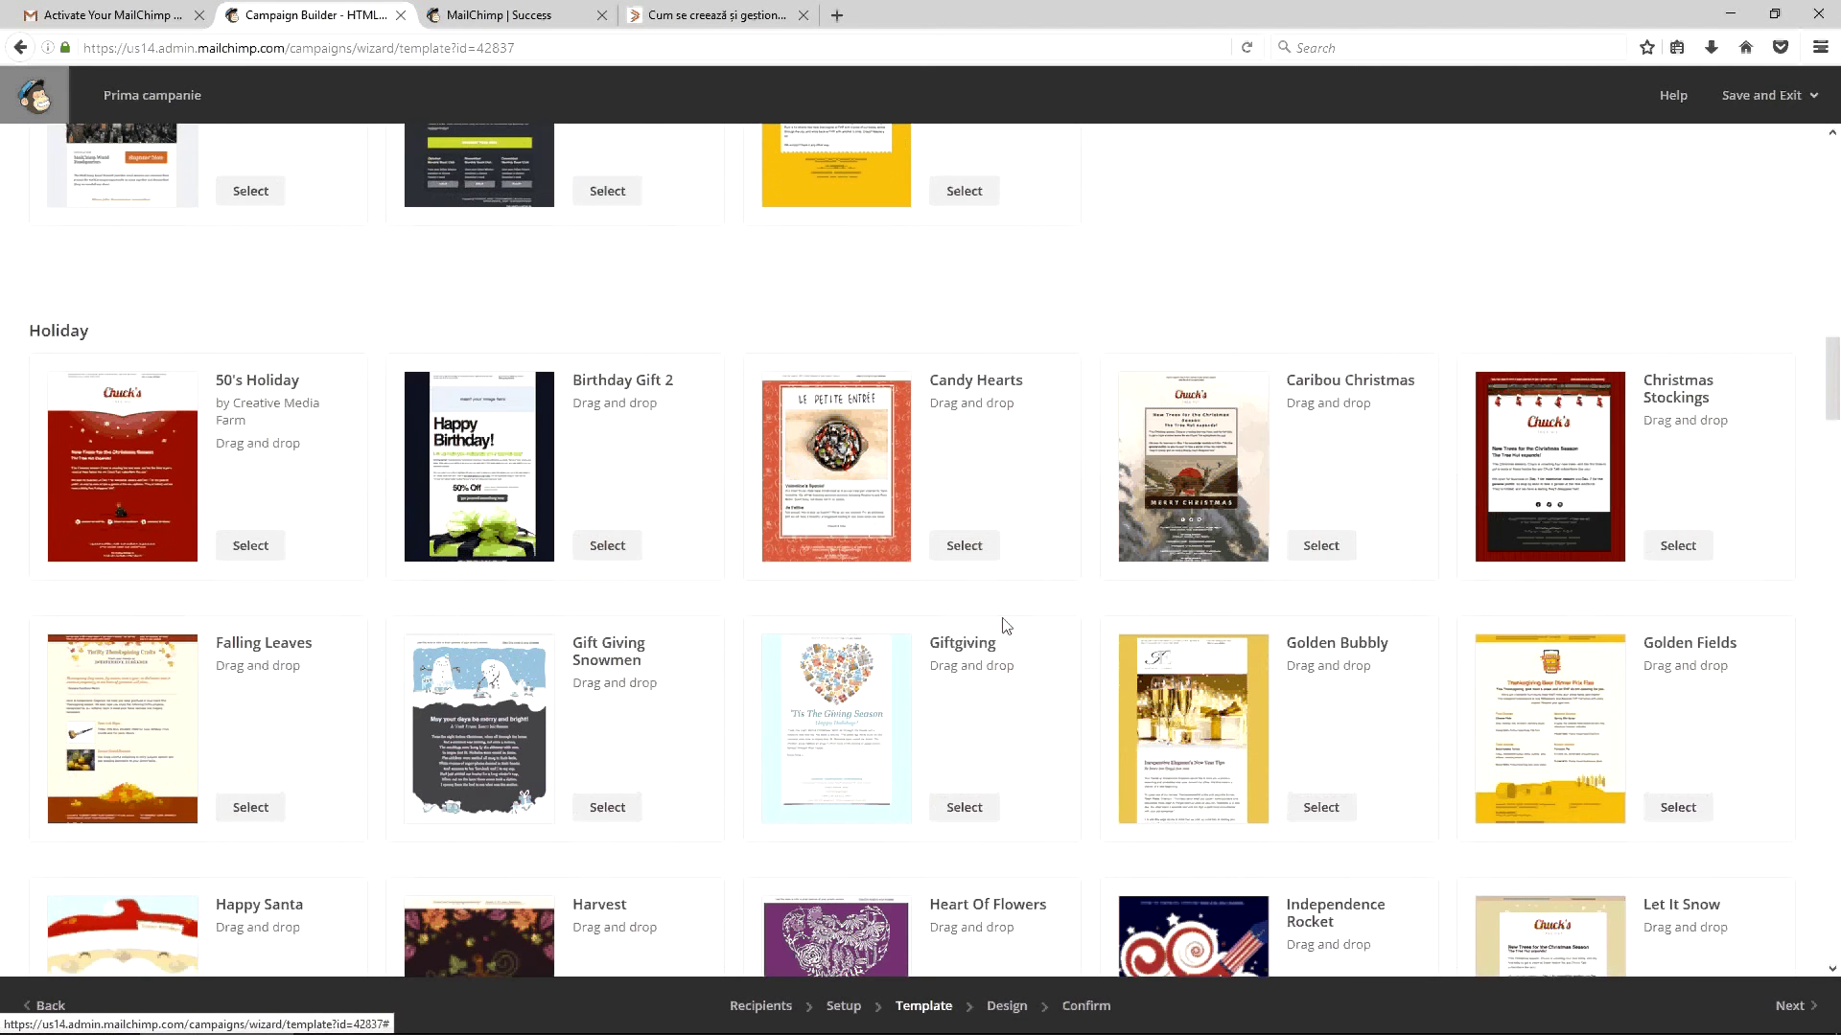
left_click_drag(1833, 408, 1836, 192)
Choose the 1 Column layout from the Basic templates
left_click(43, 251)
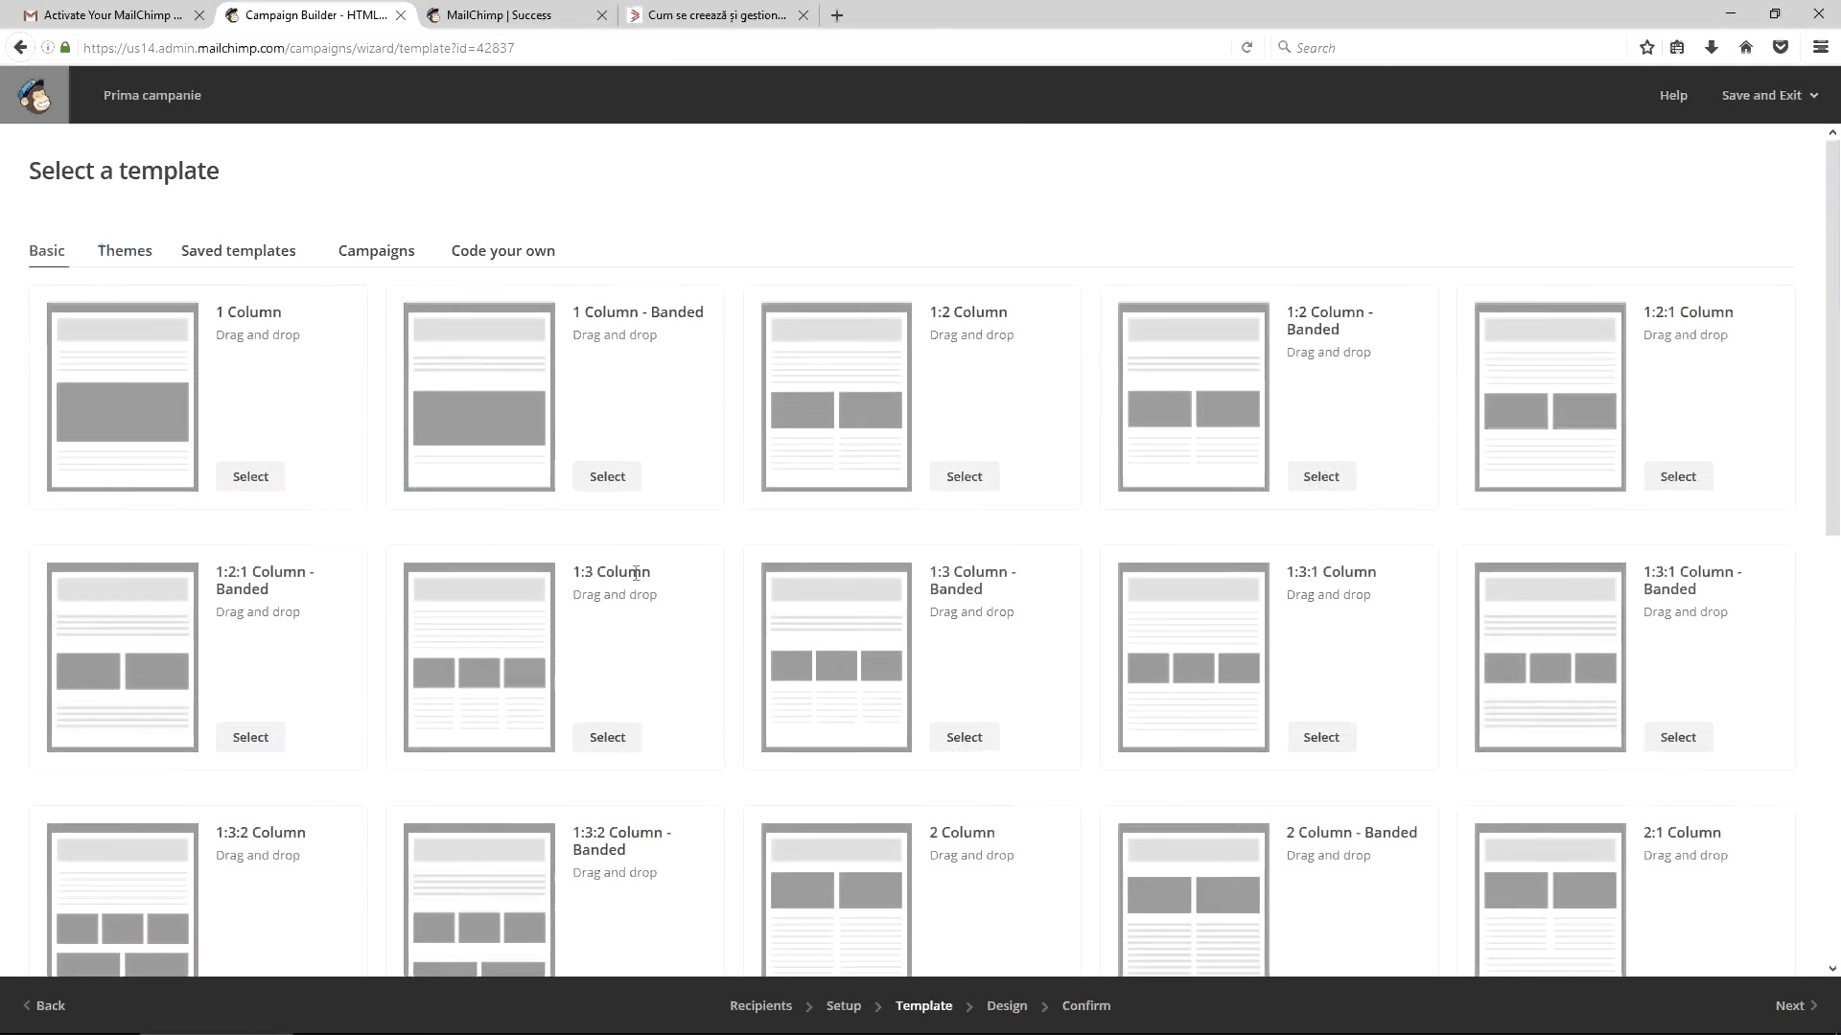
scroll(661, 591, "down", 2)
scroll(687, 612, "down", 4)
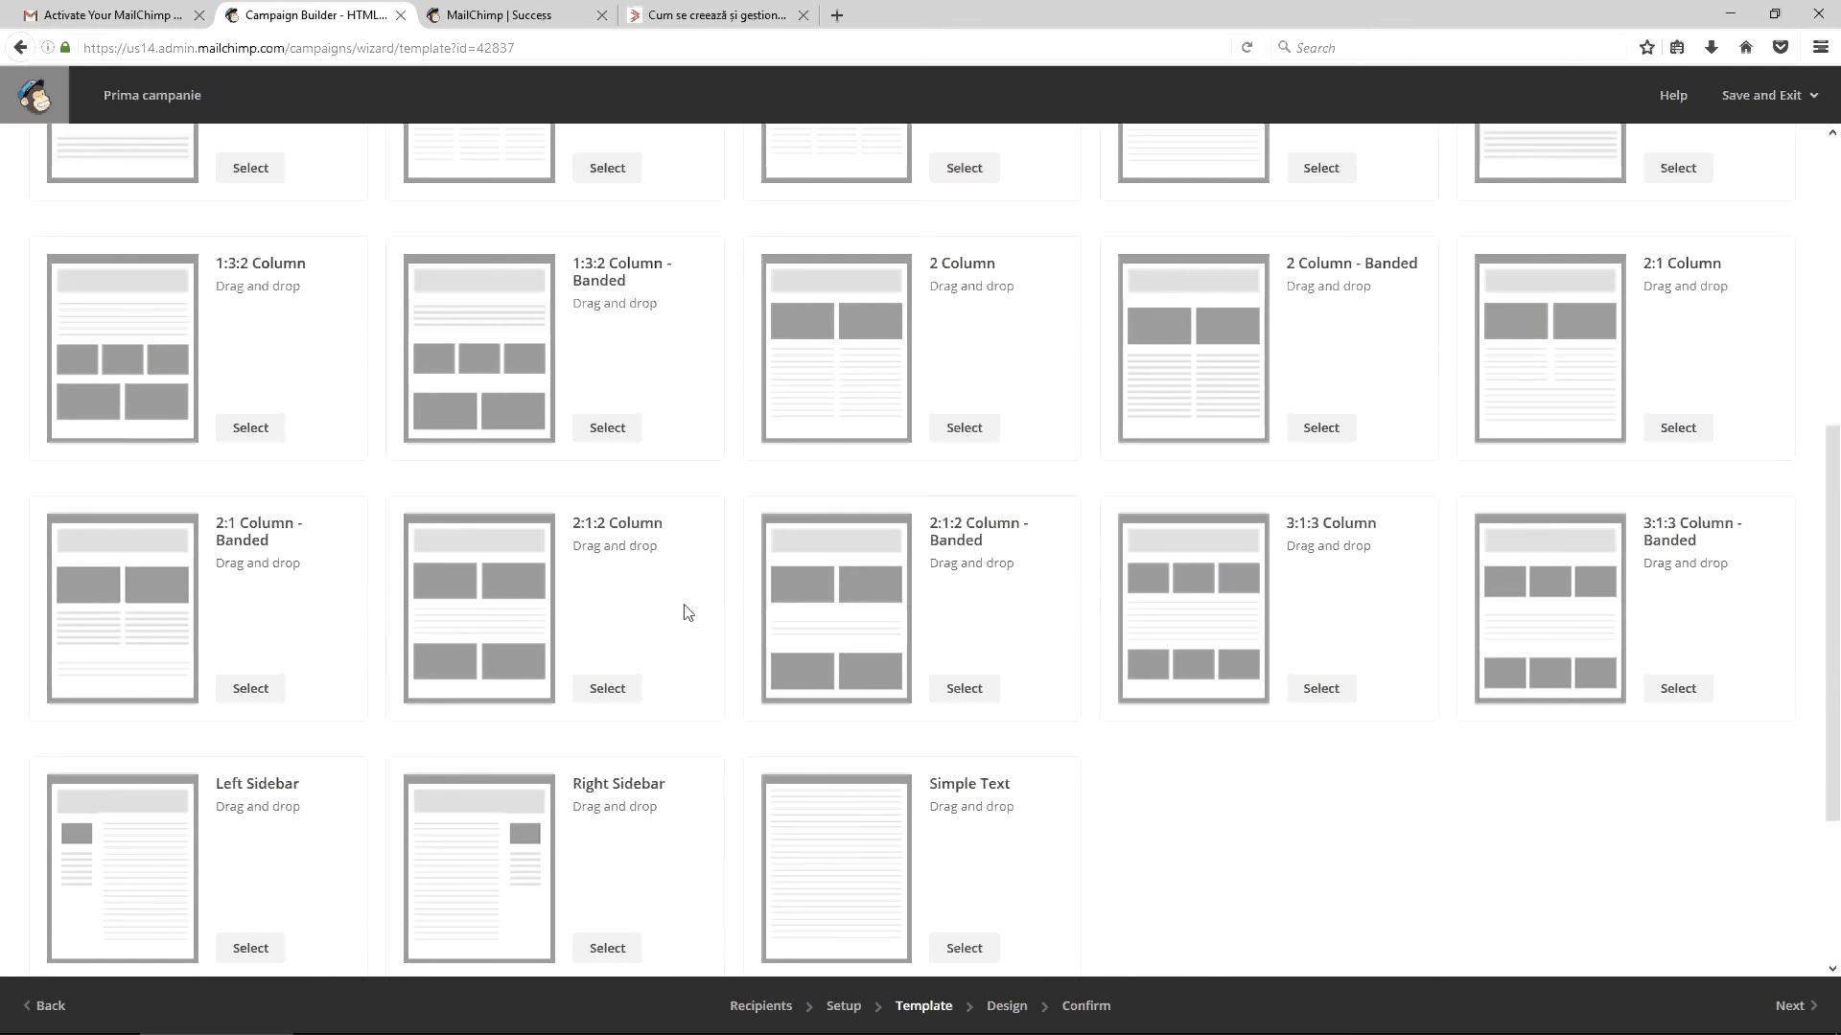
scroll(731, 658, "up", 5)
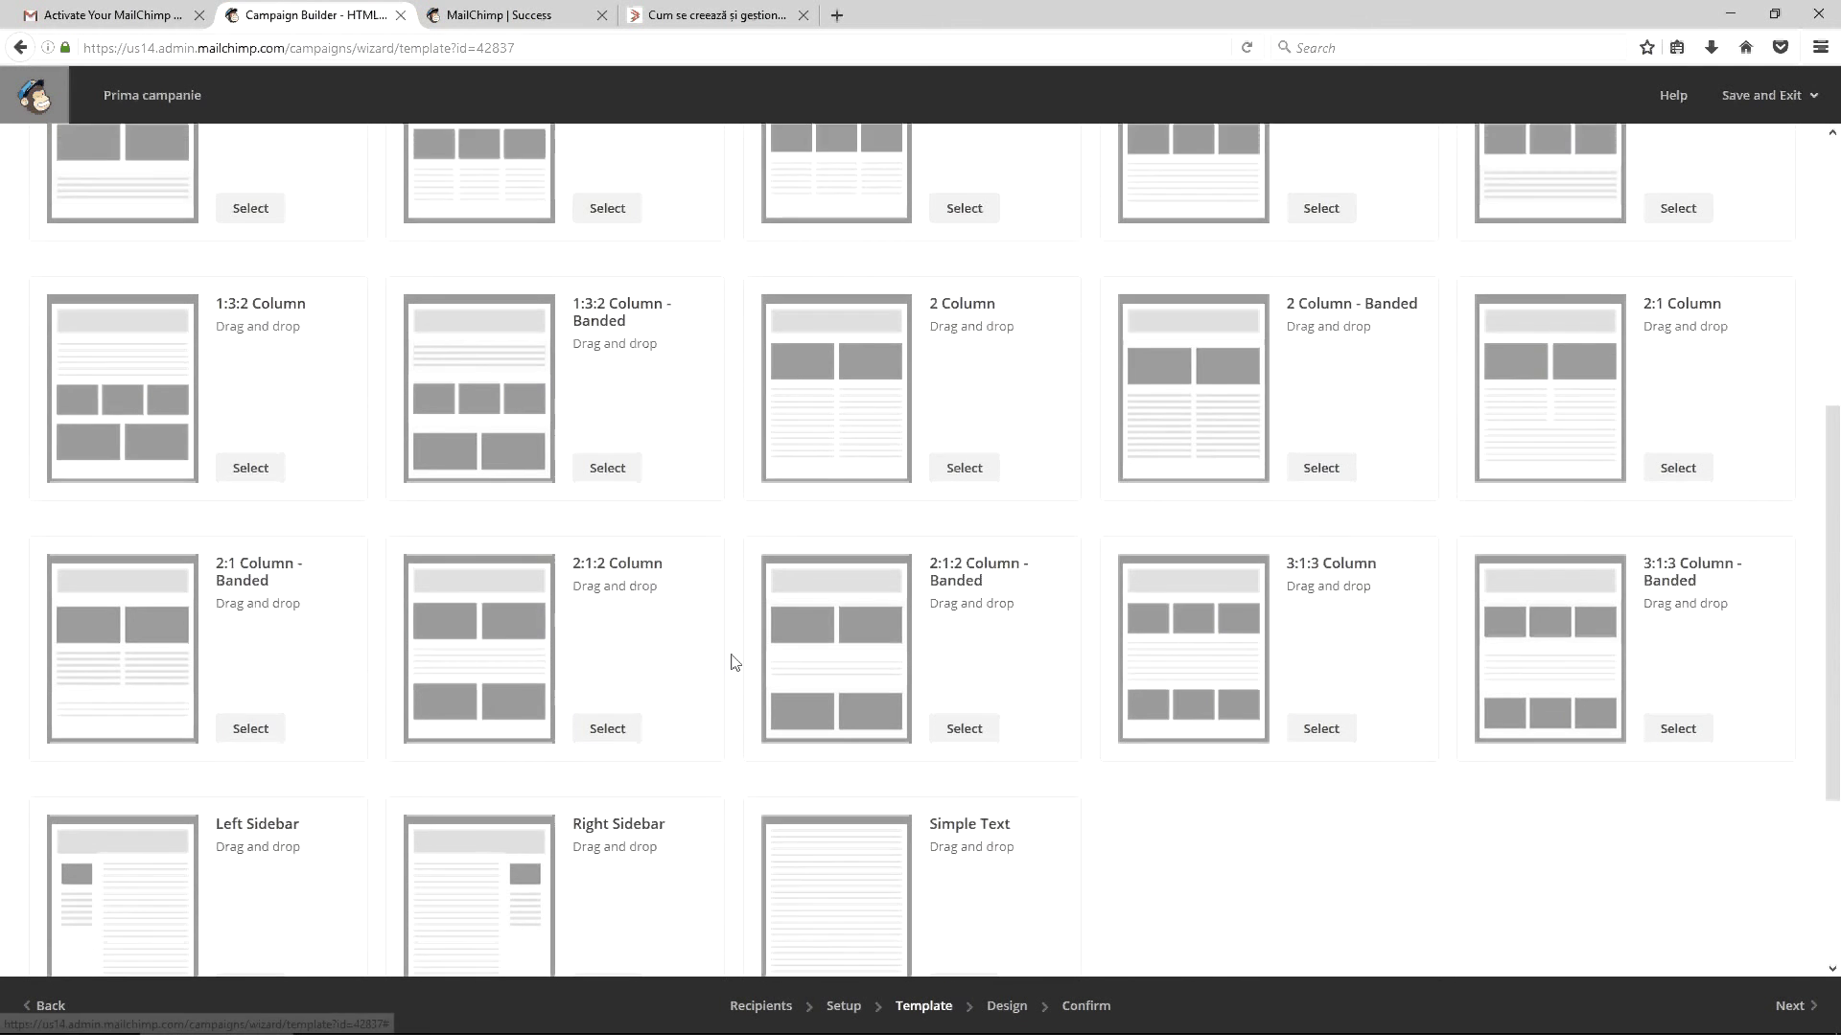
scroll(573, 551, "up", 1)
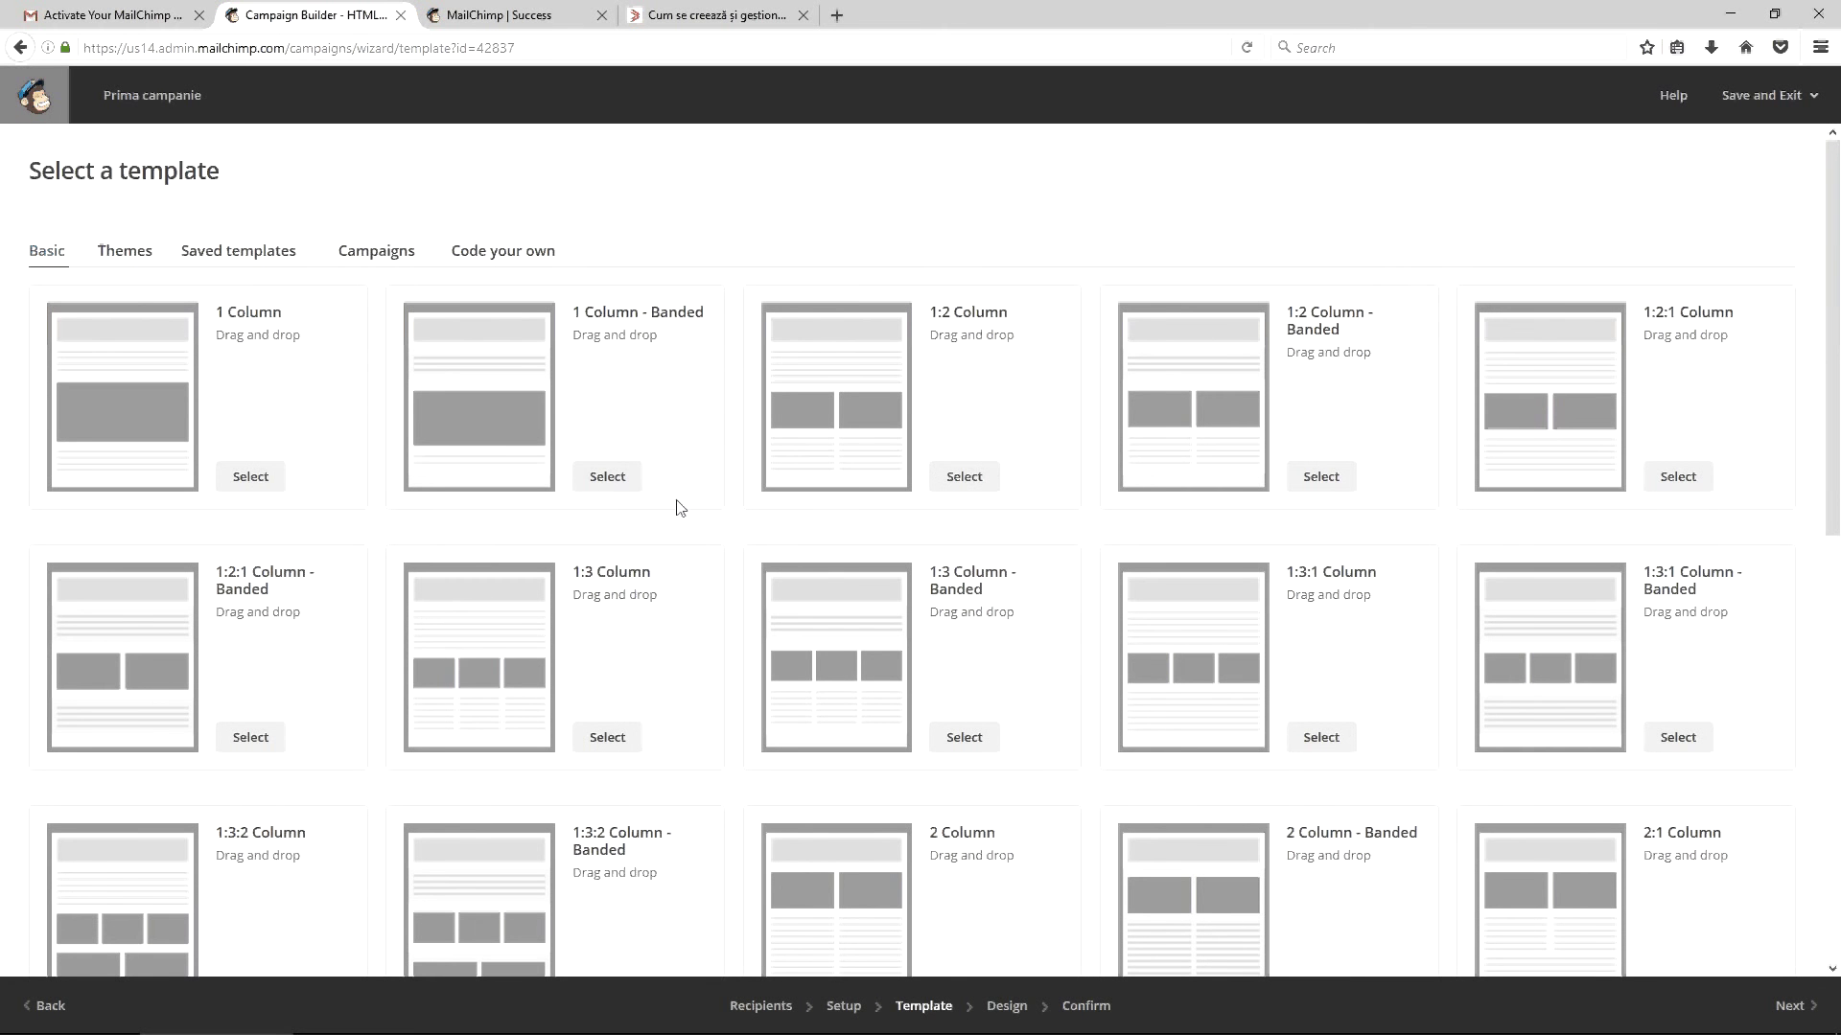
left_click(254, 476)
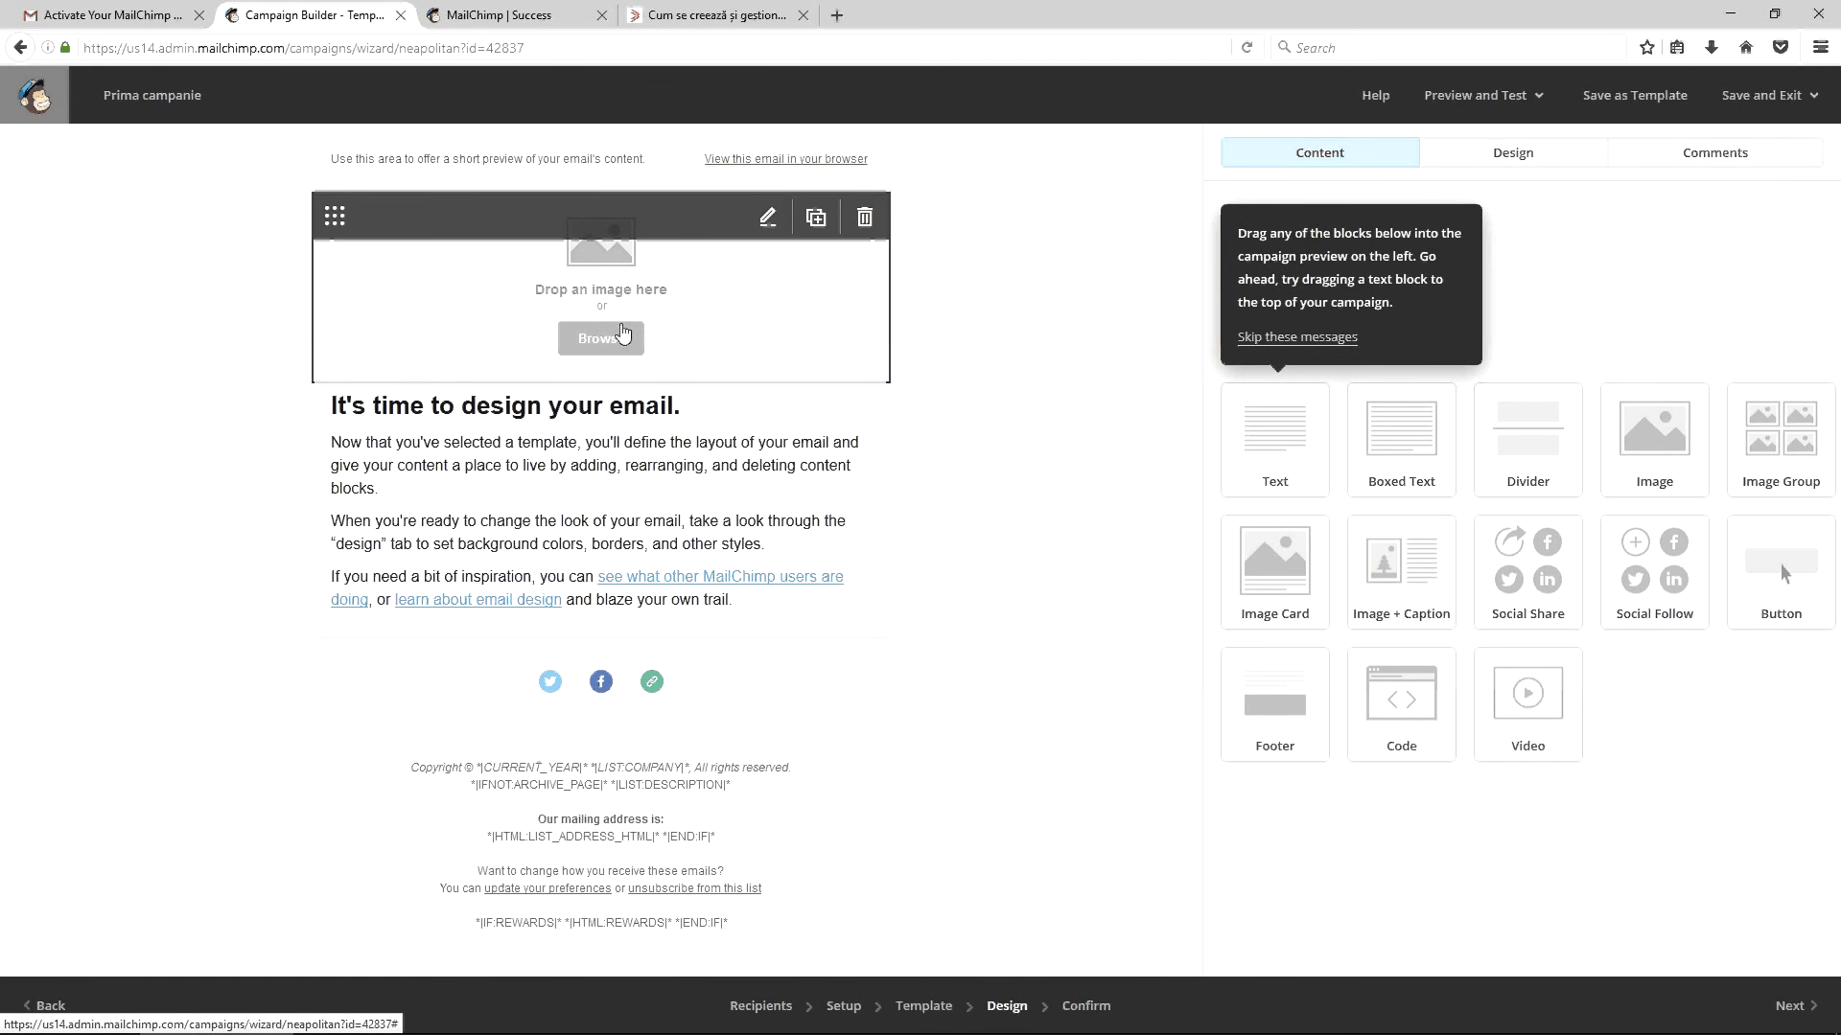
Open the image block's File Manager, check the three photos are 3008 × 2000, and start an upload
mouse_move(450, 993)
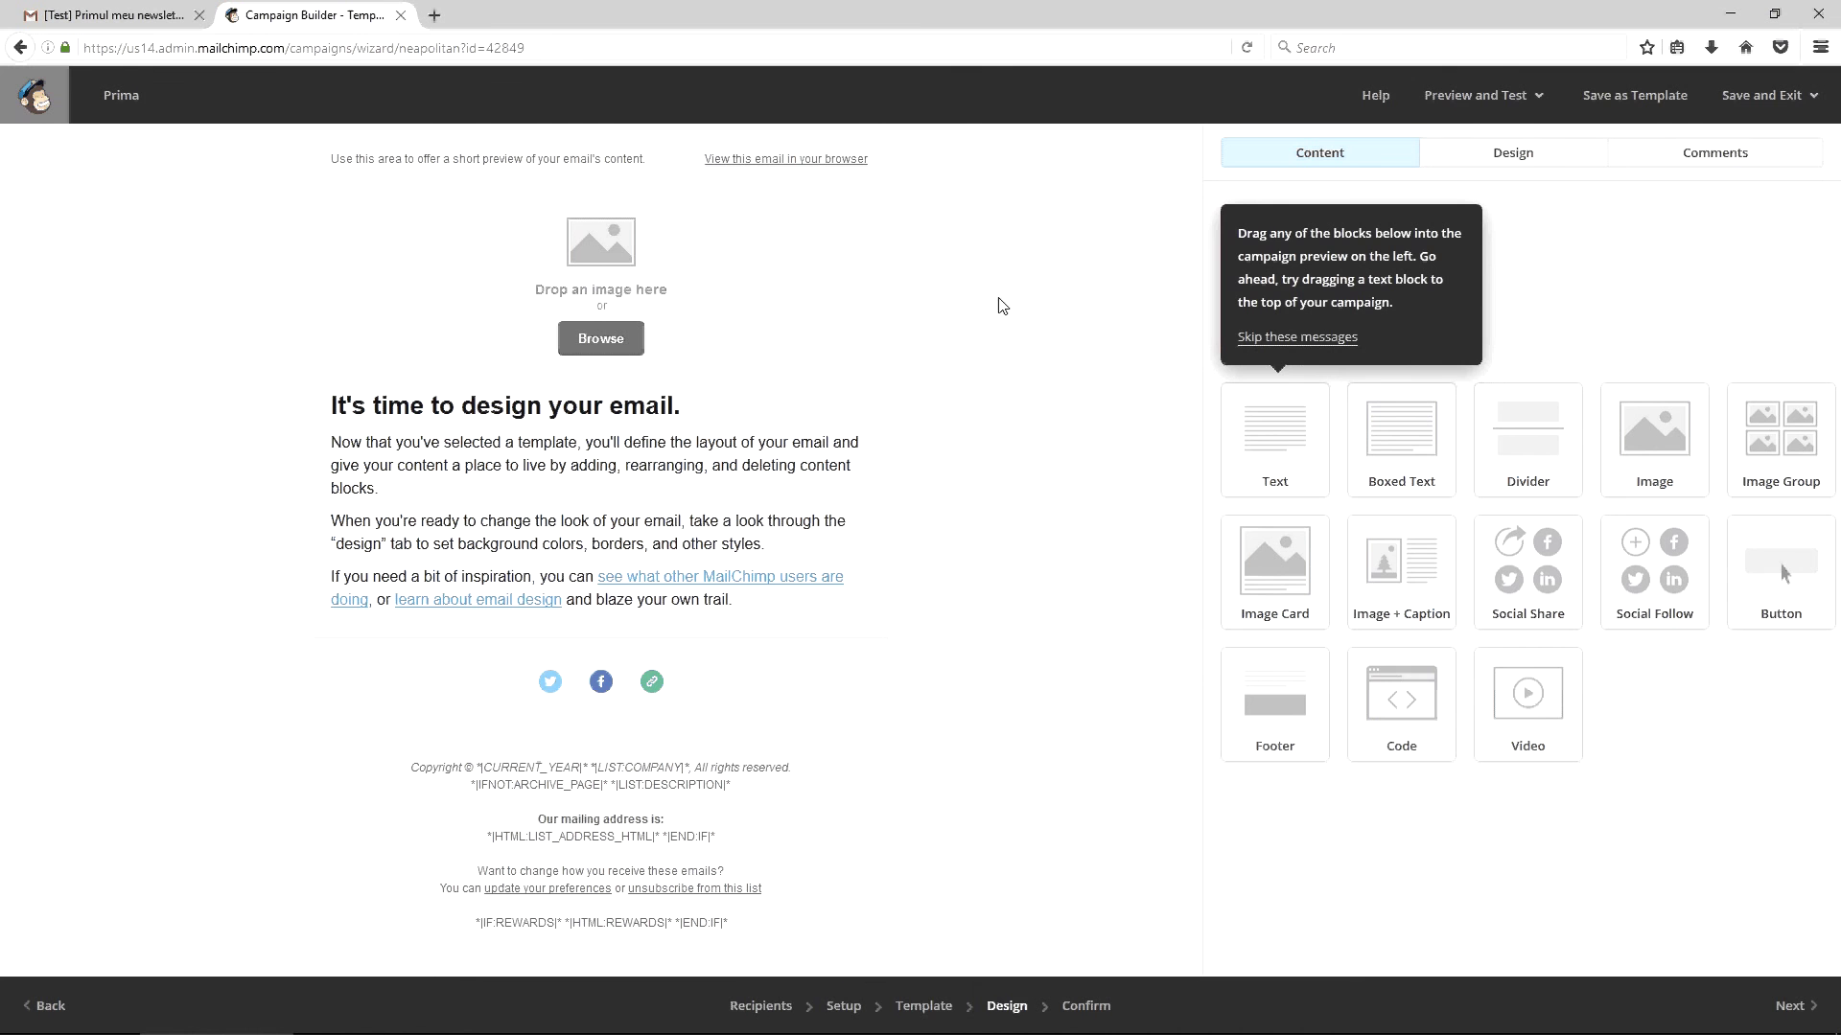
left_click(625, 343)
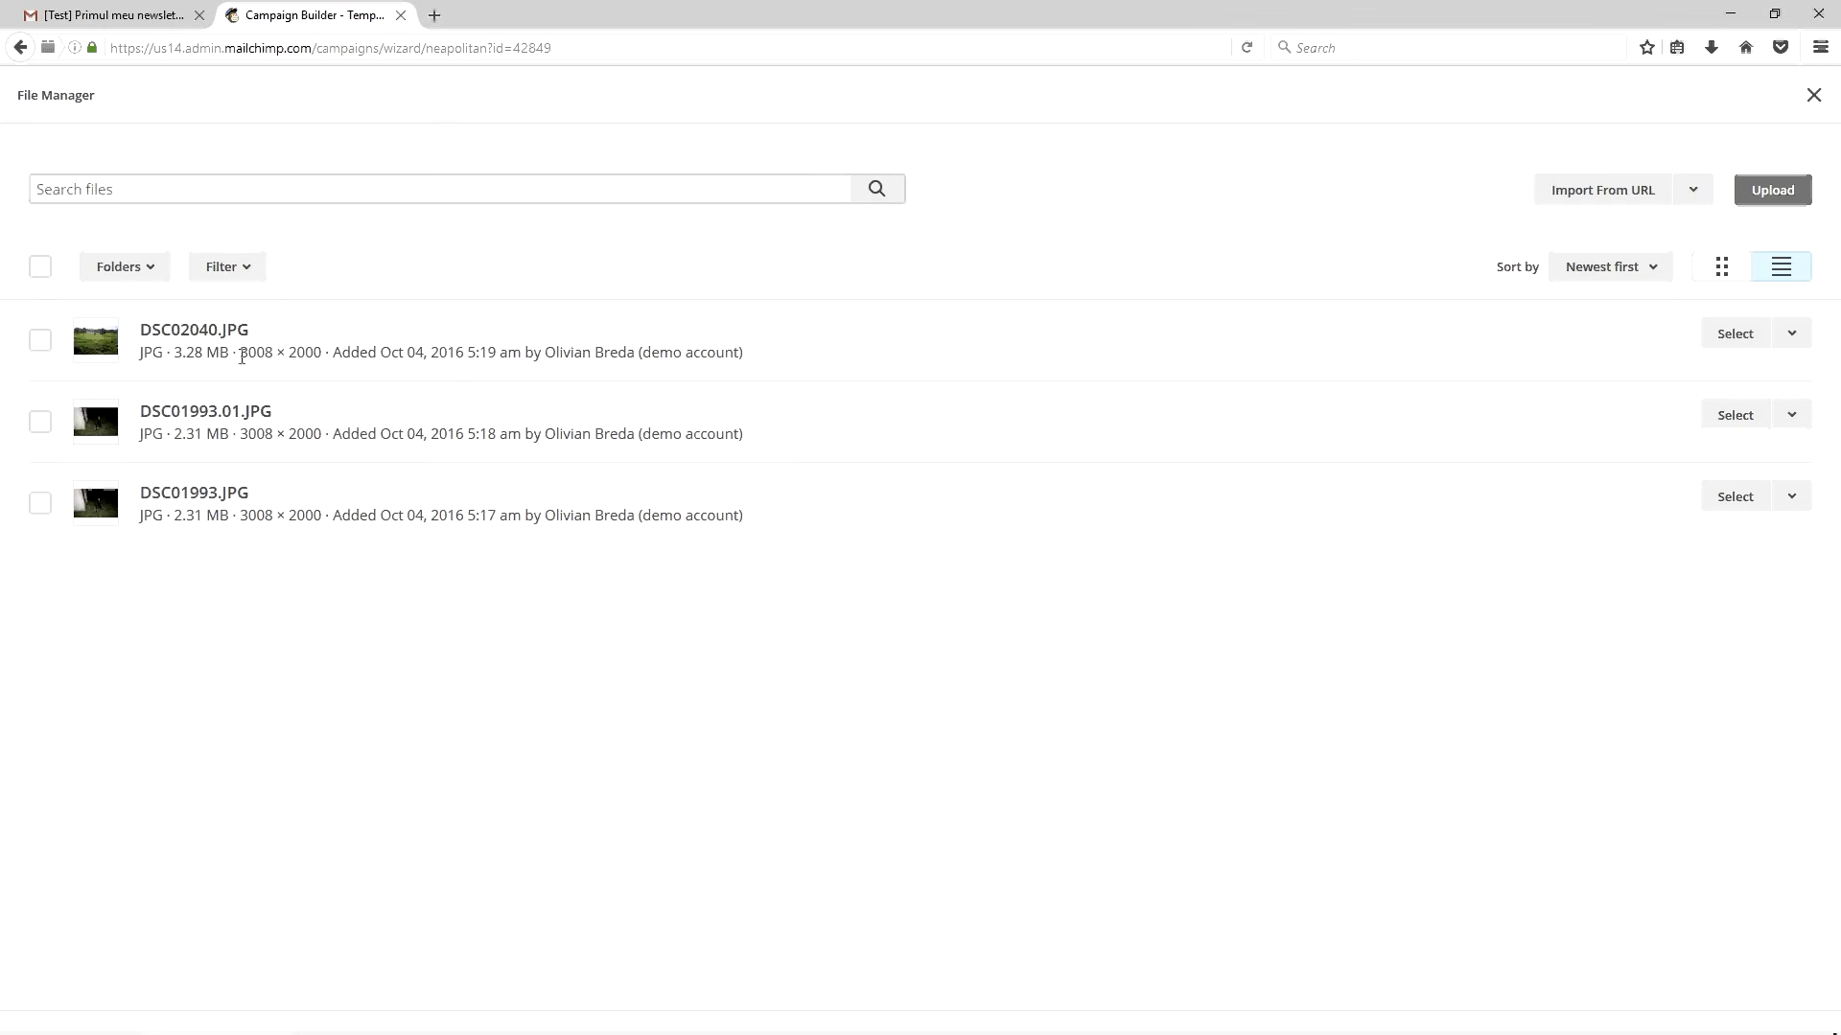
left_click_drag(240, 353, 326, 353)
left_click_drag(240, 435, 322, 434)
left_click(282, 524)
left_click_drag(240, 516, 339, 520)
left_click(1745, 197)
Open DSC02040.JPG in IrfanView and resize it to 800 pixels wide (800 × 532)
left_click(653, 216)
right_click(653, 217)
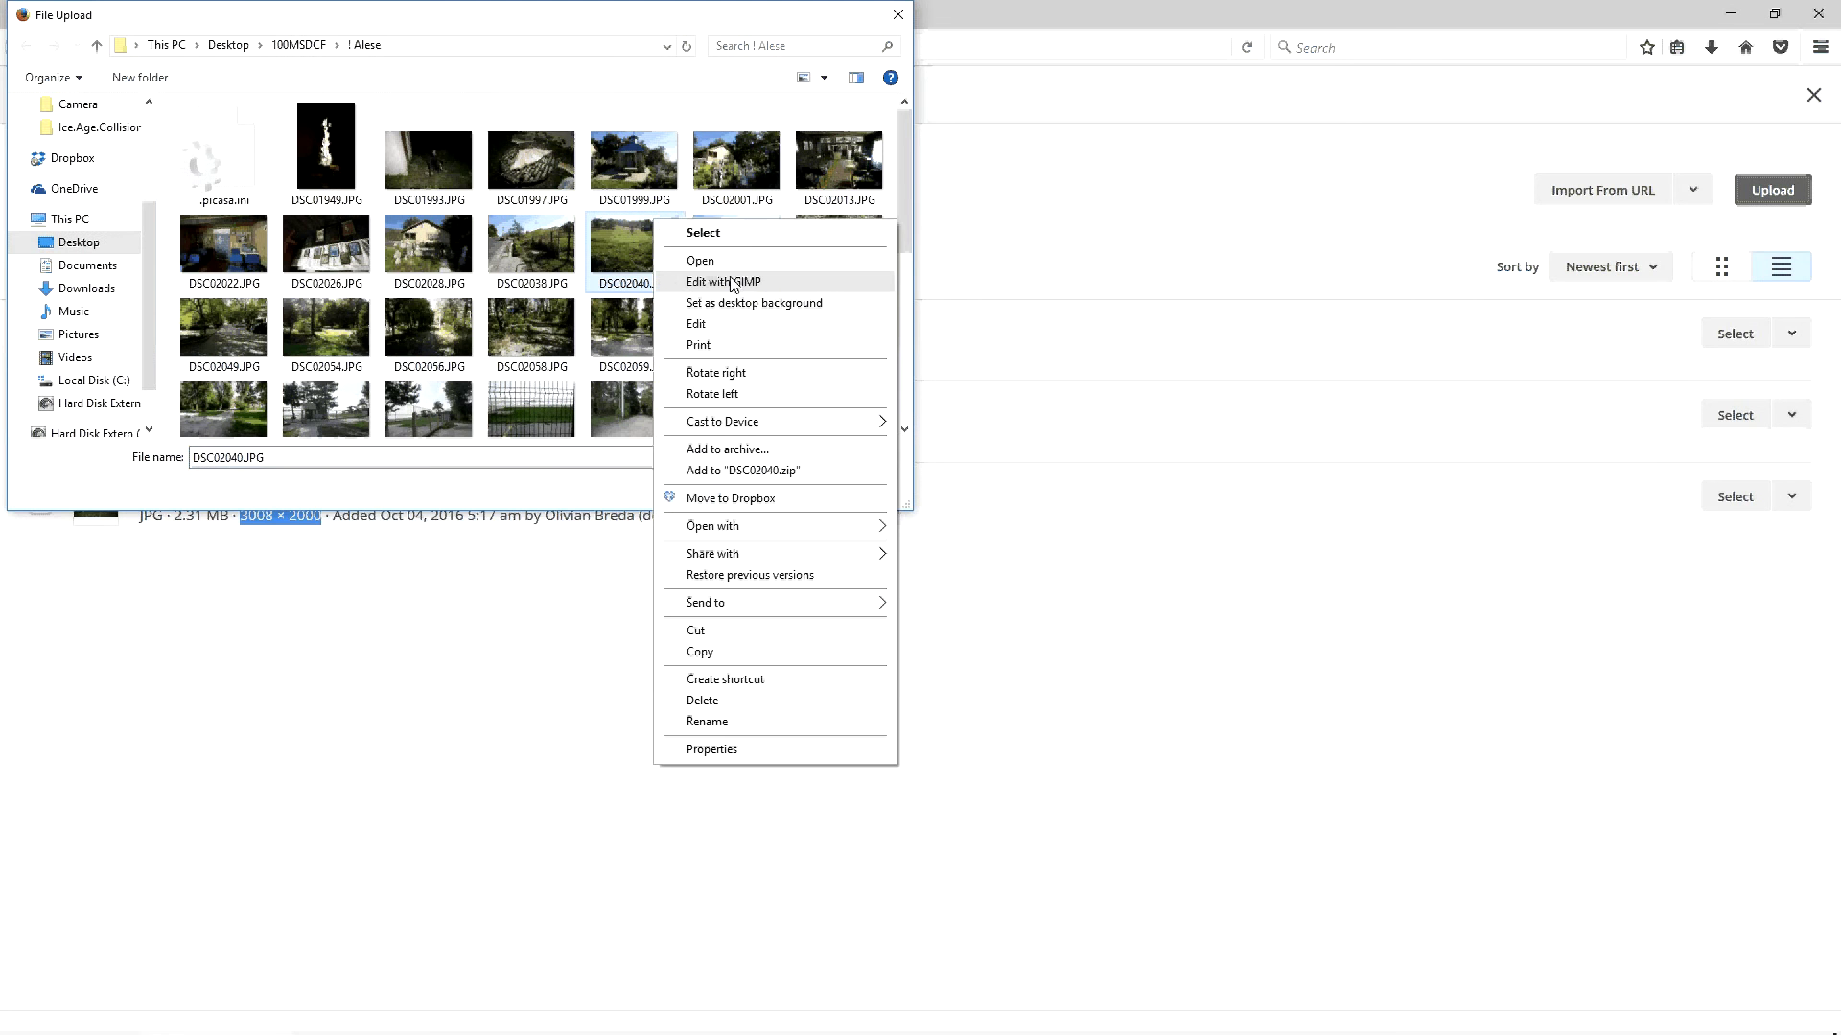
left_click(691, 238)
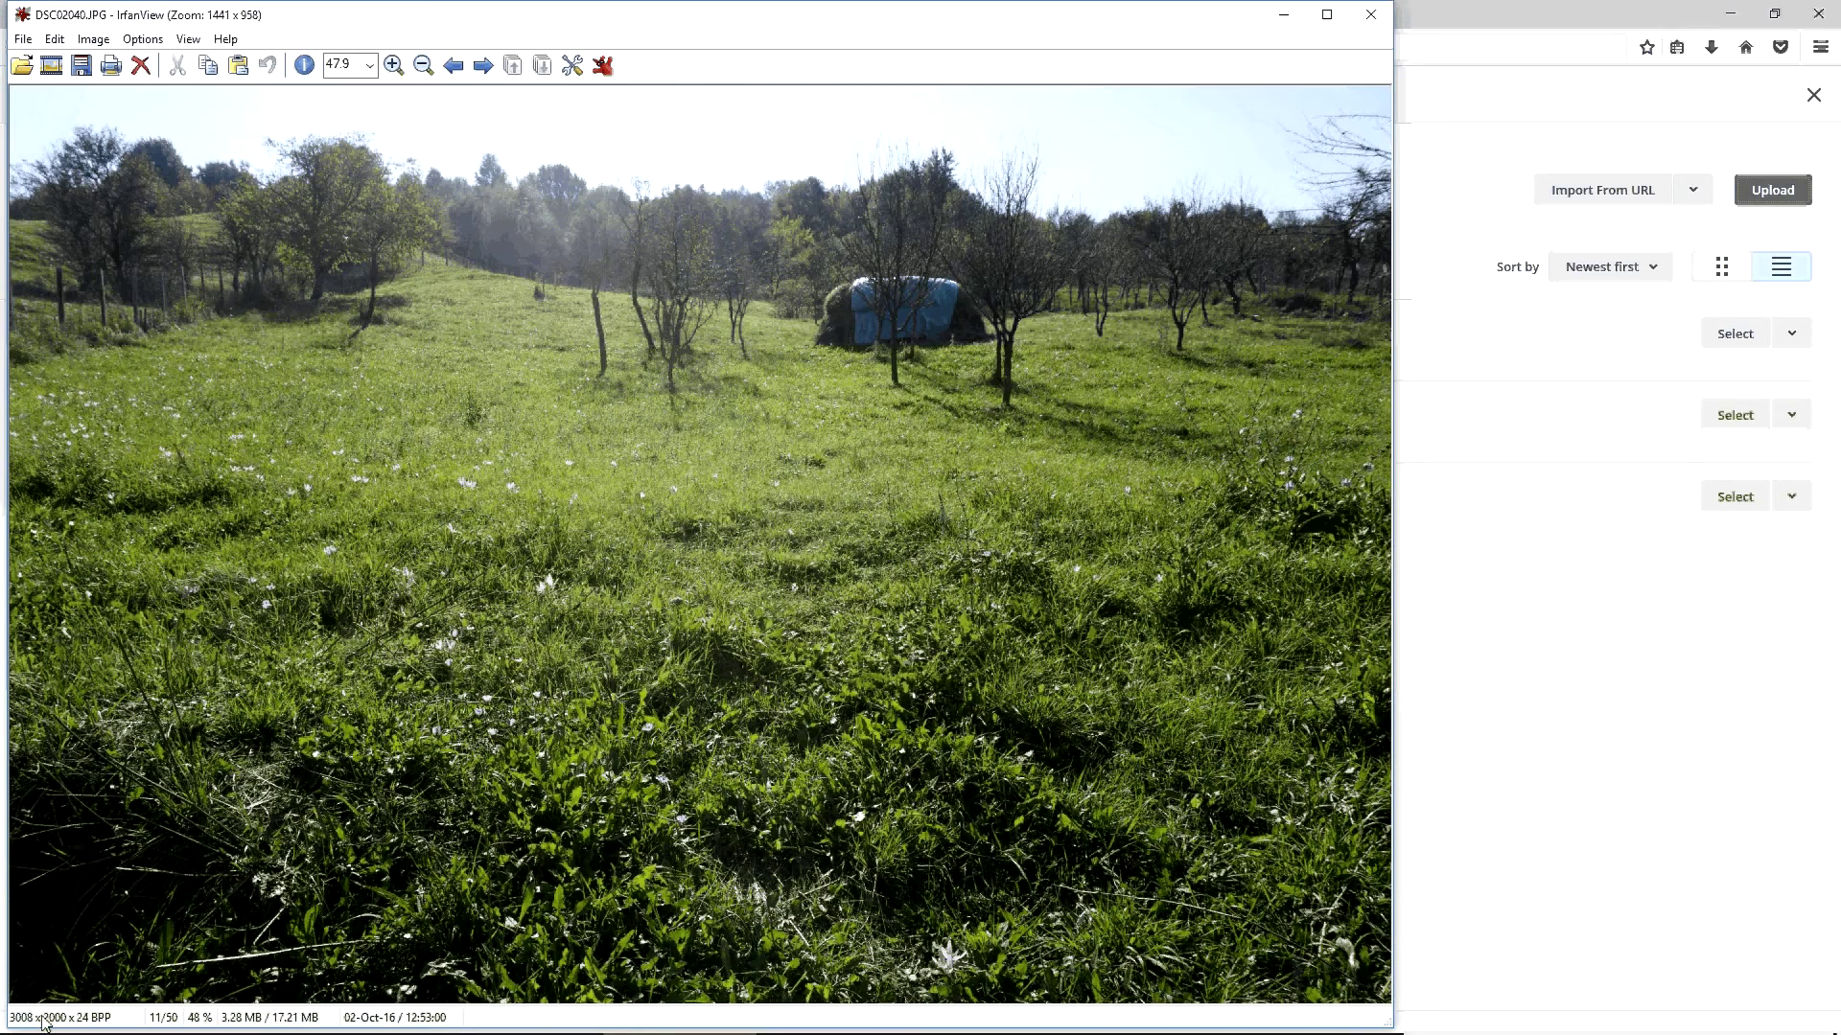
key("ctrl+r")
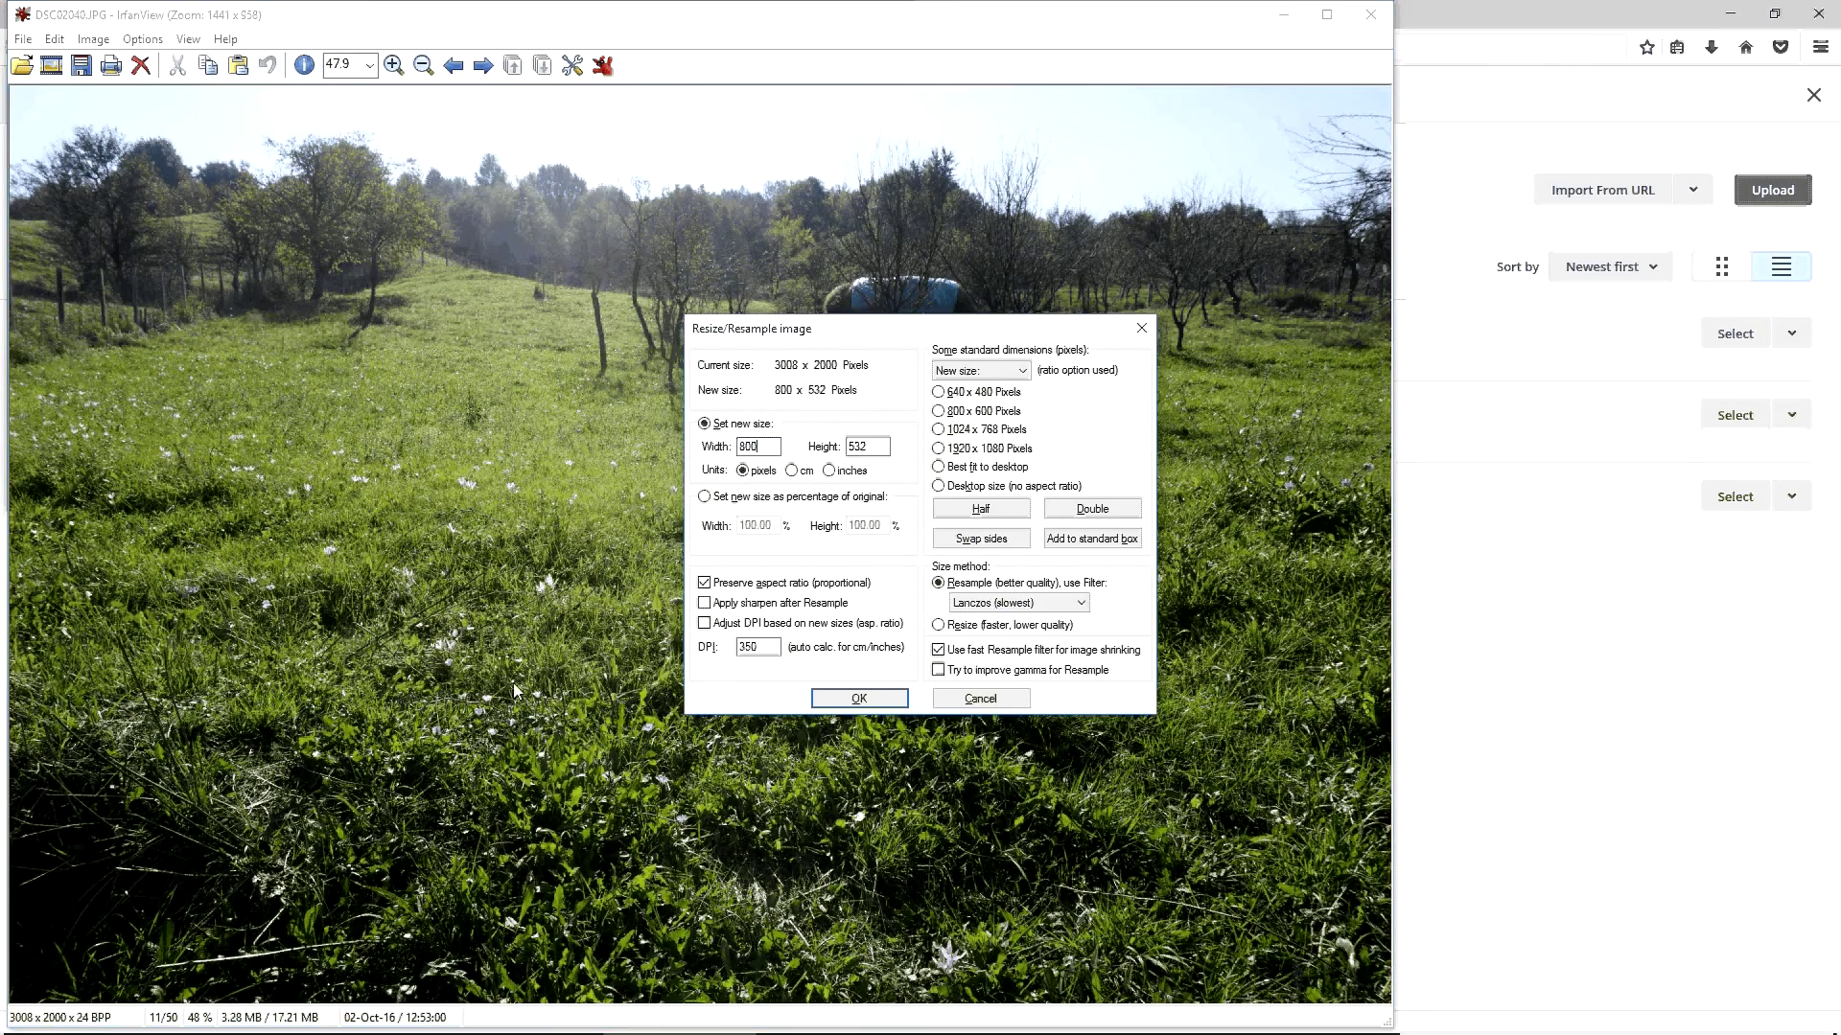
type("800")
key("Return")
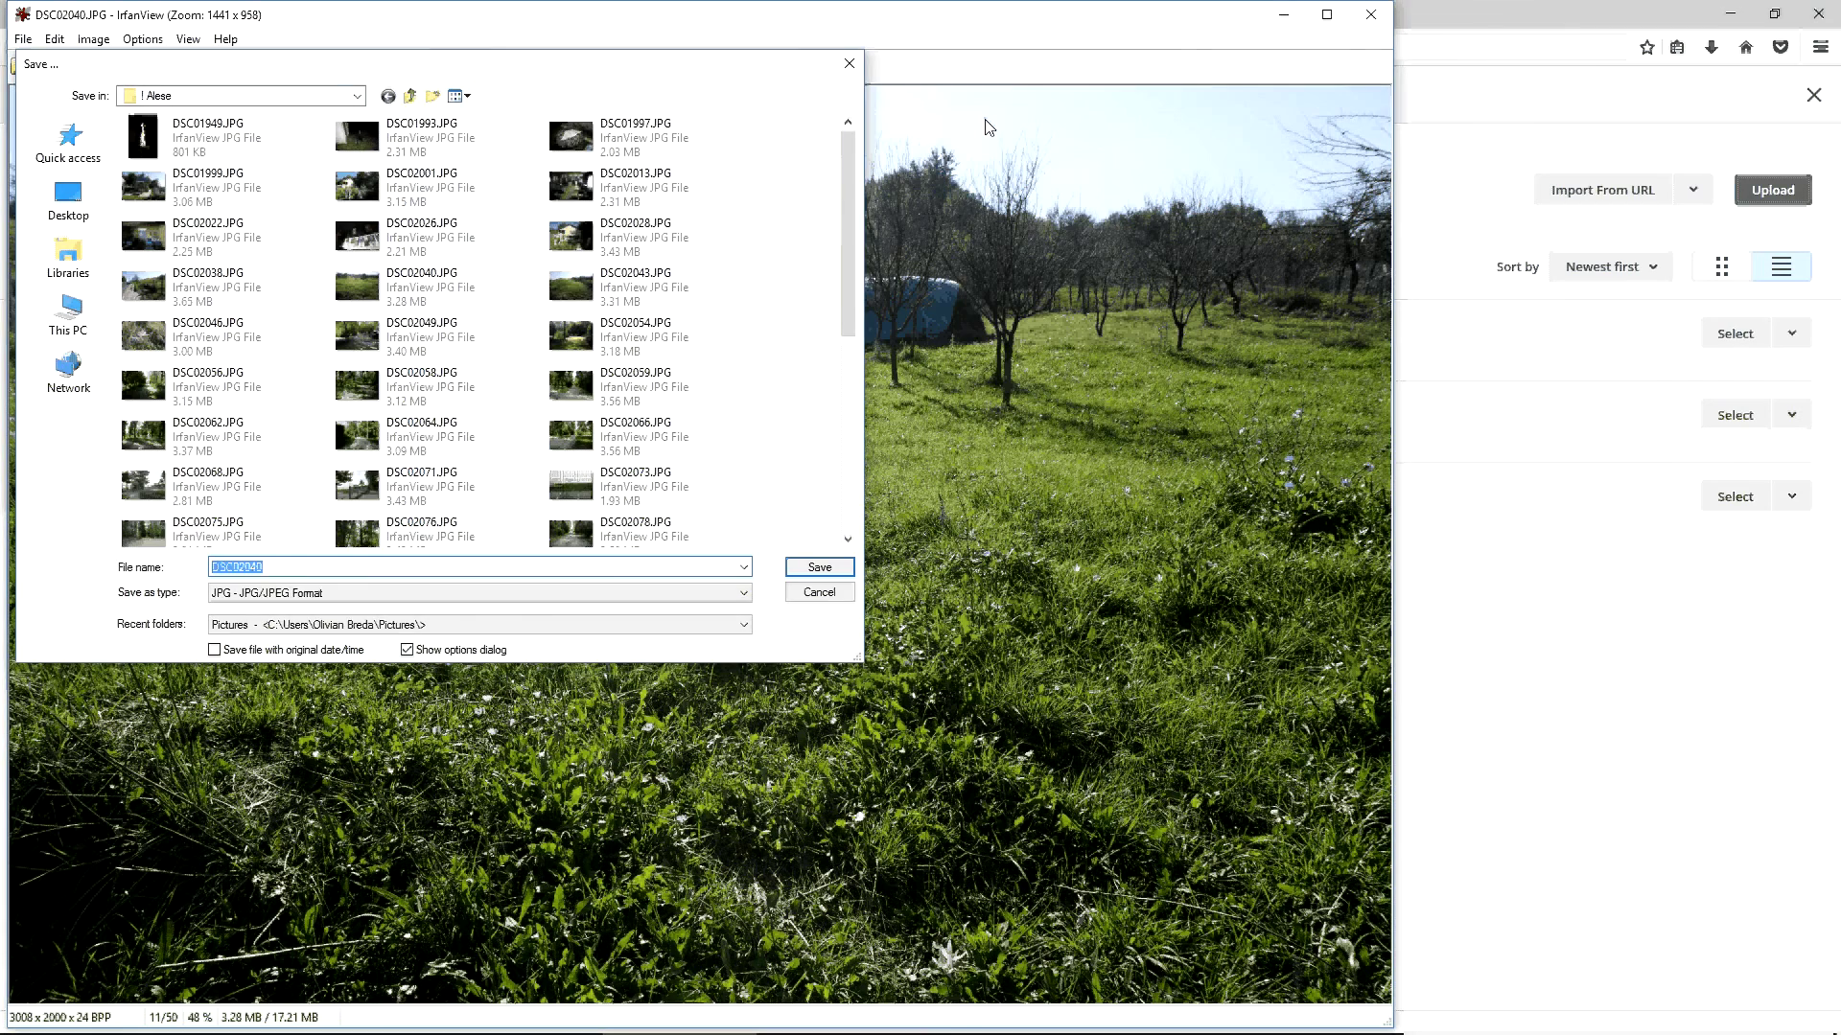
key("Return")
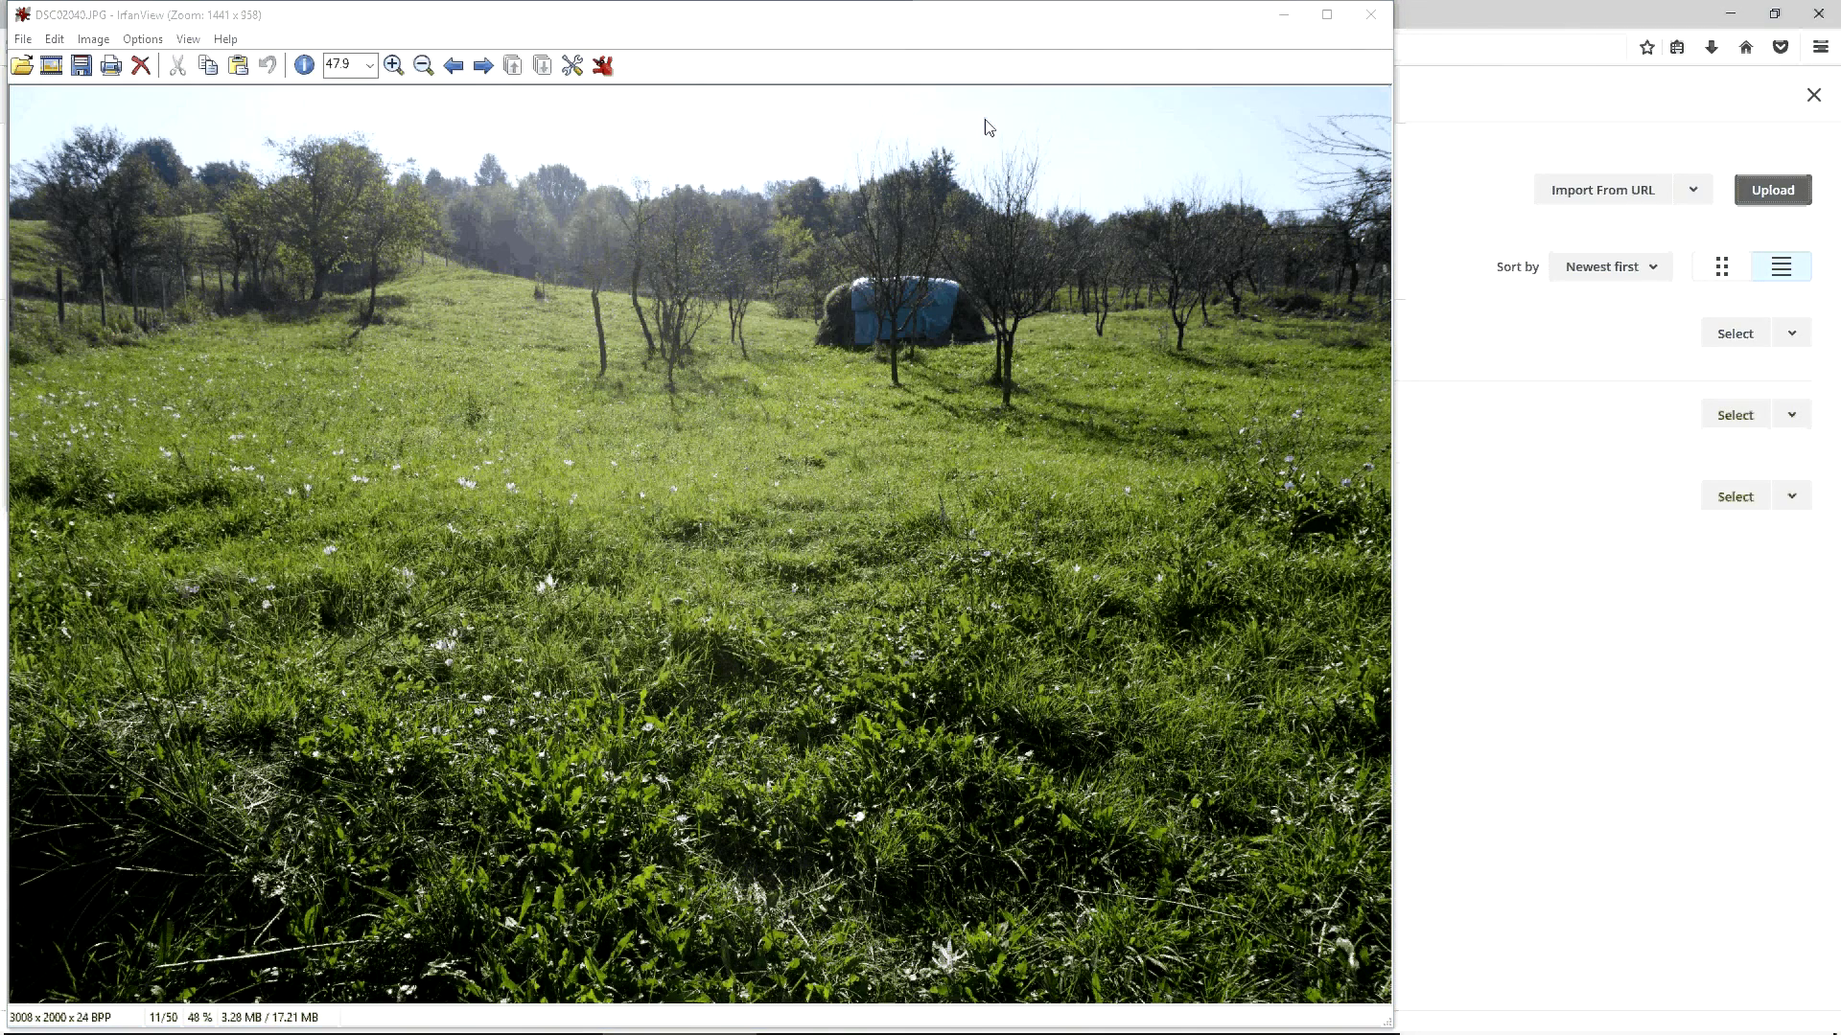
key("ctrl+r")
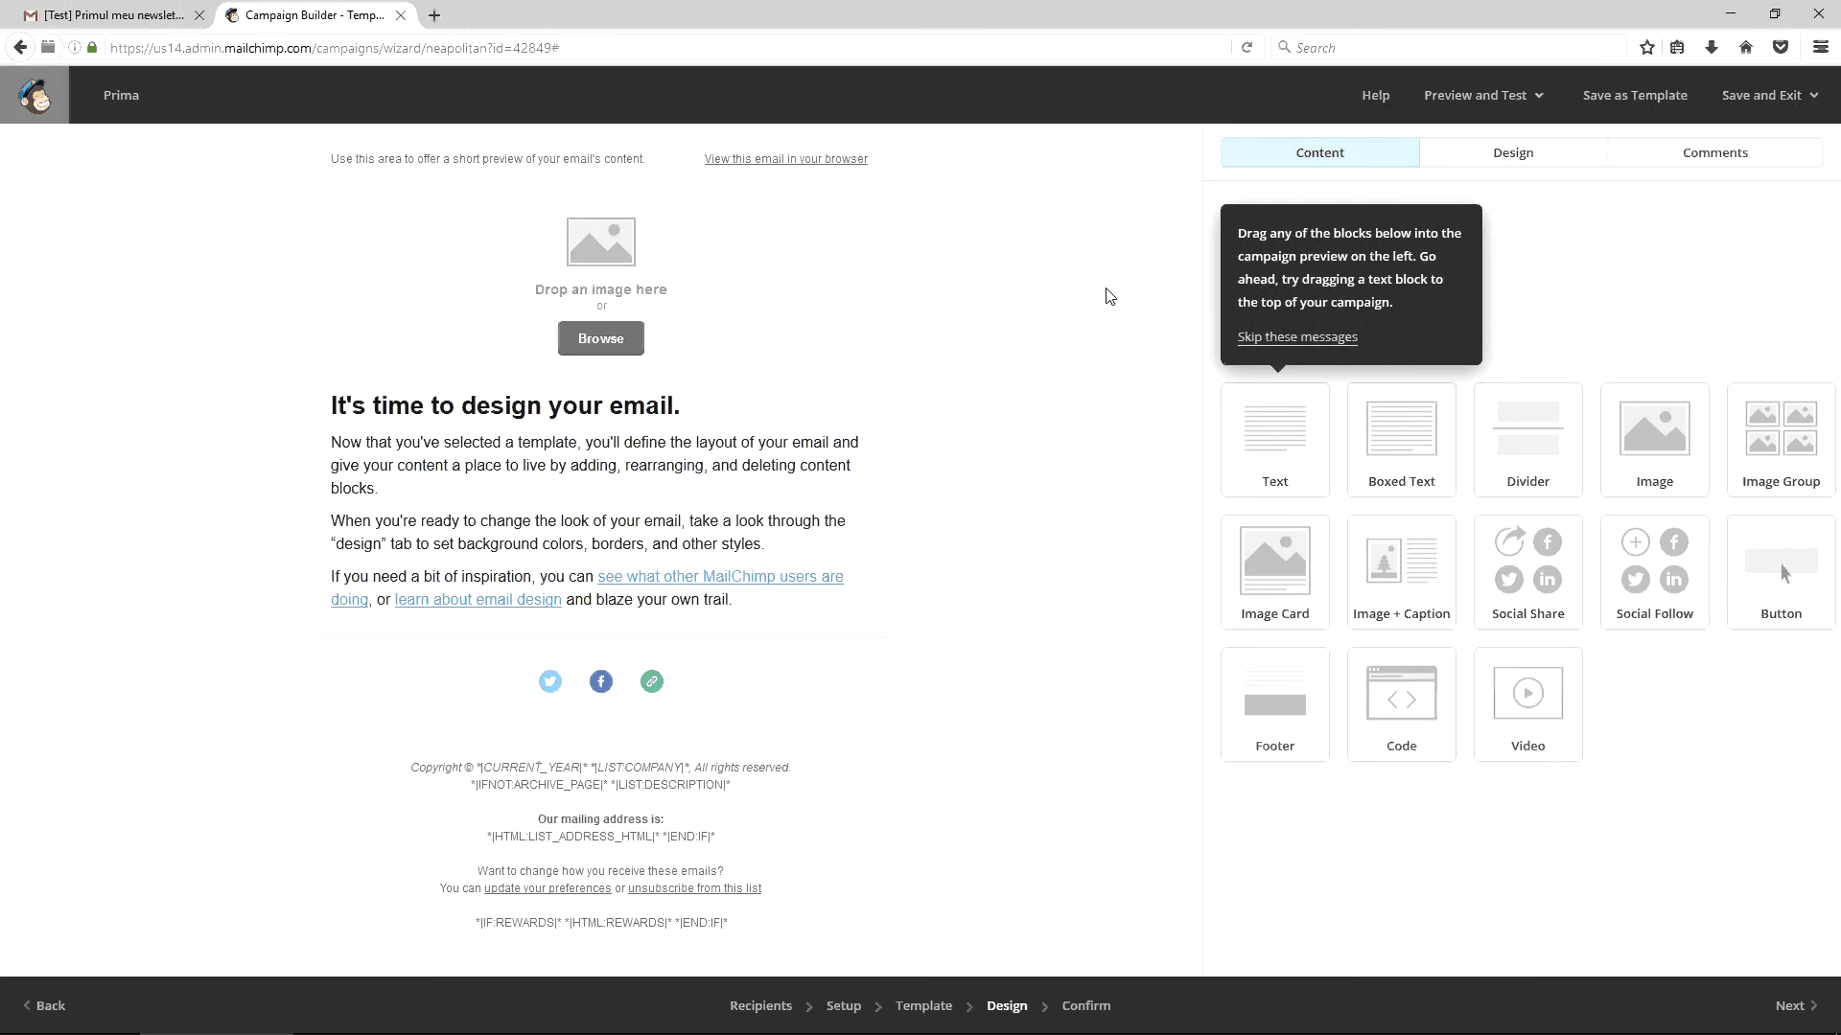
Insert DSC02040.JPG into the header image block and select the preheader text
left_click(600, 338)
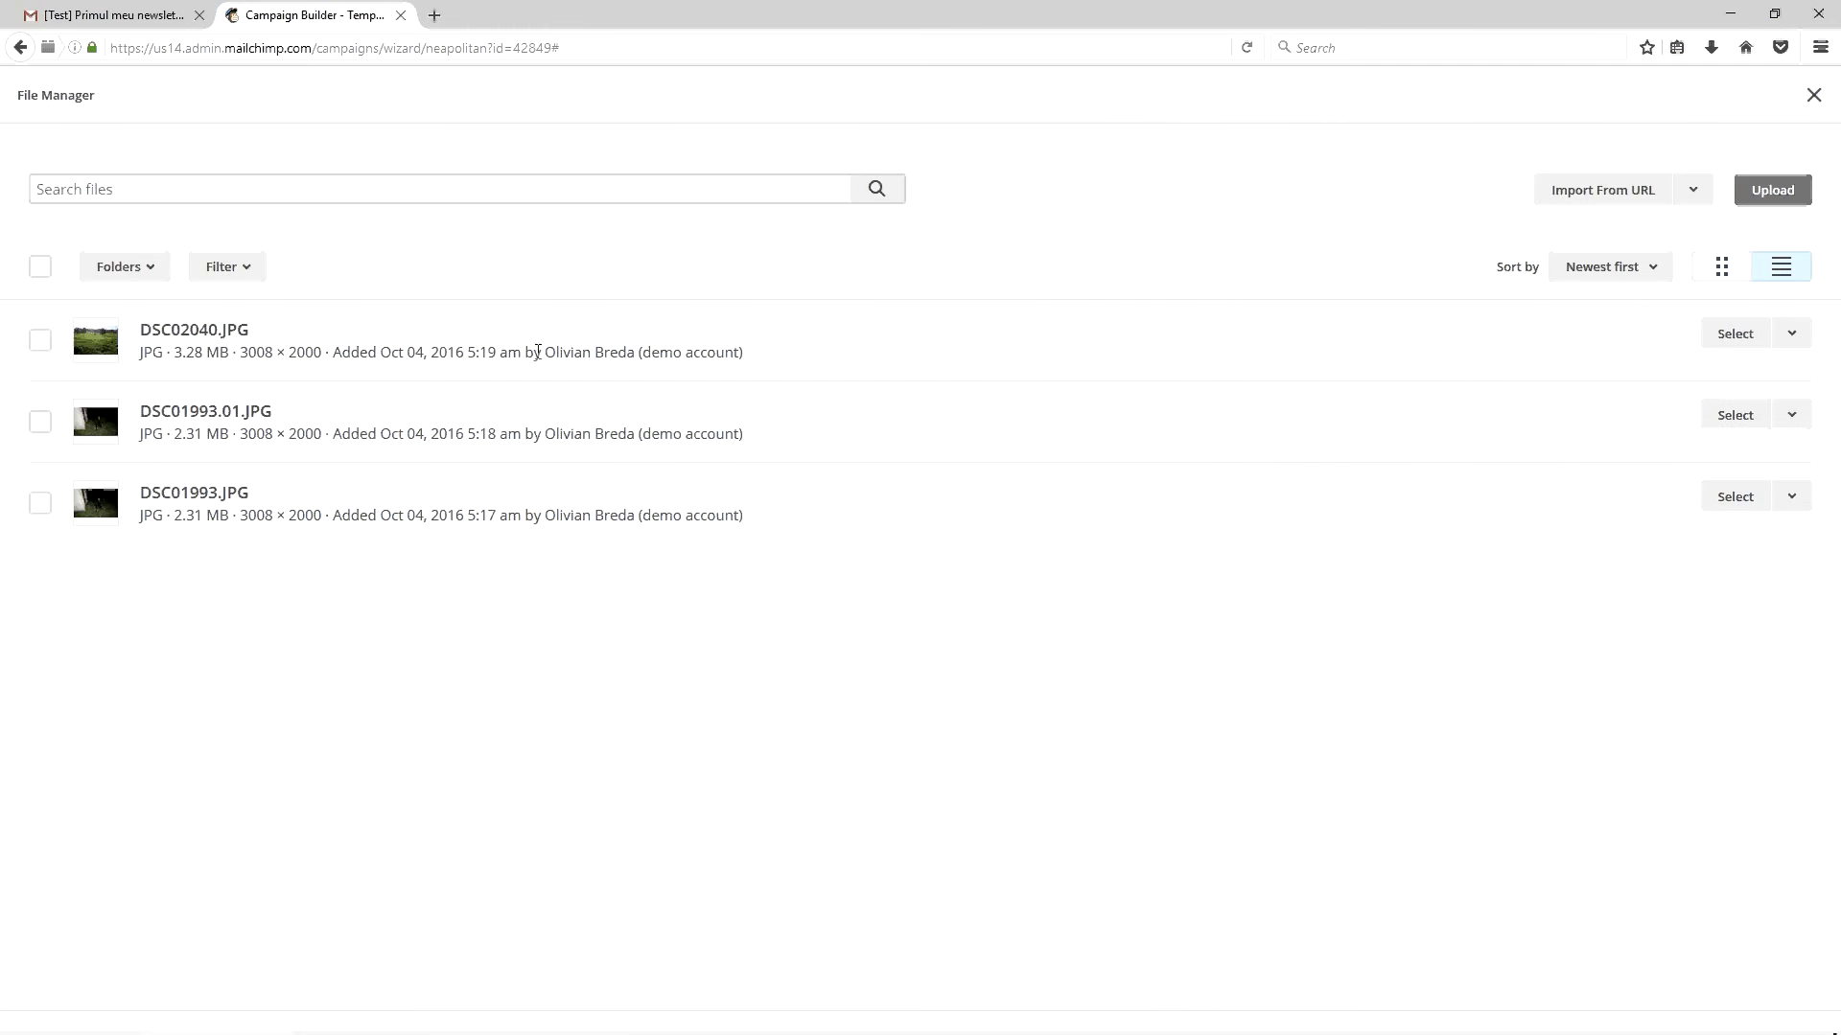
left_click(1735, 334)
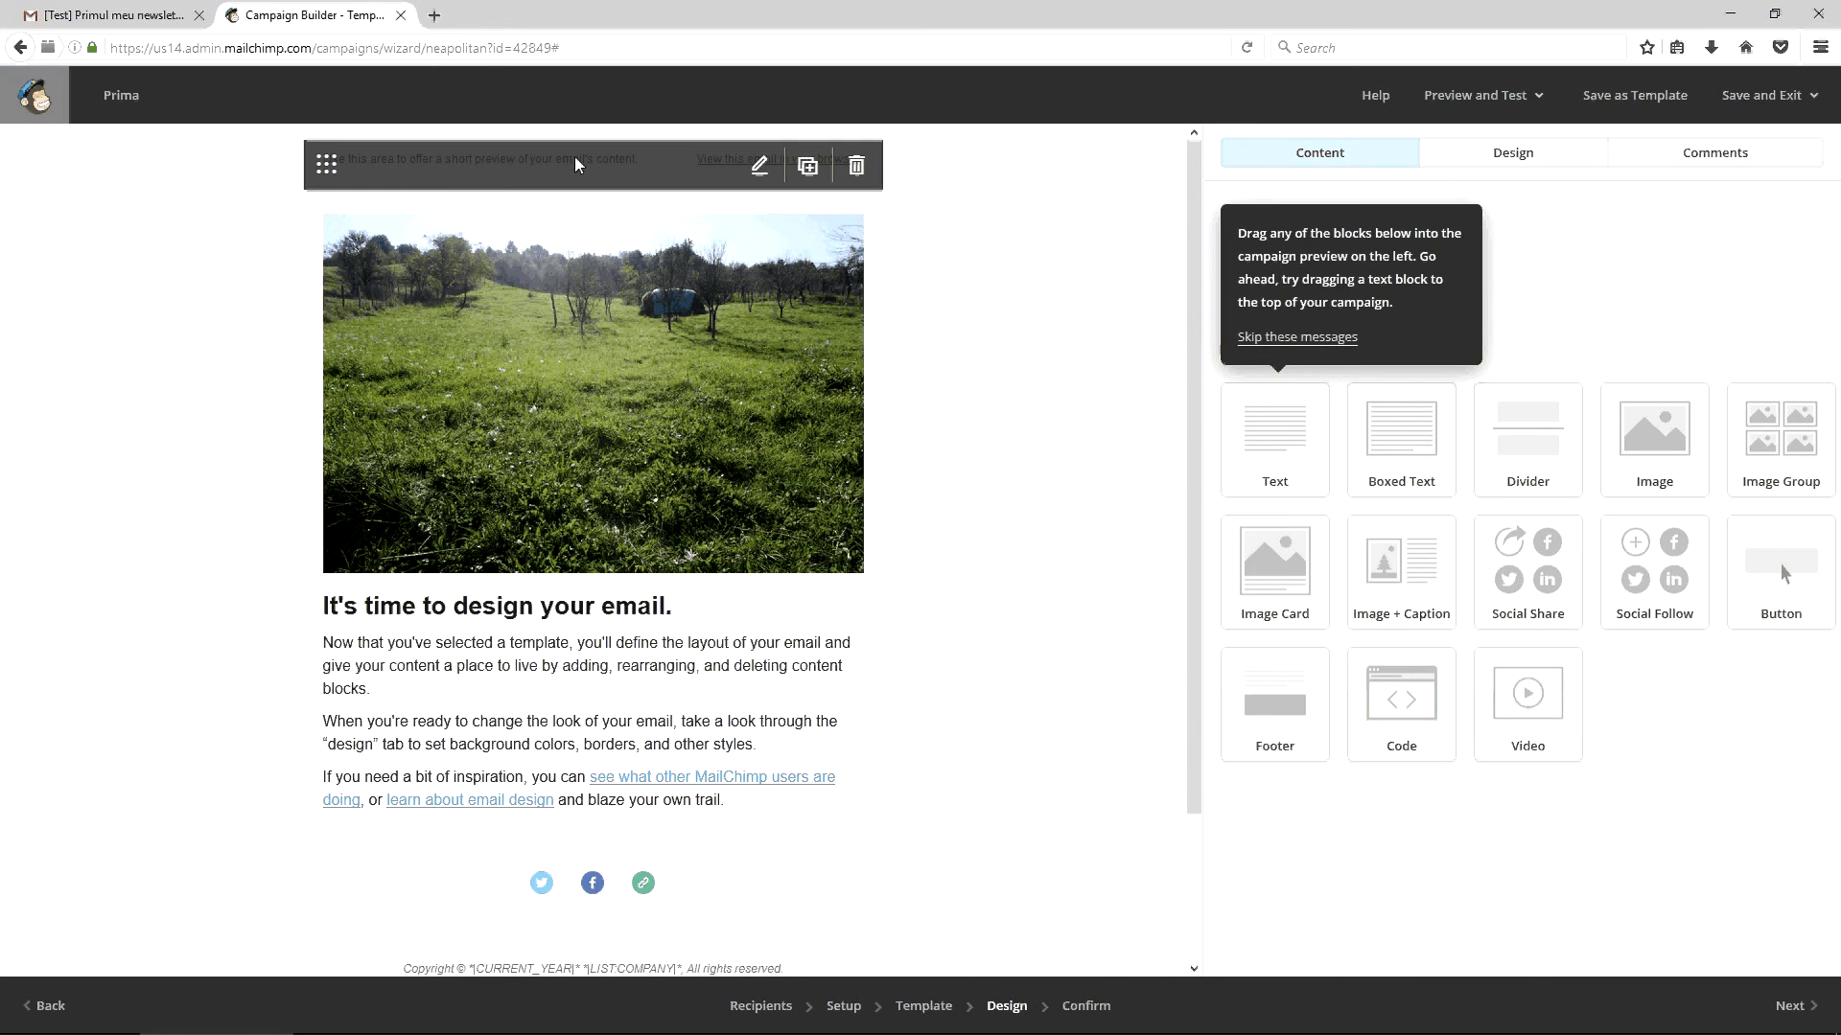
left_click(573, 158)
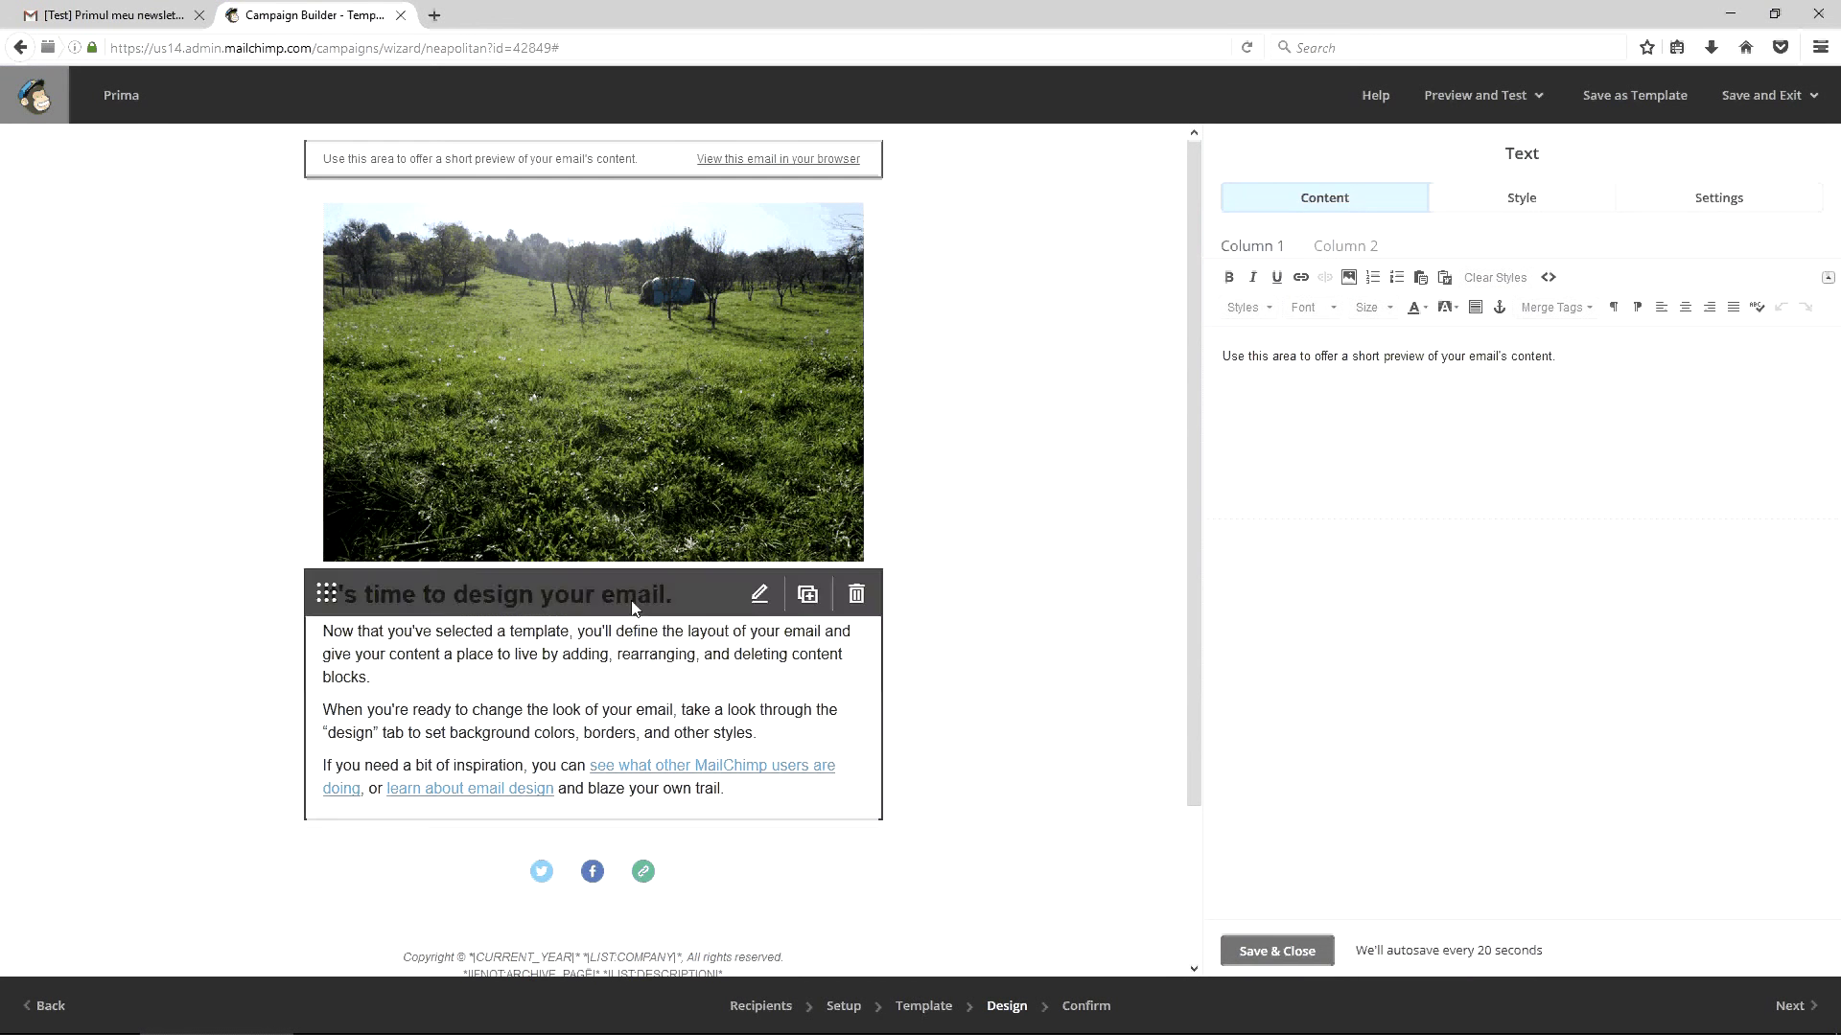
Show the body text block as HTML source and select its <h1> tag and first paragraph
scroll(1010, 572, "down", 3)
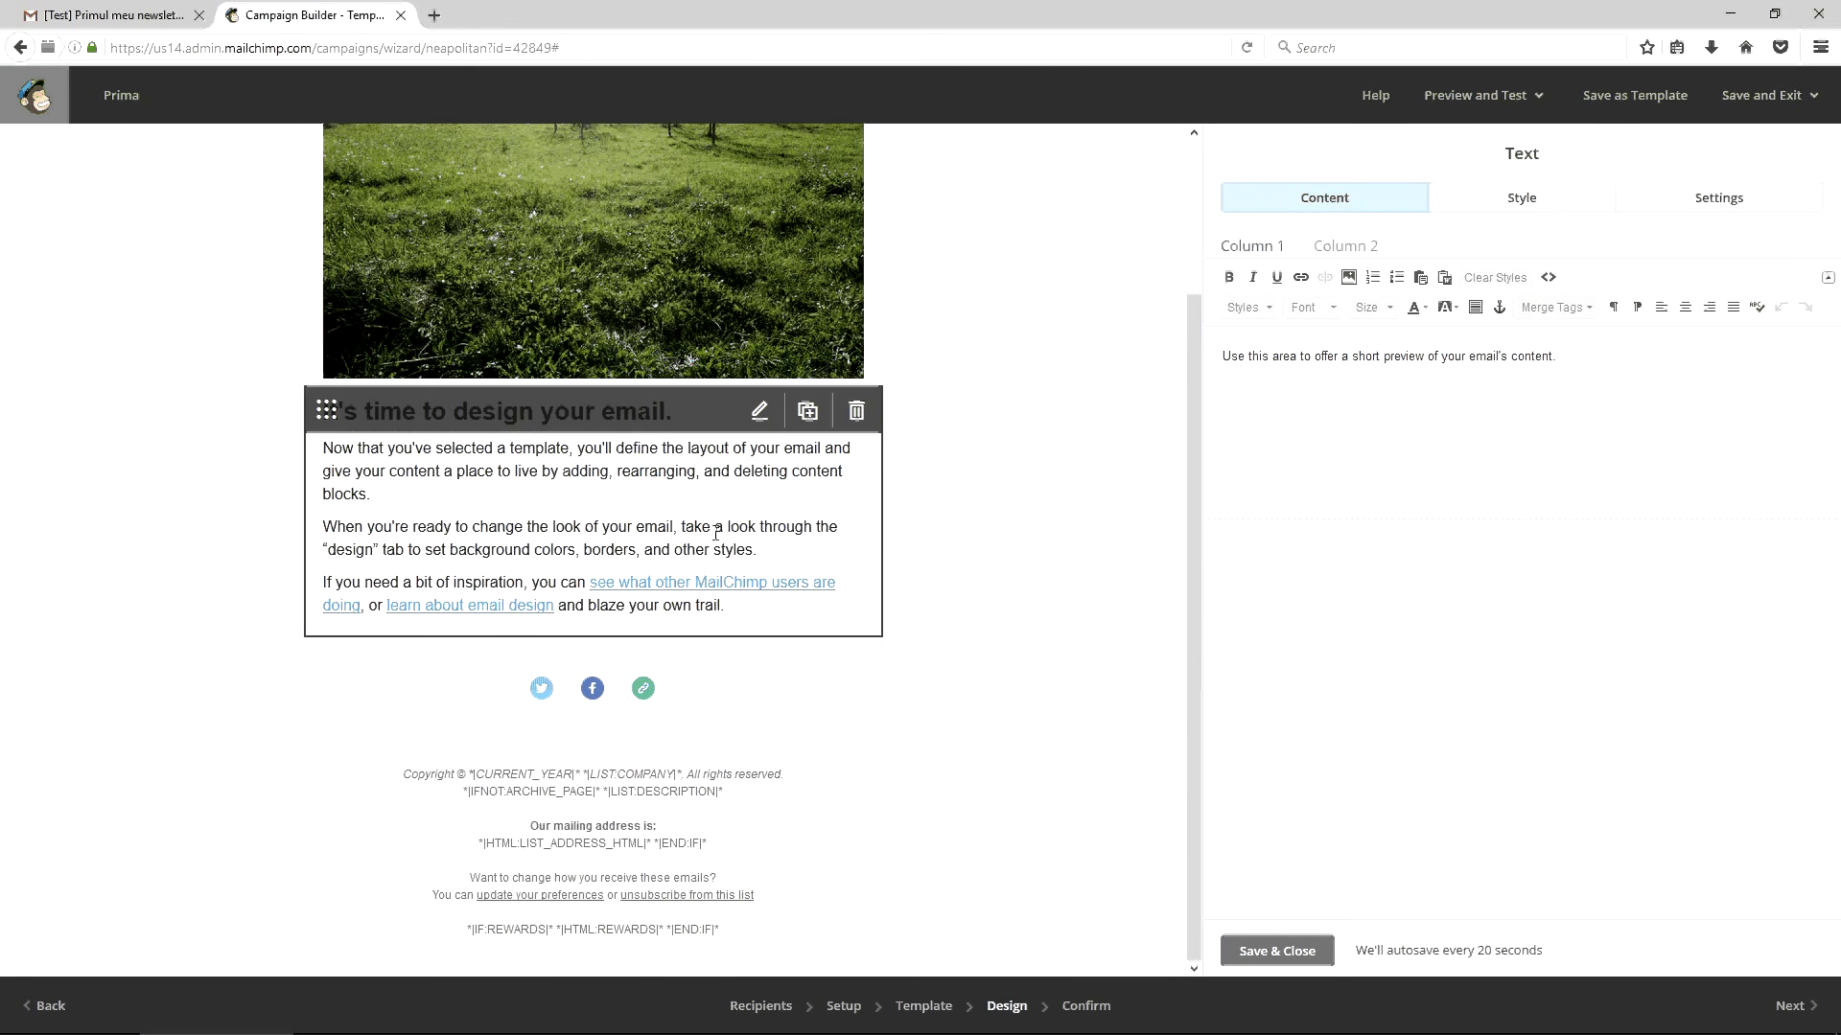
scroll(715, 533, "up", 2)
left_click(762, 539)
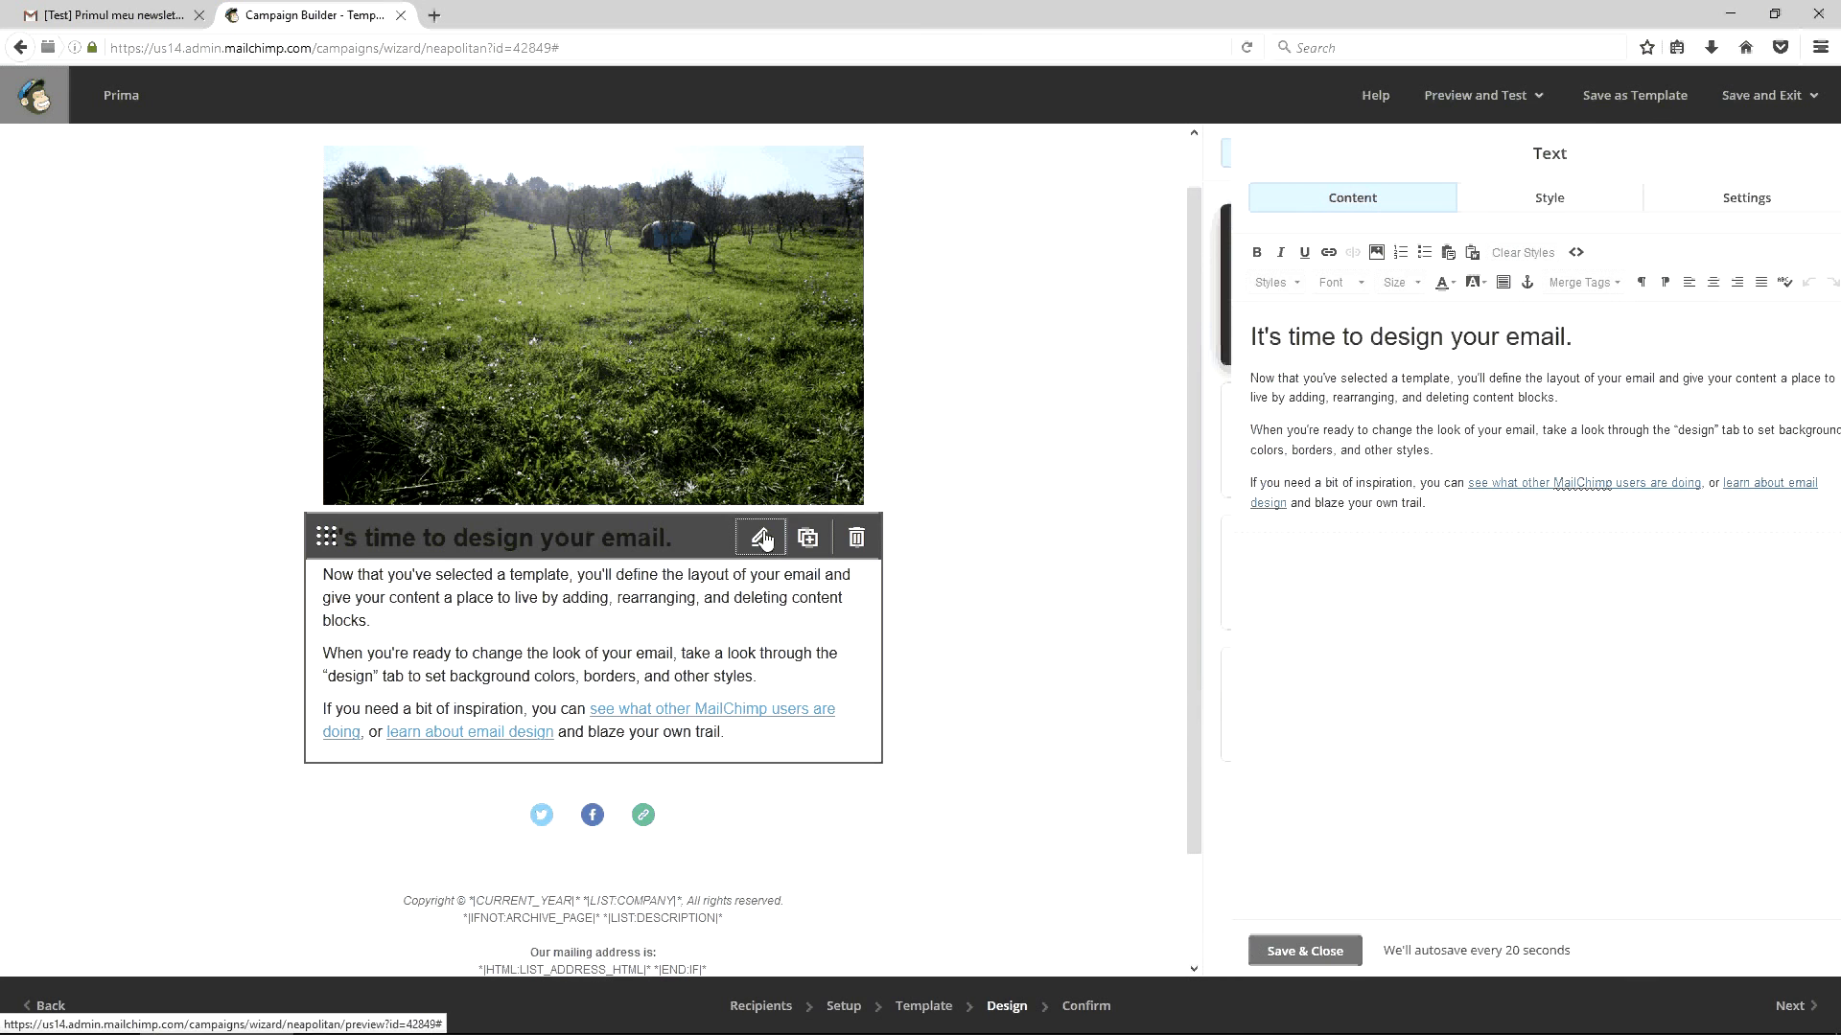
left_click(1549, 253)
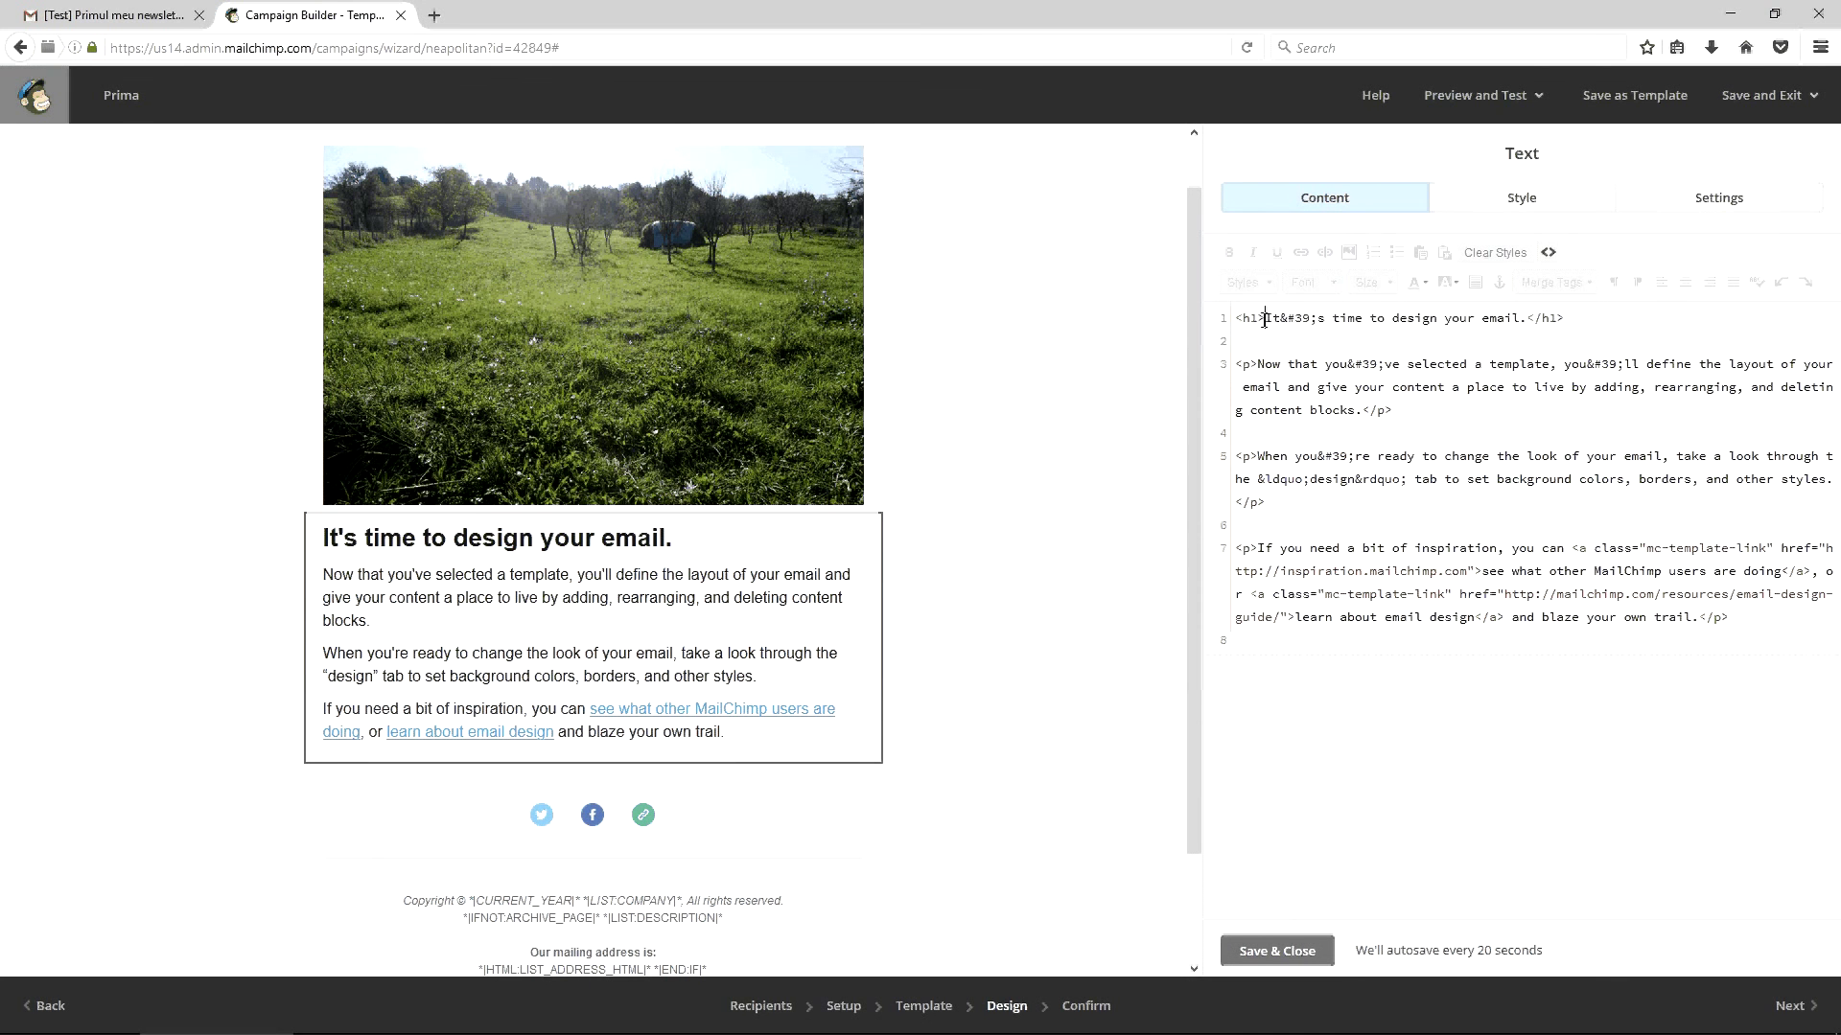
left_click_drag(1265, 318, 1237, 318)
left_click(1257, 365)
left_click(1266, 317)
left_click(1262, 365)
left_click_drag(1258, 363, 1357, 409)
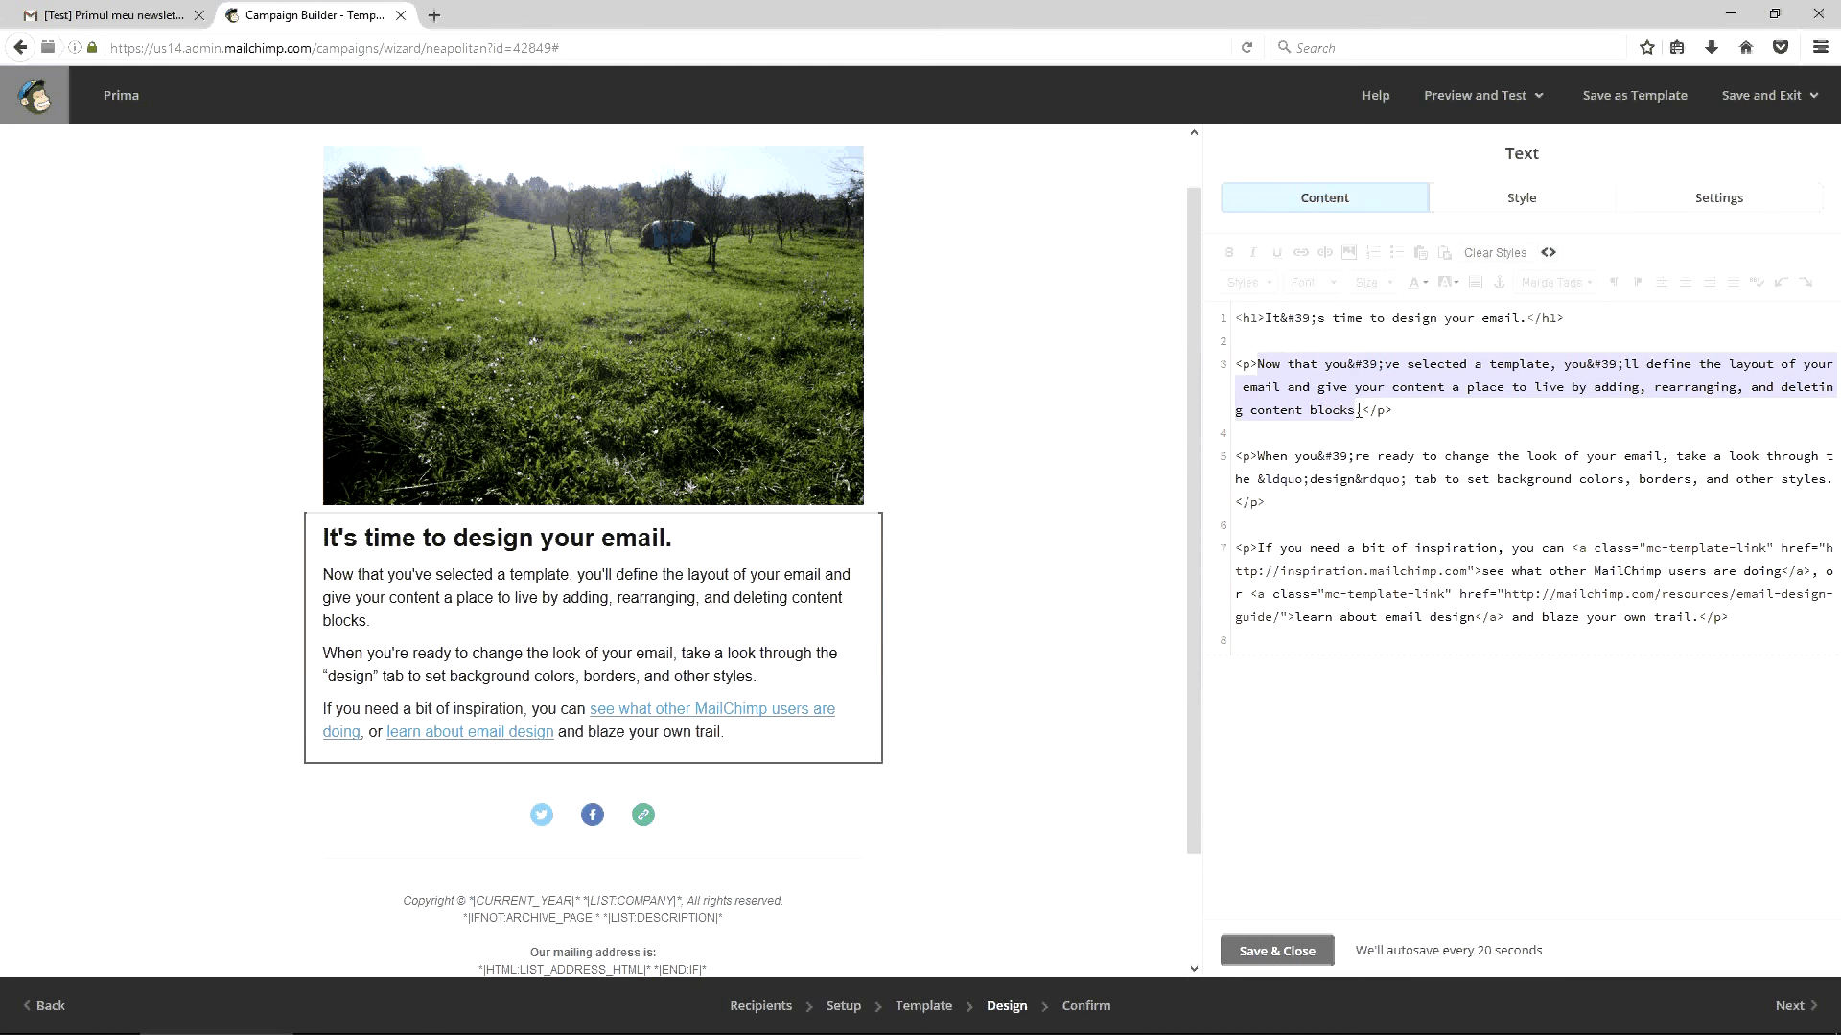
Inspect the HTML entities and link class attribute, then open the footer block
double_click(1319, 455)
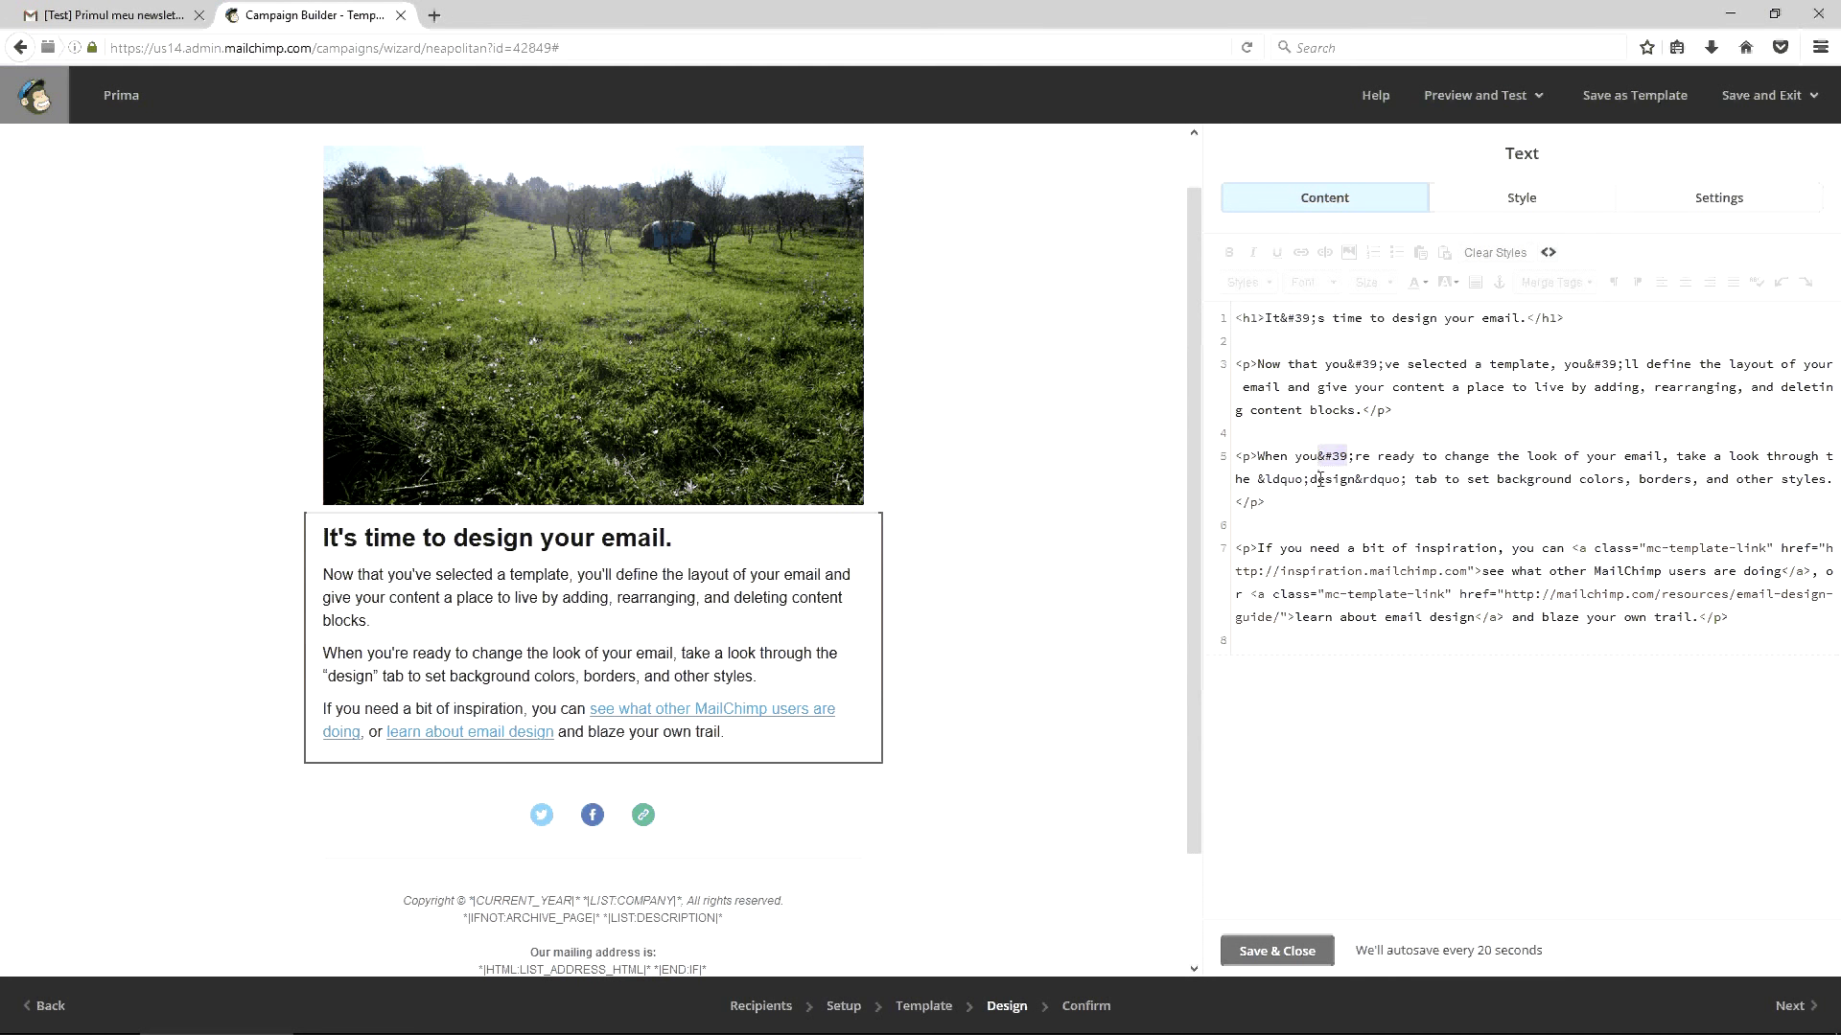
left_click(1310, 479)
left_click_drag(1356, 478, 1408, 478)
left_click(1409, 479)
left_click_drag(1573, 550, 1482, 573)
scroll(1027, 570, "down", 3)
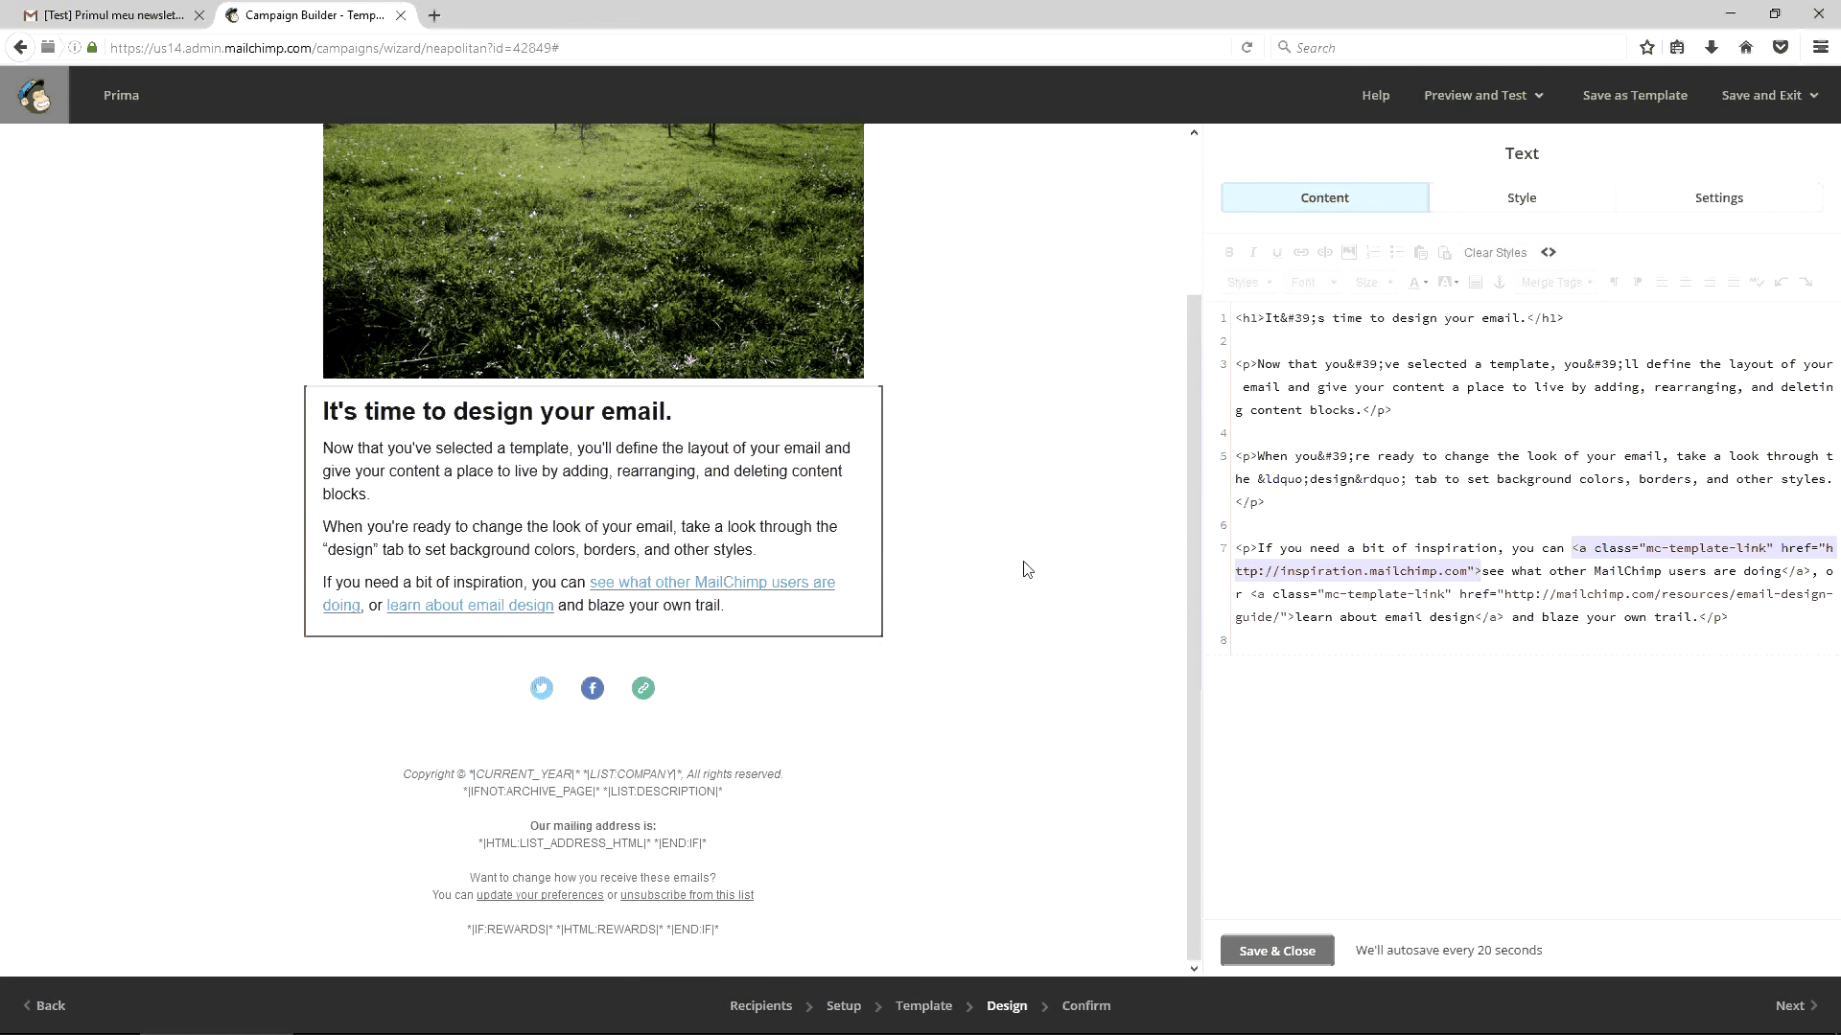
left_click(758, 781)
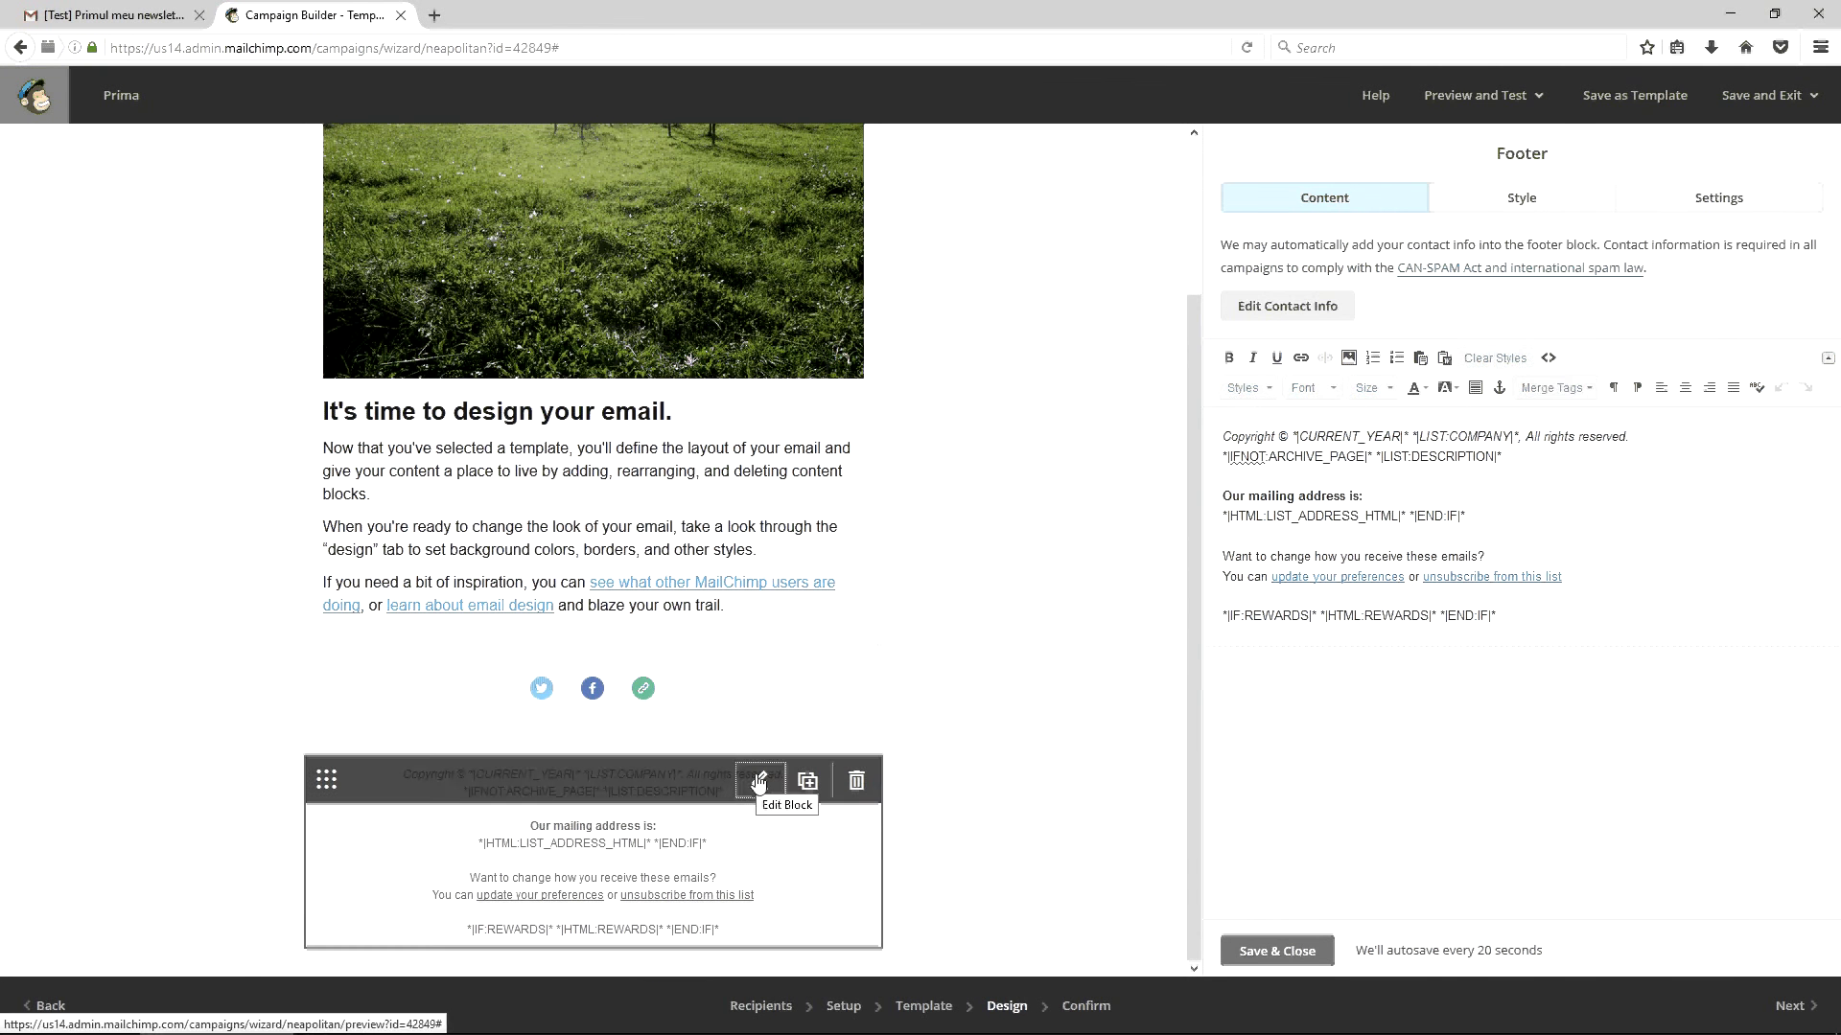
Inspect the footer's HTML line-break tags, leaving the 10-line source unchanged, and save-close the editor
left_click(1548, 358)
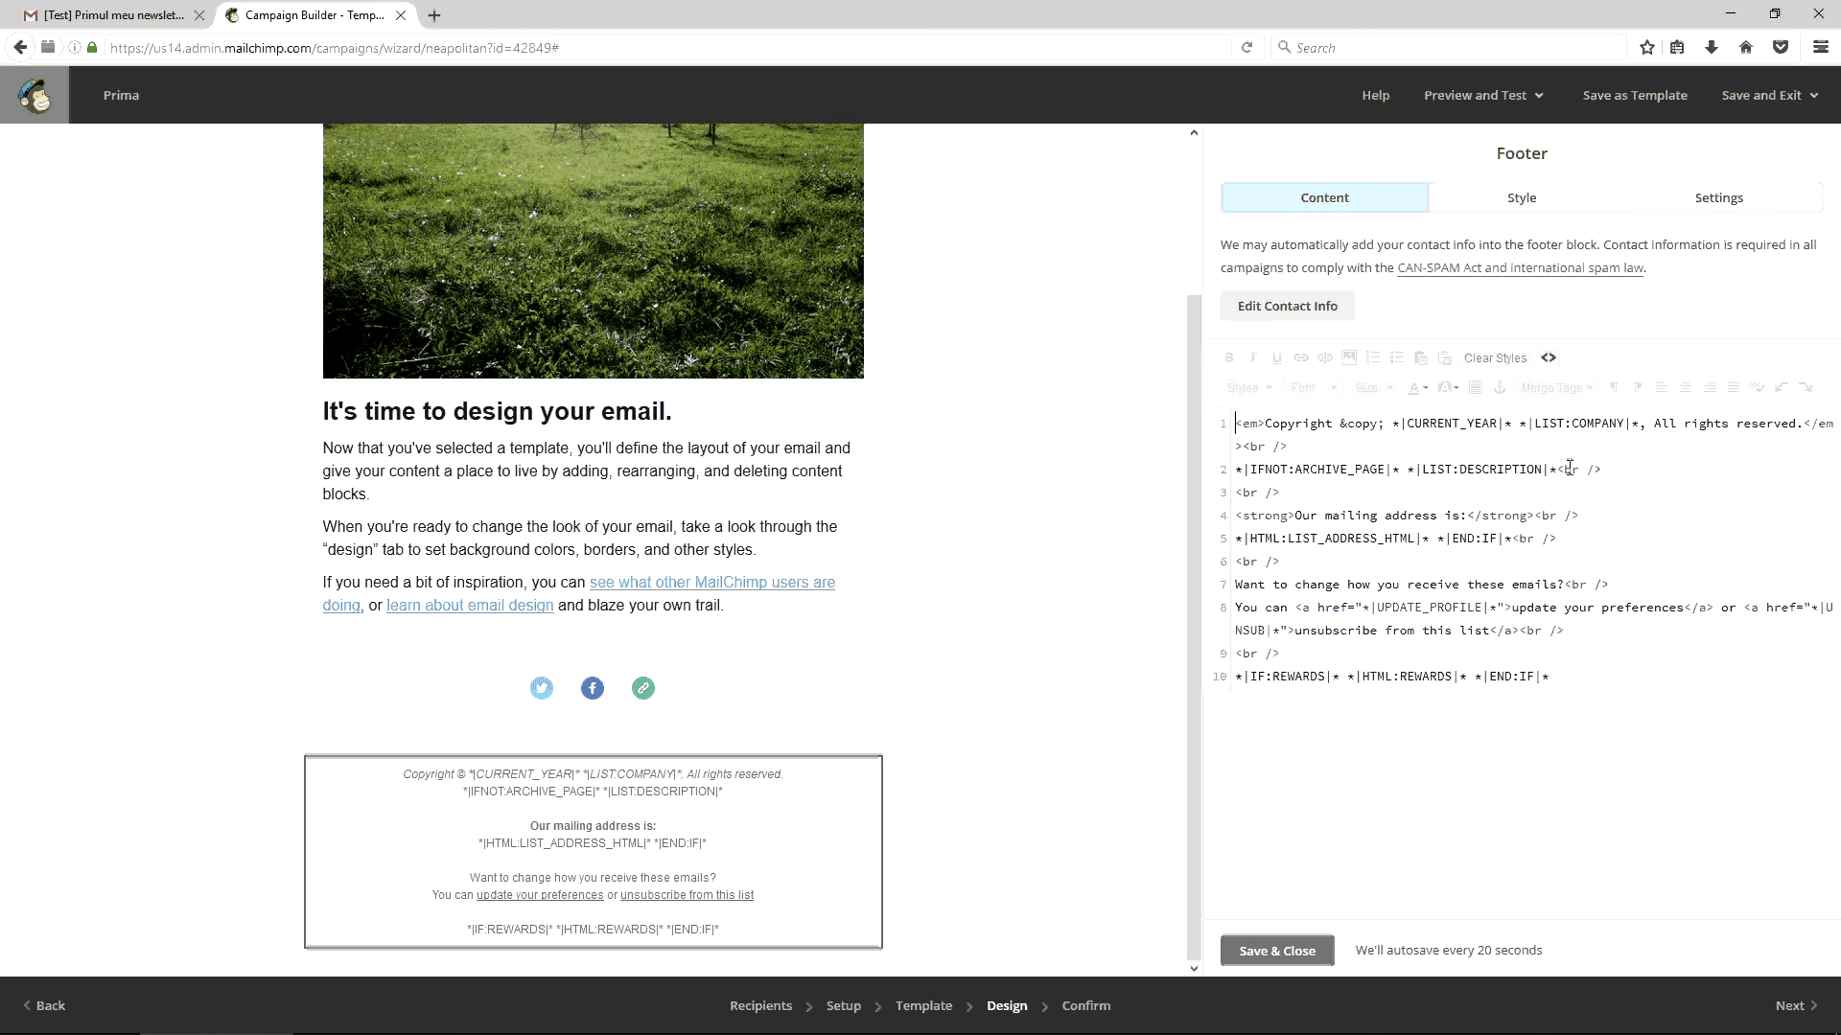
left_click_drag(1556, 469, 1606, 469)
left_click_drag(1281, 494, 1239, 493)
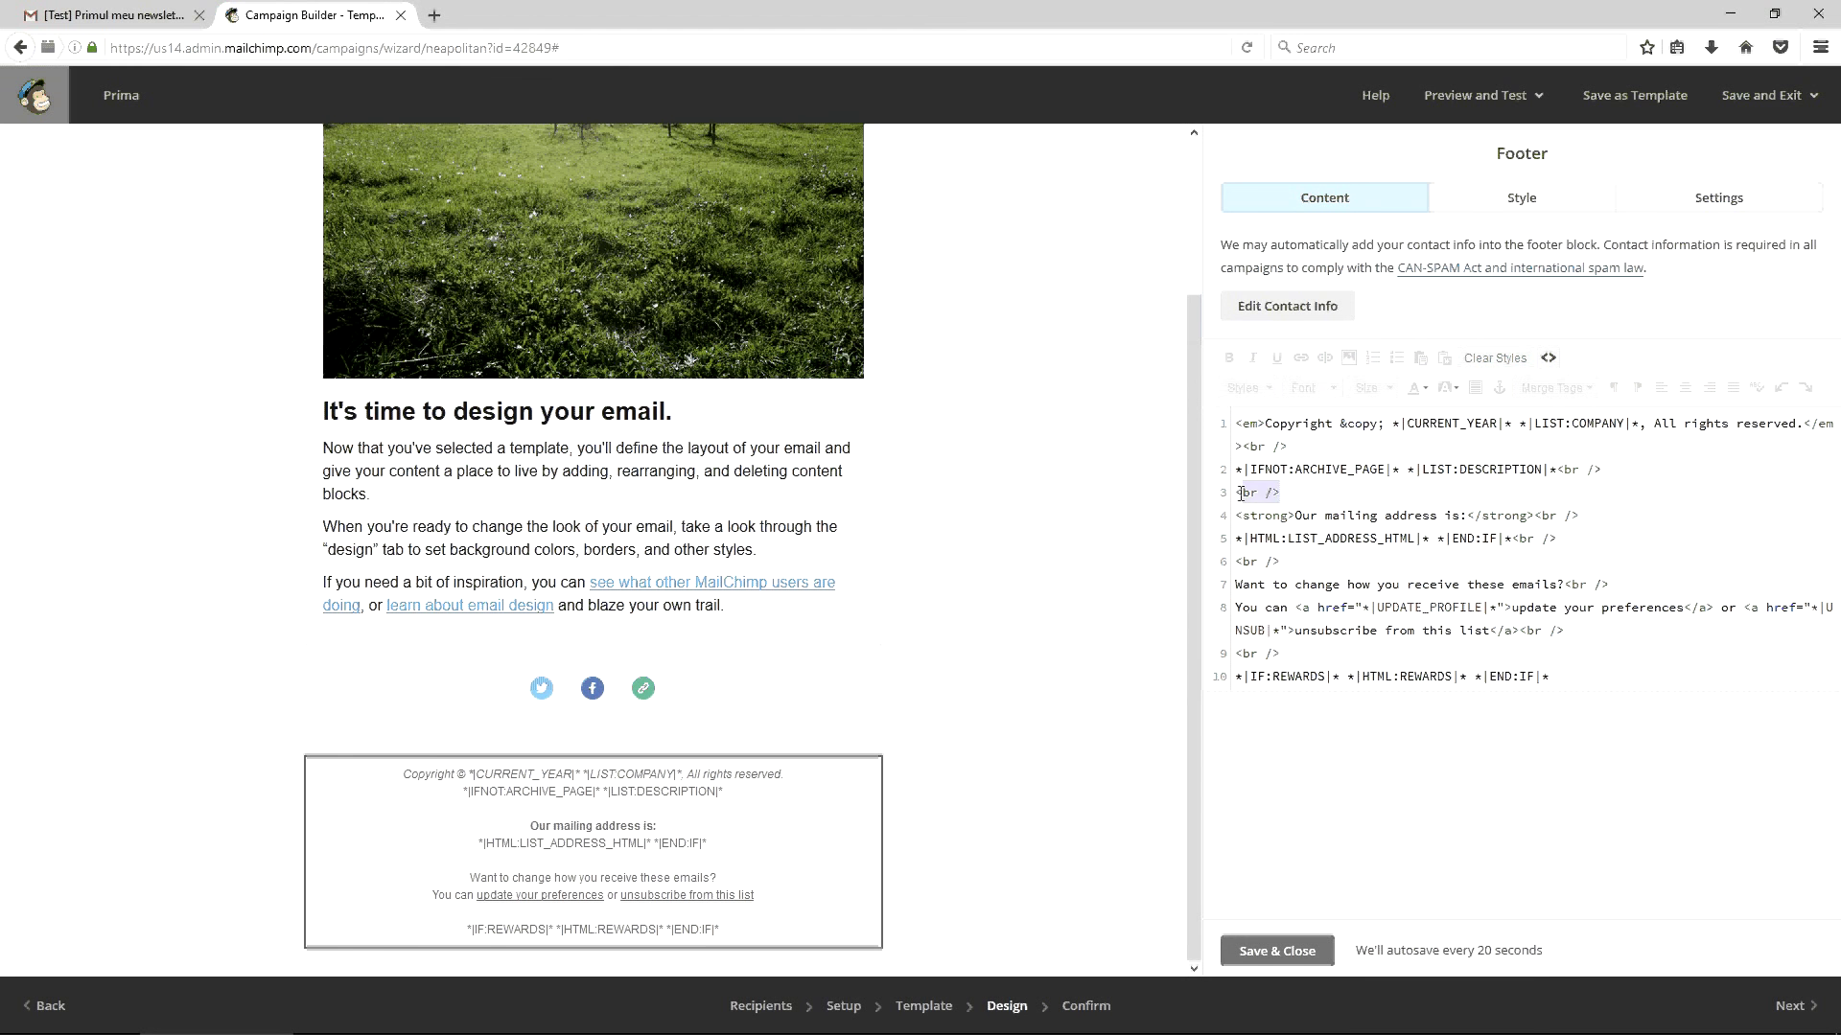
left_click(1290, 433)
key("Return")
key("Return")
key("Return")
key("Return")
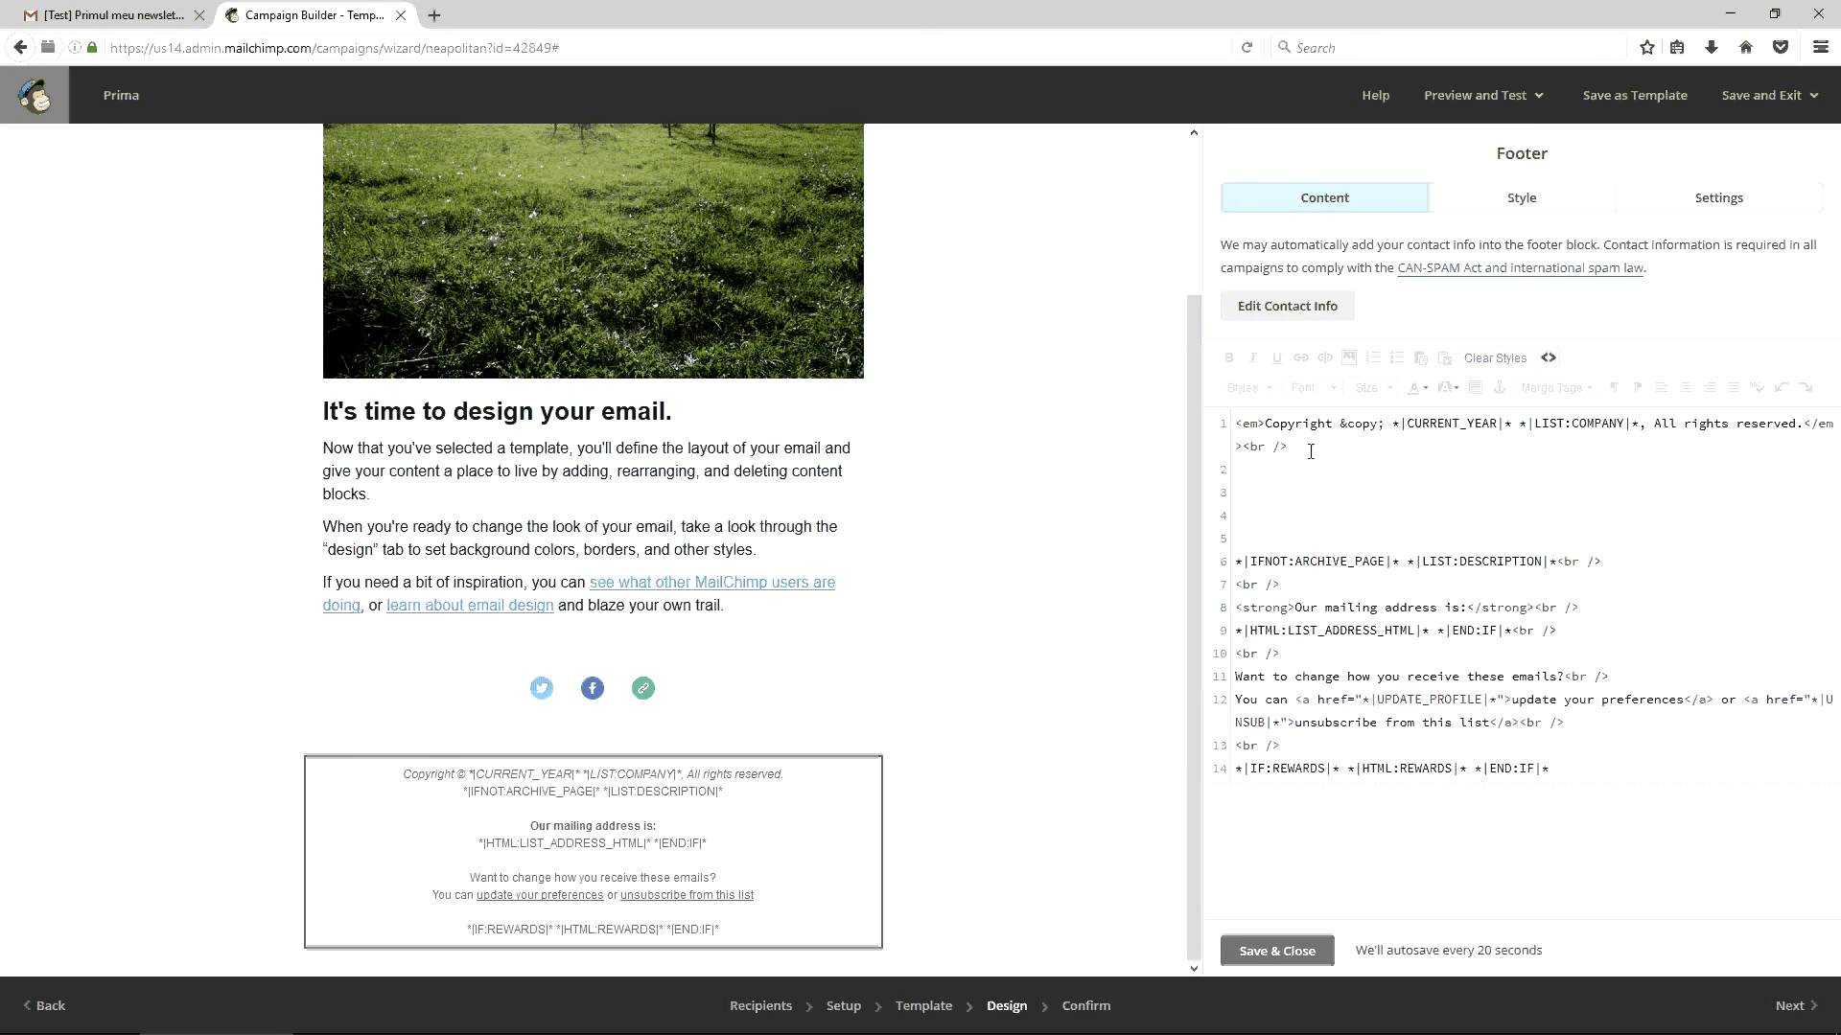
key("BackSpace")
key("BackSpace")
key("BackSpace")
key("BackSpace")
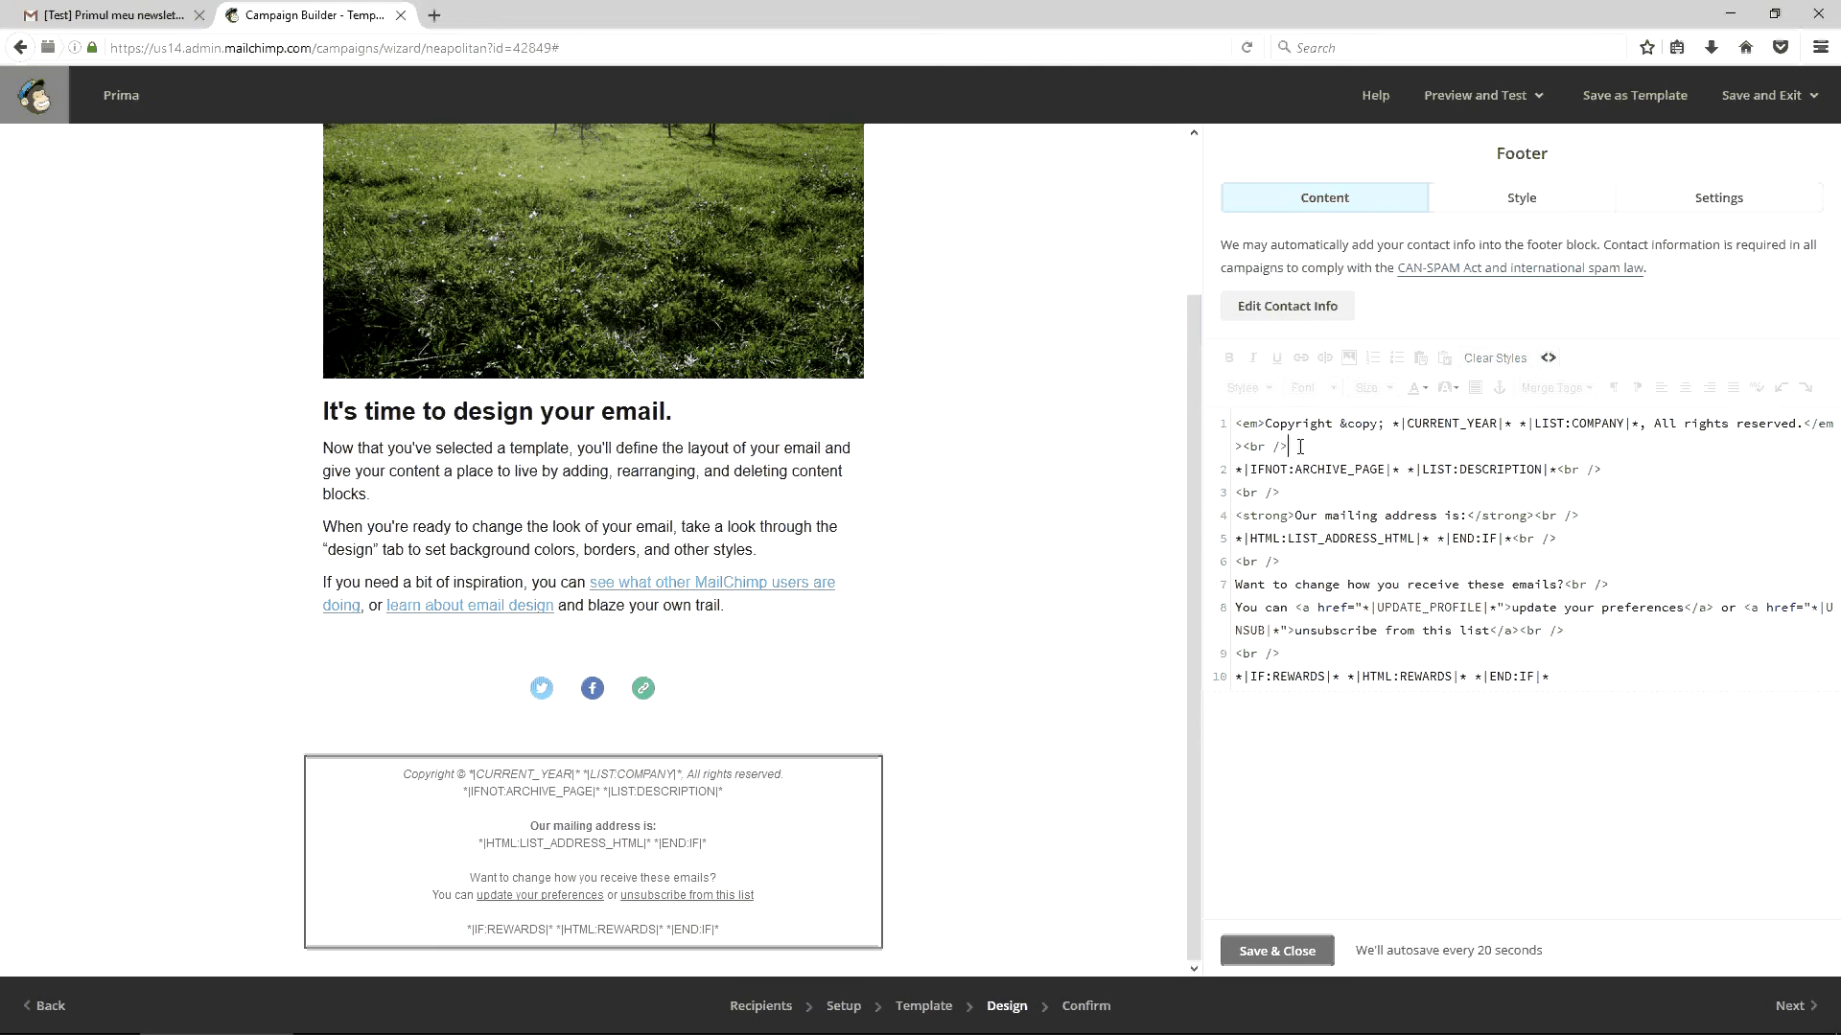
left_click_drag(1300, 447, 1247, 450)
left_click(1250, 450)
left_click_drag(1251, 450, 1300, 448)
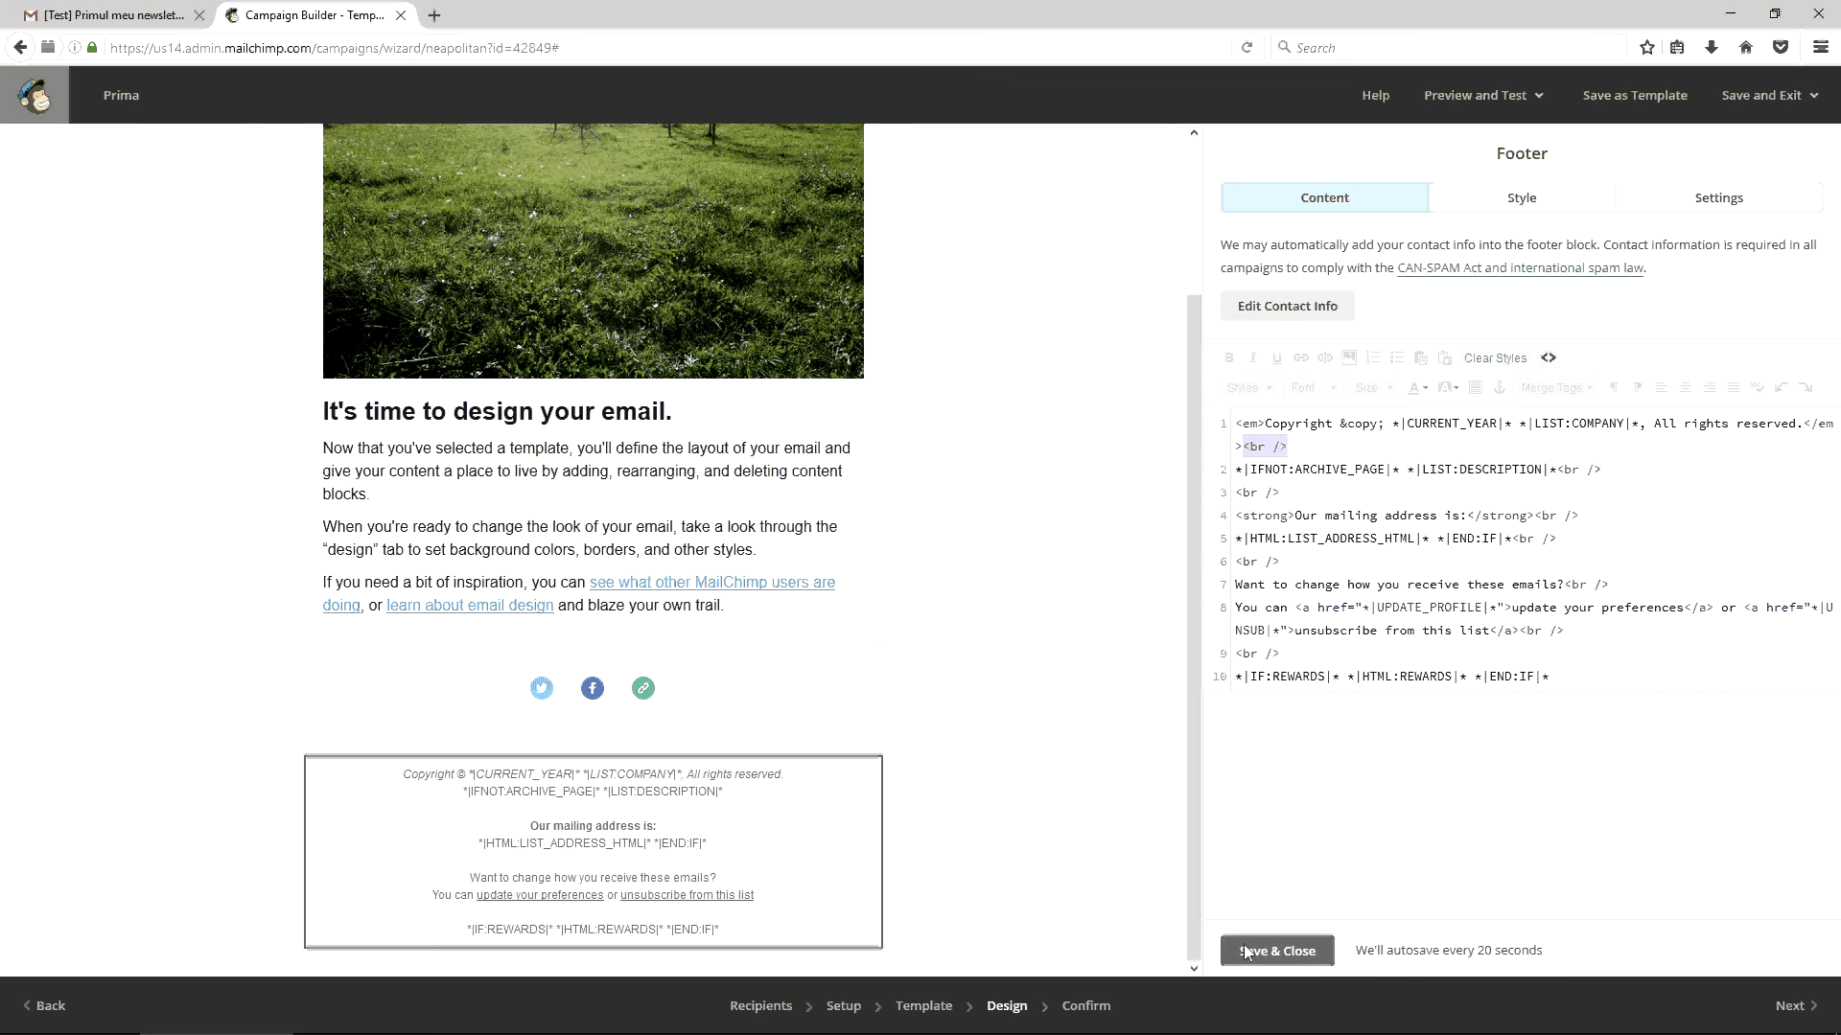
left_click(1277, 951)
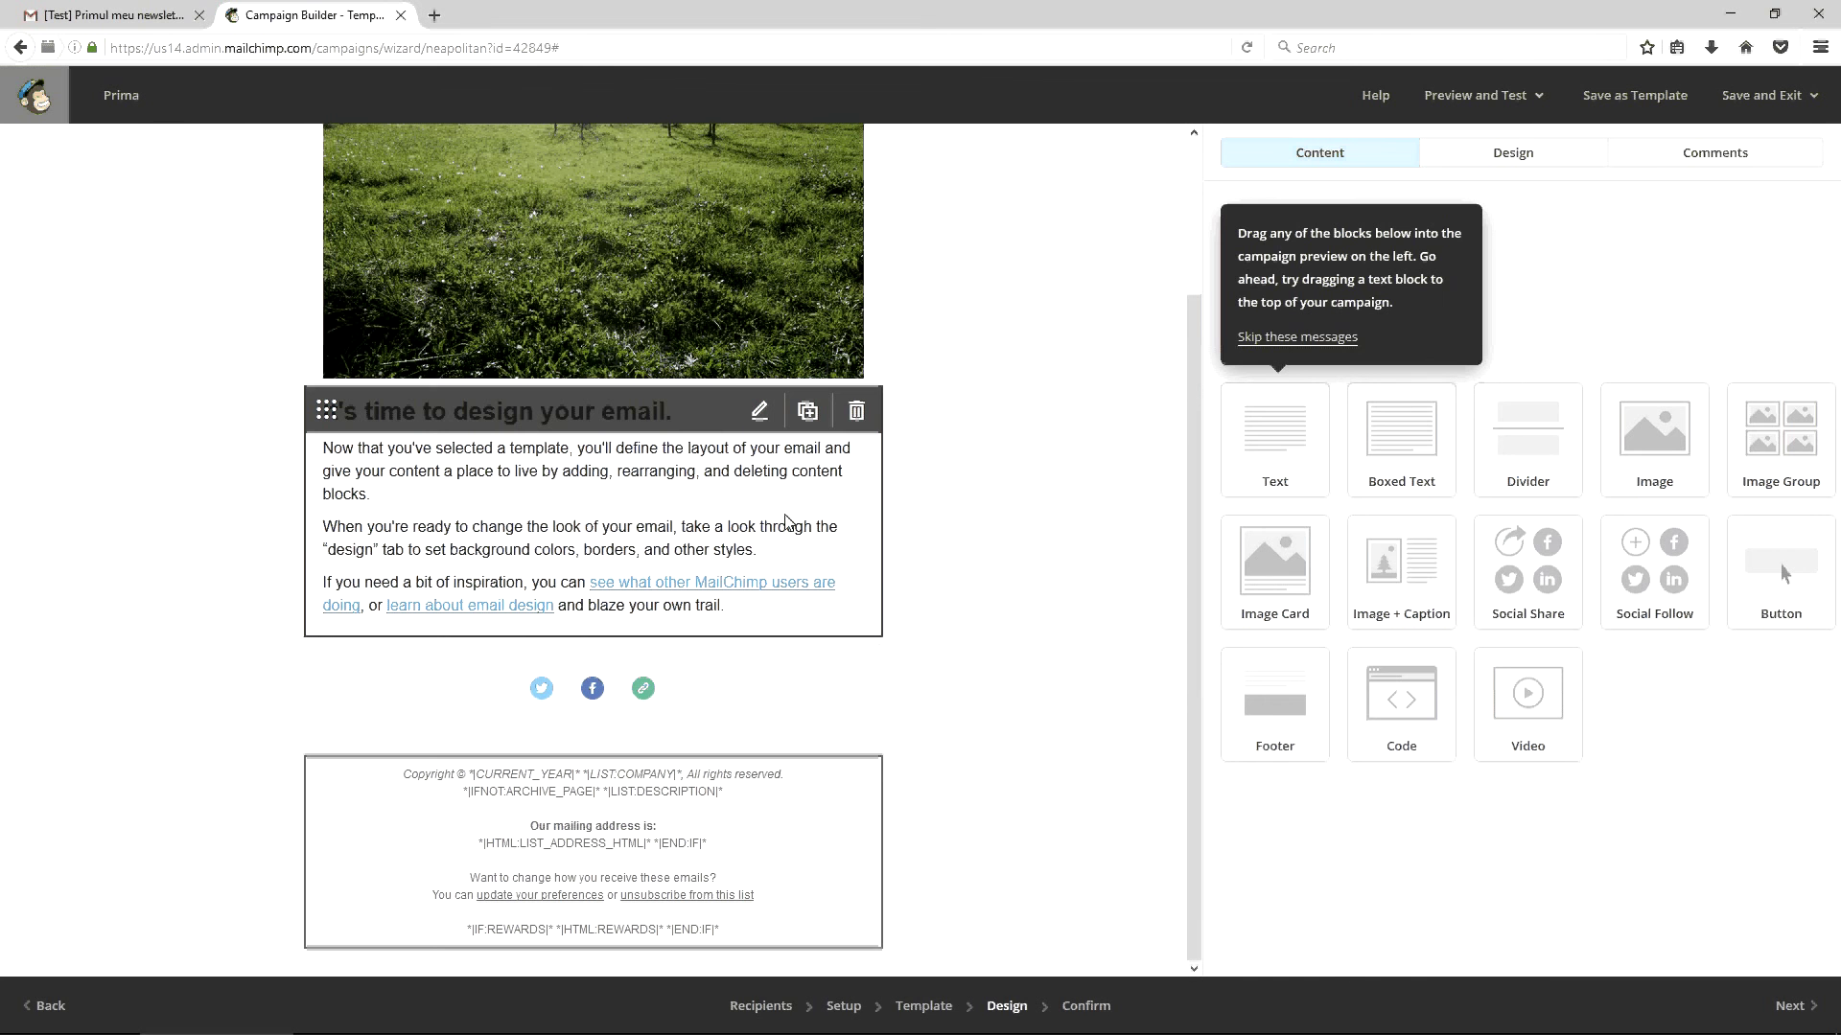
Inspect the text block's HTML paragraph tags, then close it unchanged
left_click(777, 413)
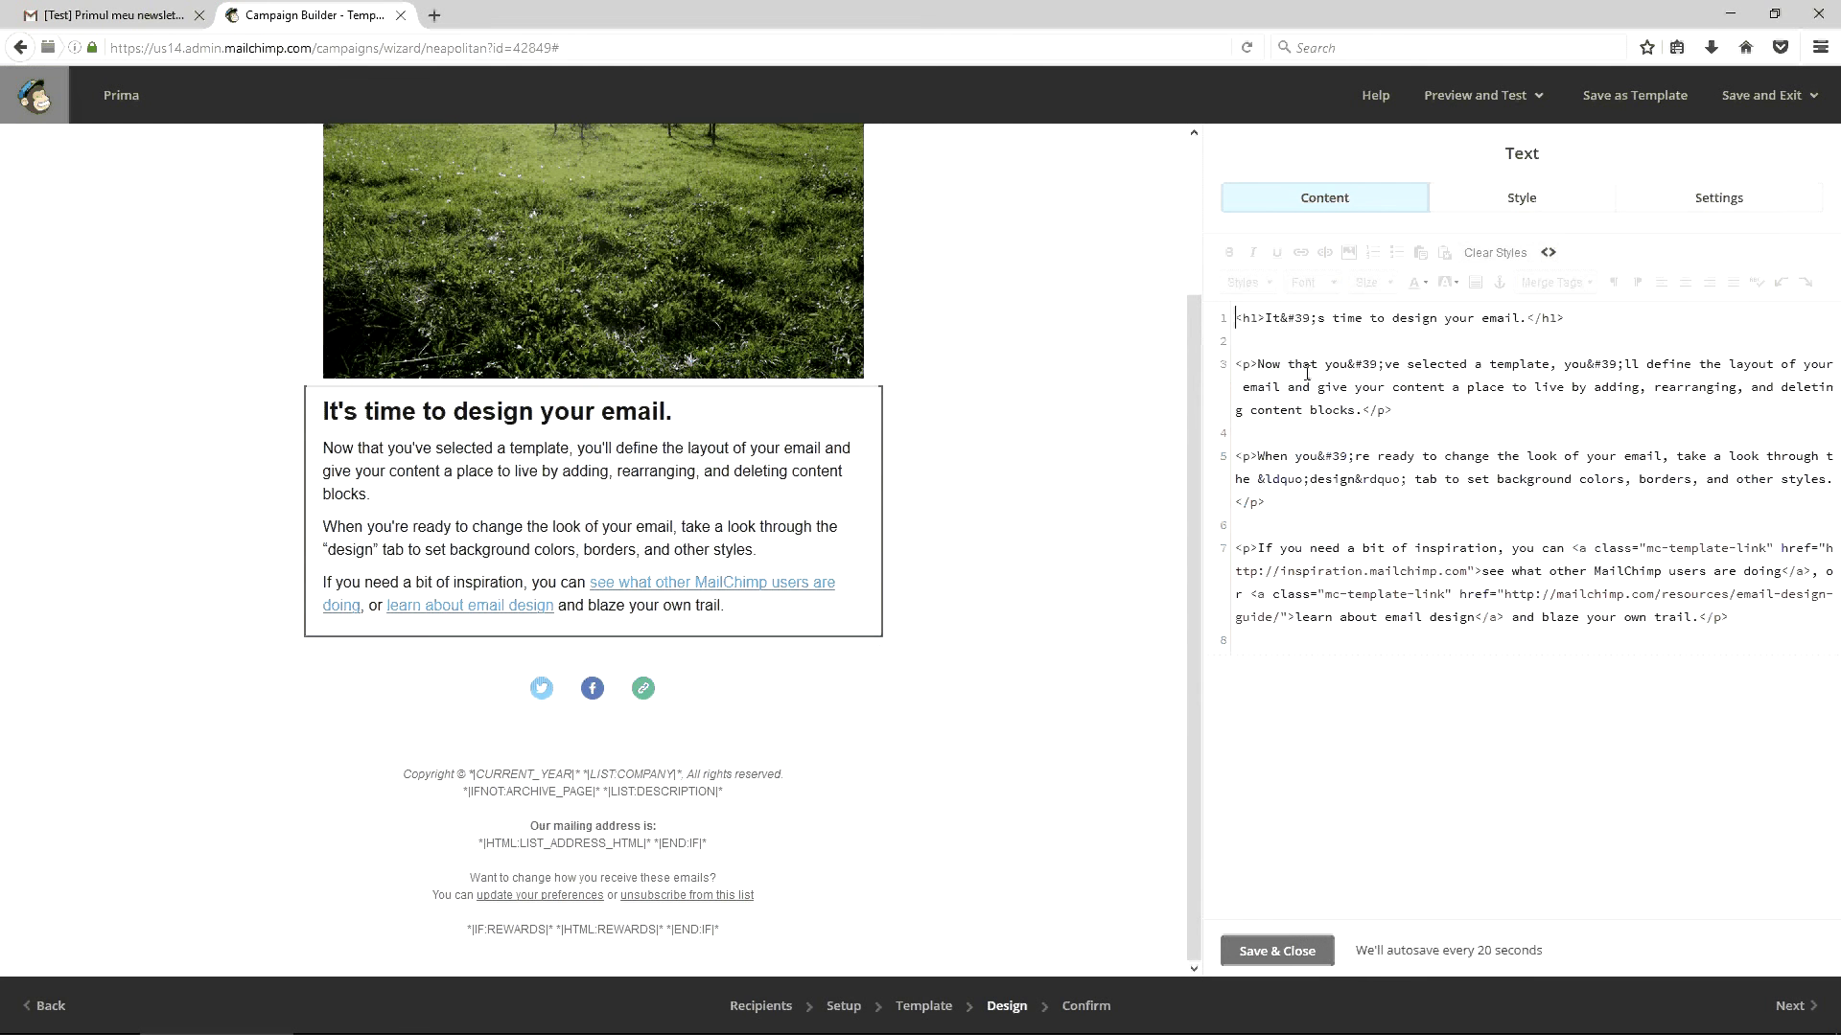
left_click(1252, 364)
left_click_drag(1235, 365, 1257, 364)
left_click_drag(1361, 411, 1391, 410)
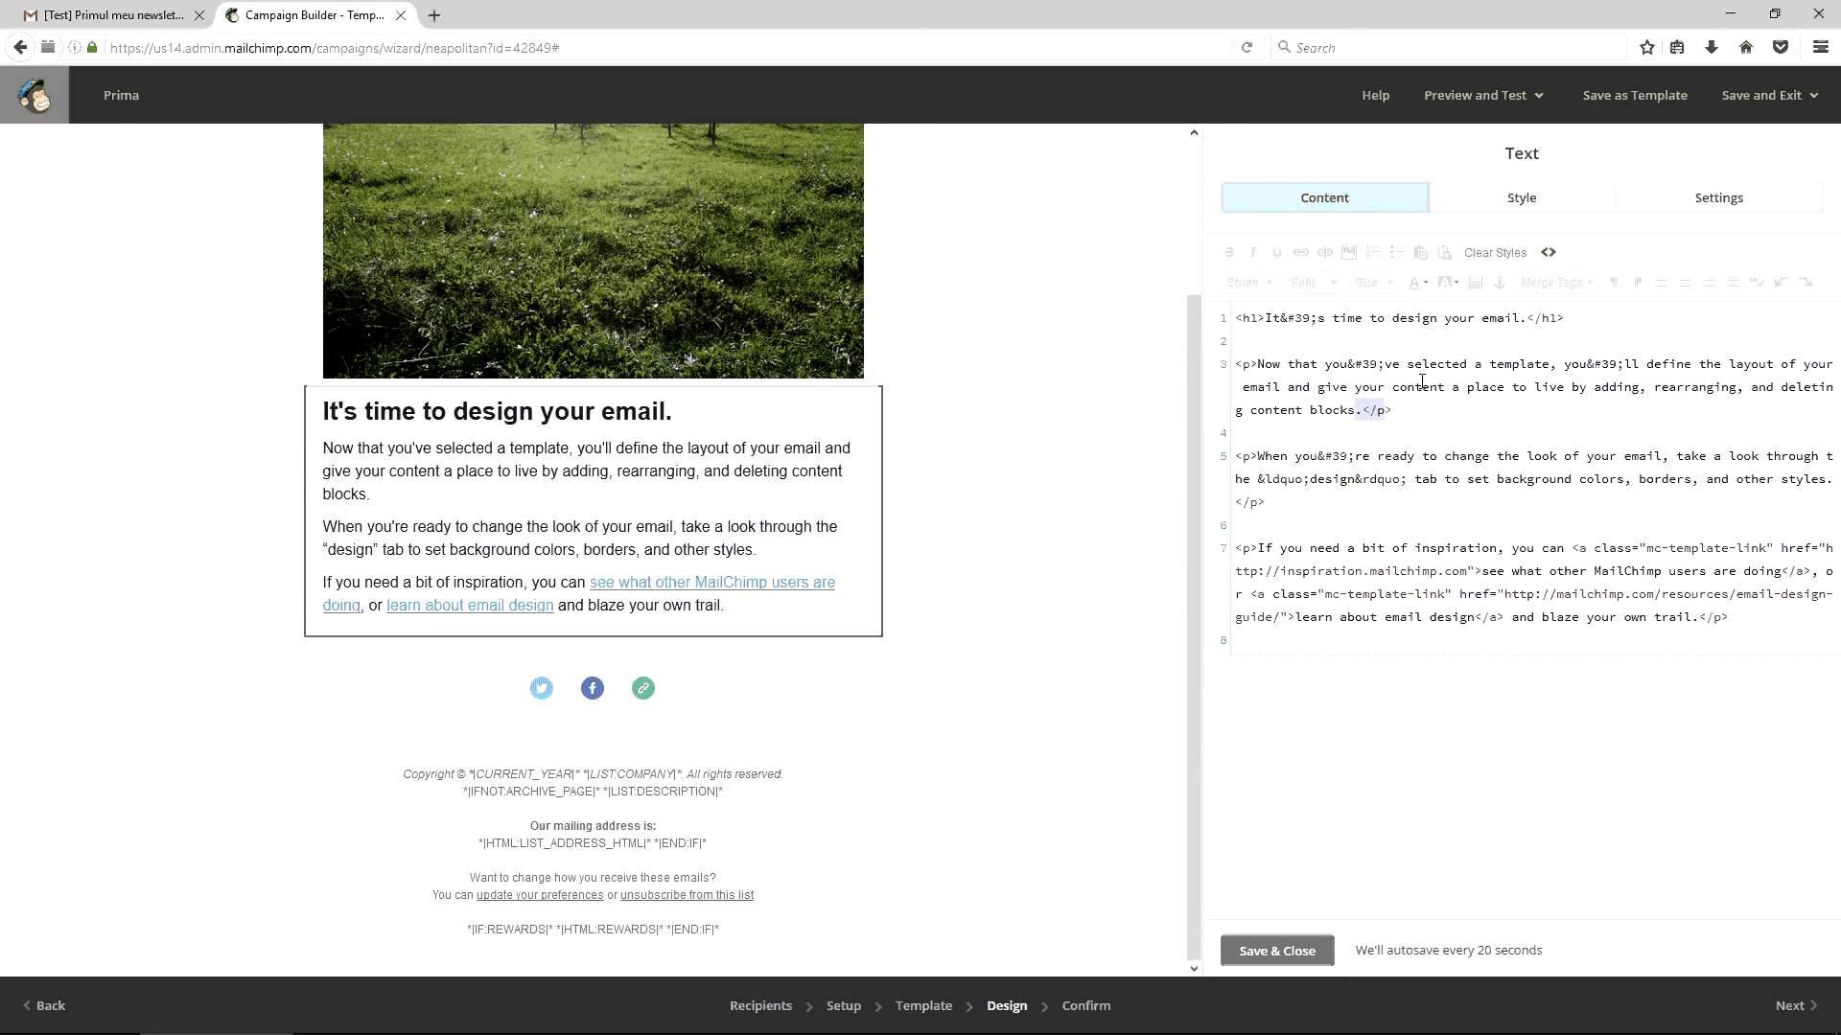
left_click(1275, 949)
Open the footer's HTML source and examine the *|IF:REWARDS|* and *|HTML:REWARDS|* tags on line 10
left_click(764, 779)
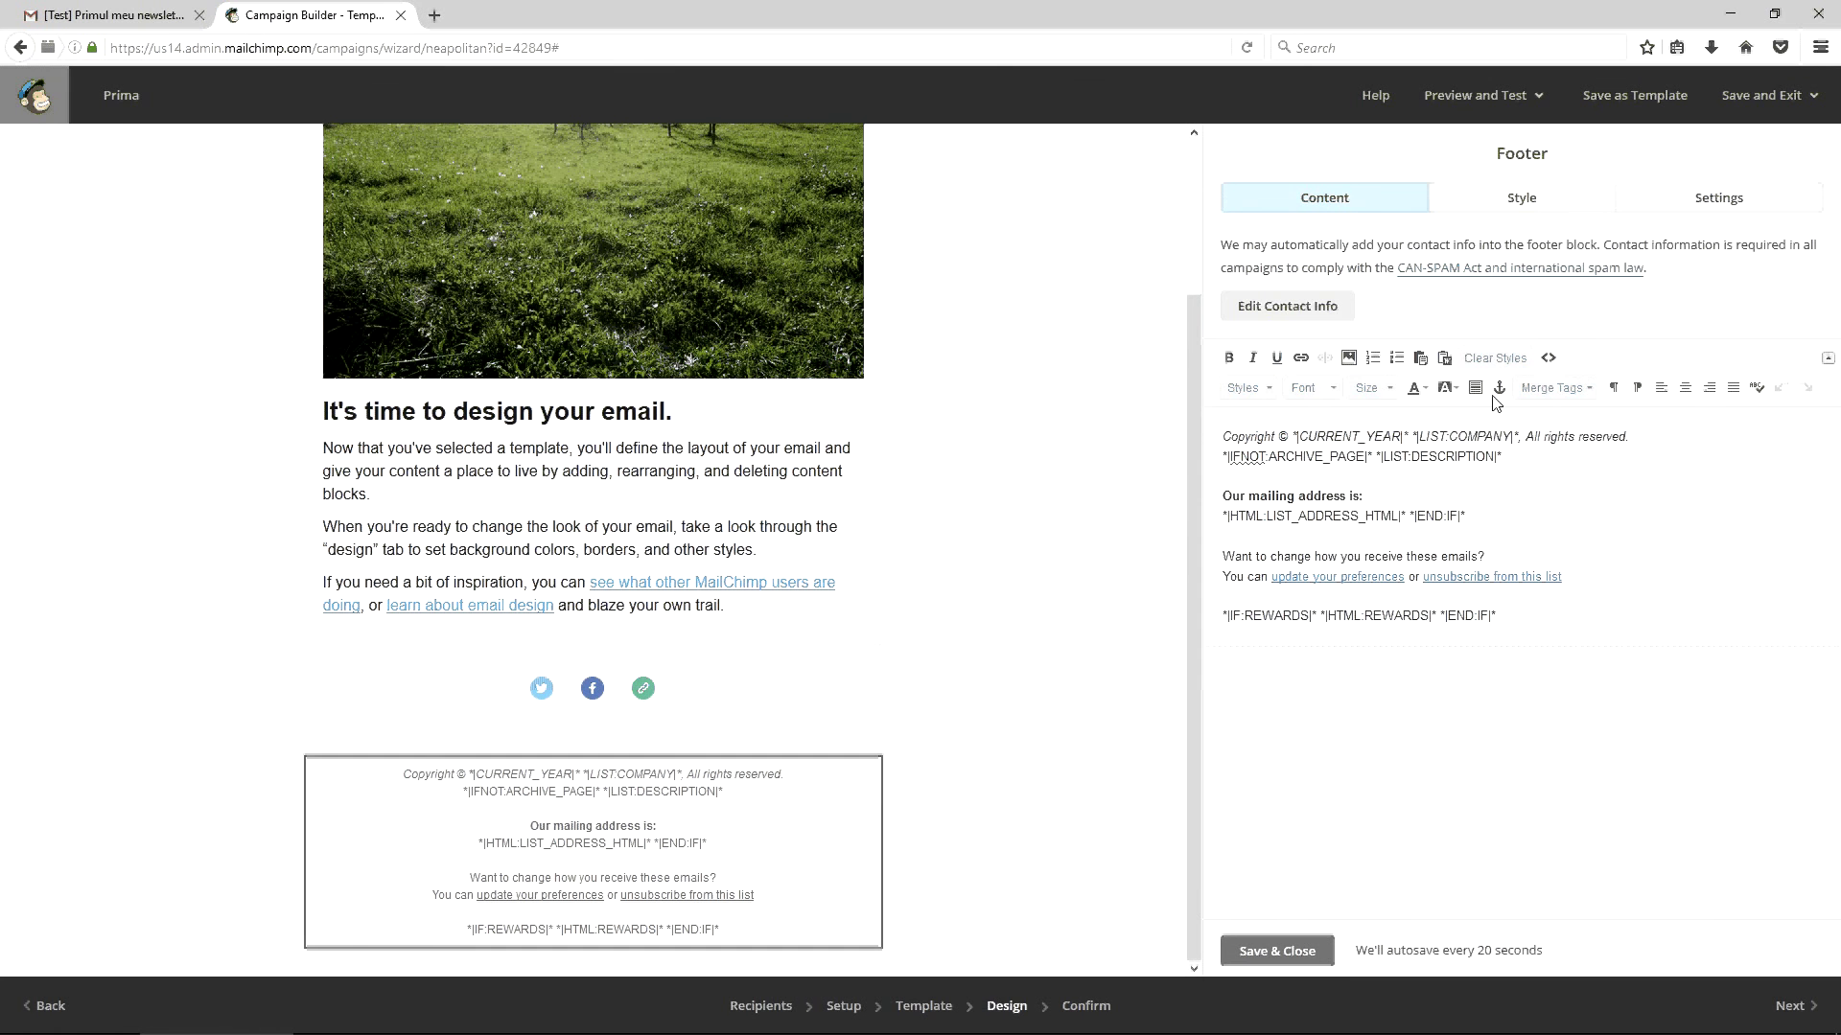
left_click(1547, 359)
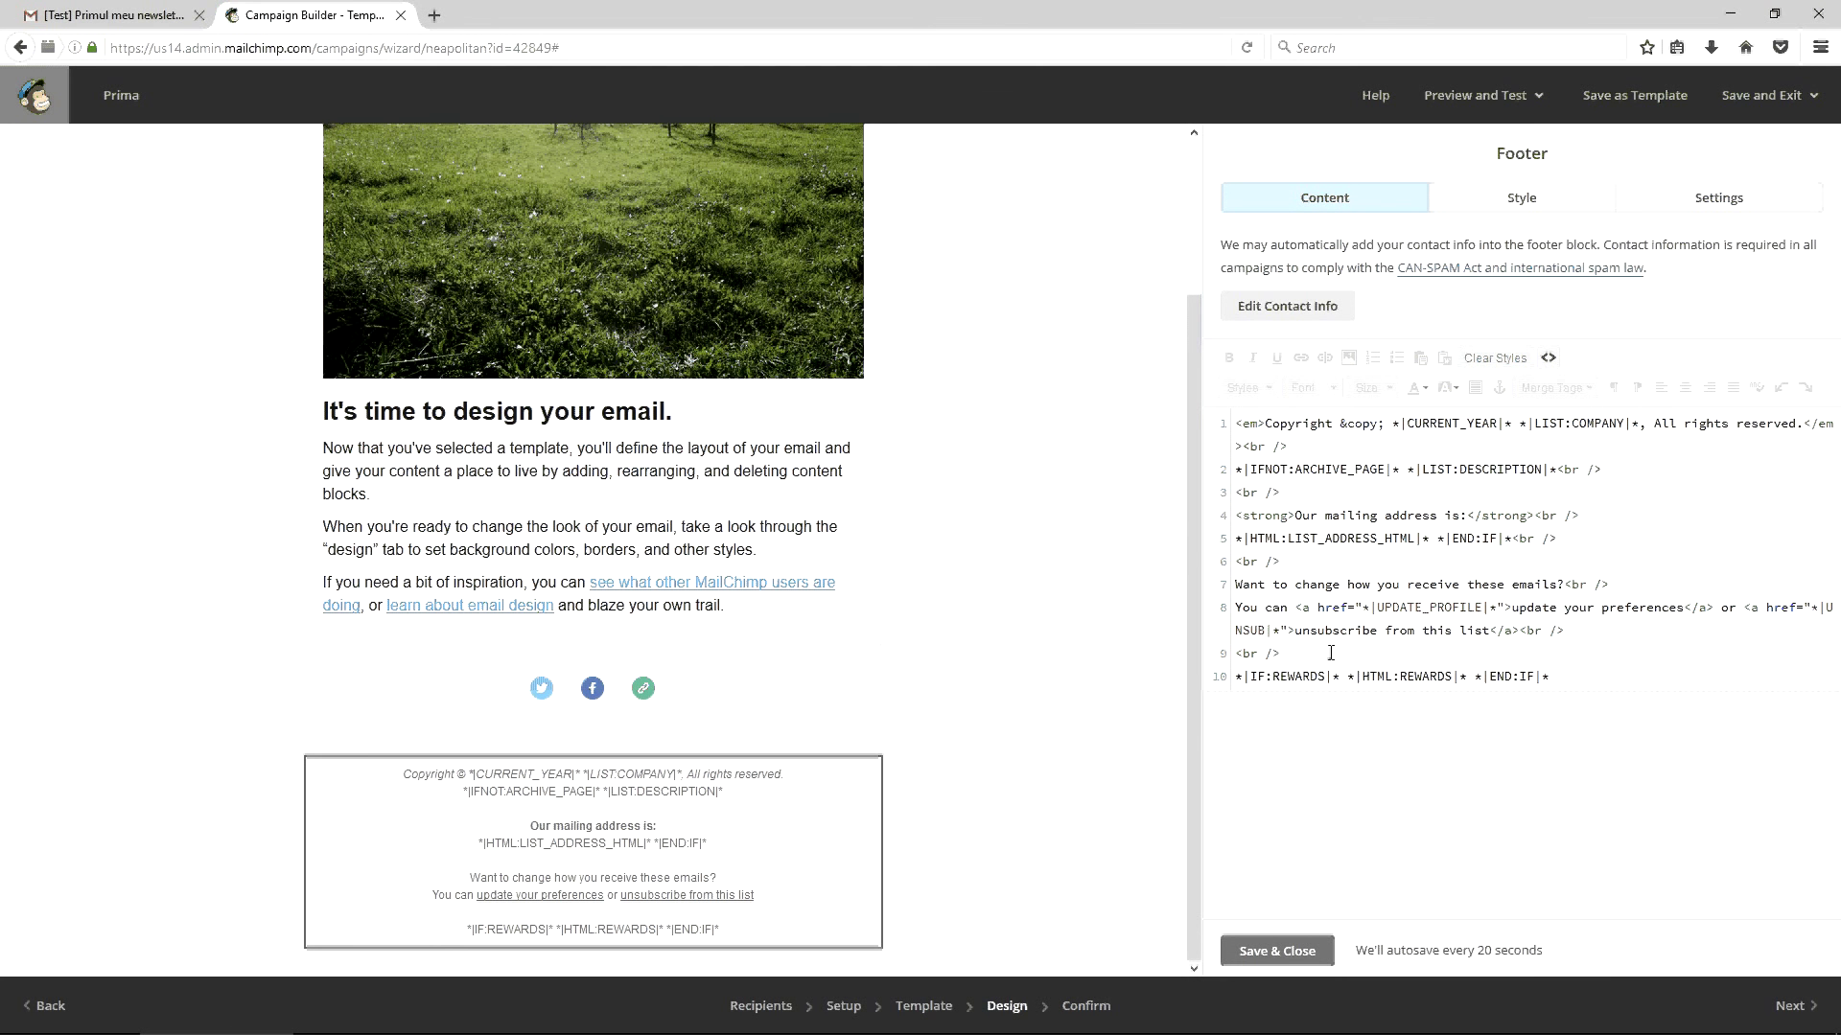
left_click_drag(1332, 677, 1238, 684)
left_click(1240, 682)
left_click_drag(1338, 679, 1235, 678)
left_click(1241, 678)
left_click(1340, 677)
left_click_drag(1346, 677, 1444, 677)
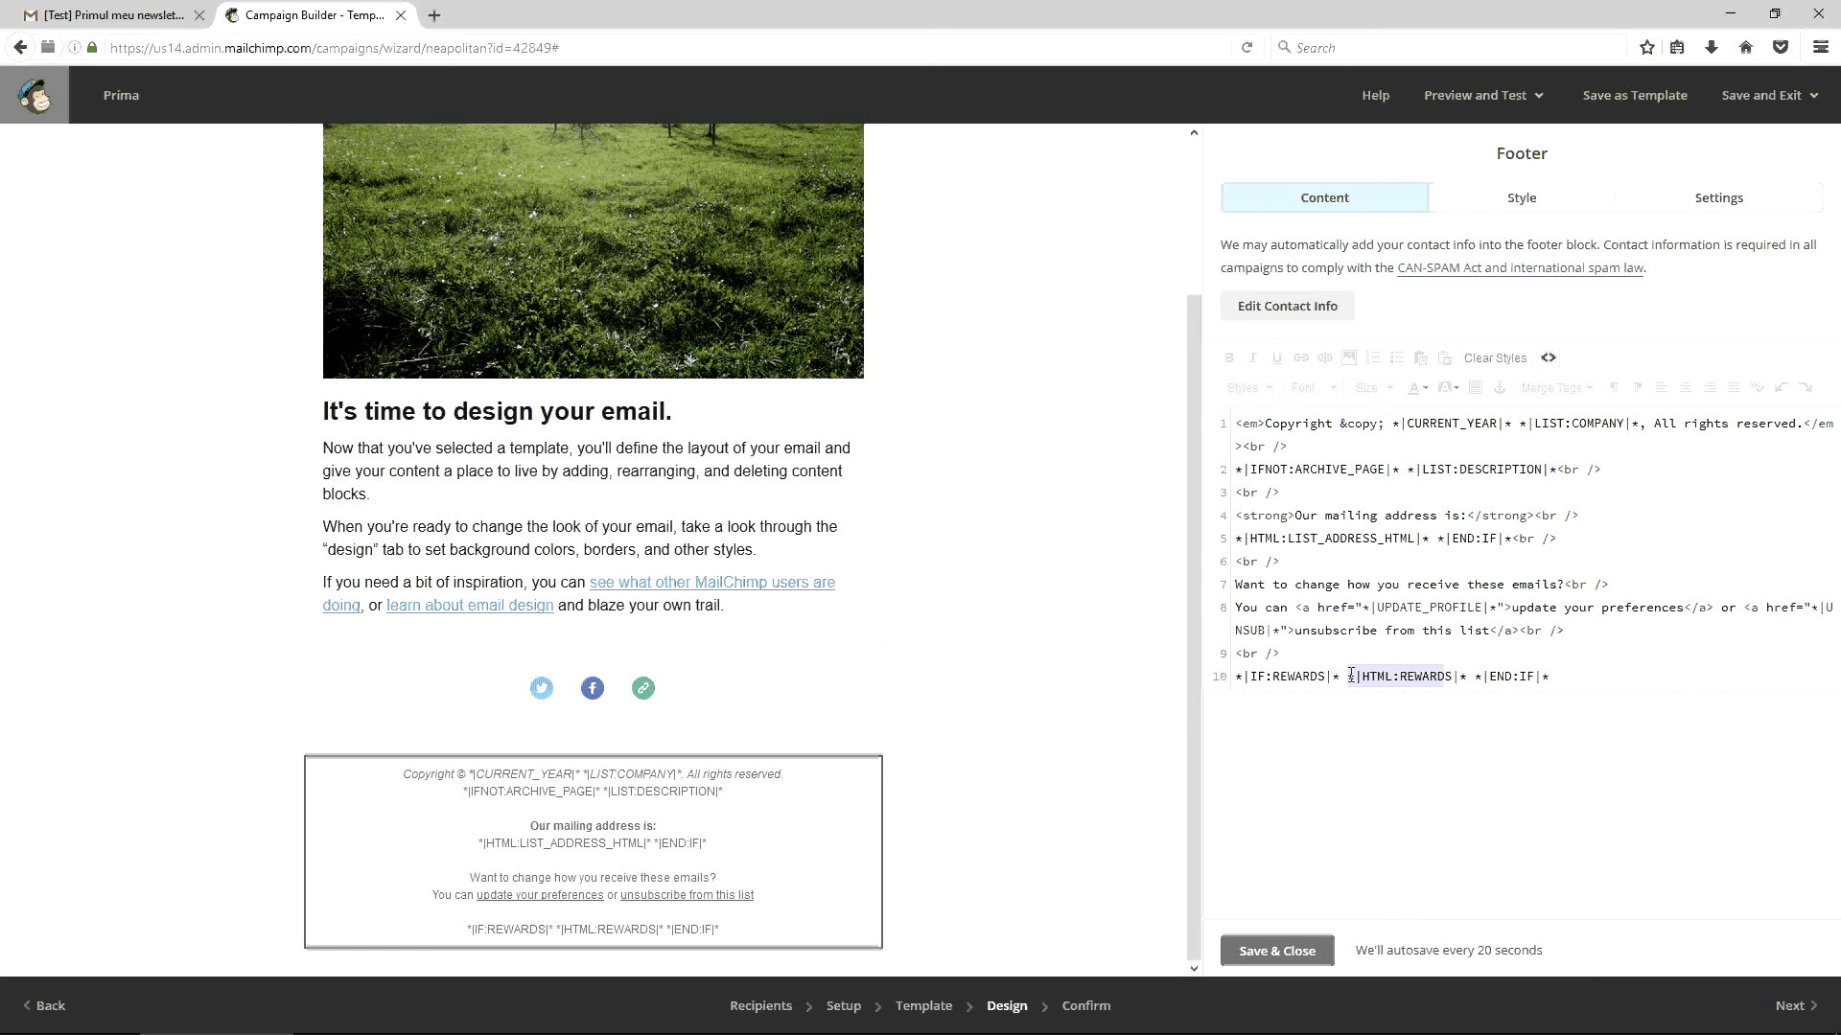
left_click(1295, 677)
left_click_drag(1340, 678, 1234, 681)
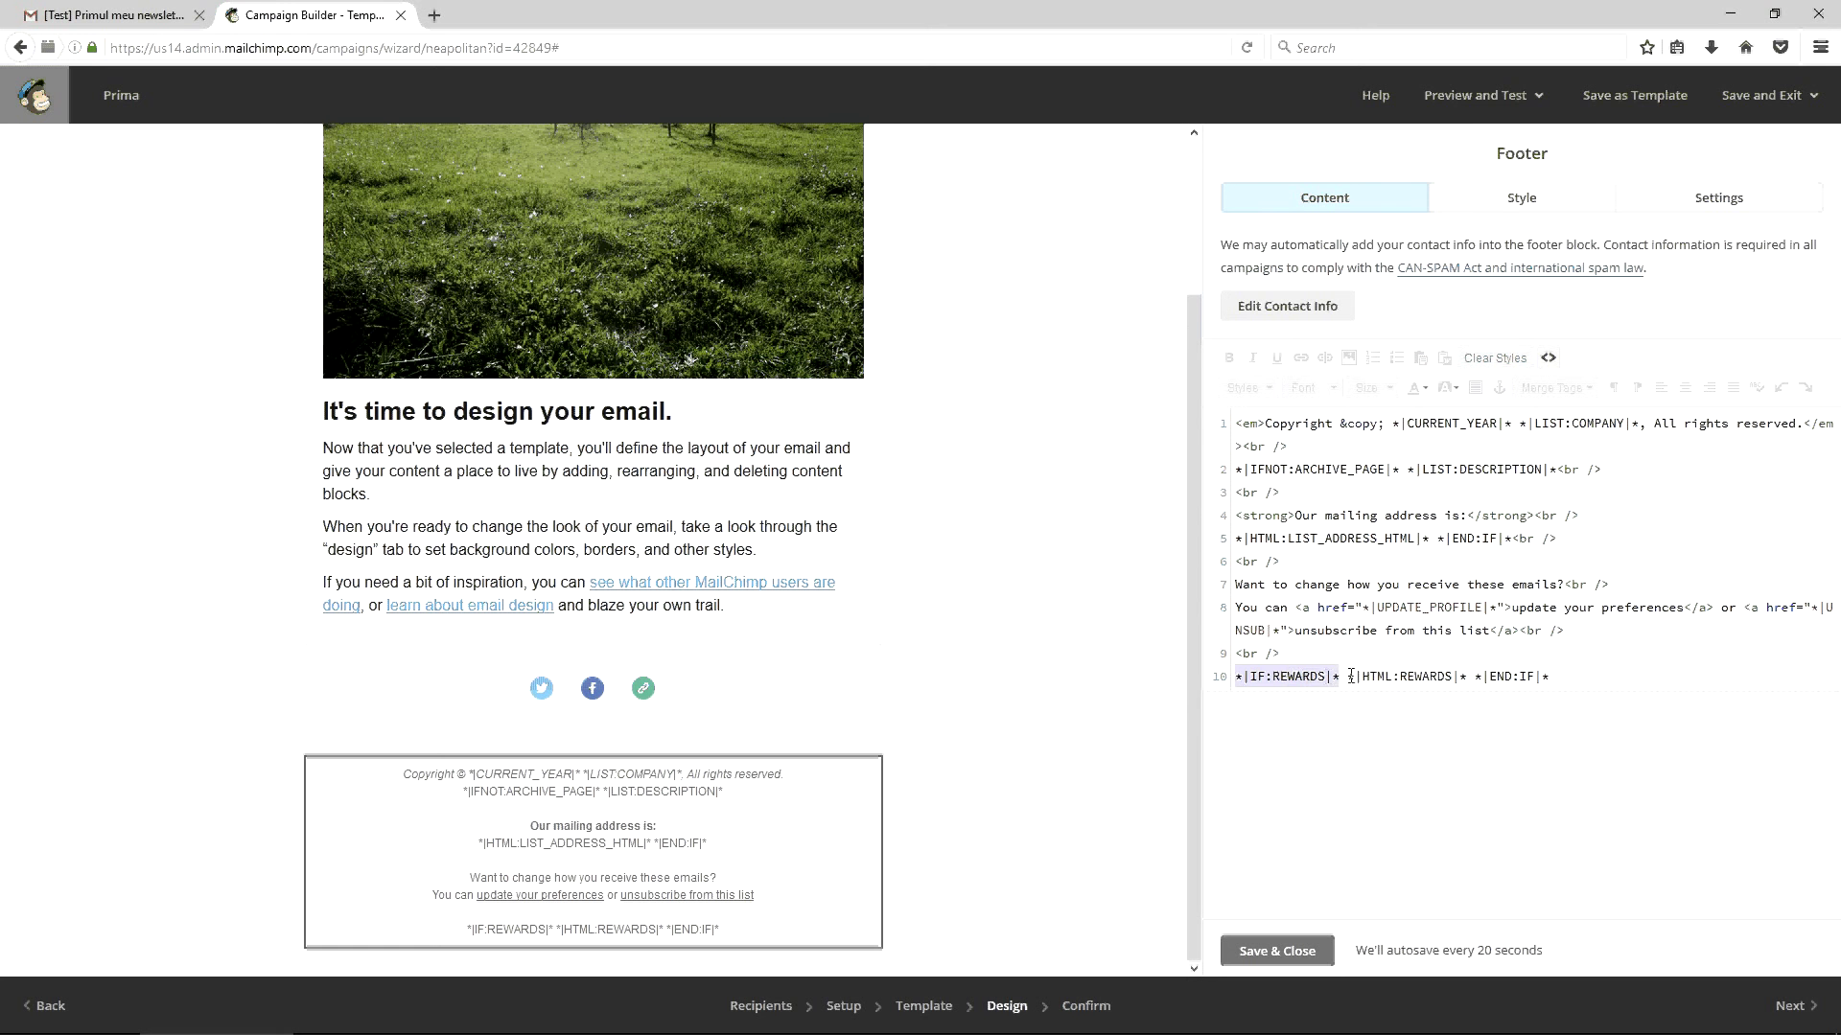
left_click_drag(1347, 677, 1465, 670)
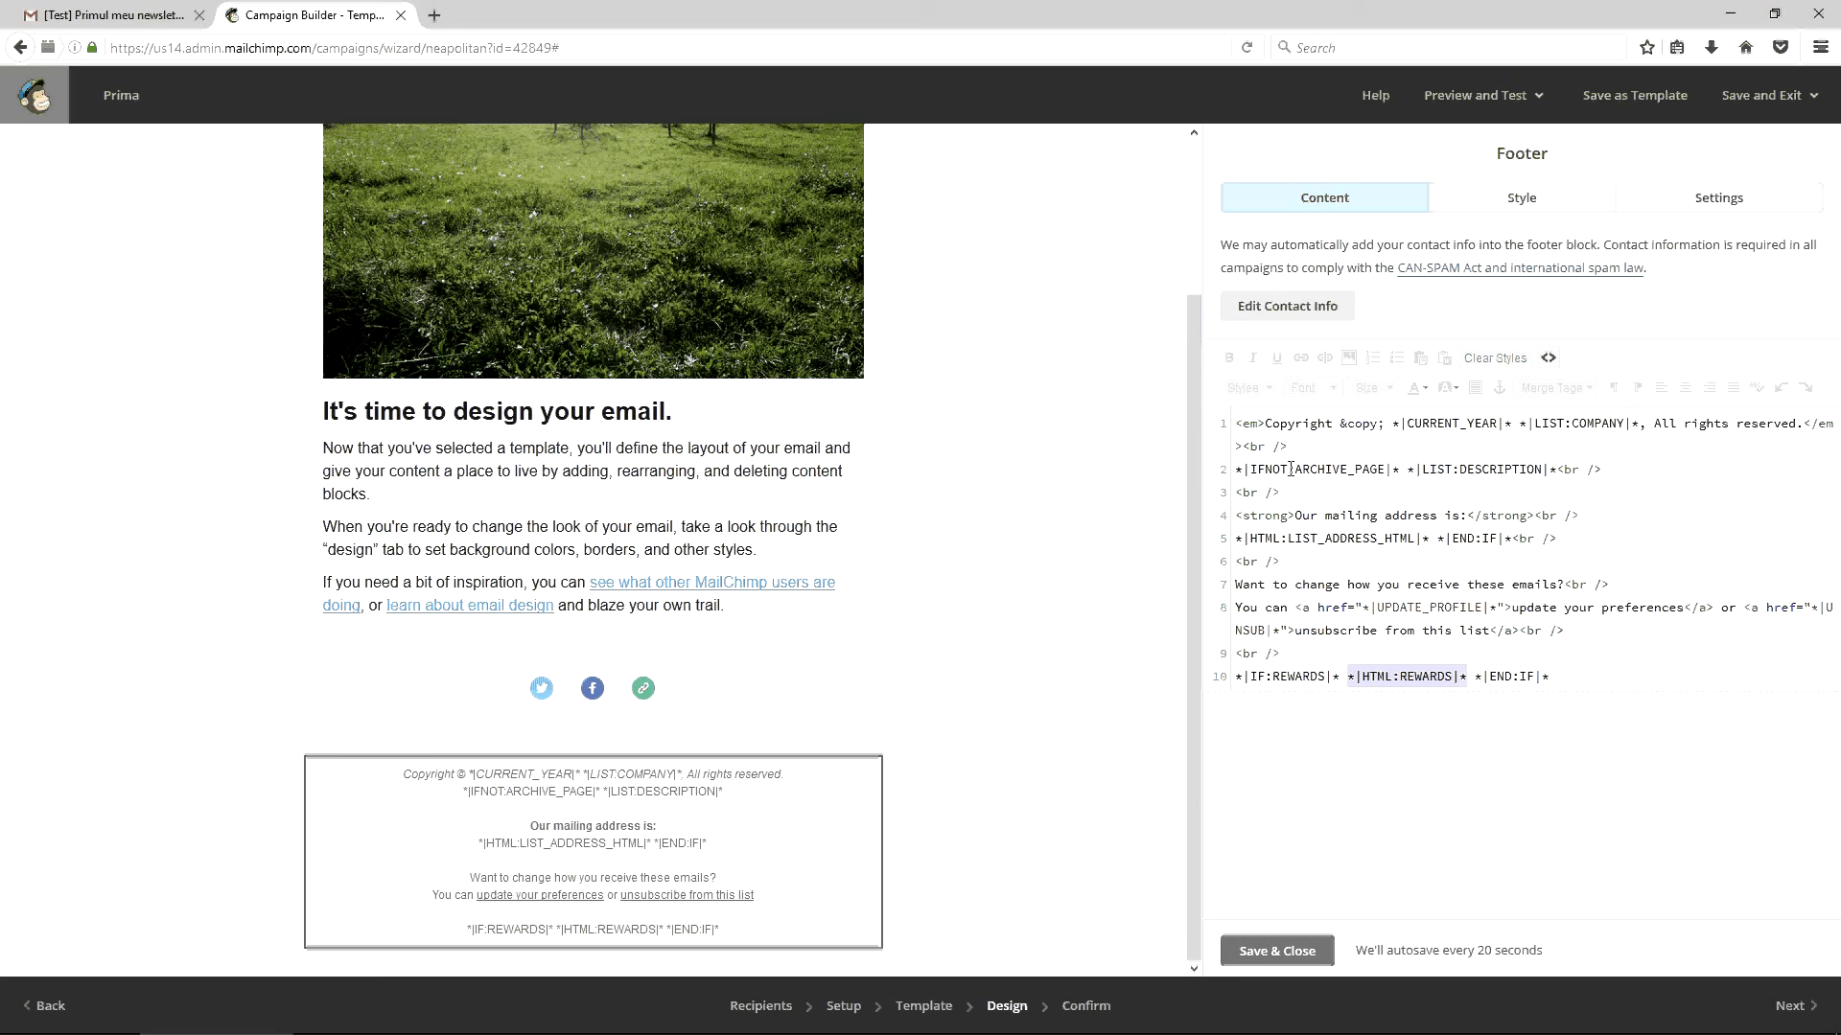
Add parentheses around the *|LIST:COMPANY|* merge tag on the copyright line
left_click(1519, 425)
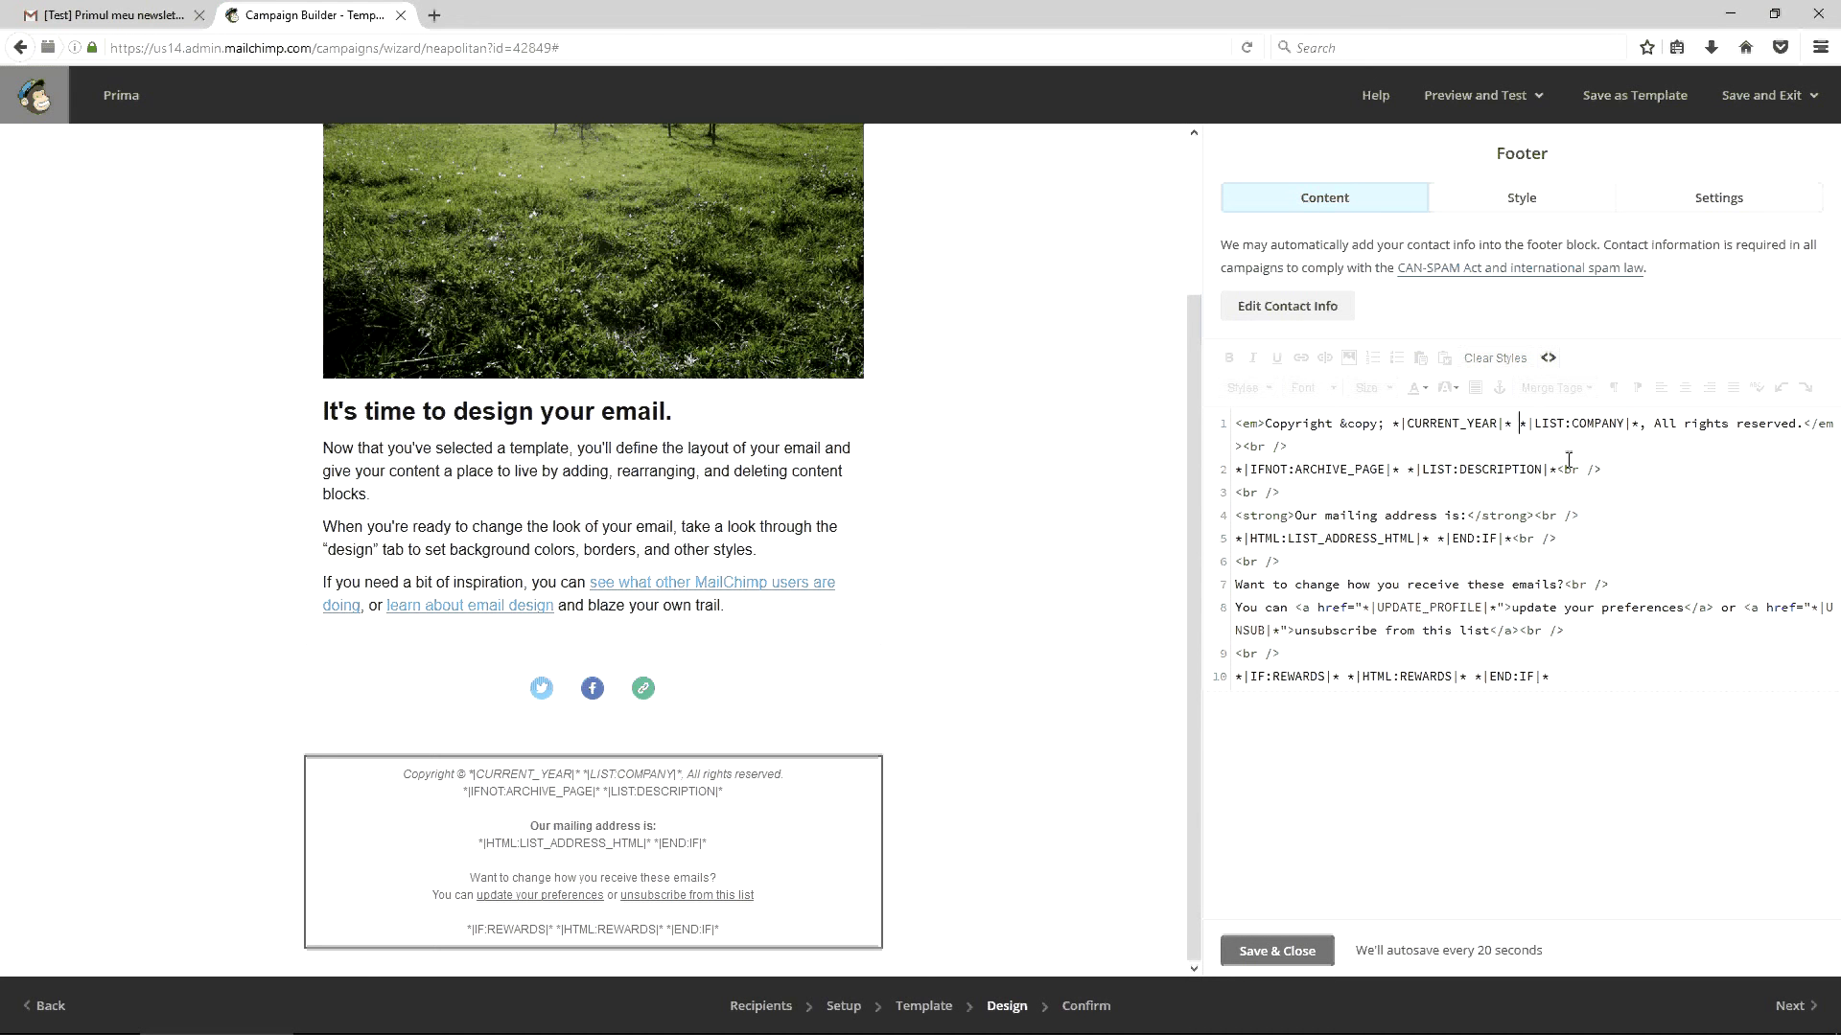
type("(")
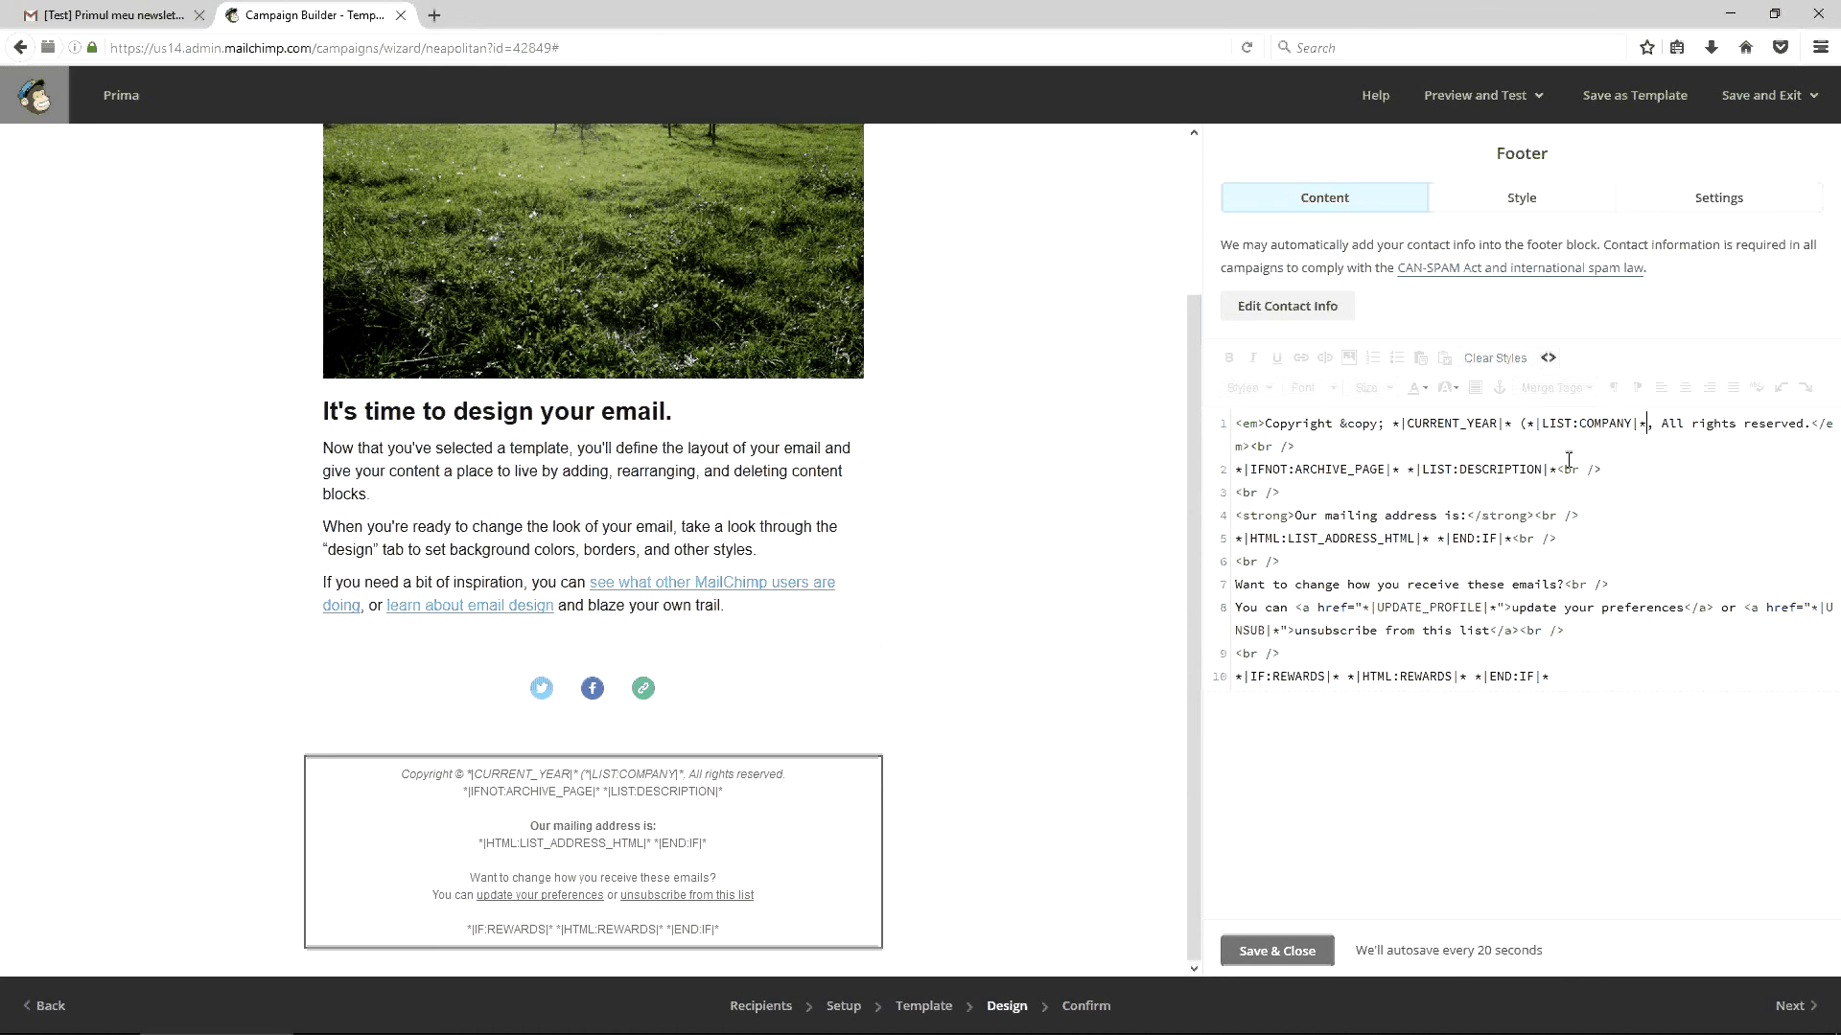
type(")")
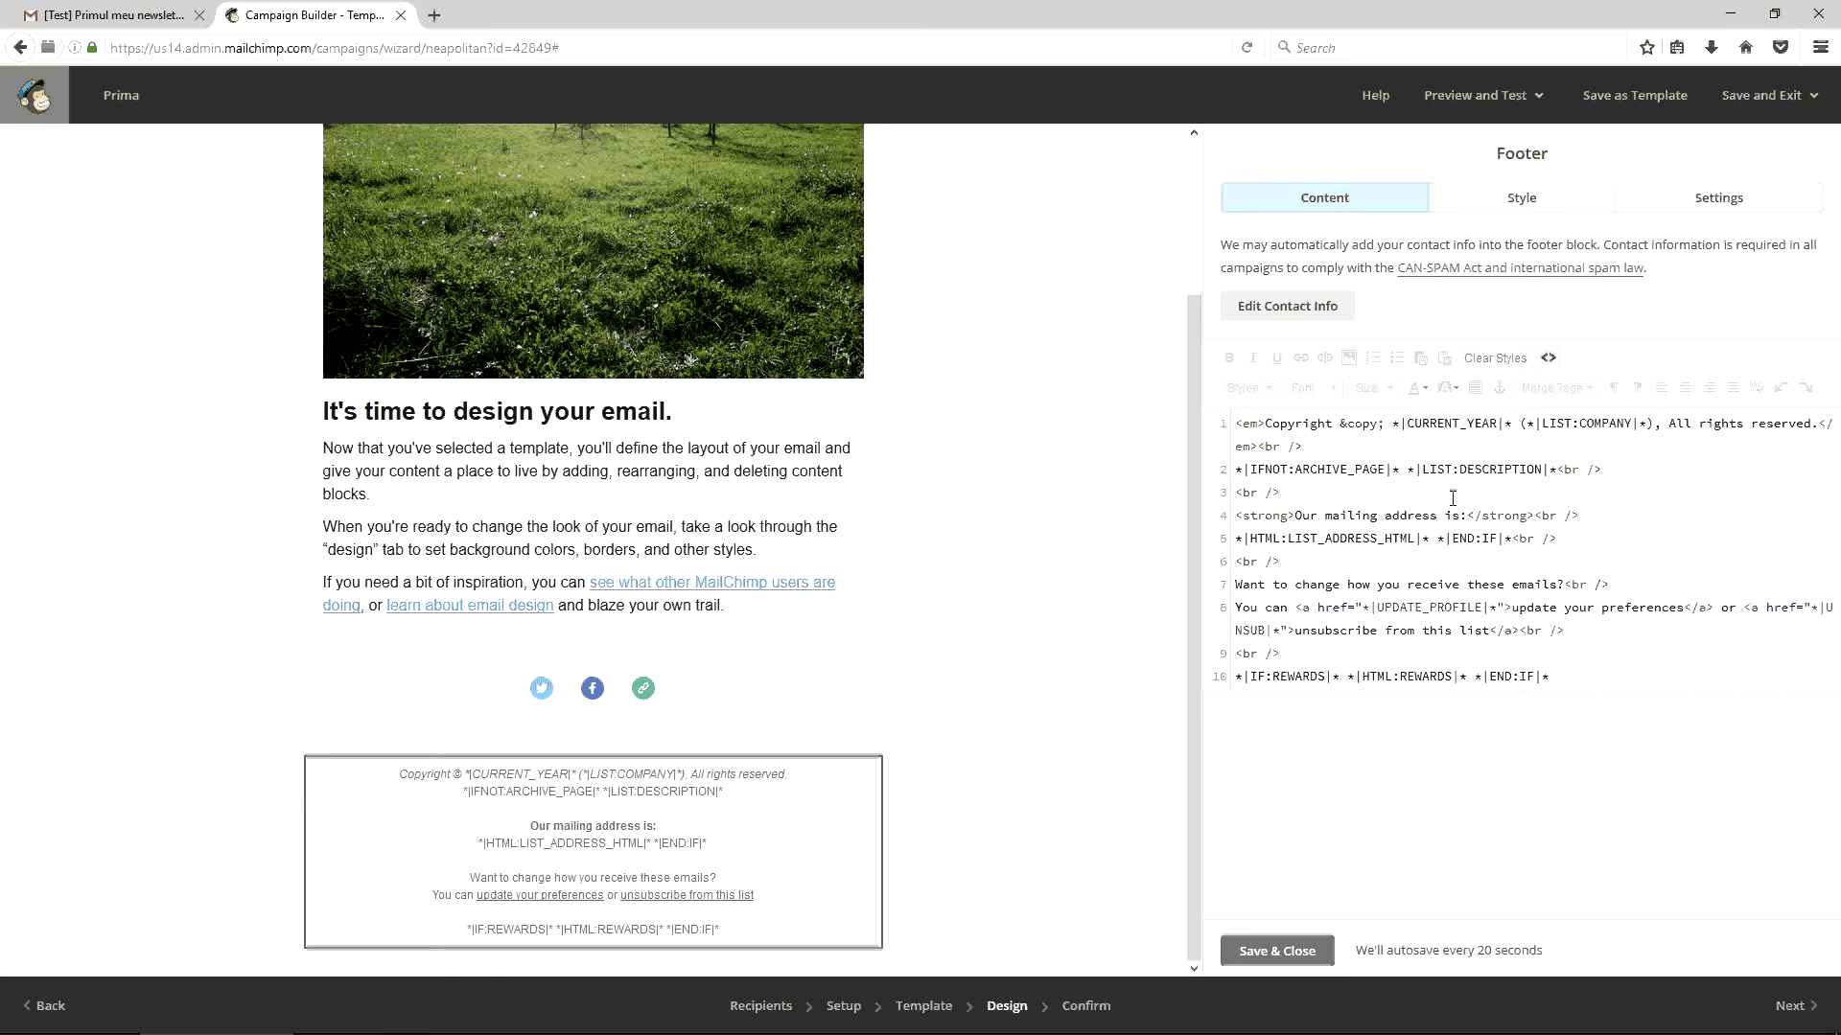
key("alt+Tab")
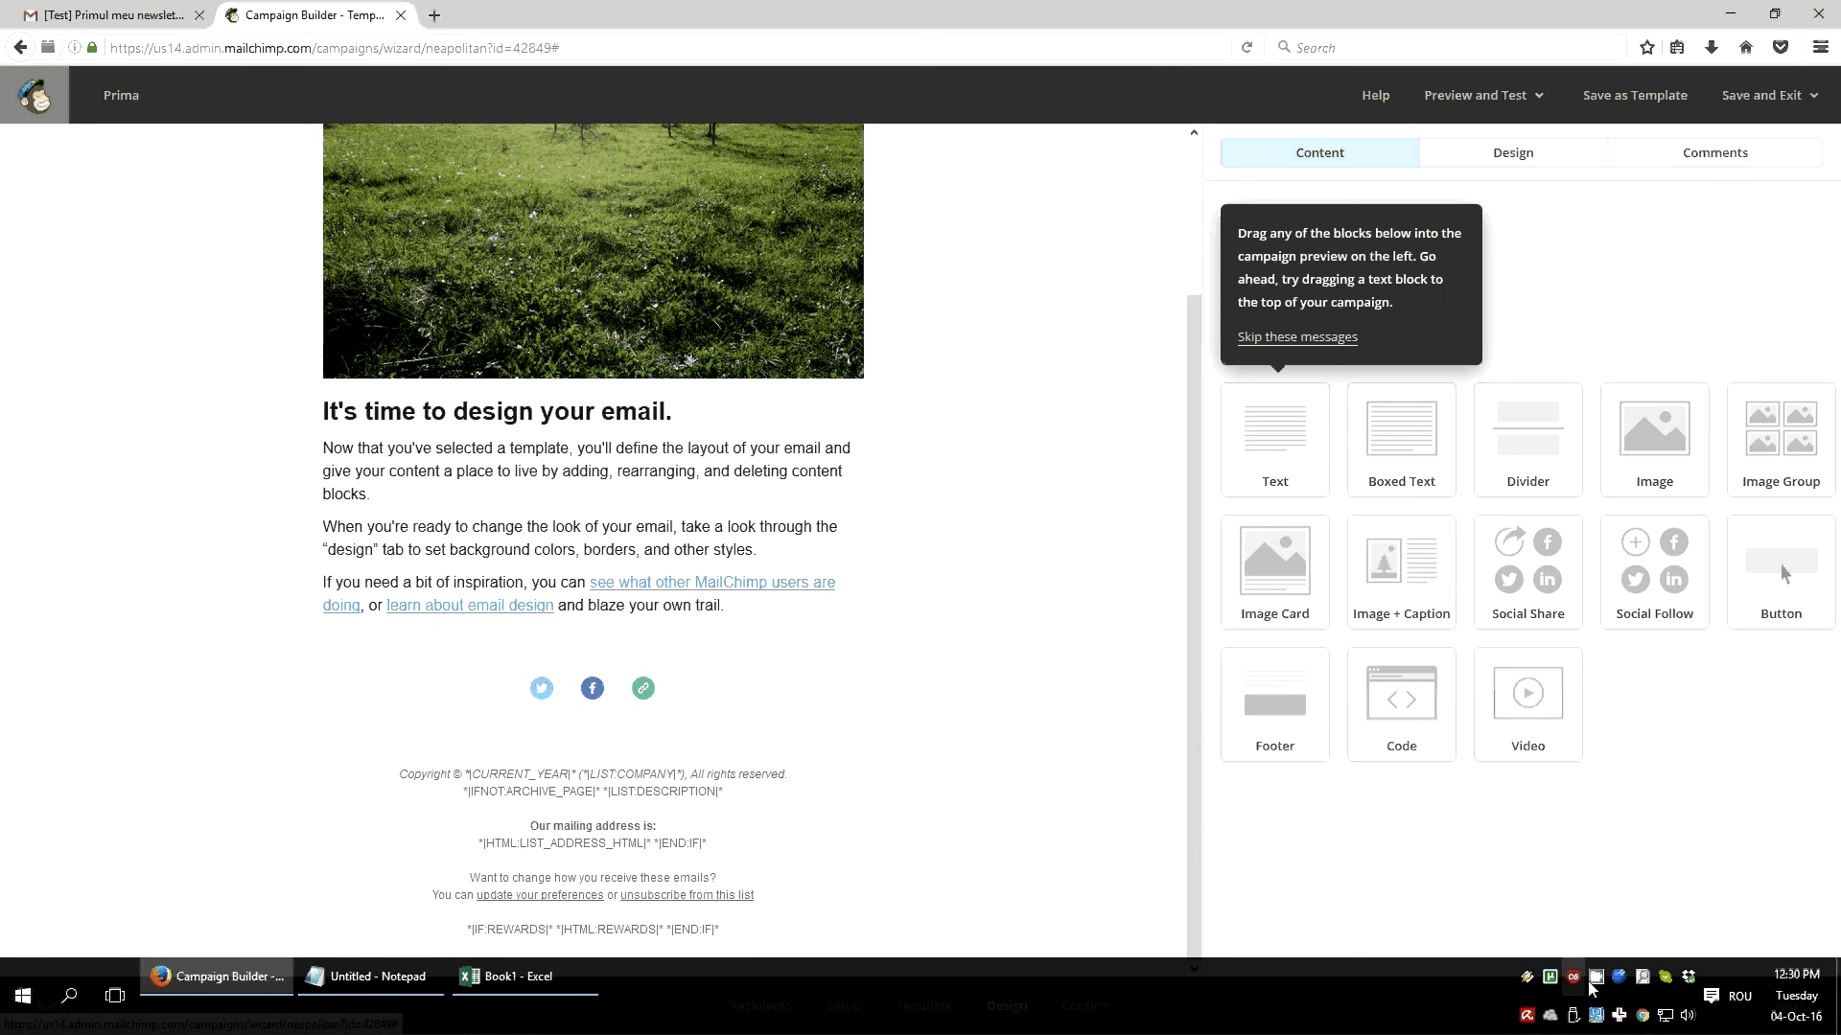
Change the text block's heading to 'Titlu de newsletter' in the HTML source
left_click(1594, 978)
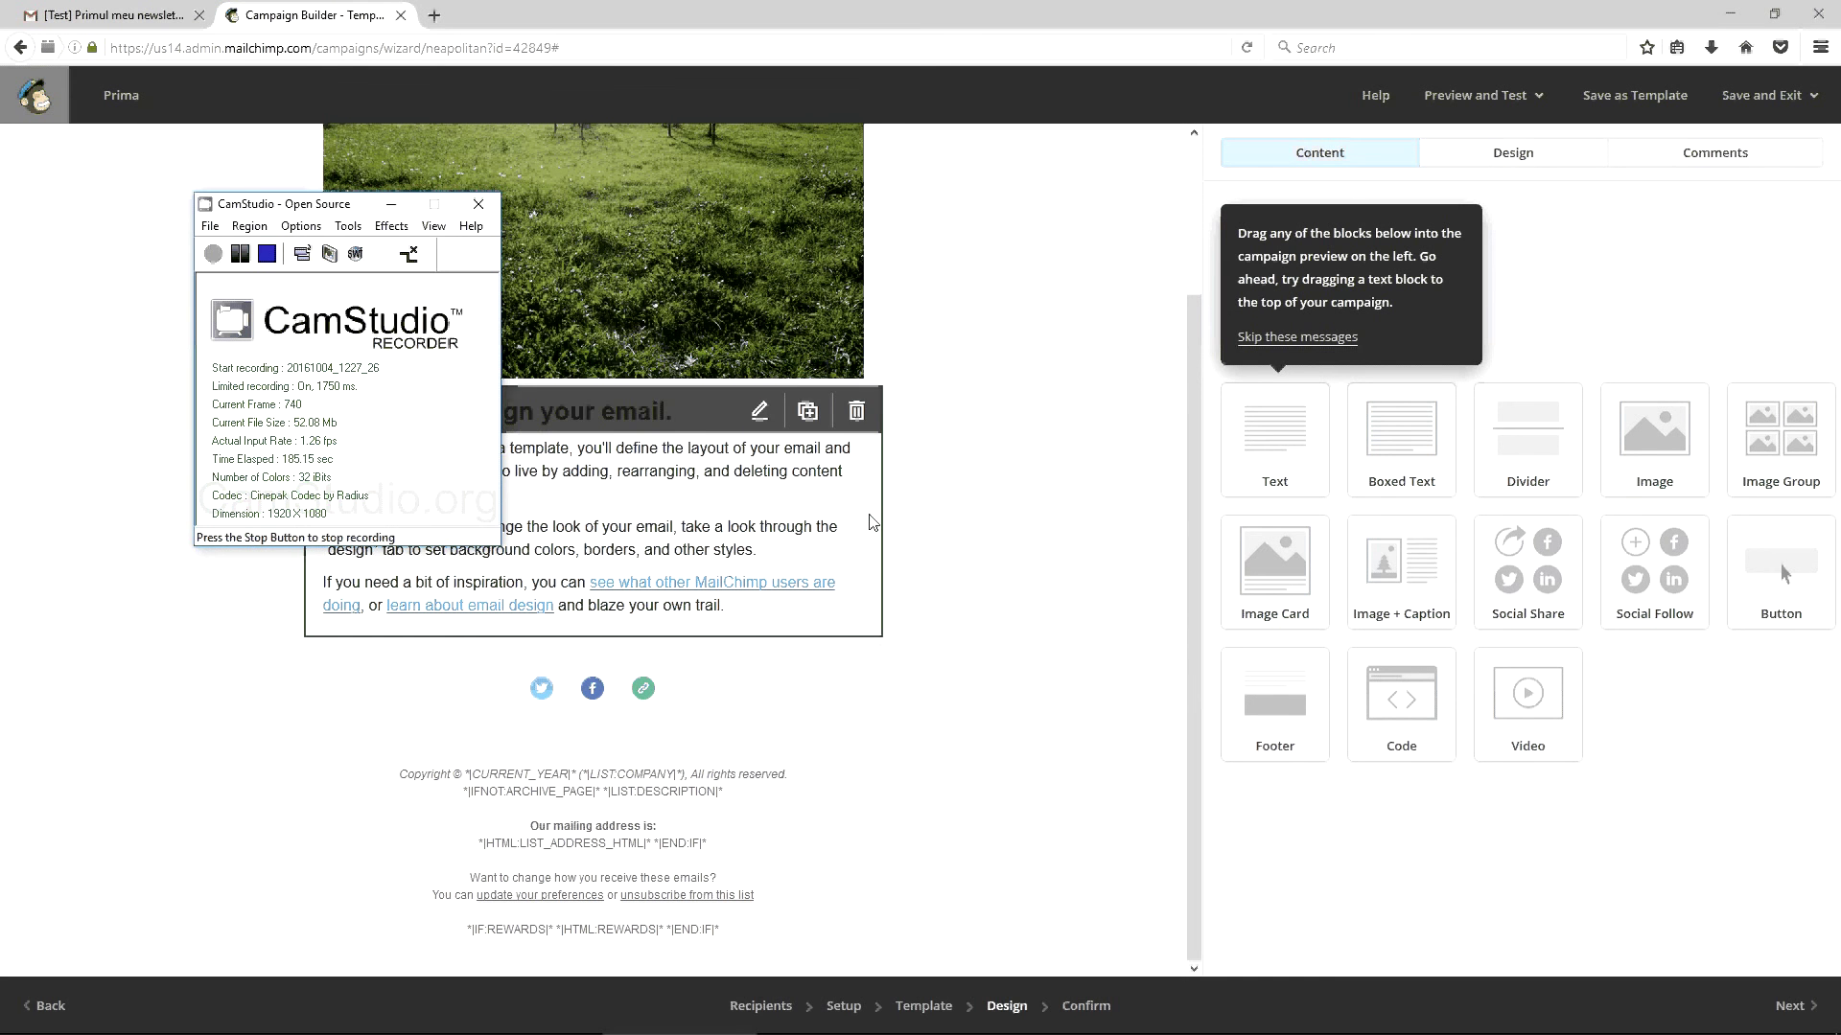
left_click(1041, 406)
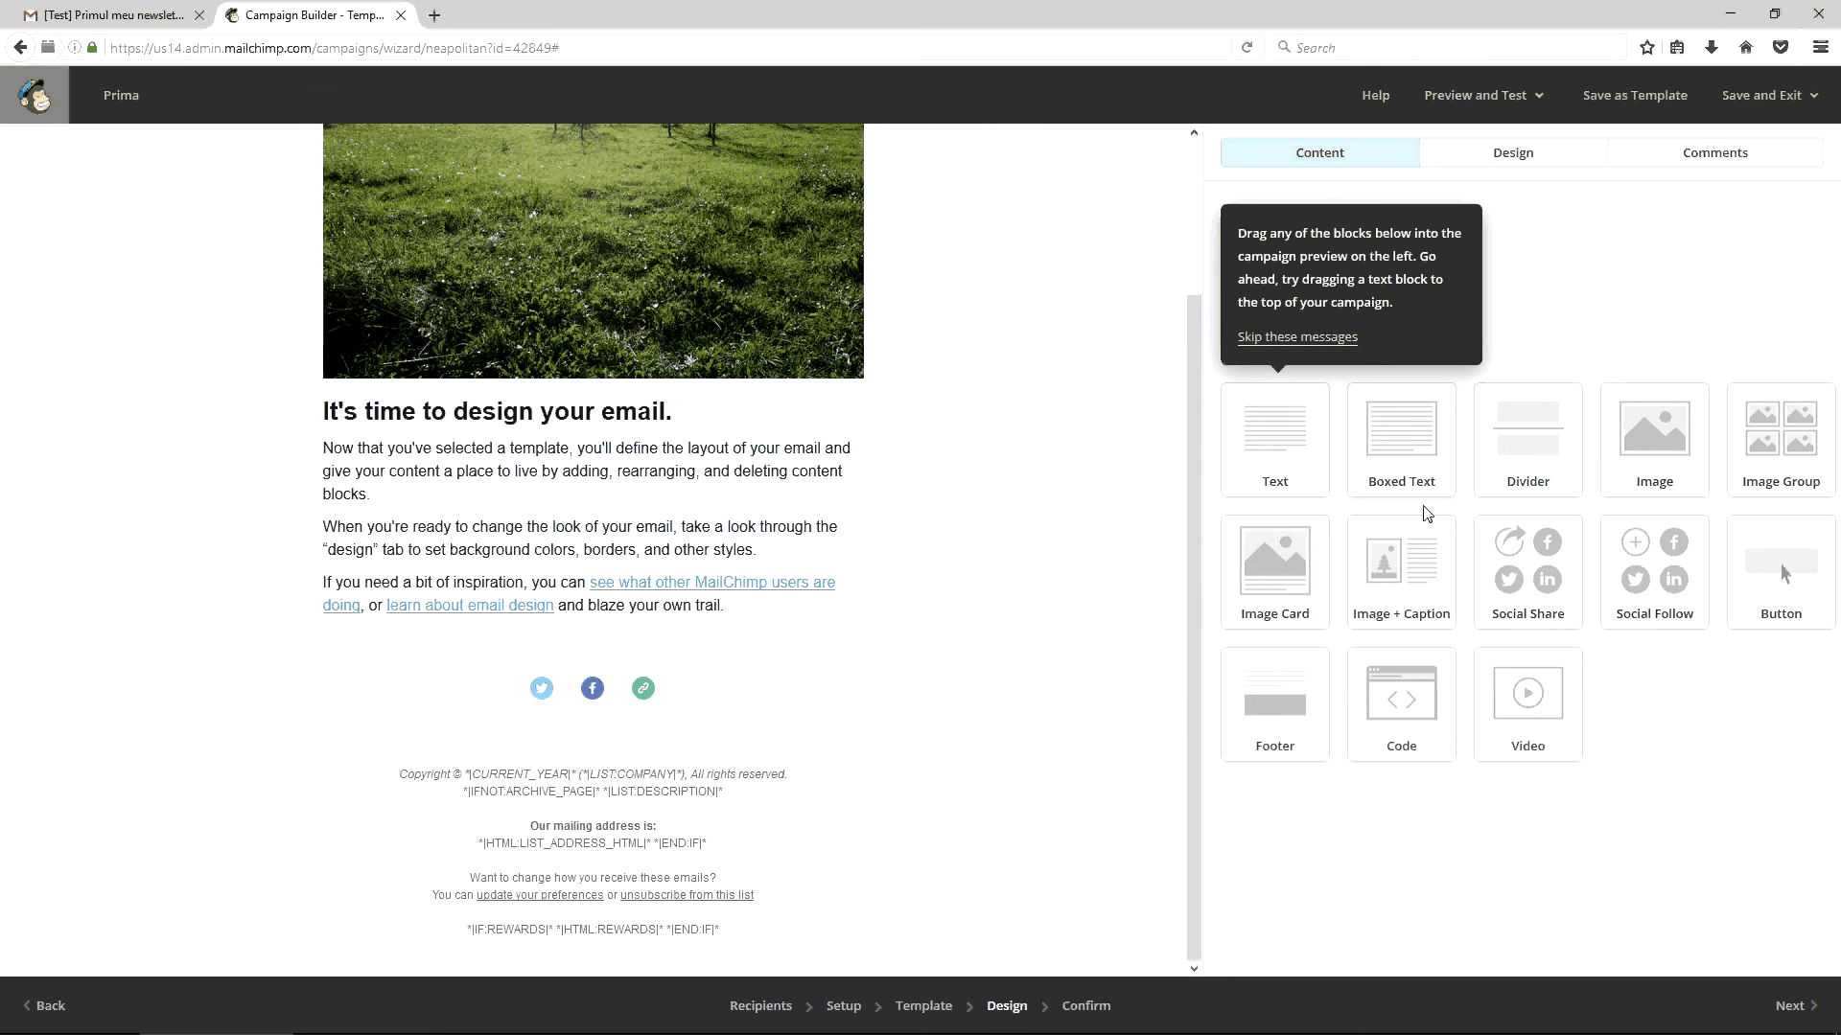
left_click(806, 439)
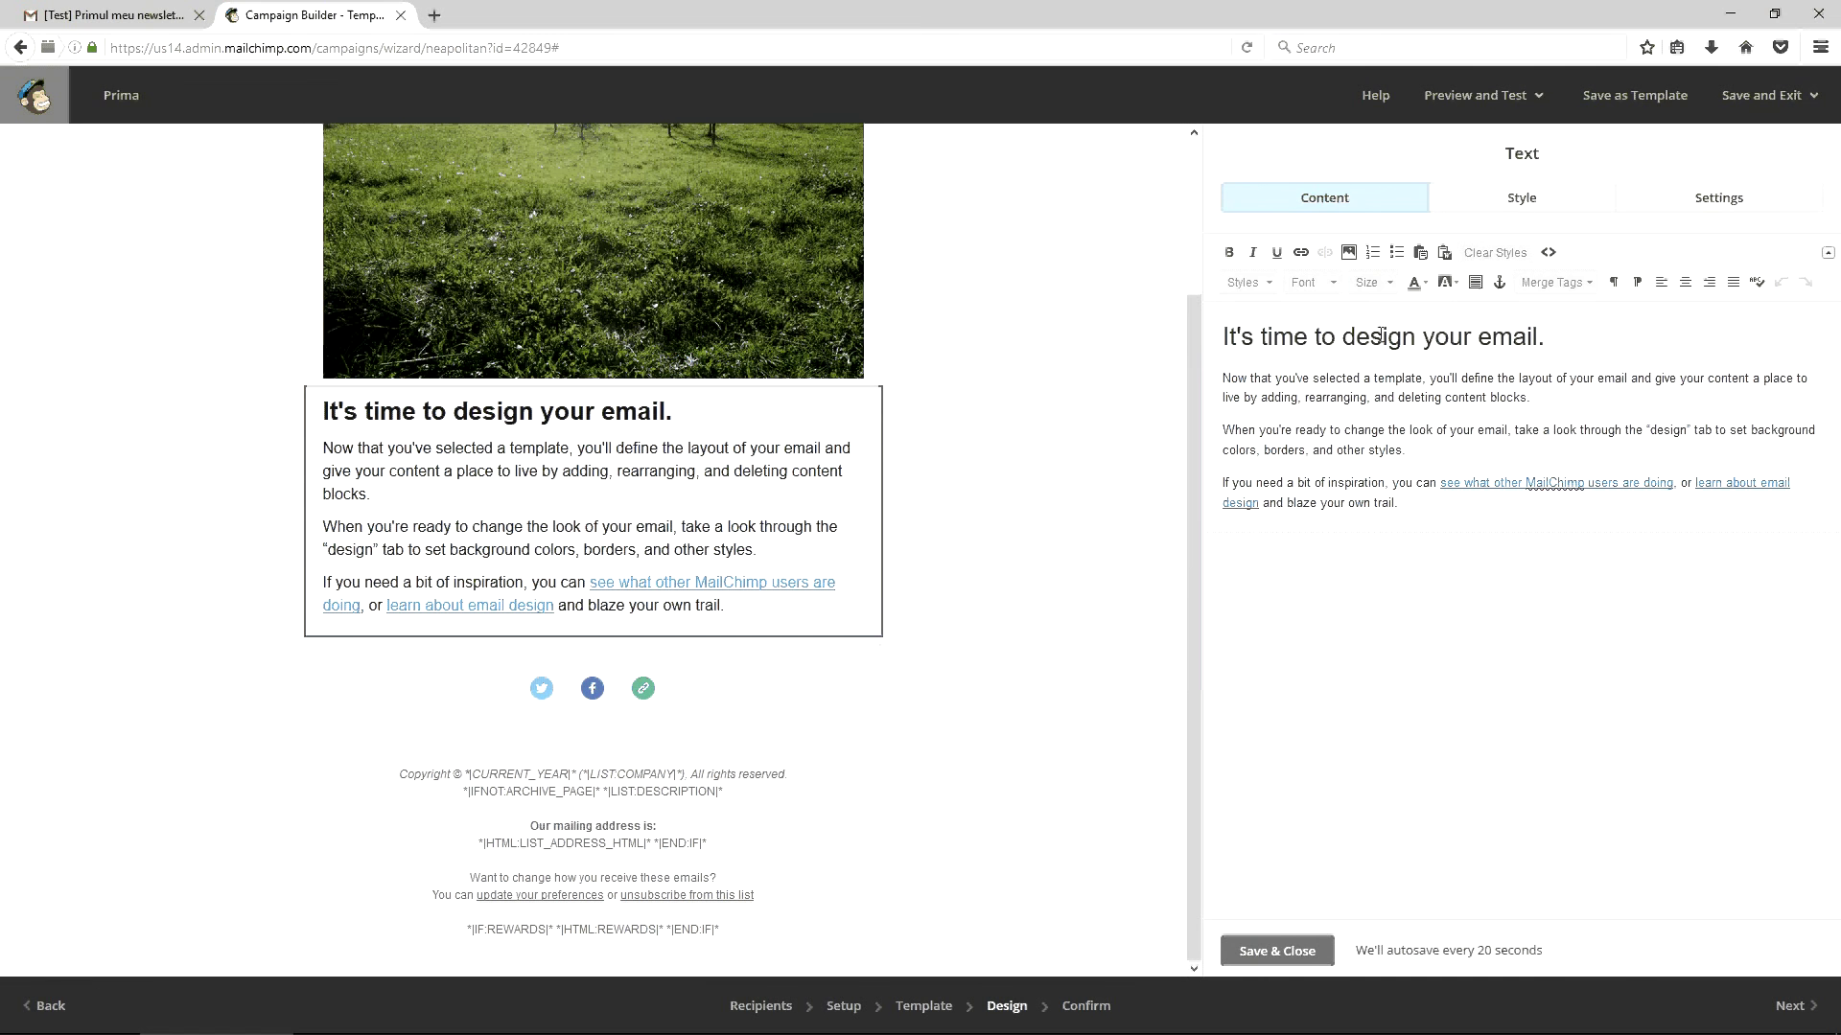
left_click(1547, 254)
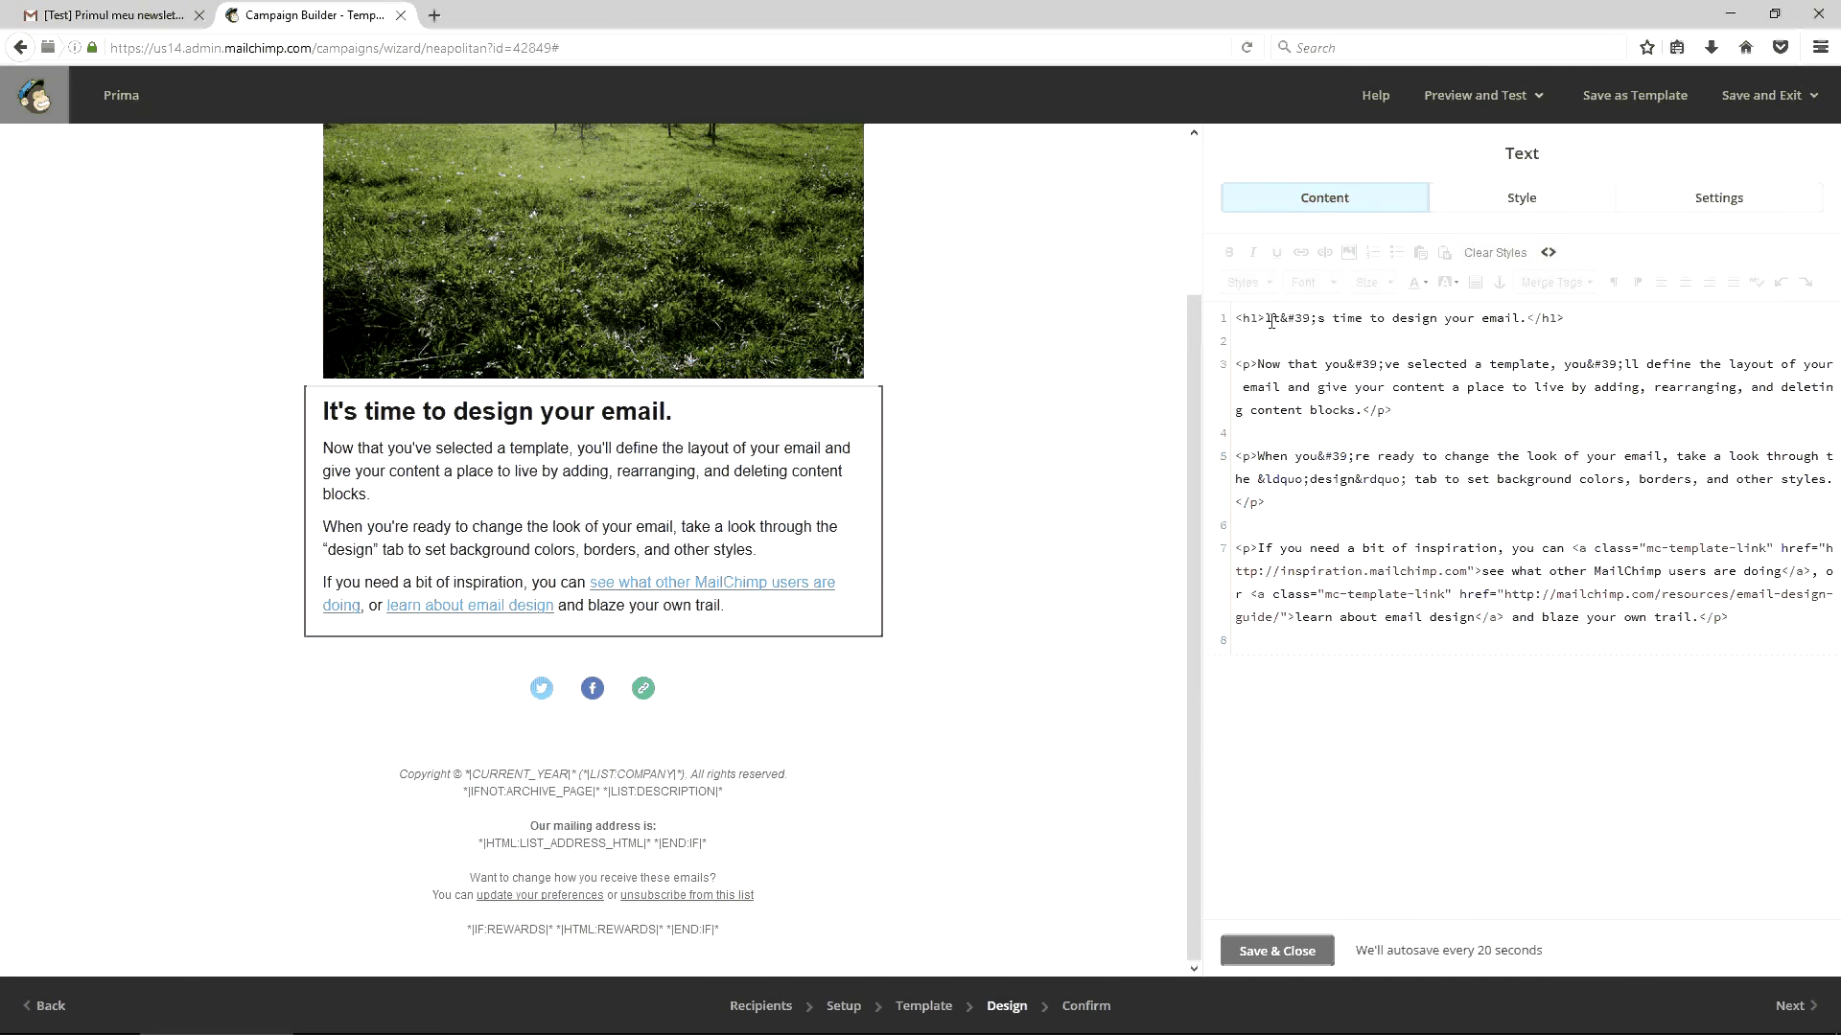
left_click_drag(1265, 317, 1529, 309)
type("Ti")
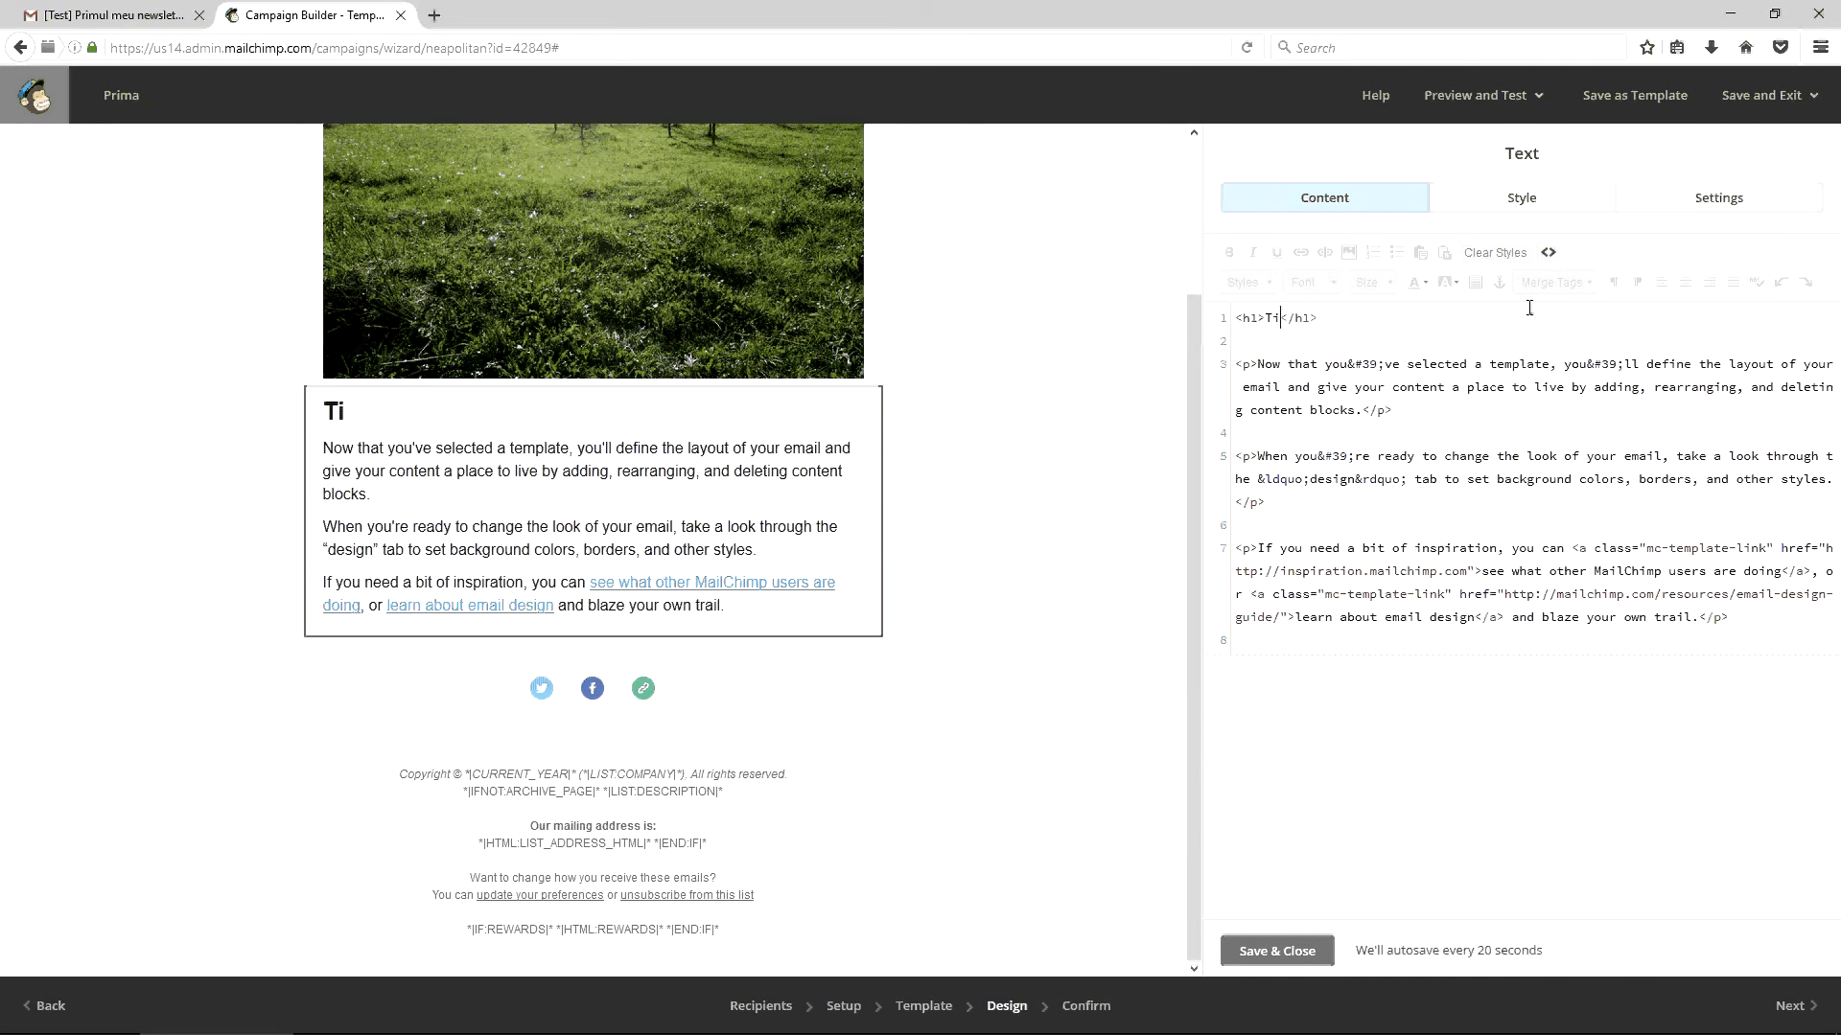
type("tlu de newsletter")
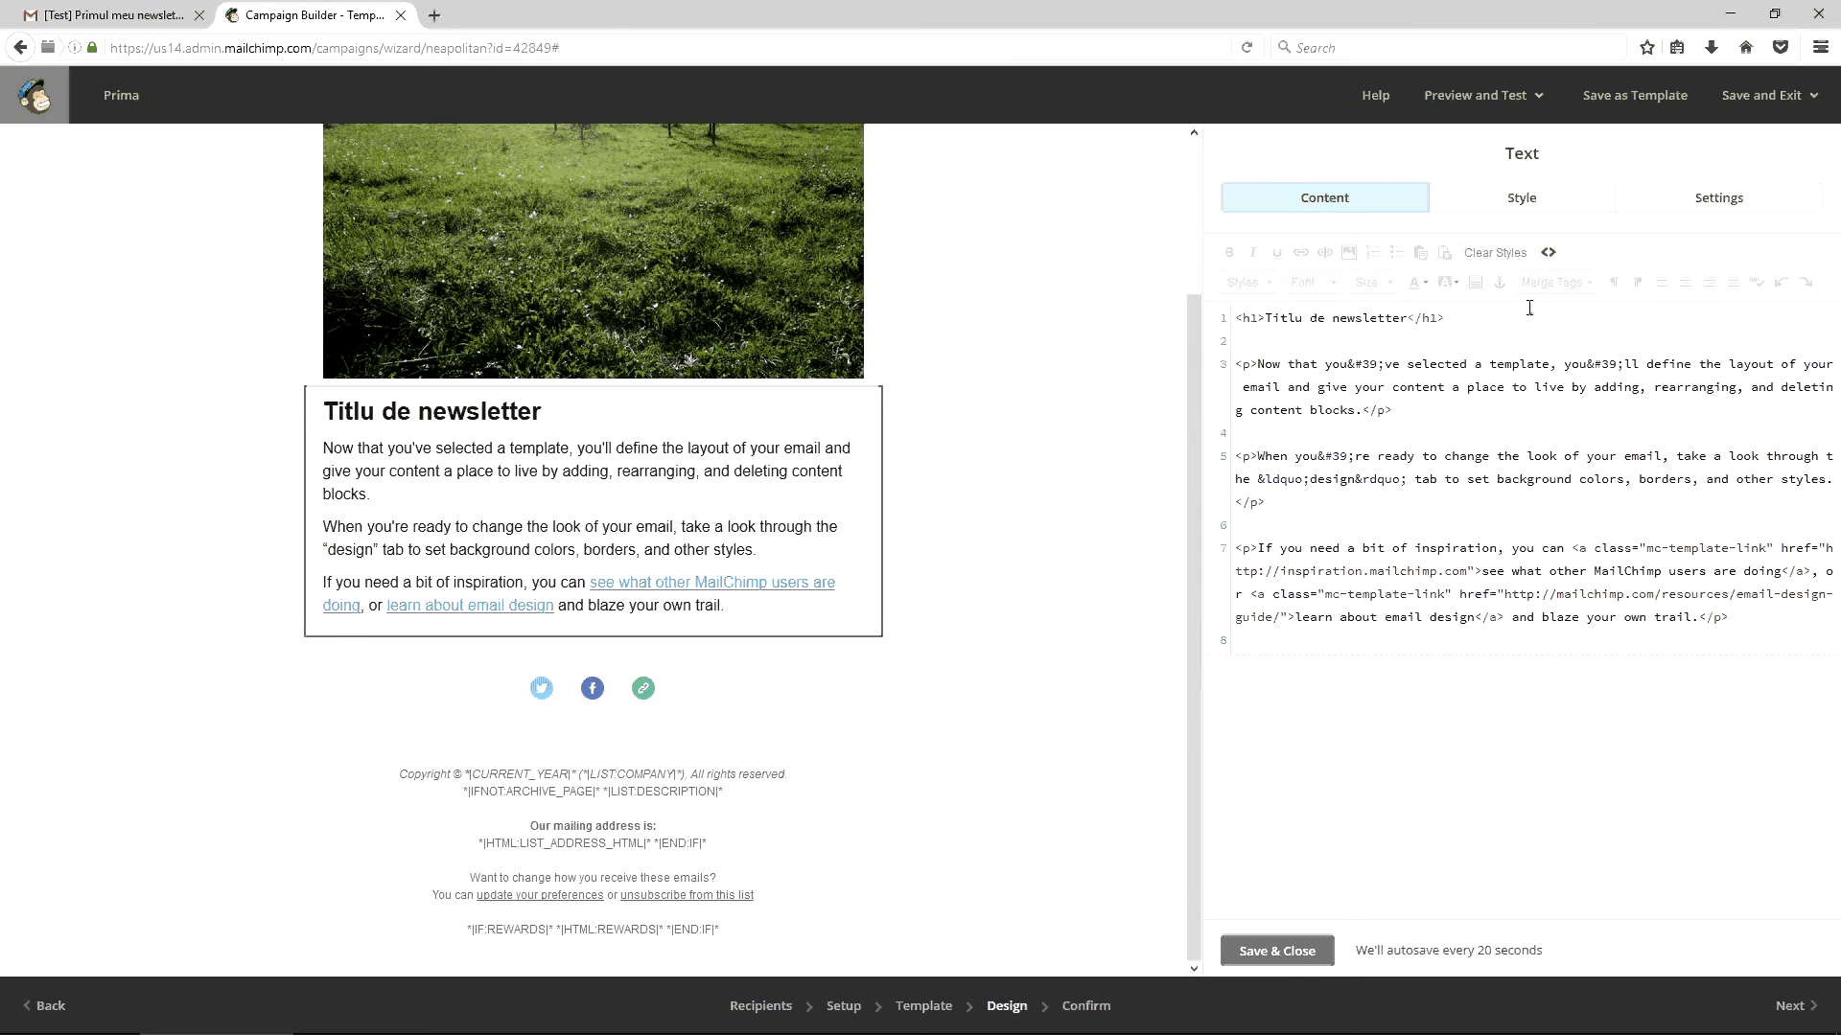
Replace the body paragraphs with the single word 'Test' and save the block
key("shift+ctrl+End")
key("shift+Left")
key("shift+Left")
key("shift+Left")
key("shift+Left")
key("shift+Left")
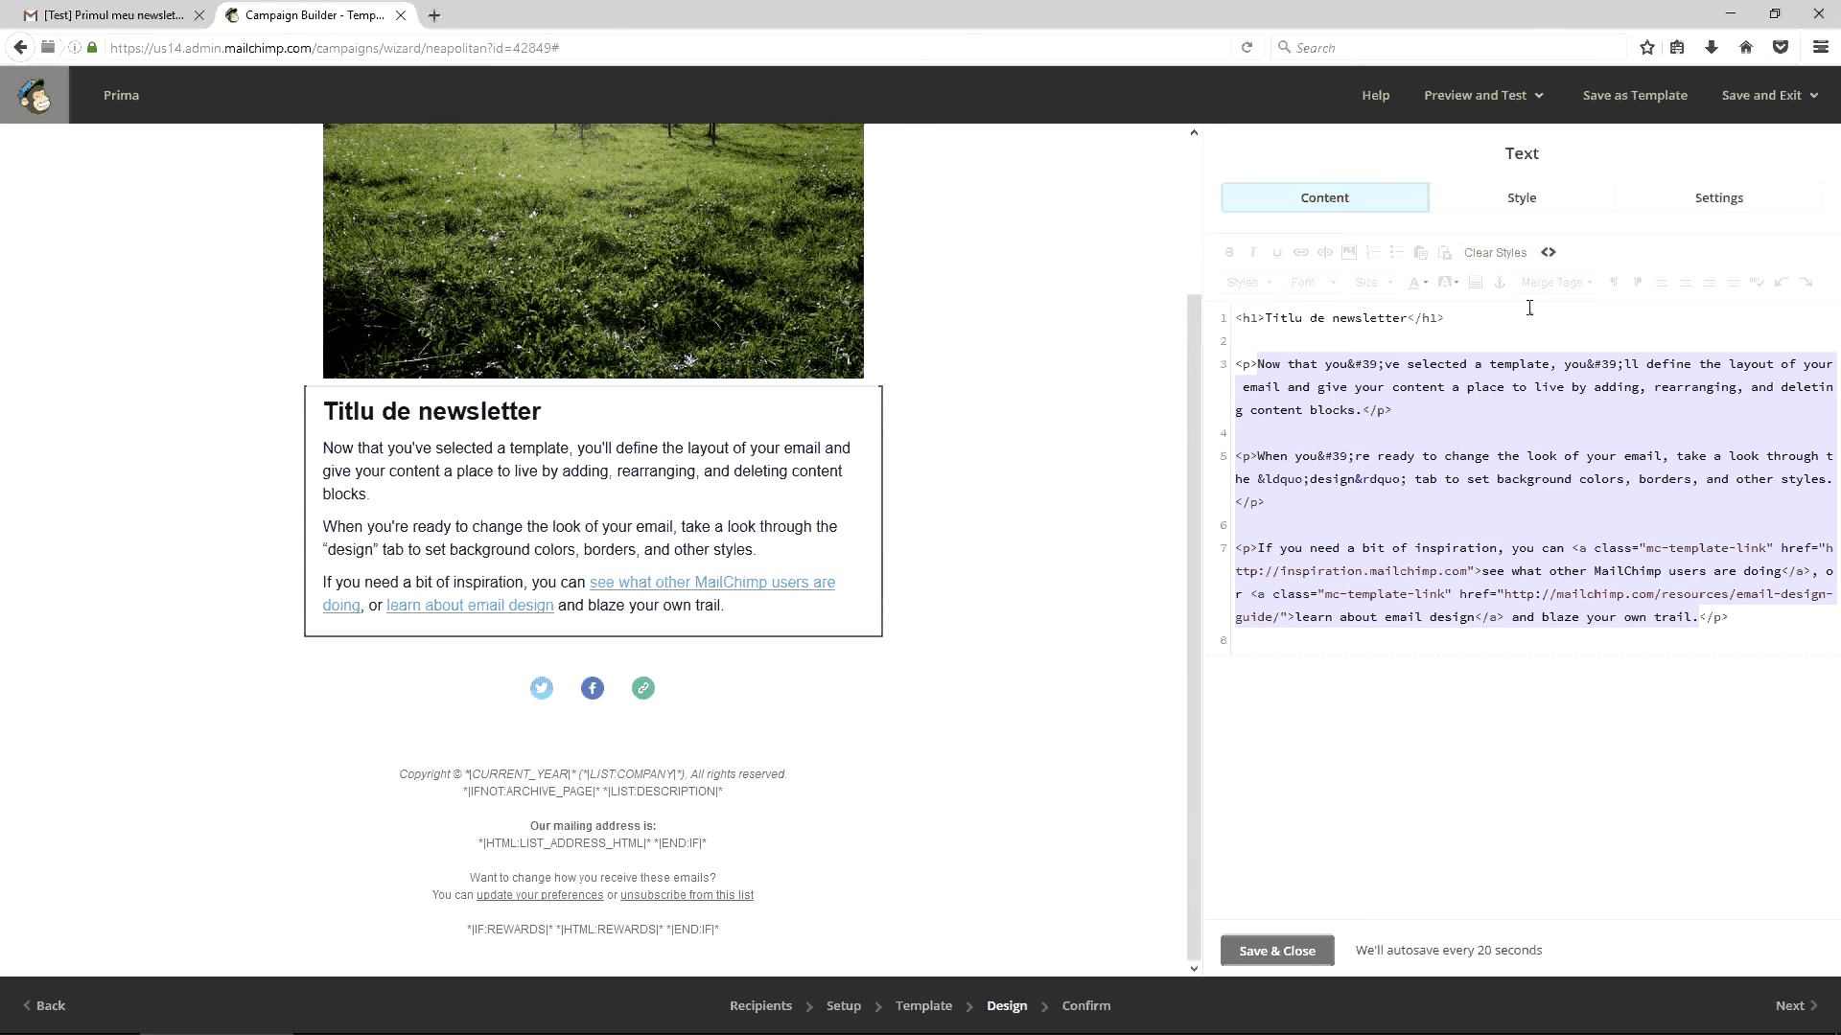
type("Test")
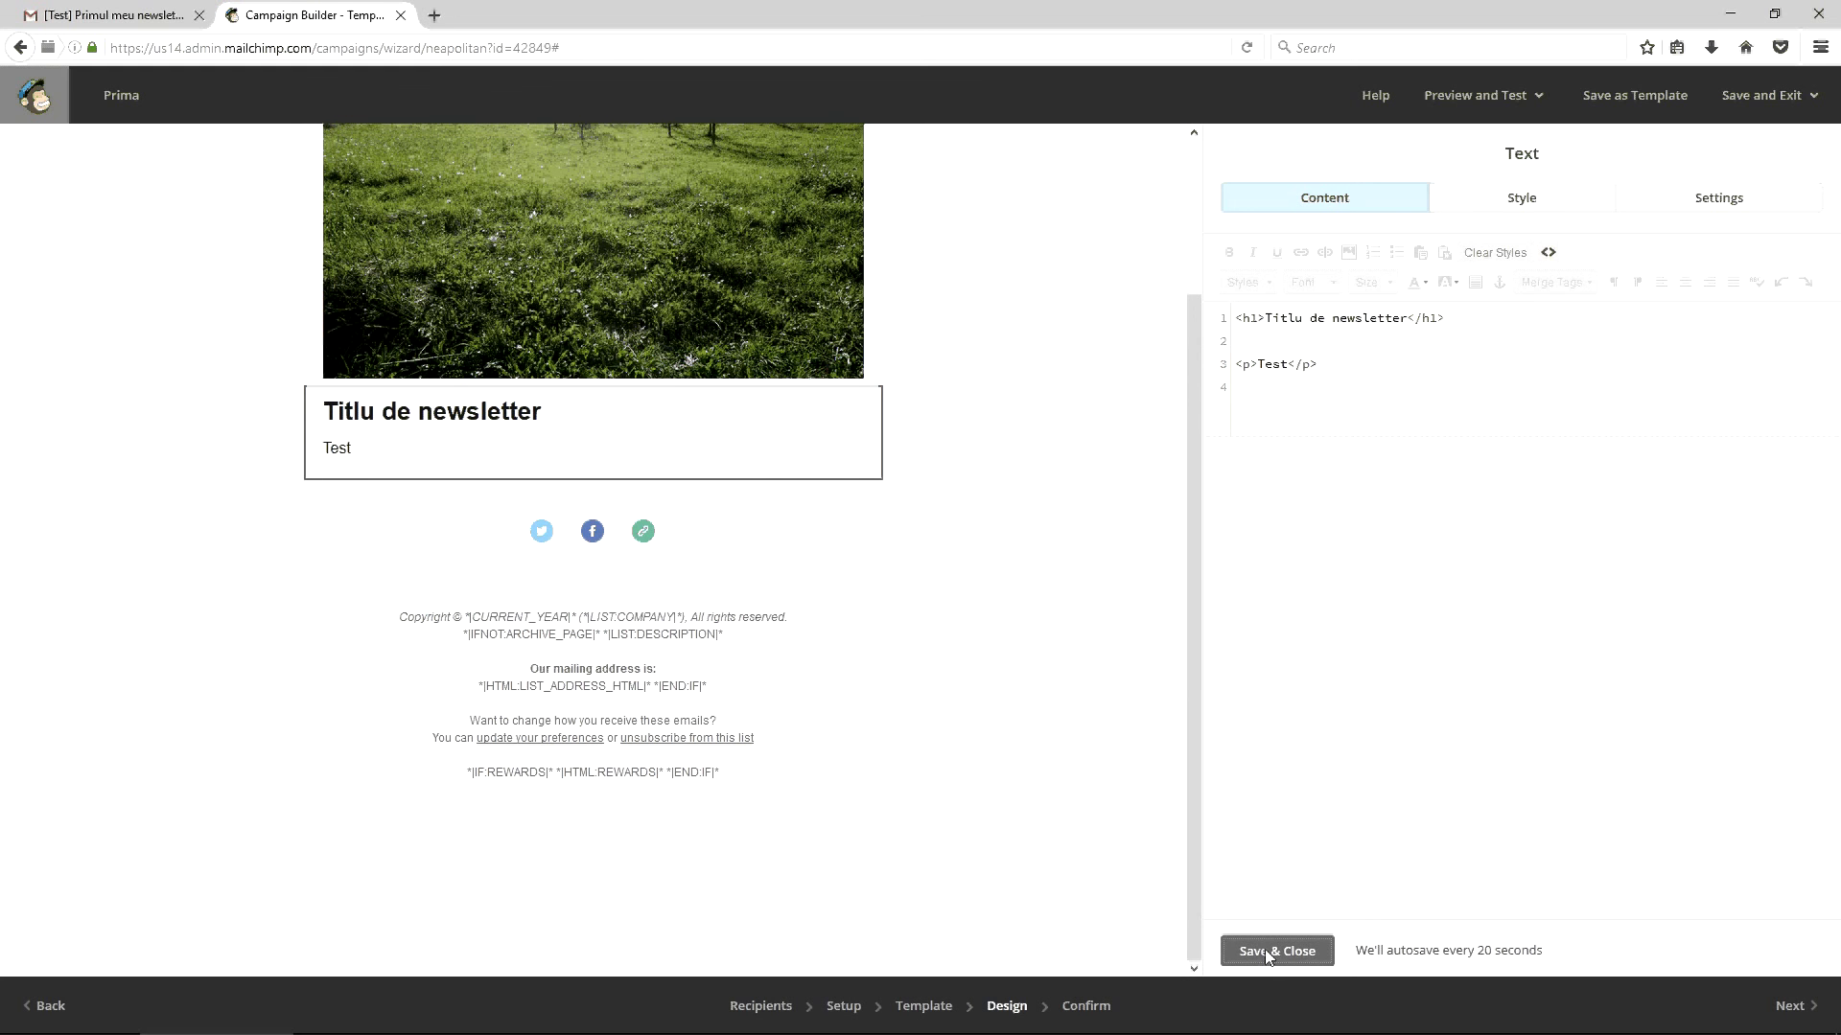
left_click(1268, 951)
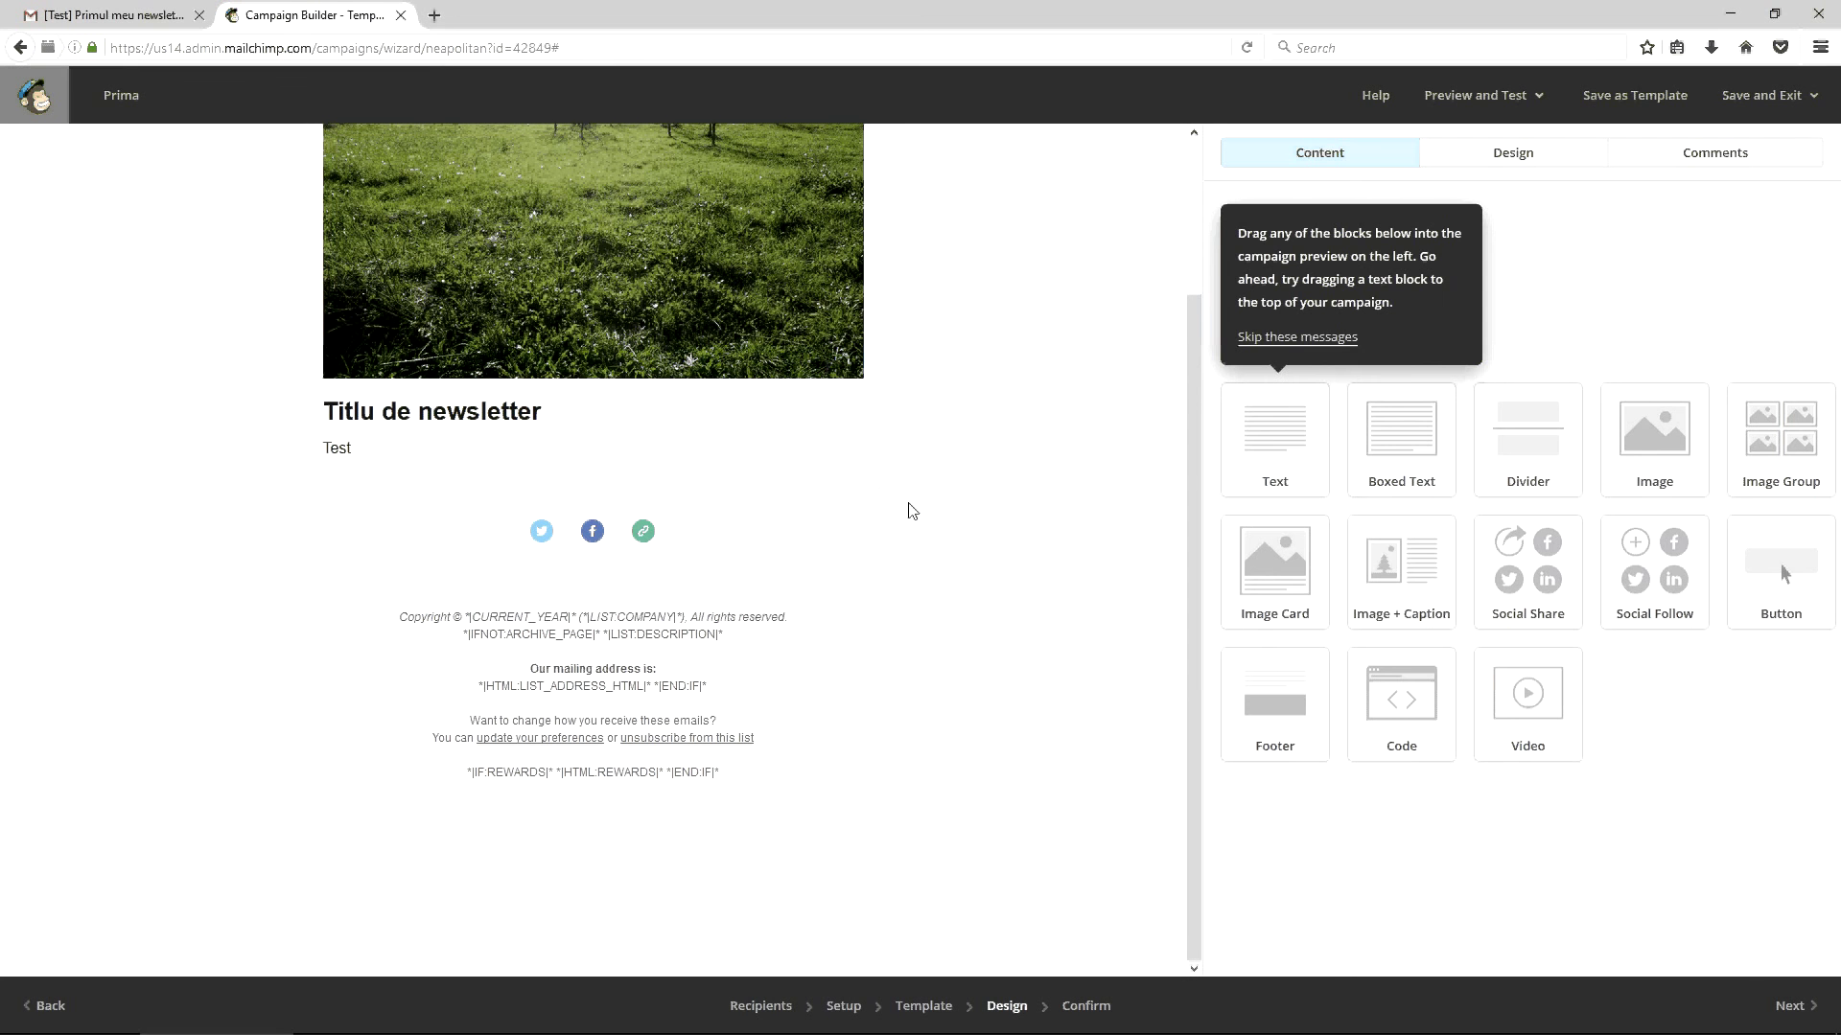
Remove the bold tags and line break from the footer's mailing-address label
left_click(754, 673)
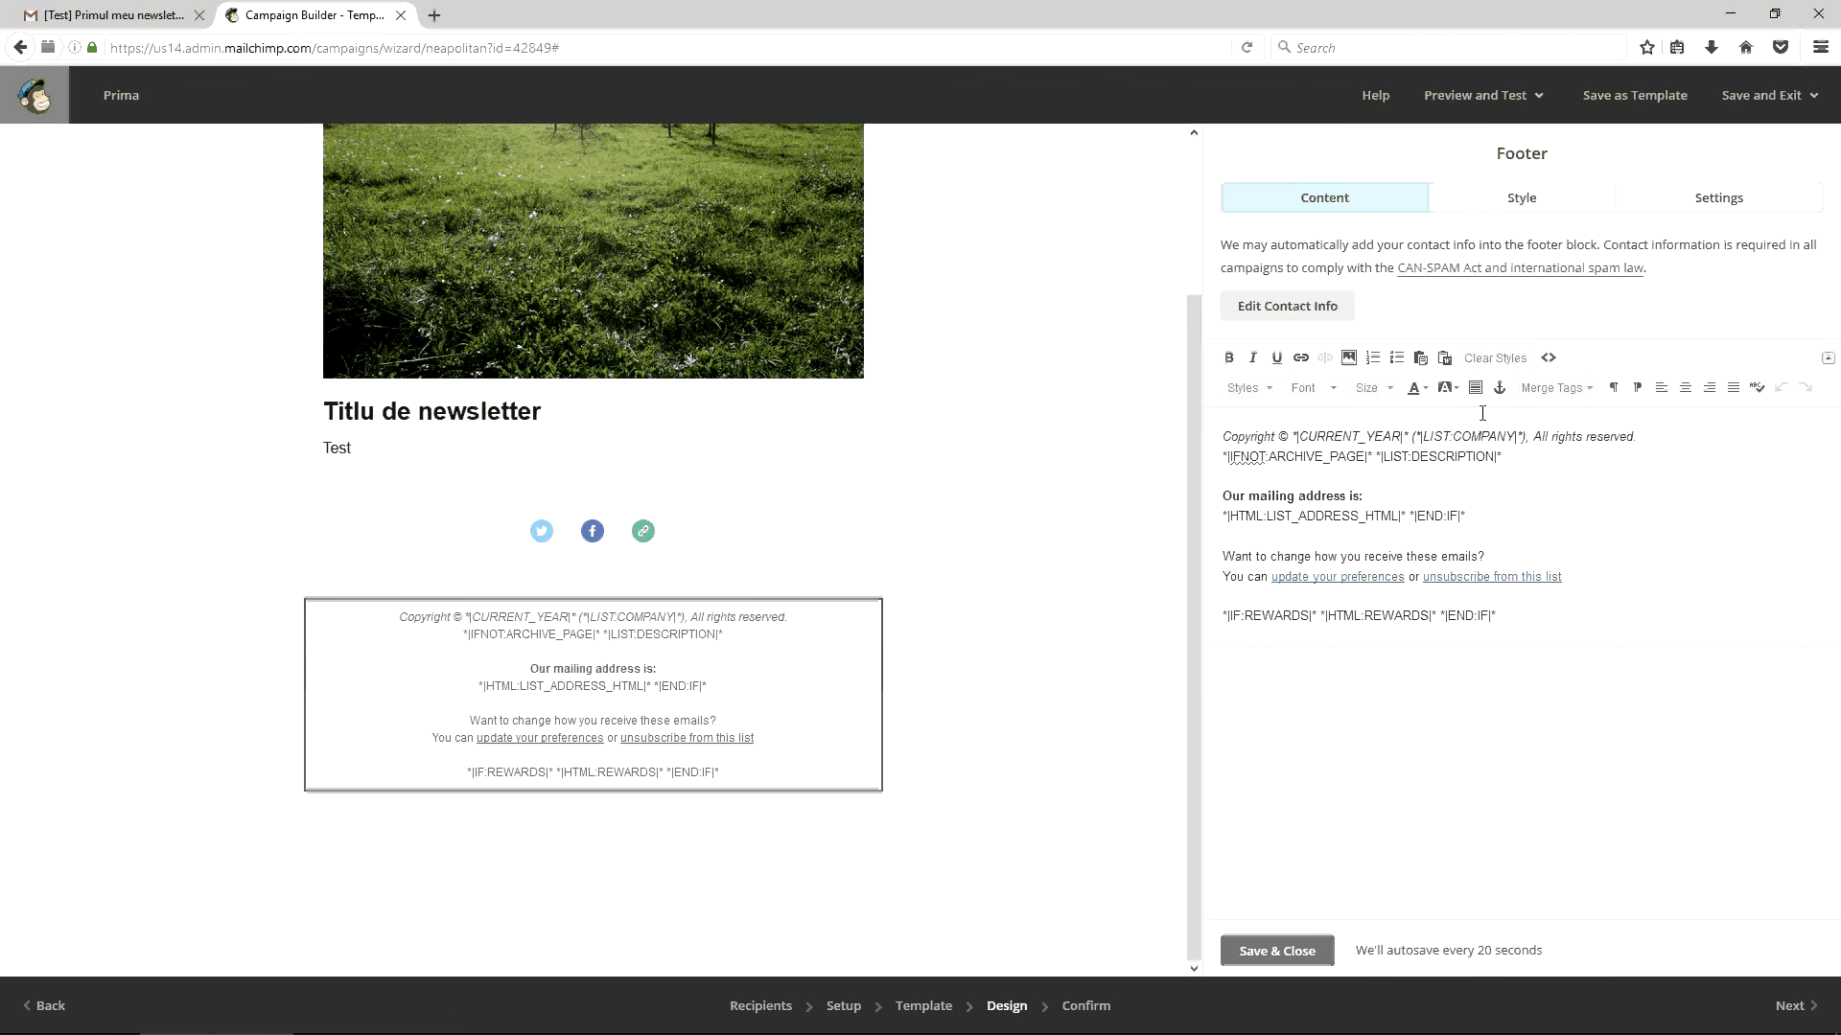
left_click(1547, 359)
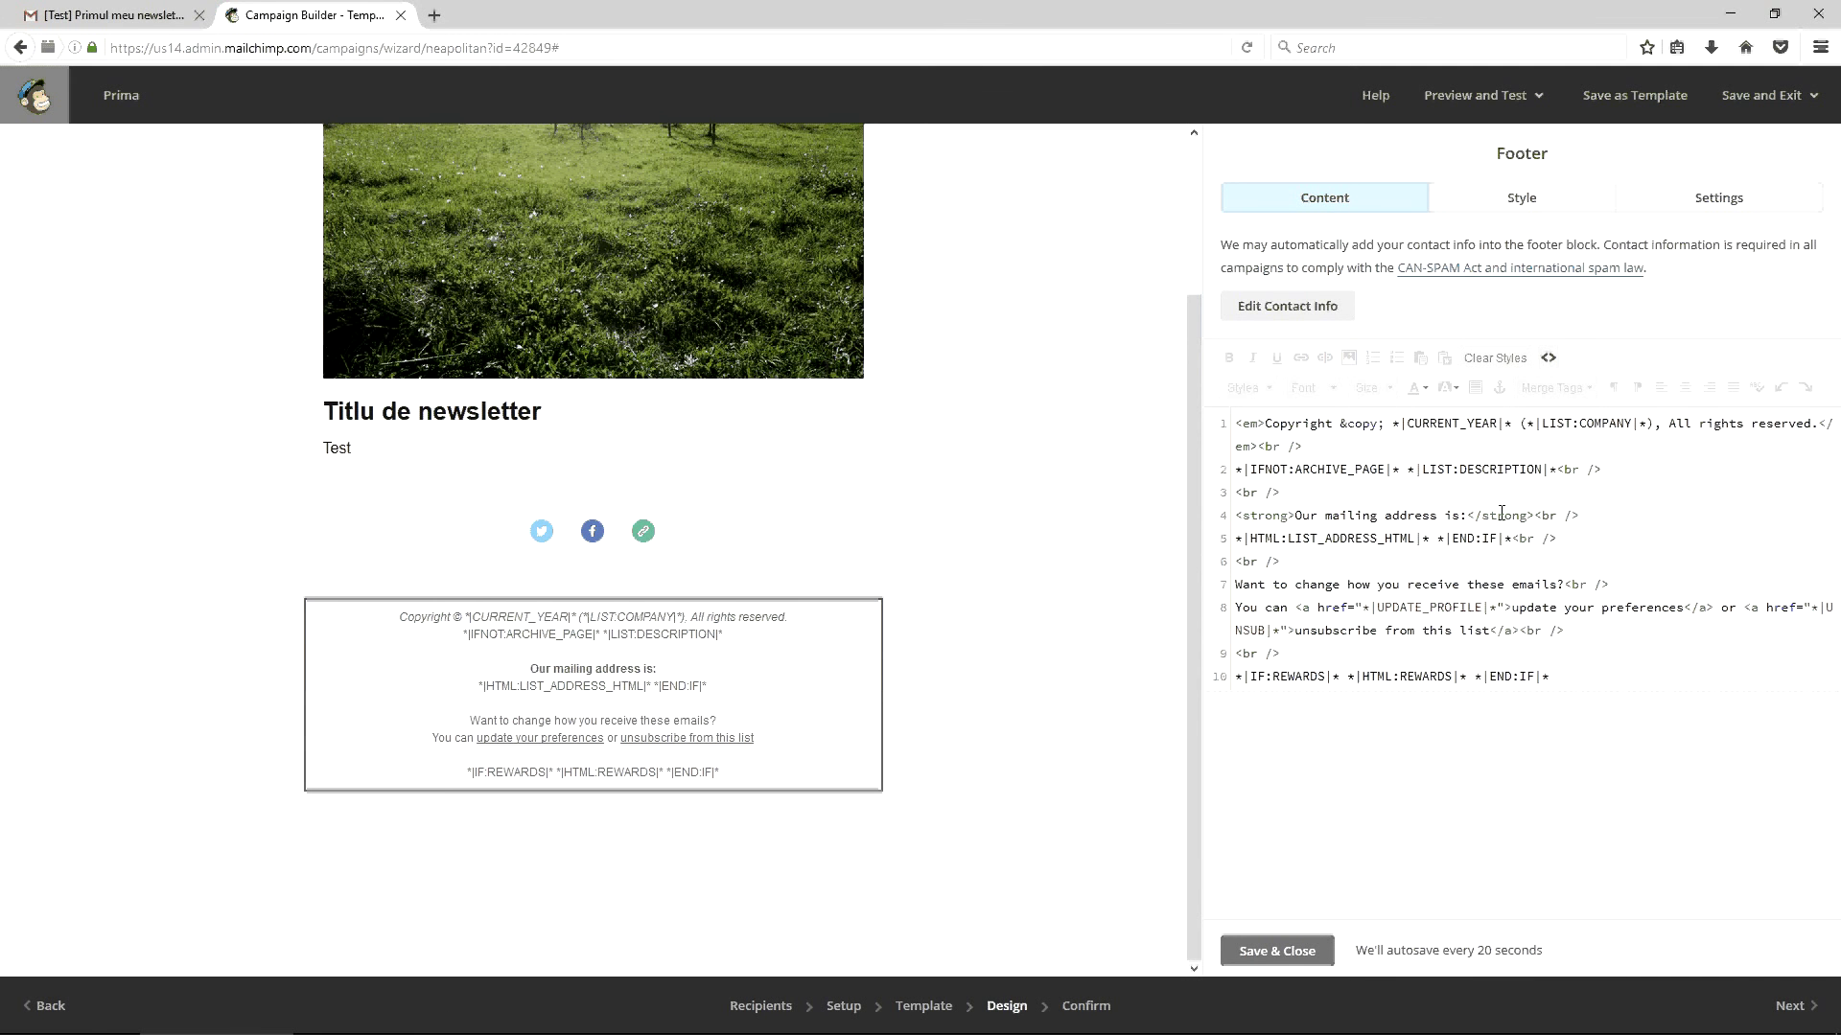
left_click_drag(1467, 516, 1579, 516)
key("BackSpace")
left_click_drag(1294, 515, 1211, 521)
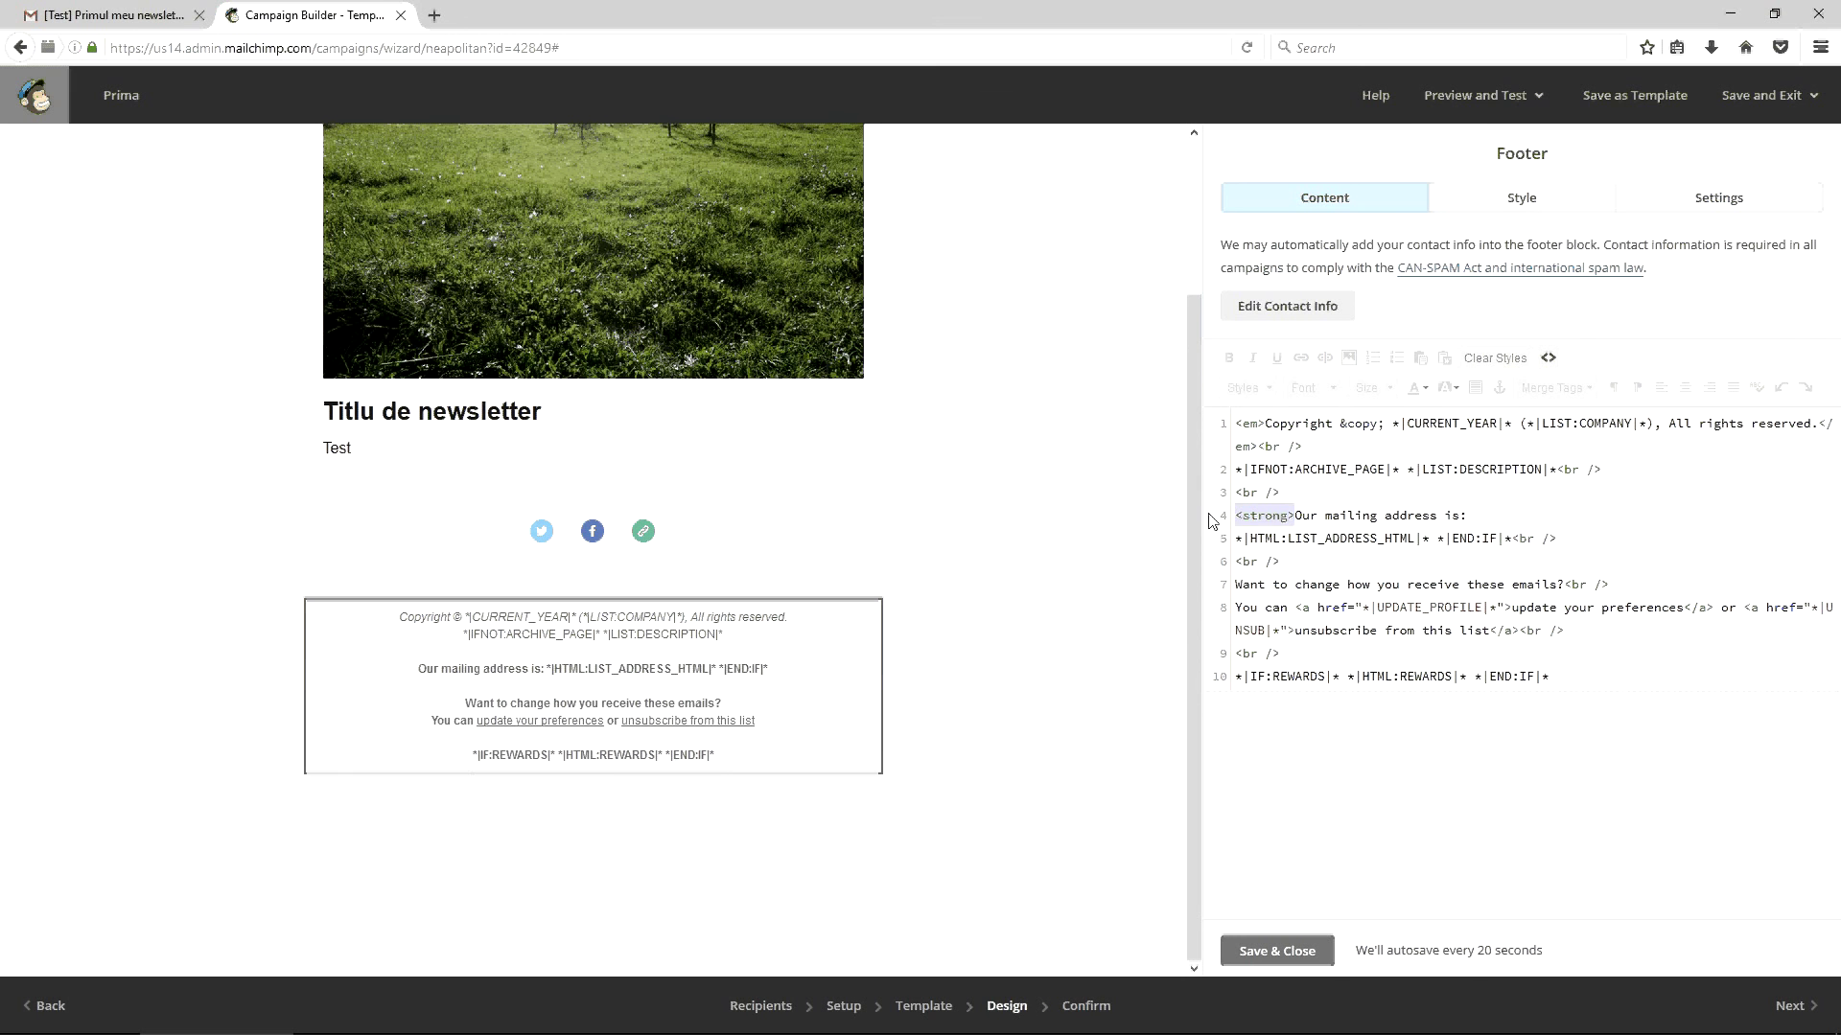
key("BackSpace")
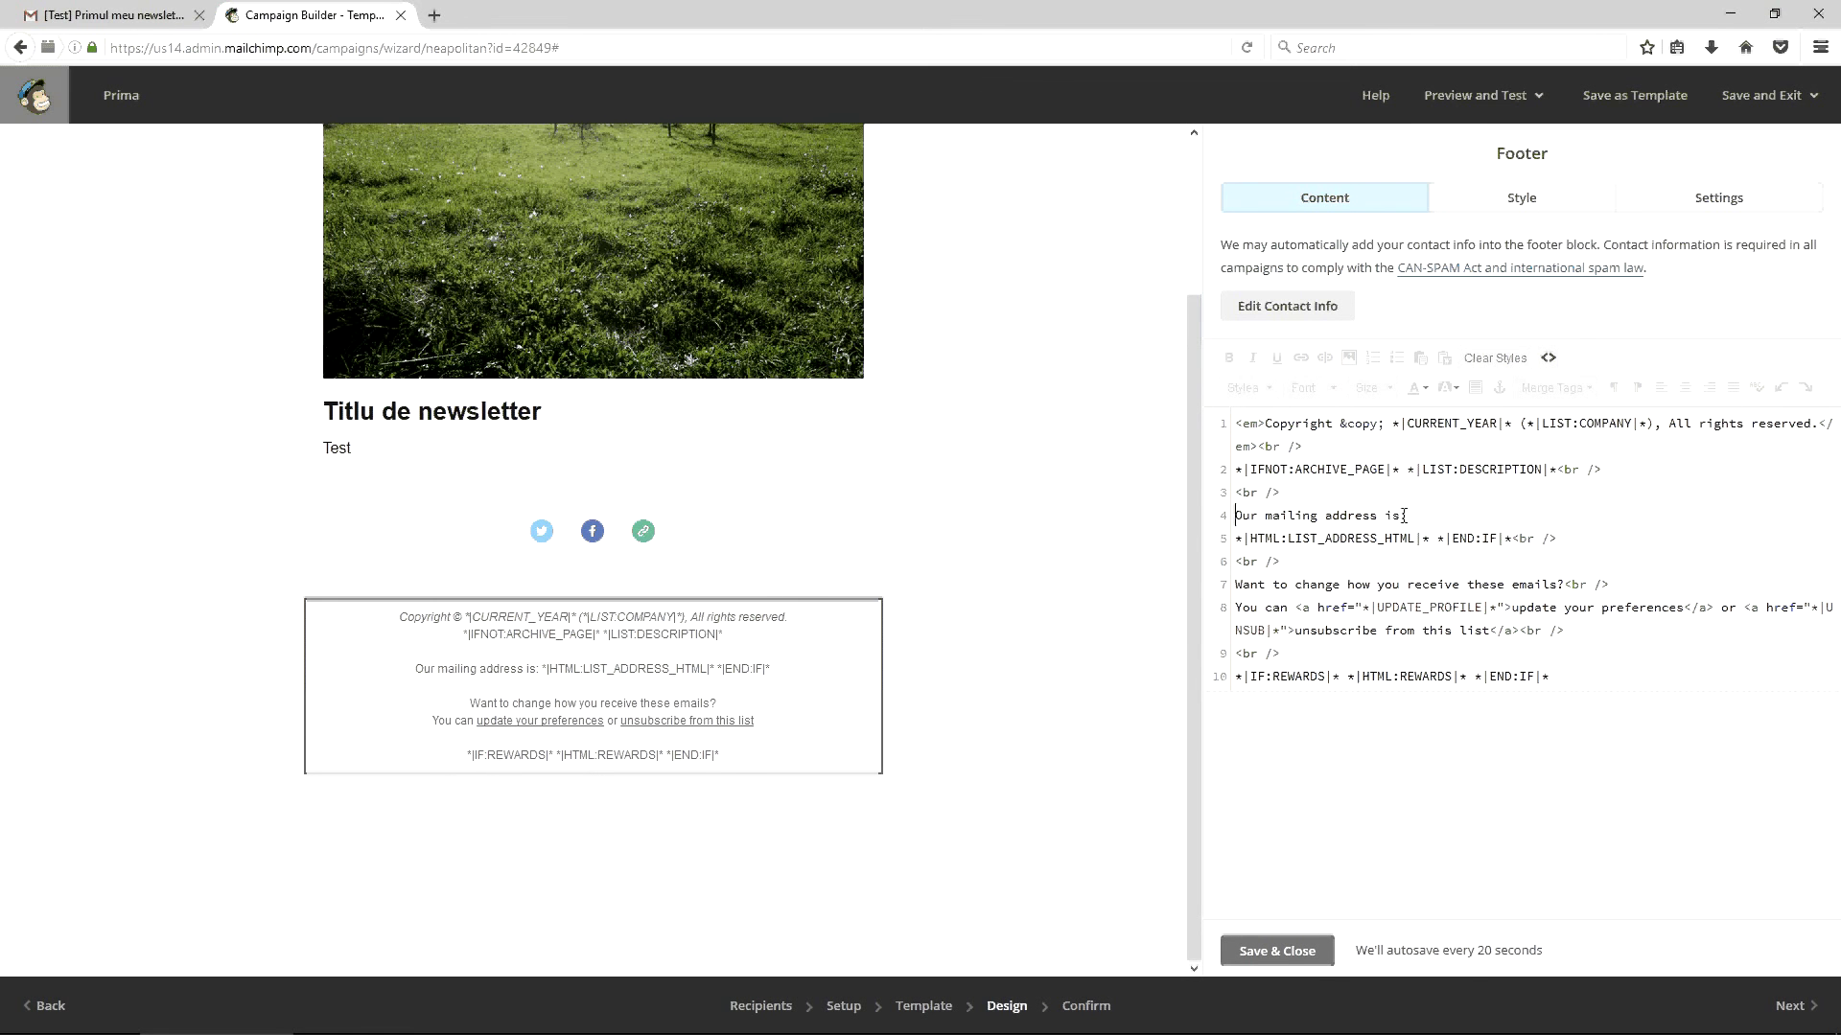
Replace the label with 'Adresa noastră poștală este', save the footer, and go to Confirm
left_click_drag(1403, 516, 1227, 518)
type("Adresa noast")
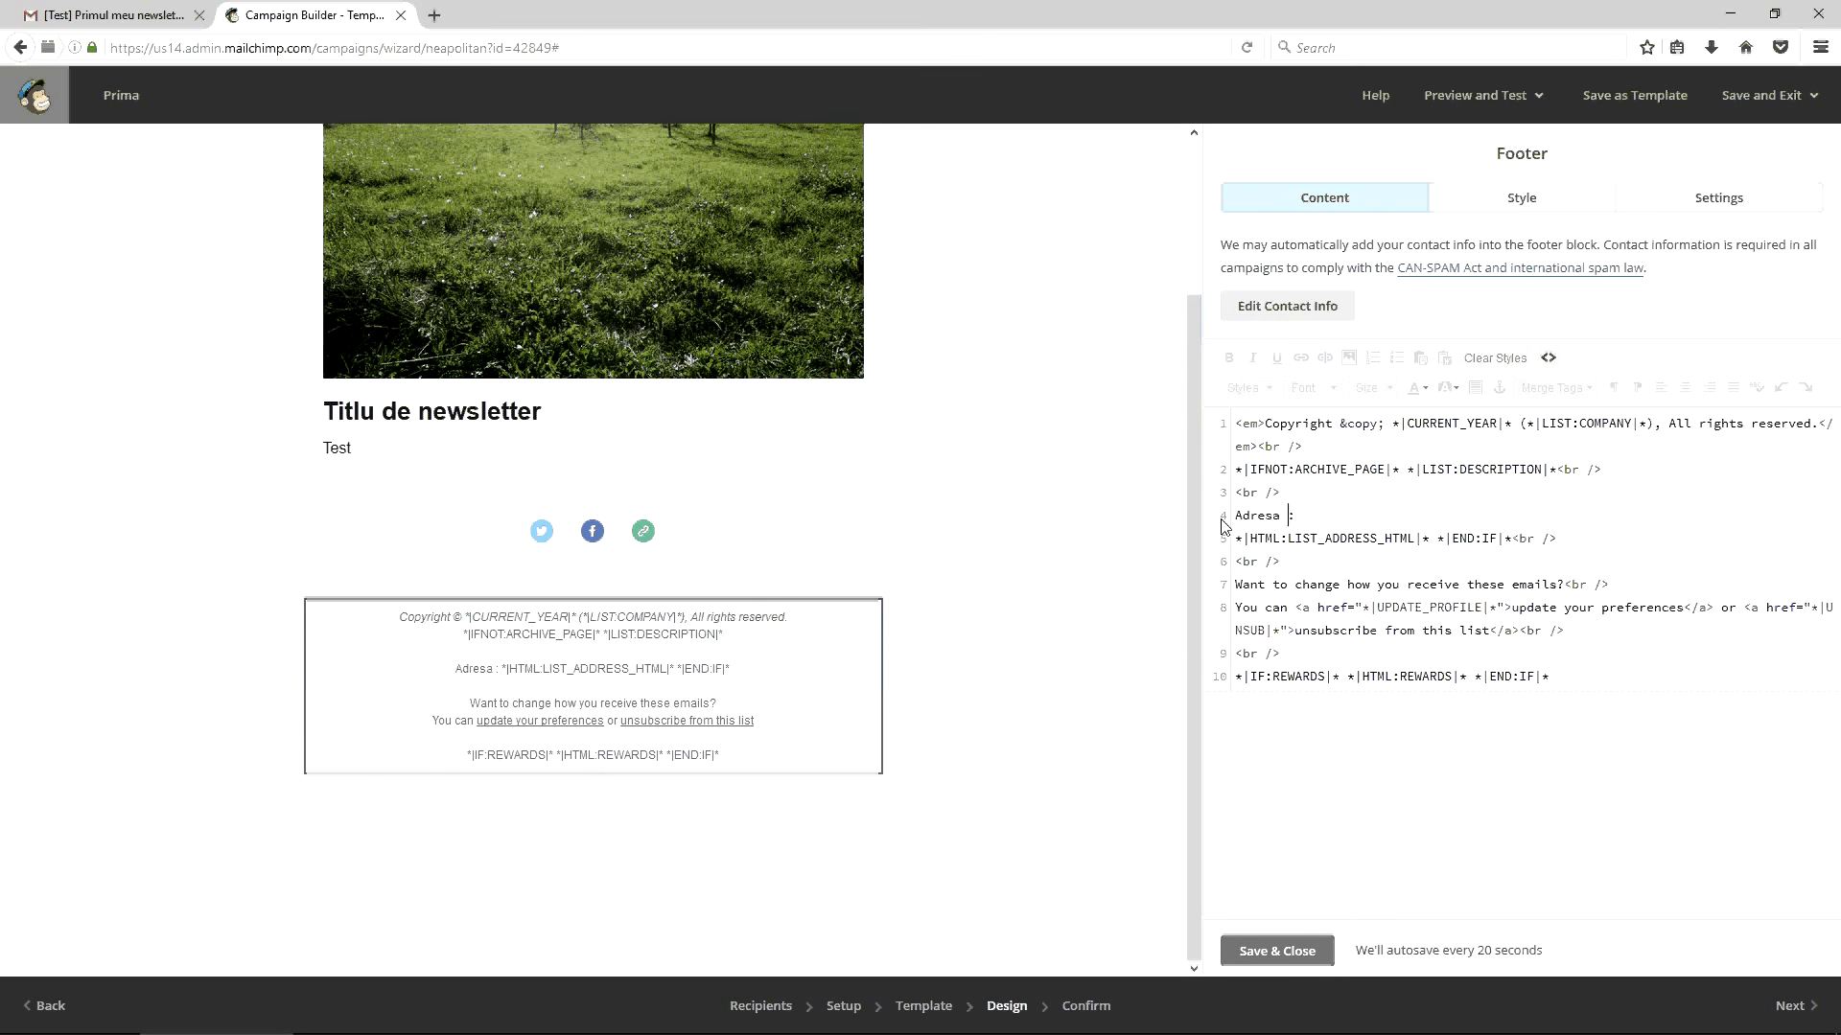
type("ră pol")
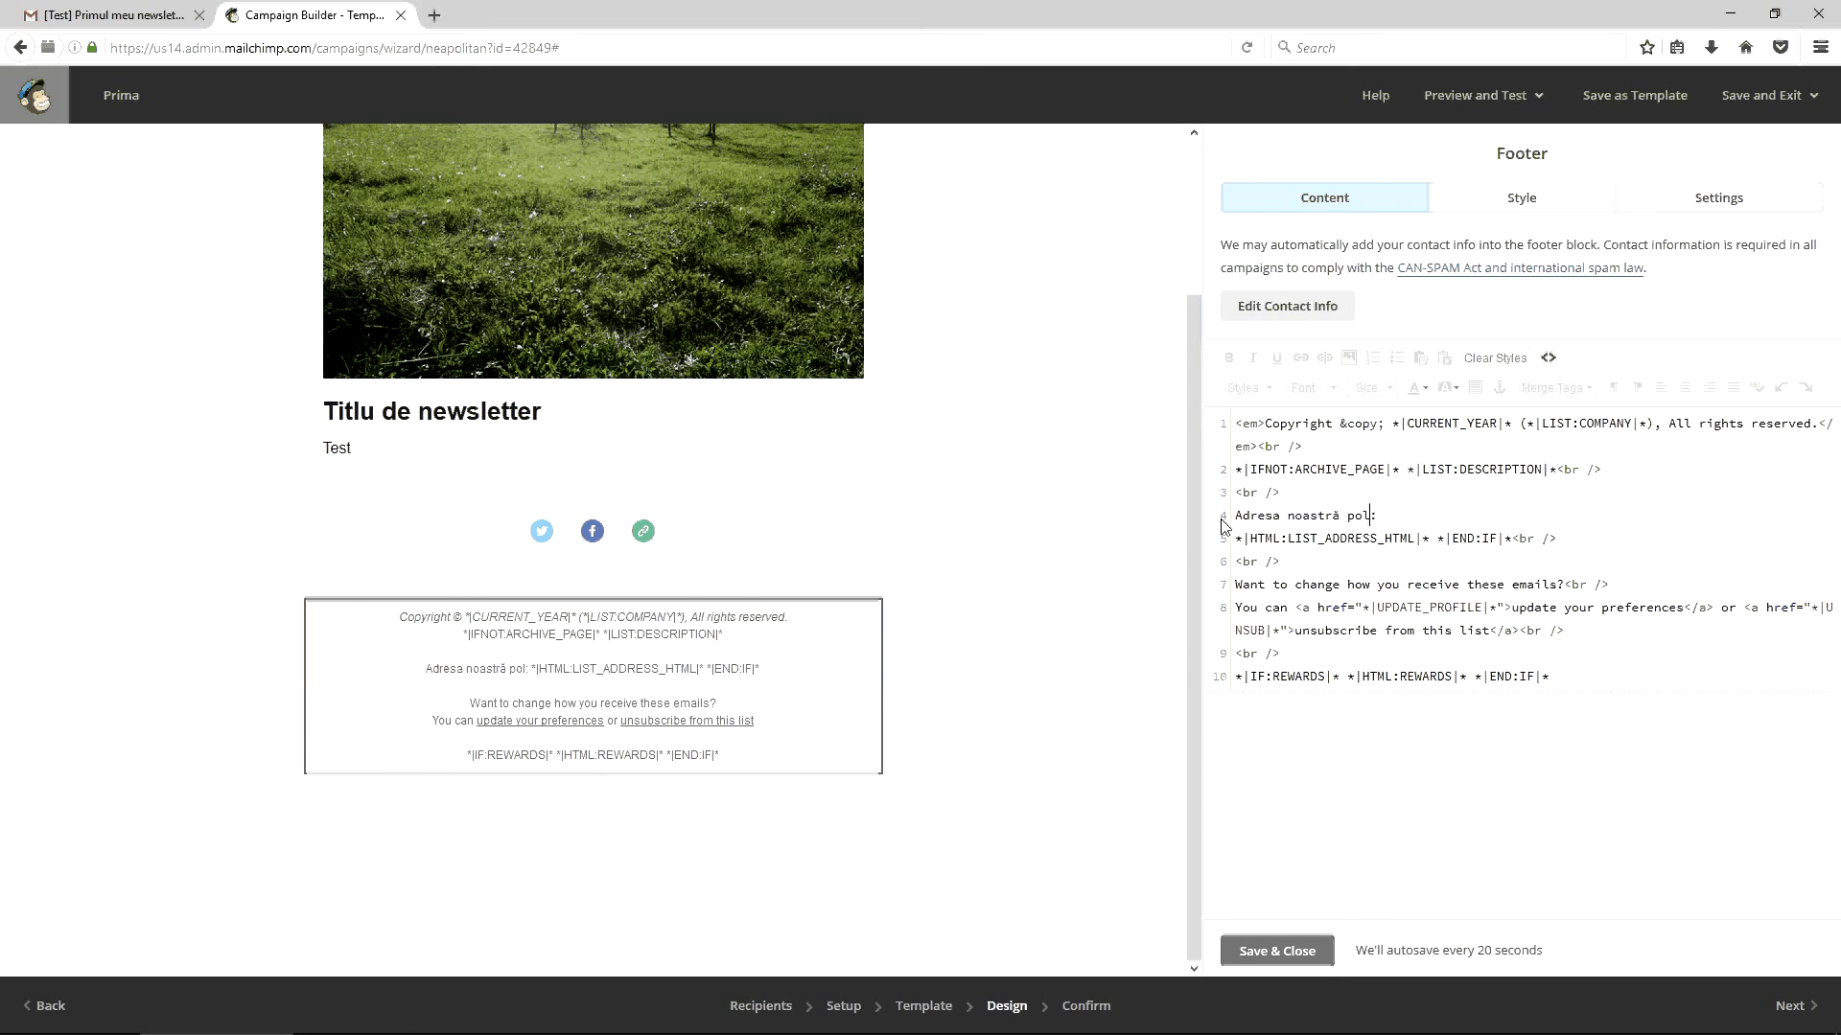
type("ștală este")
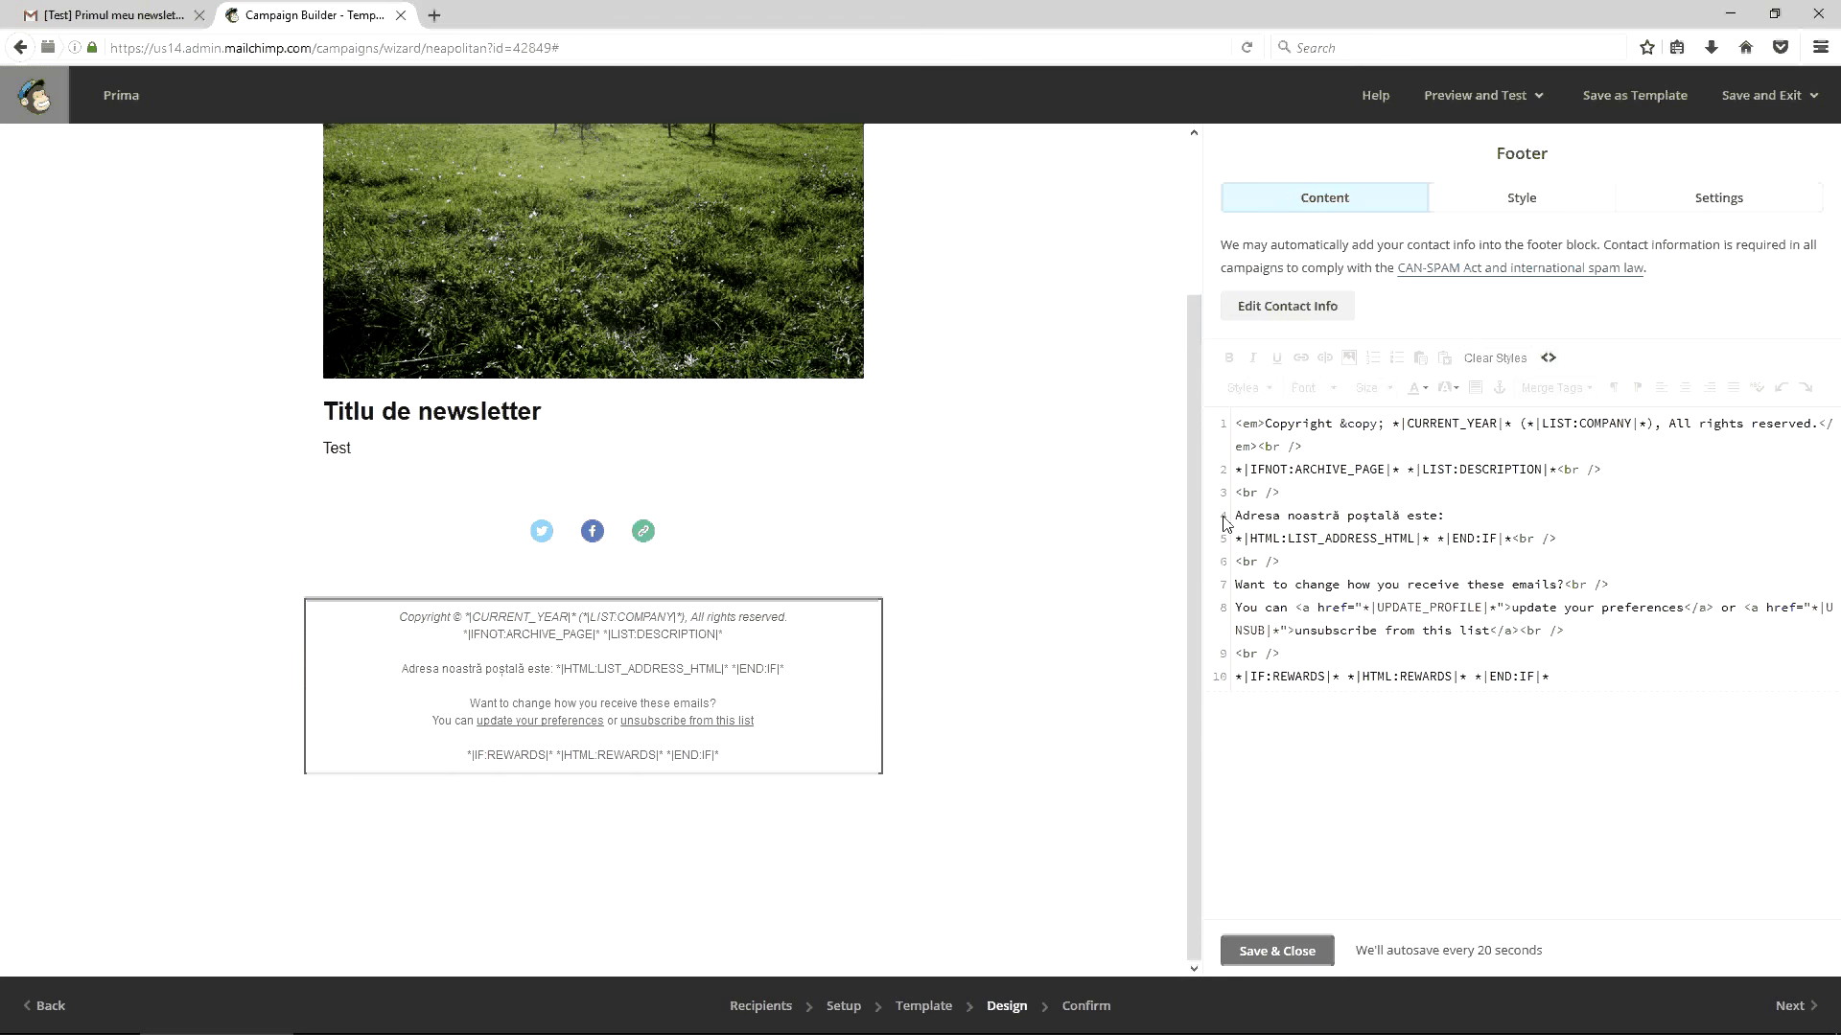
left_click(1277, 950)
left_click(1090, 1004)
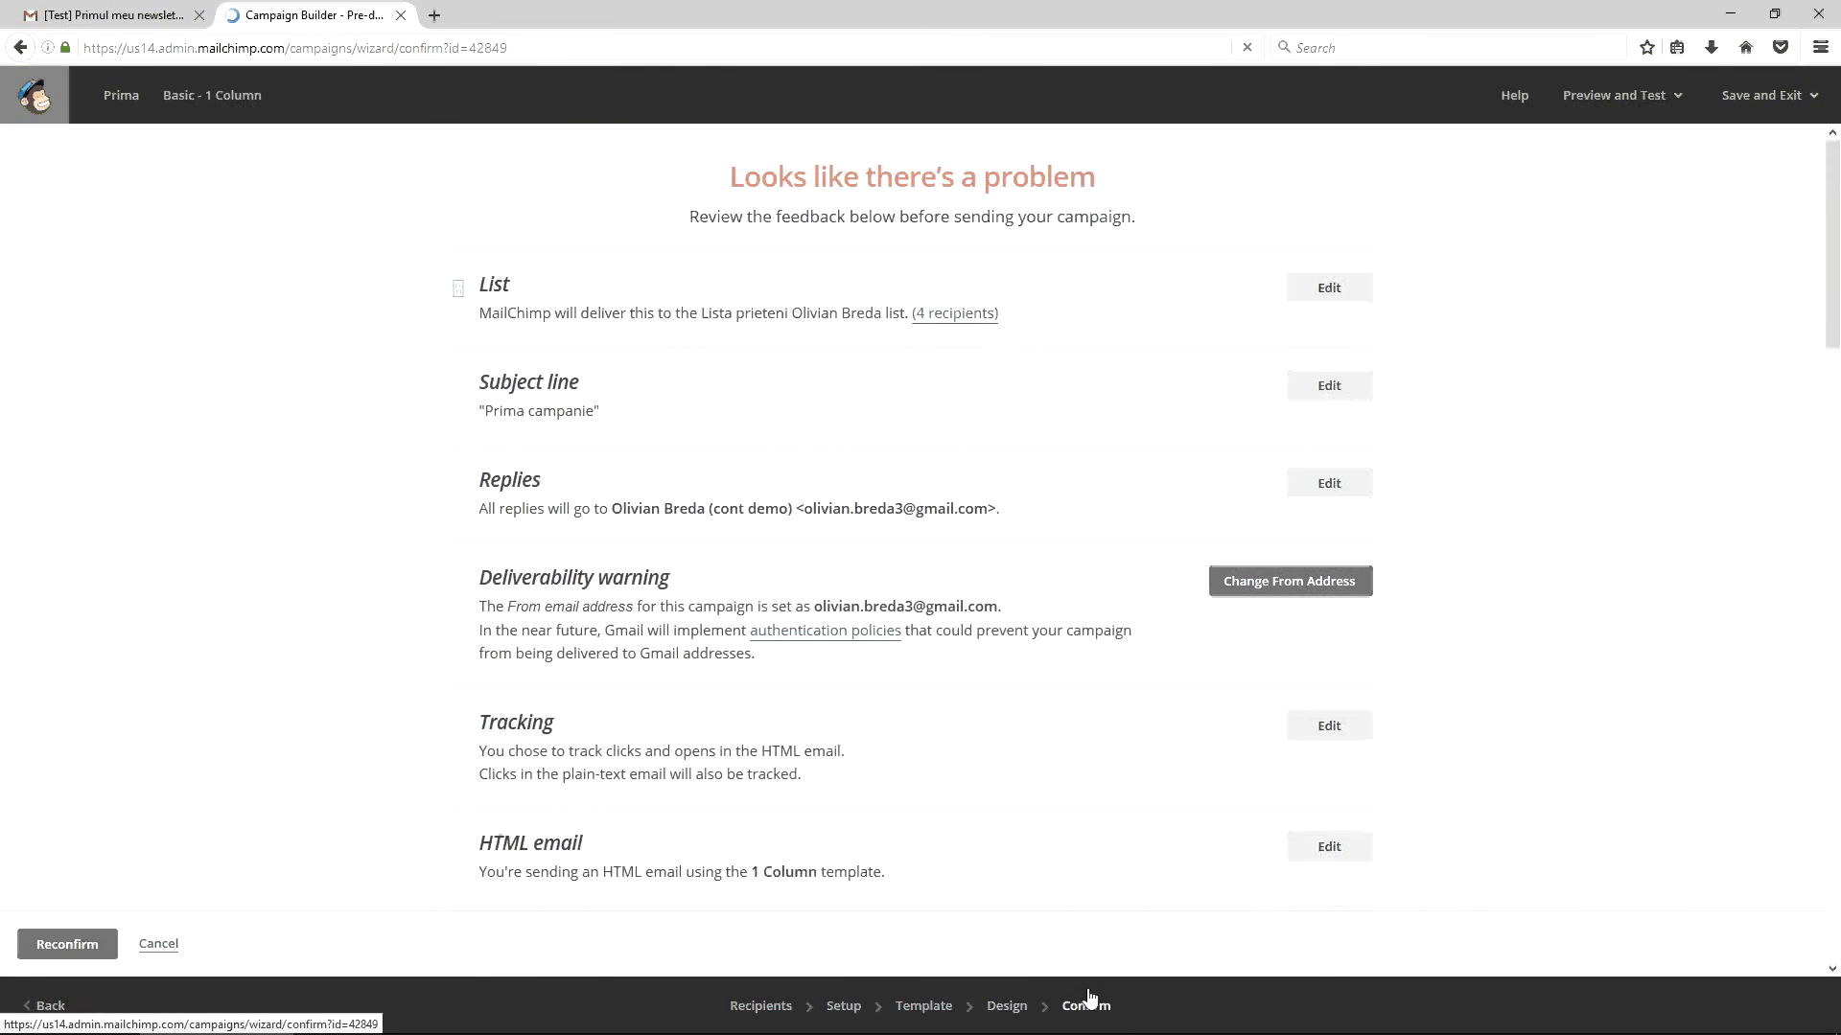
Review the Confirm checklist's problems, then return to the Design editor
scroll(916, 747, "down", 2)
scroll(922, 735, "down", 2)
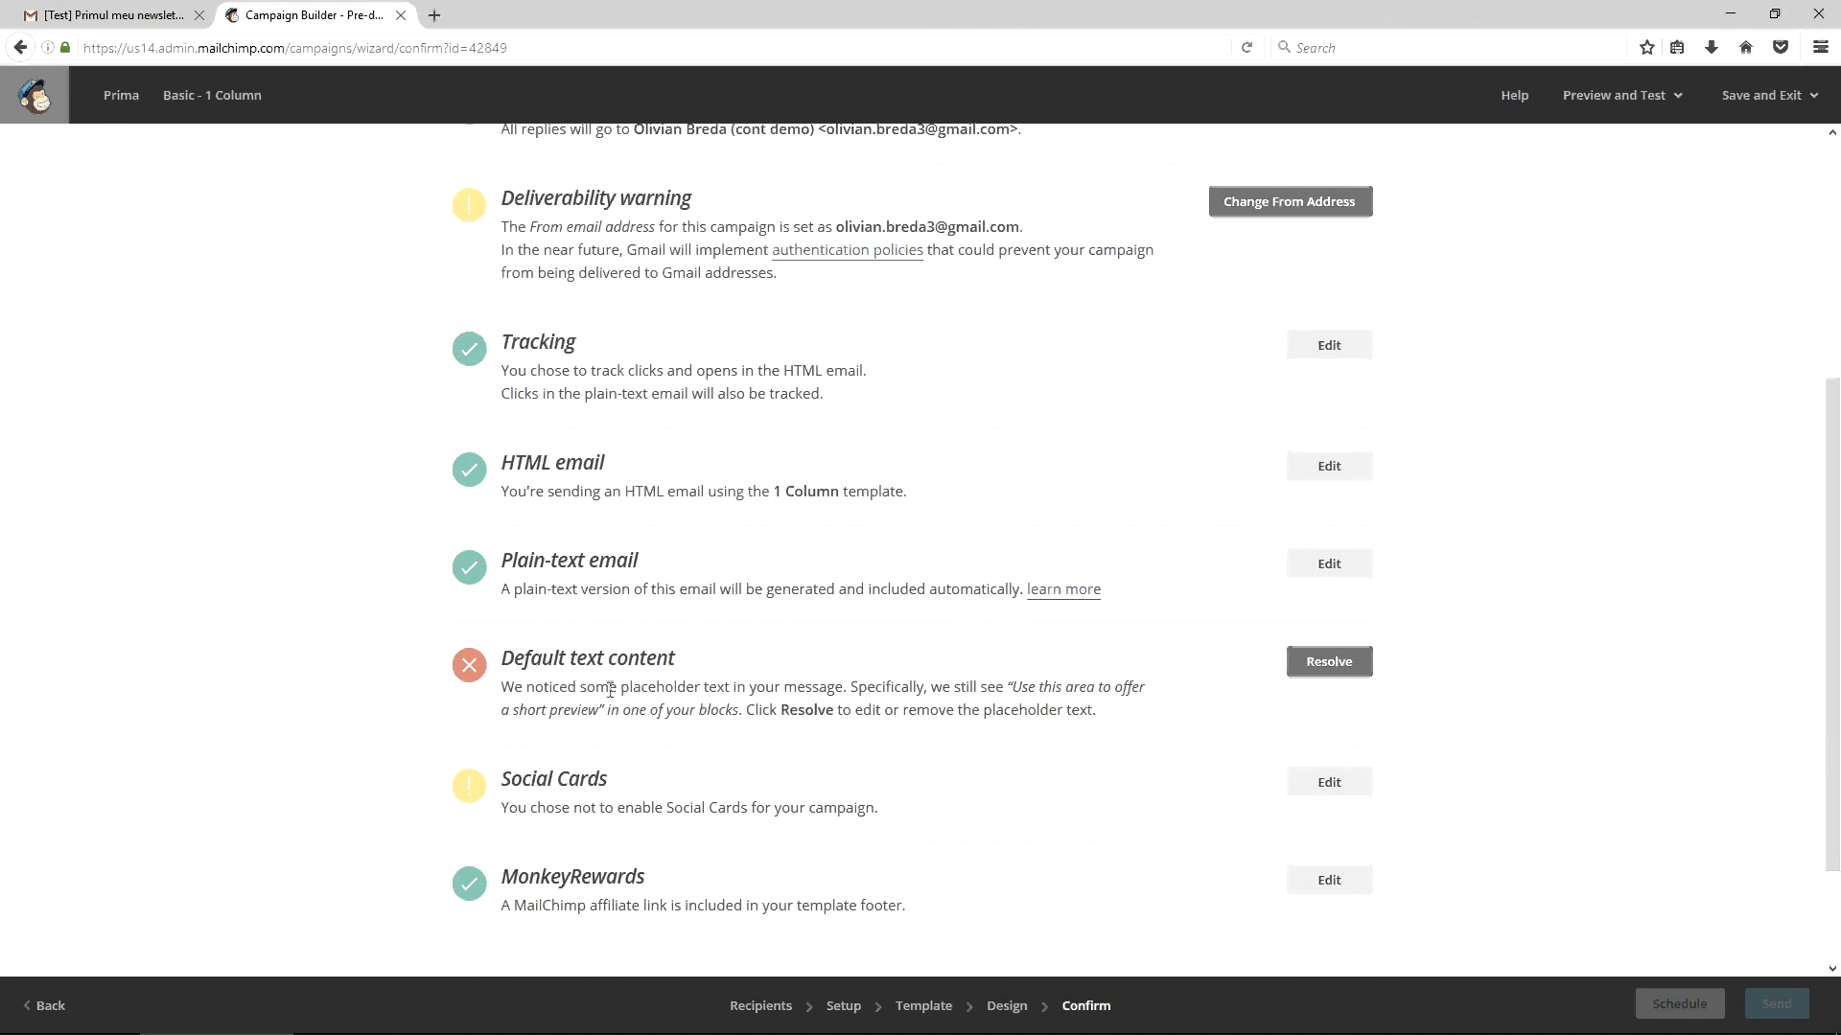
left_click(1002, 1005)
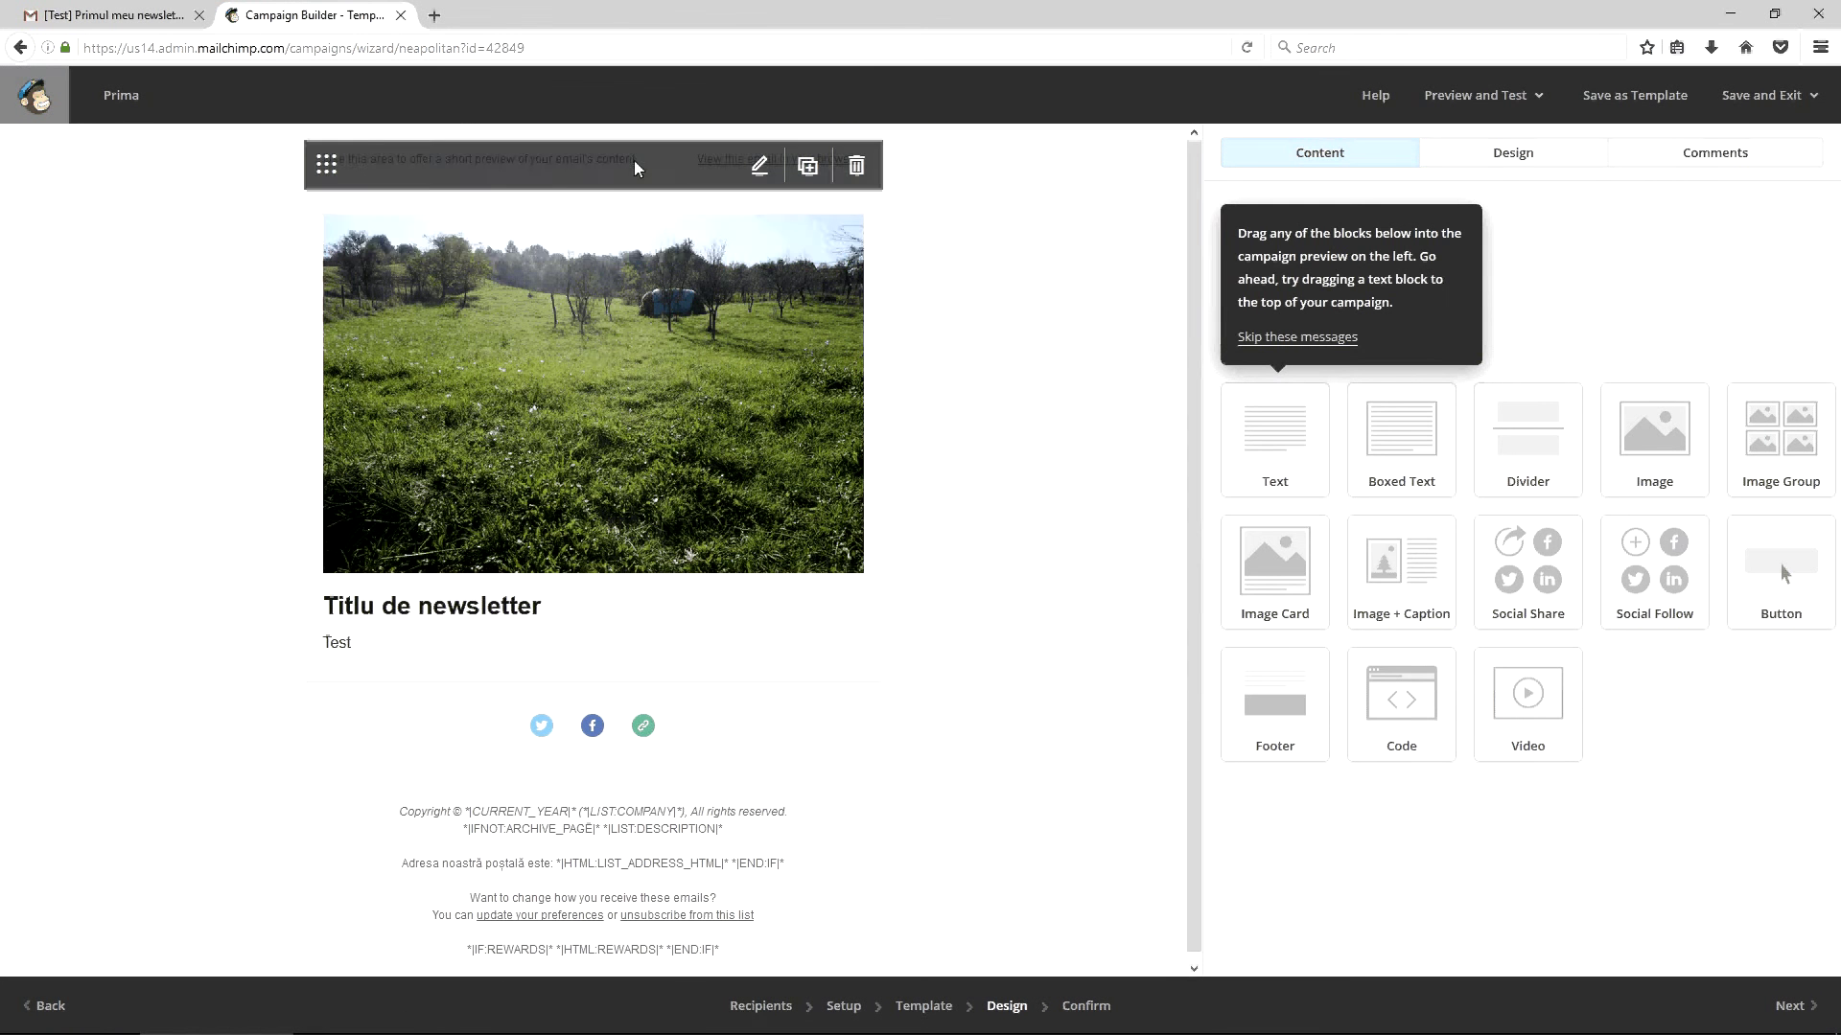
Delete the 'Use this area to offer a short preview' placeholder from the preheader block
left_click(635, 159)
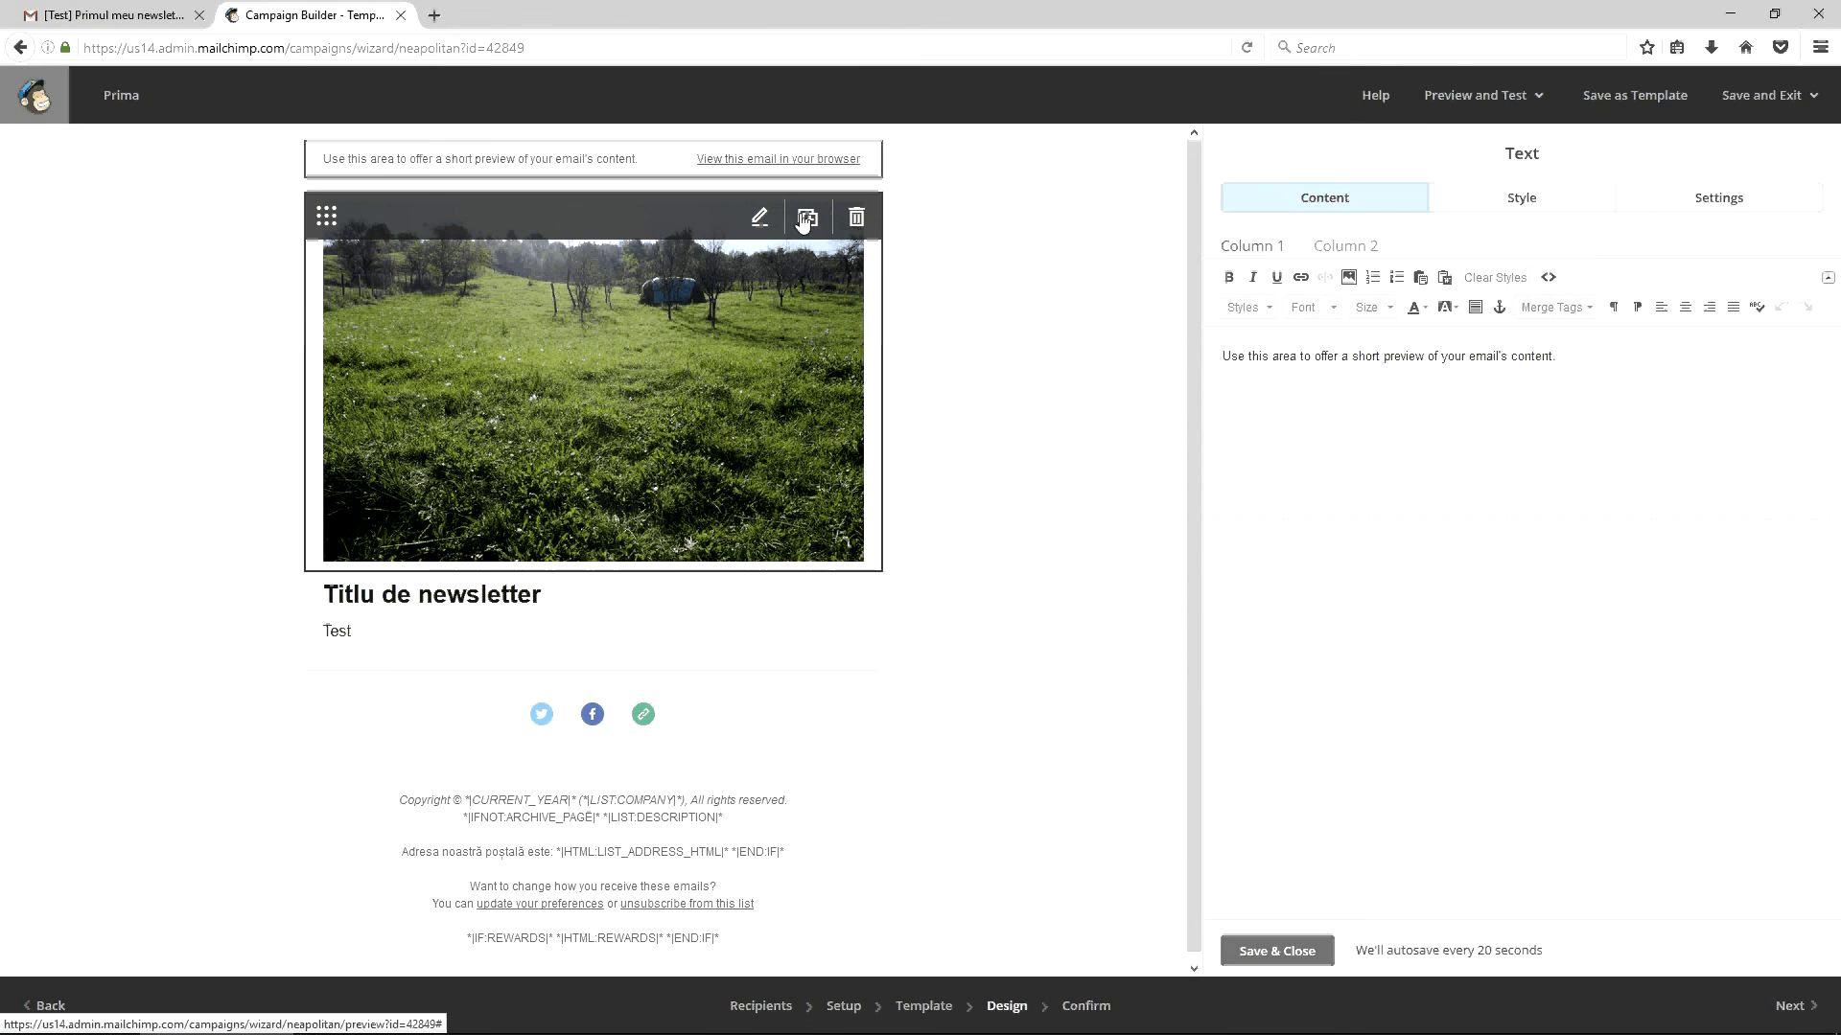
left_click(1329, 248)
left_click(1286, 252)
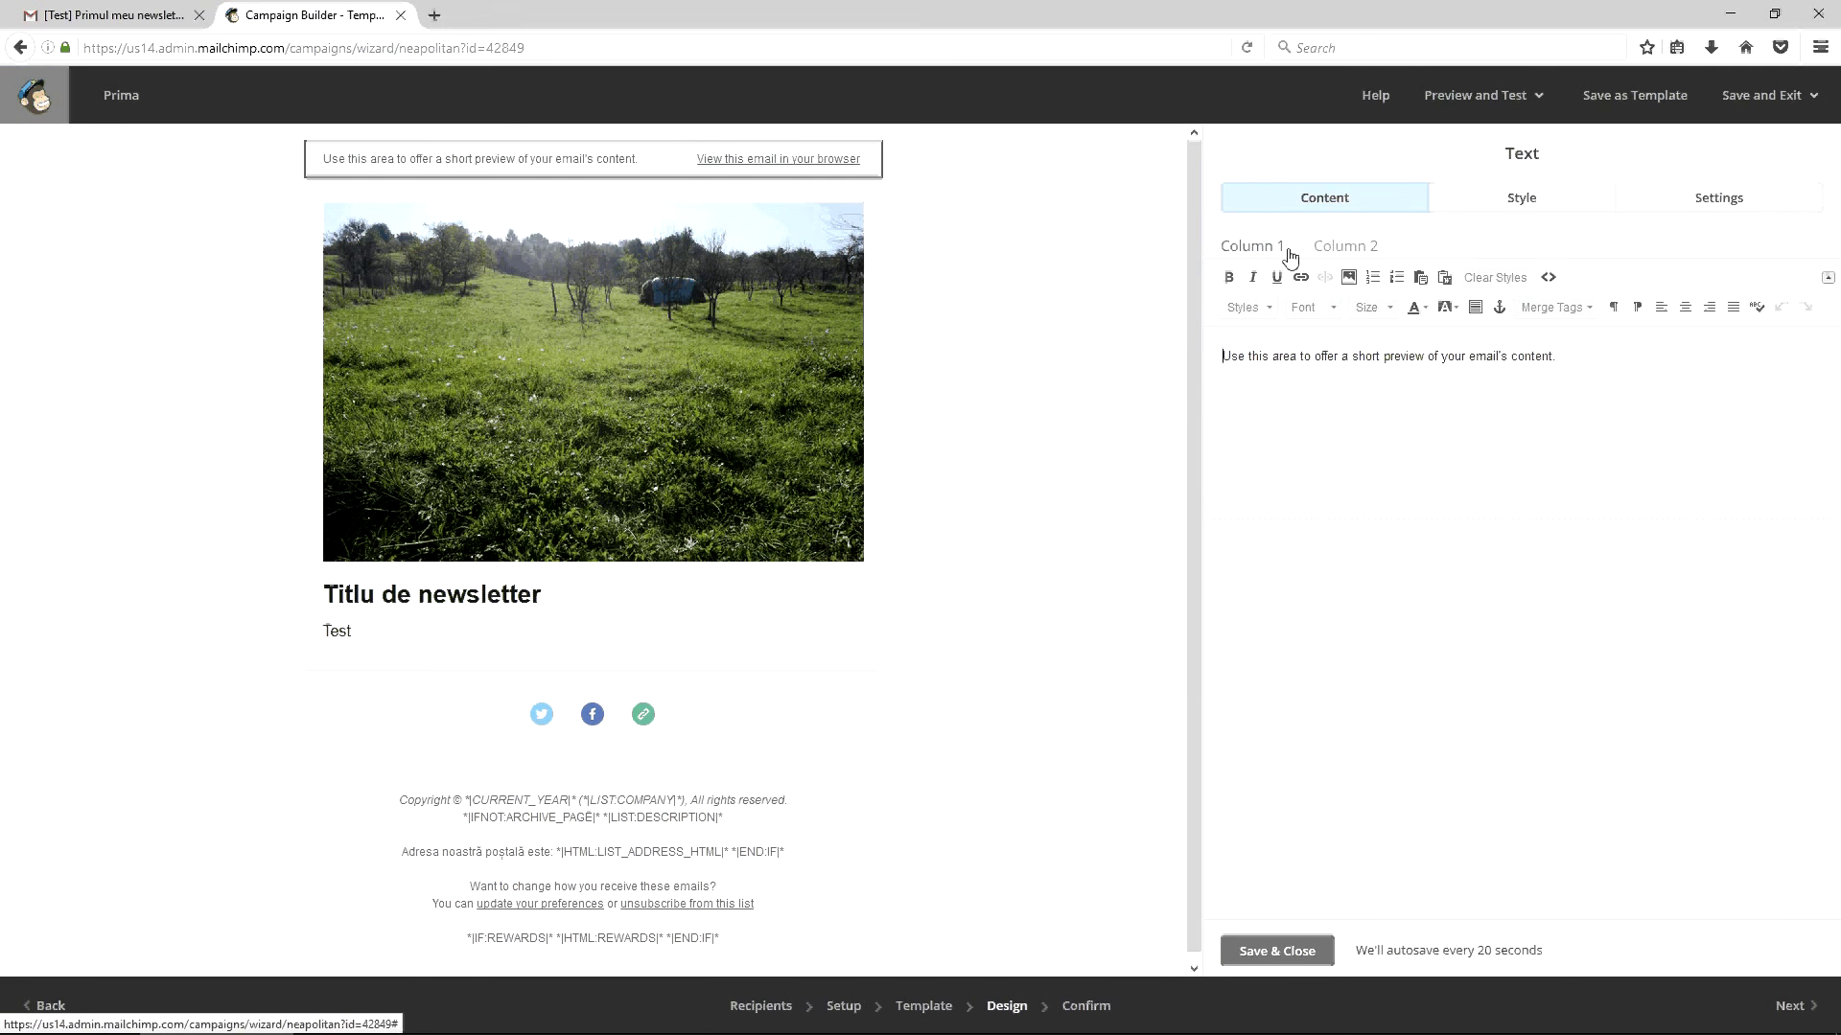
key("ctrl+a")
key("BackSpace")
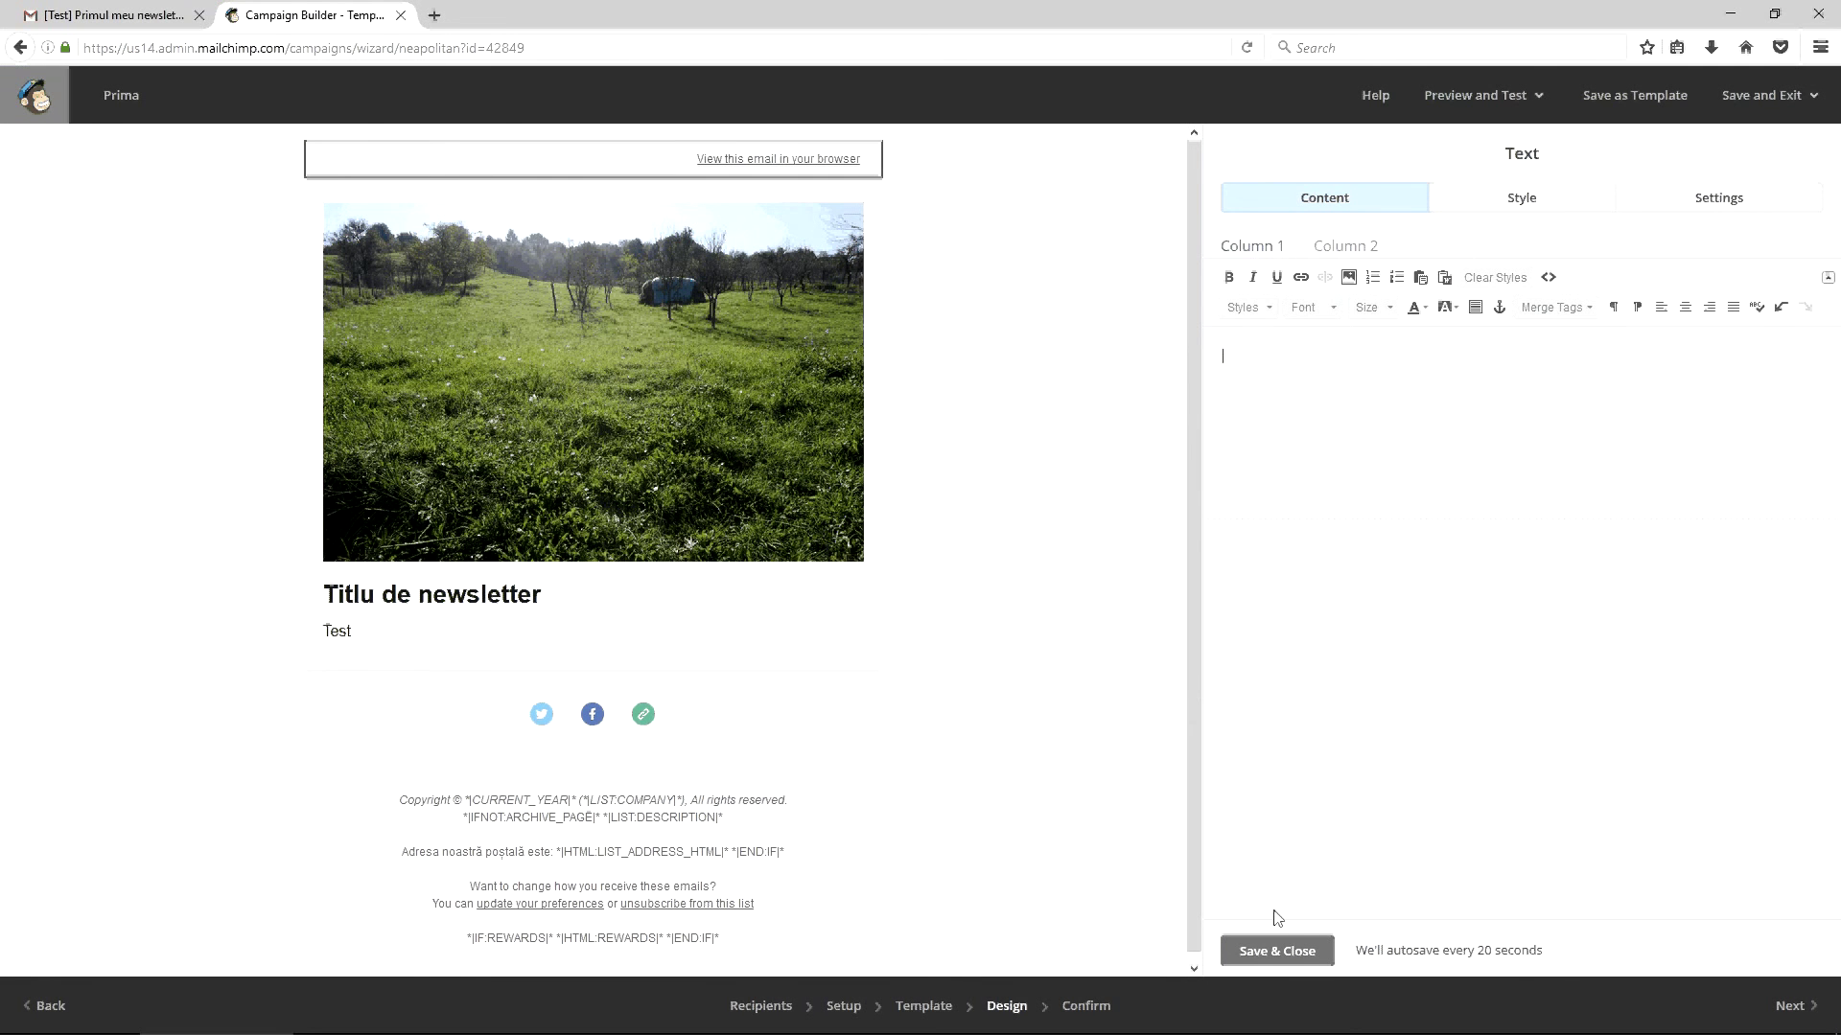
left_click(1277, 949)
mouse_move(538, 163)
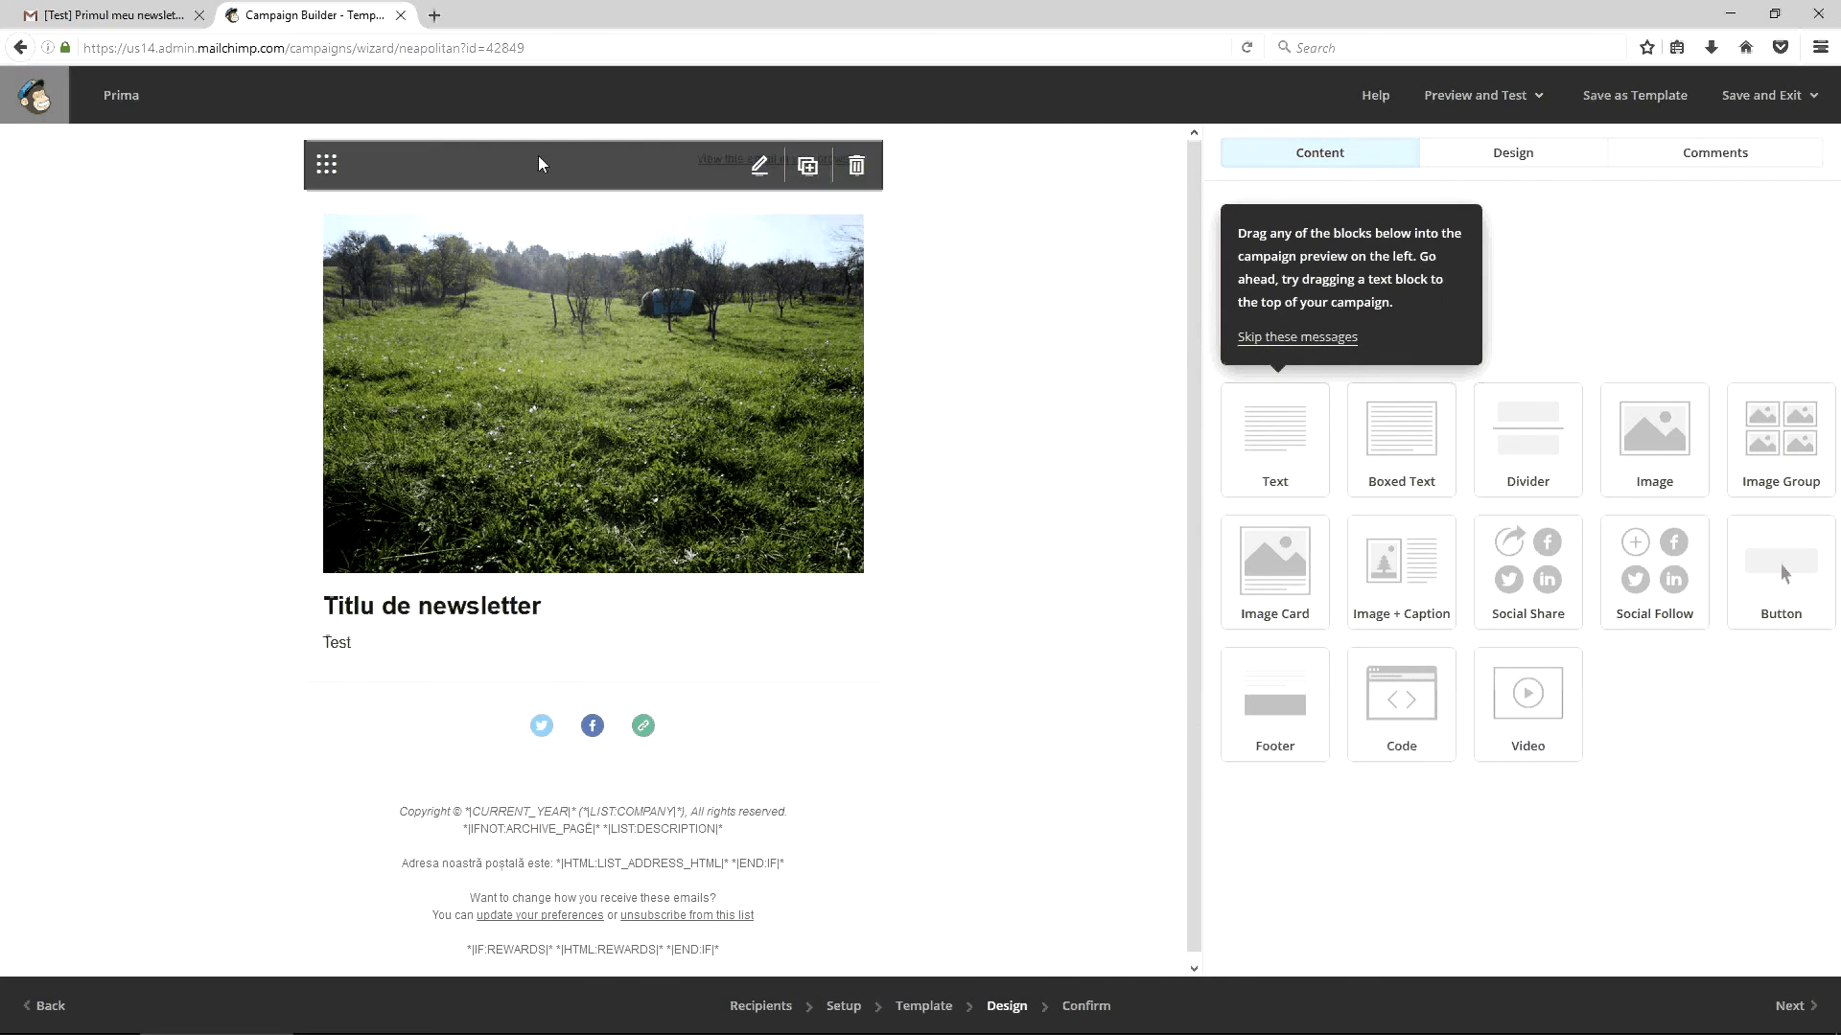
Check the Confirm page now reads 'You're all set to send!' and select the From email address
left_click(1055, 1014)
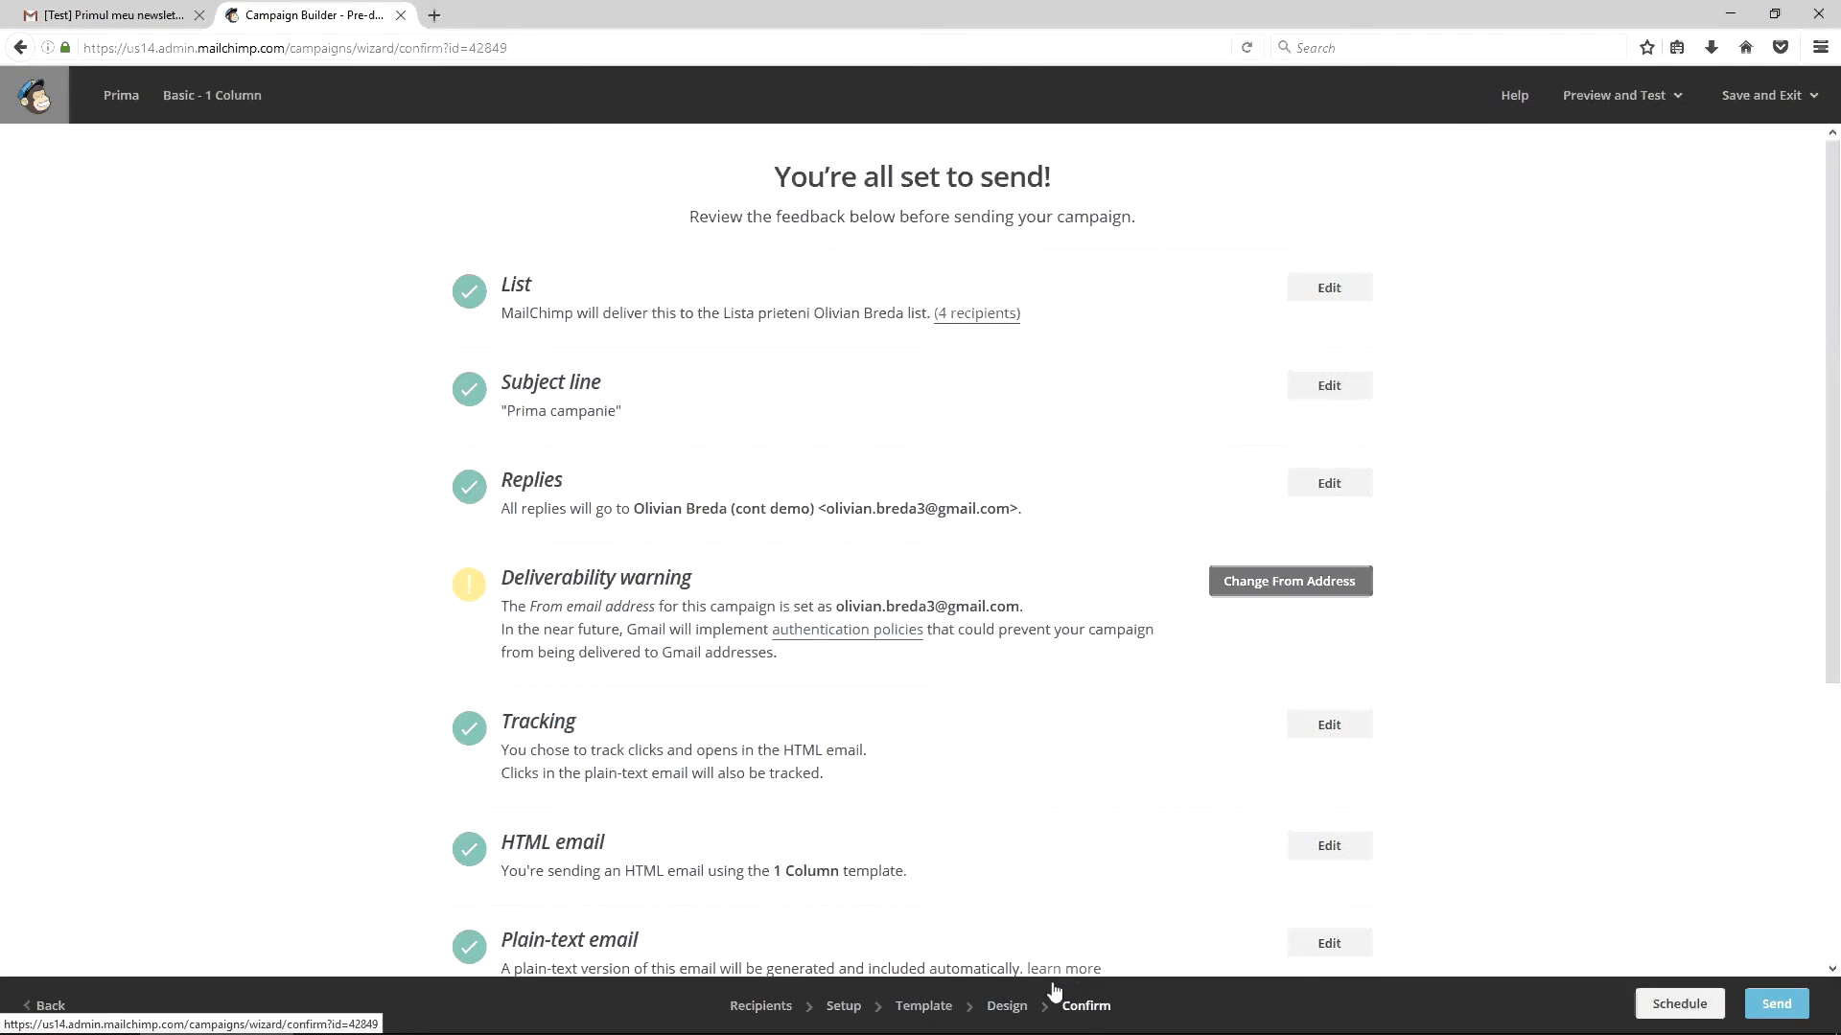
scroll(1035, 706, "down", 2)
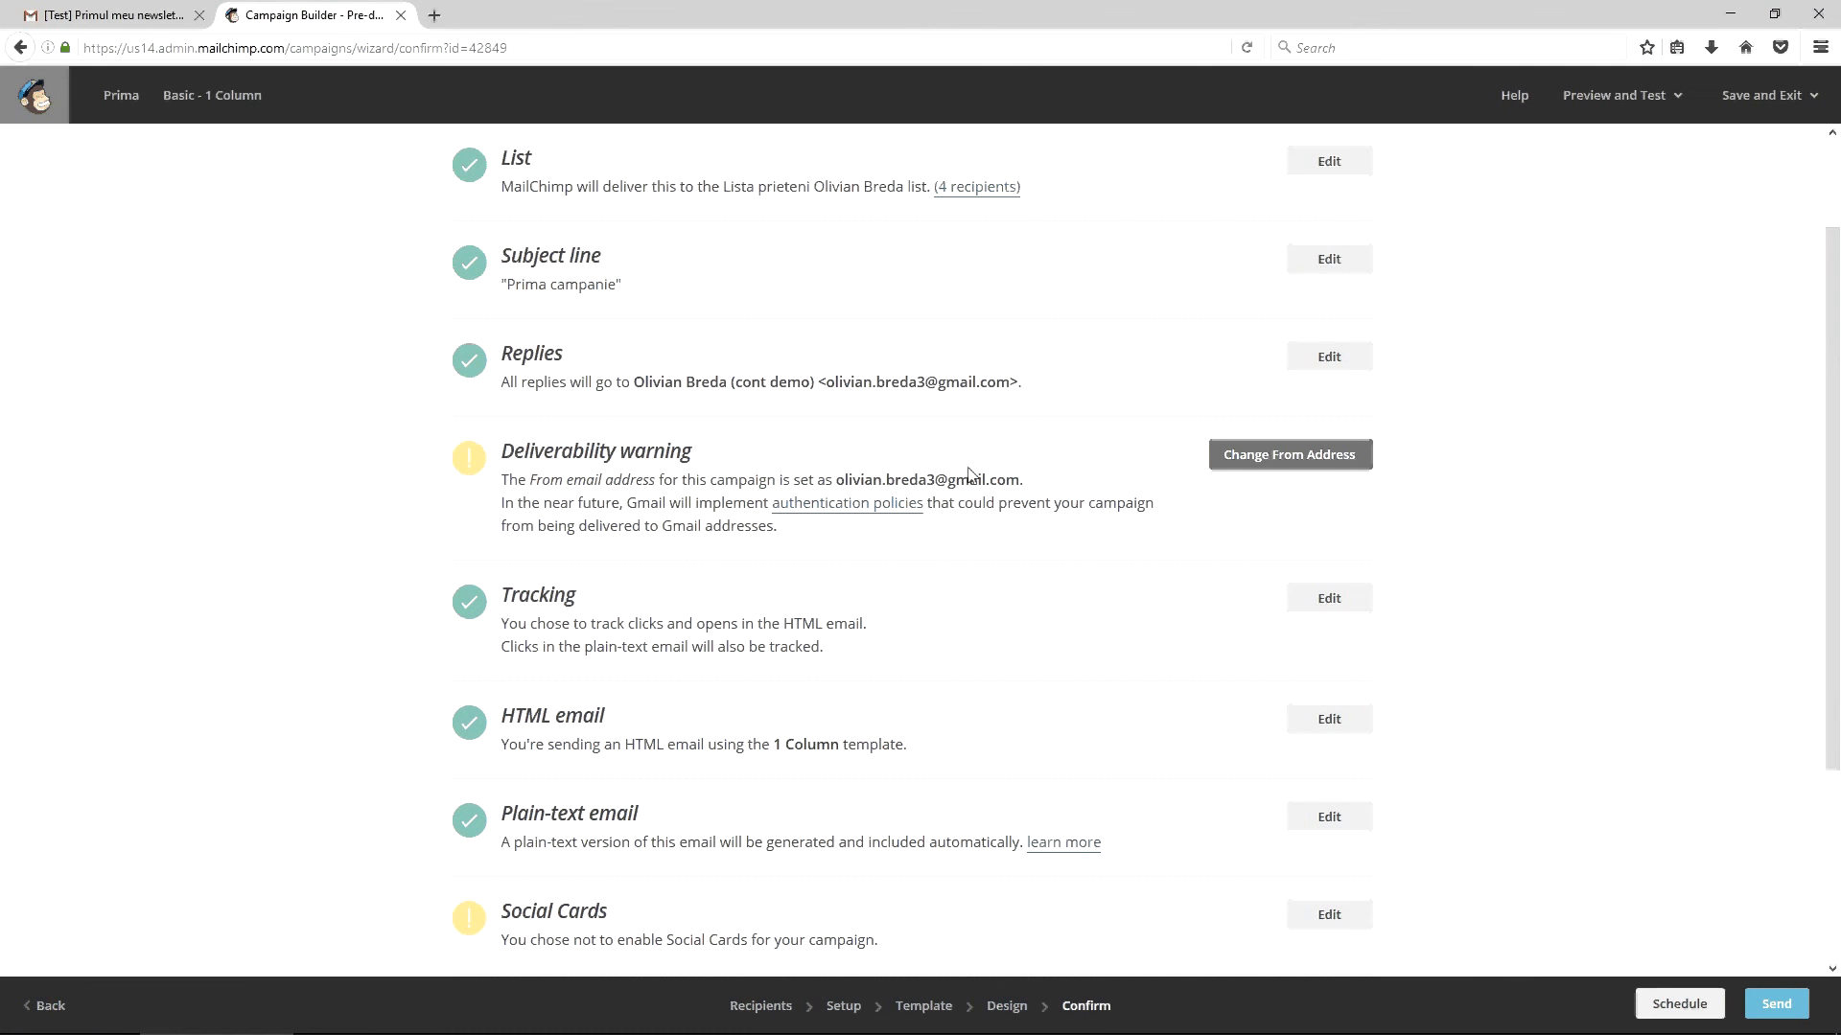
double_click(858, 479)
left_click_drag(970, 476, 1038, 477)
scroll(1103, 688, "down", 3)
scroll(1103, 688, "down", 1)
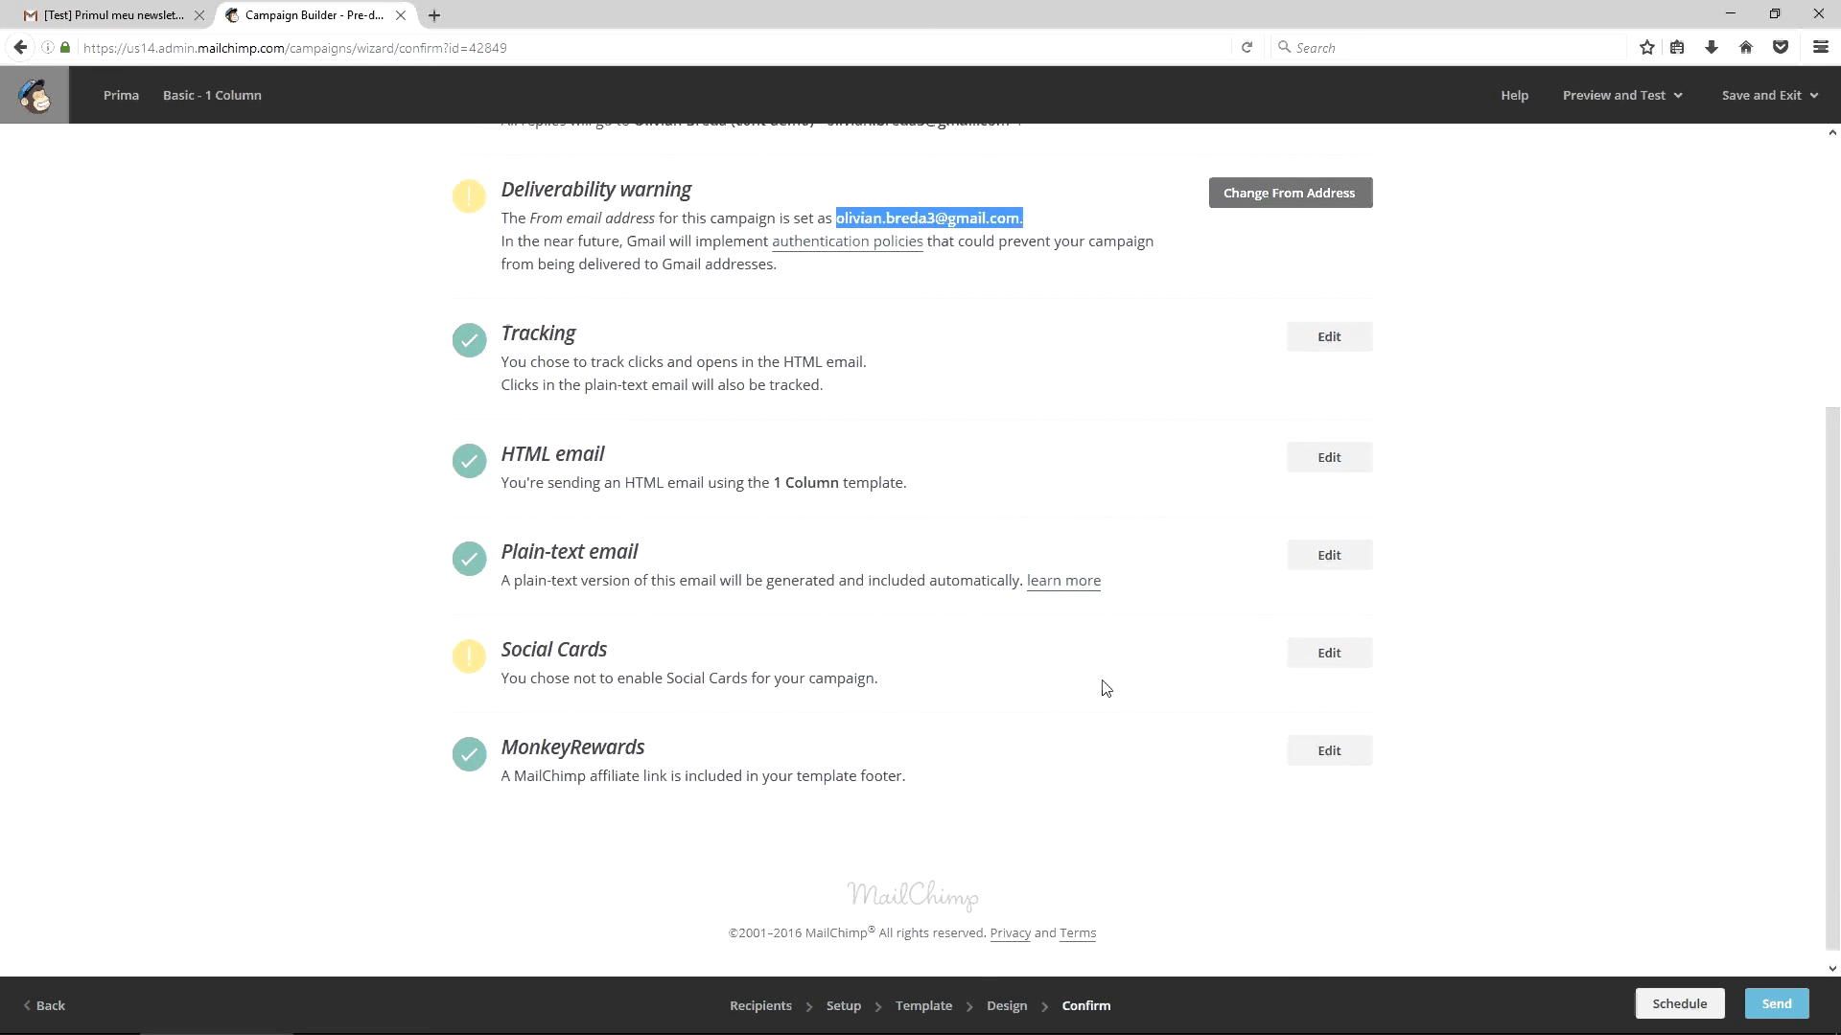
Open the test email's 'View this email in your browser' link from Gmail, then return to Confirm
left_click(135, 14)
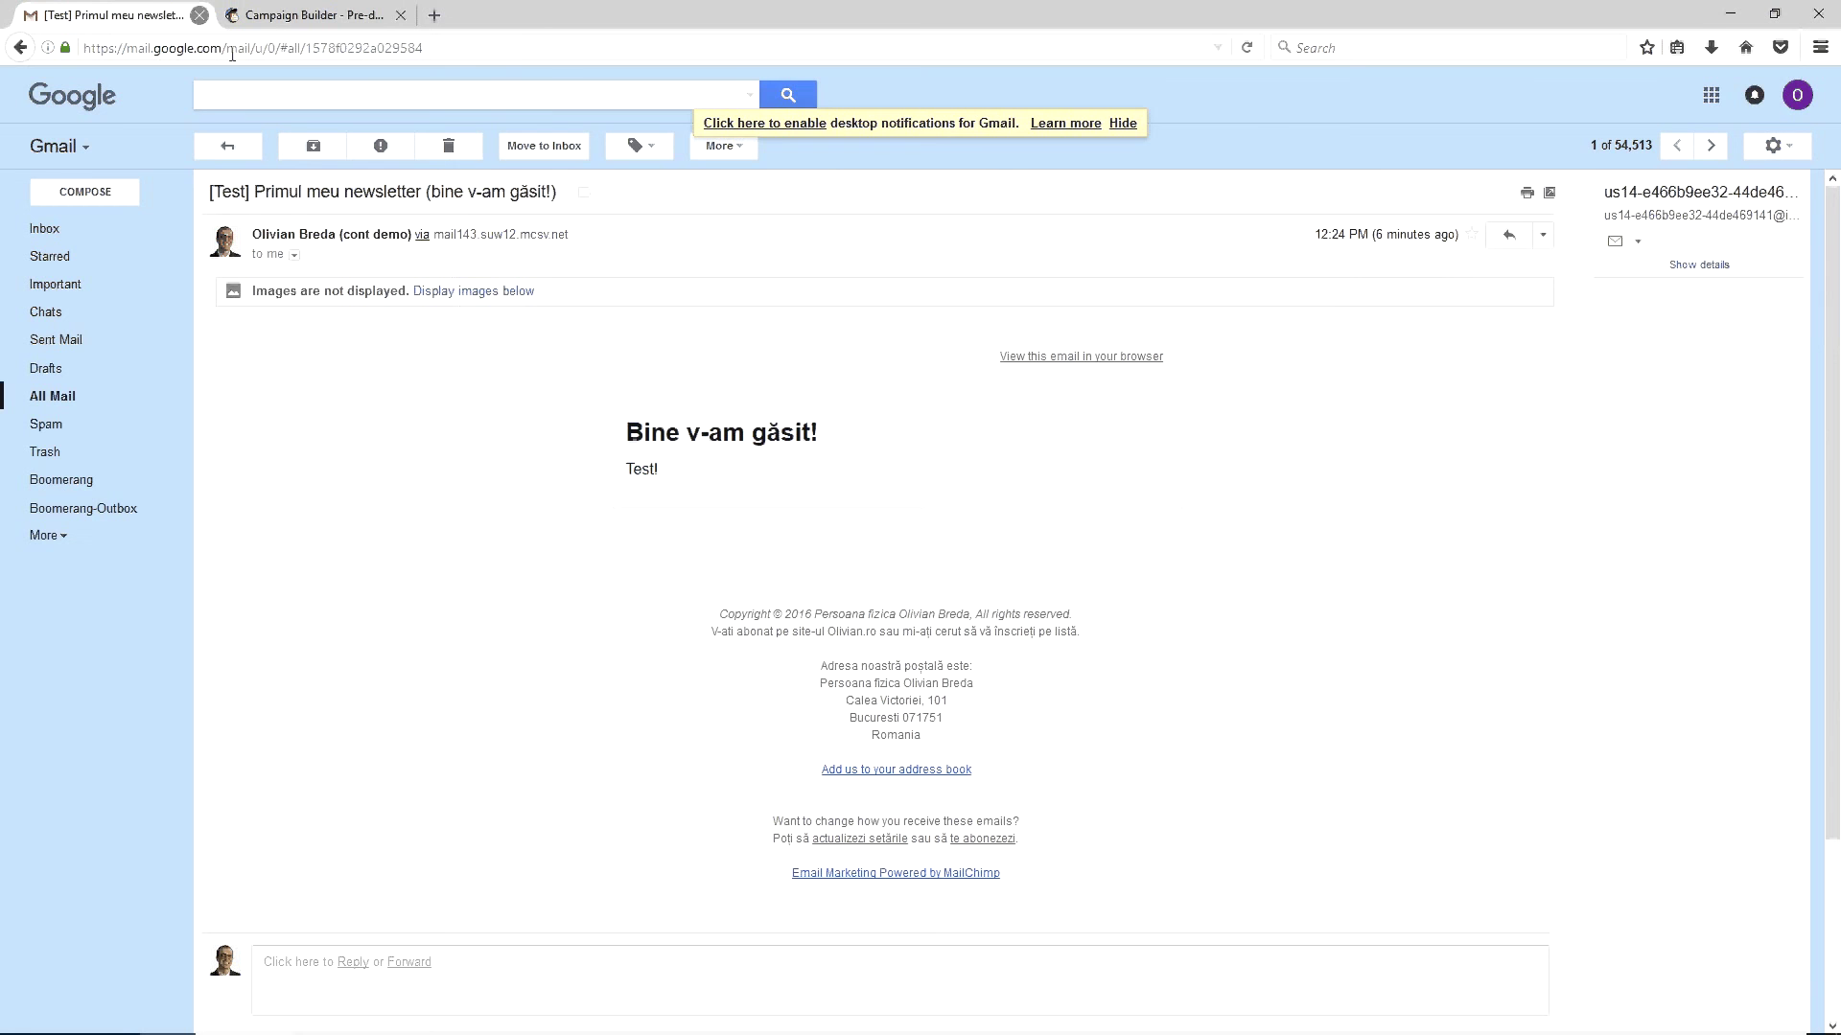
left_click(1027, 357)
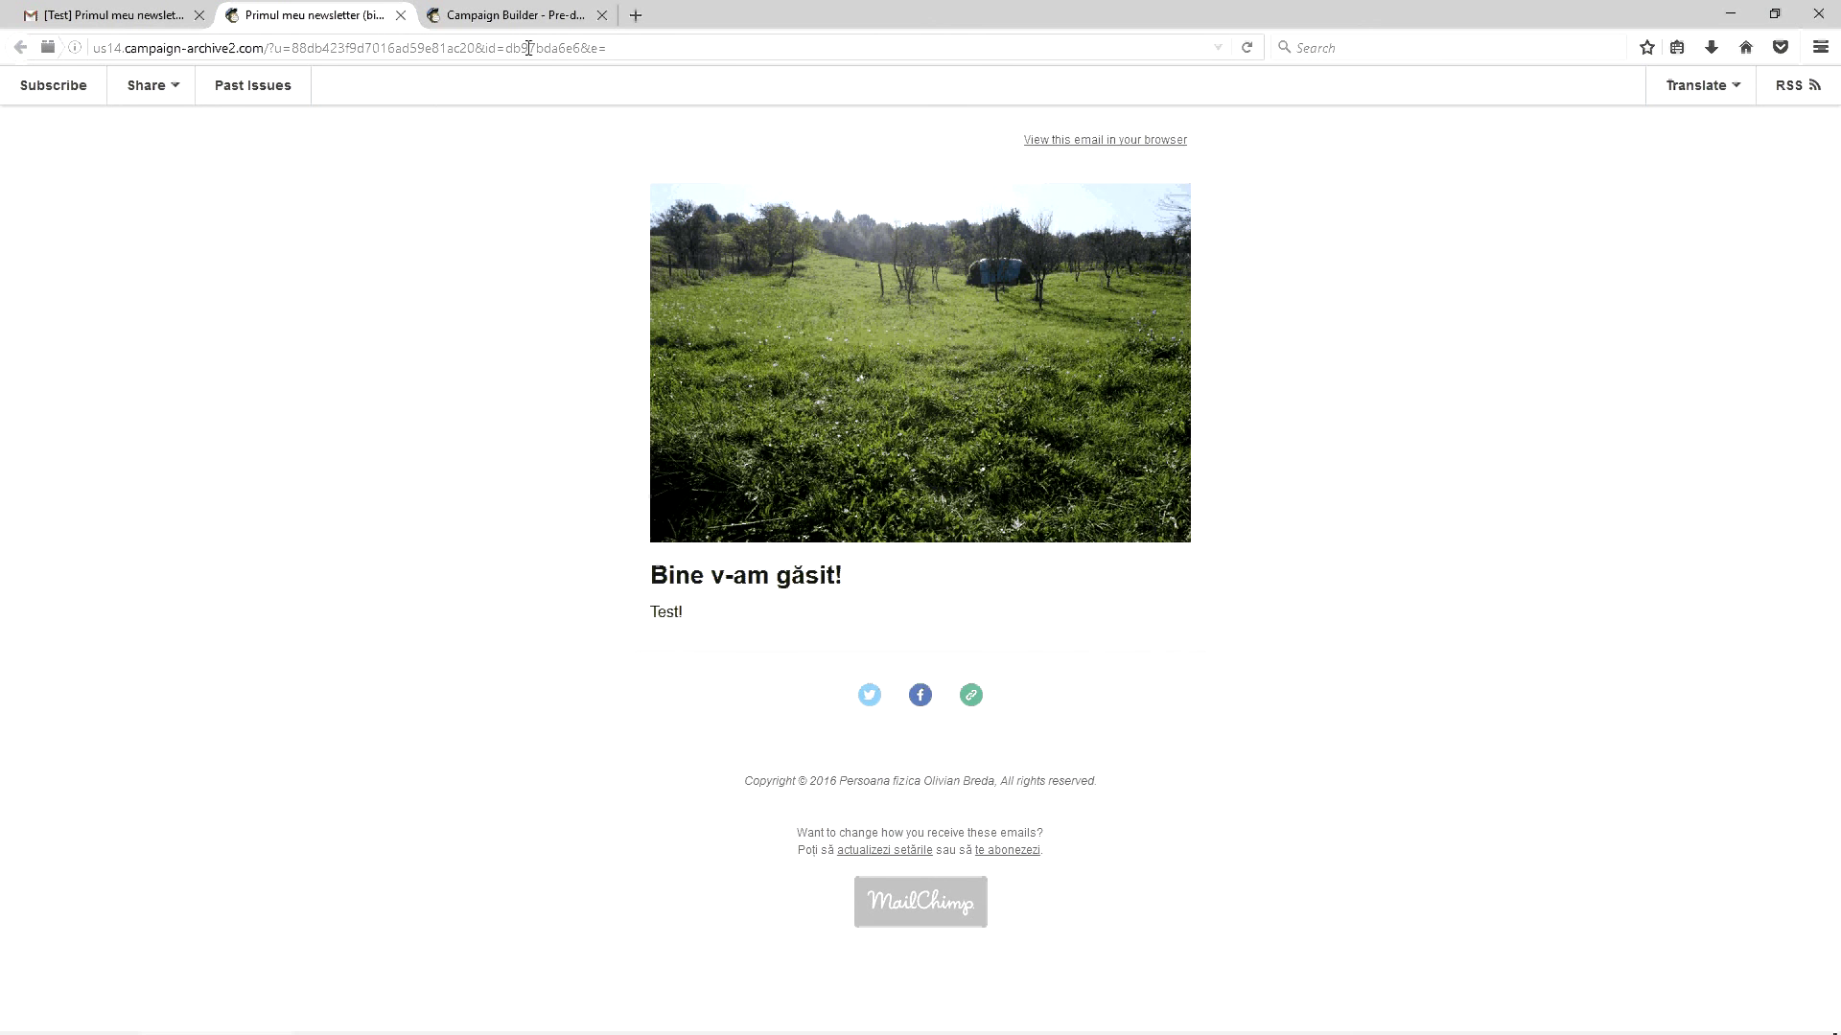
left_click(535, 14)
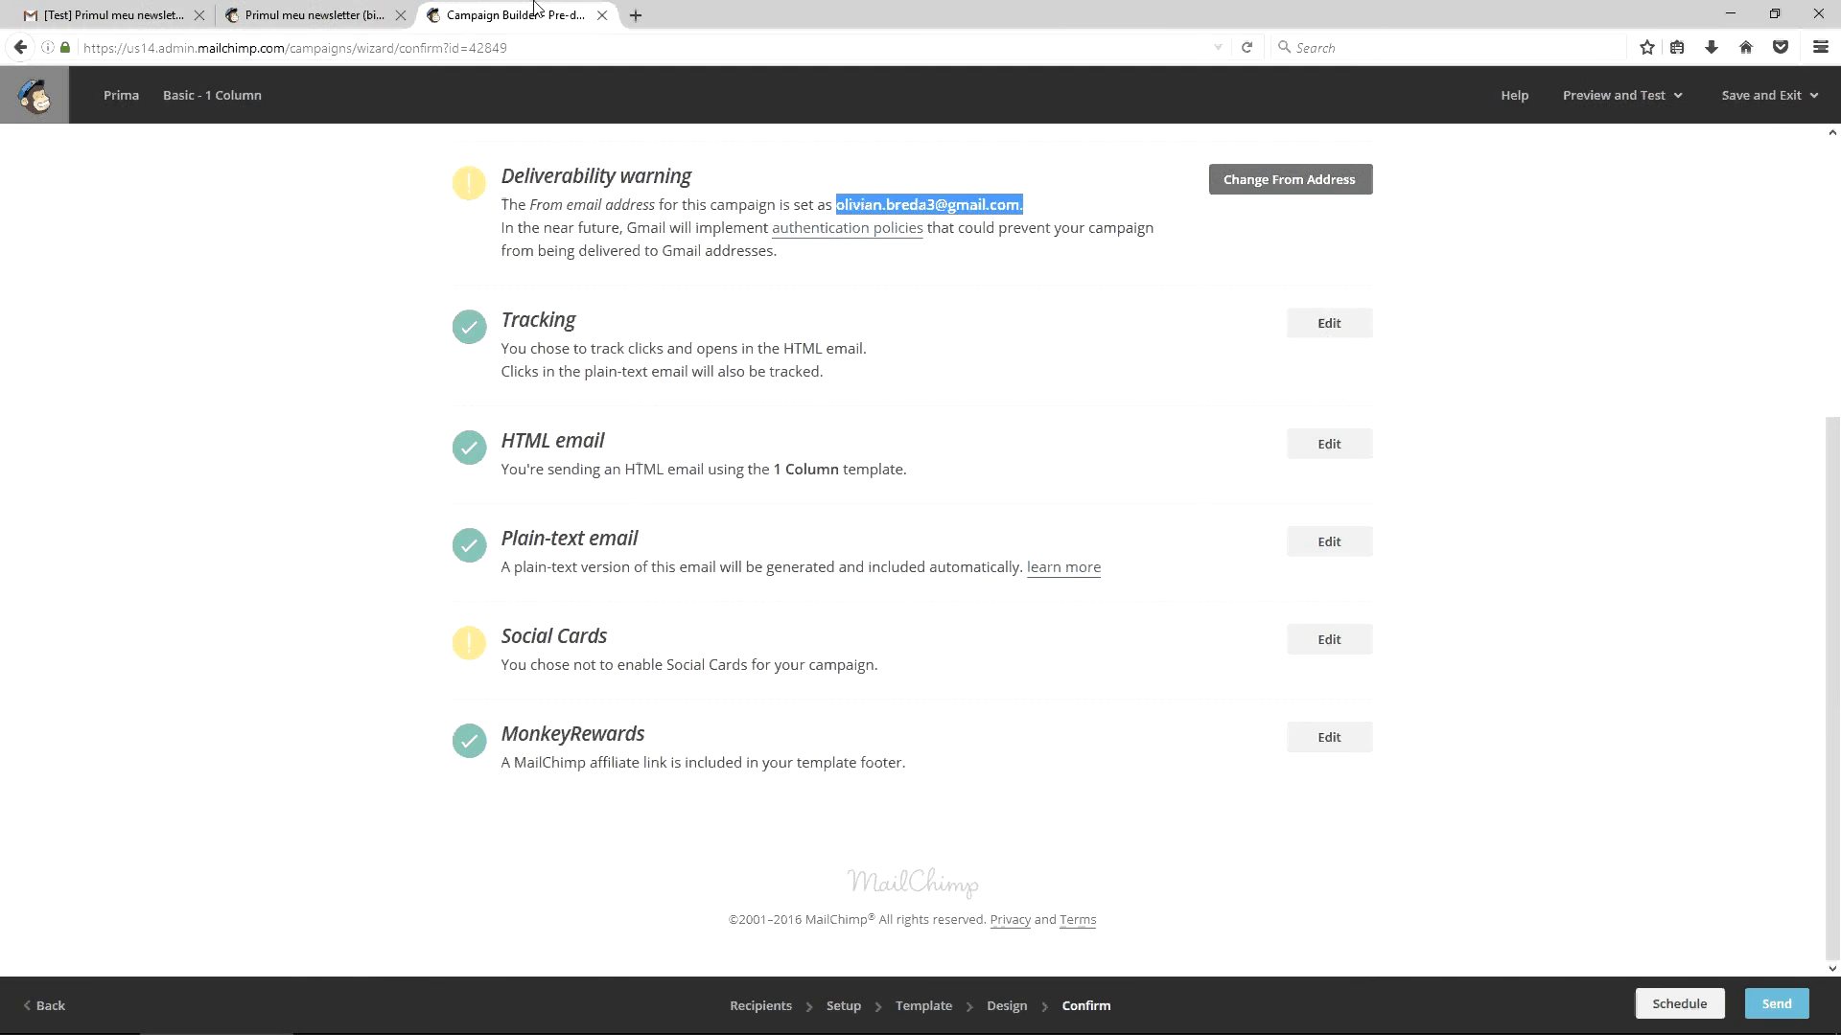
Enable Customized Social Cards with the green-field photo, save, then switch to the archive tab
left_click(1328, 638)
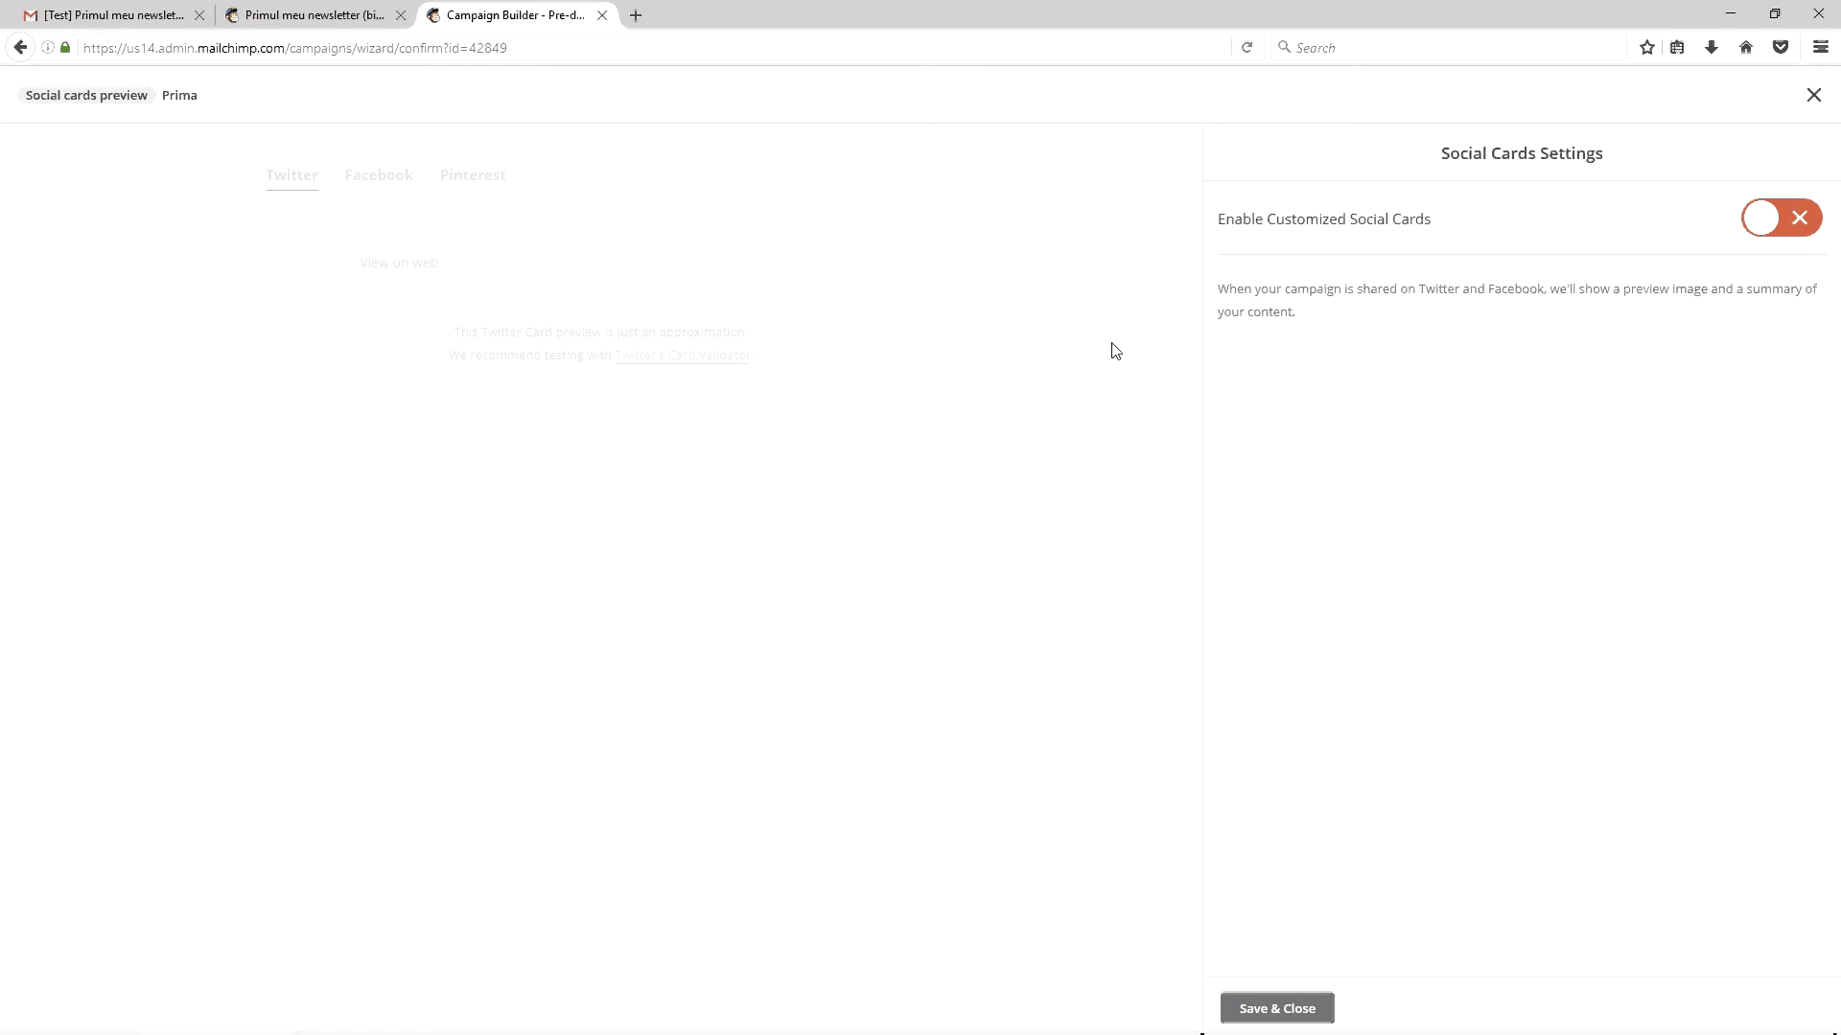
left_click(1749, 224)
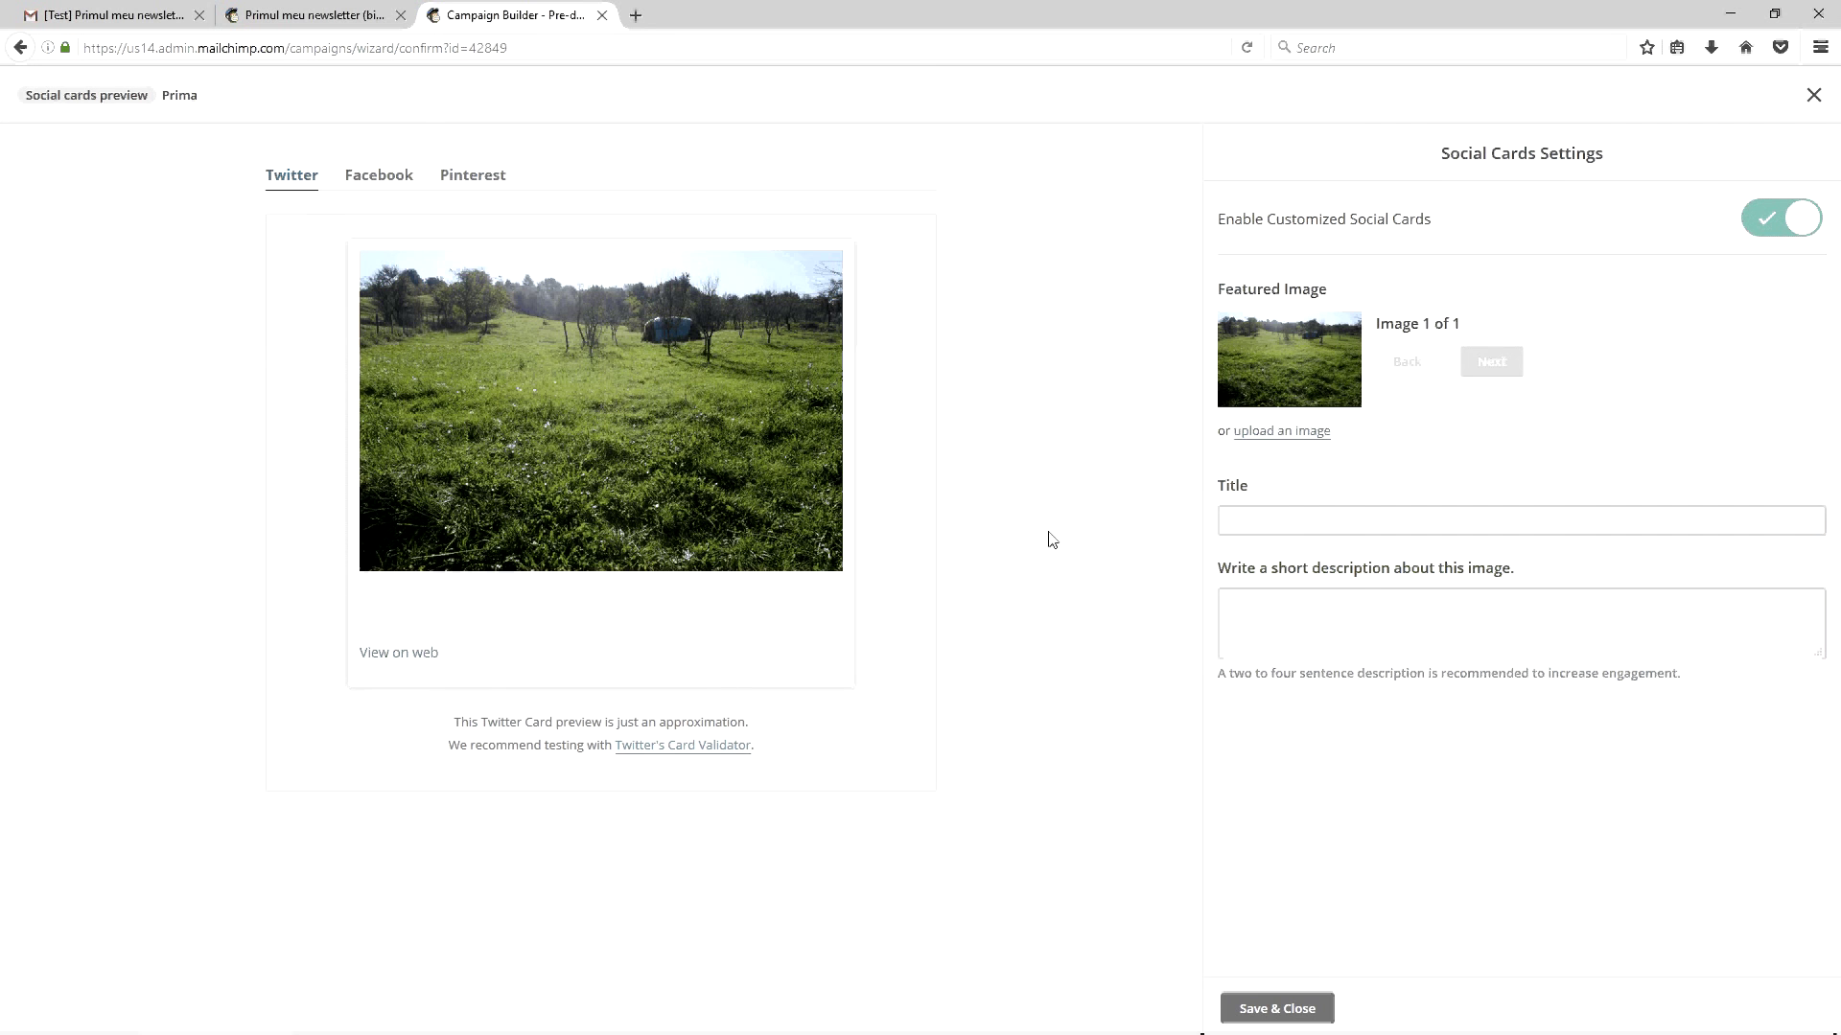
left_click(1232, 519)
left_click(1237, 596)
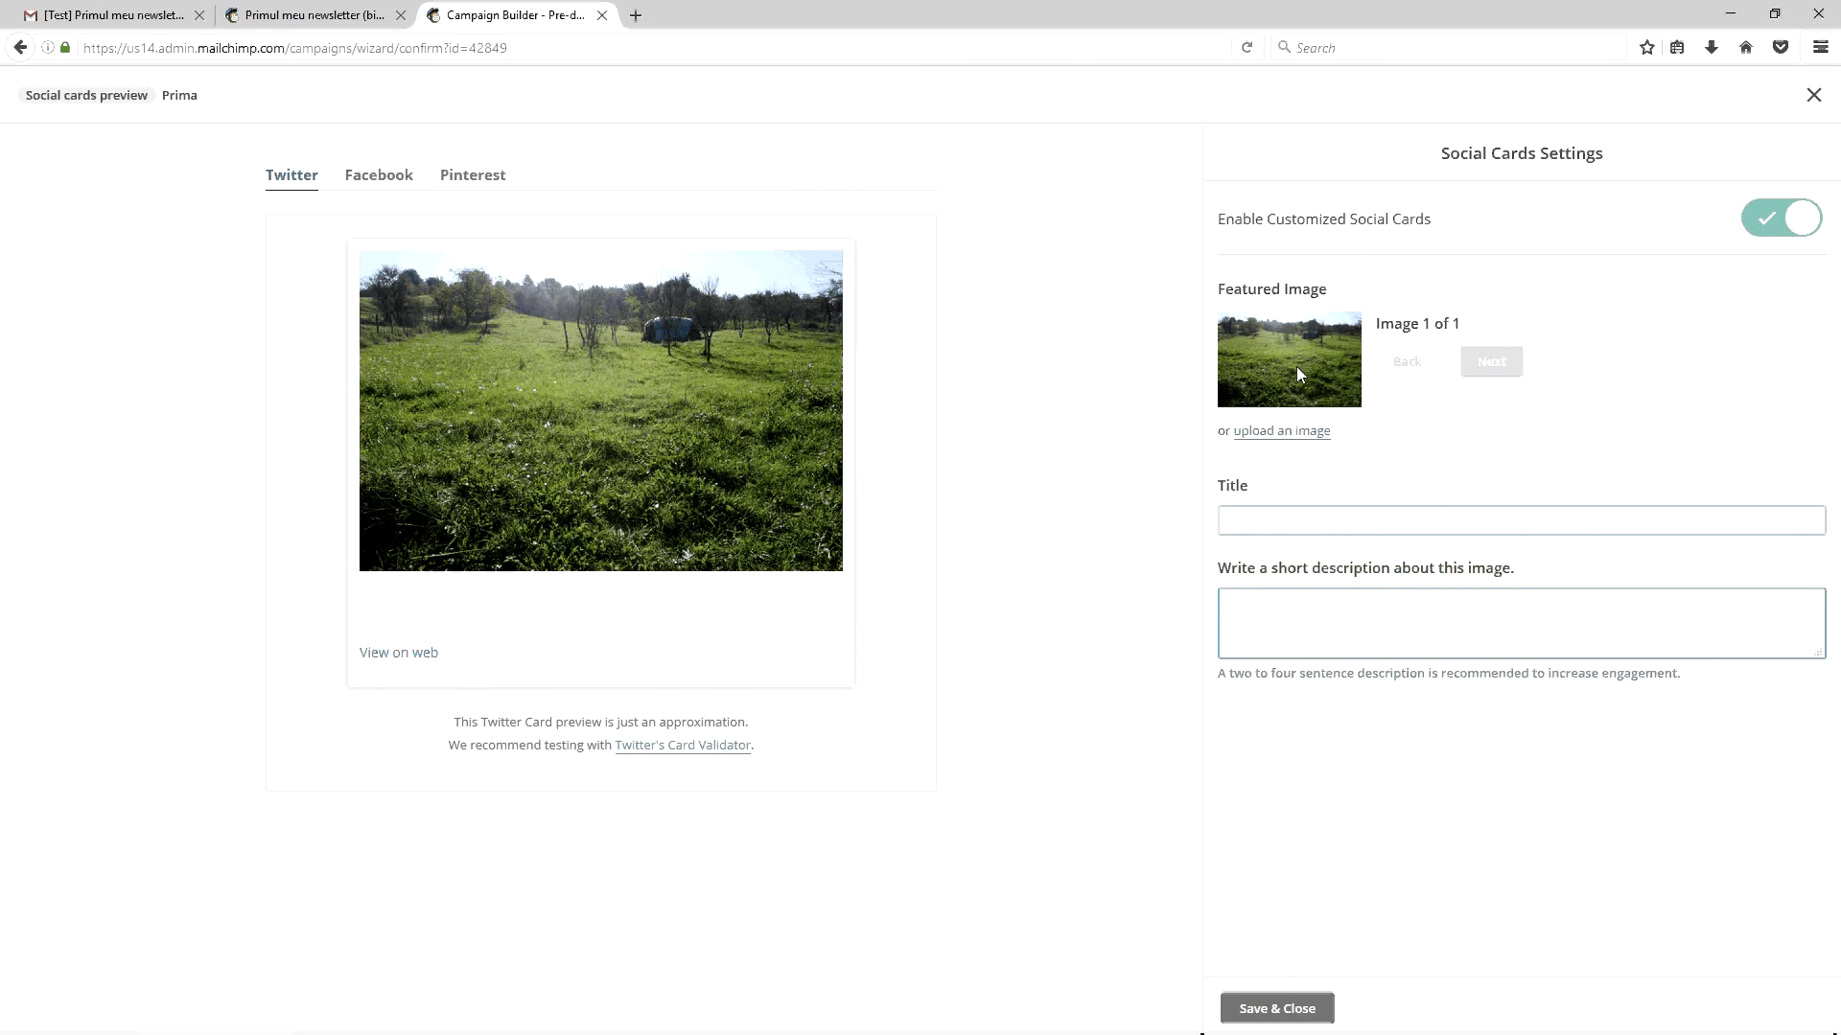
left_click(1267, 516)
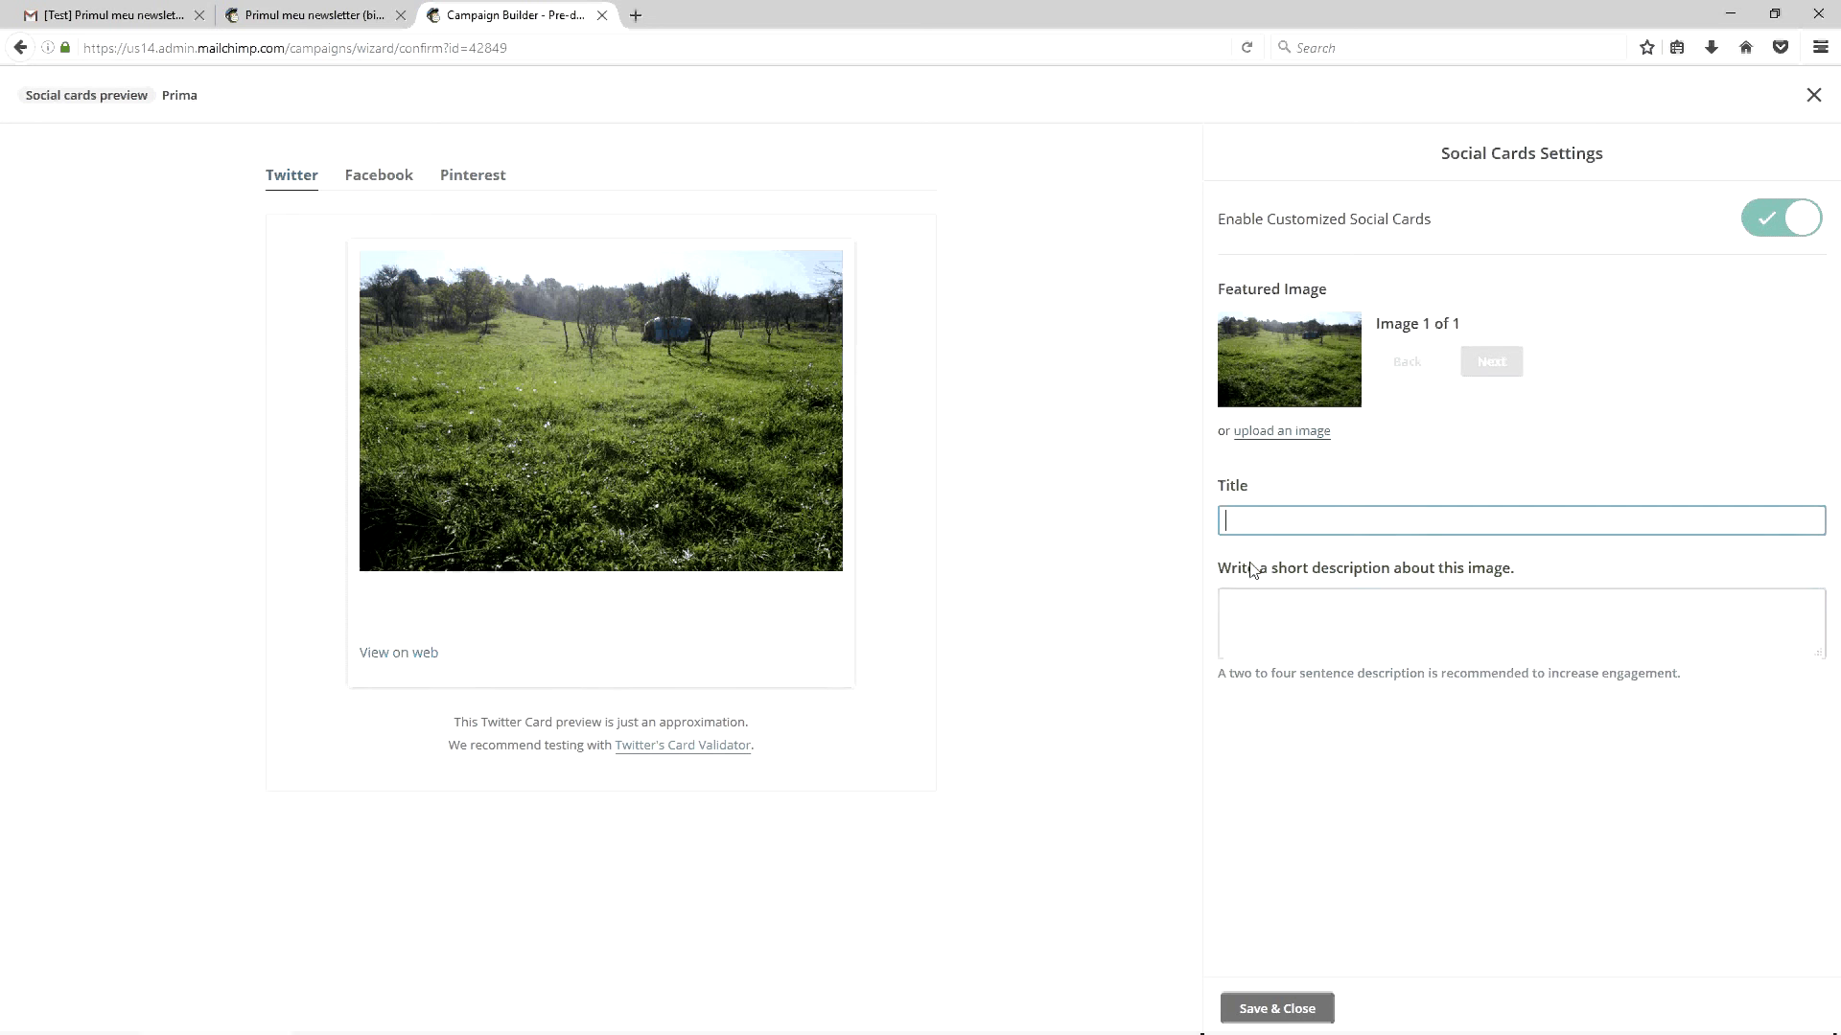
left_click(1277, 1007)
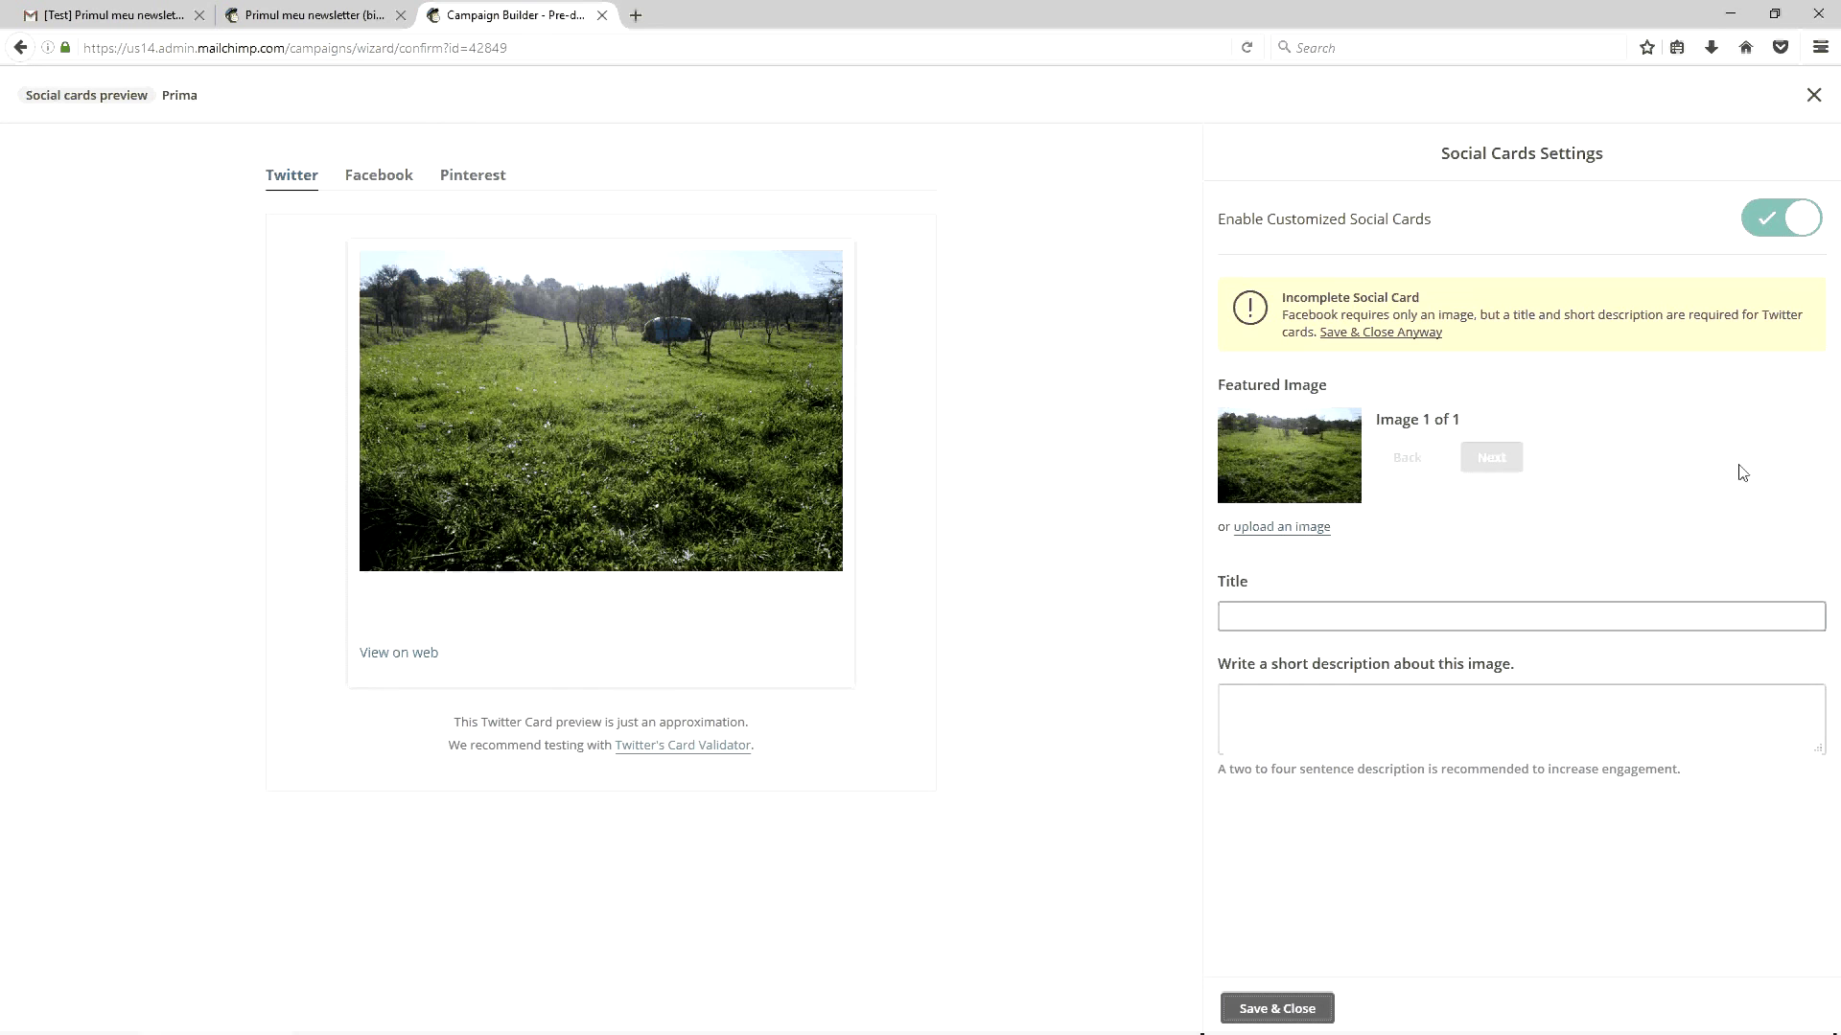
left_click(1813, 94)
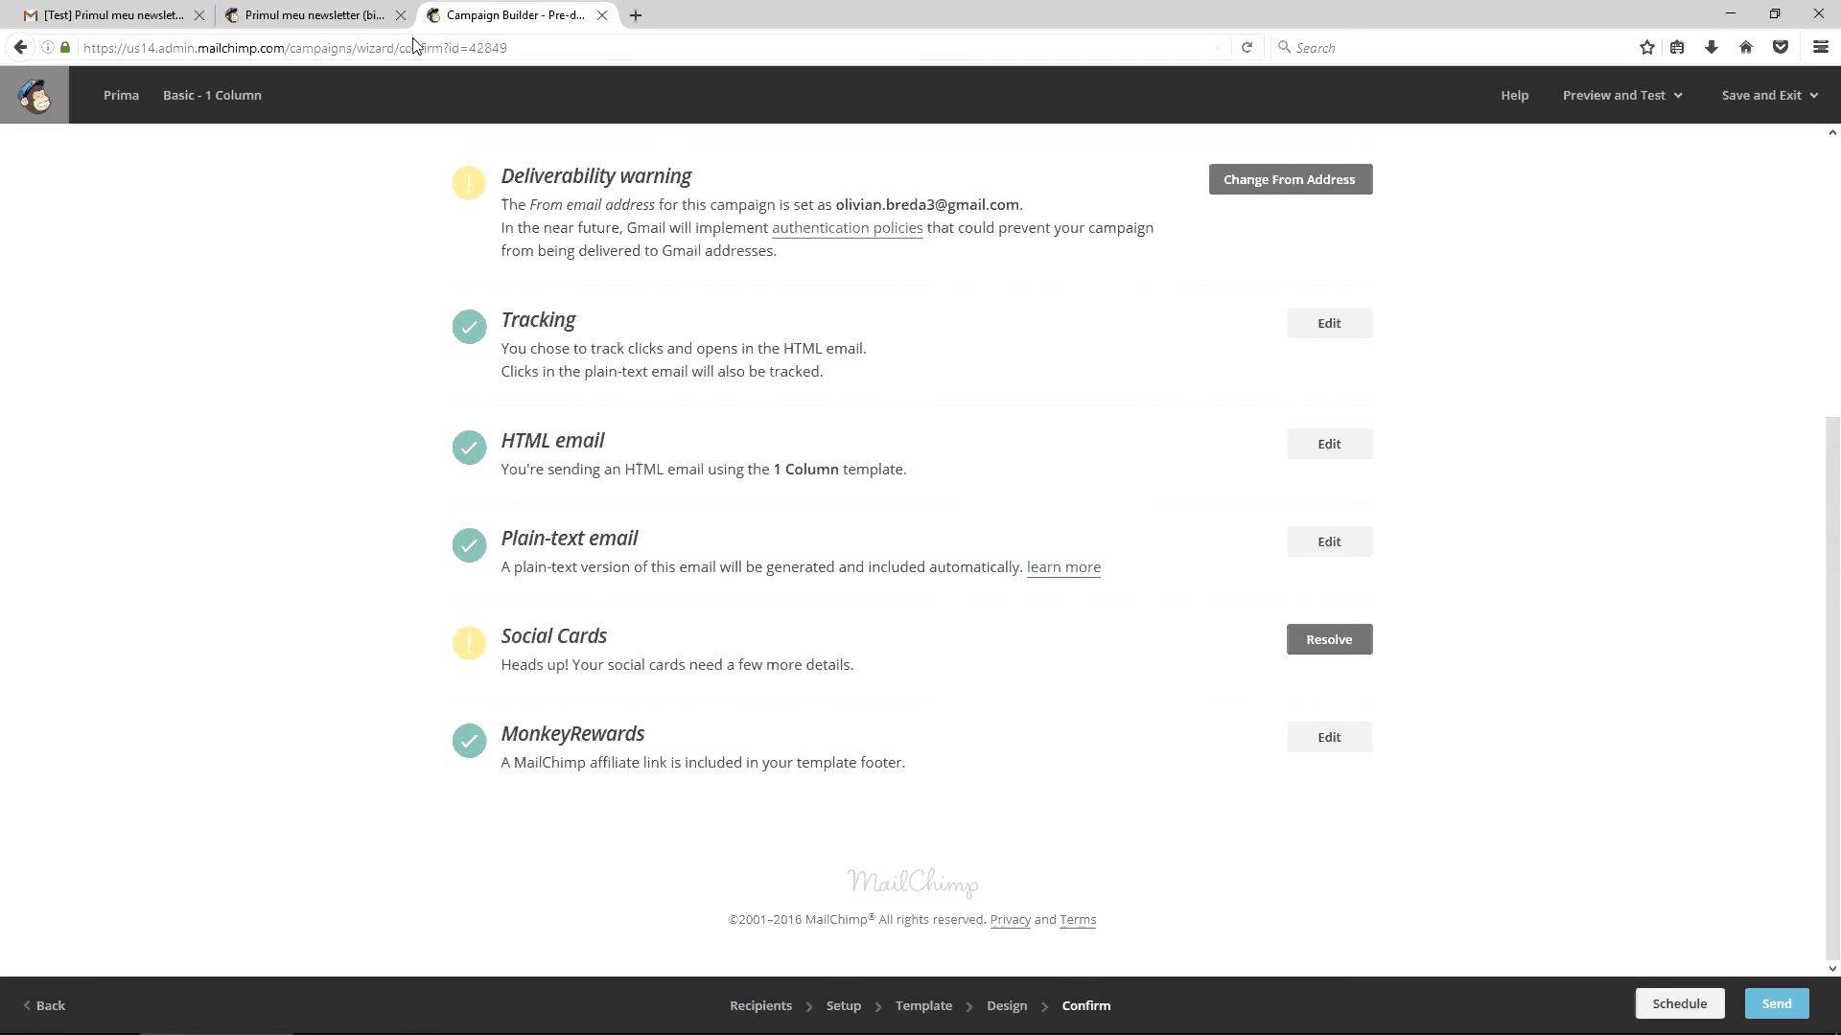
left_click(361, 16)
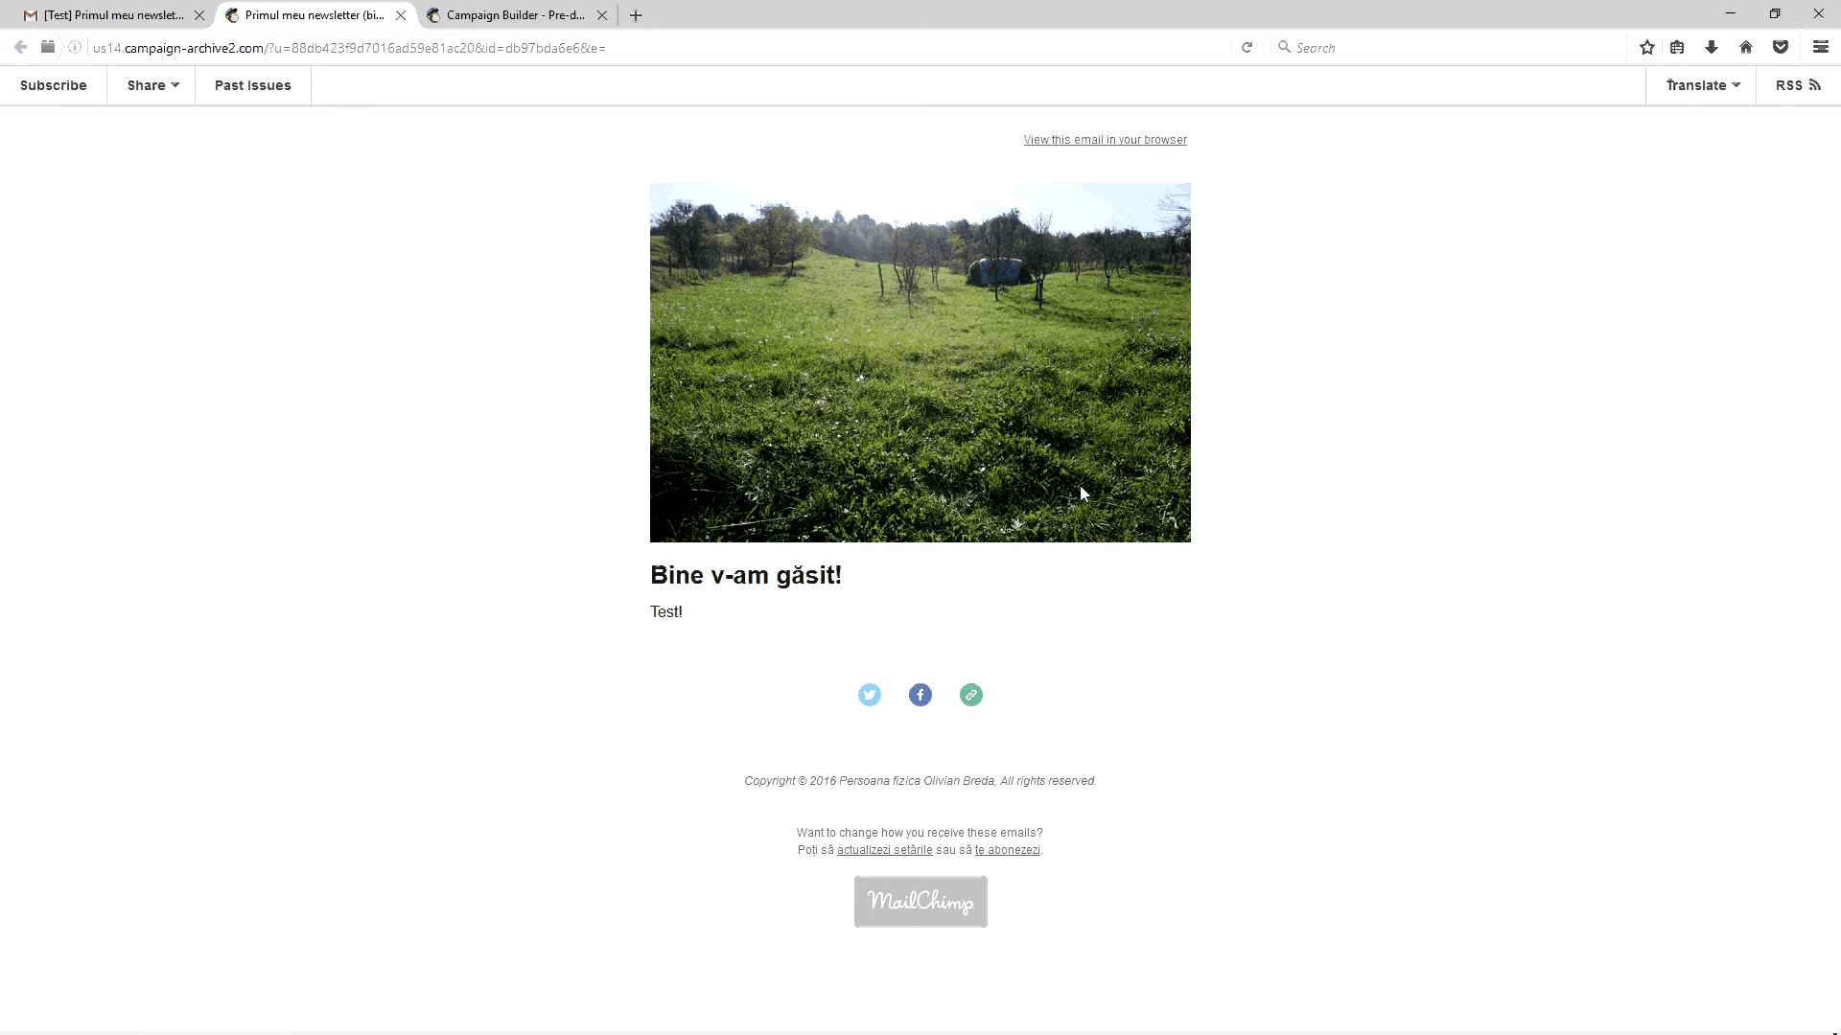
From the Prima campaign builder, use Save and Exit to open the campaigns list in a new tab
key("ctrl+Tab")
scroll(505, 276, "up", 5)
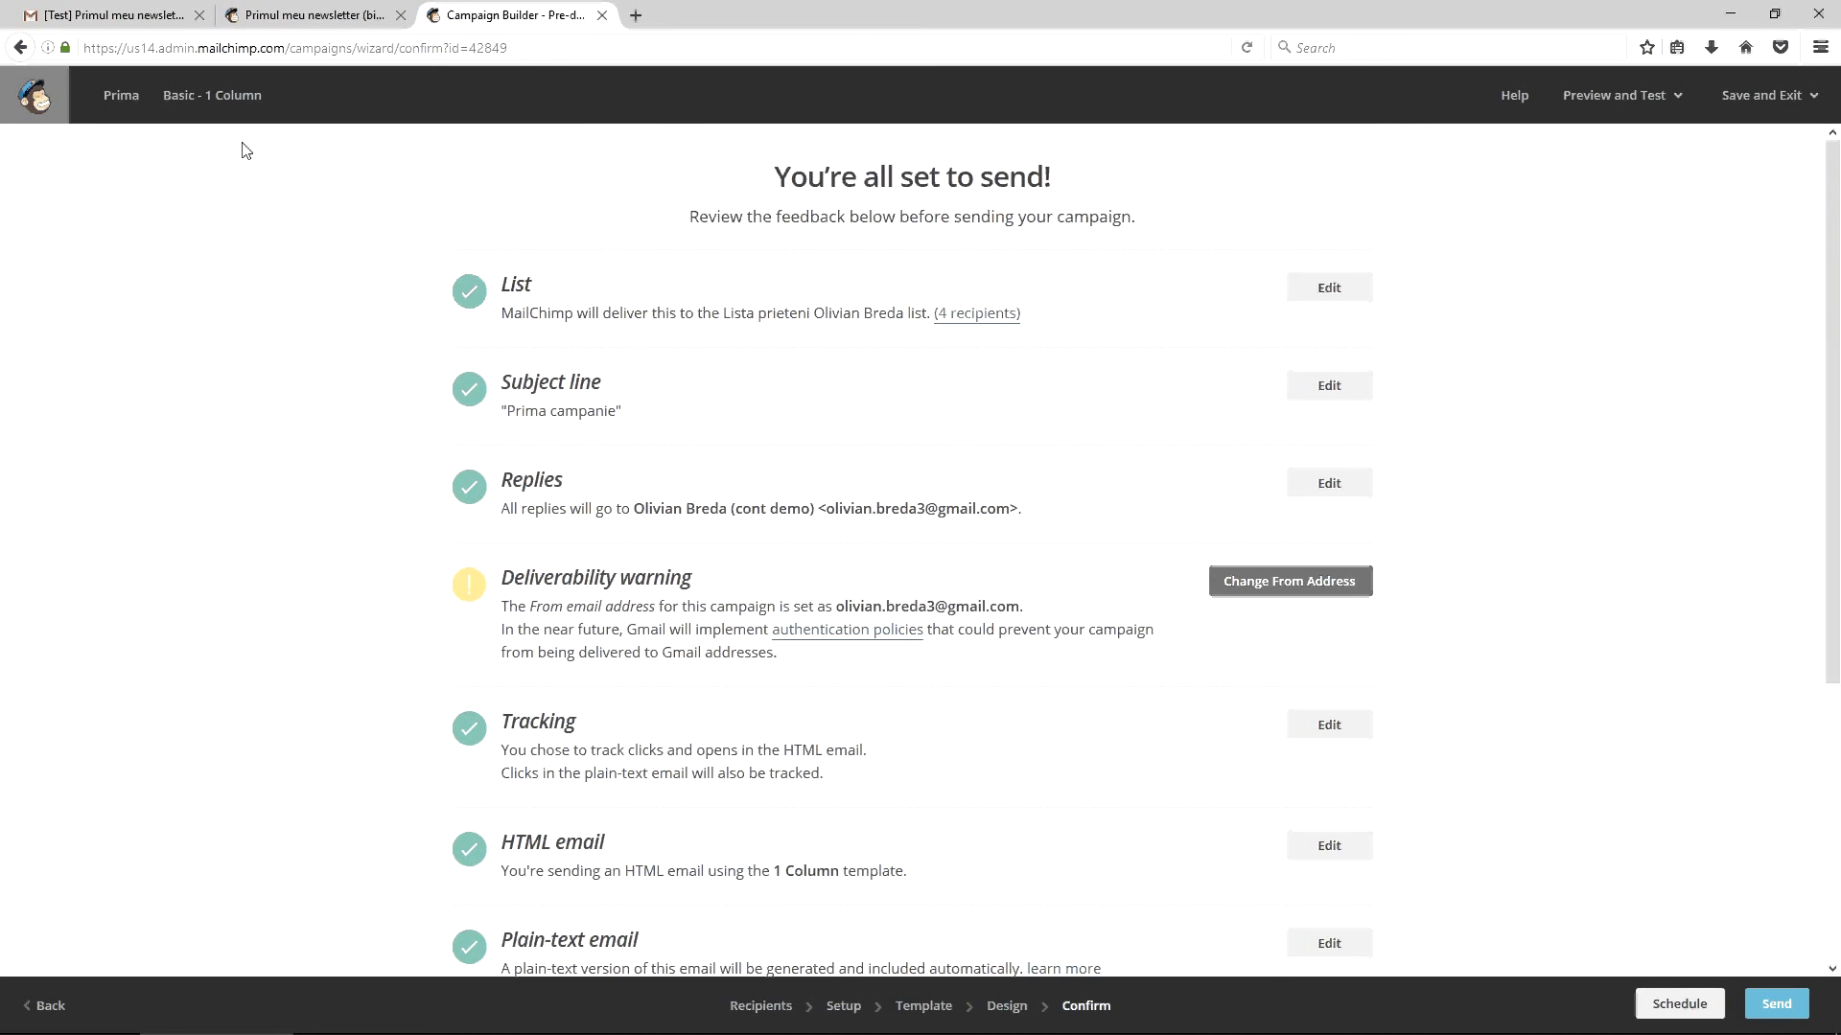
left_click(1767, 95)
left_click(1755, 191)
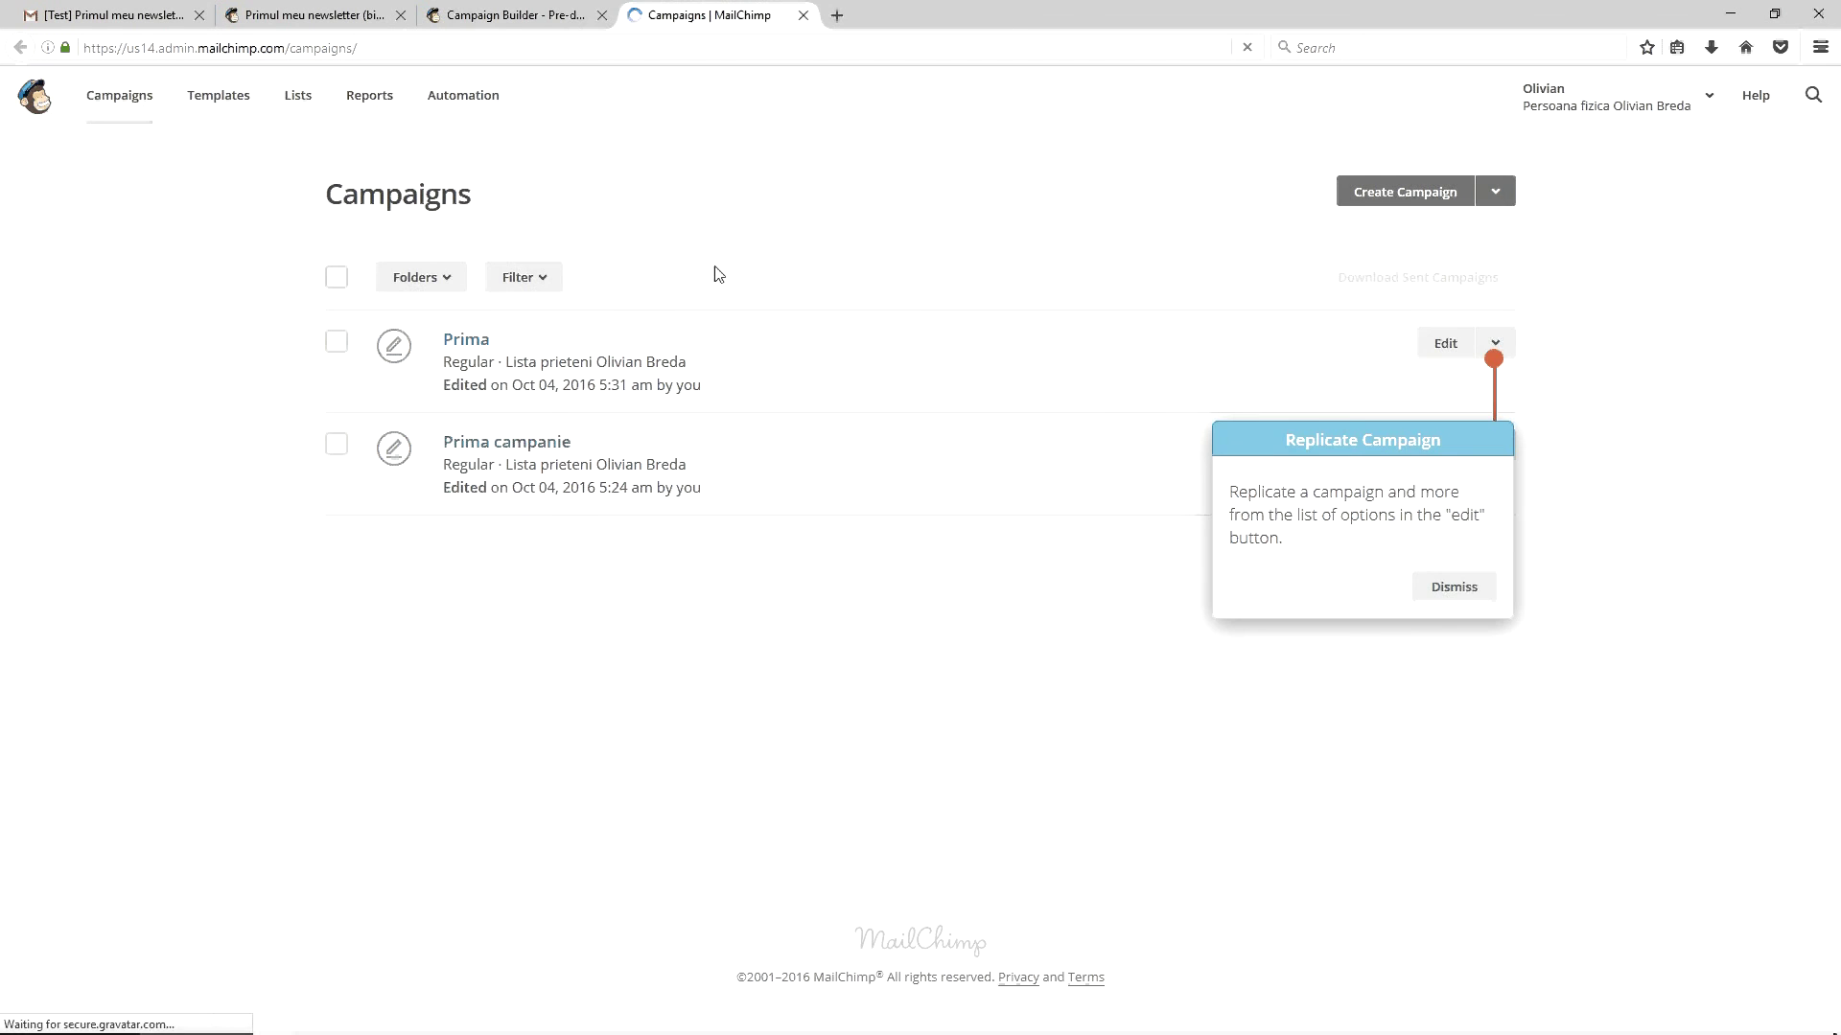
Inspect the action menus for Prima and Prima campanie, then return to the Prima checklist
left_click(1495, 343)
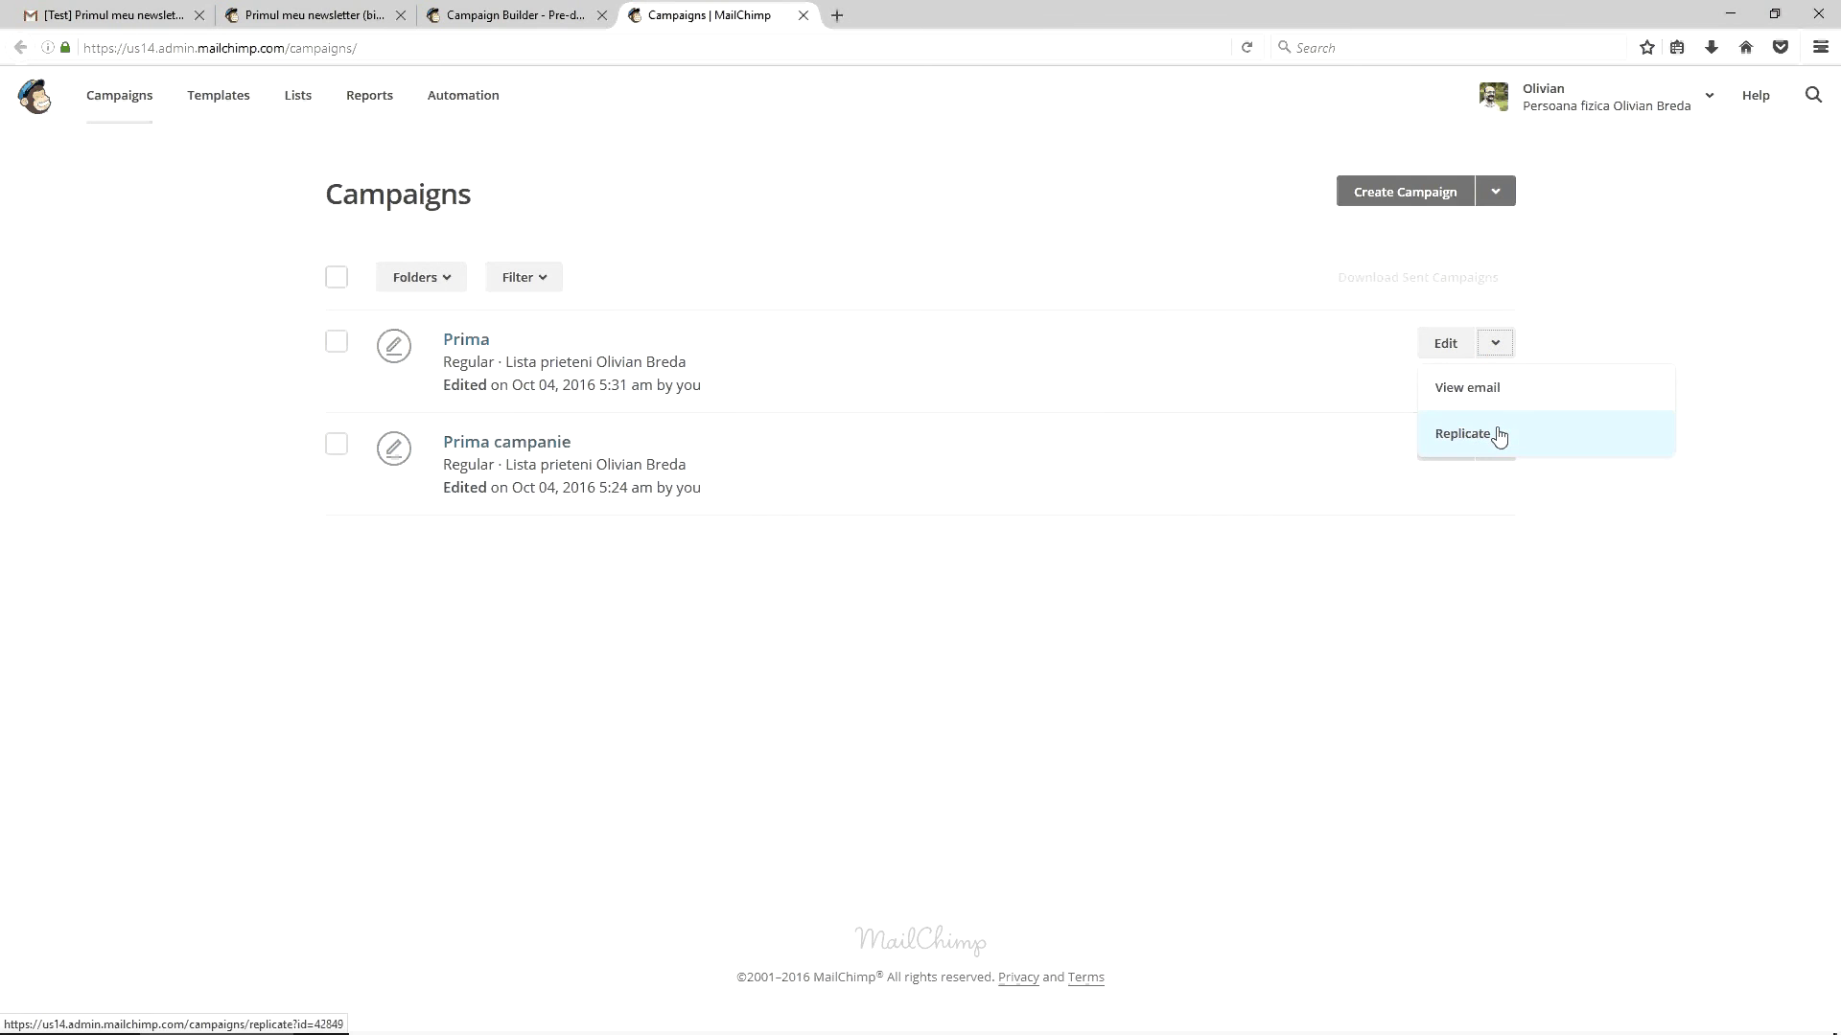
left_click(1582, 333)
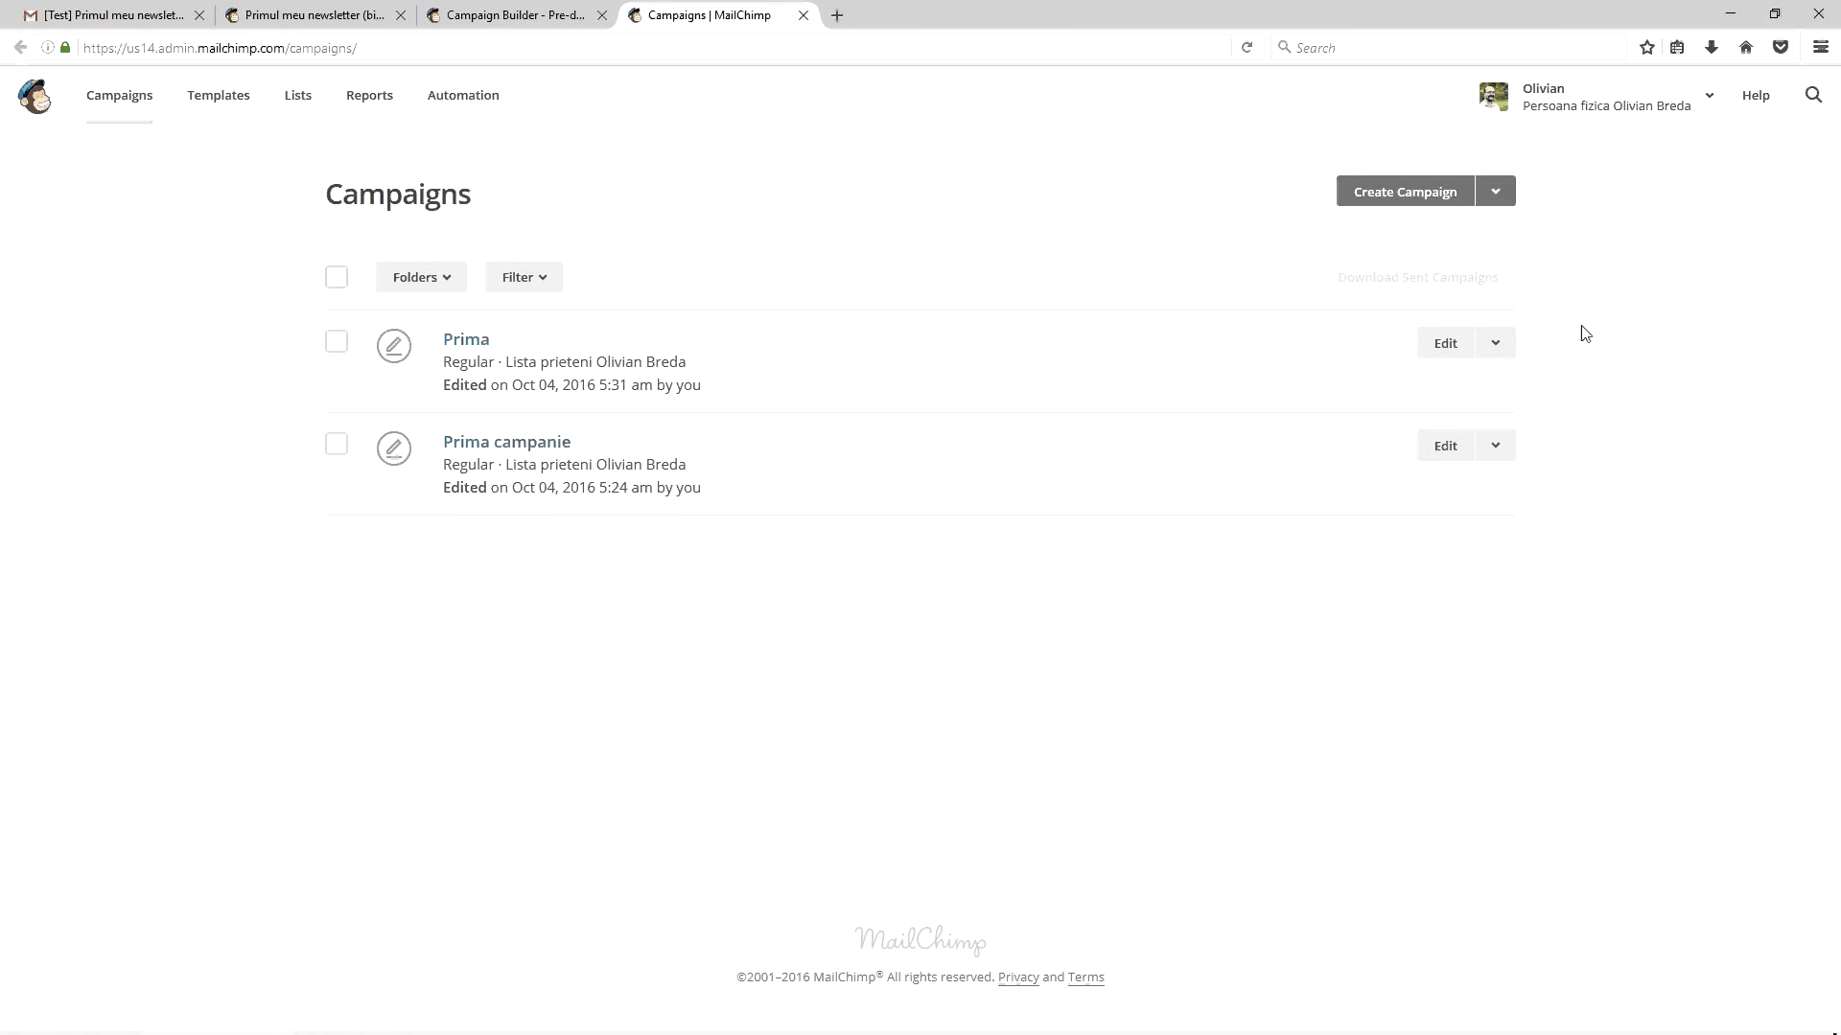
left_click(1495, 446)
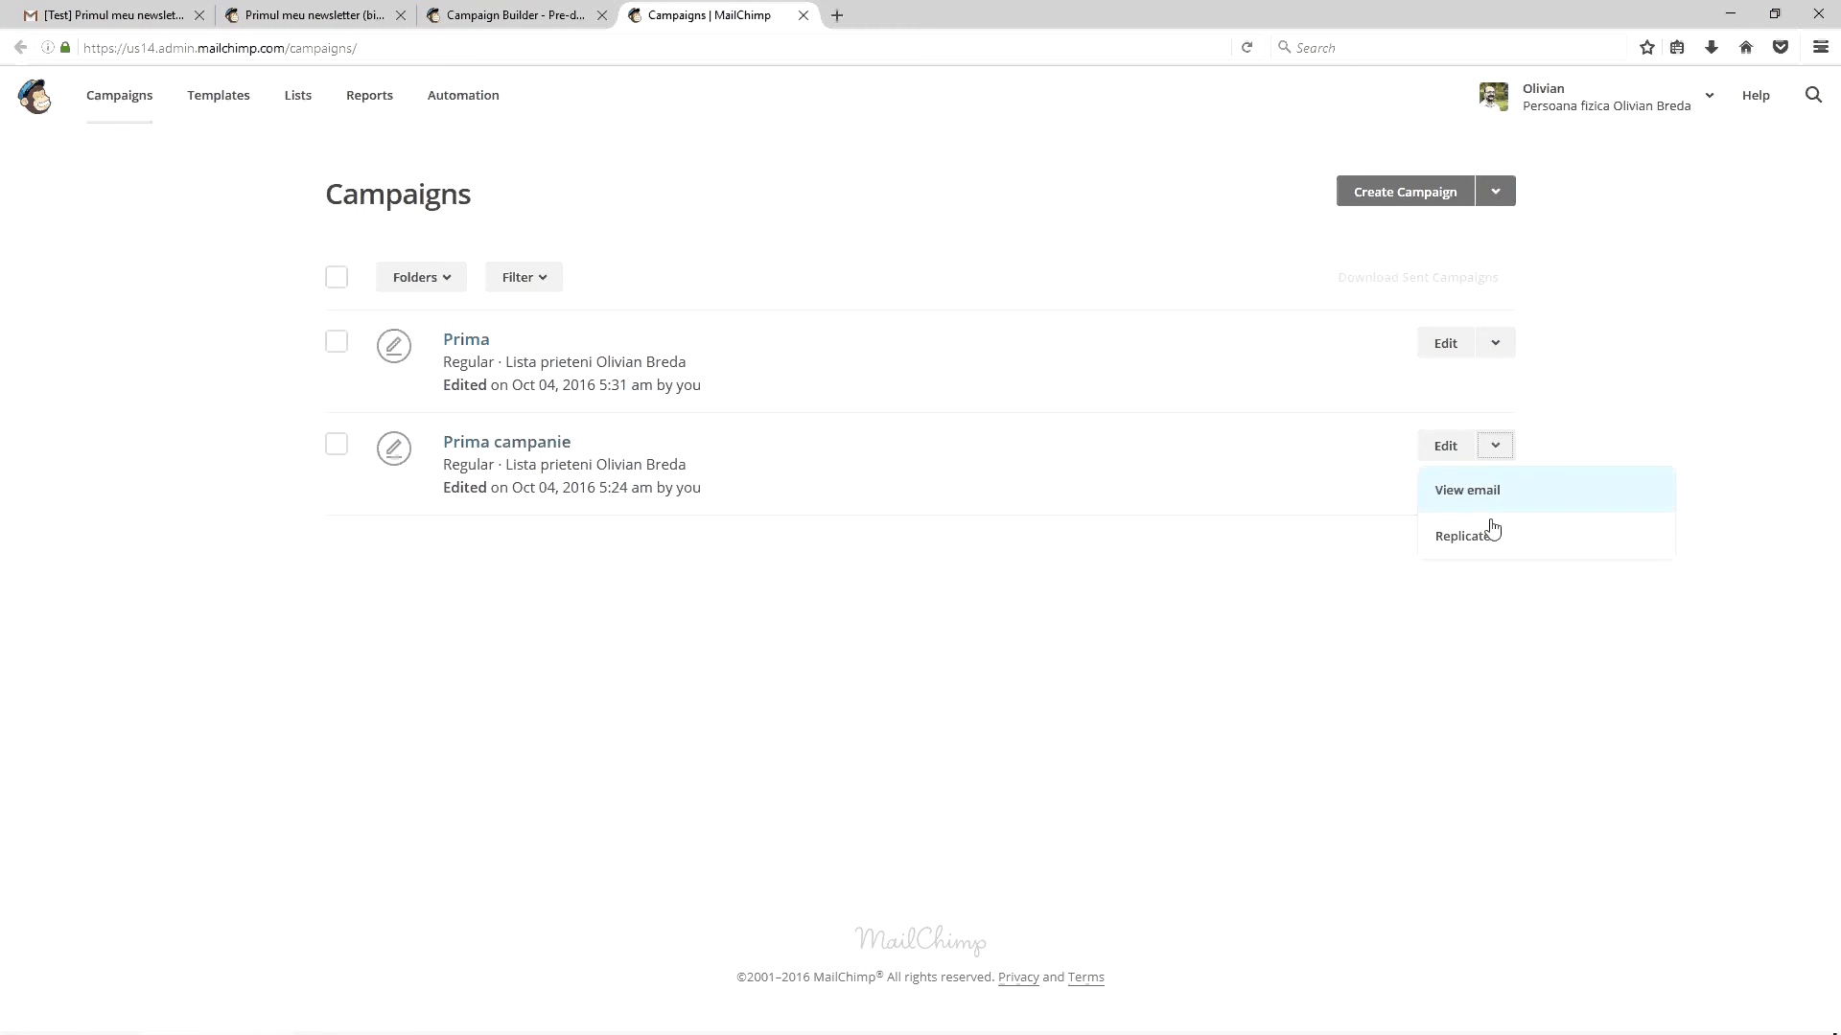
left_click(1084, 514)
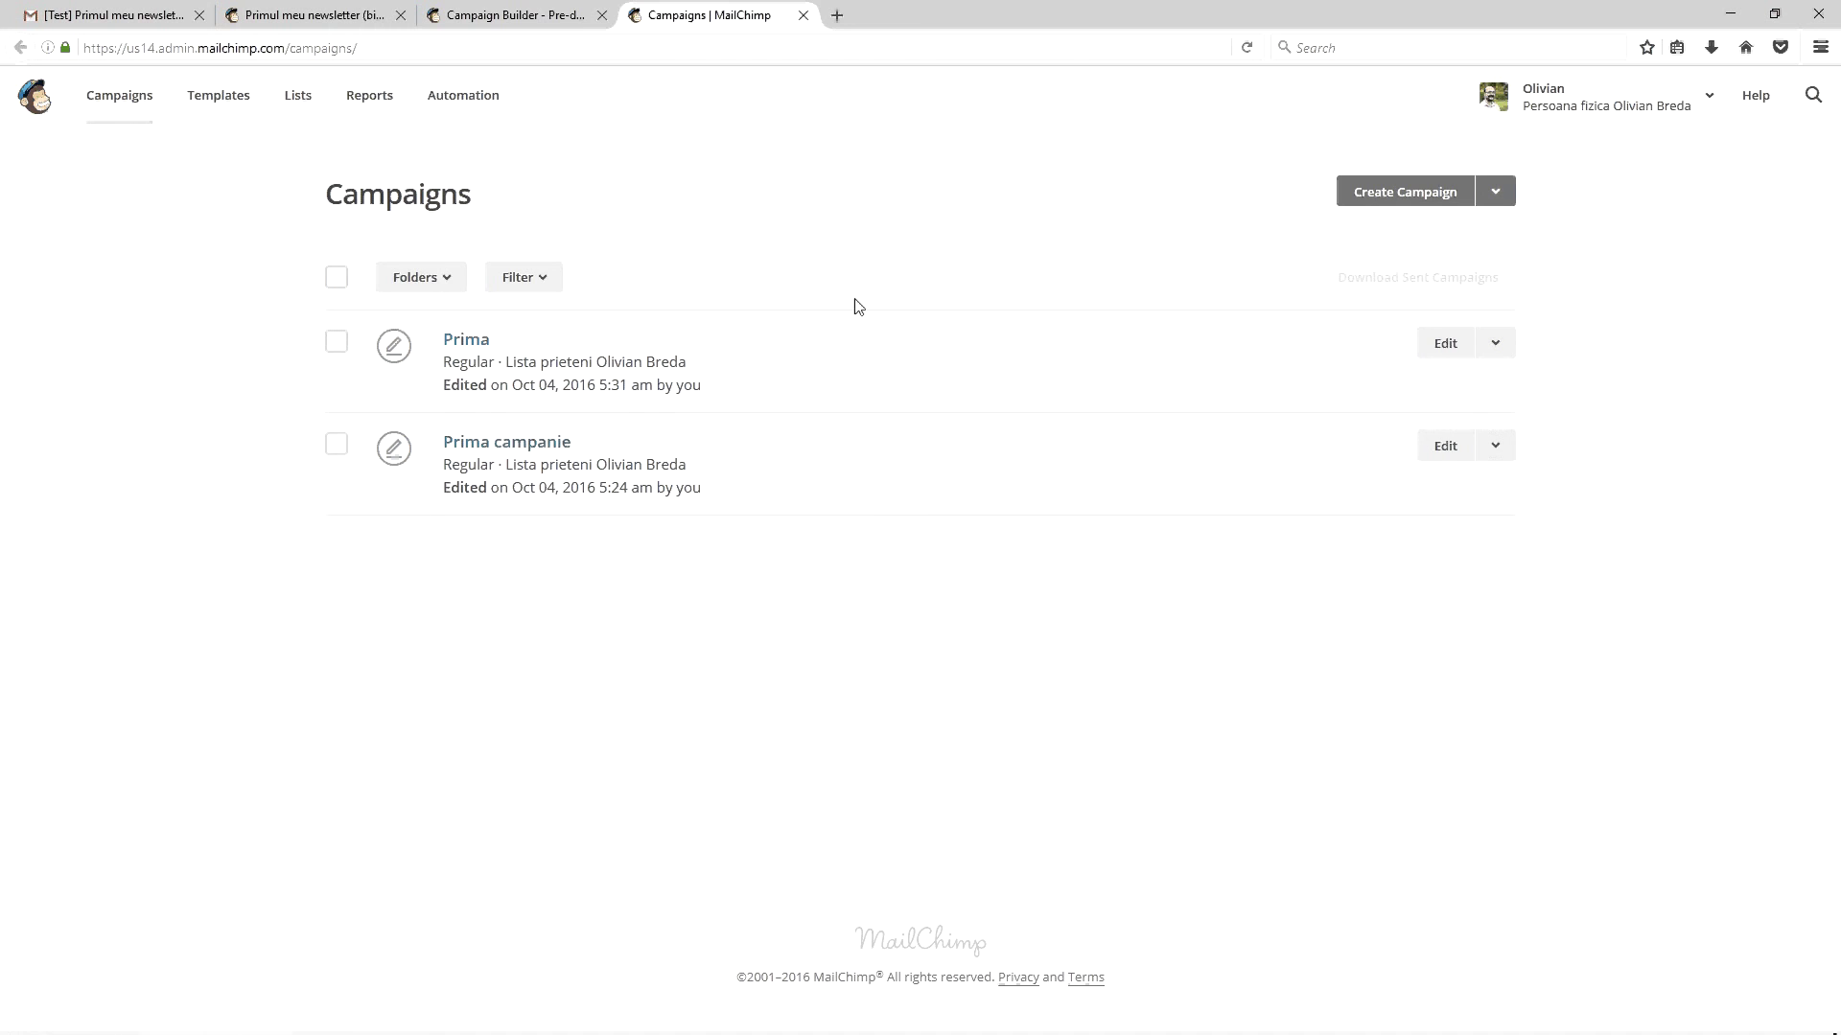
left_click(495, 11)
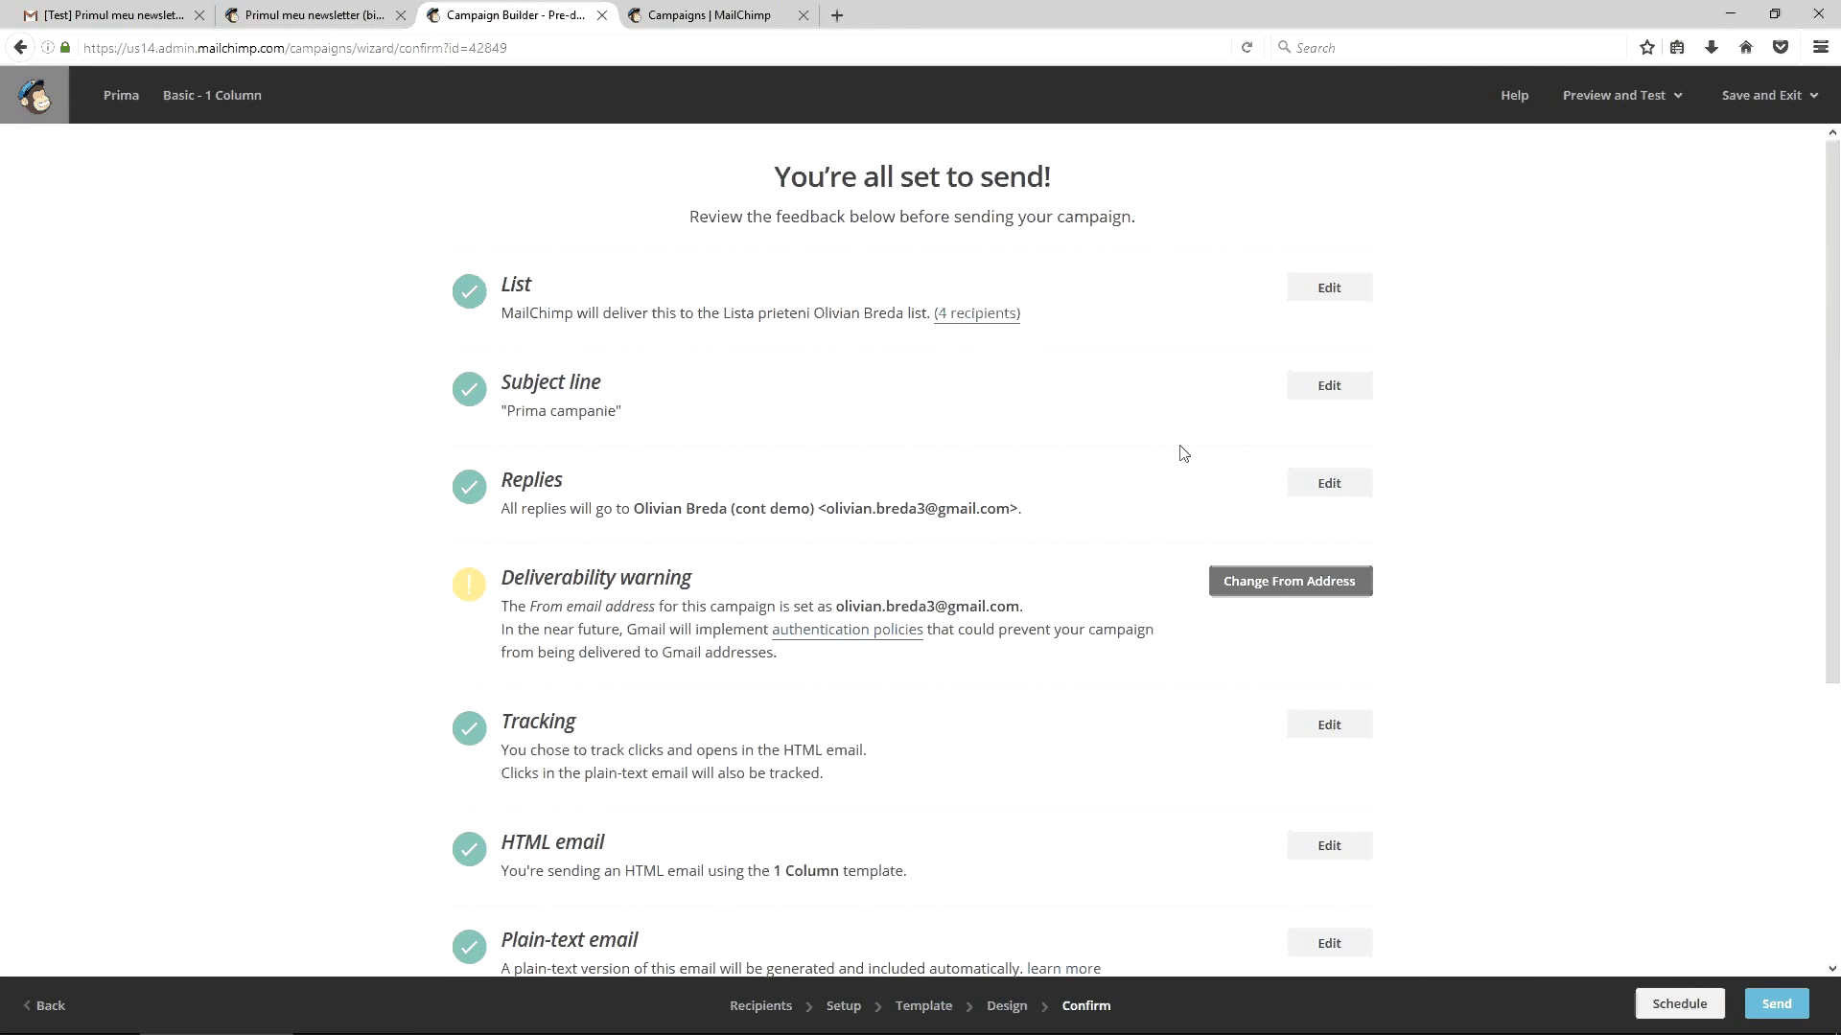
Scroll through the rest of the Prima checklist down to the Social Cards warning
scroll(1184, 454, "down", 2)
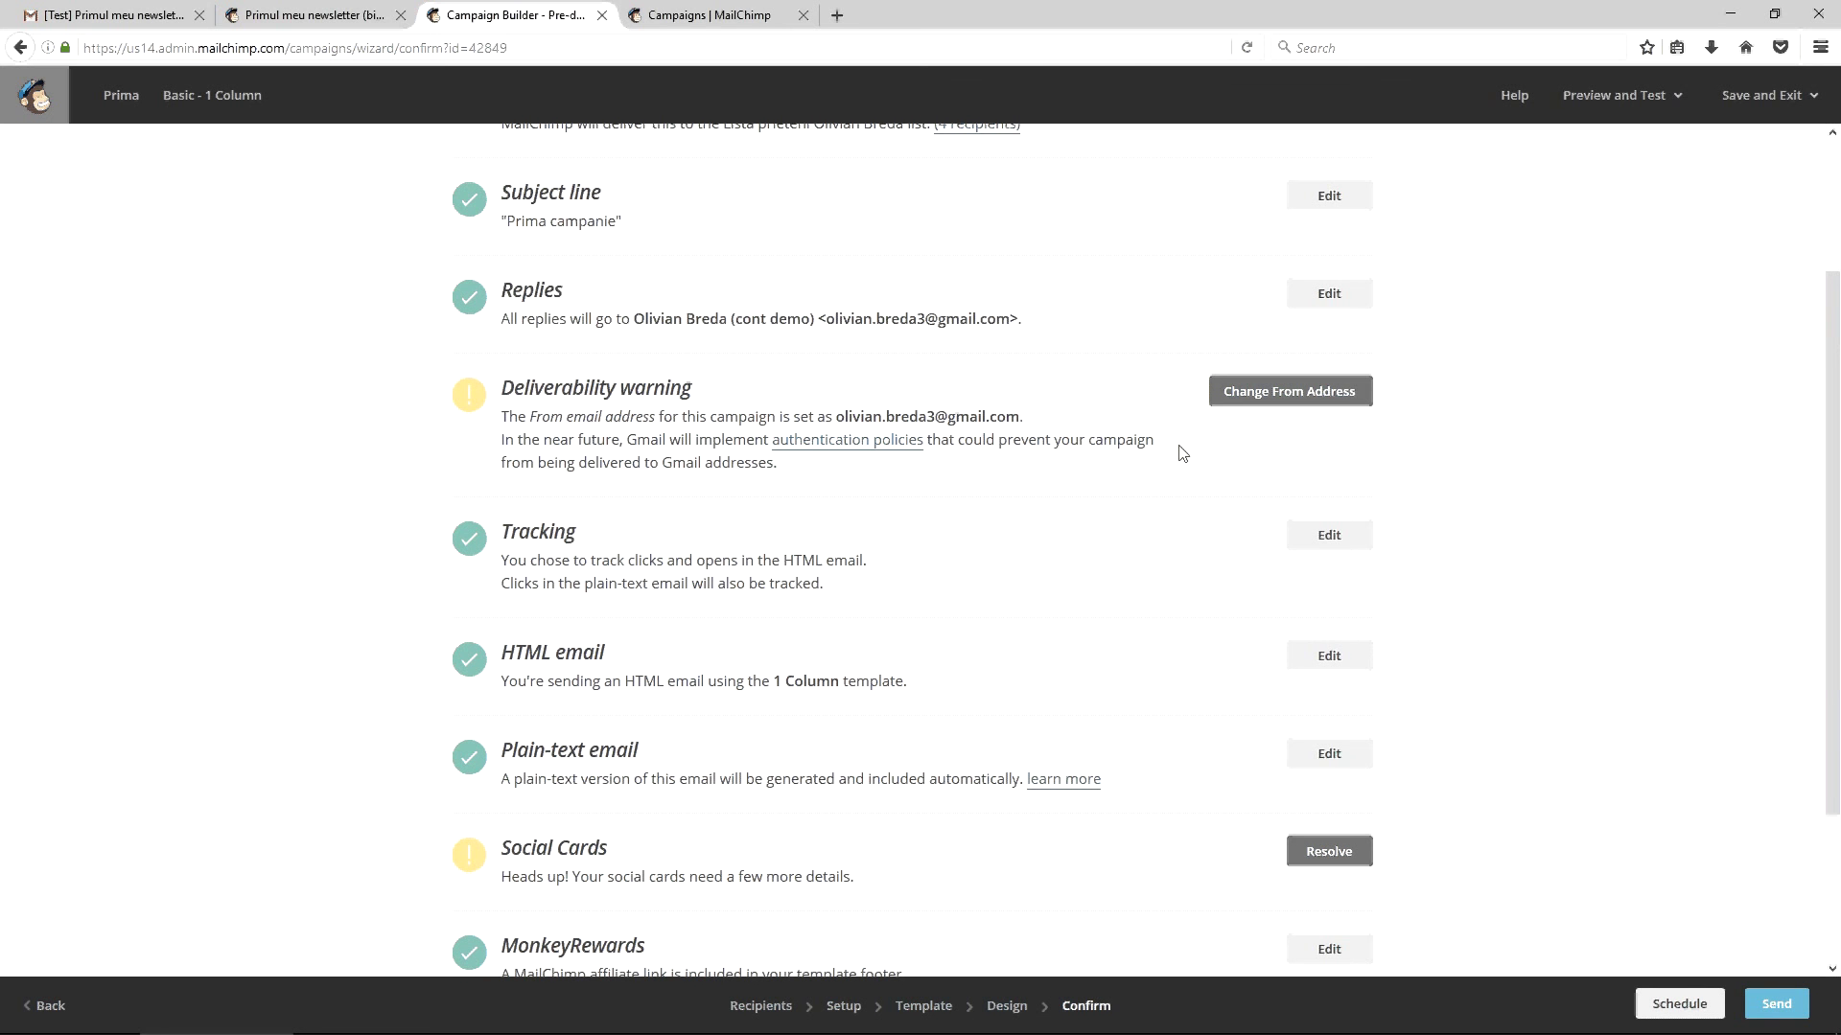
scroll(1182, 452, "down", 3)
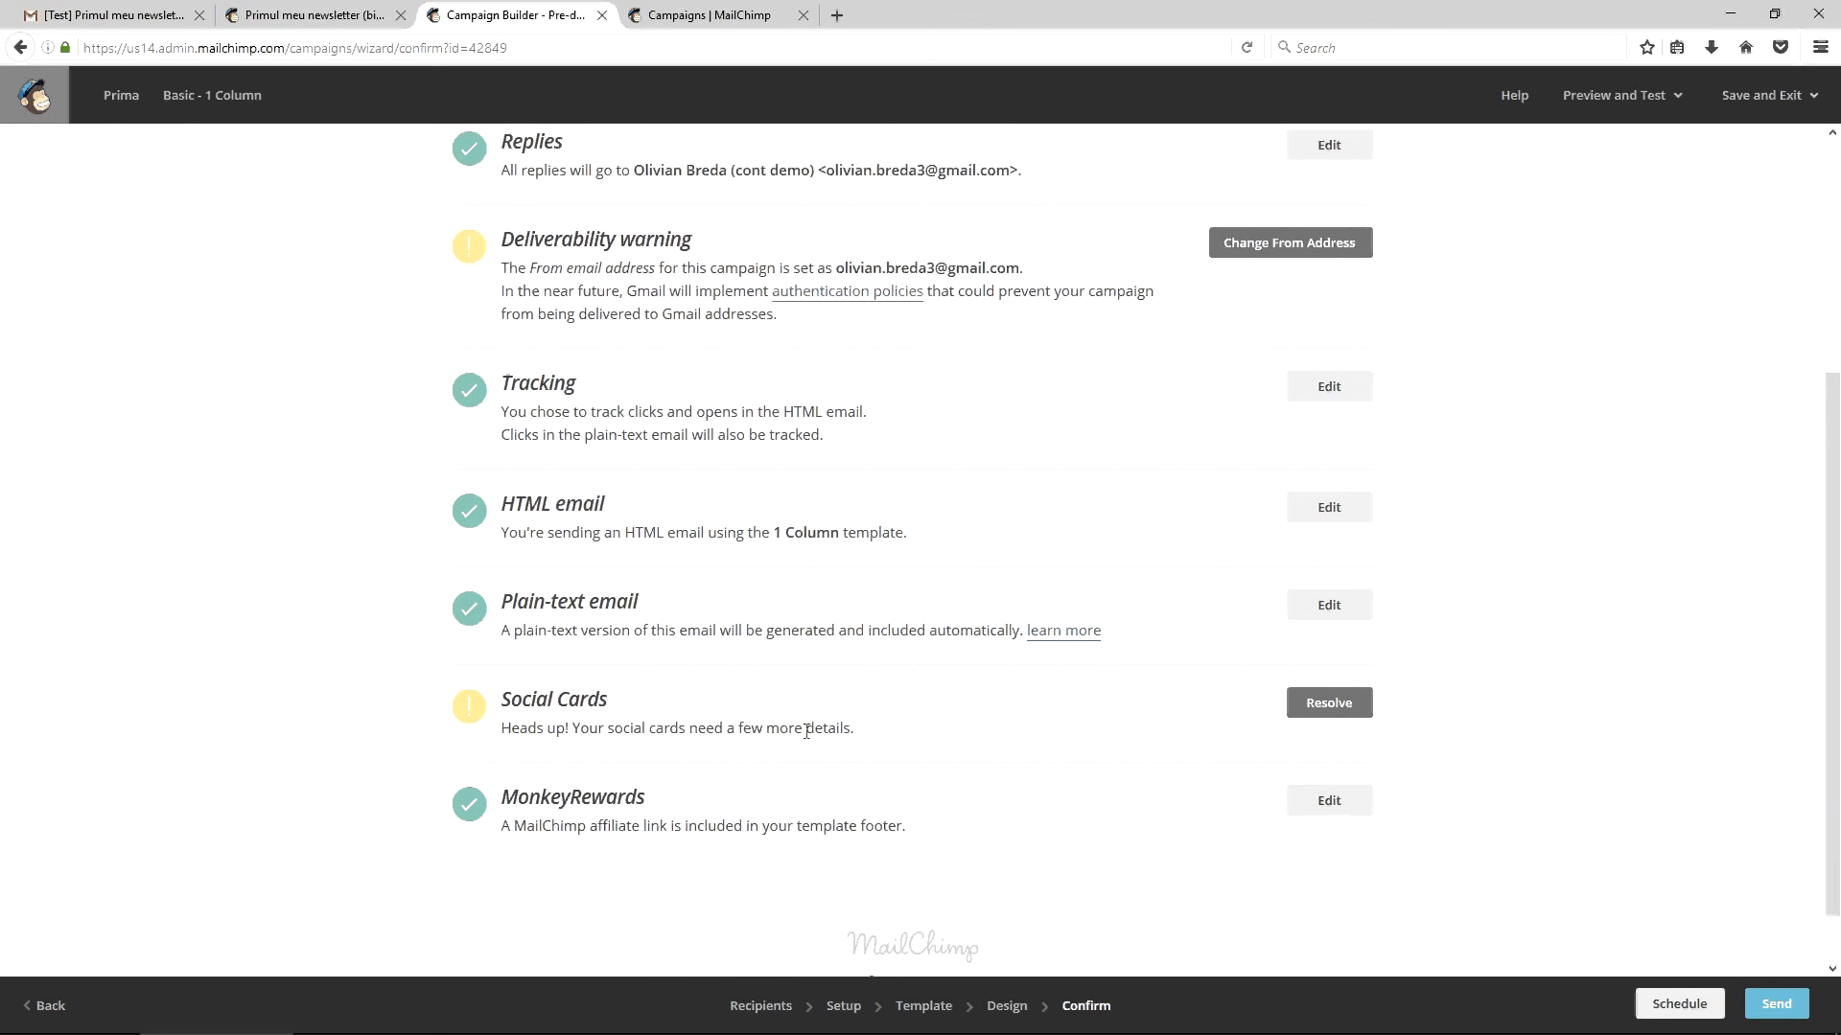
scroll(901, 724, "down", 1)
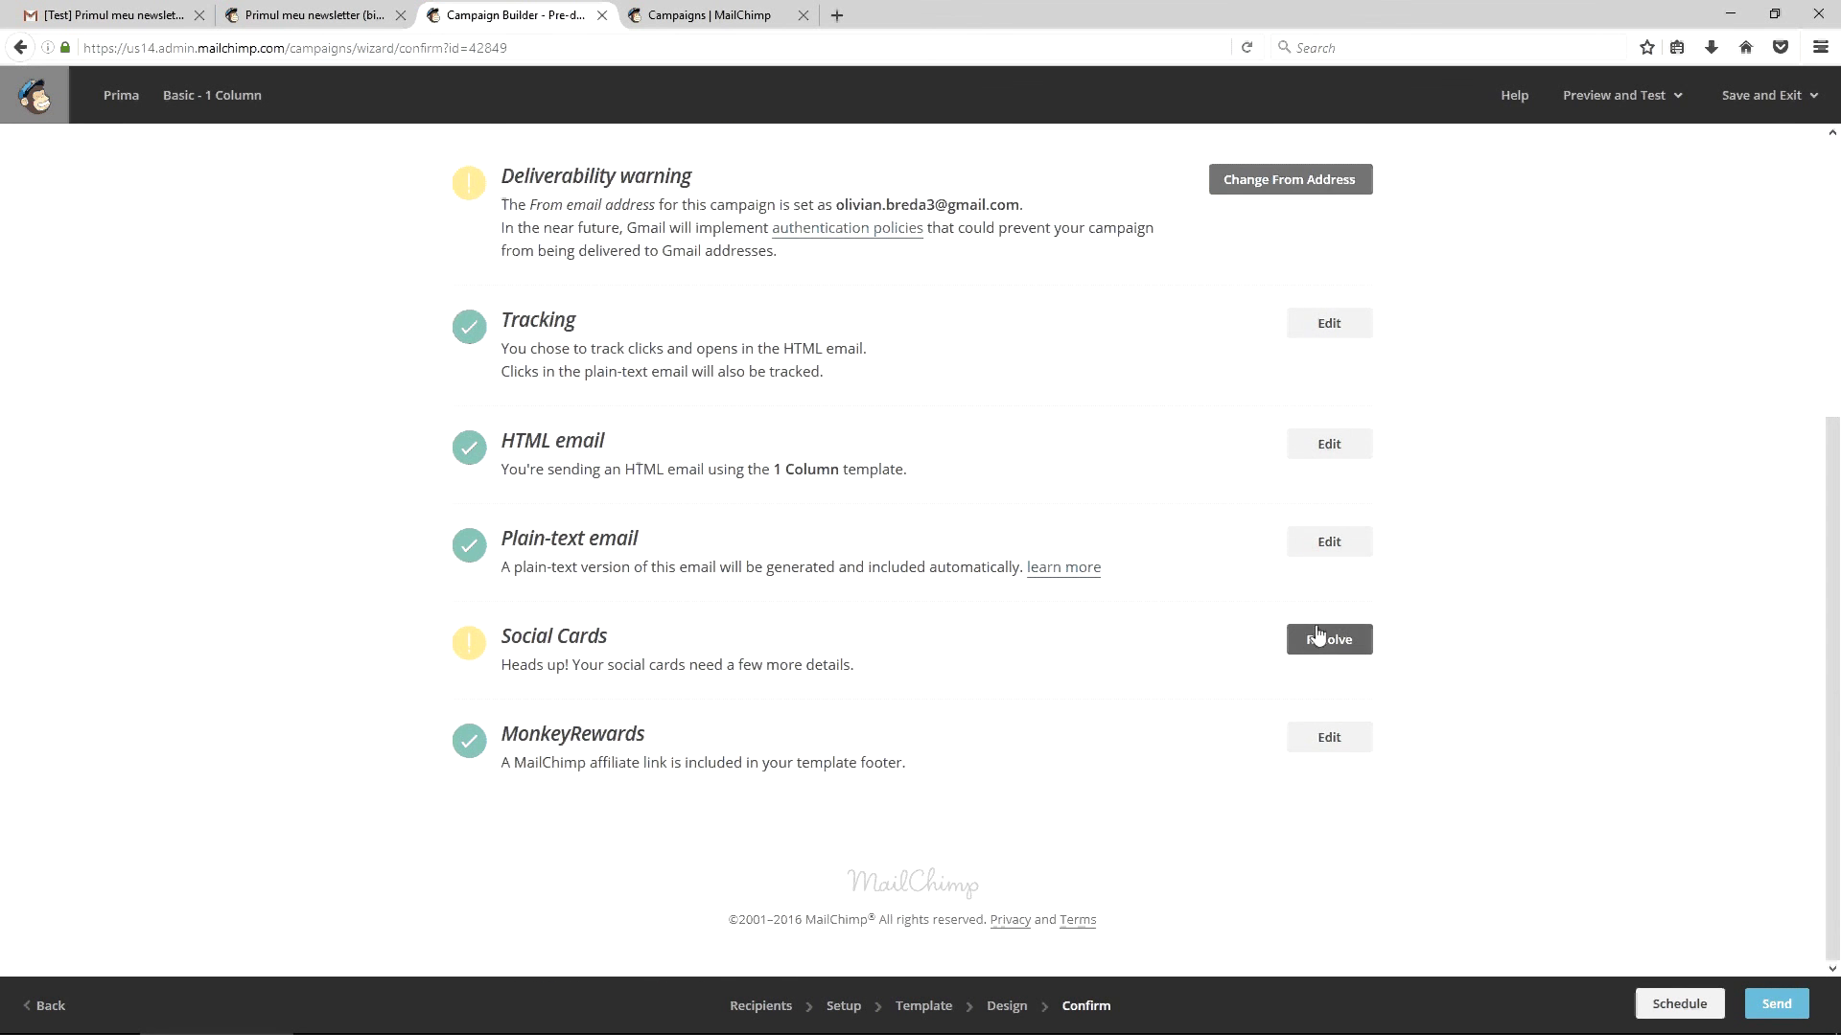
Switch to the campaigns list and glance at the account options menu
key("ctrl+Tab")
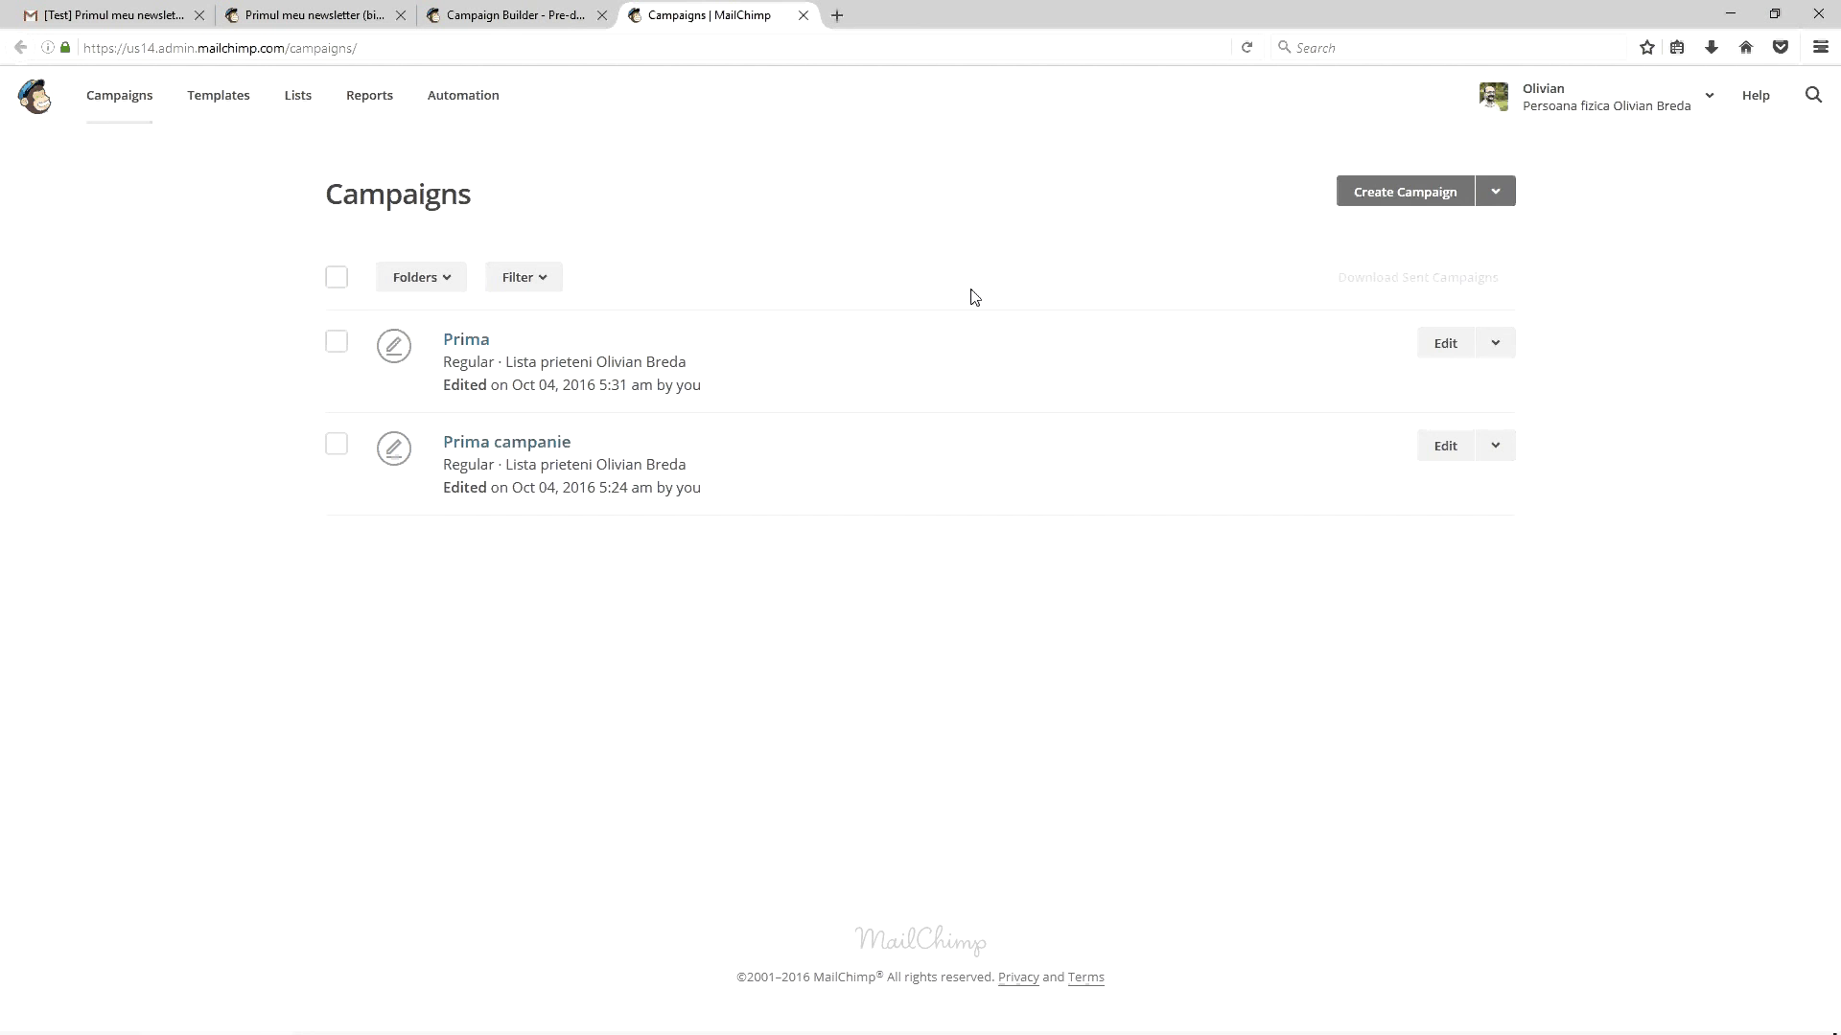
left_click(1647, 96)
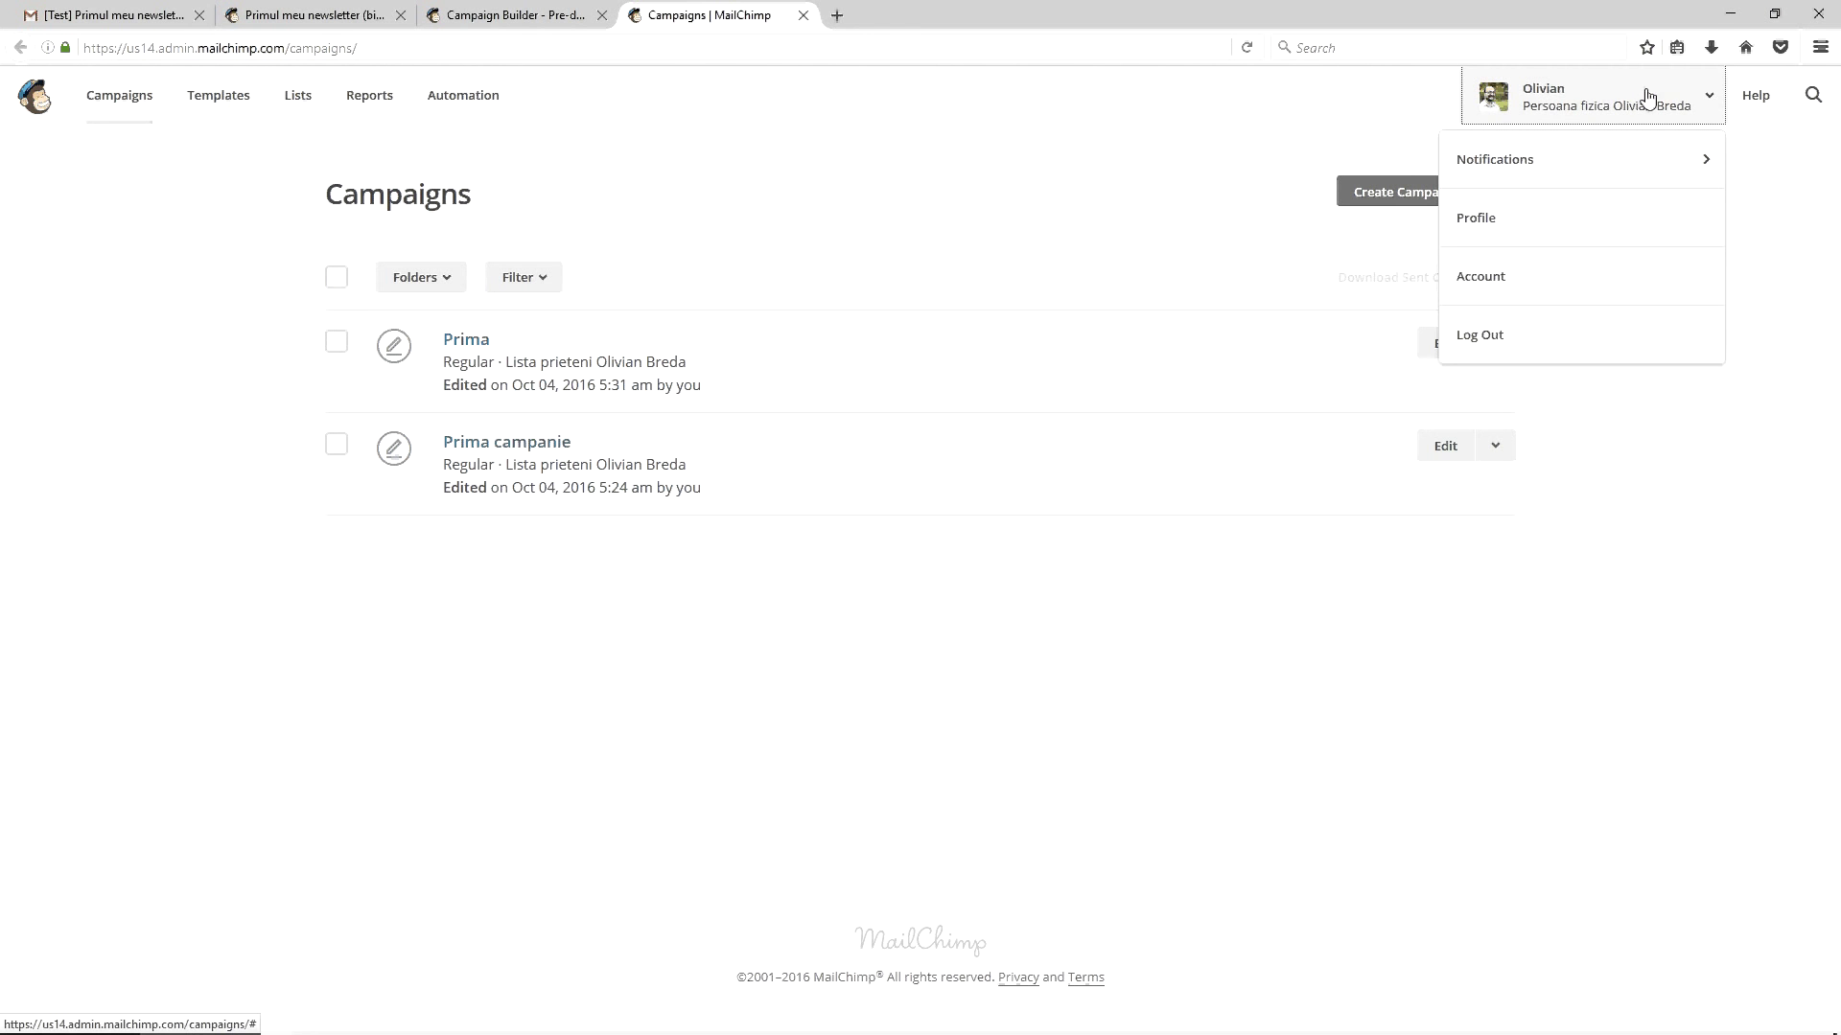
left_click(1647, 96)
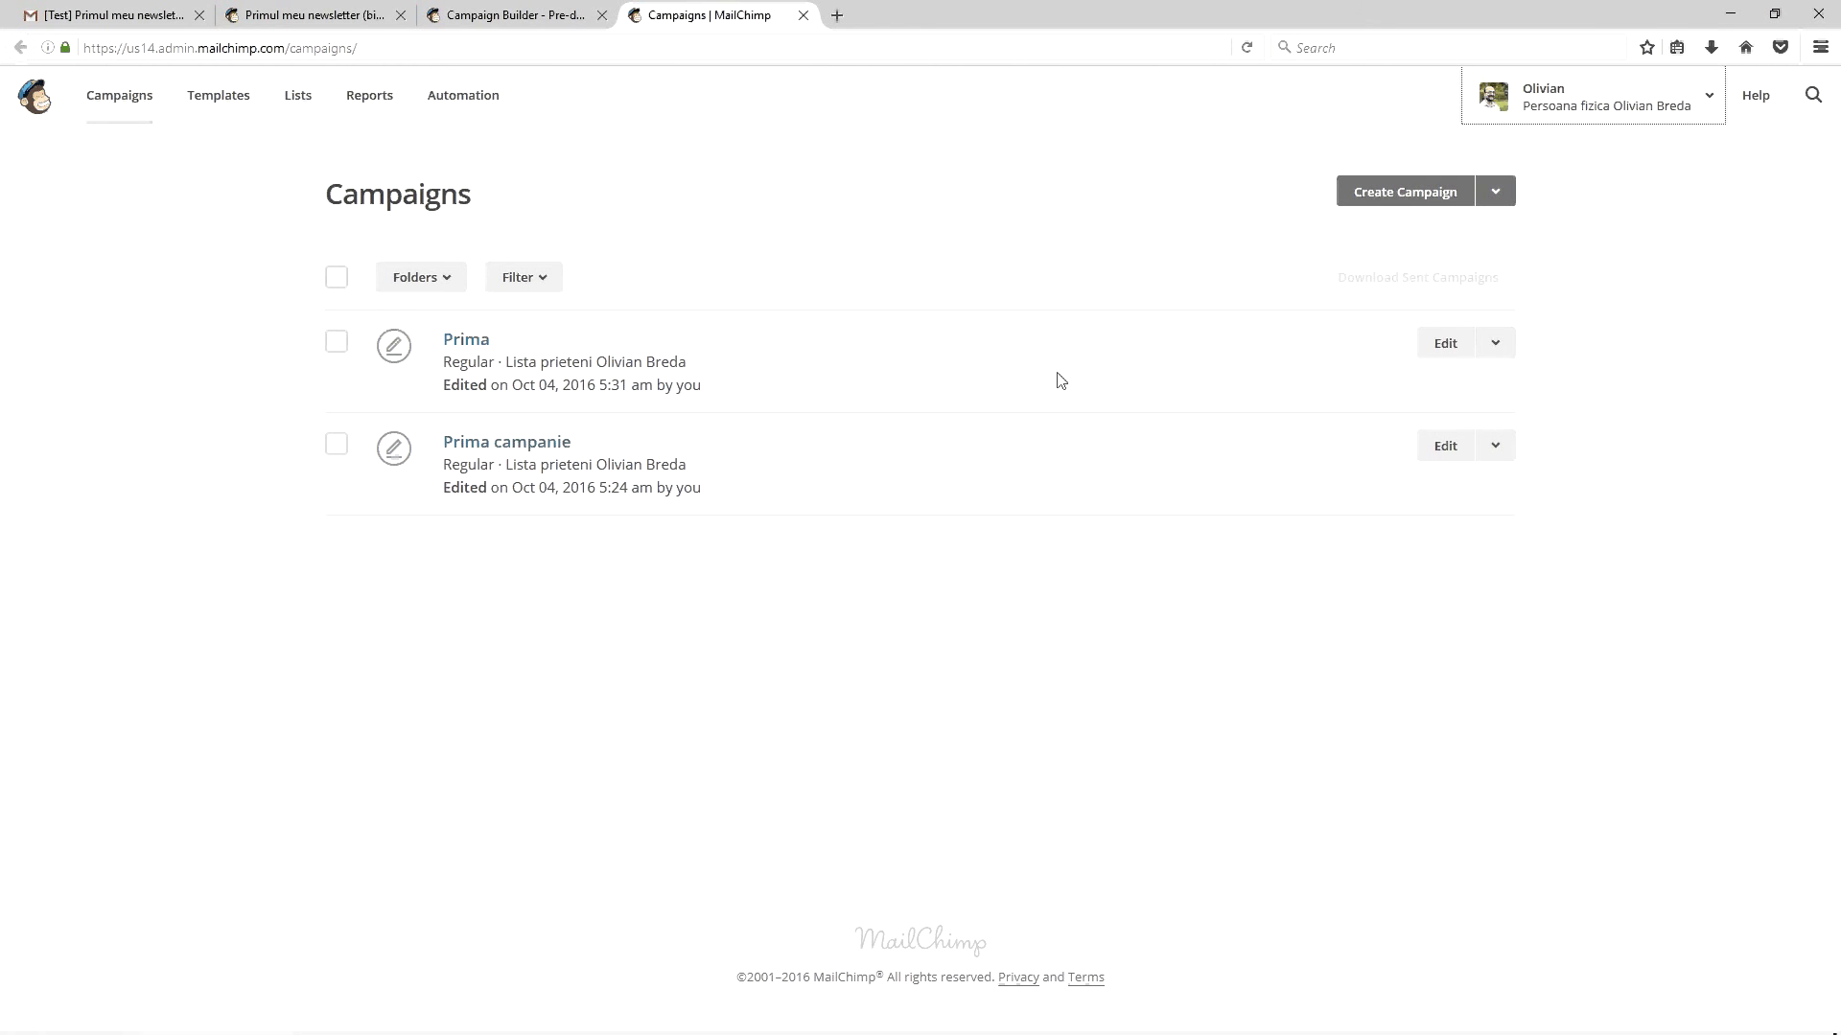
Display images in the Gmail test copy of 'Primul meu newsletter (bine v-am găsit!)' and review it
key("ctrl+Tab")
scroll(1074, 719, "down", 3)
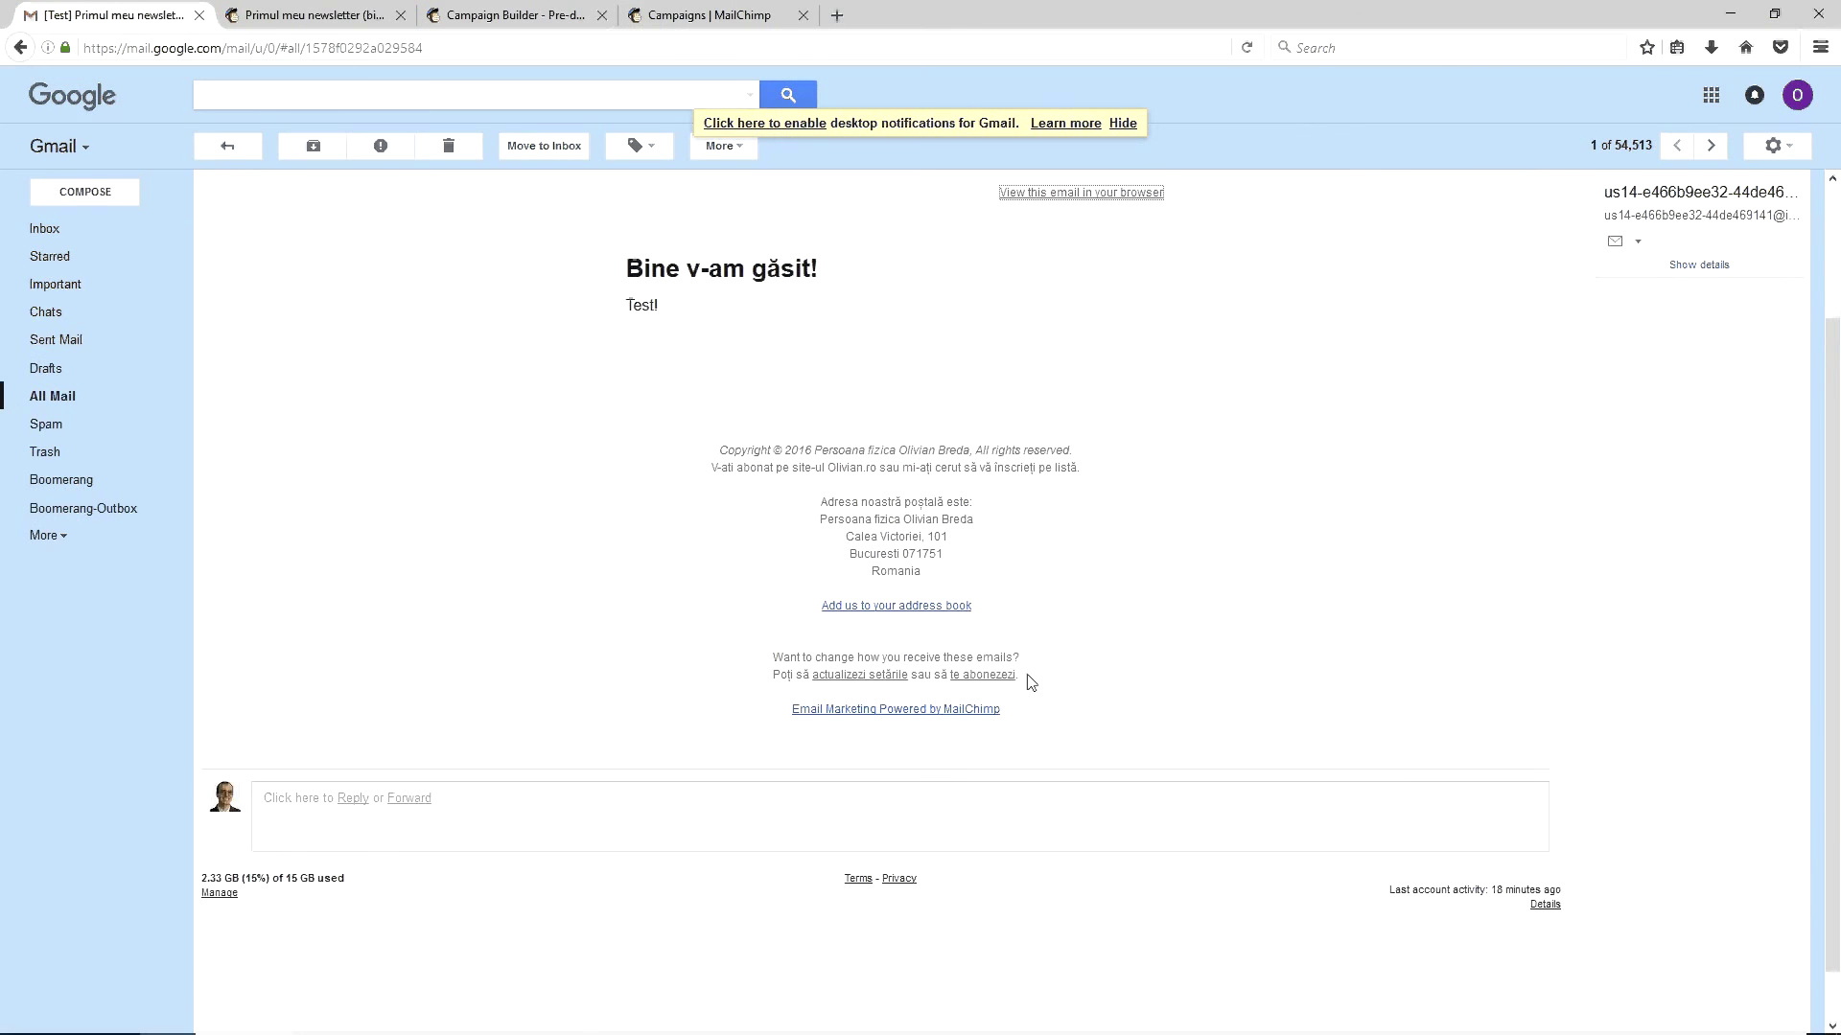
scroll(1016, 729, "up", 3)
left_click(510, 292)
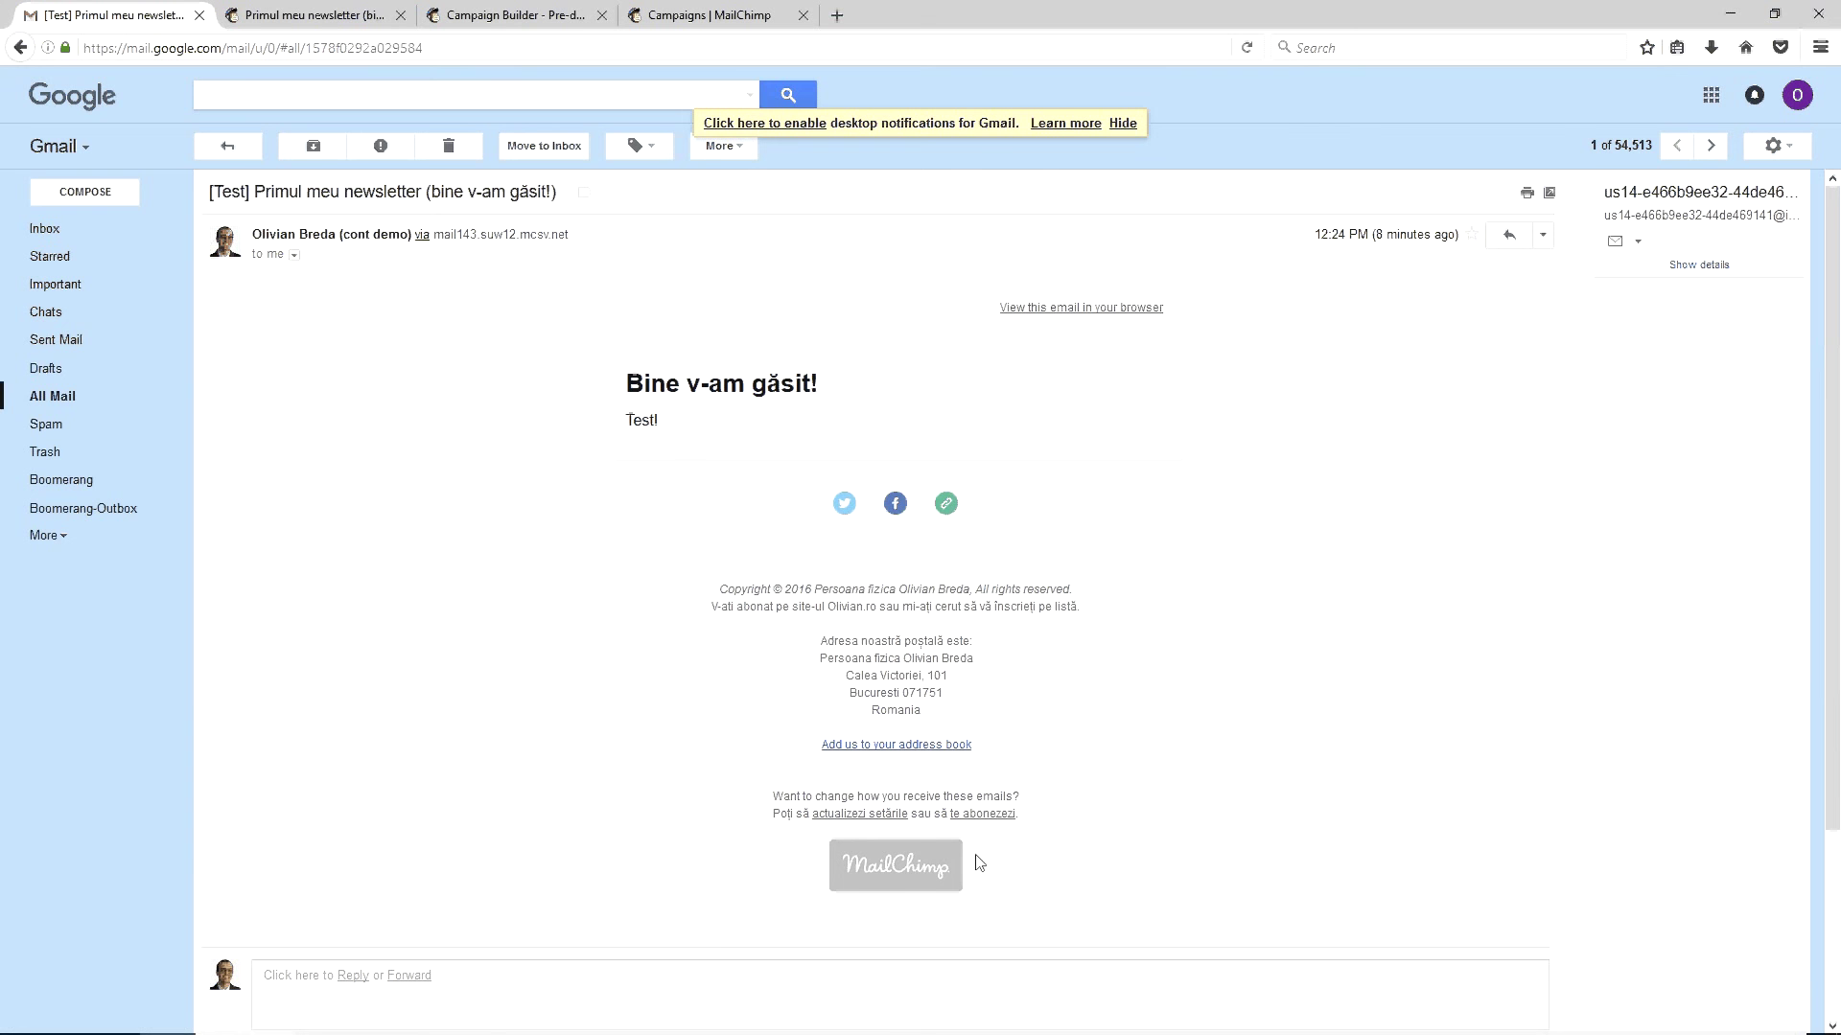
scroll(1070, 404, "down", 3)
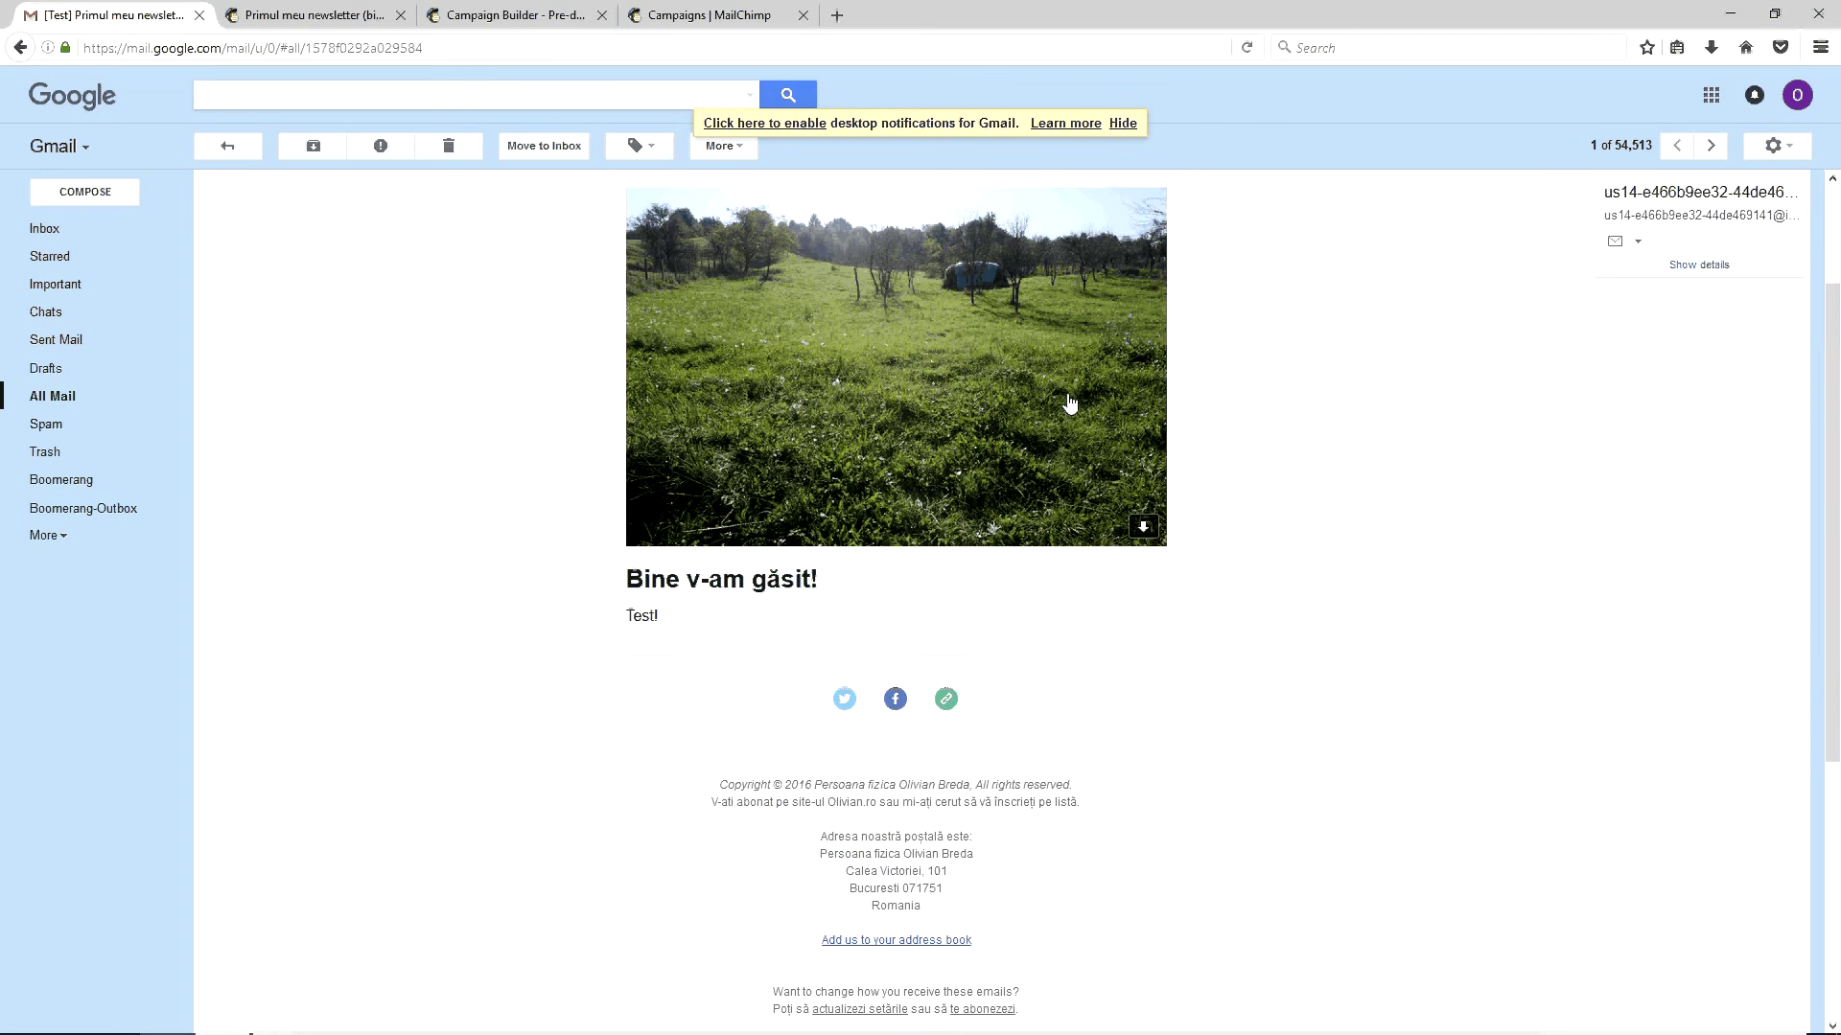
scroll(842, 545, "up", 3)
scroll(842, 545, "down", 8)
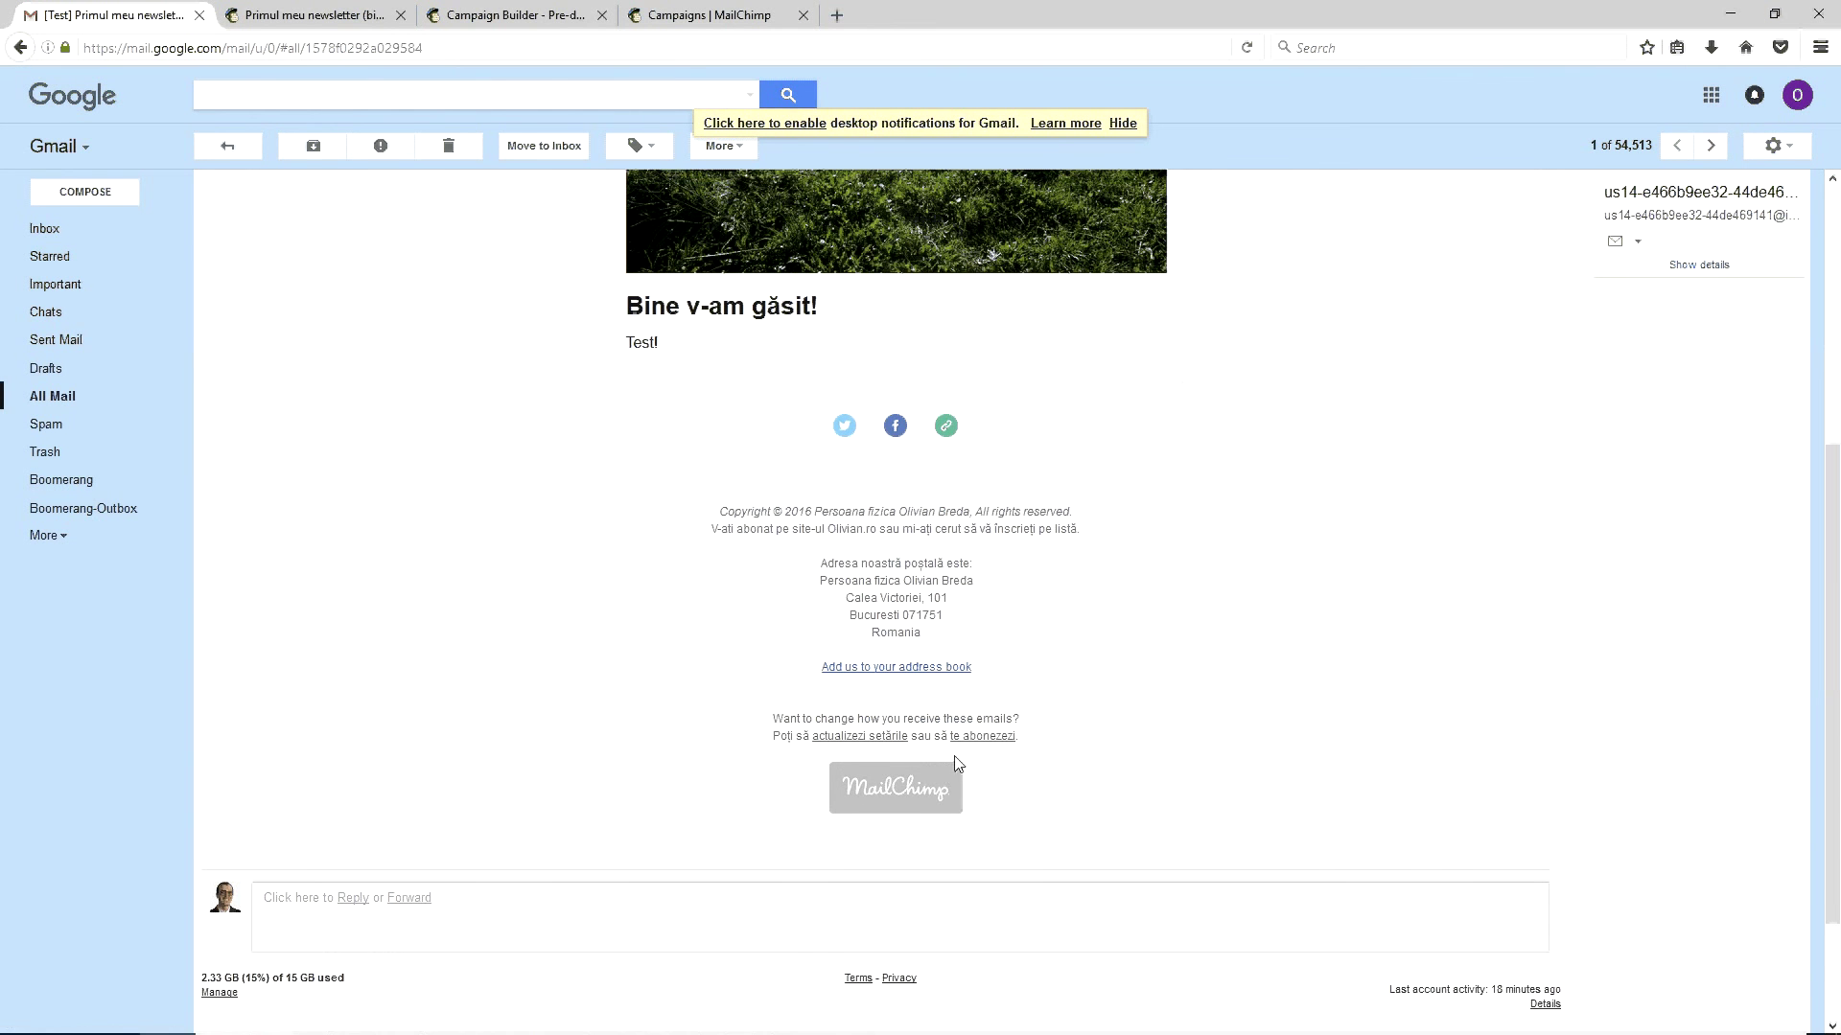
scroll(959, 758, "up", 7)
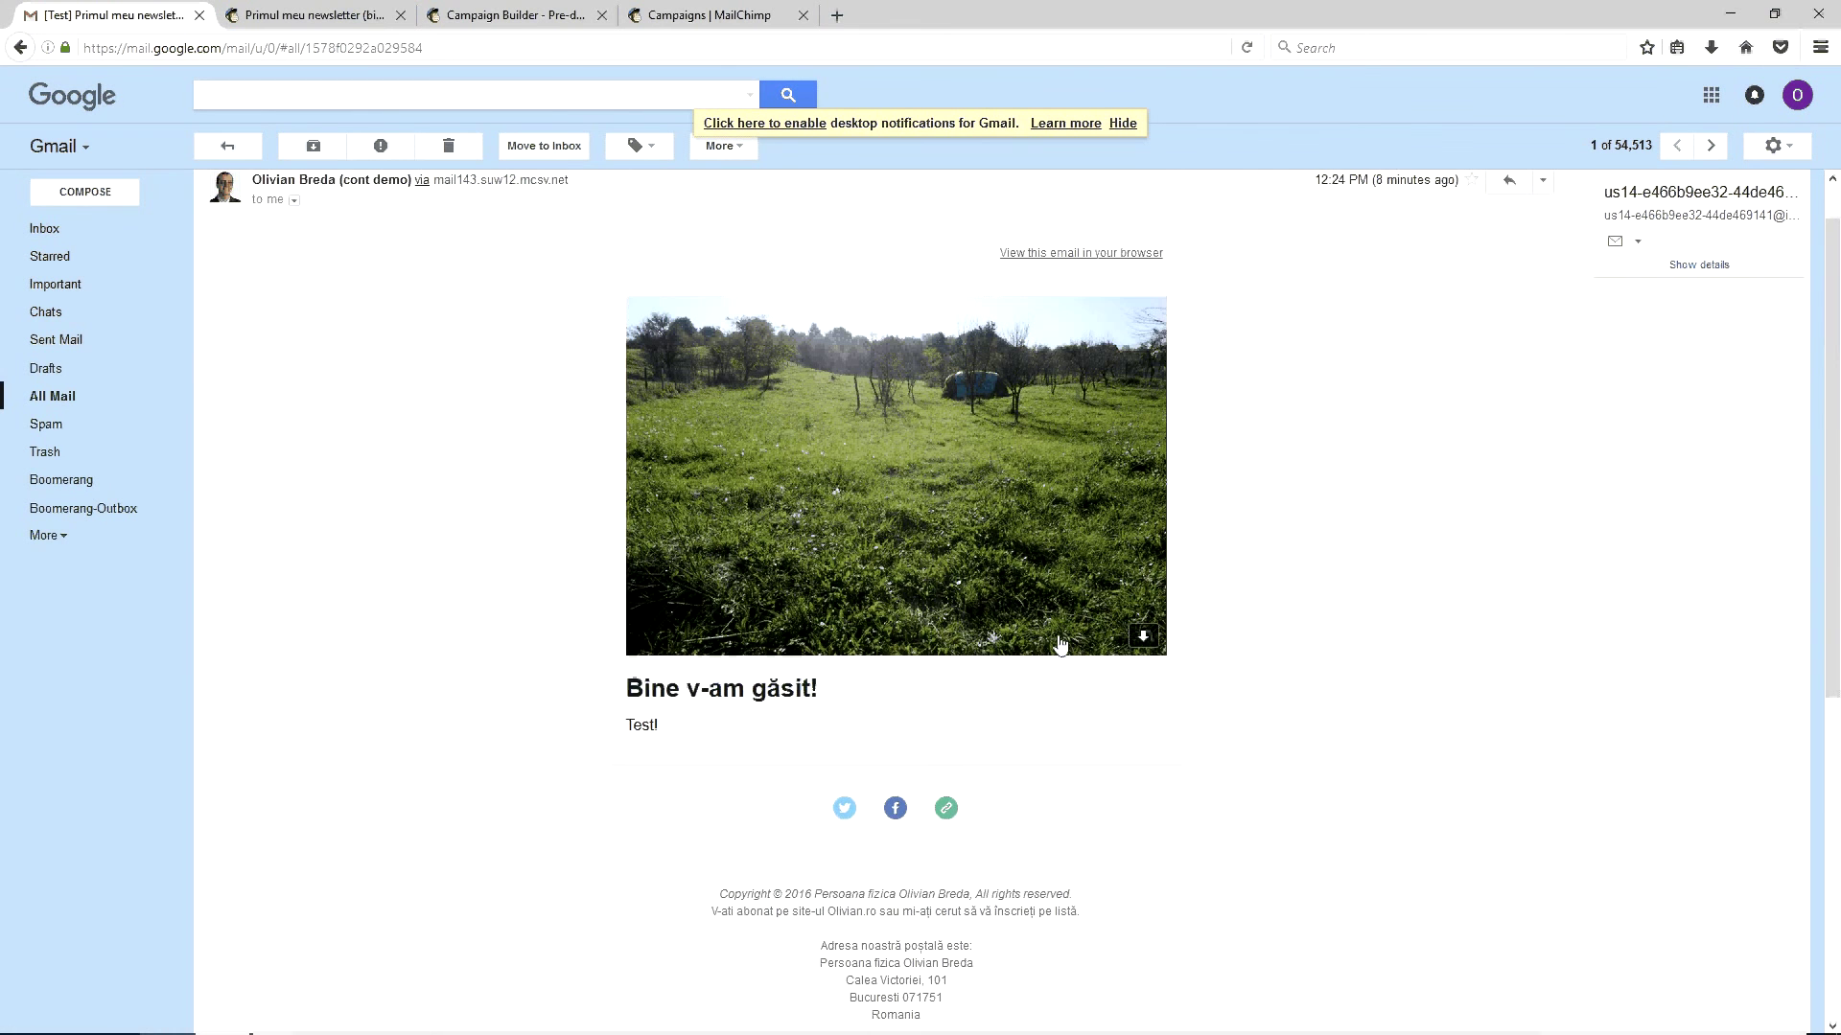
scroll(1060, 645, "up", 1)
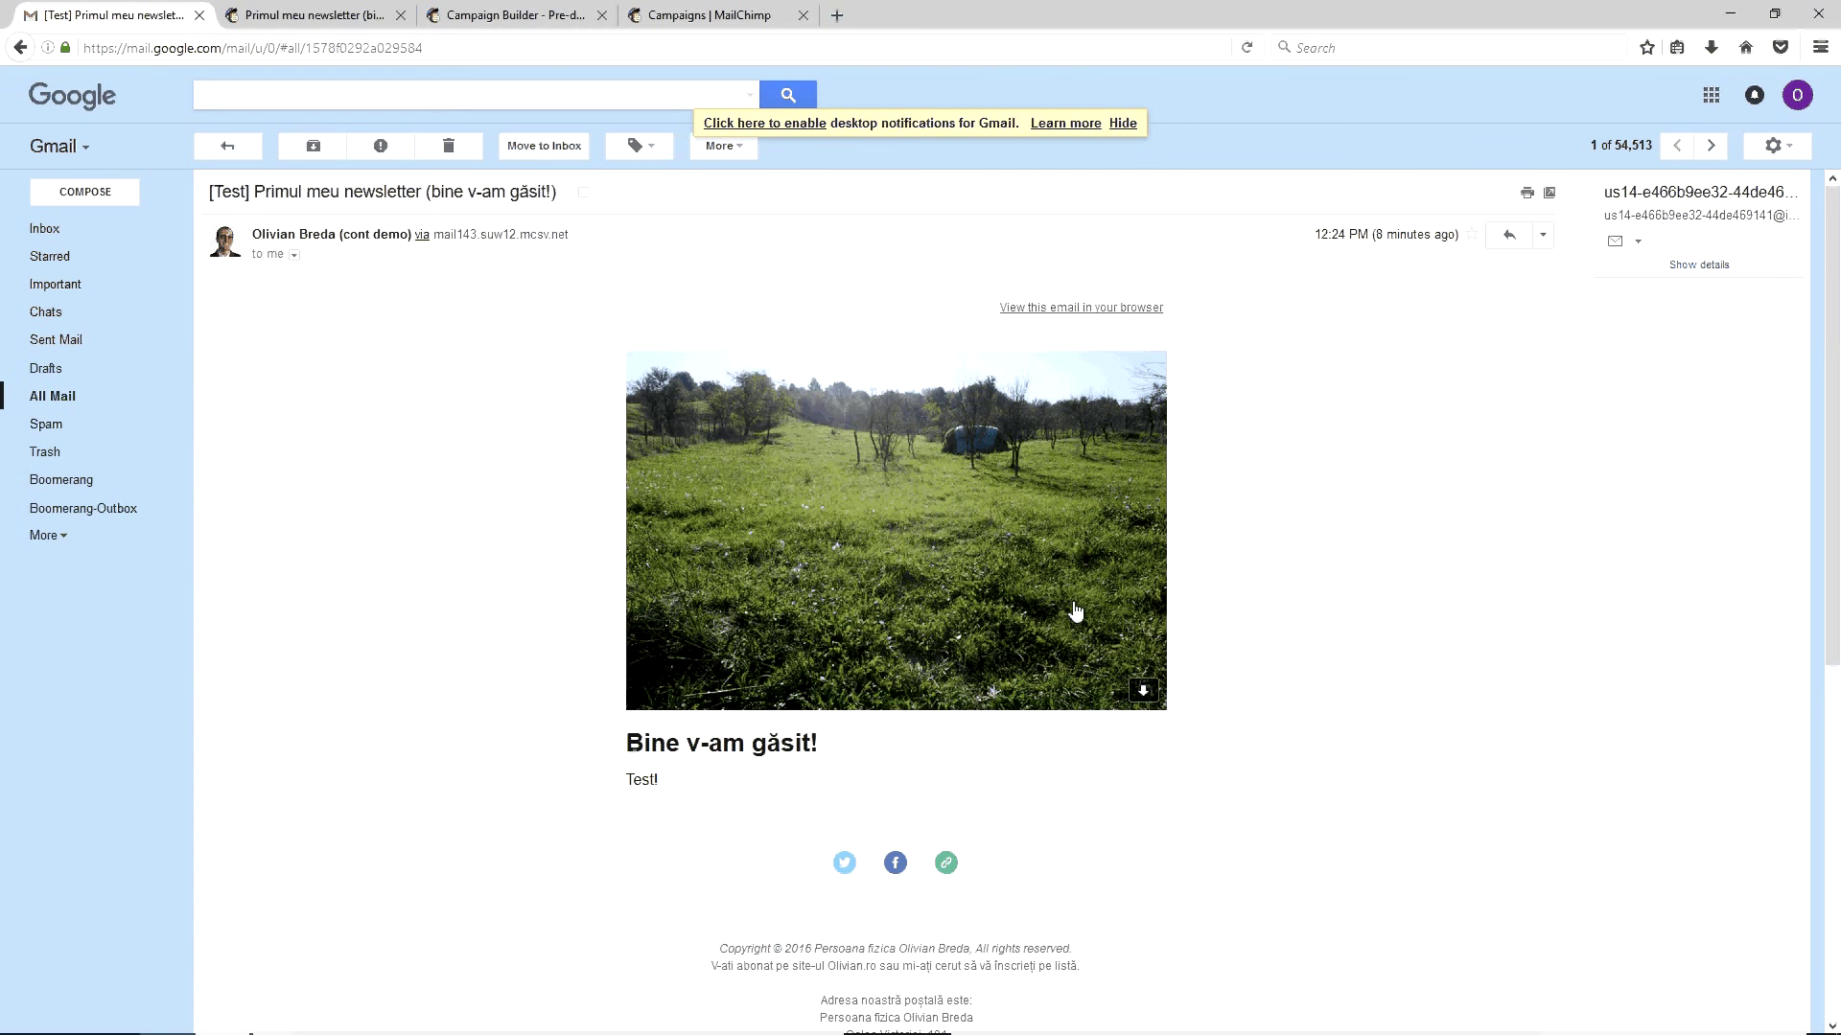
left_click(700, 15)
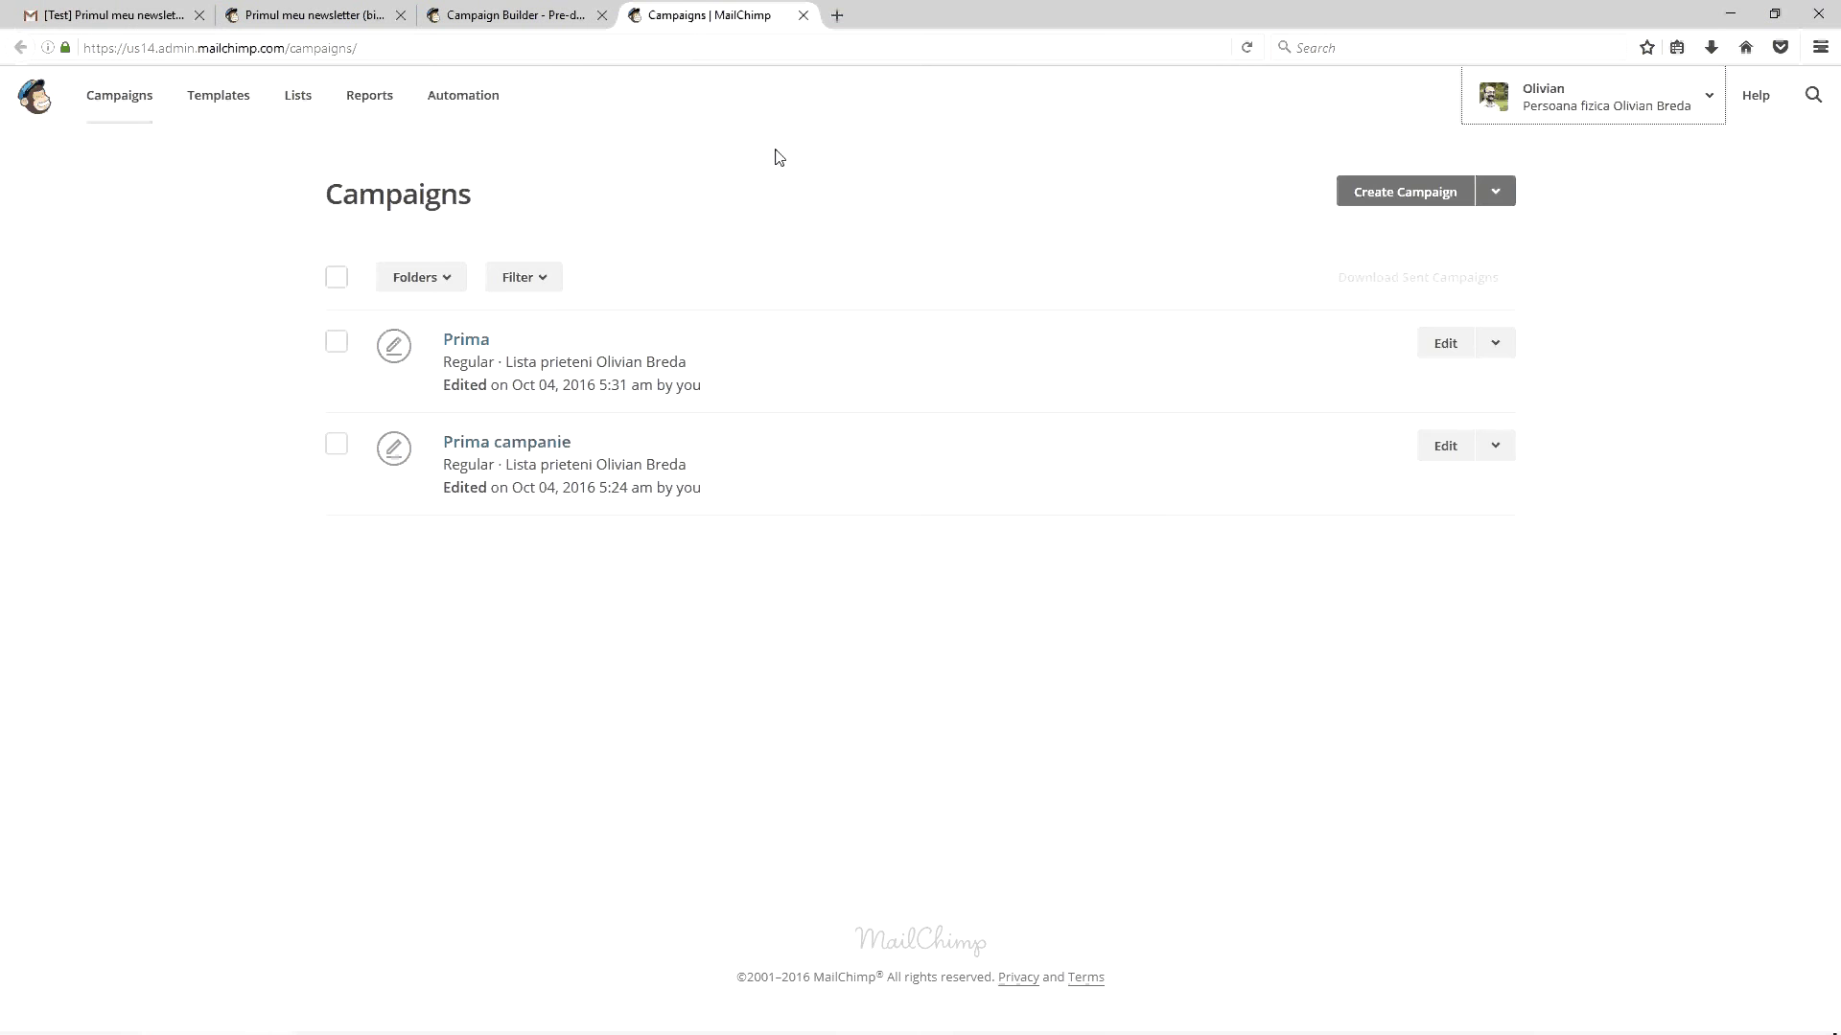
Search the web for 'mailchimp plans' in a new tab and open the Pricing | MailChimp page
key("ctrl+t")
type("mailchimp p")
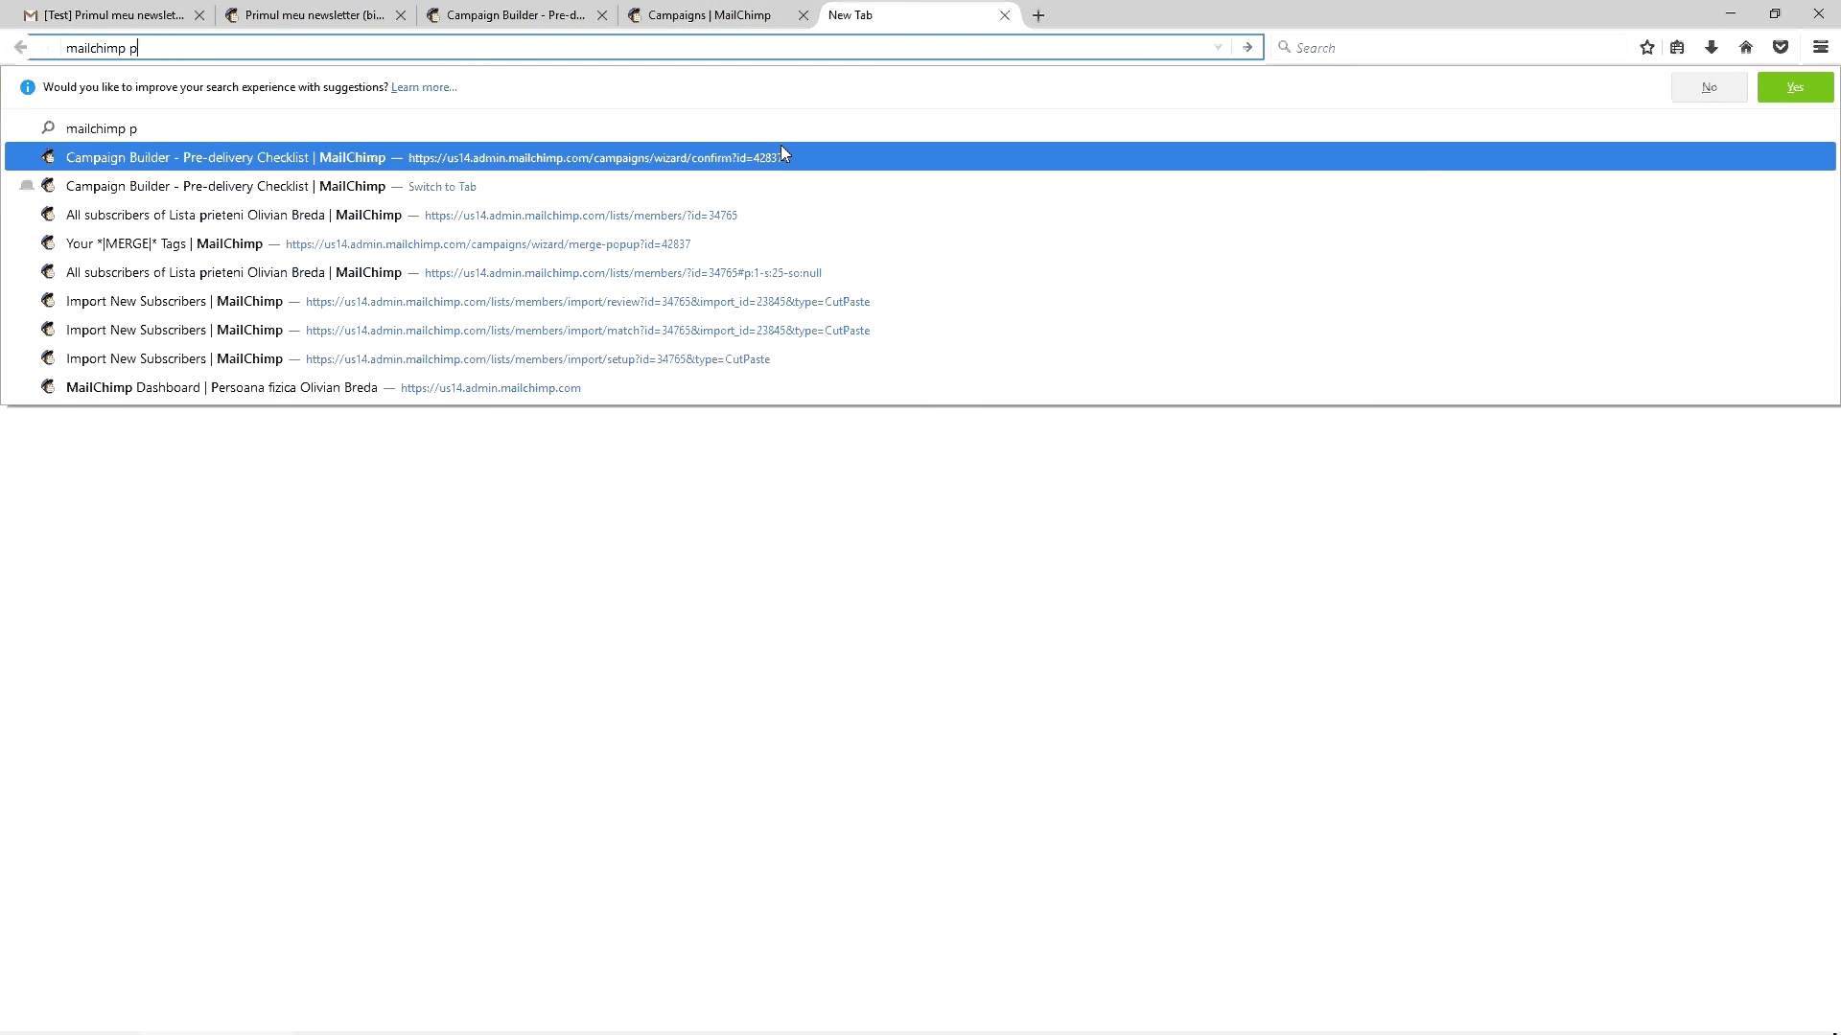
type("lans")
key("Return")
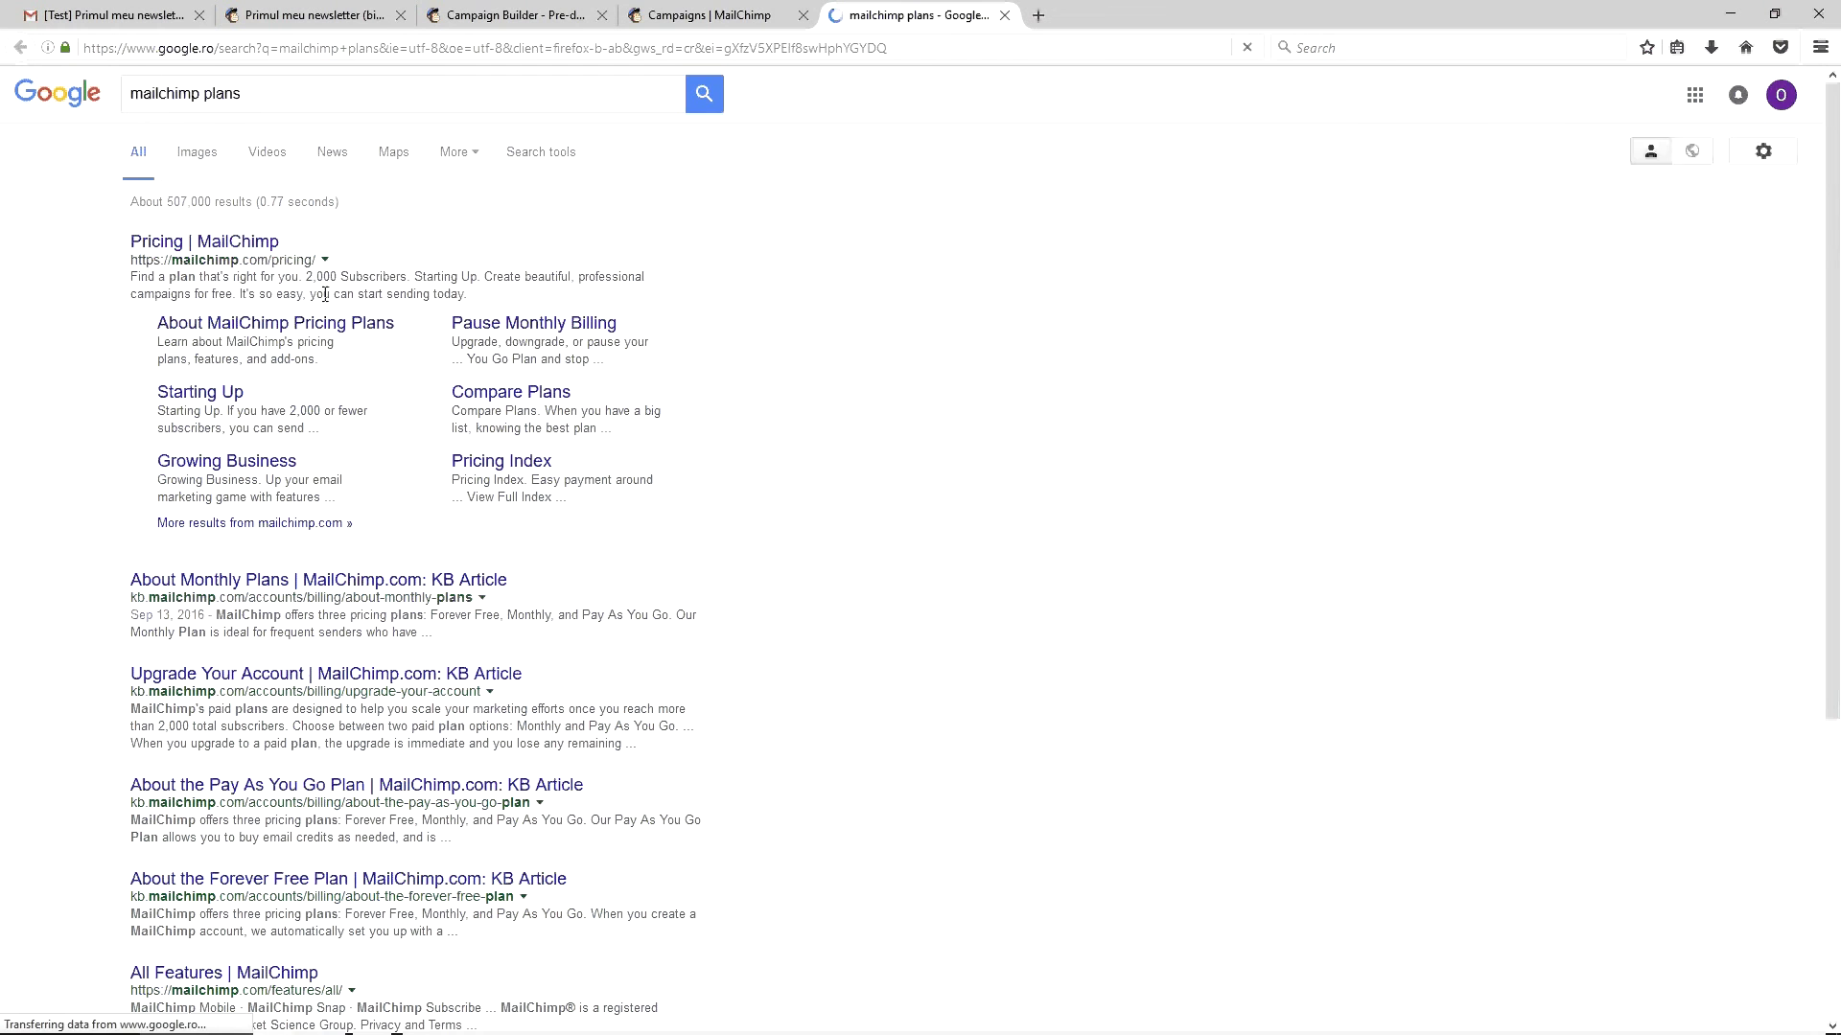
left_click(204, 242)
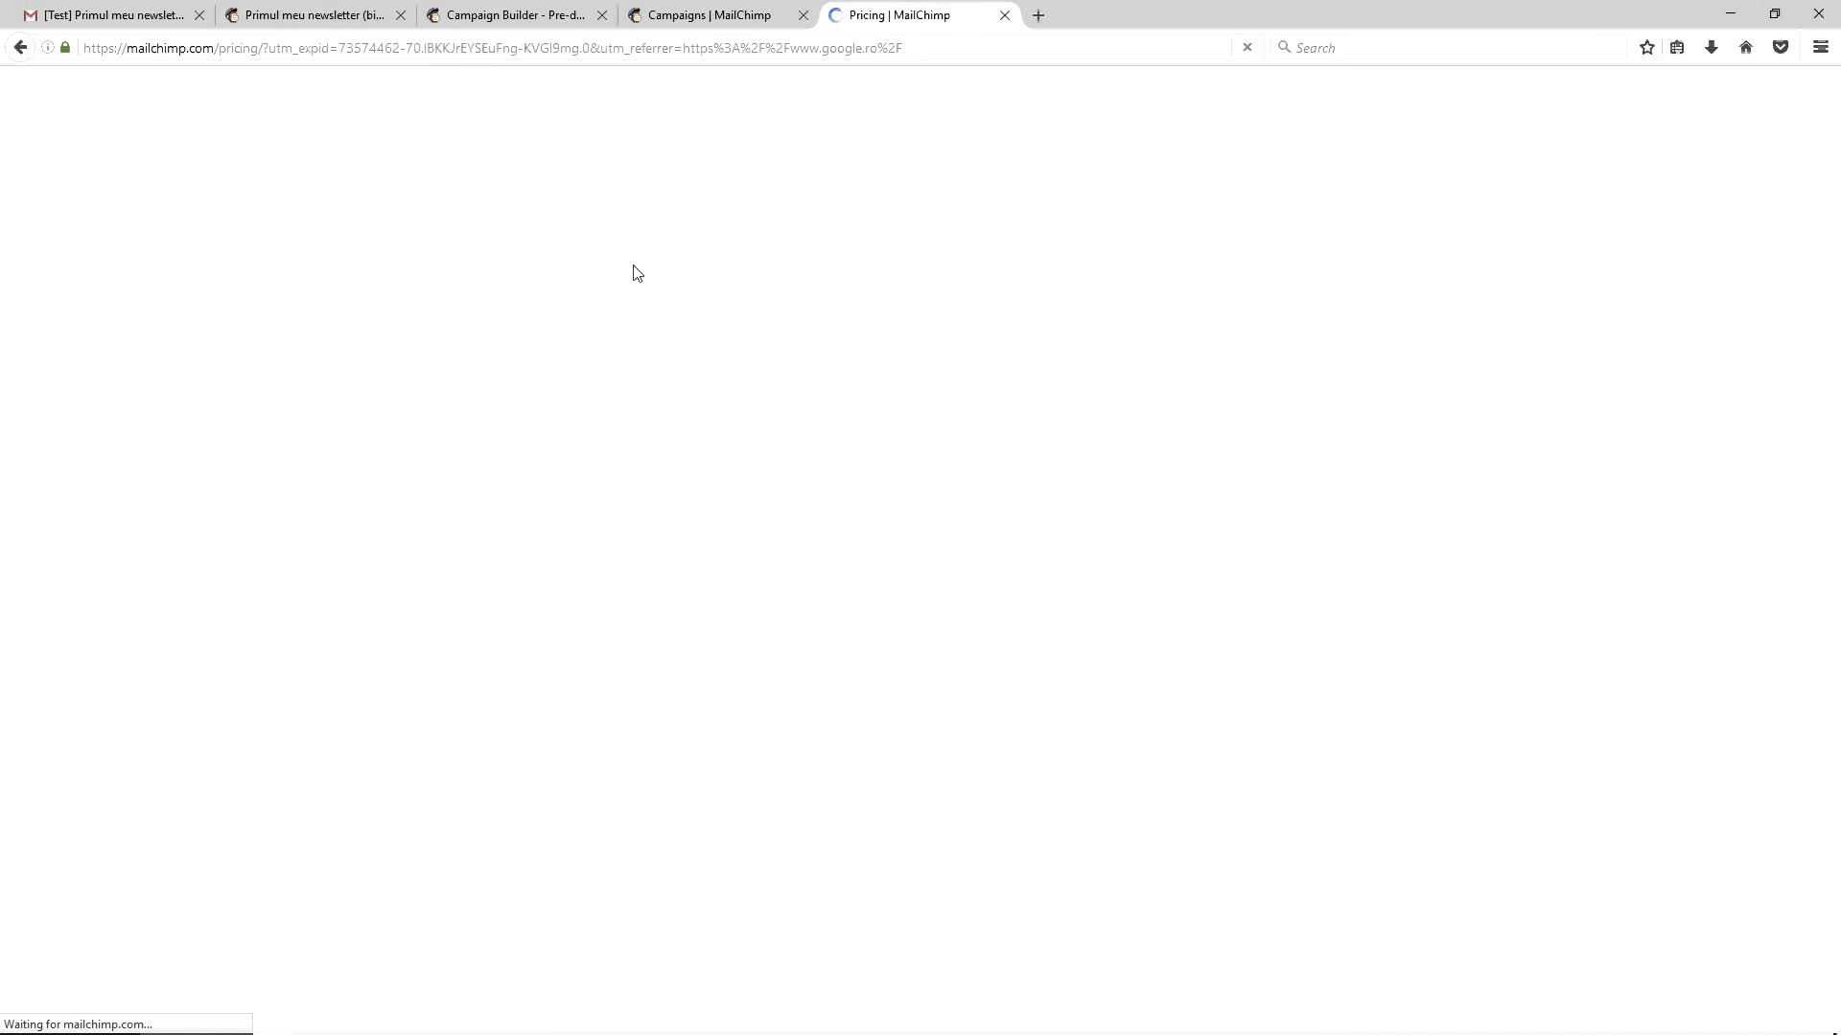
Drag the subscriber slider up to 16,951,025 to compare plan prices
scroll(908, 345, "down", 2)
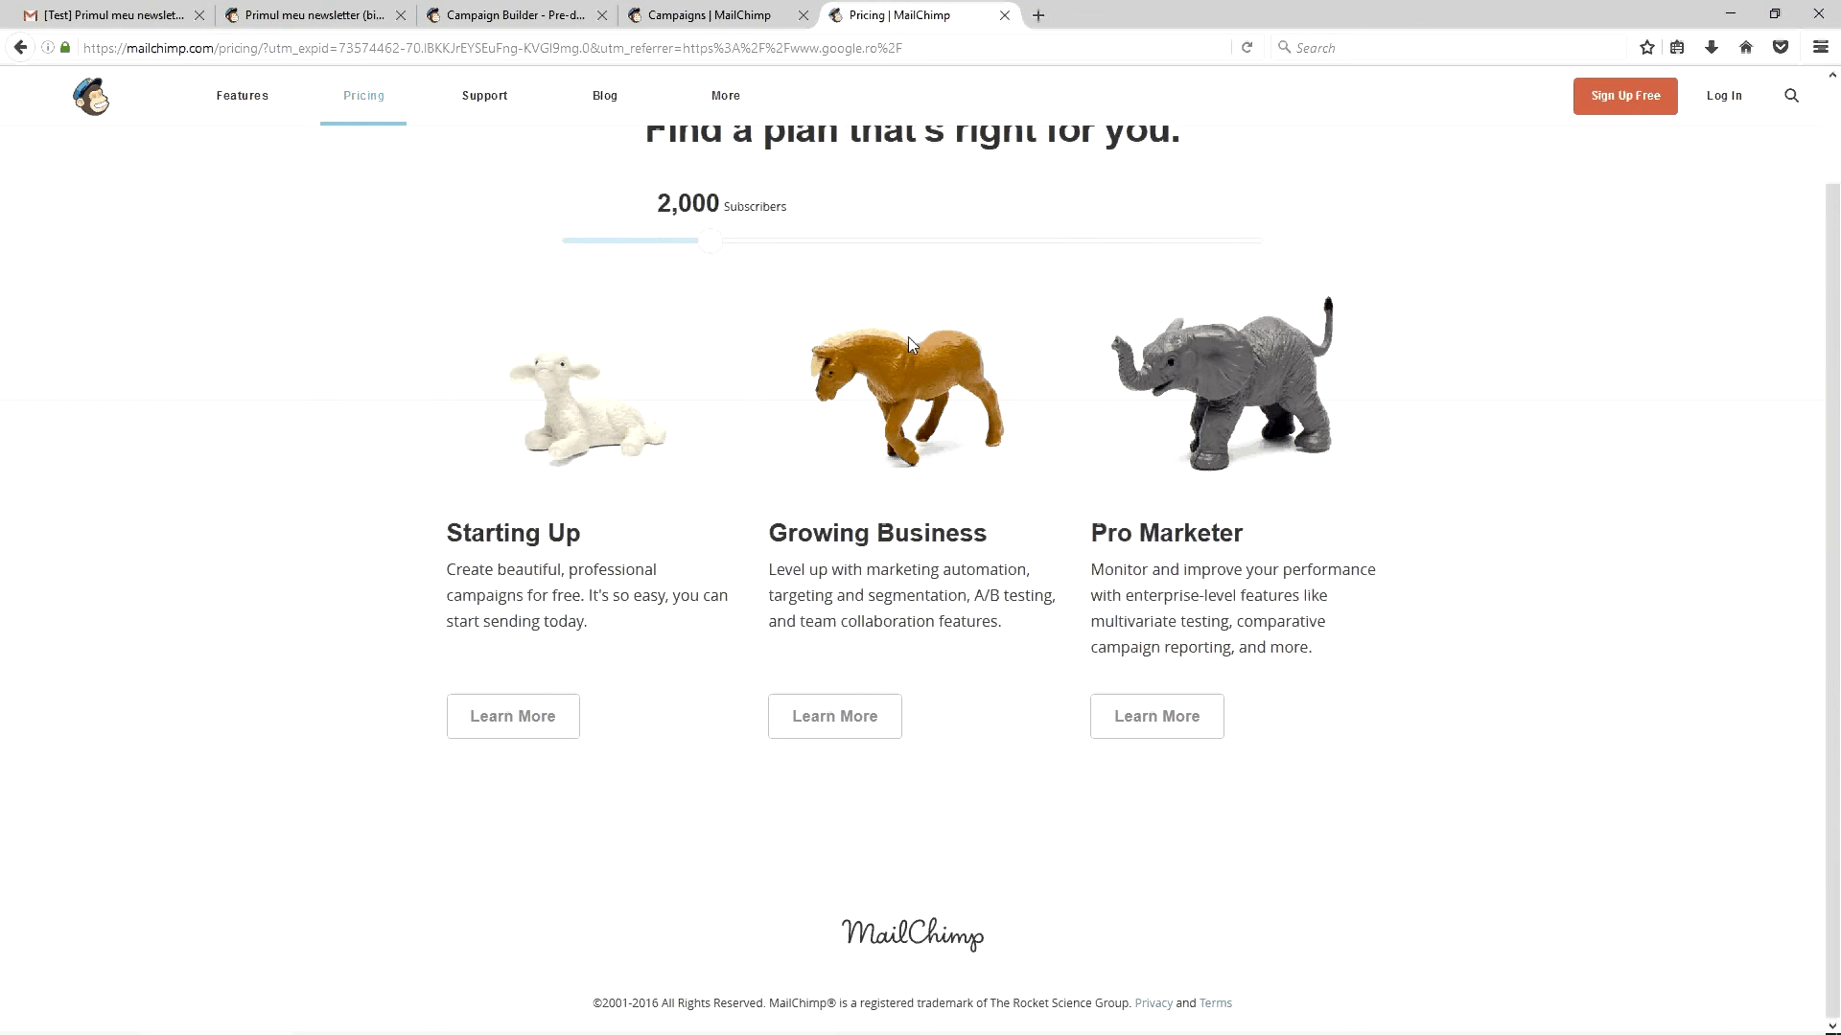
left_click_drag(708, 238, 1242, 279)
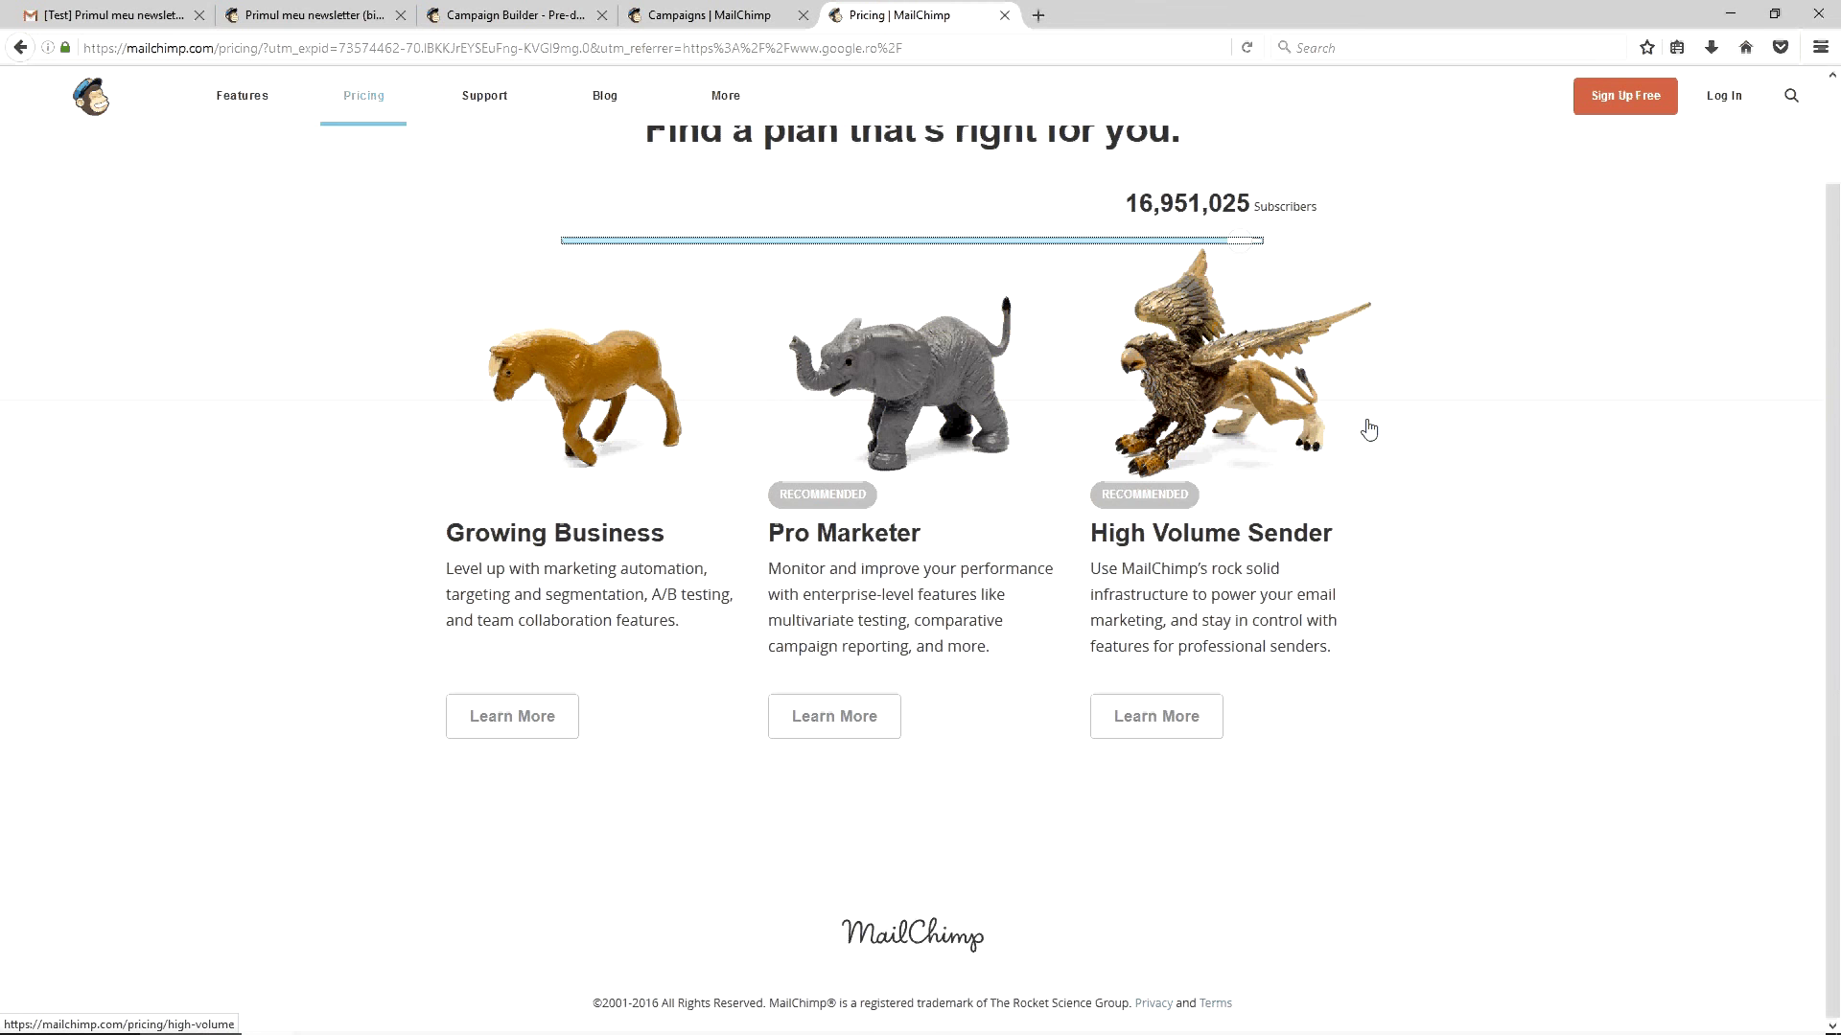
scroll(1369, 430, "up", 2)
Compare the pricing page with the Prima checklist, ending on the campaigns list
left_click(747, 14)
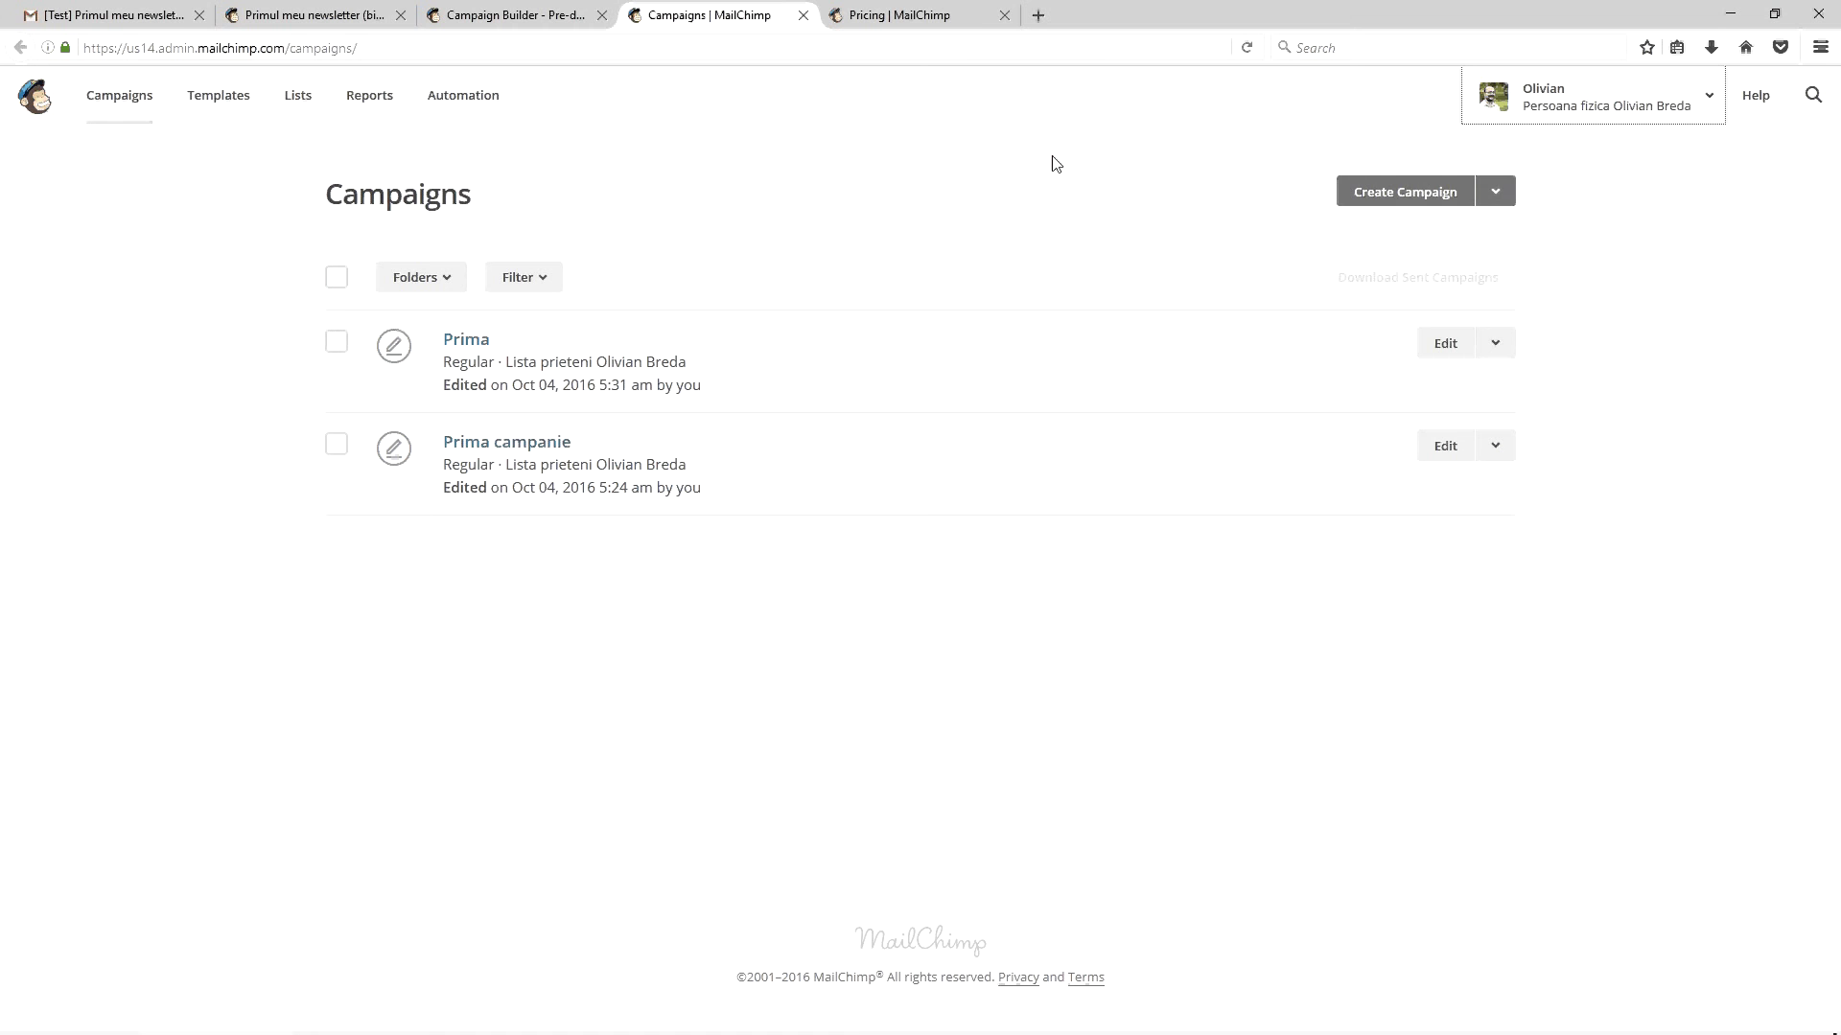
left_click(934, 17)
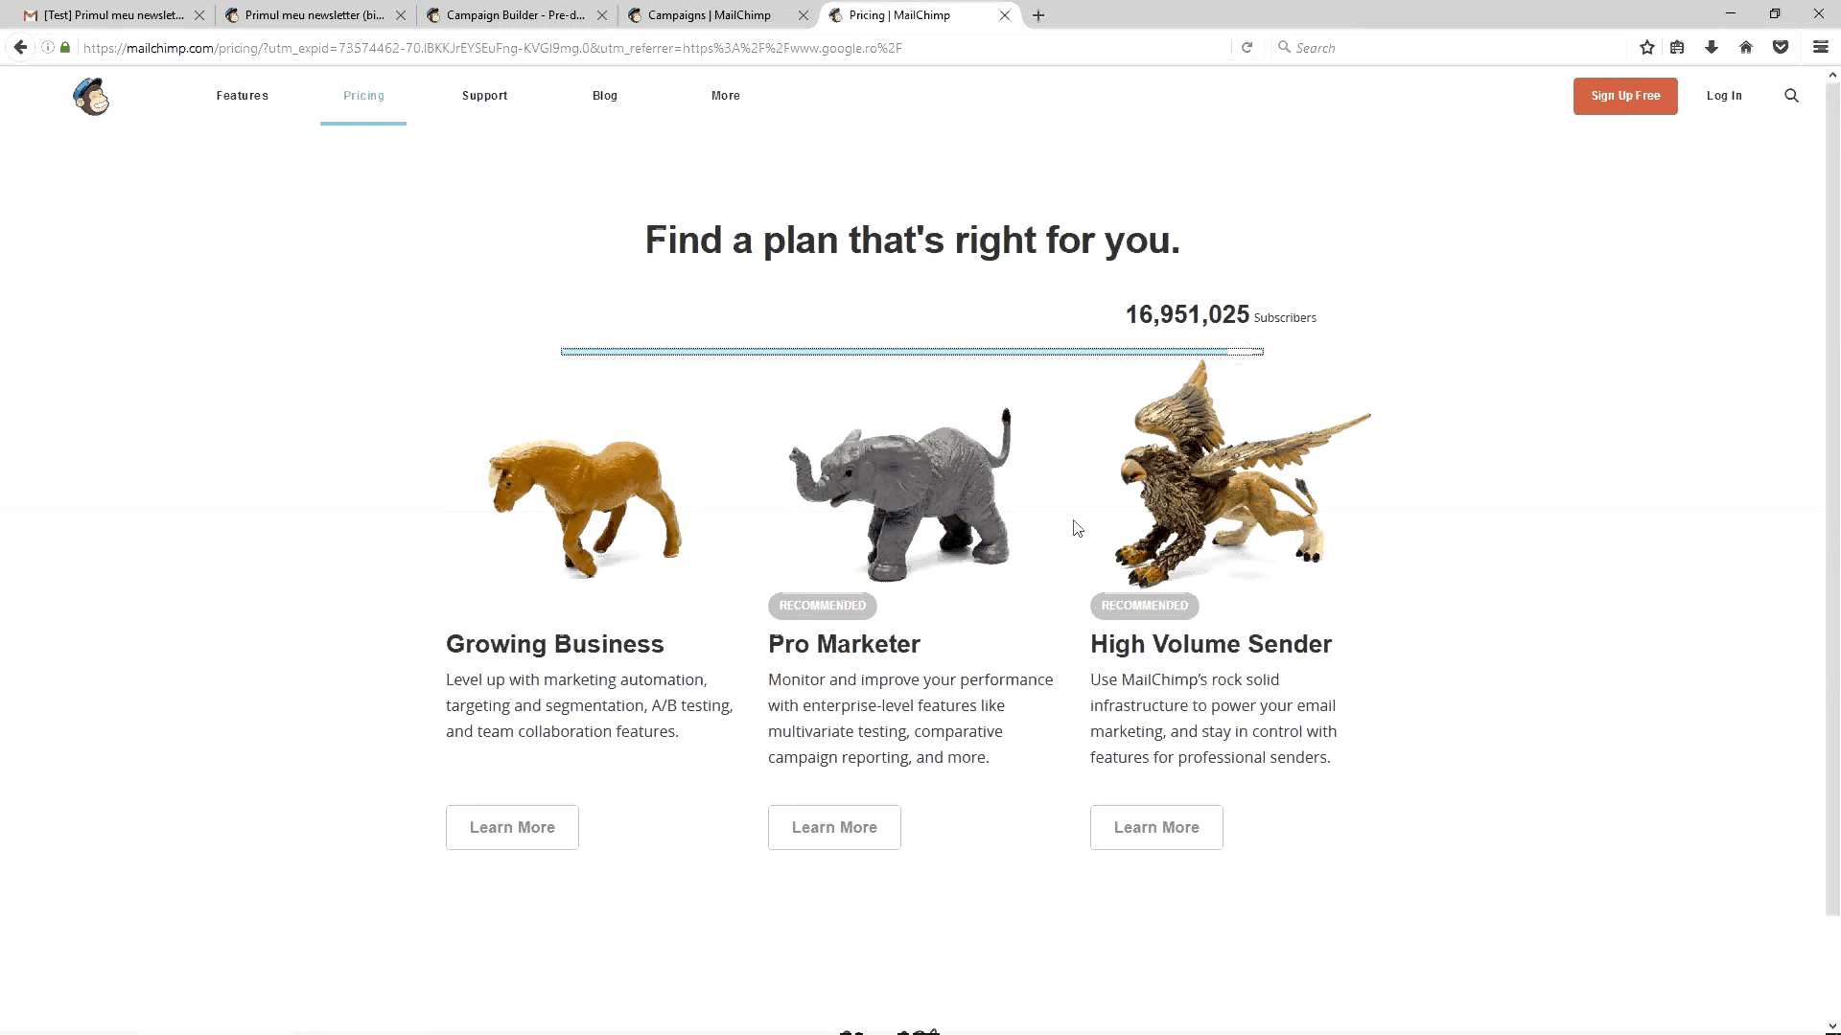
scroll(1077, 528, "down", 2)
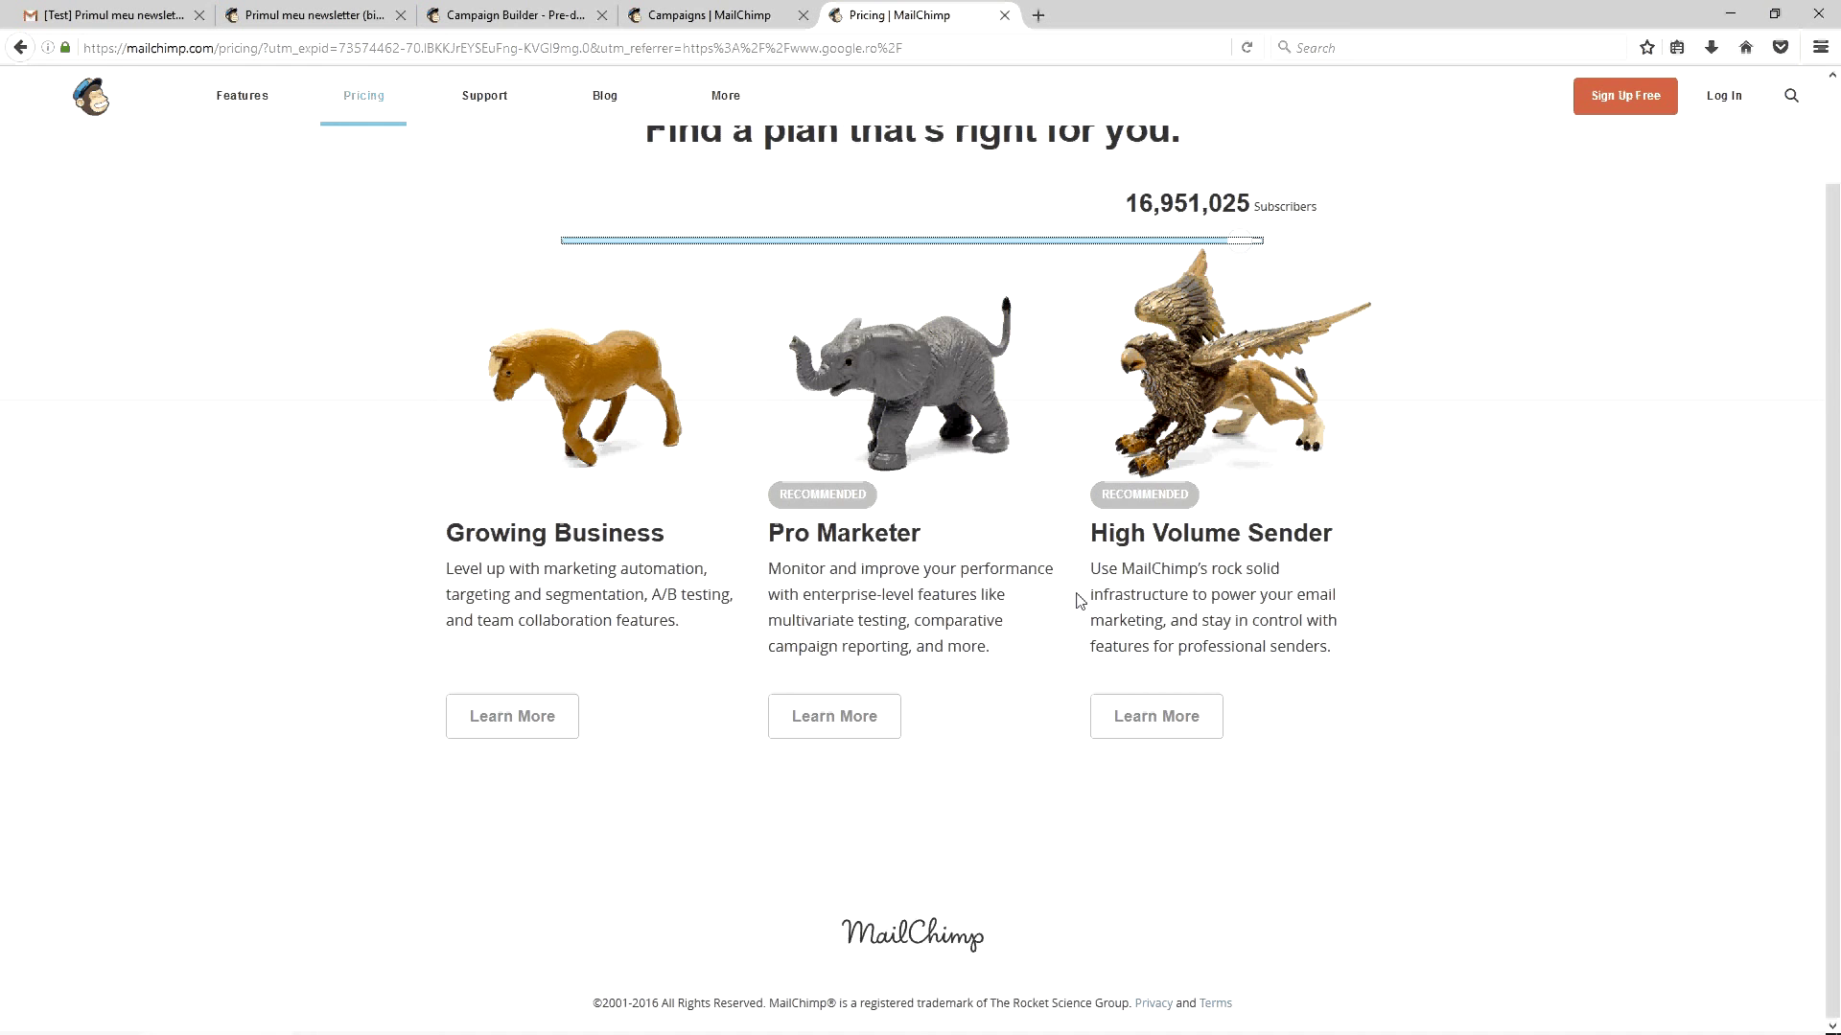
left_click(514, 14)
scroll(772, 494, "up", 5)
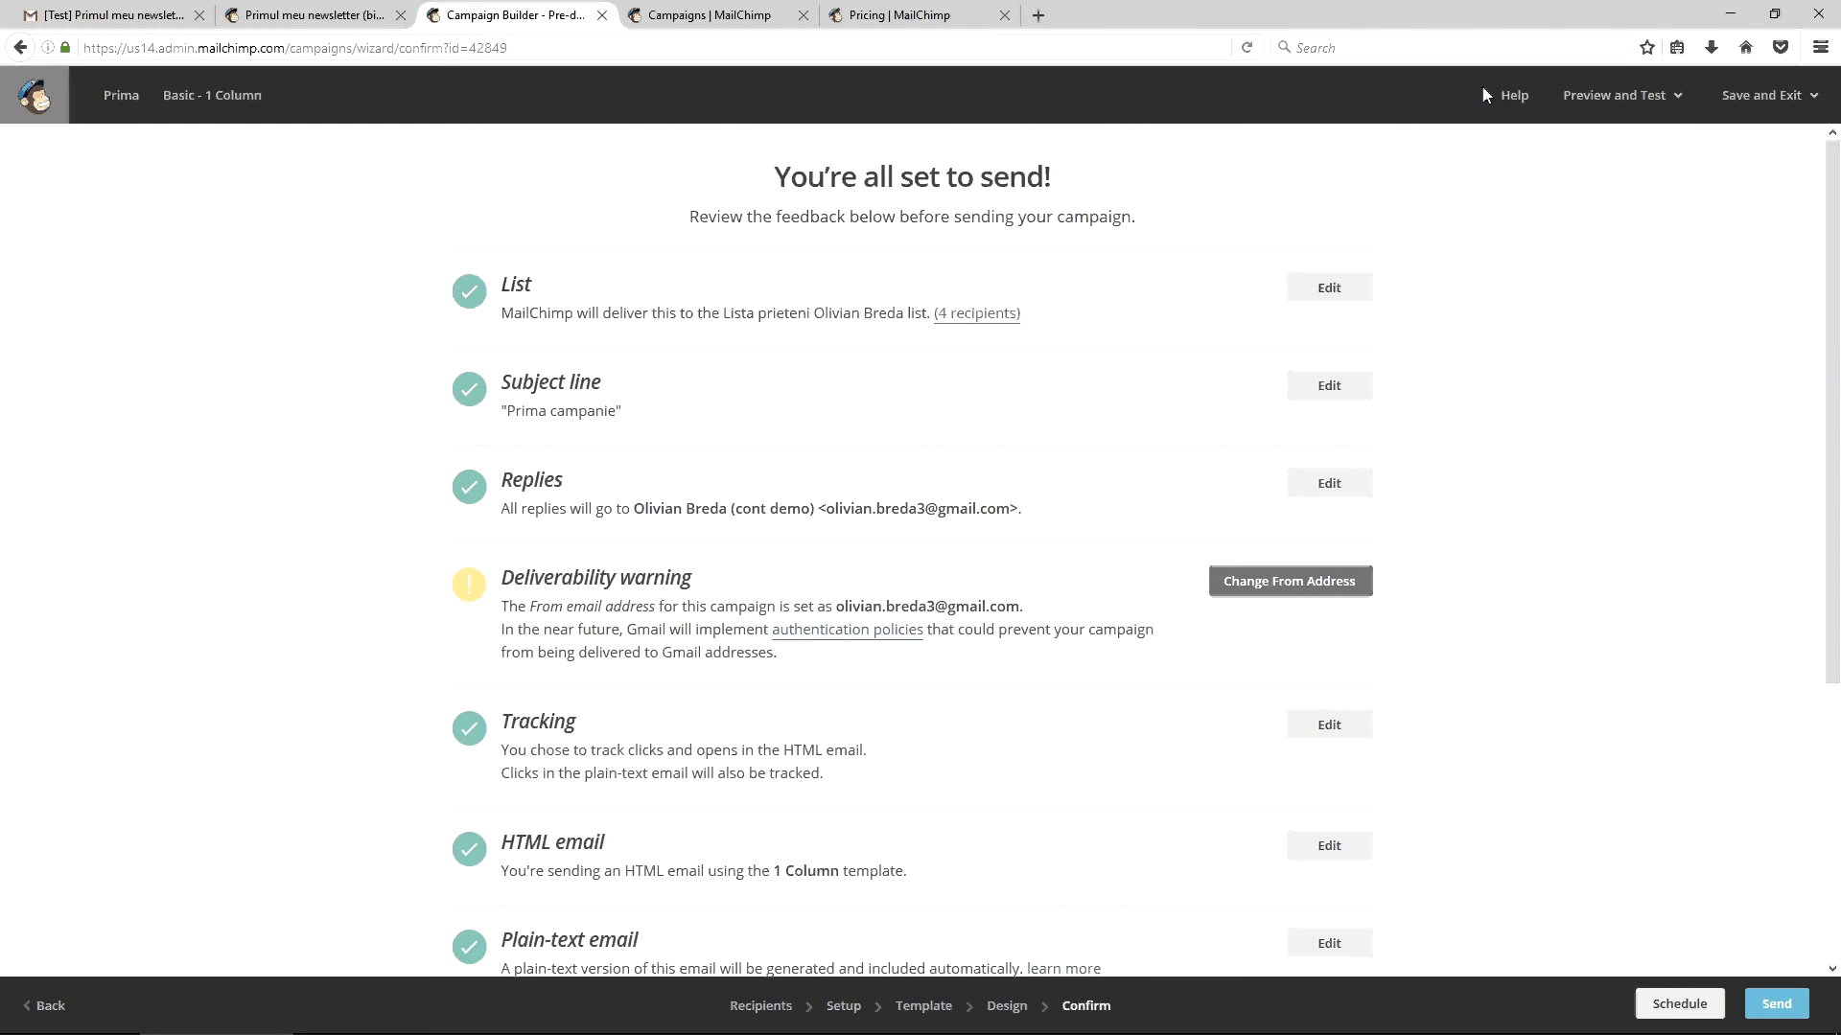
left_click(709, 14)
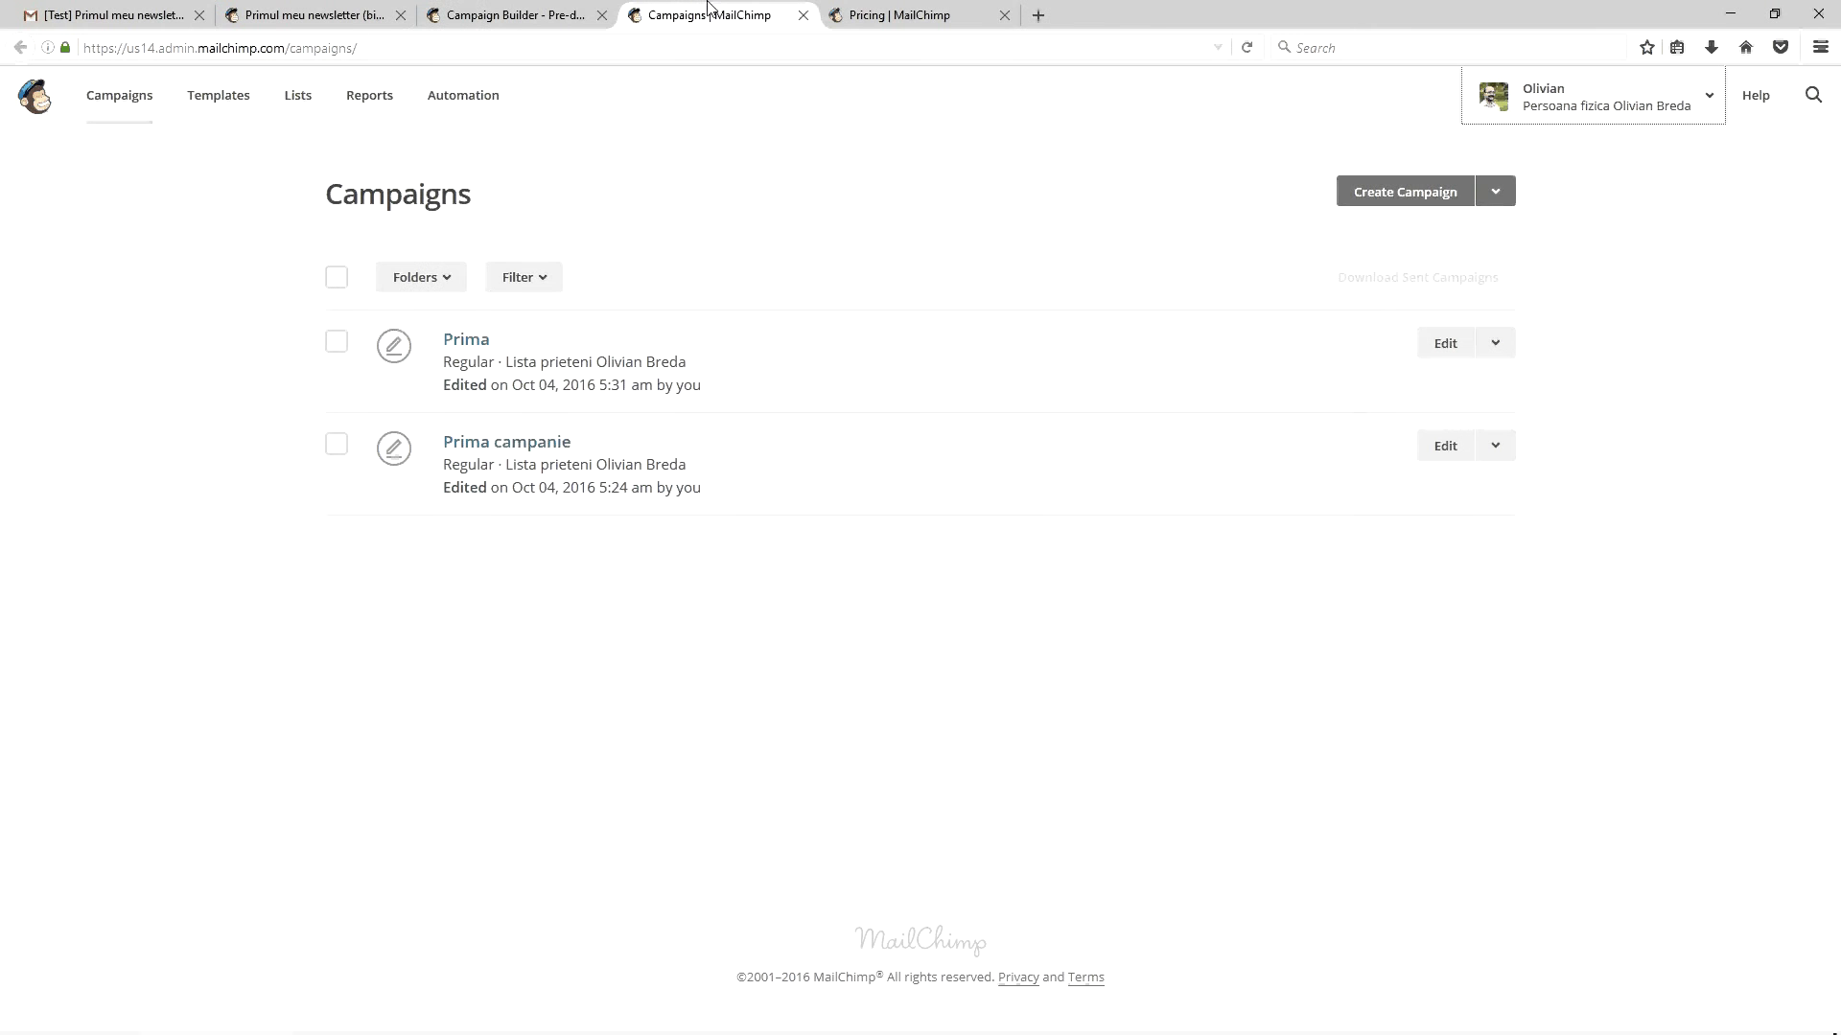